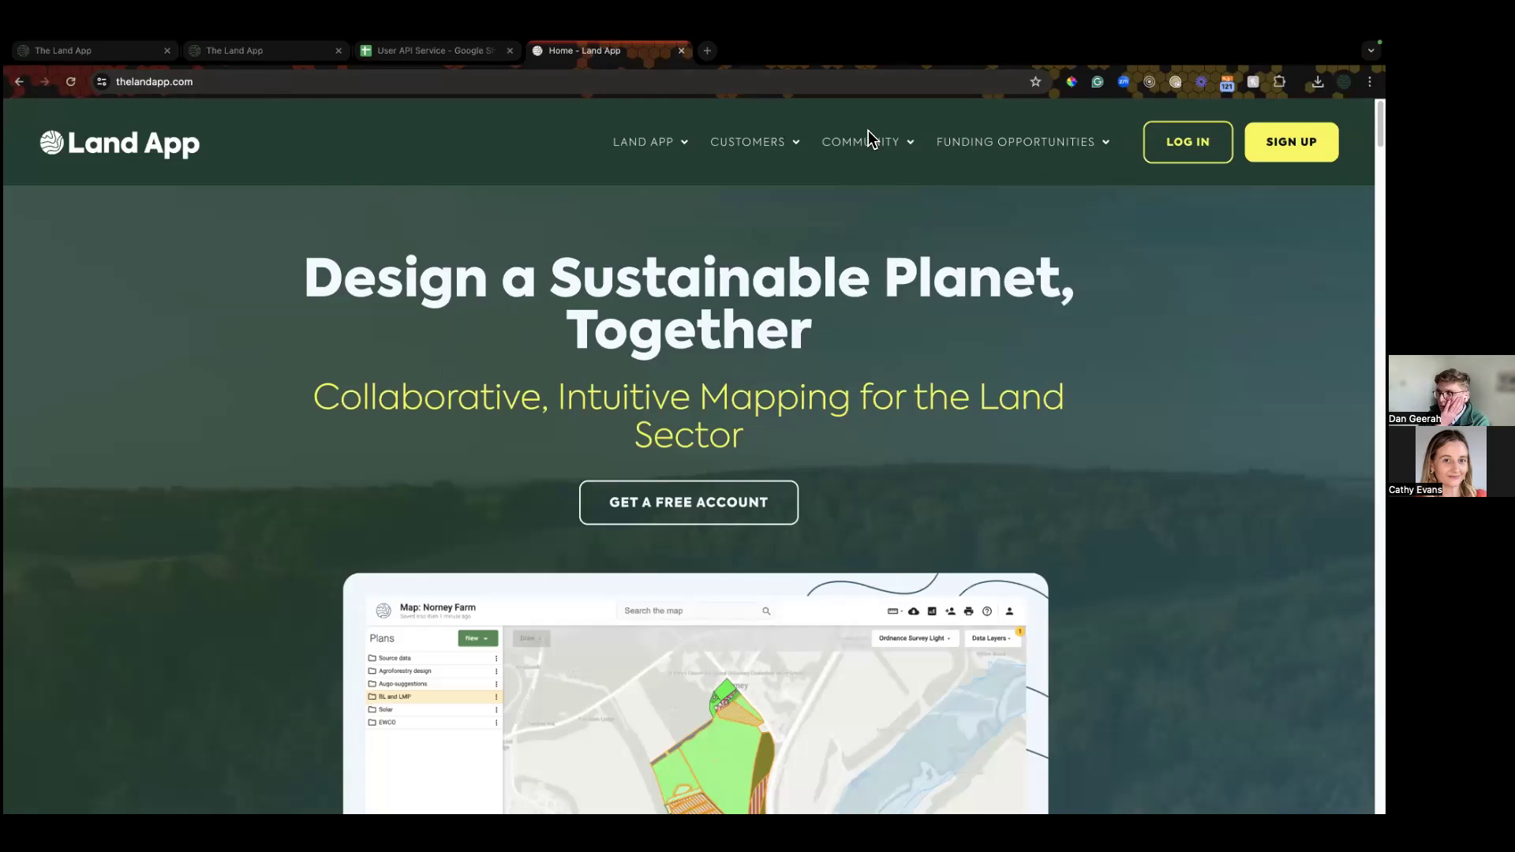
Step: Create a new empty map named 'Demo - Time saving' and close the User API Service tab
mouse_move(871, 142)
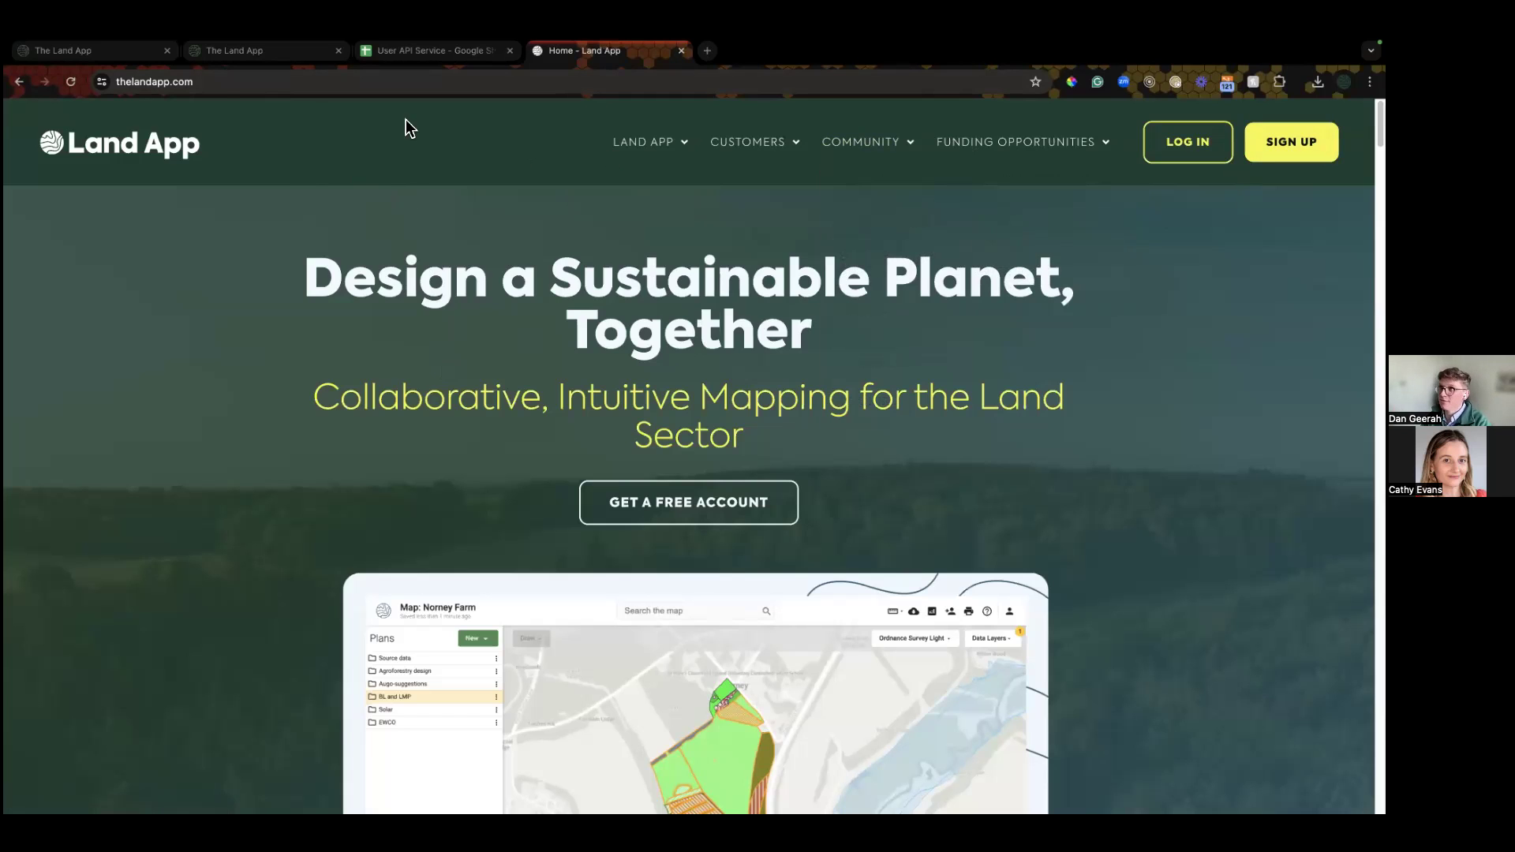
left_click(117, 53)
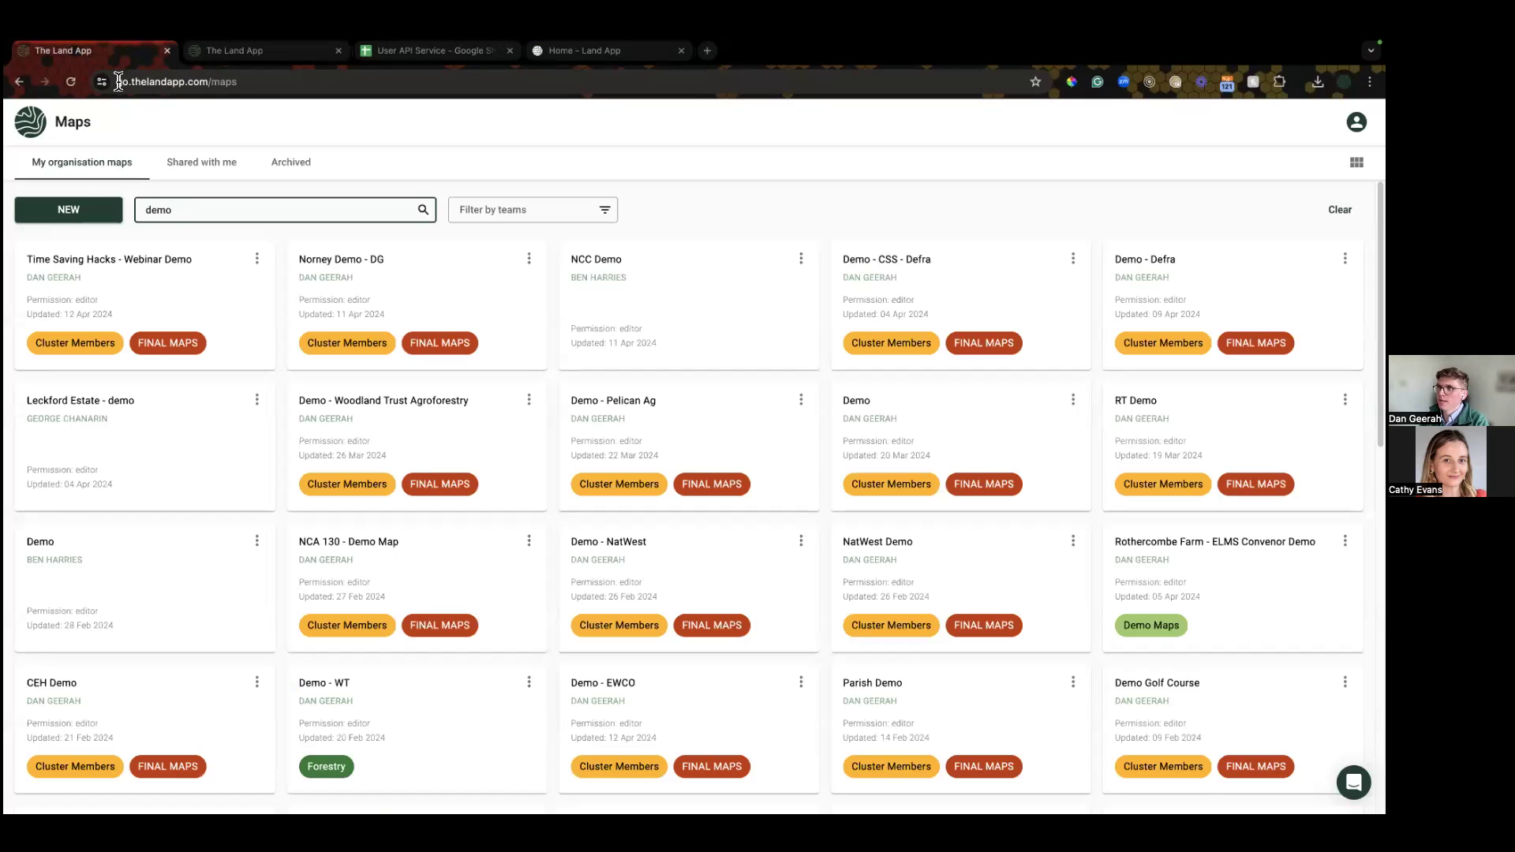
left_click(77, 212)
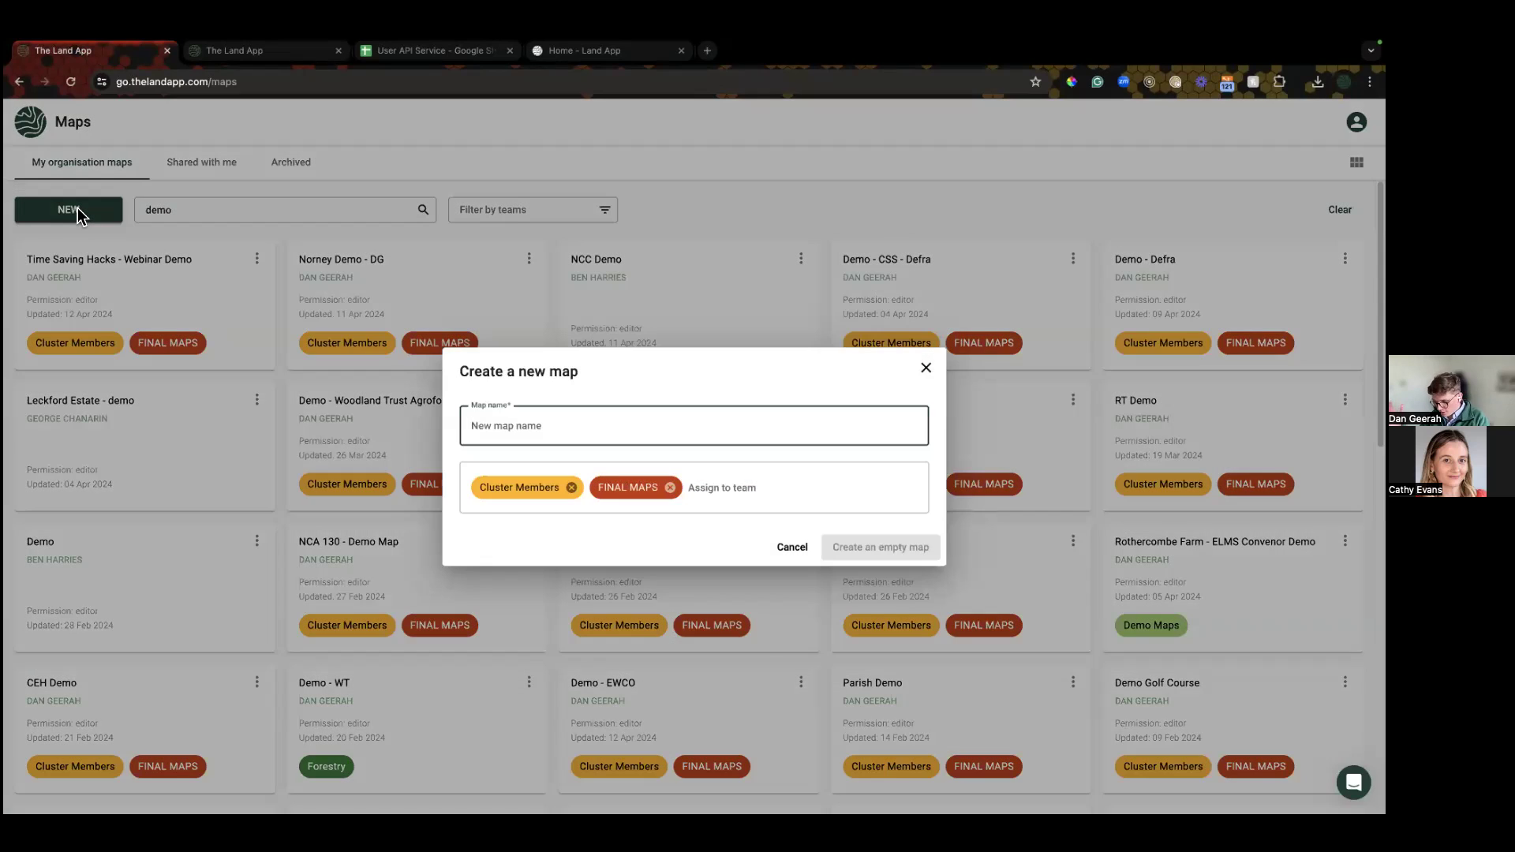
type("Demo - Time saving")
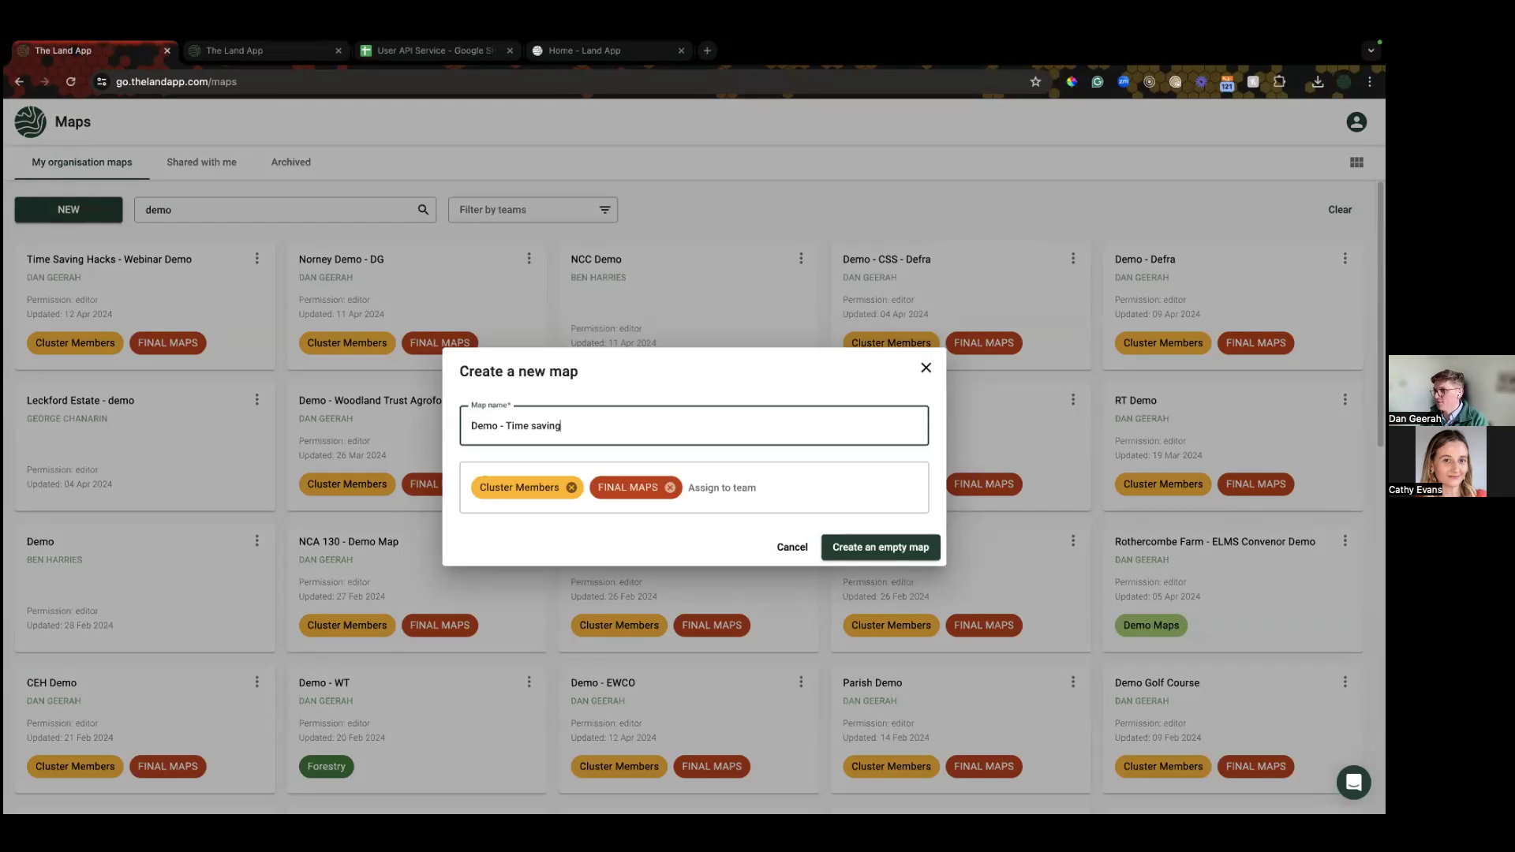
key("Return")
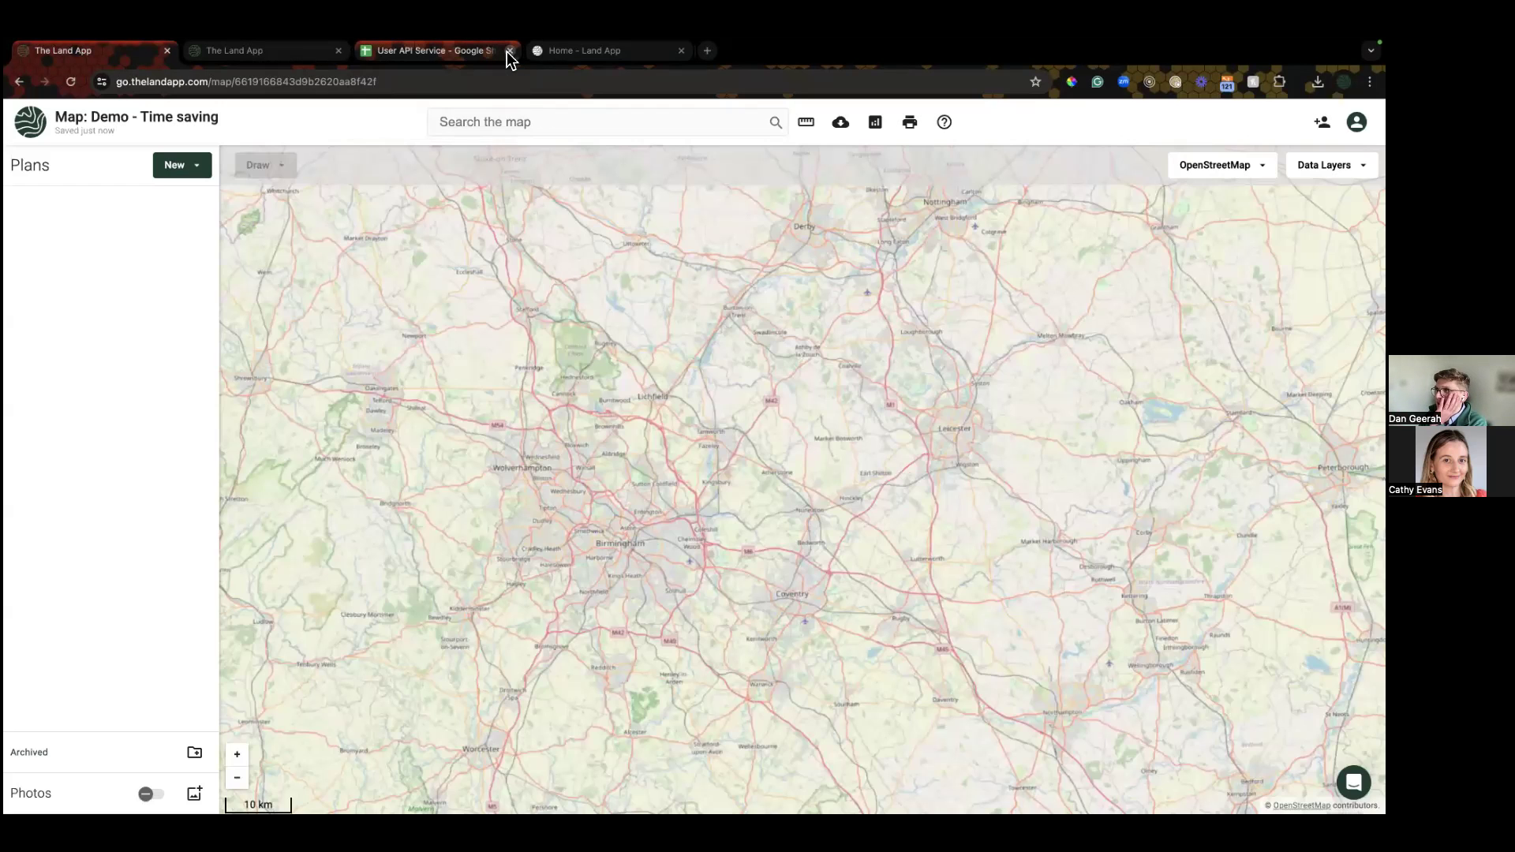
left_click(509, 50)
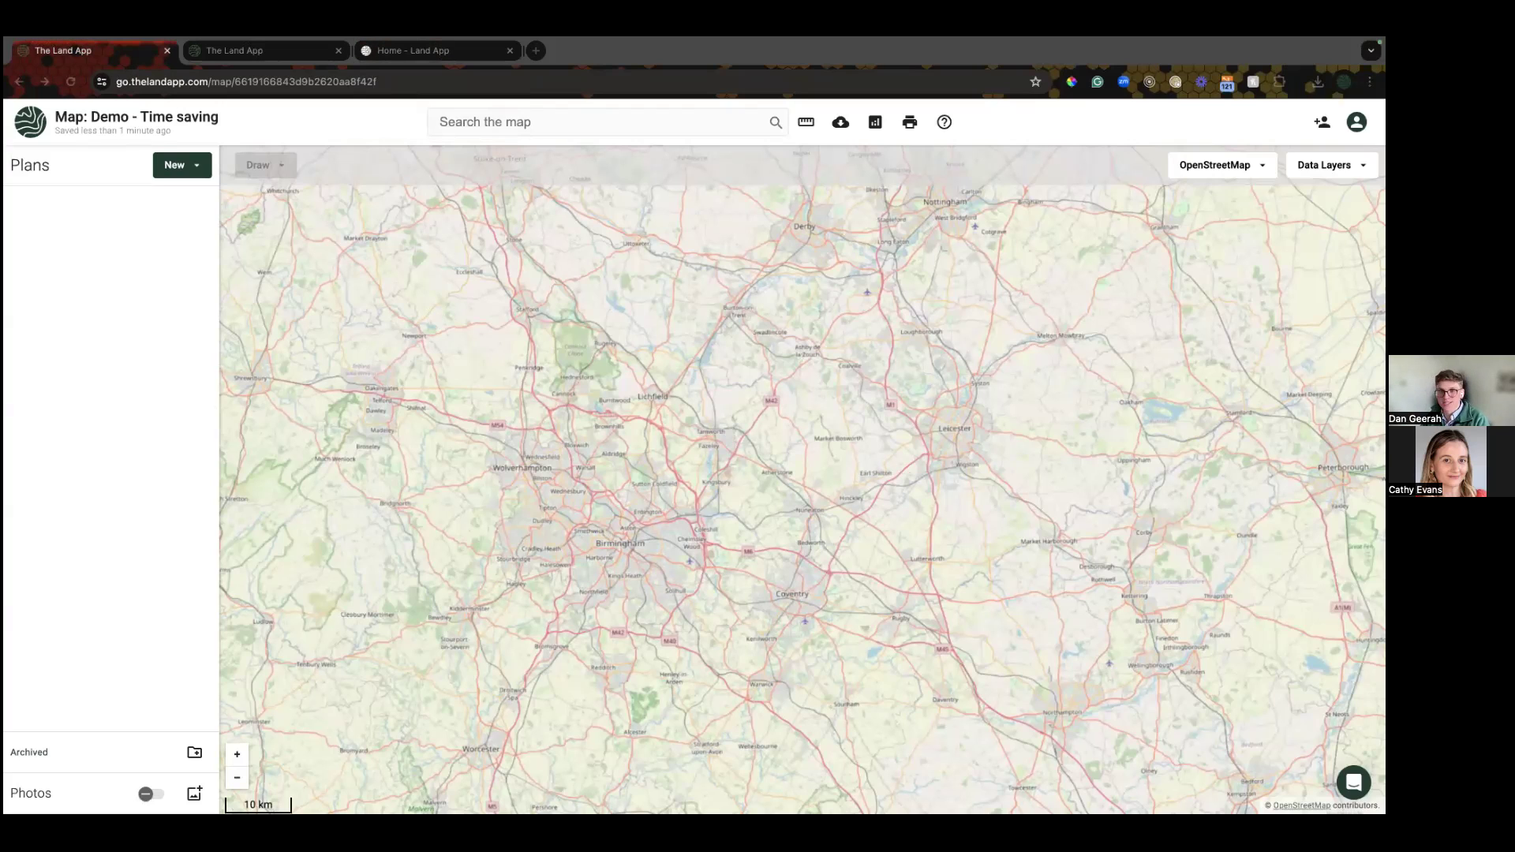
Step: Center the map on Worfield, east of Bridgnorth, at 500 m scale and open the New plan options
left_click(632, 414)
left_click_drag(473, 436, 578, 373)
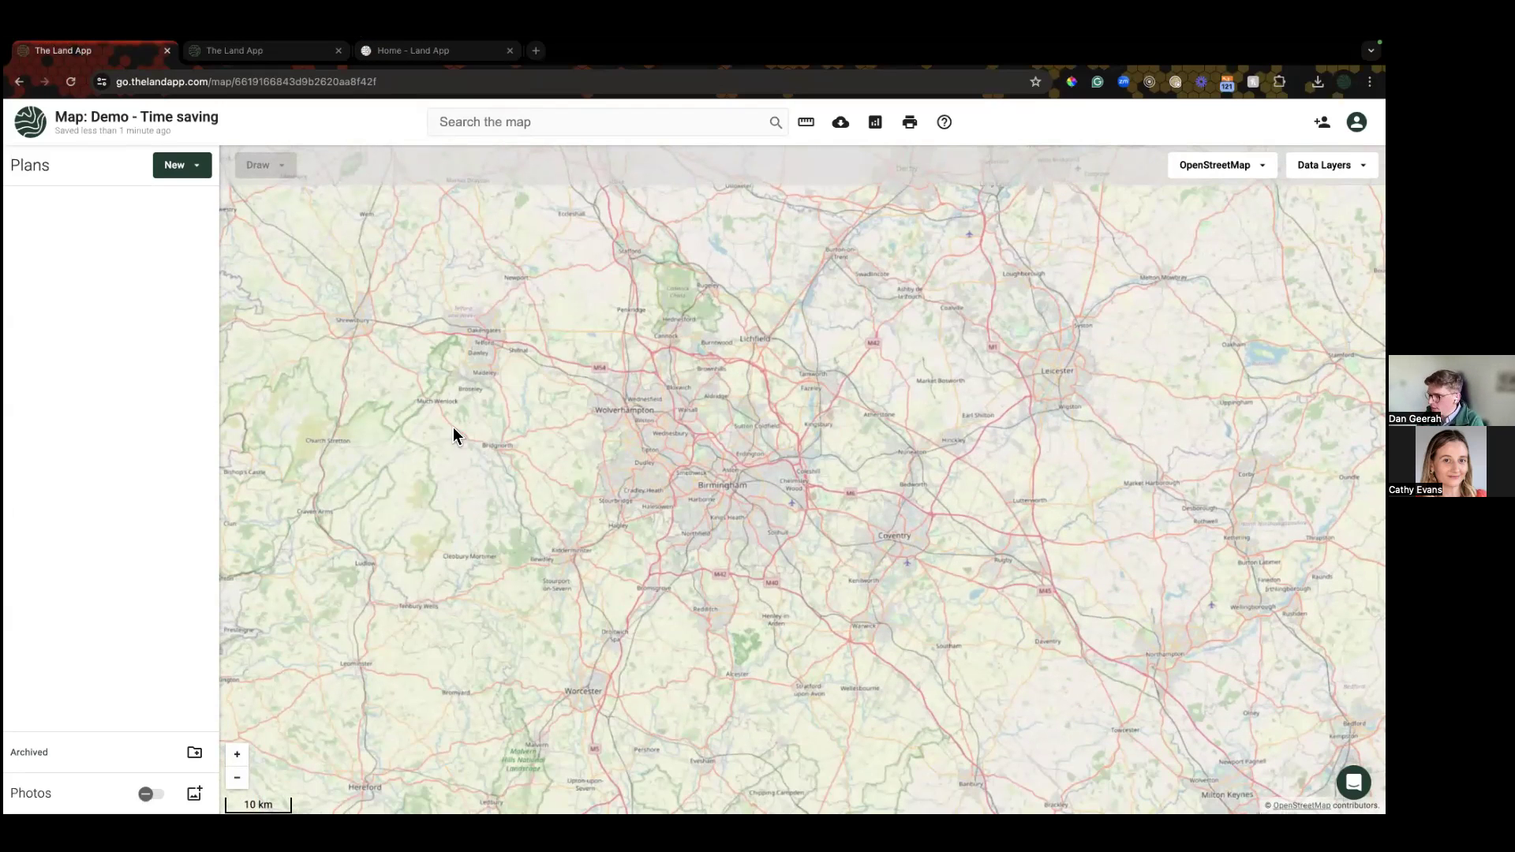
scroll(409, 456, "up", 2)
scroll(542, 450, "up", 5)
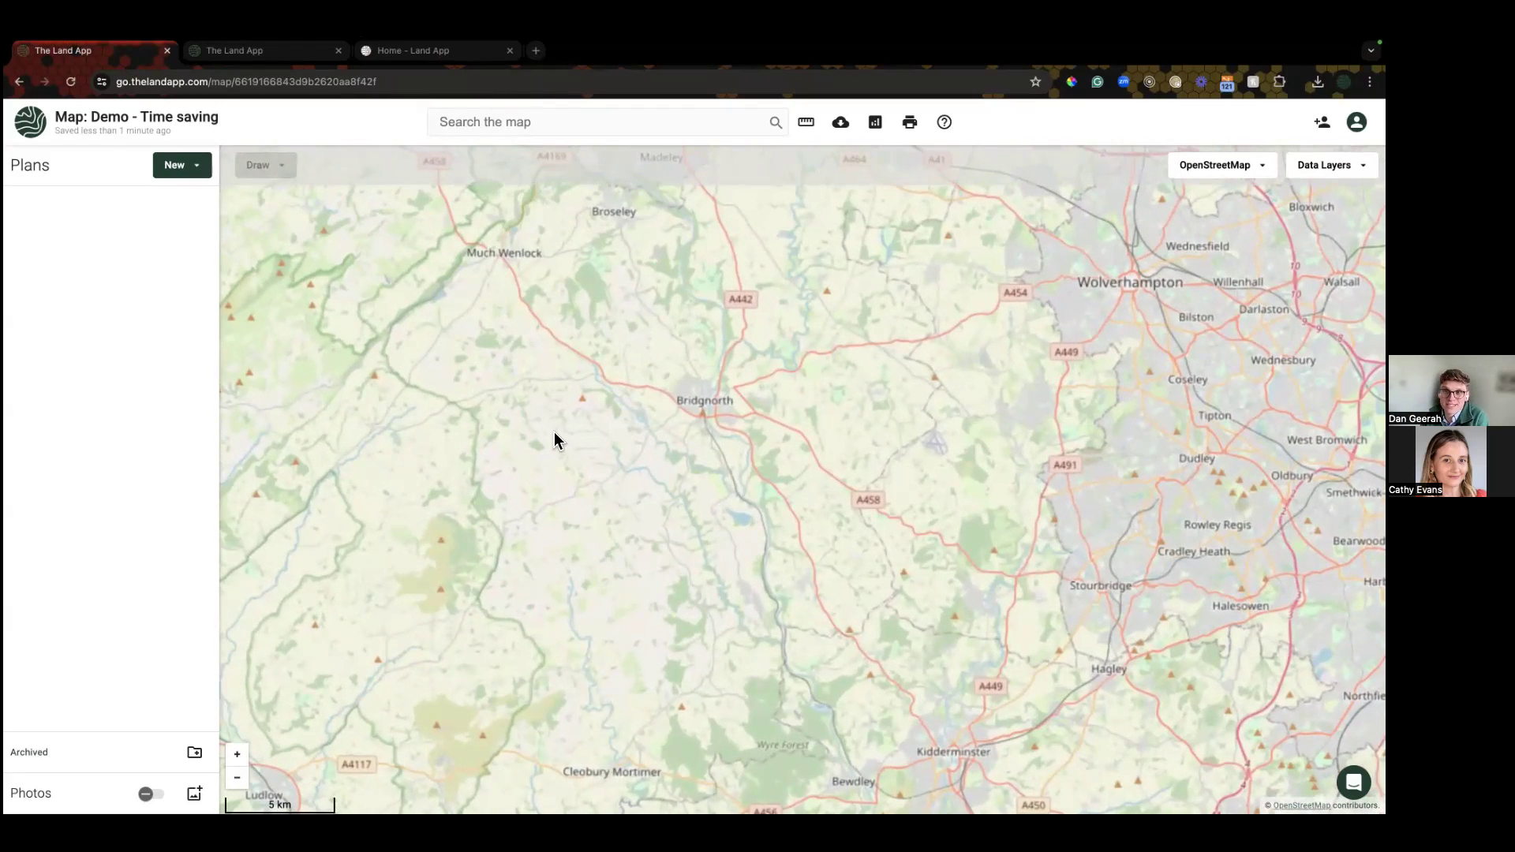
scroll(551, 434, "up", 3)
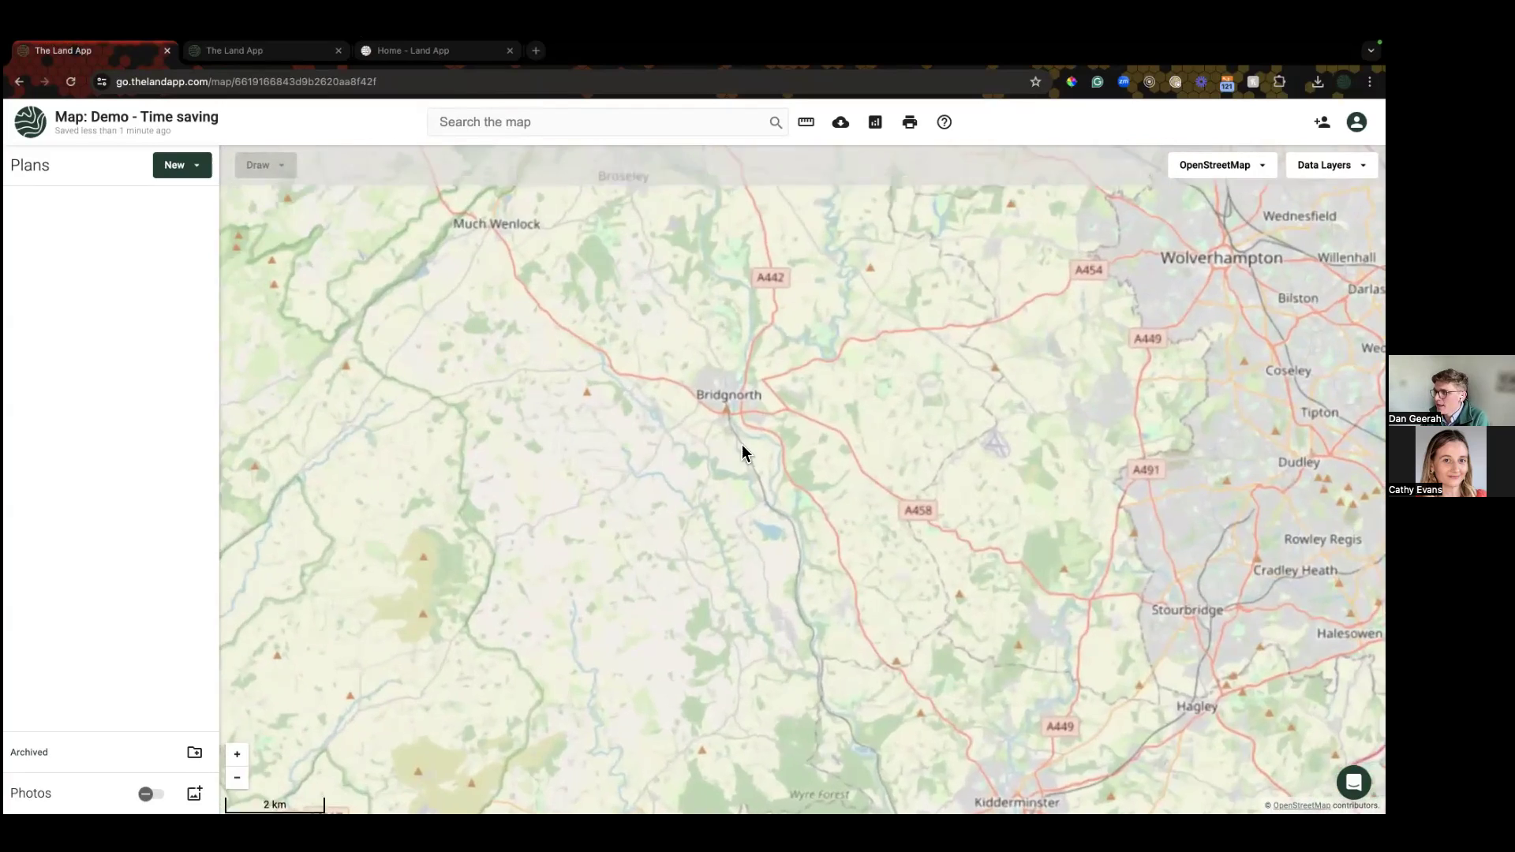
scroll(647, 380, "up", 3)
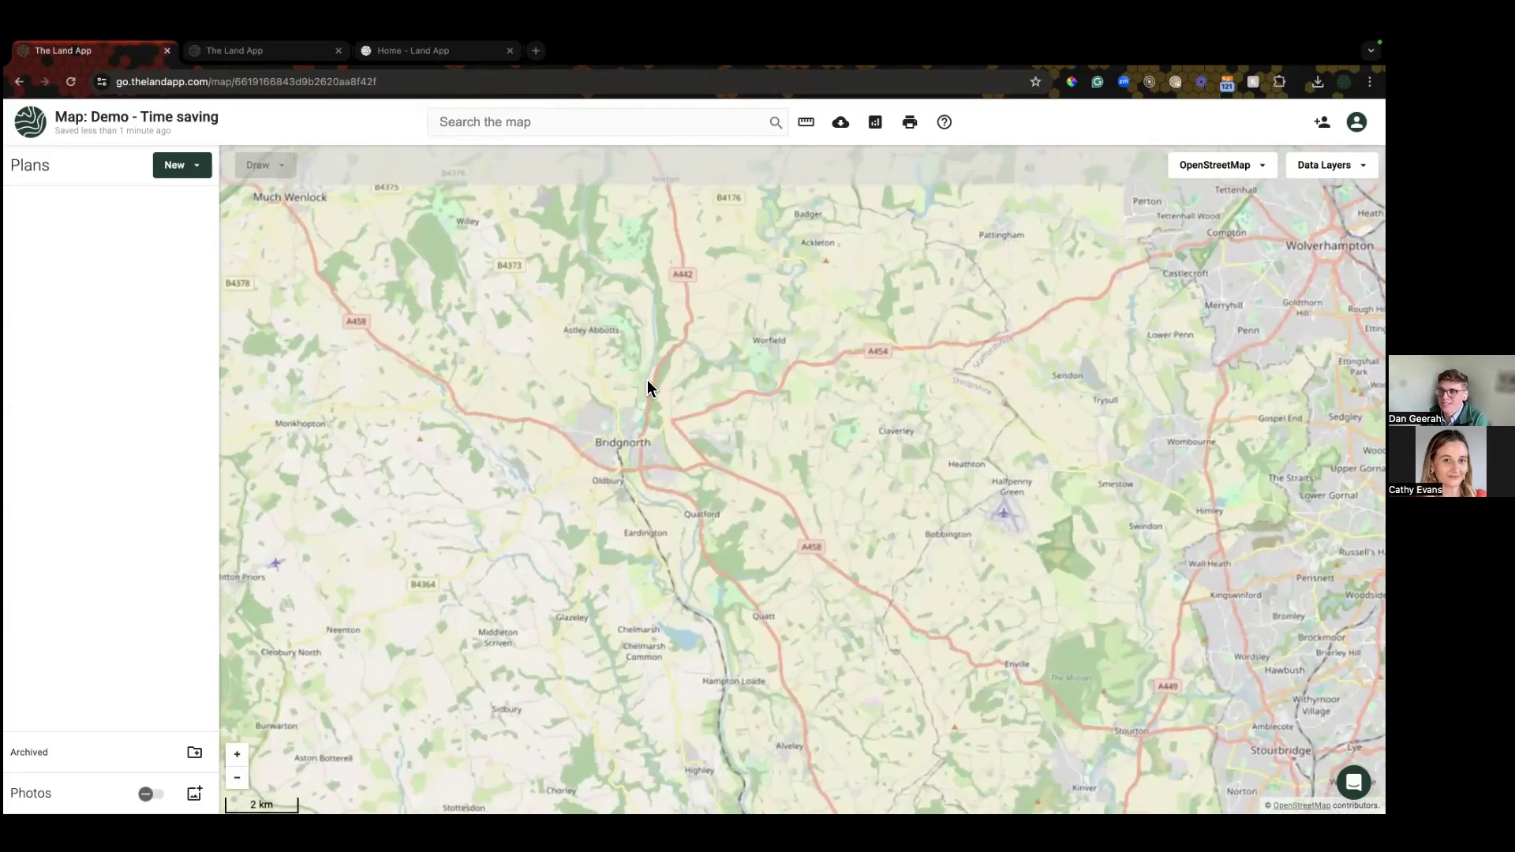
left_click_drag(828, 319, 684, 405)
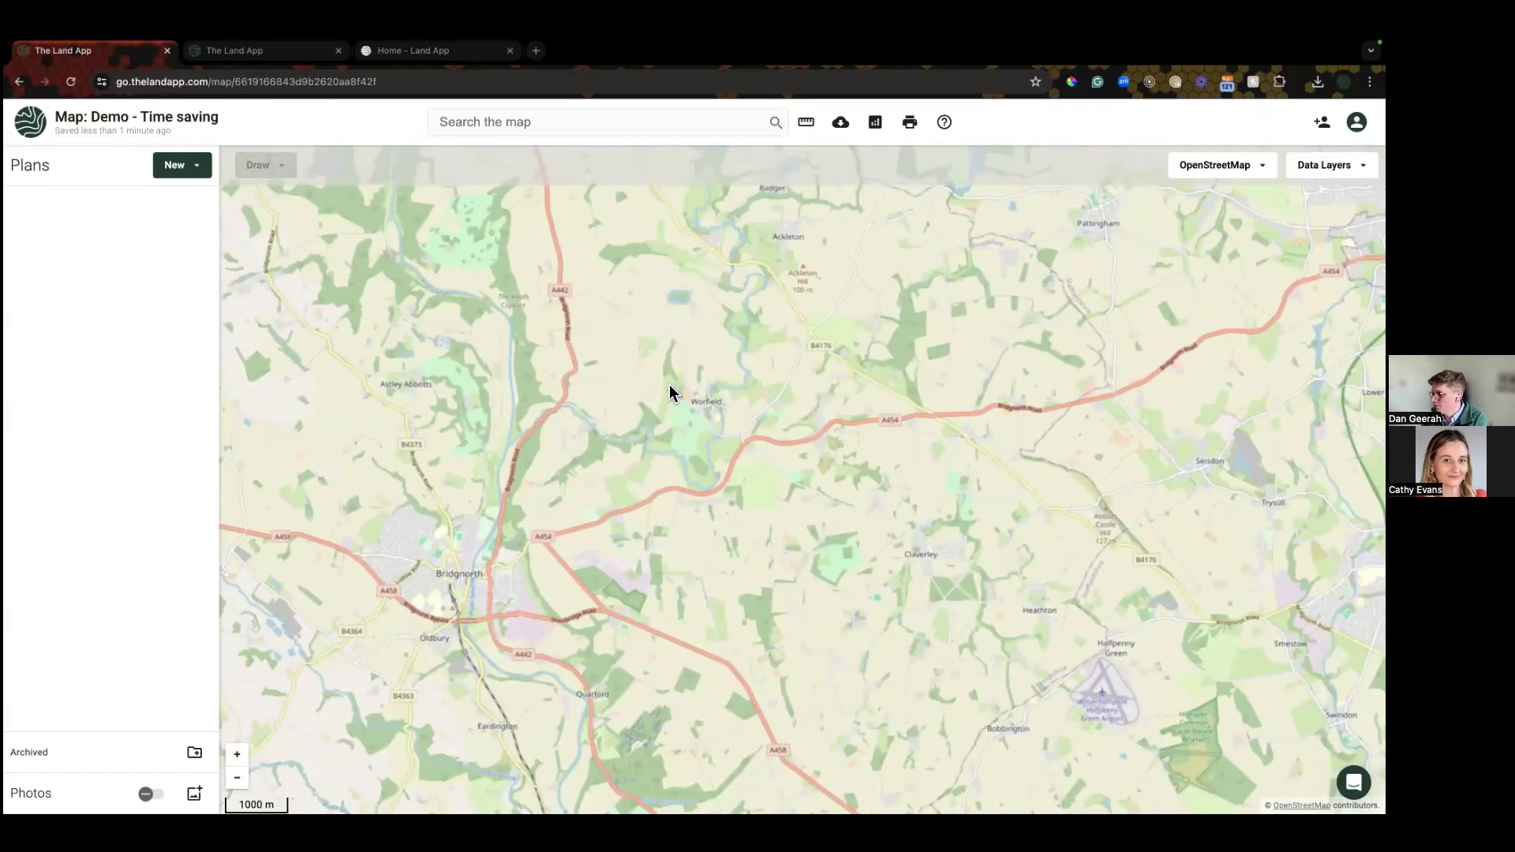
scroll(670, 391, "up", 3)
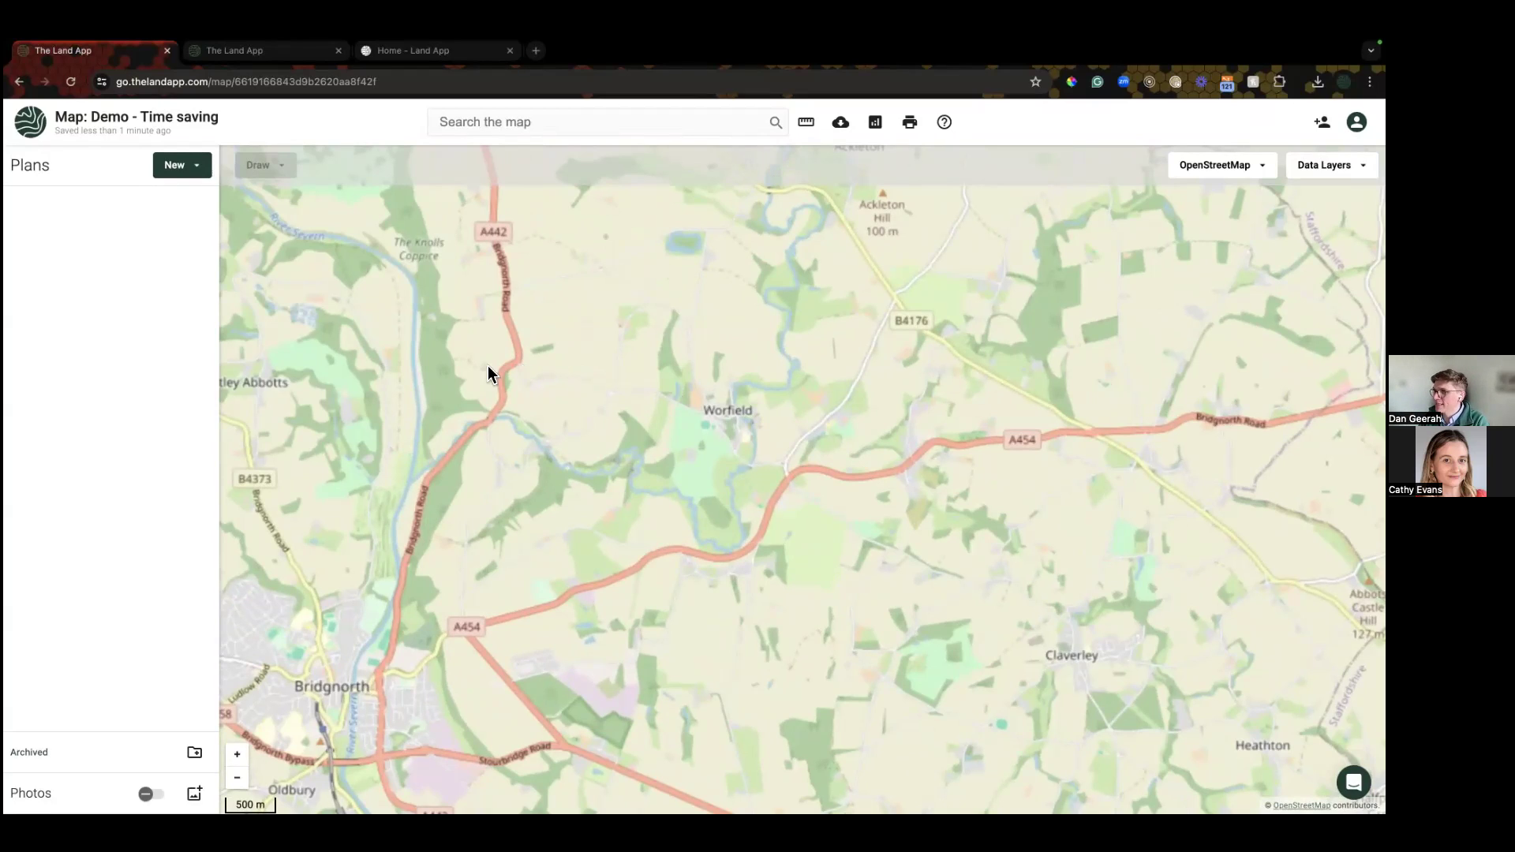
left_click(179, 168)
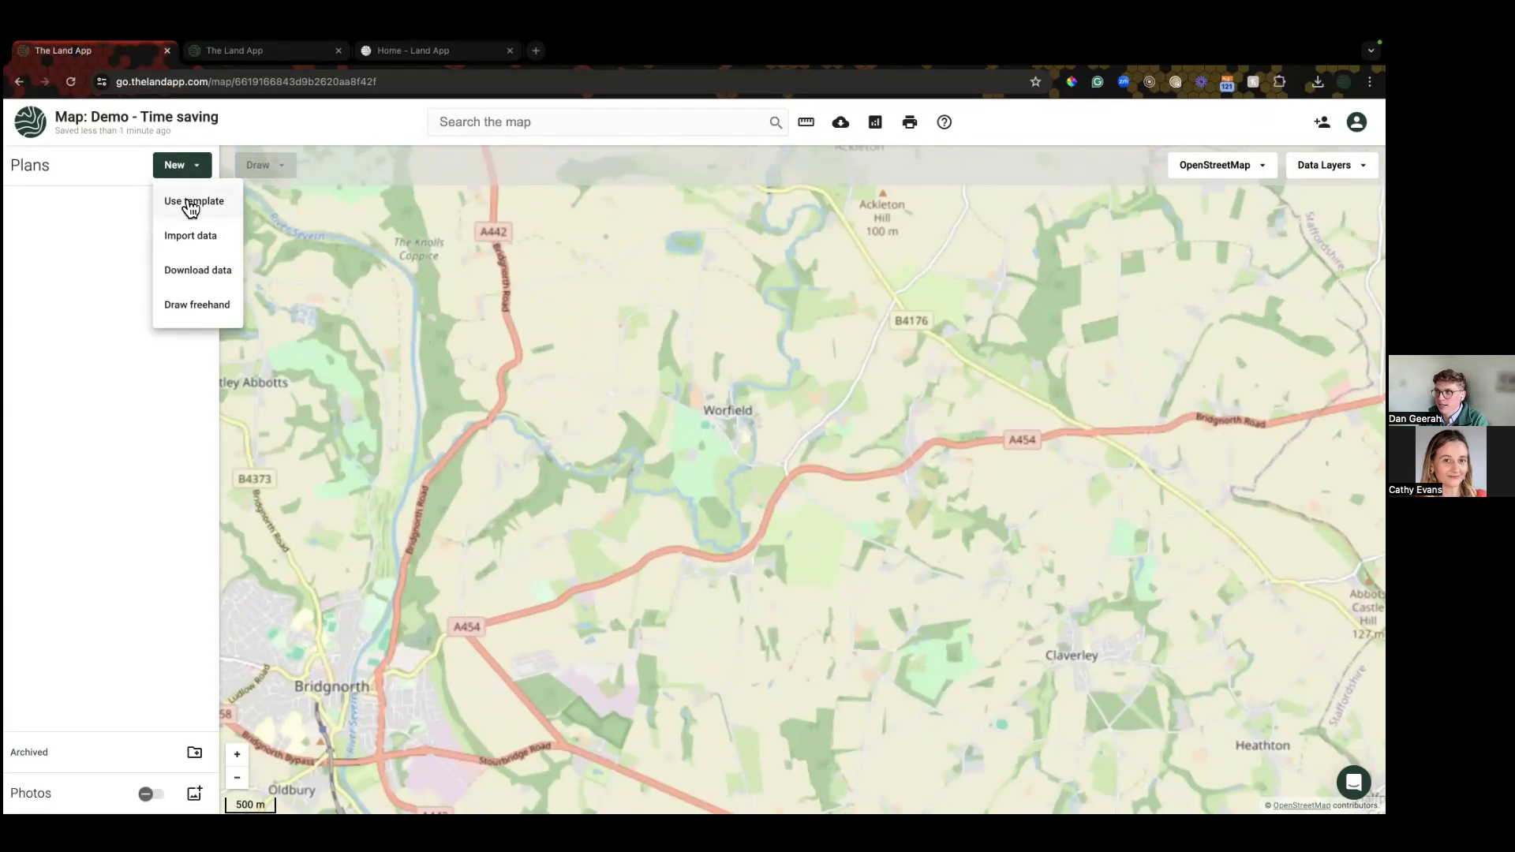
Step: Import data from the Land Registry and zoom in to 200 m so parcel outlines appear
left_click(189, 239)
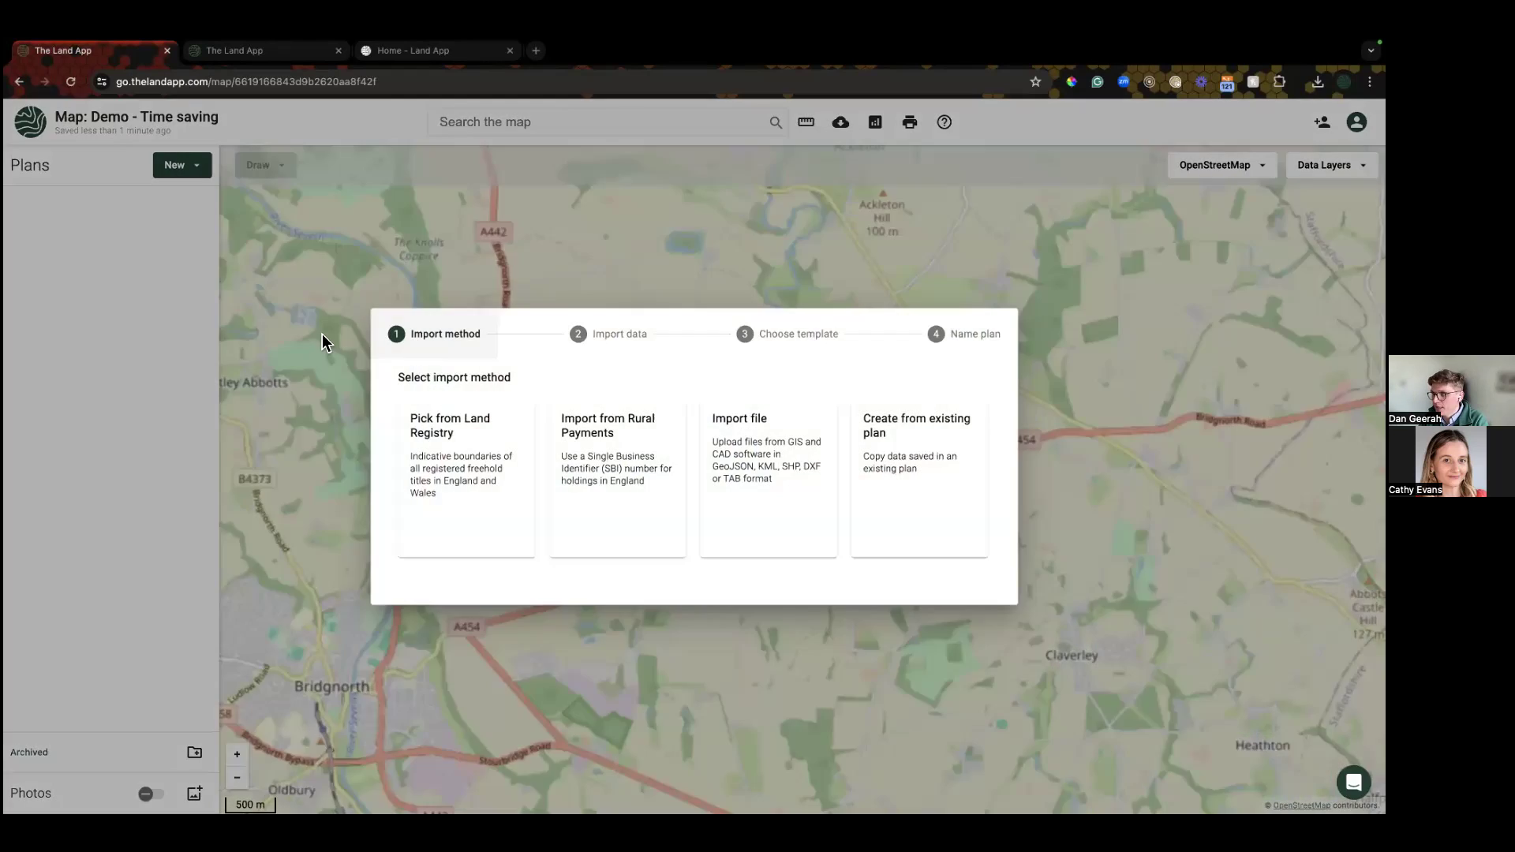
left_click(473, 468)
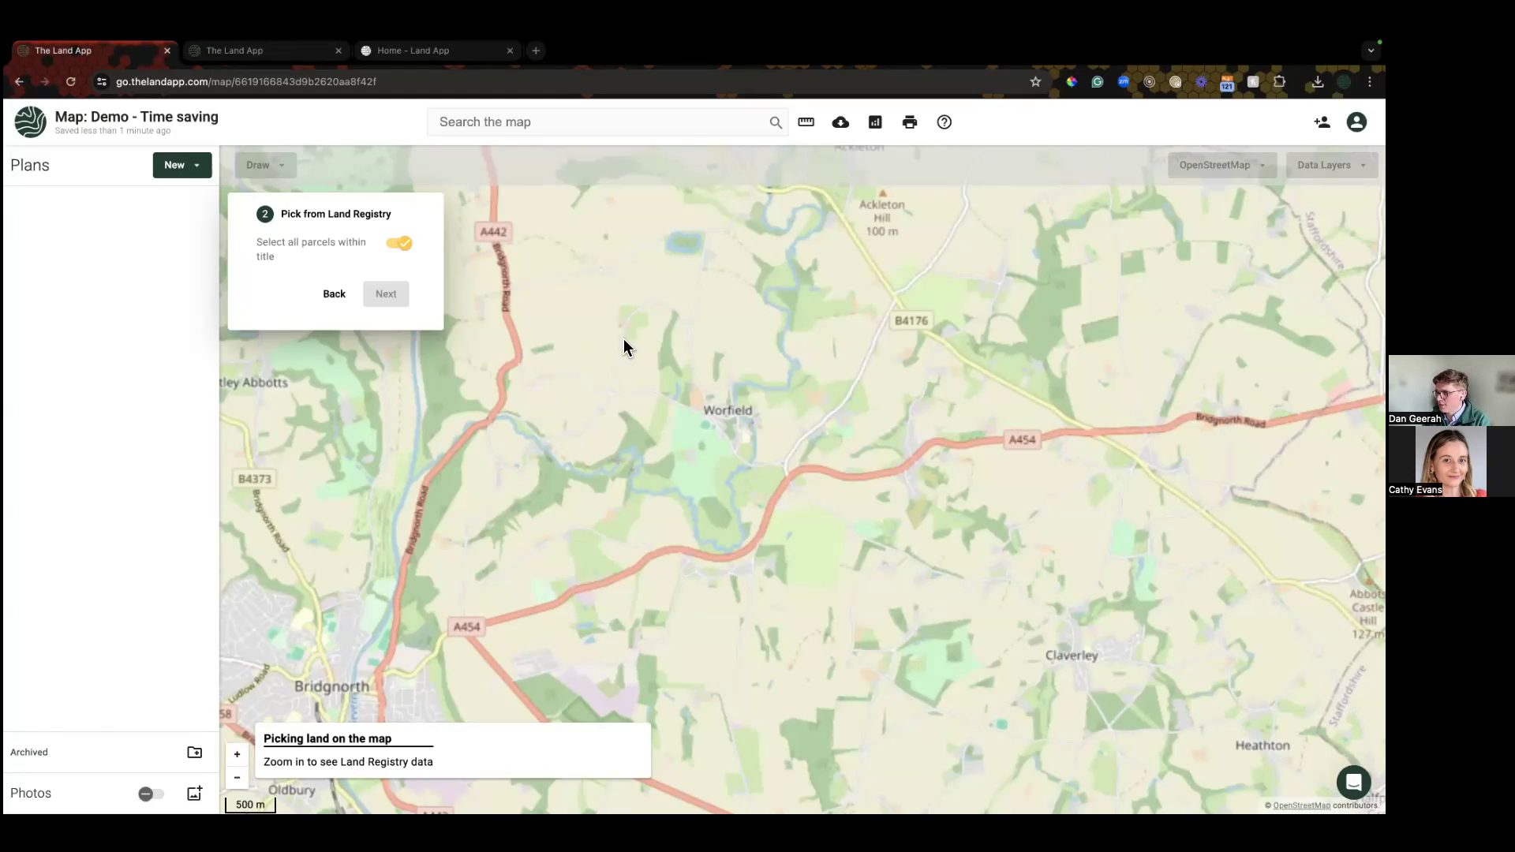
scroll(599, 363, "up", 5)
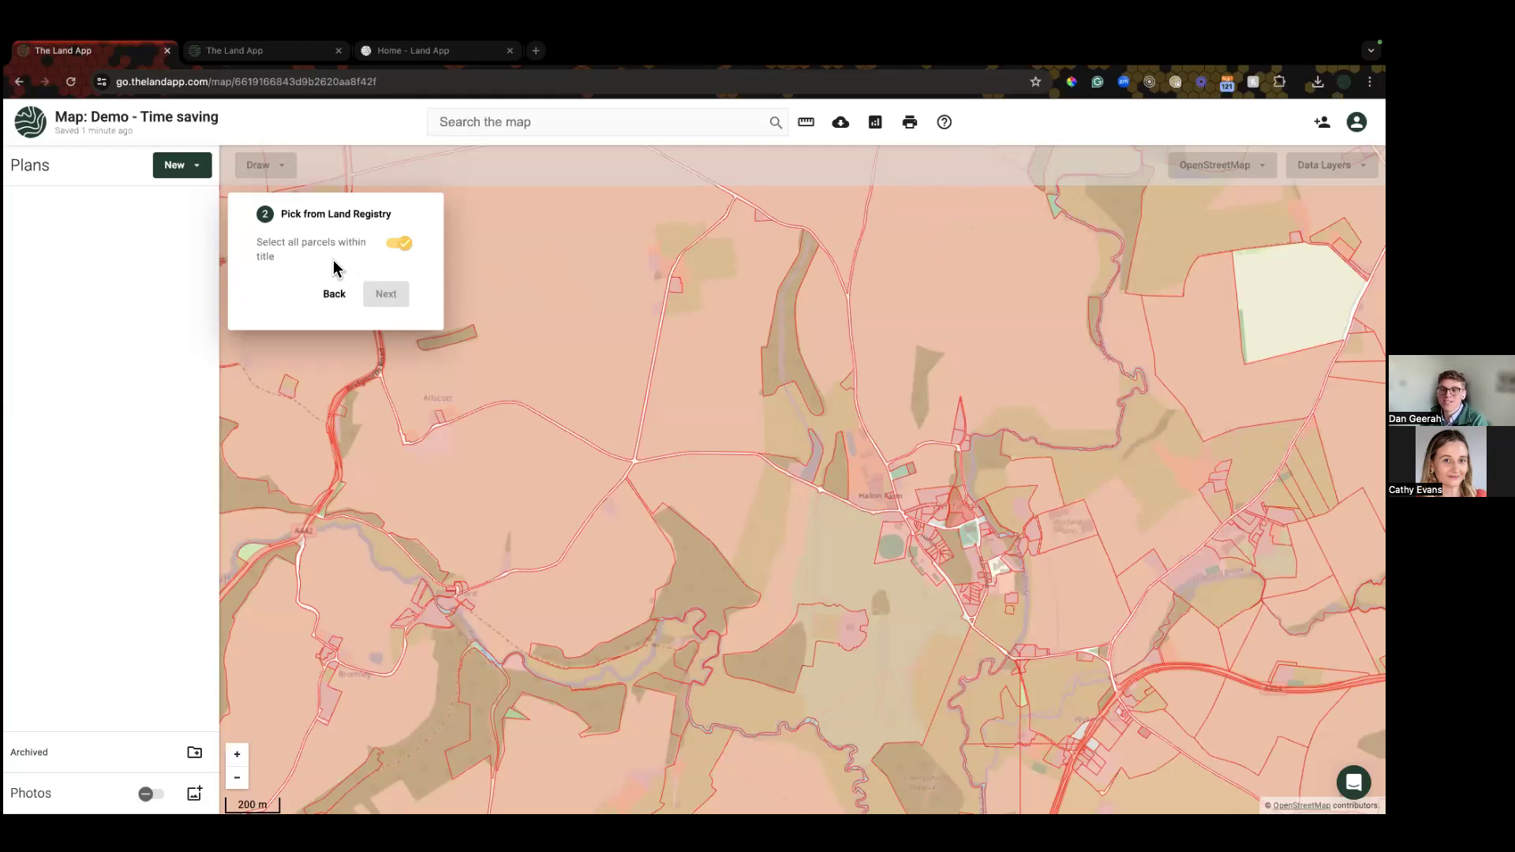
Step: Select the title's parcels, then try picking individual parcels with whole-title selection off
left_click_drag(257, 244, 285, 268)
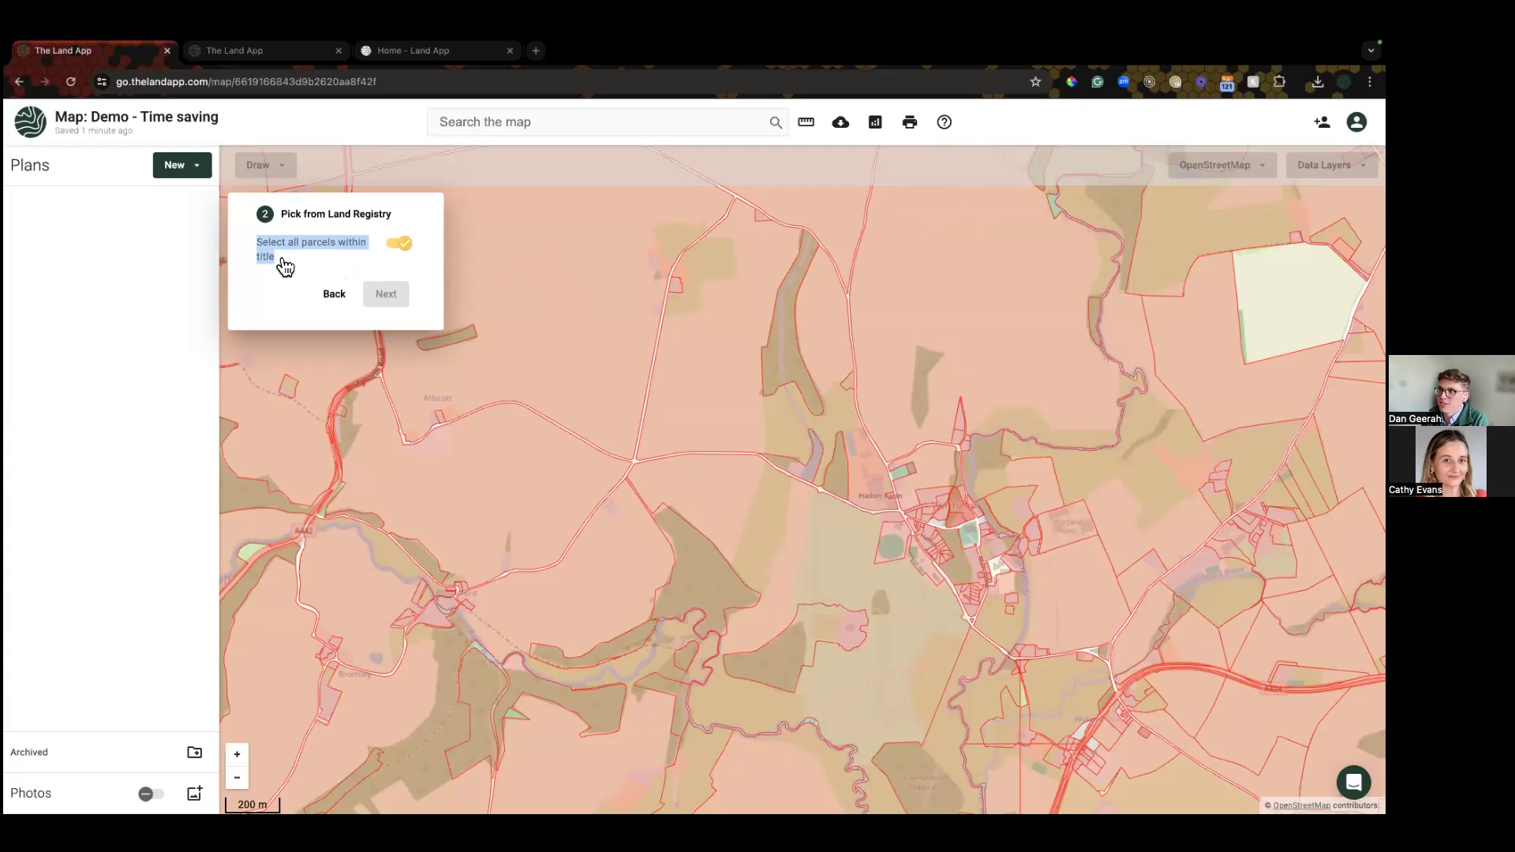
left_click(324, 268)
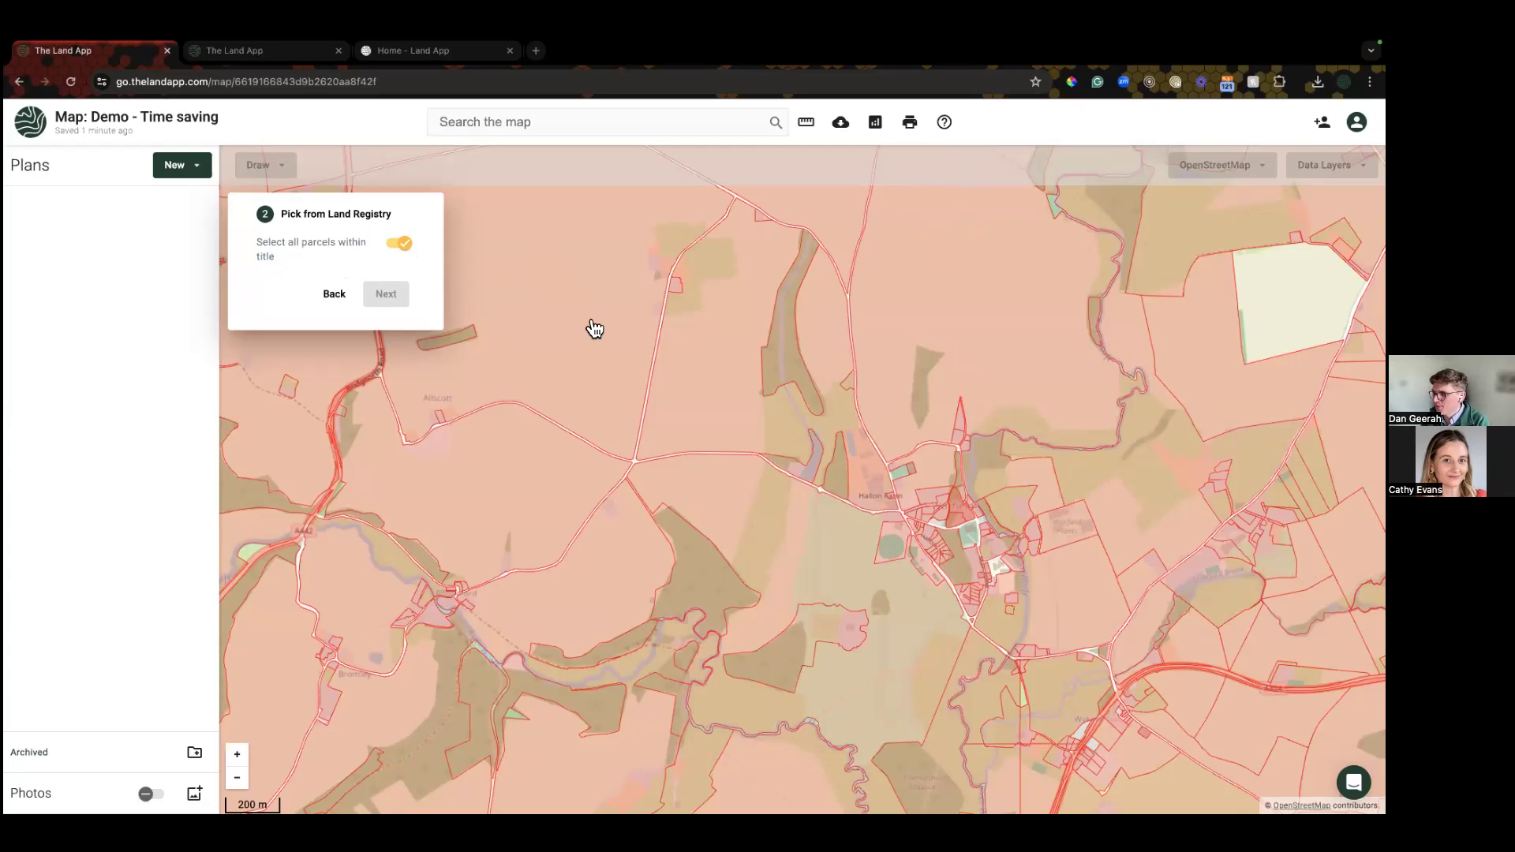
left_click(526, 359)
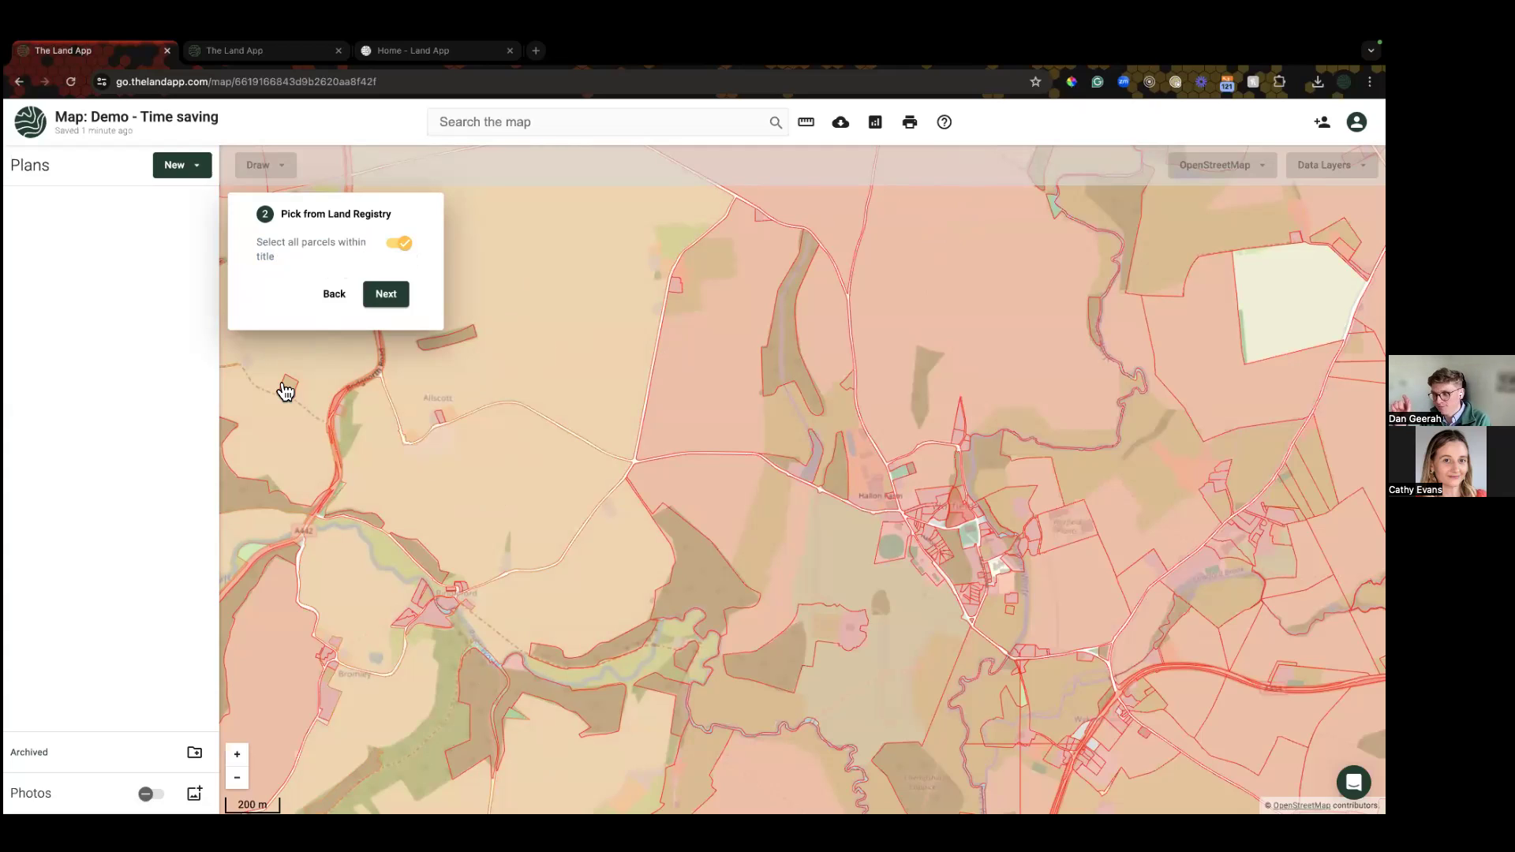
left_click(527, 302)
left_click(396, 245)
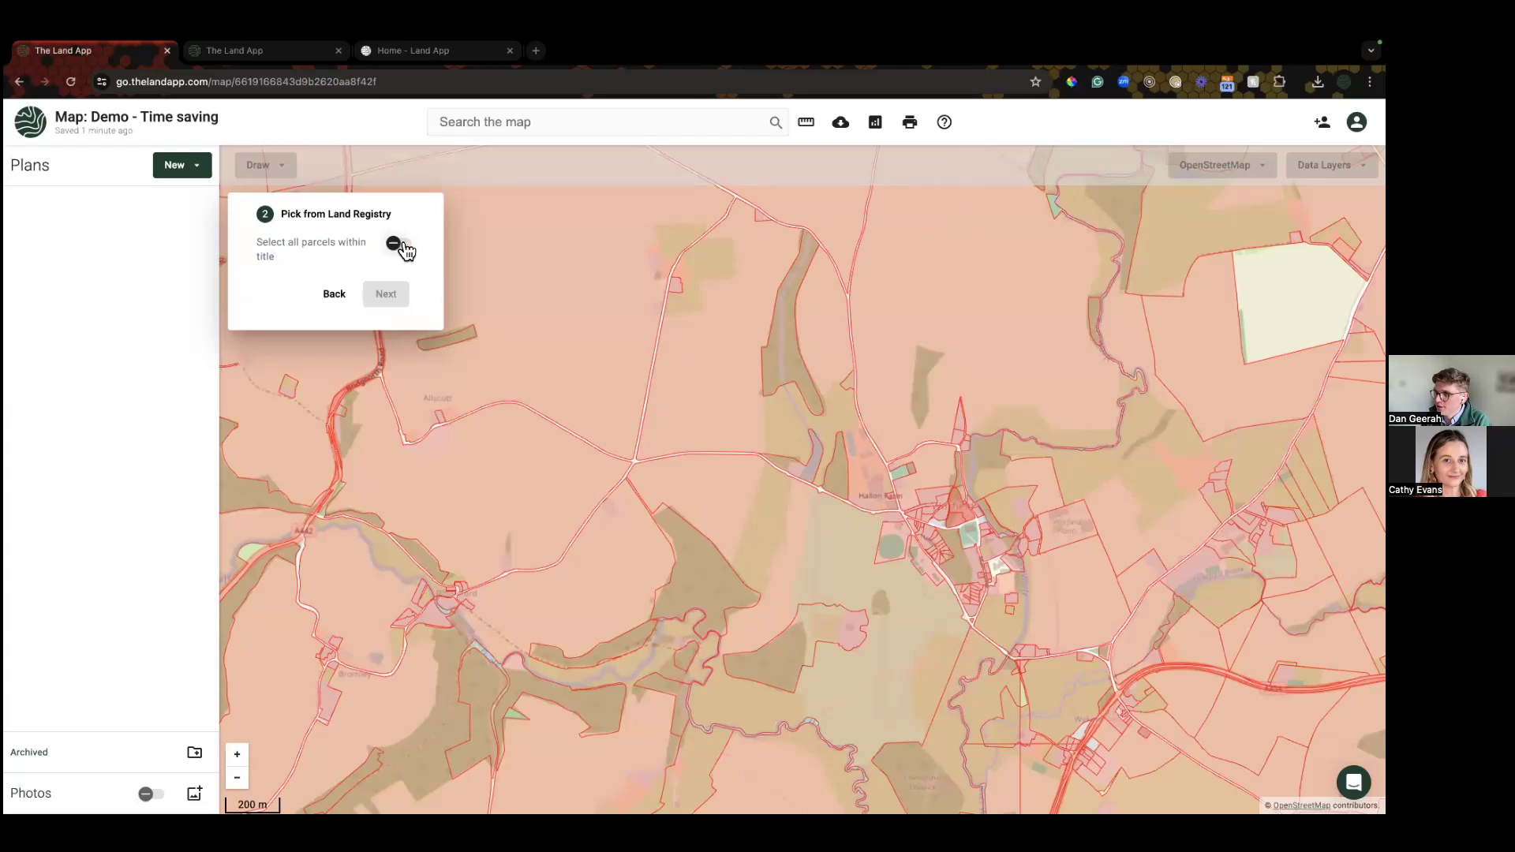
left_click(527, 294)
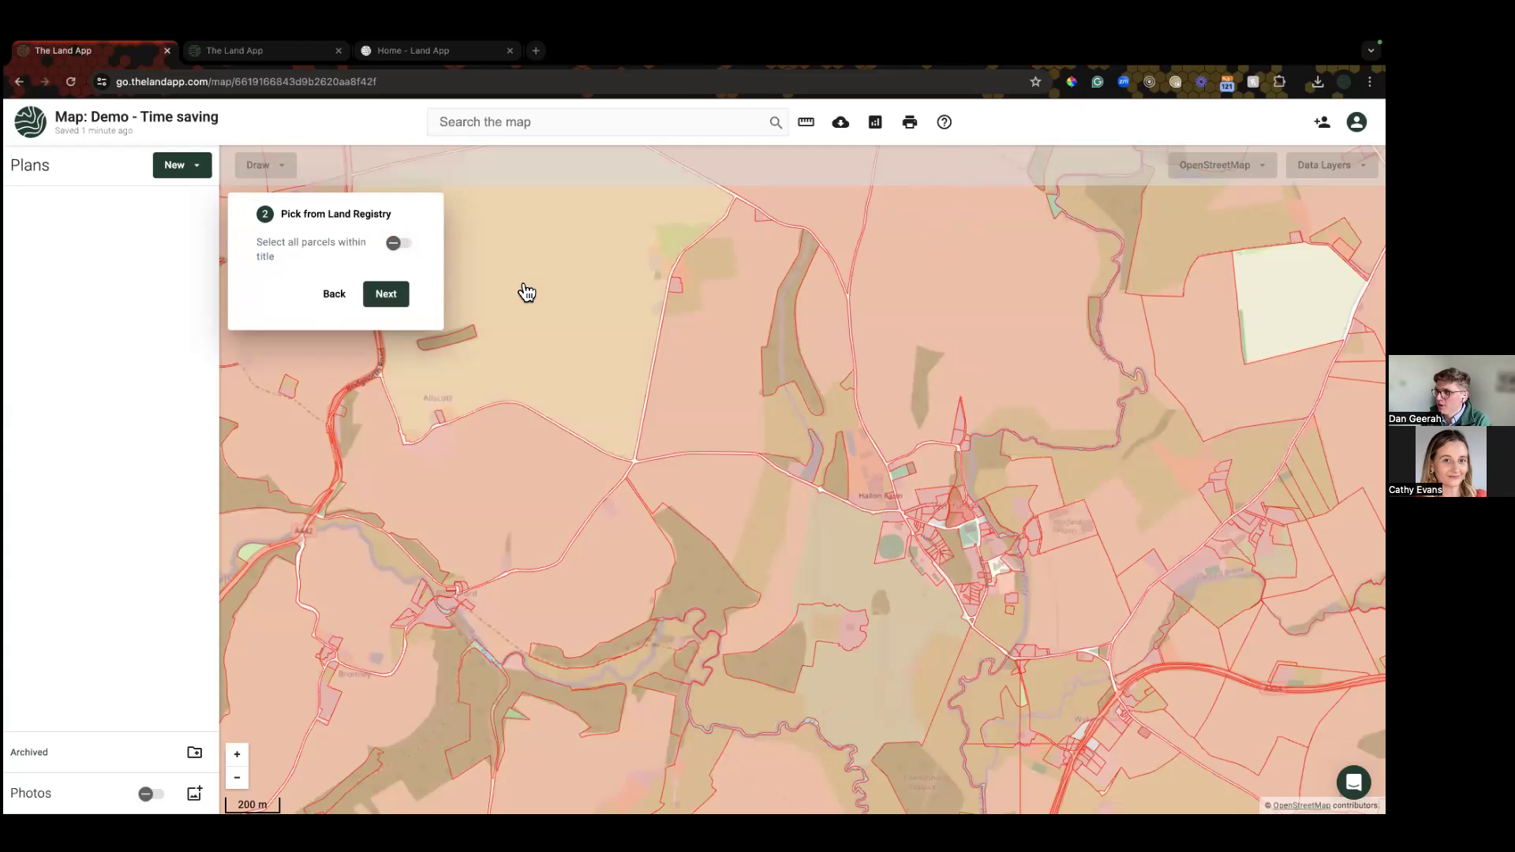
left_click(490, 477)
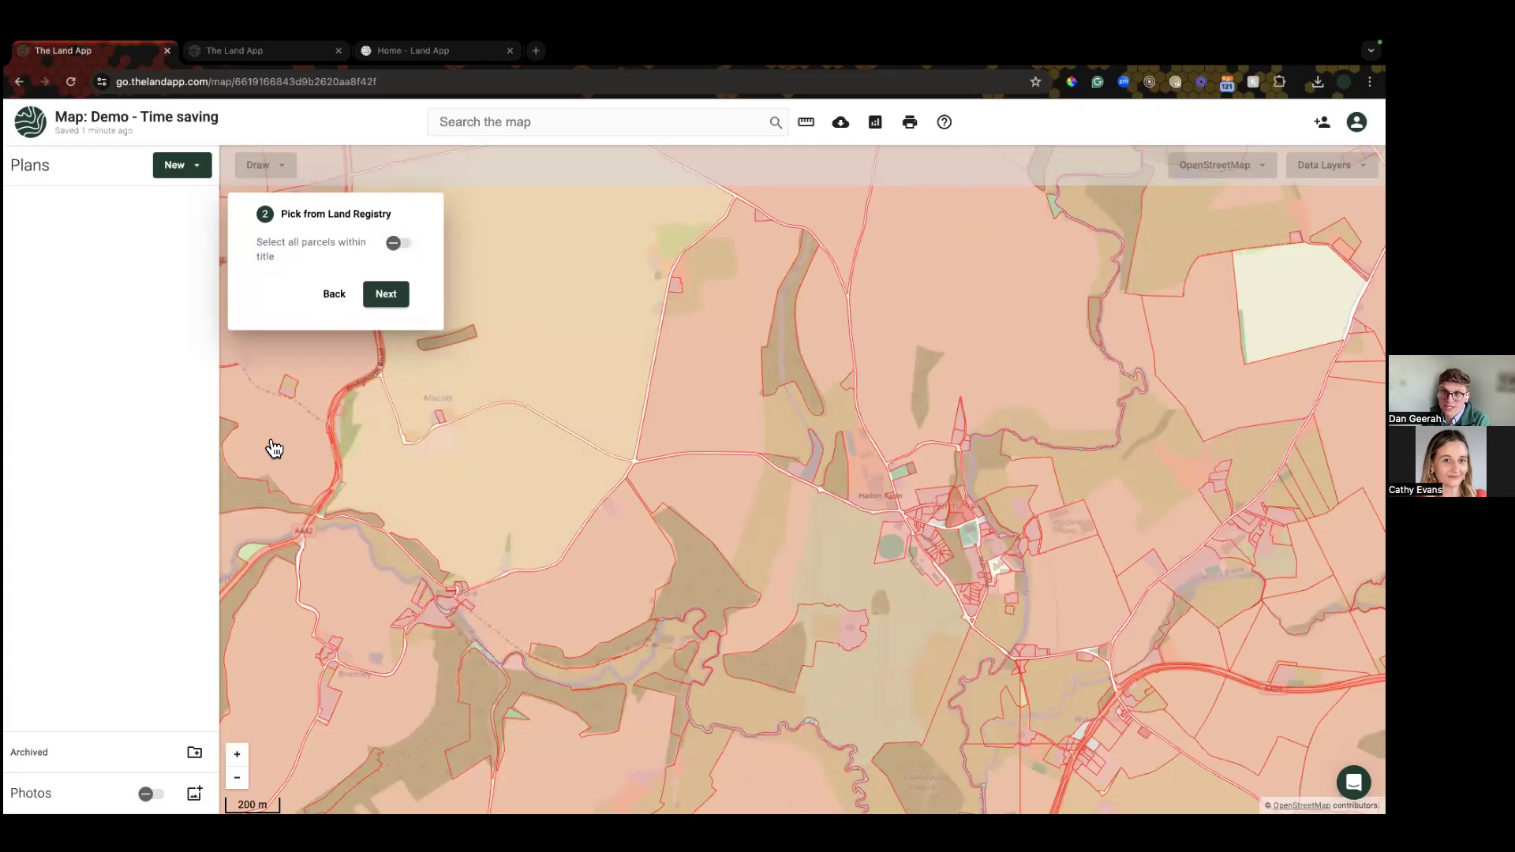
left_click(274, 448)
Step: Turn whole-title selection back on, select all the title's parcels, and advance to template choice
left_click(398, 243)
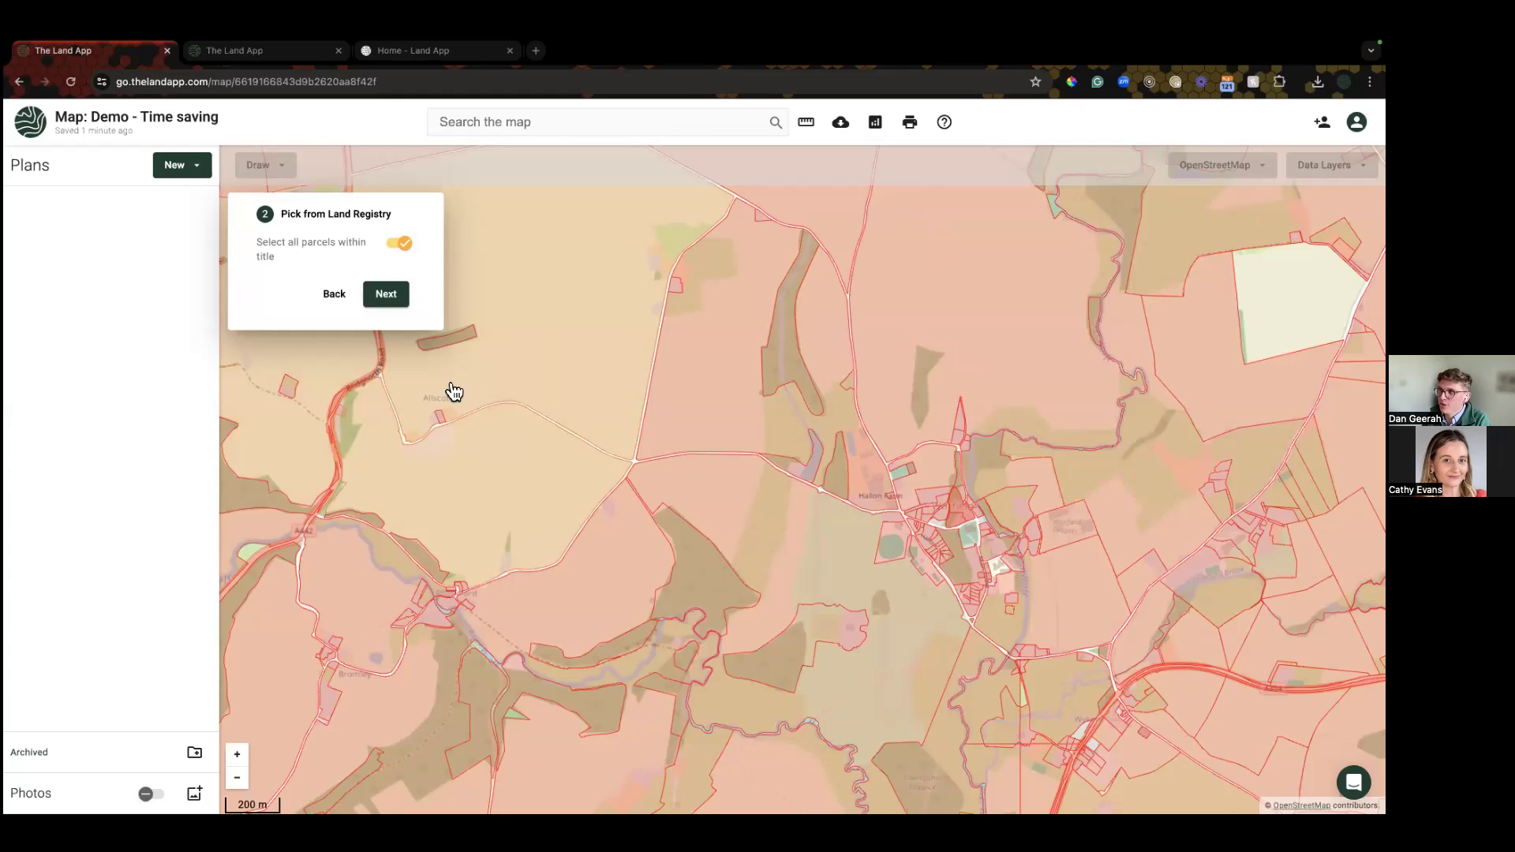
left_click(450, 456)
left_click(448, 456)
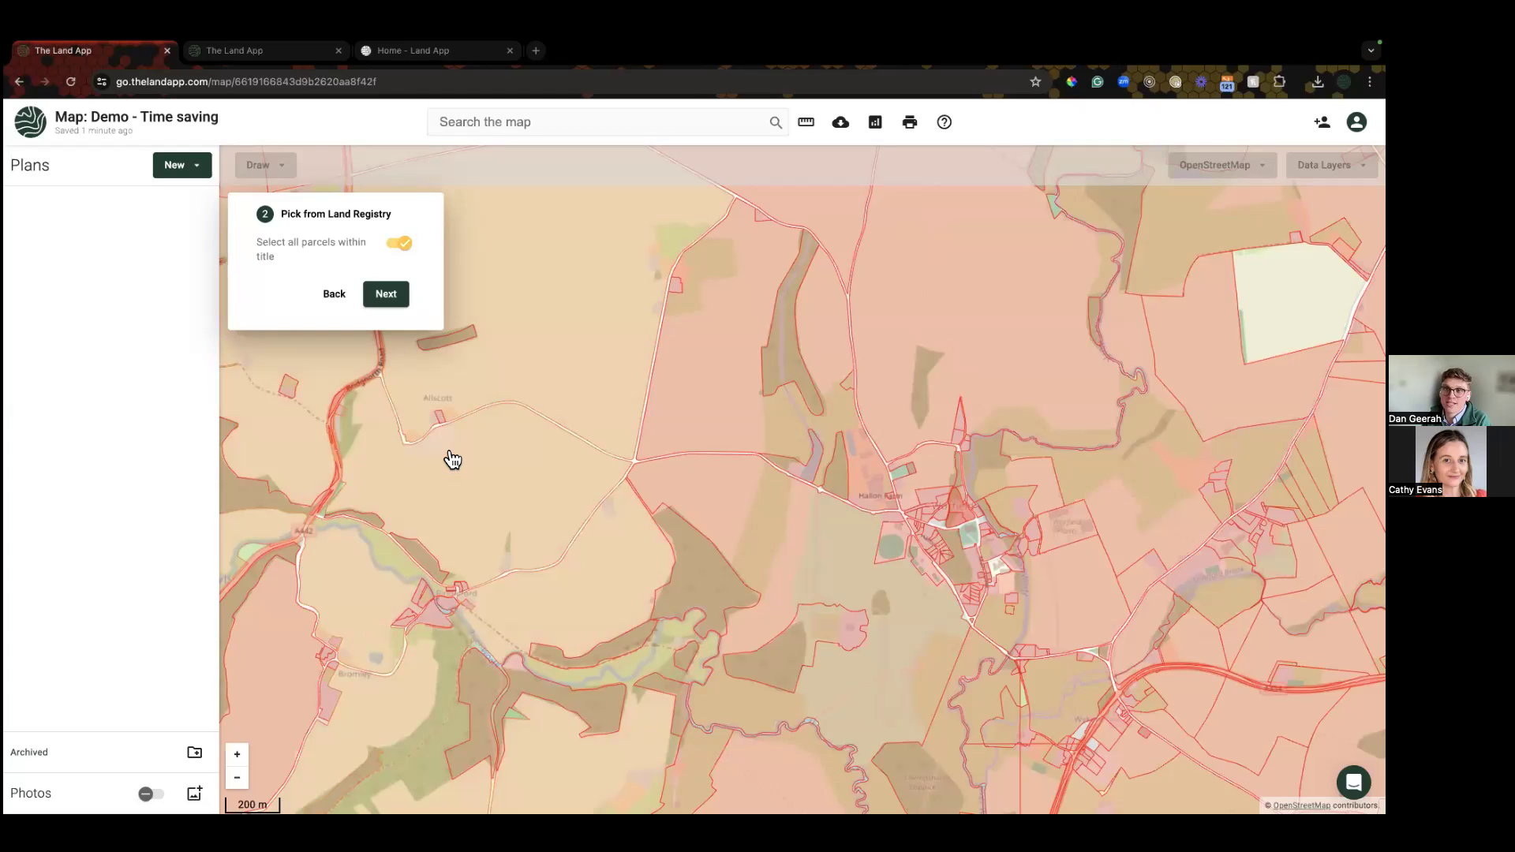
left_click(452, 460)
left_click(452, 460)
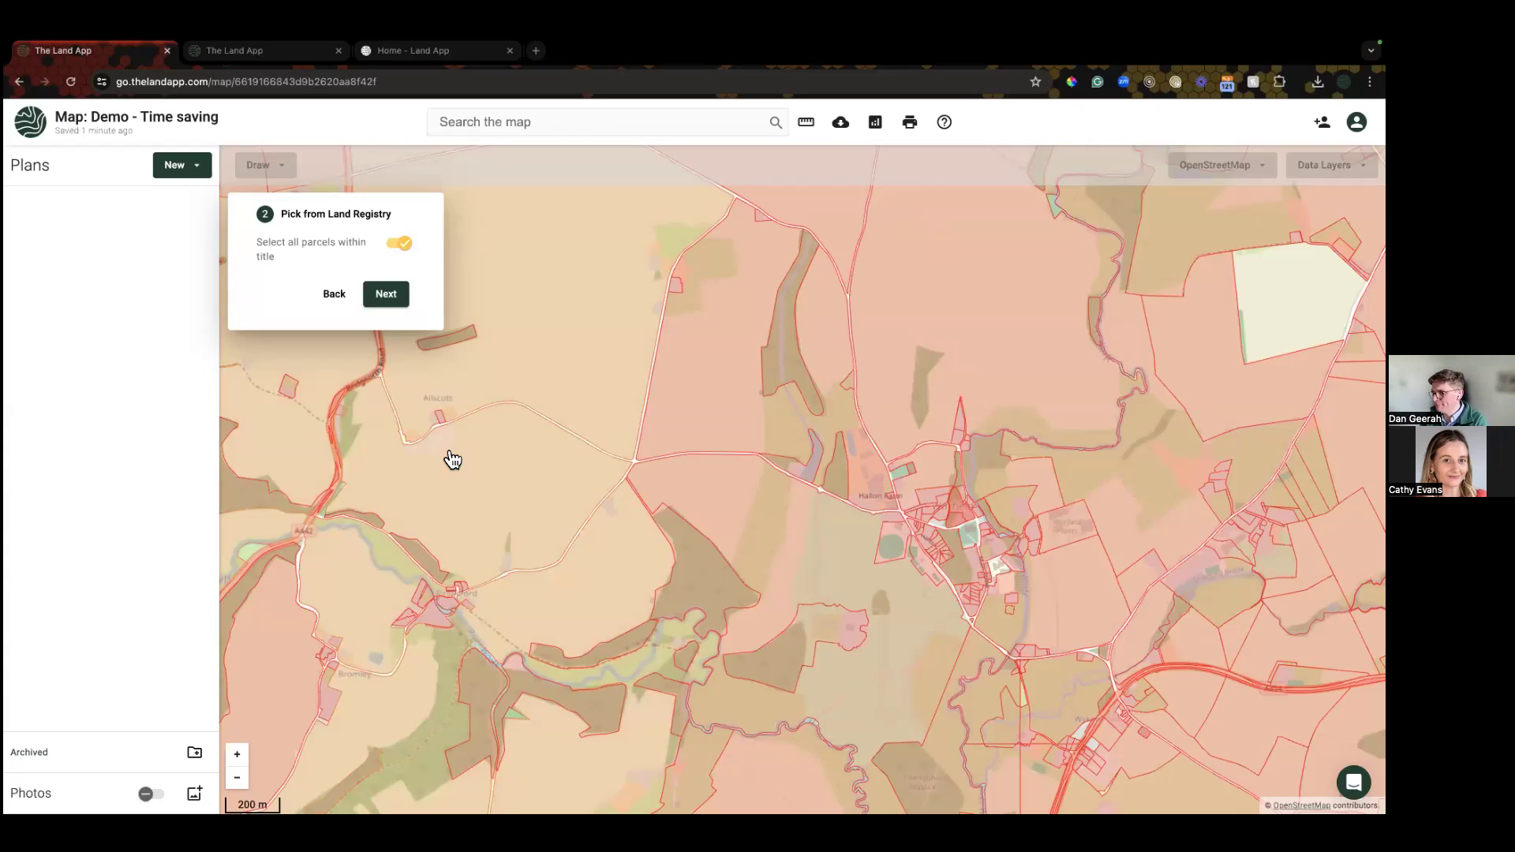
left_click(386, 295)
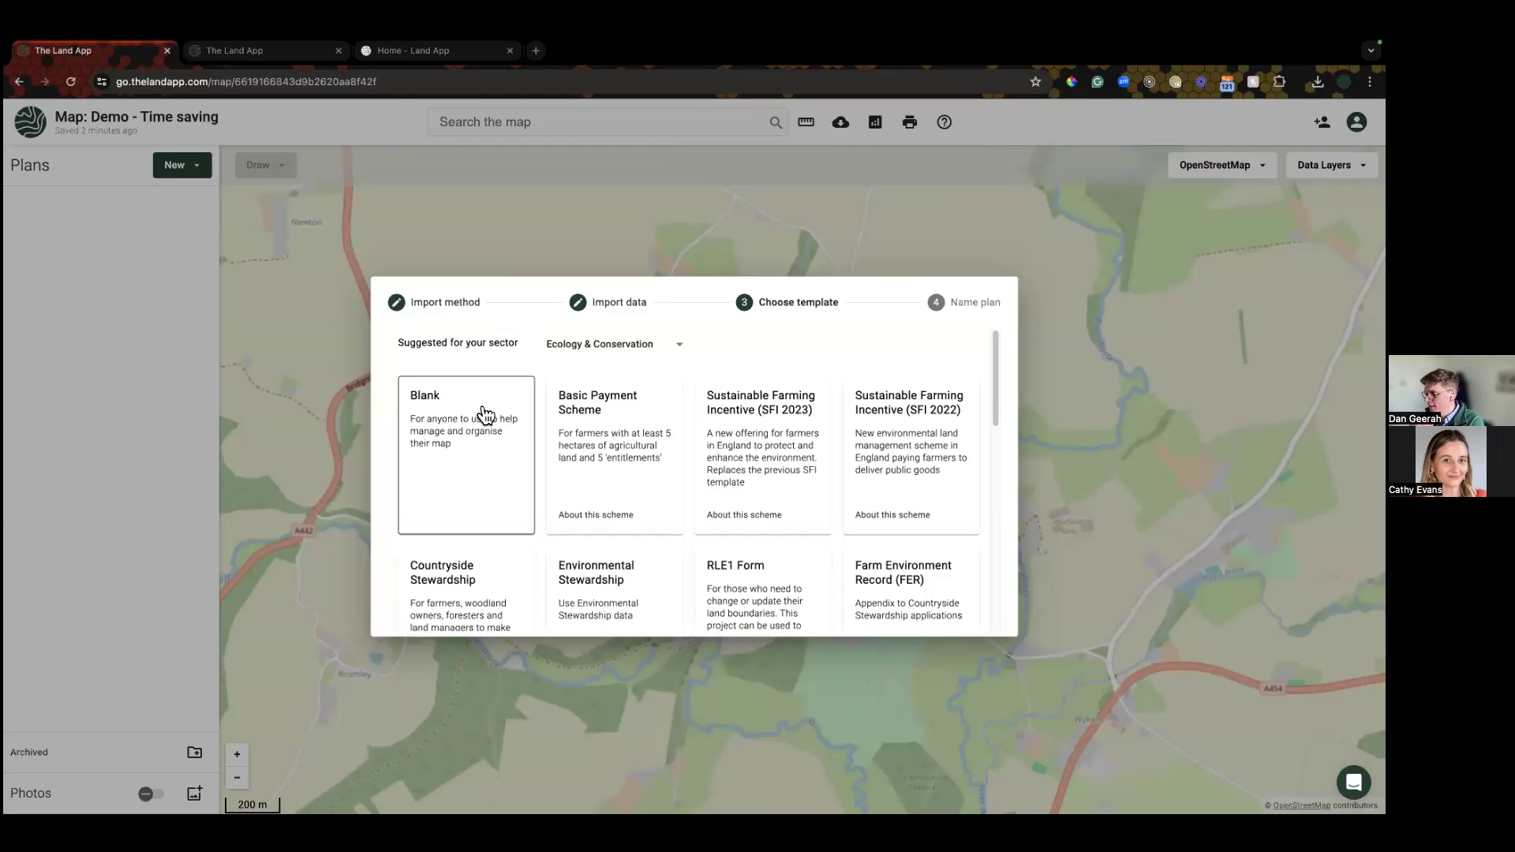
Step: Create an Ownership Boundary plan named 'LR Parcels - ownership area' from the selected parcels
scroll(477, 443, "down", 2)
scroll(482, 493, "down", 4)
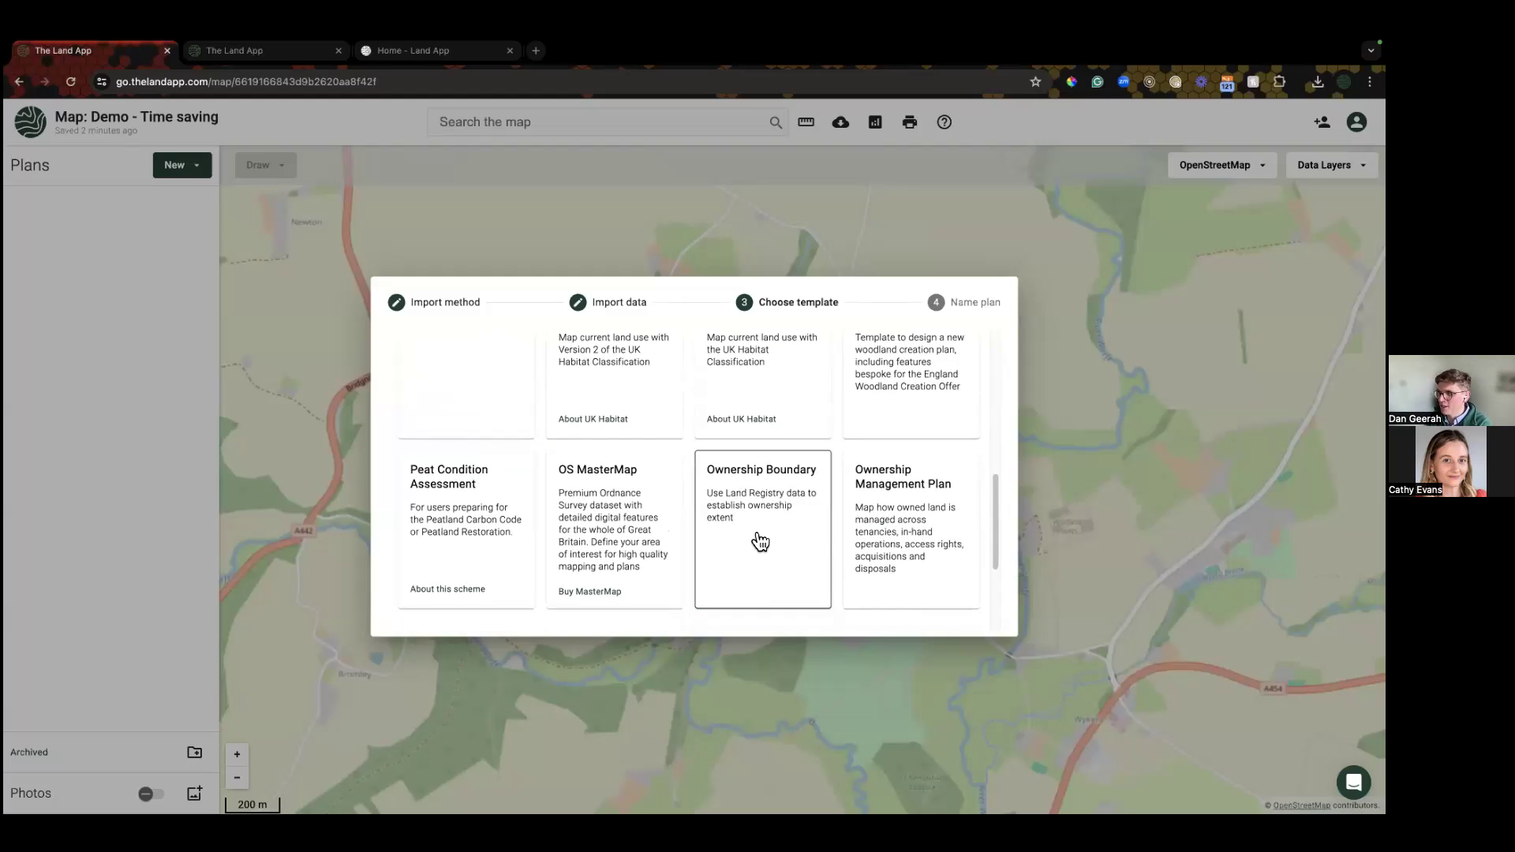
left_click(759, 541)
left_click(800, 462)
type("- o")
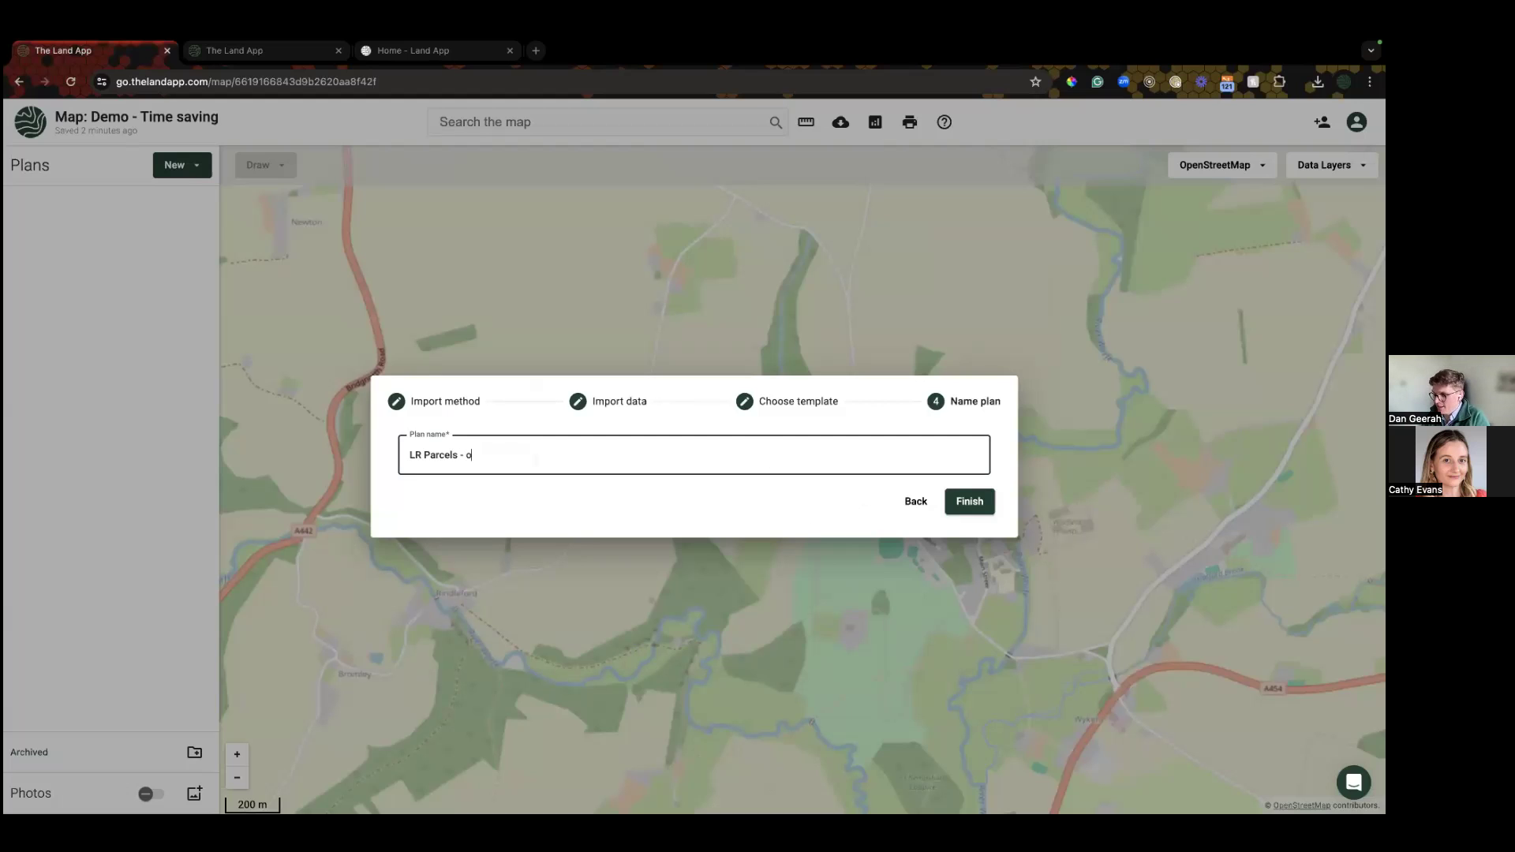
type("wnership area")
left_click(972, 507)
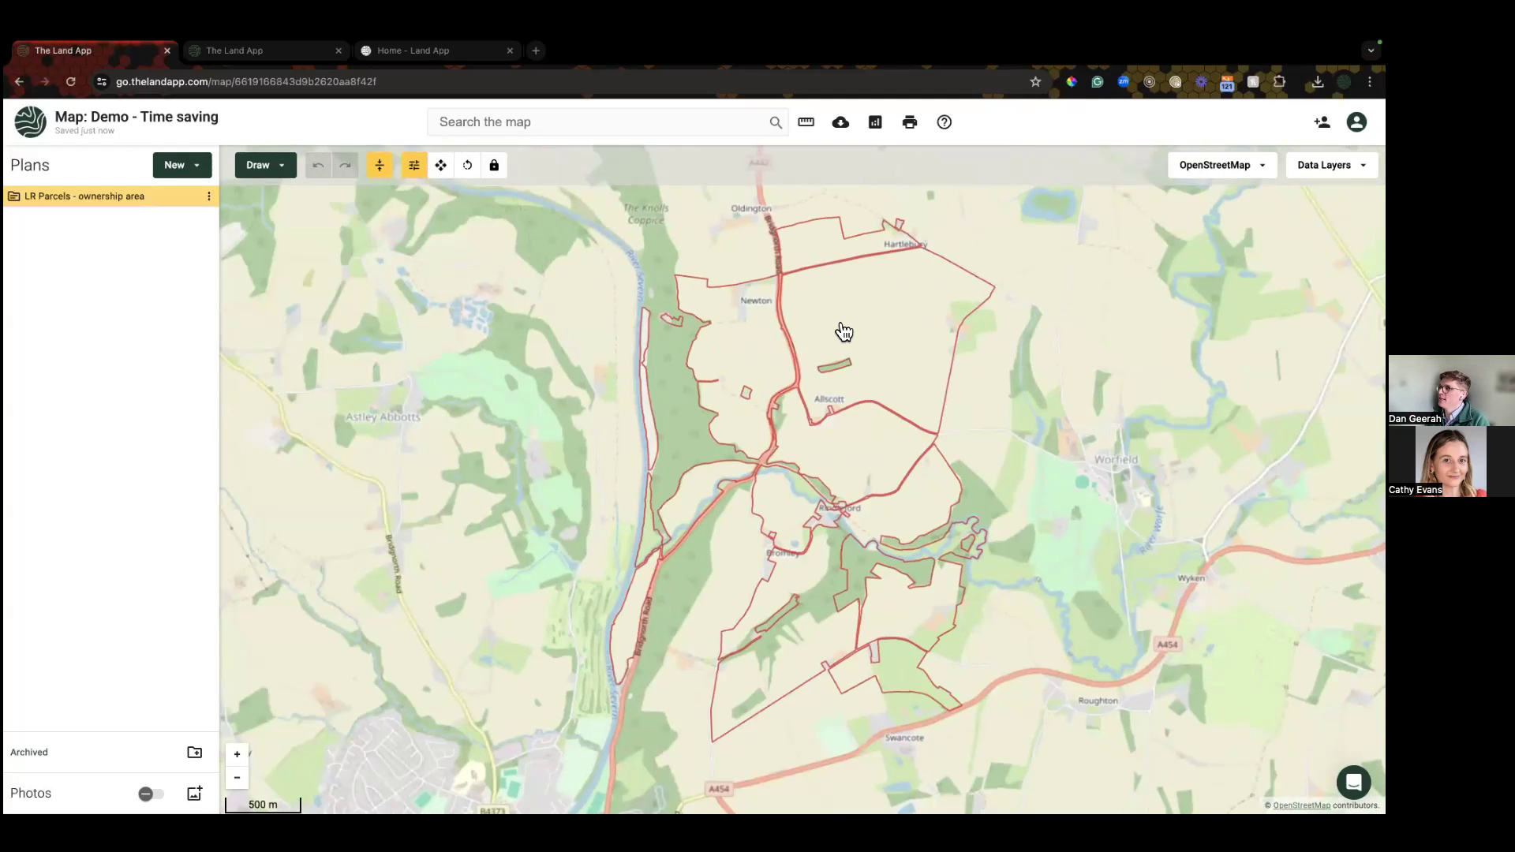
Step: Inspect several parcels' details, including the 51.96 ha Allscott parcel, and switch the basemap to Ordnance Survey Light
left_click(842, 332)
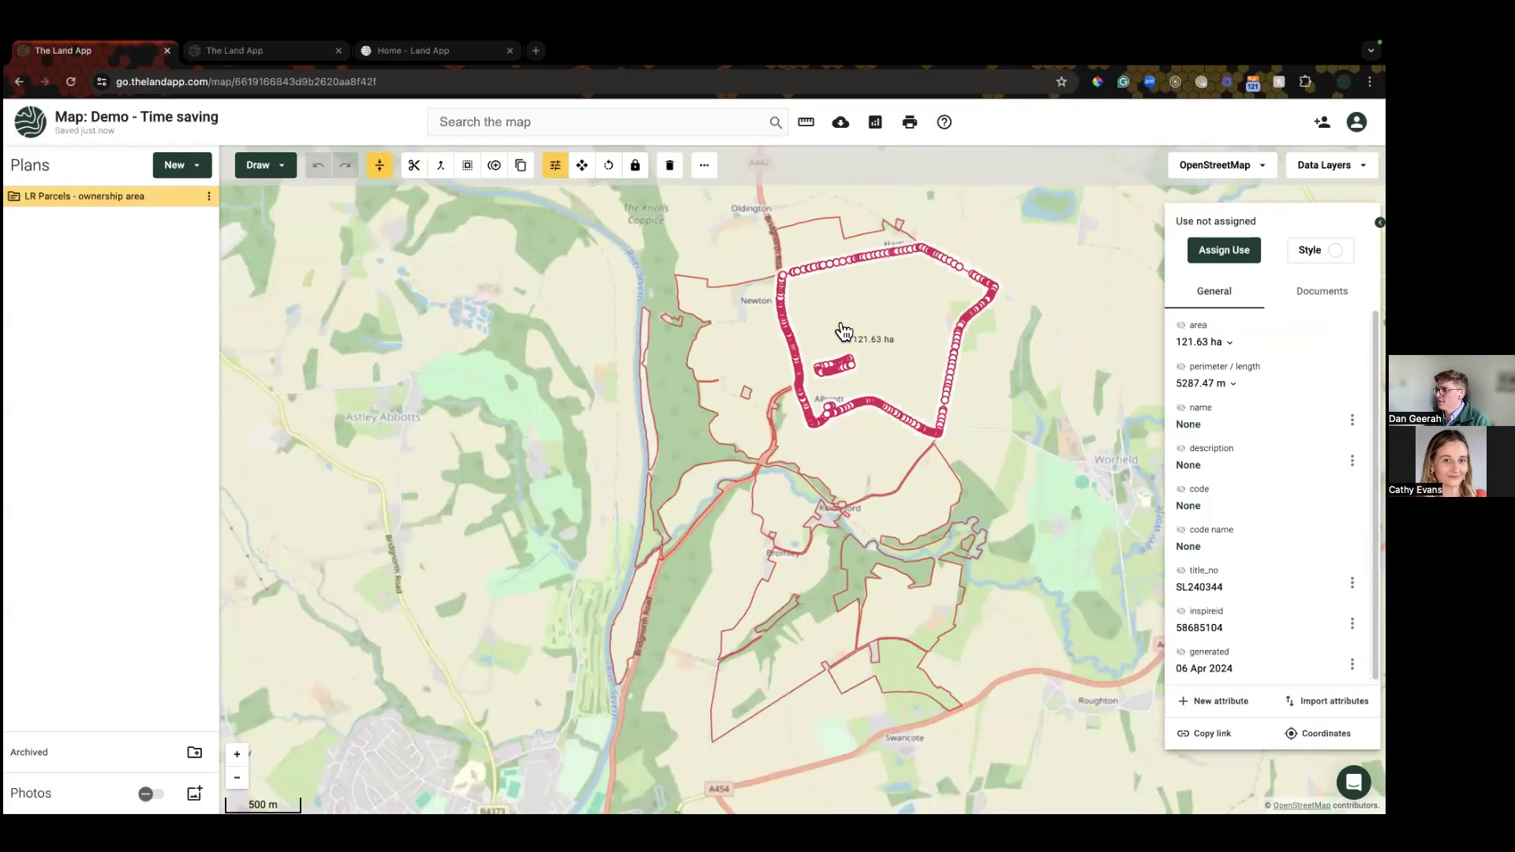
left_click(760, 366)
left_click(825, 244)
left_click(827, 246)
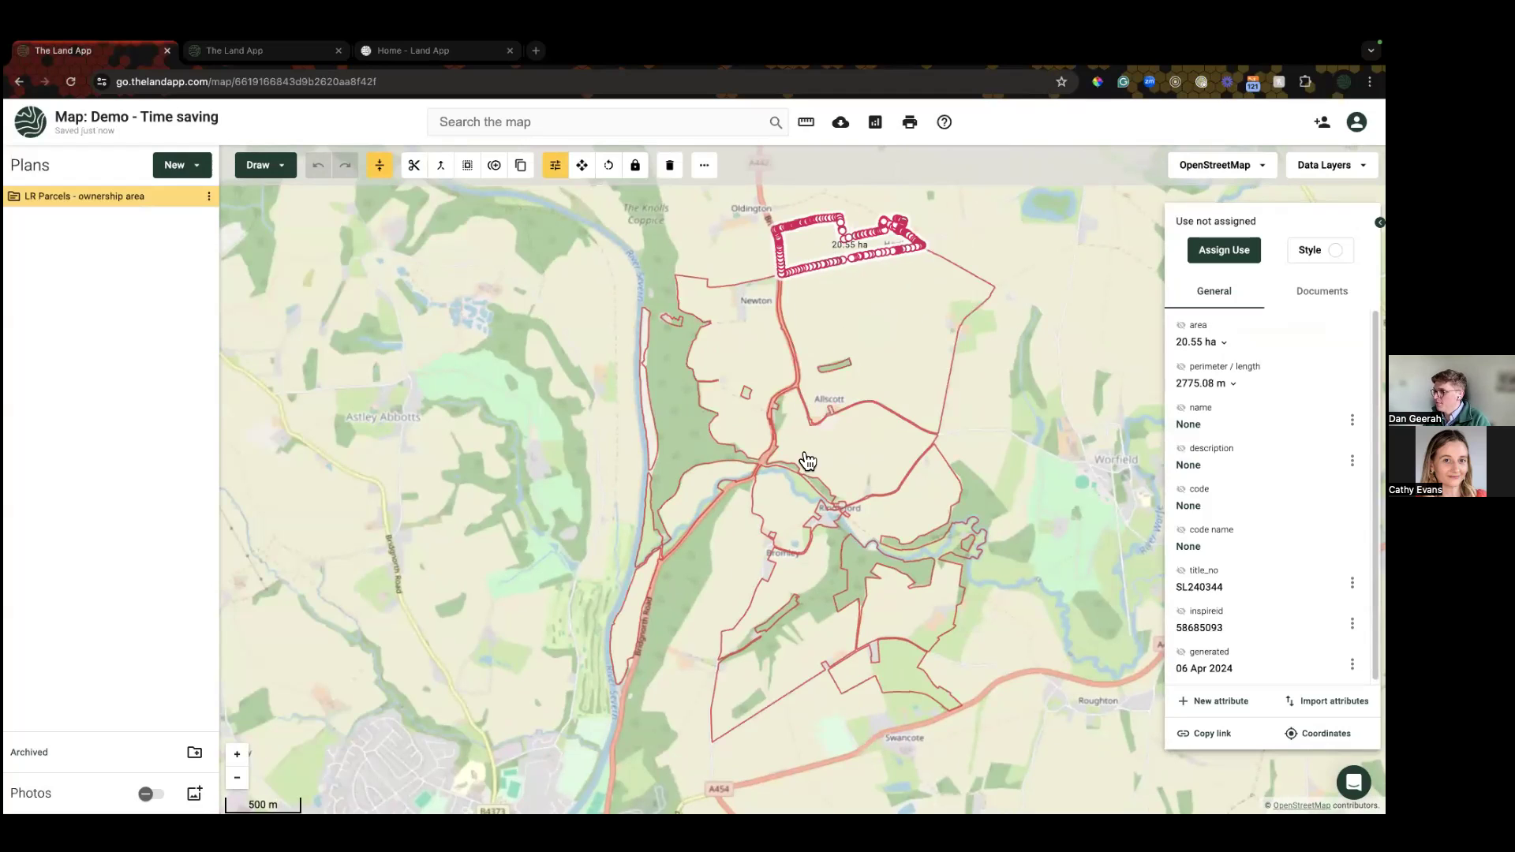
left_click(849, 463)
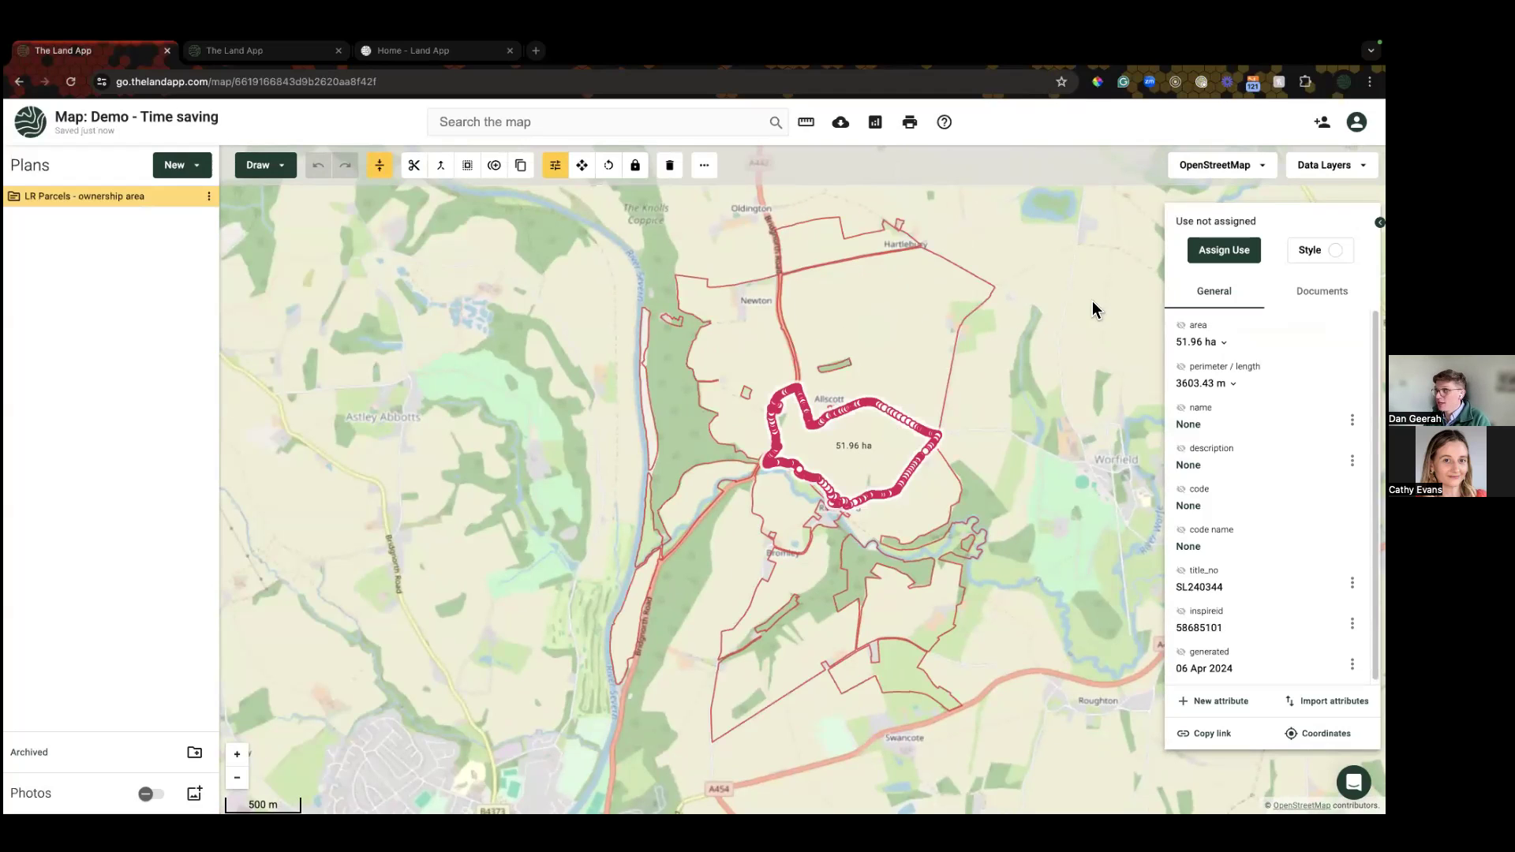
left_click(1211, 165)
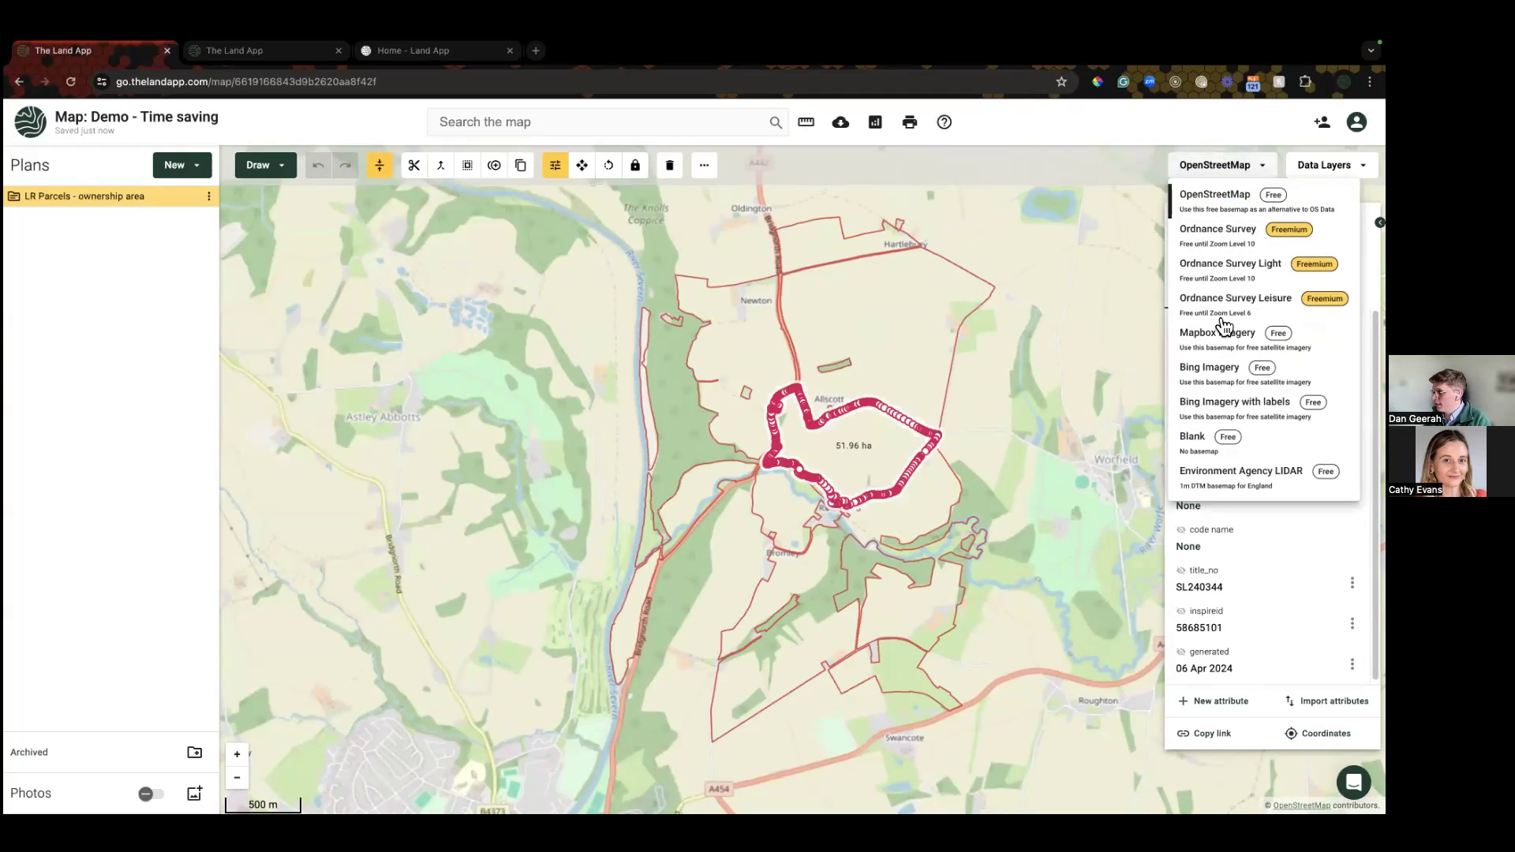
left_click(1229, 268)
Step: Select parcels one by one, including the 121.63, 16.72 and 145.43 ha parcels
left_click_drag(1052, 367, 1009, 371)
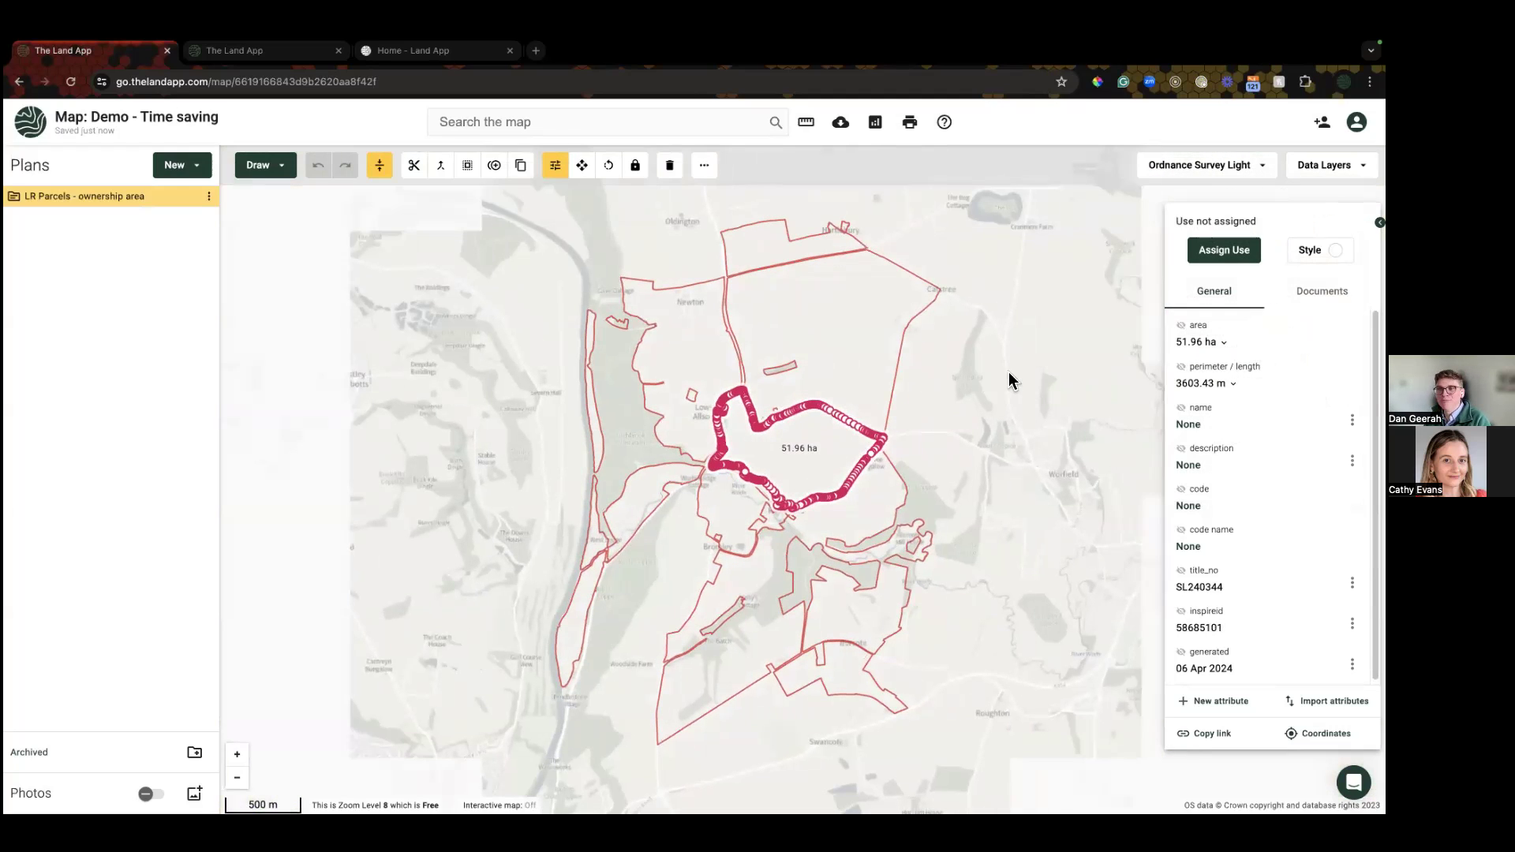
left_click(995, 357)
scroll(852, 355, "up", 3)
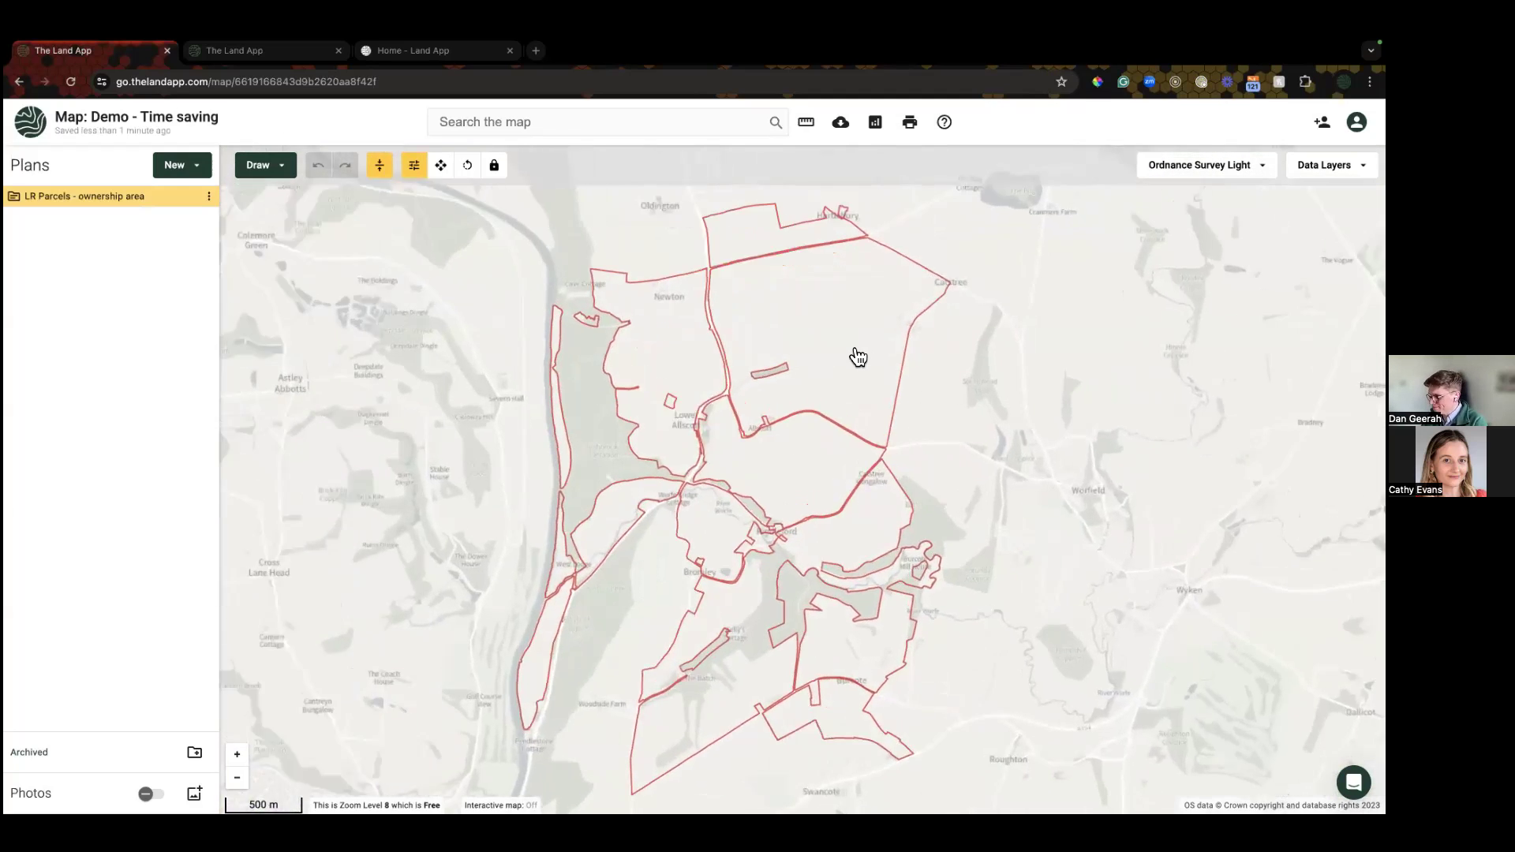
left_click(852, 355)
left_click(799, 515)
left_click(613, 462)
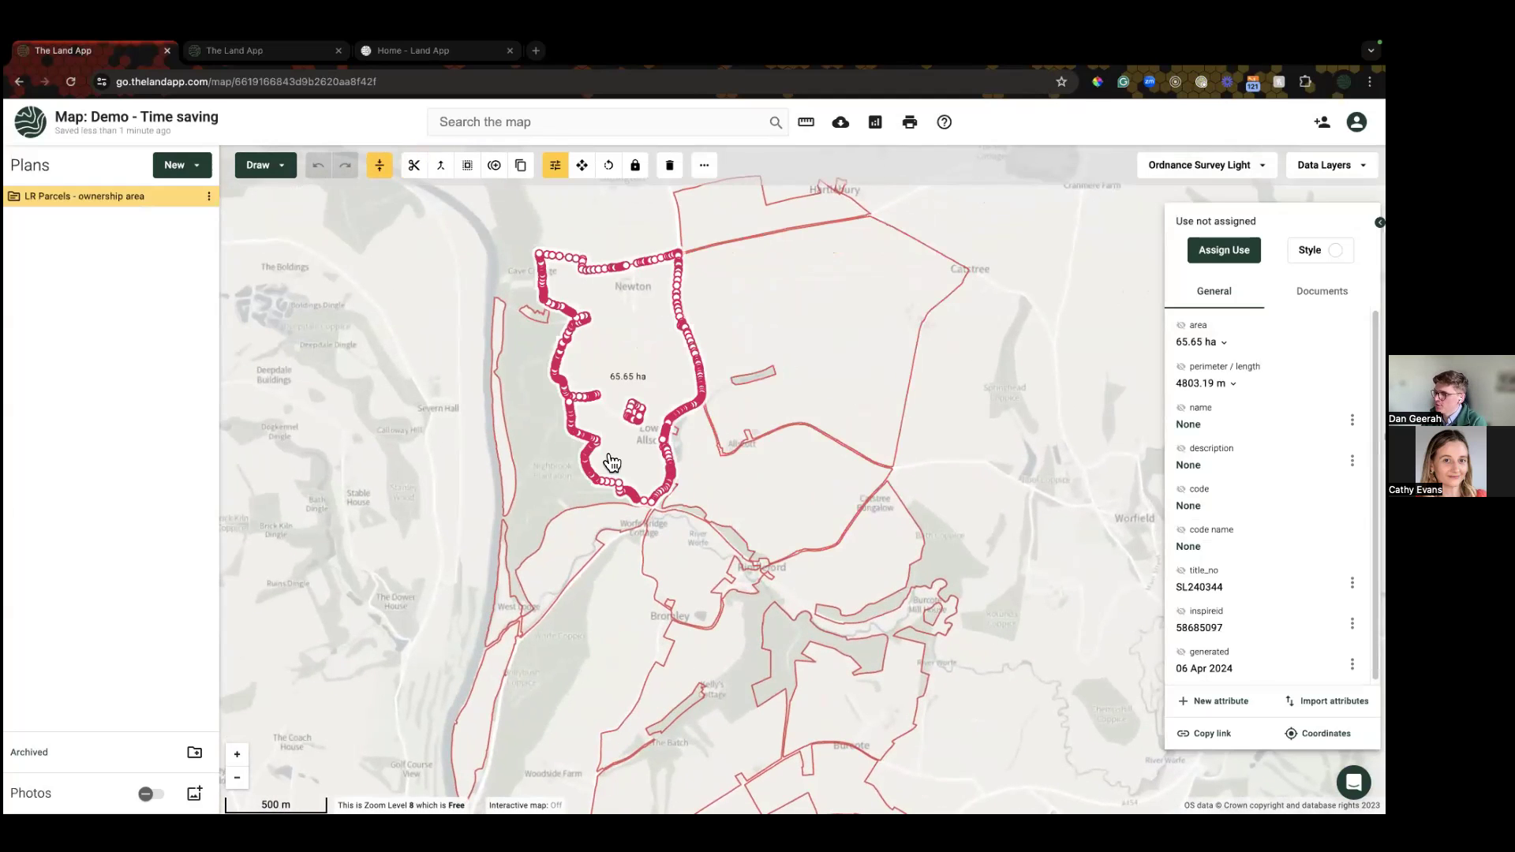
left_click(577, 546)
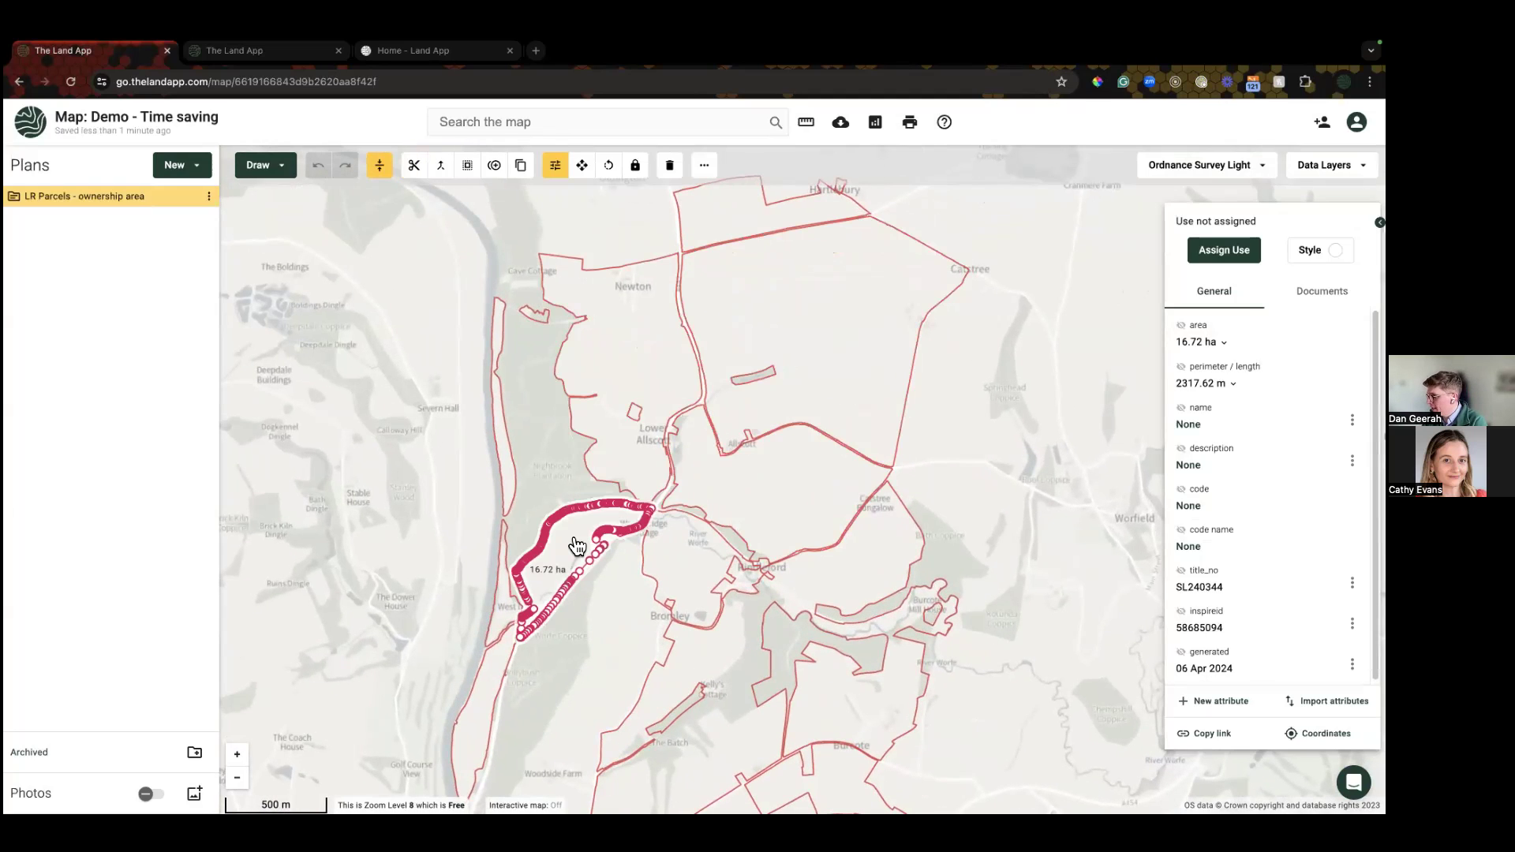
left_click(845, 582)
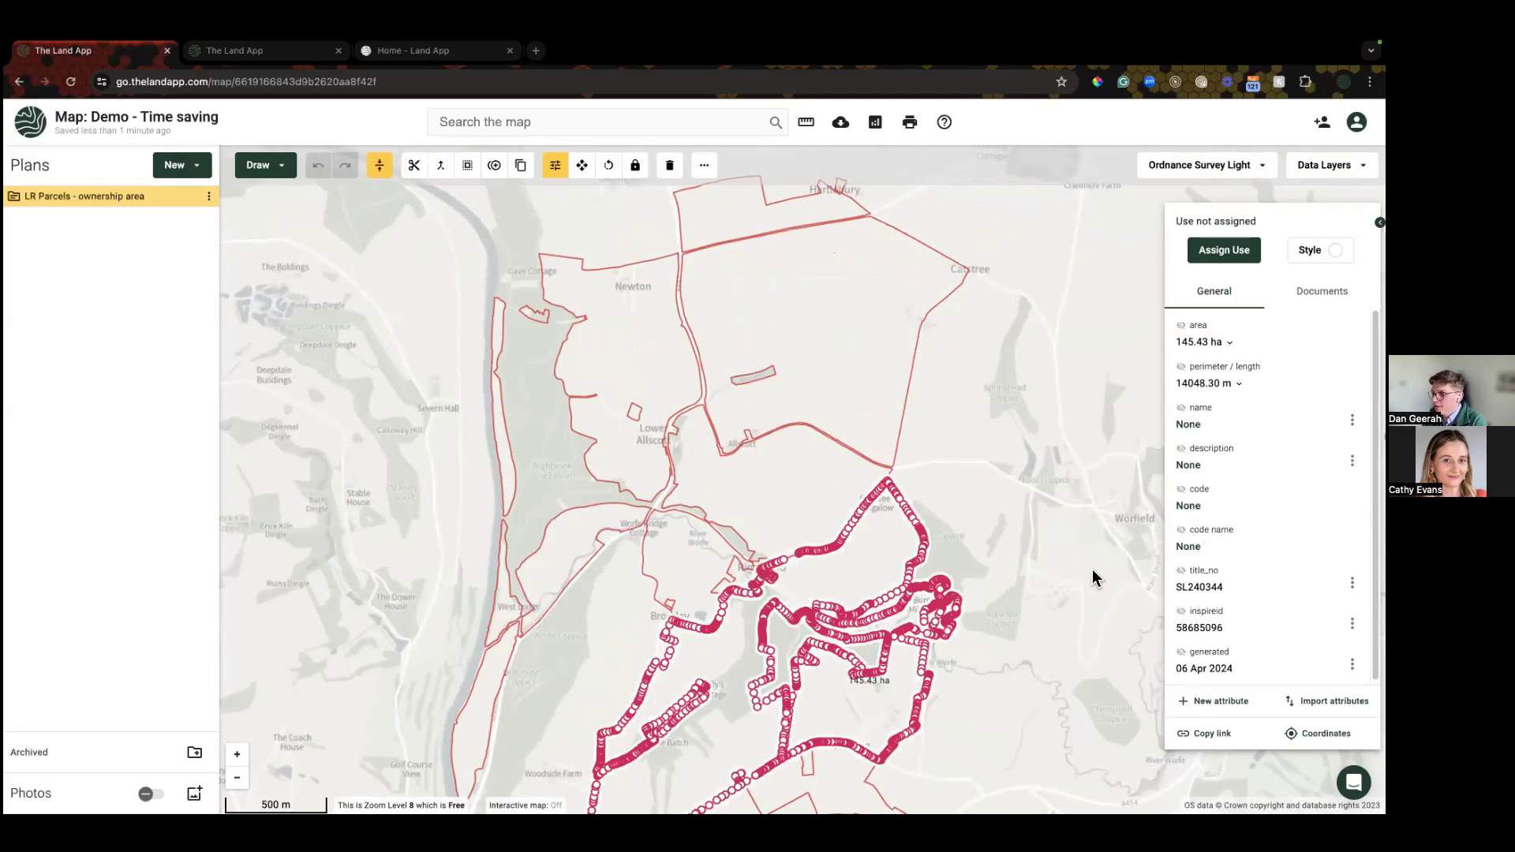
left_click_drag(845, 377, 839, 314)
left_click(842, 313)
Step: Select every parcel of the same feature type and bring up the feature types to assign
right_click(837, 305)
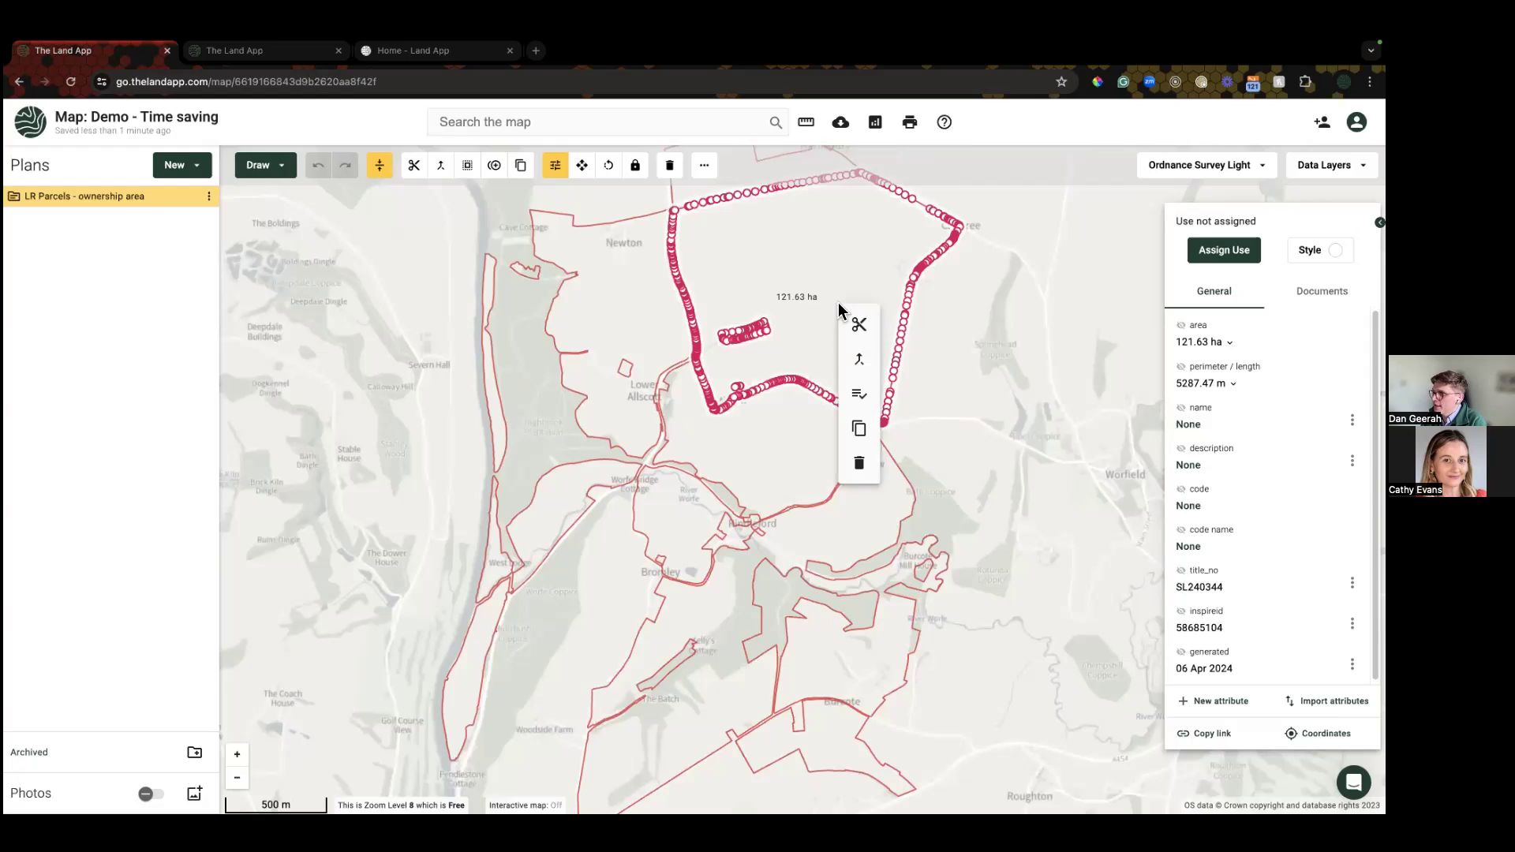
left_click(807, 284)
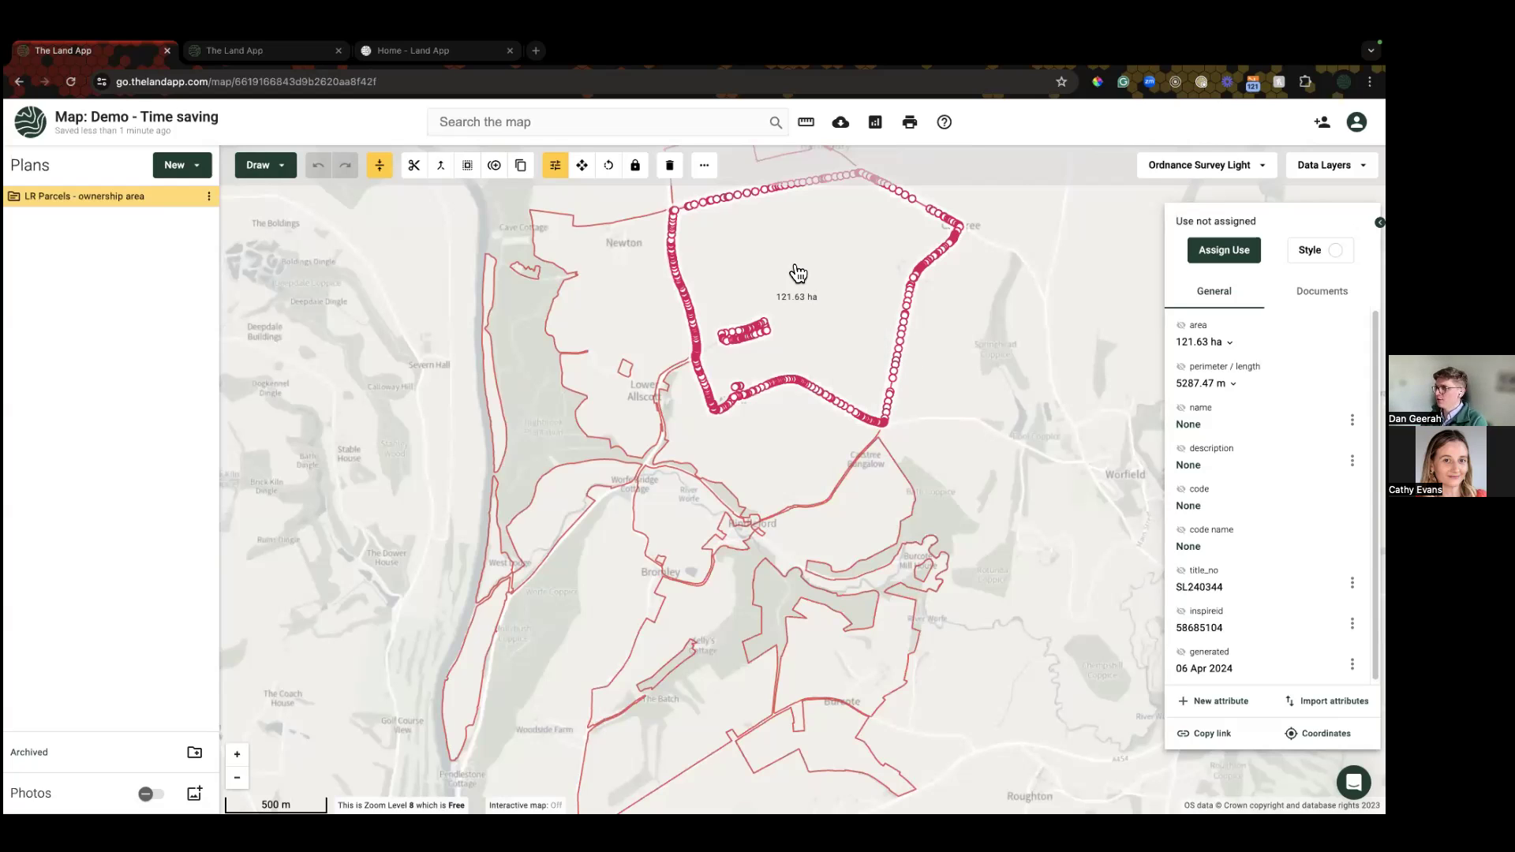
left_click_drag(784, 277, 780, 342)
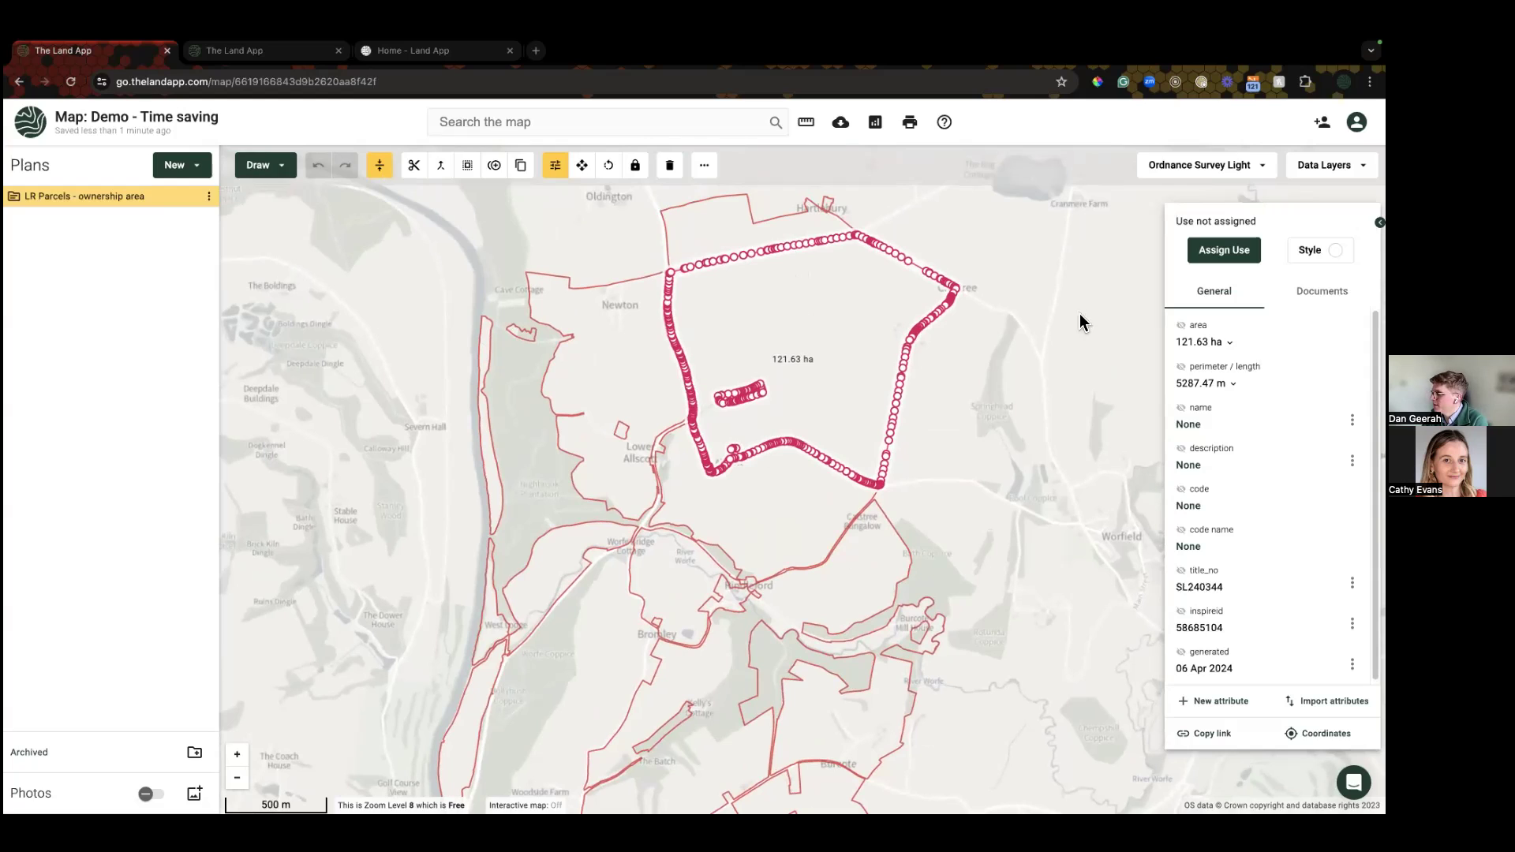
left_click(830, 292)
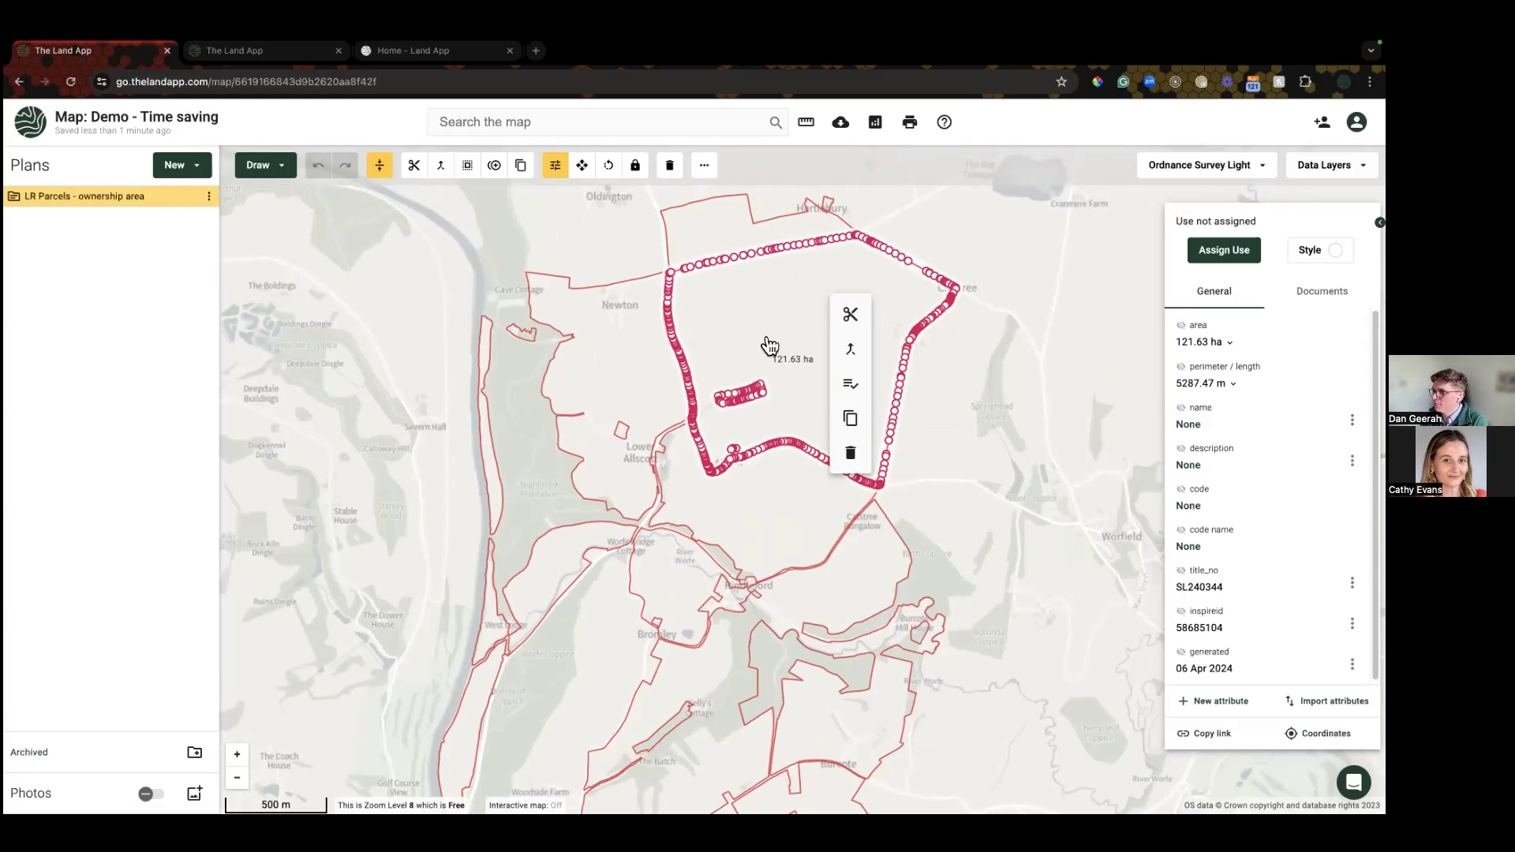
left_click(852, 387)
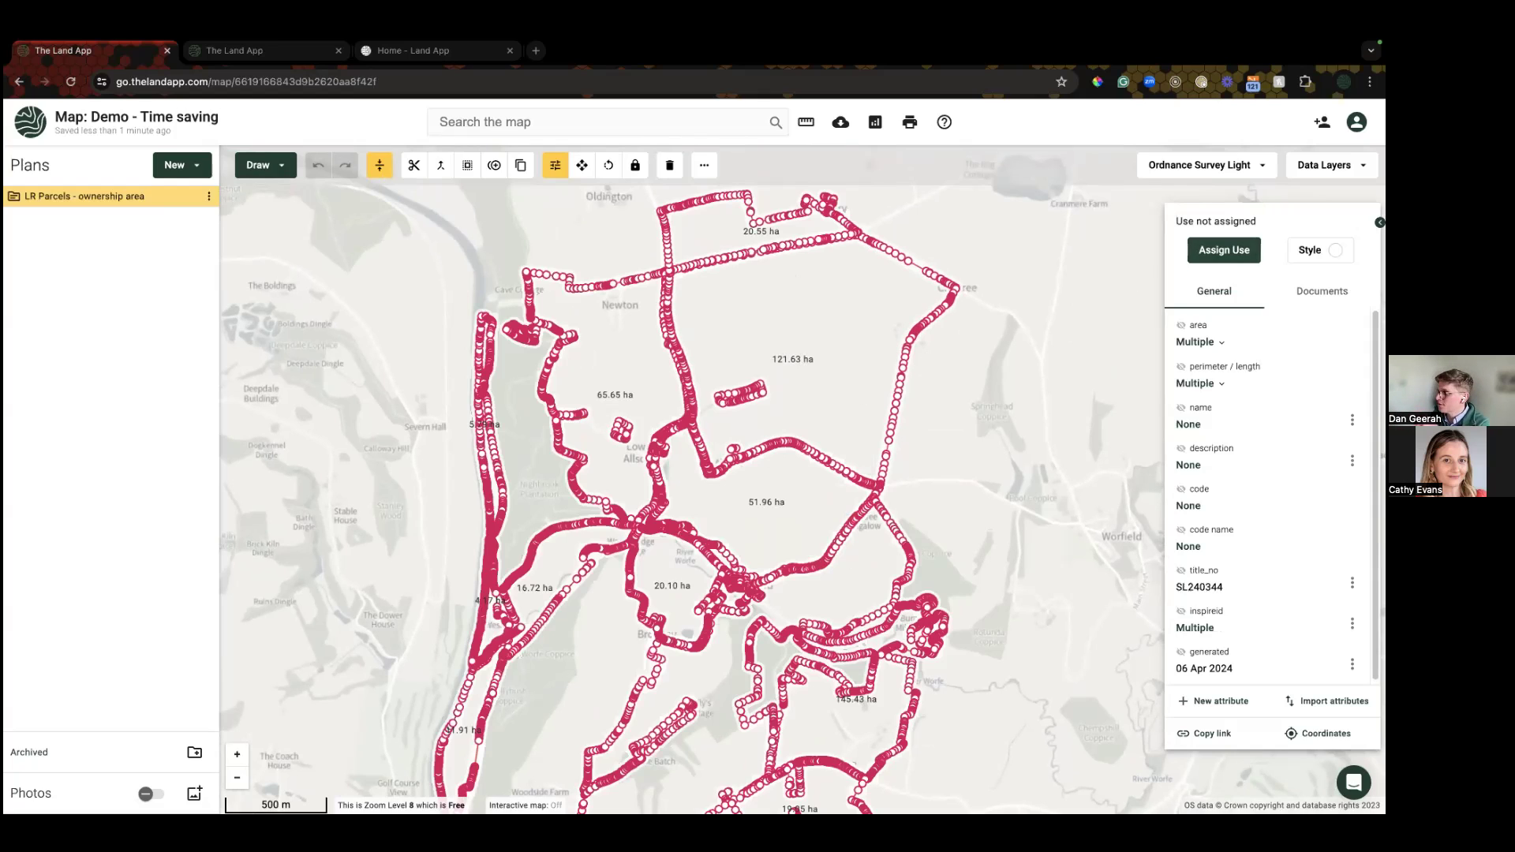
left_click(1224, 249)
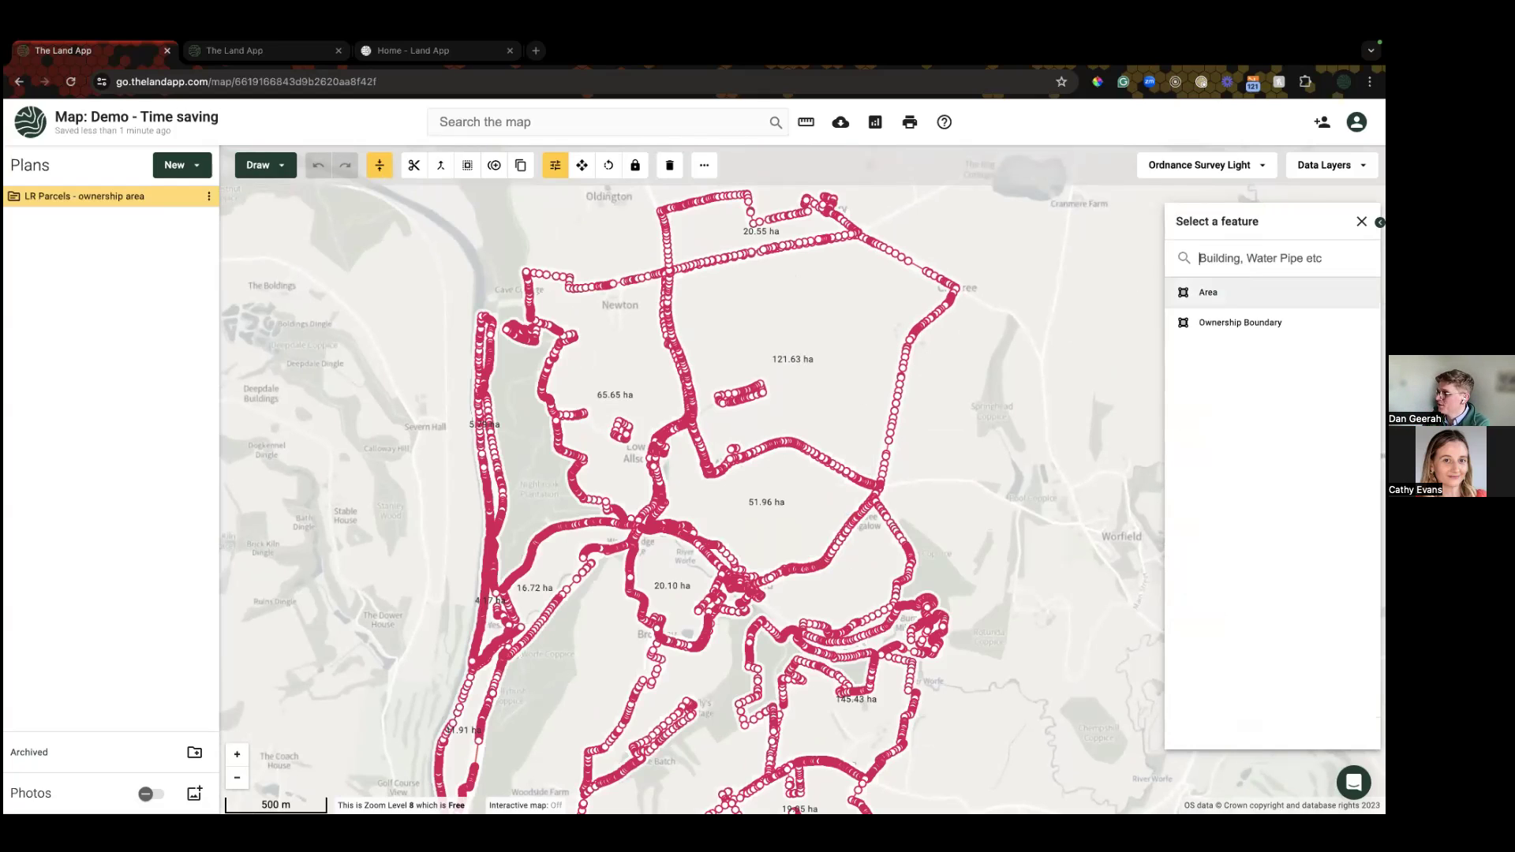
Step: Make the parcels Ownership Boundaries with a light teal fill at 36 opacity and a sparse dot pattern
left_click(1227, 324)
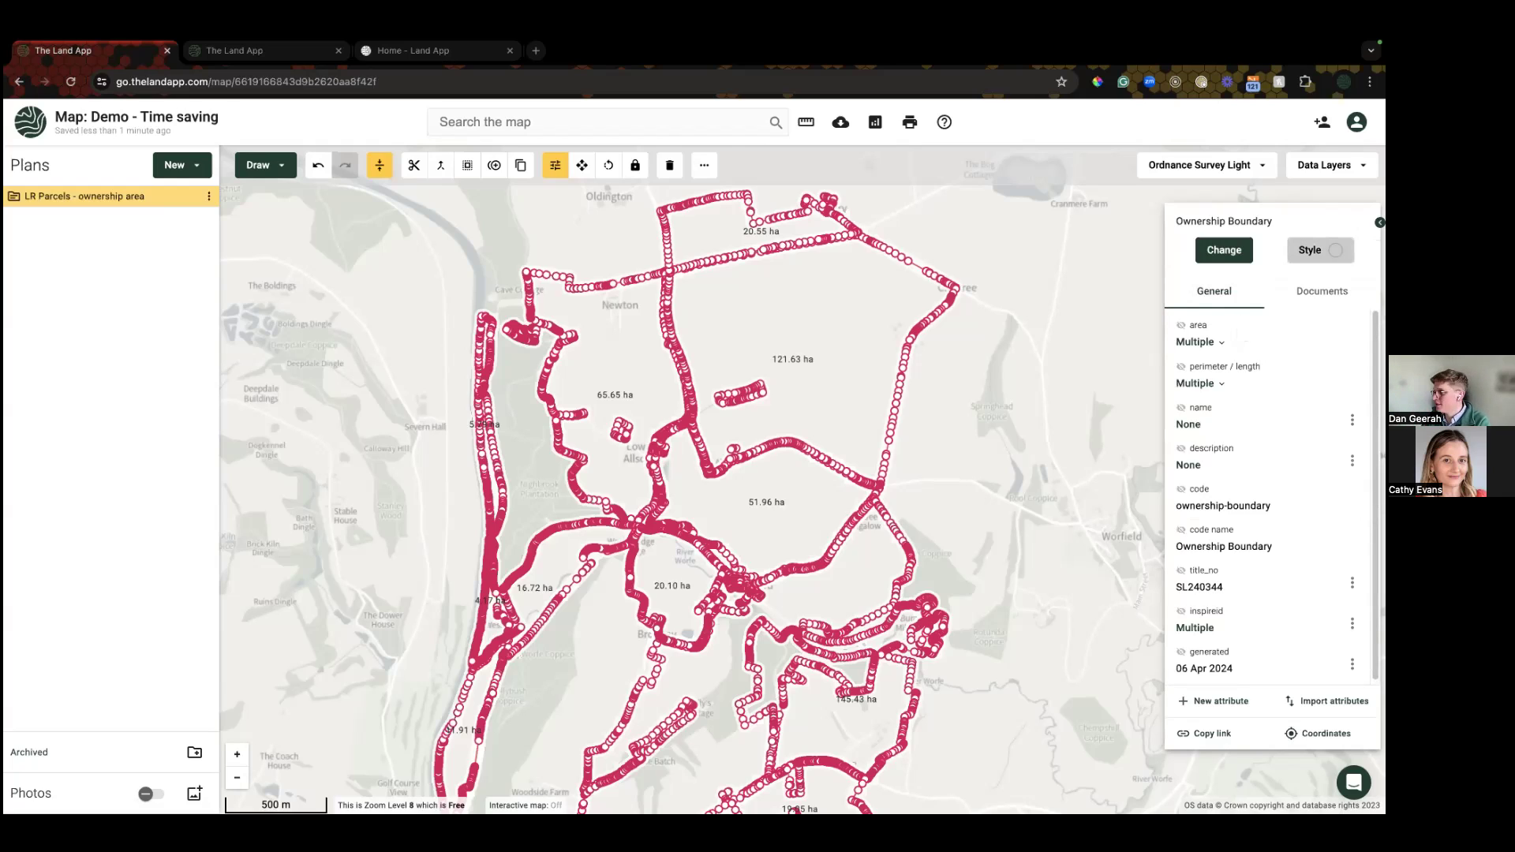
left_click(1319, 249)
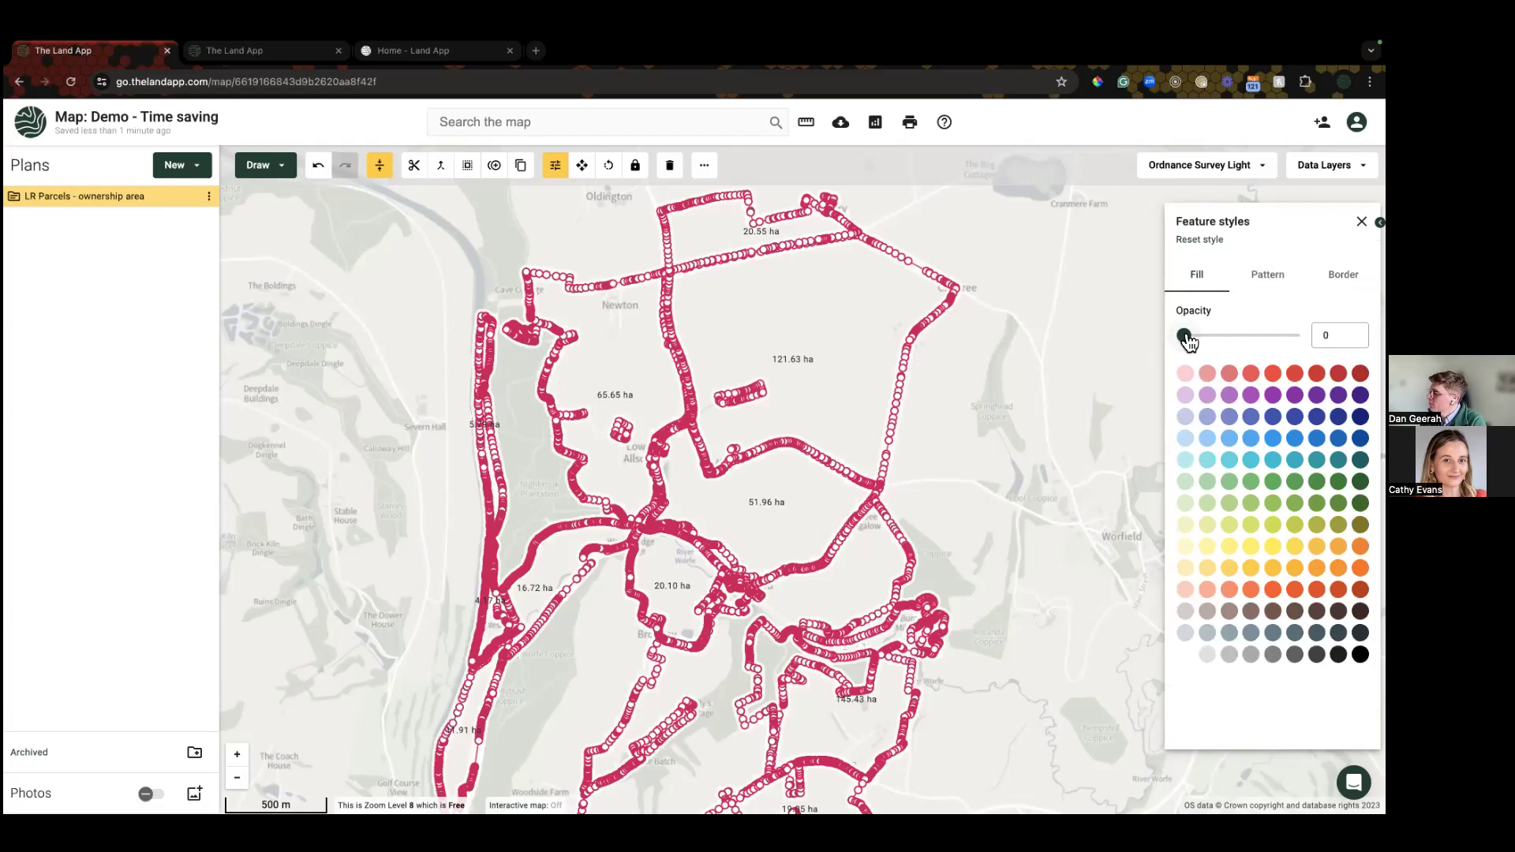
left_click_drag(1188, 336, 1227, 337)
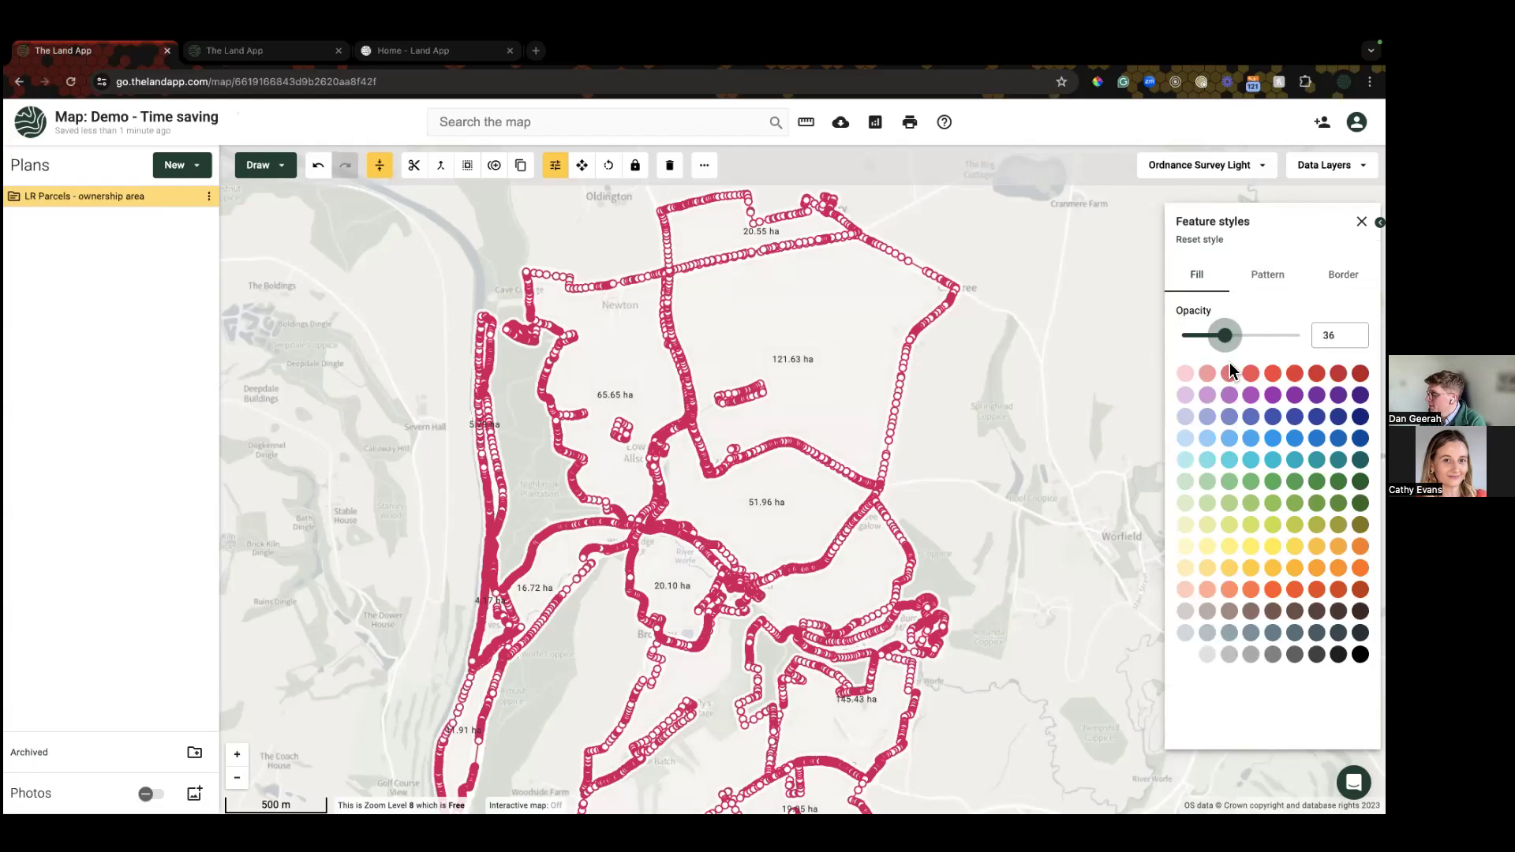
left_click(1229, 462)
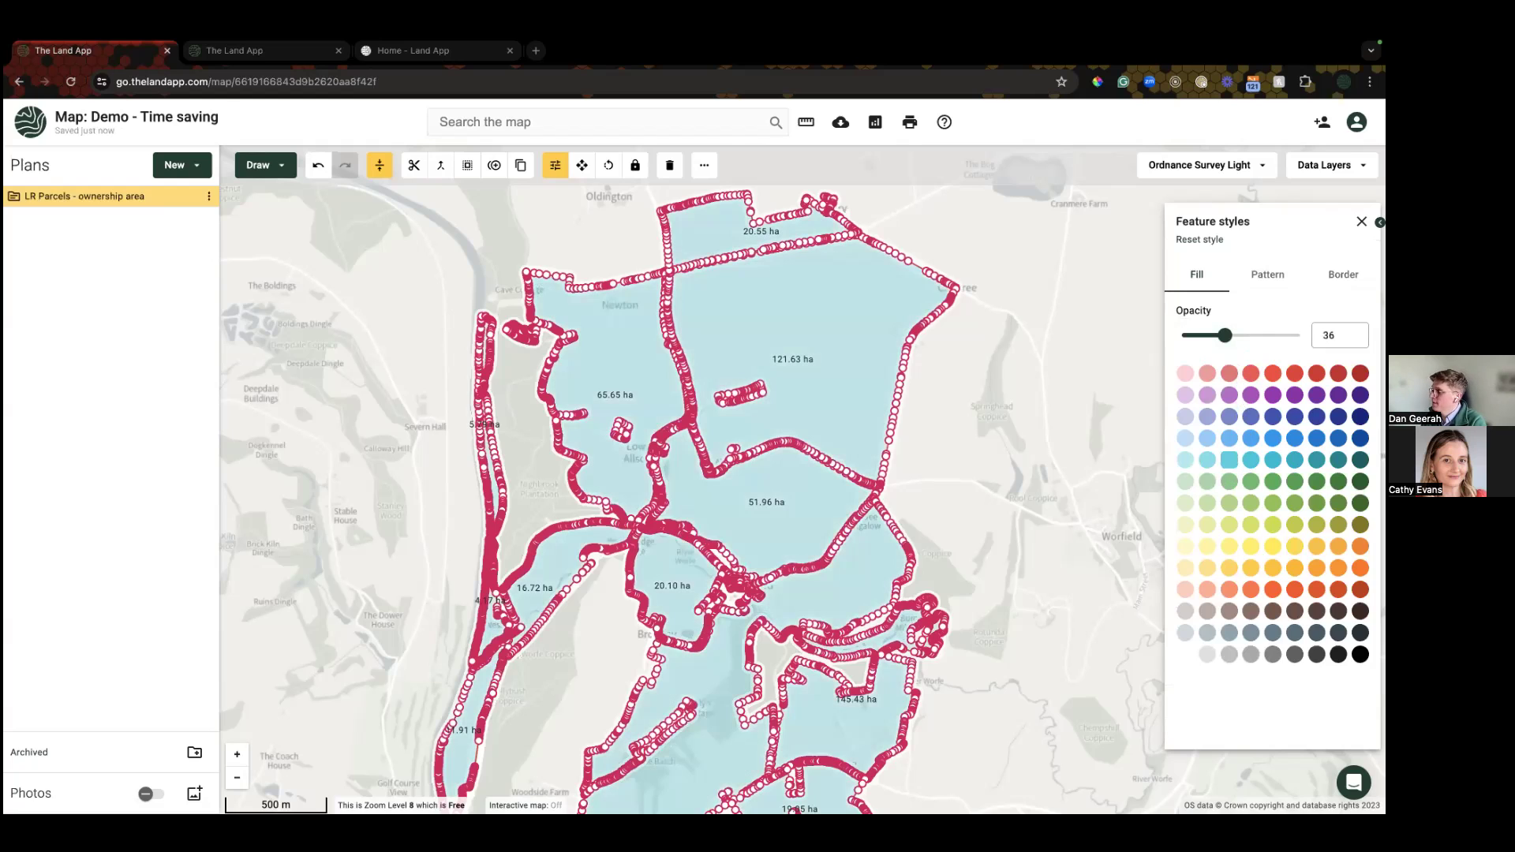
left_click(1266, 274)
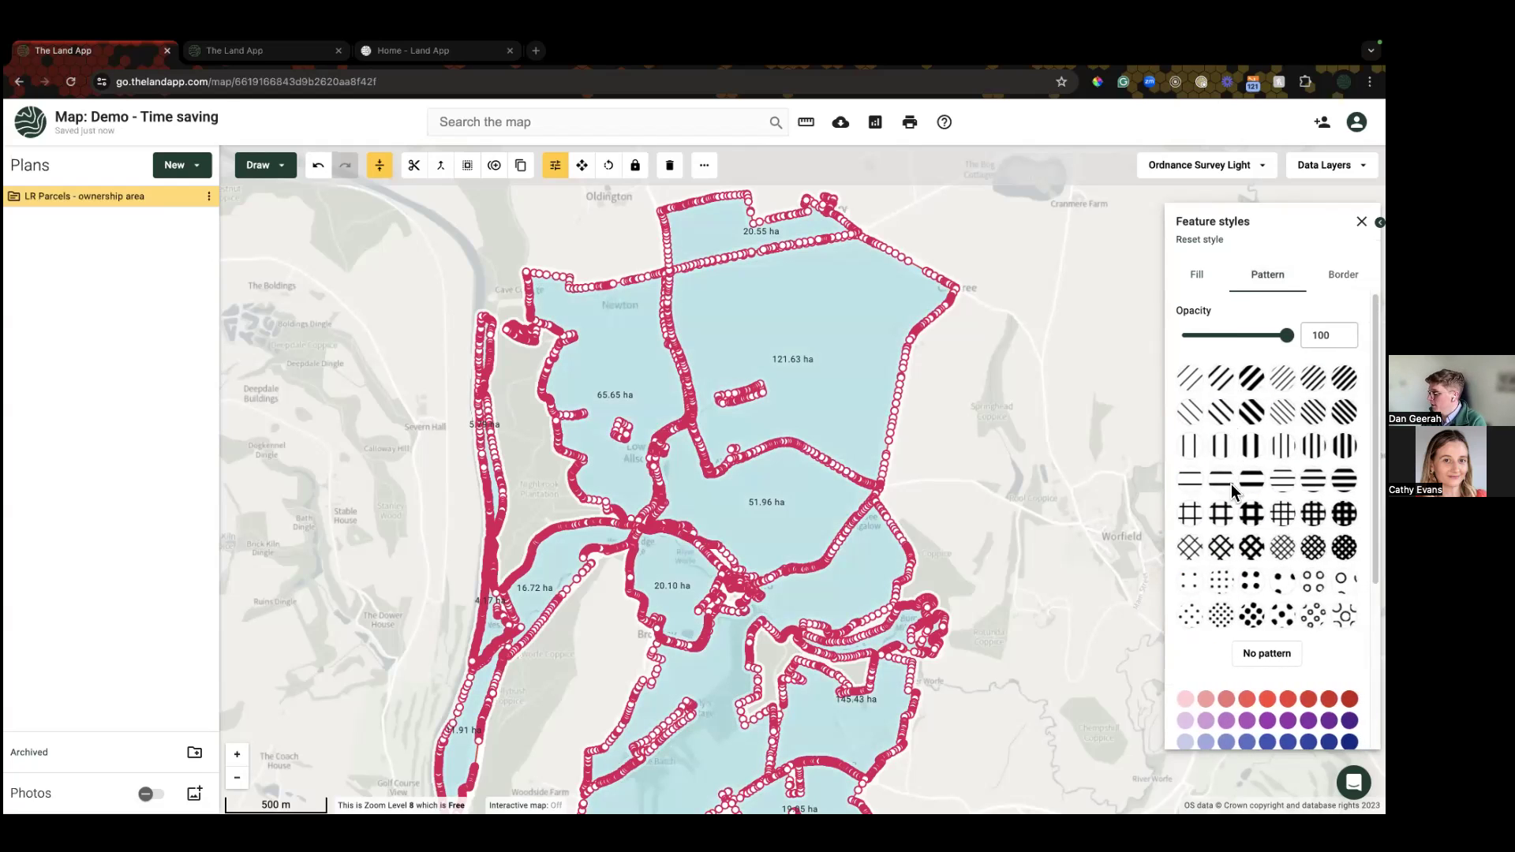
left_click(1227, 512)
scroll(1227, 522, "down", 3)
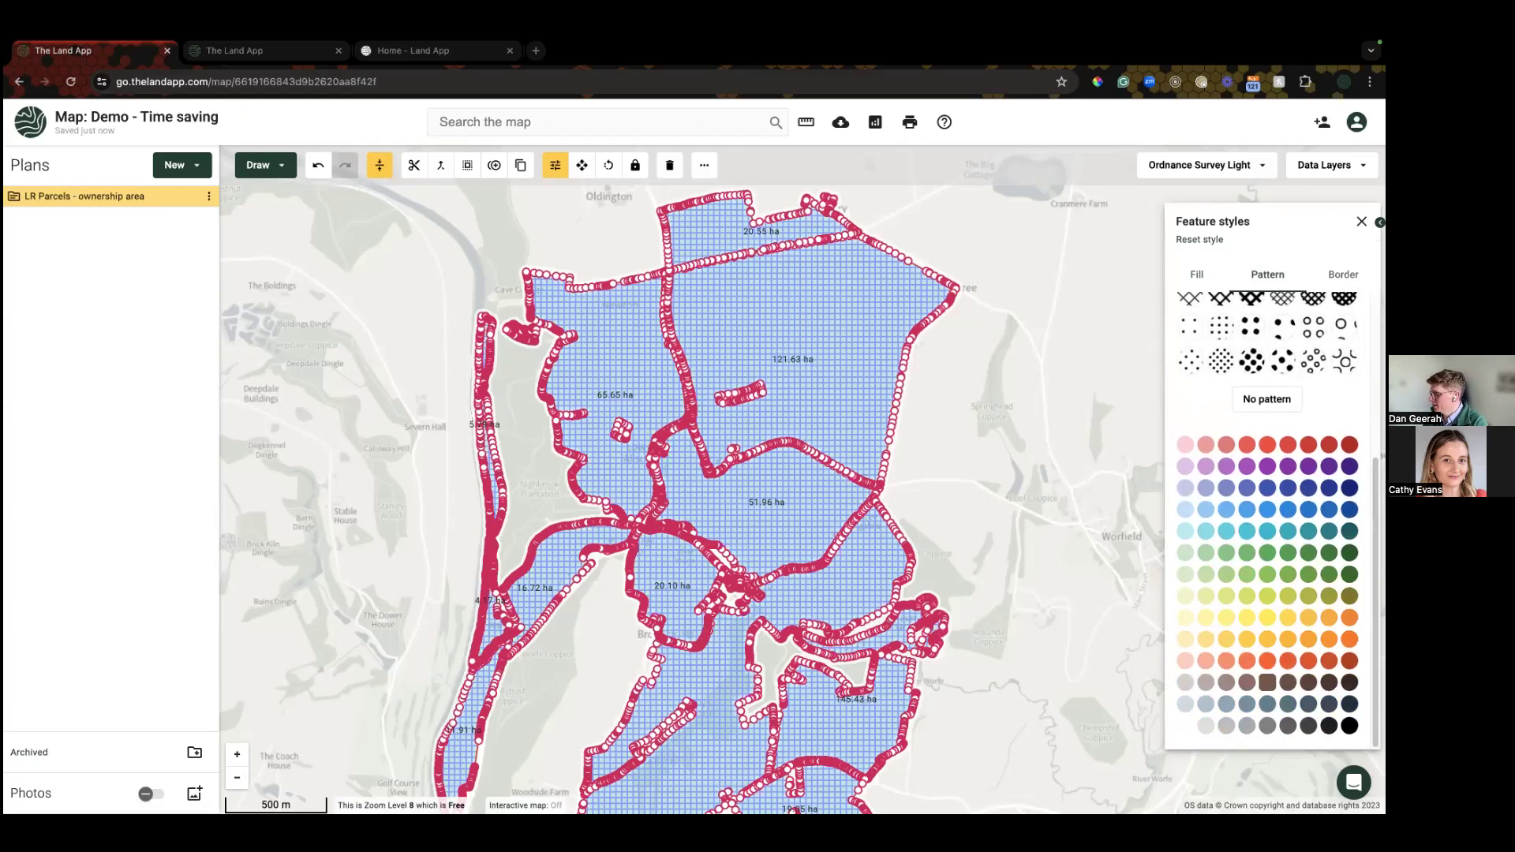
left_click(1267, 617)
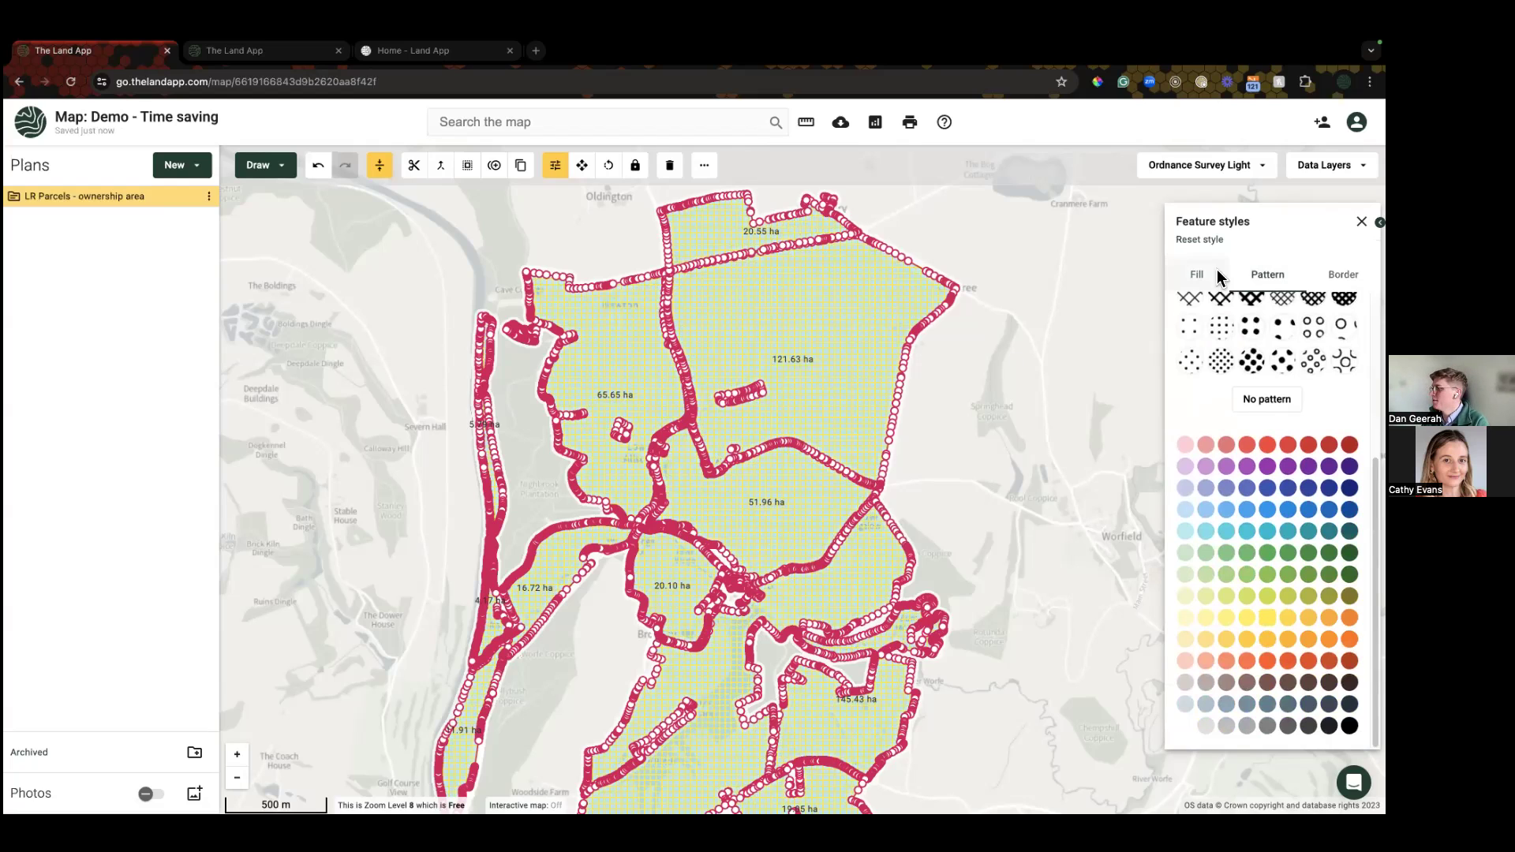
left_click(1190, 362)
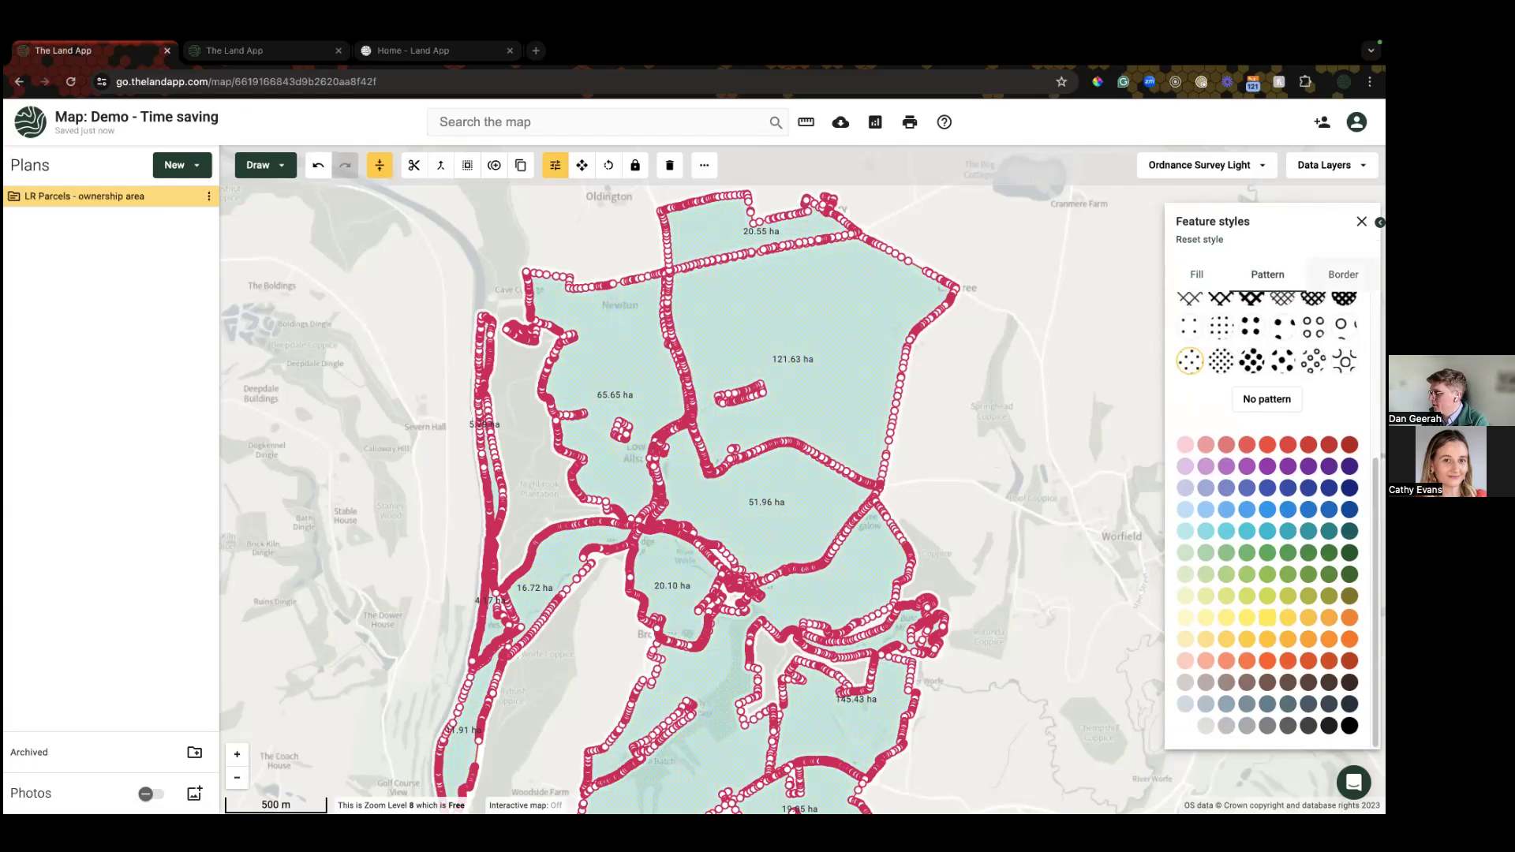
Step: Give the parcel borders width 4 and a dotted line type, then deselect to view the style
left_click(1343, 274)
left_click_drag(1203, 341, 1218, 336)
left_click(1262, 428)
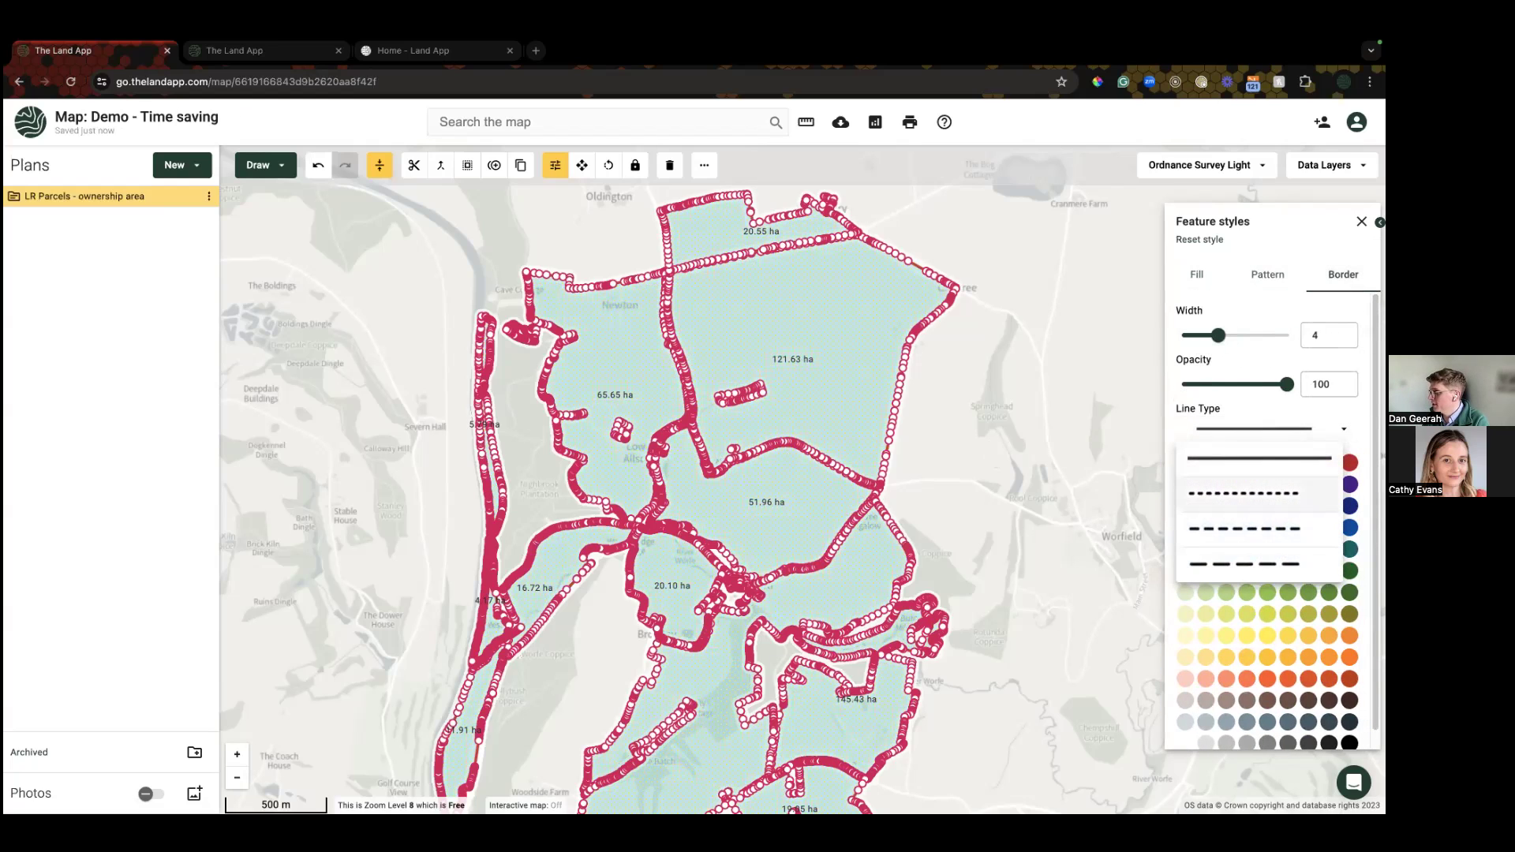
left_click(1244, 493)
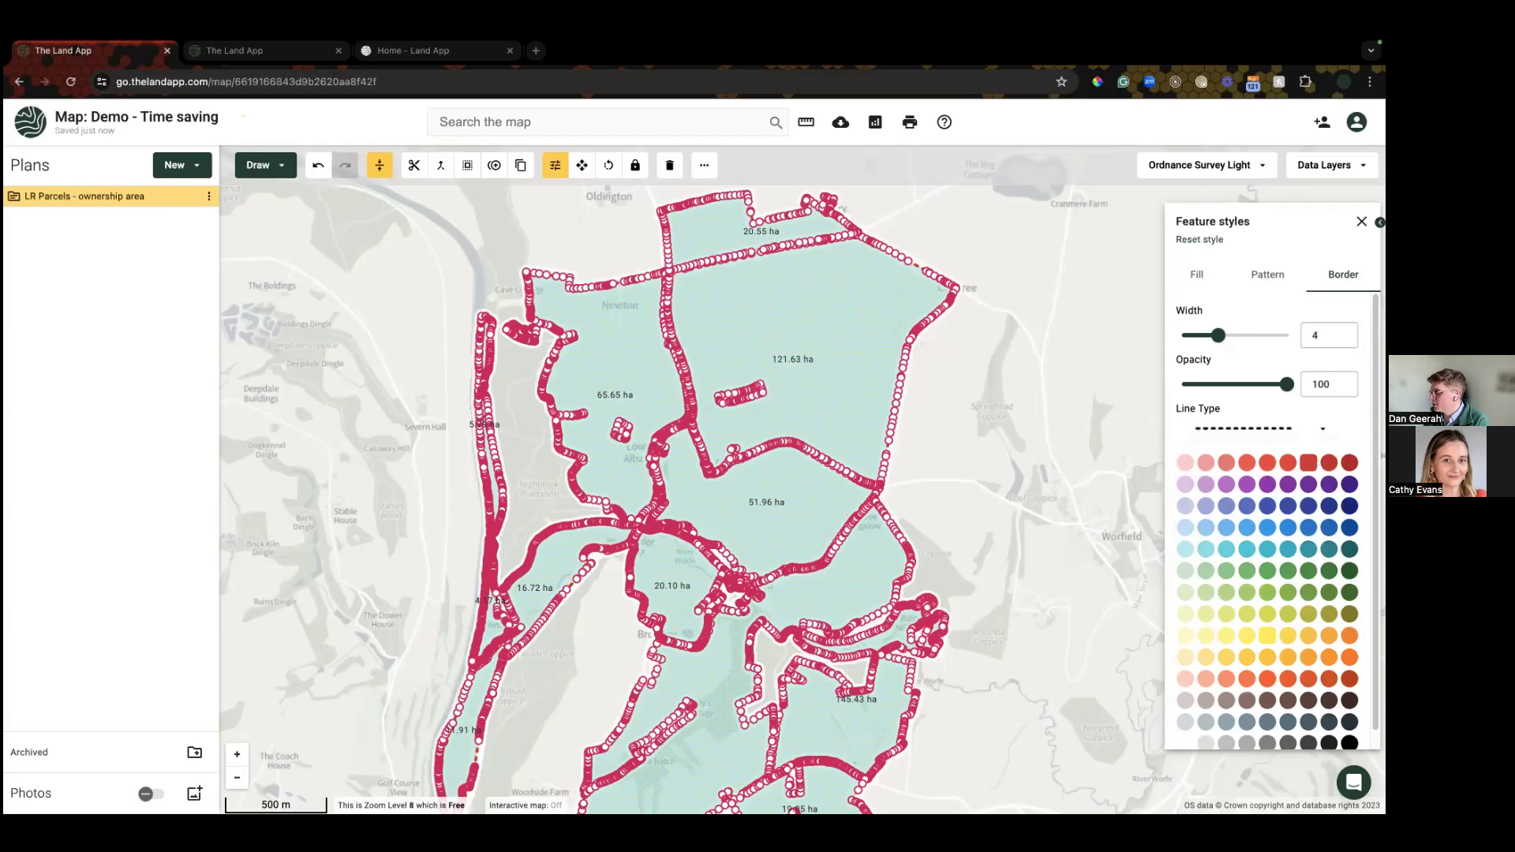
scroll(1263, 553, "down", 1)
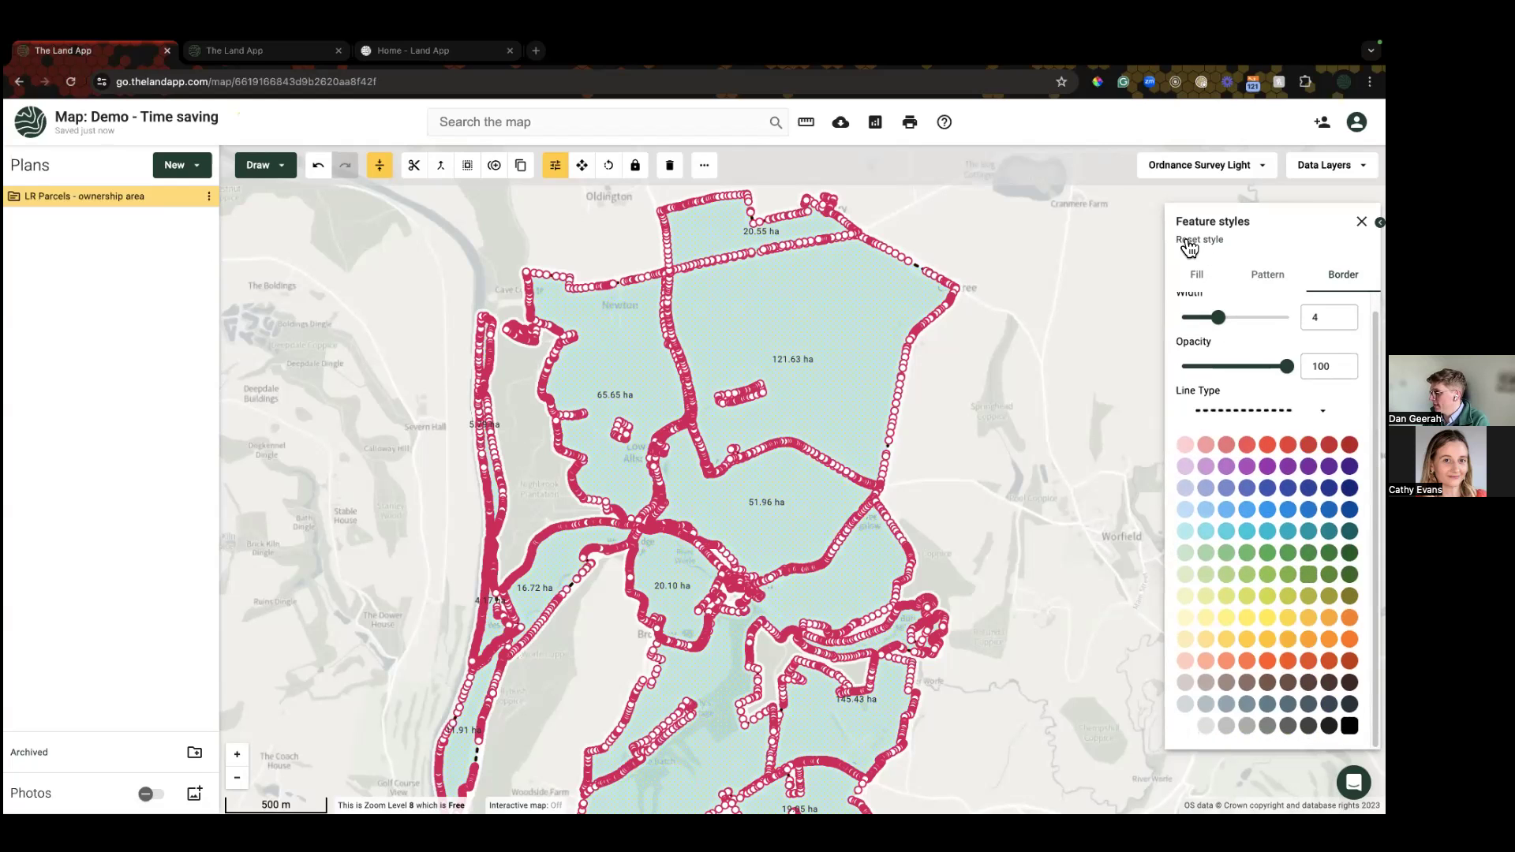
left_click(952, 419)
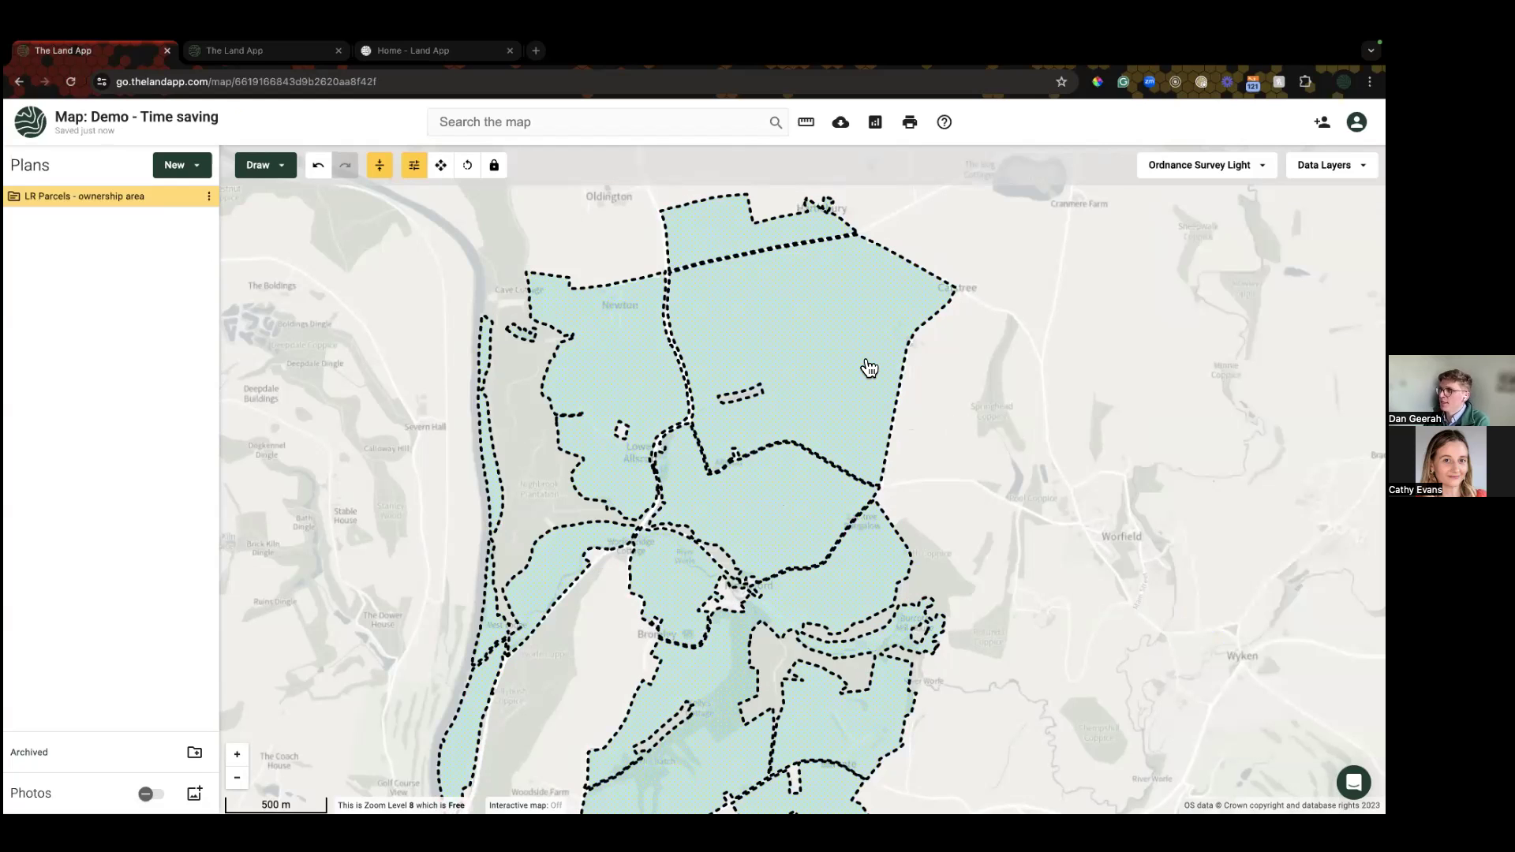
Step: Show area and SL240344 title number labels on all ownership boundary parcels
scroll(838, 390, "up", 1)
left_click_drag(838, 391, 831, 457)
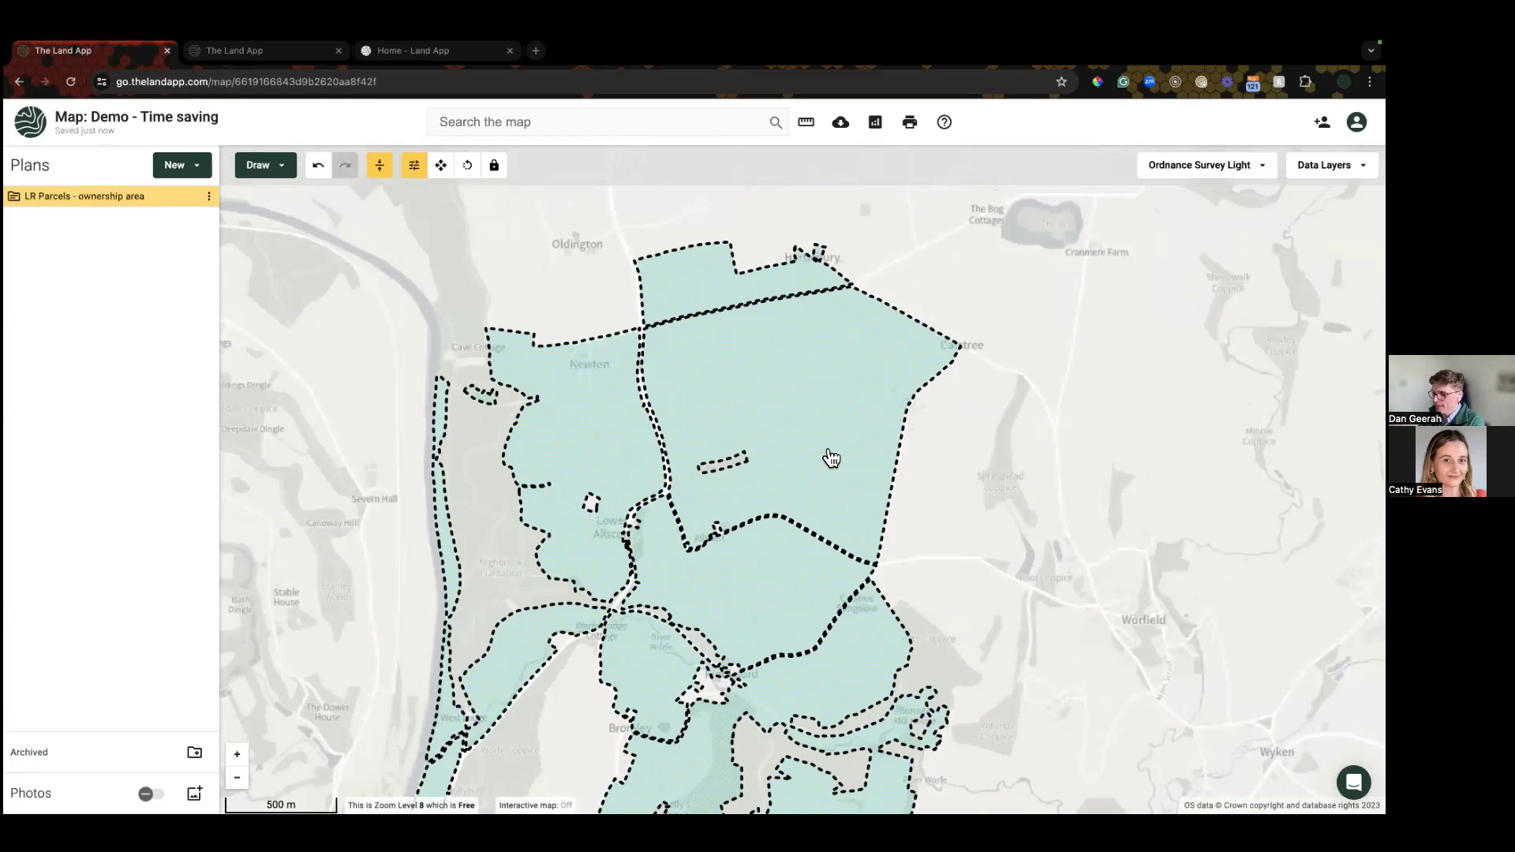
left_click(822, 389)
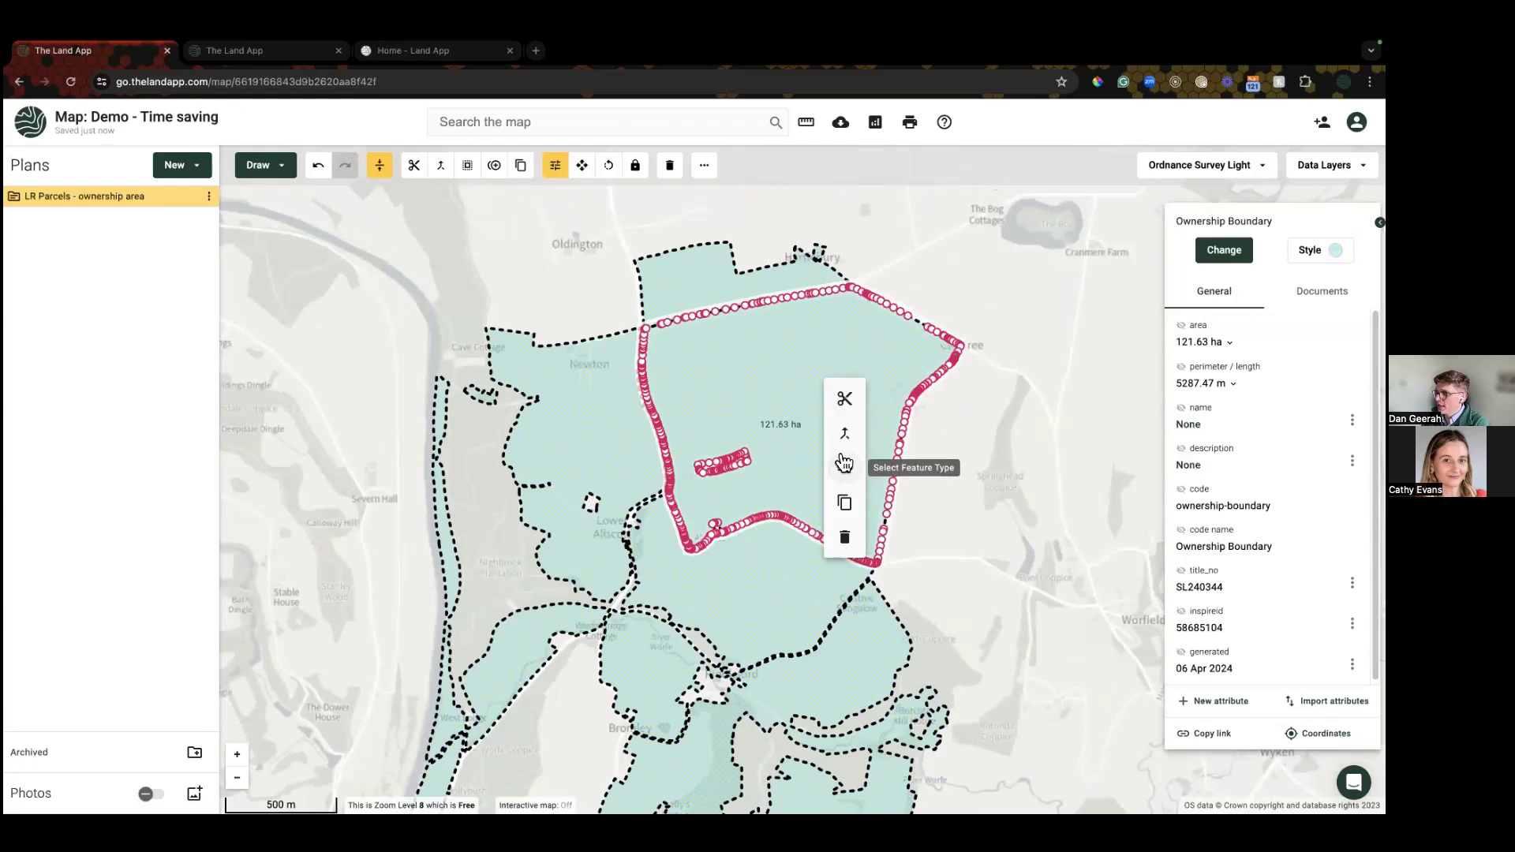
left_click(844, 462)
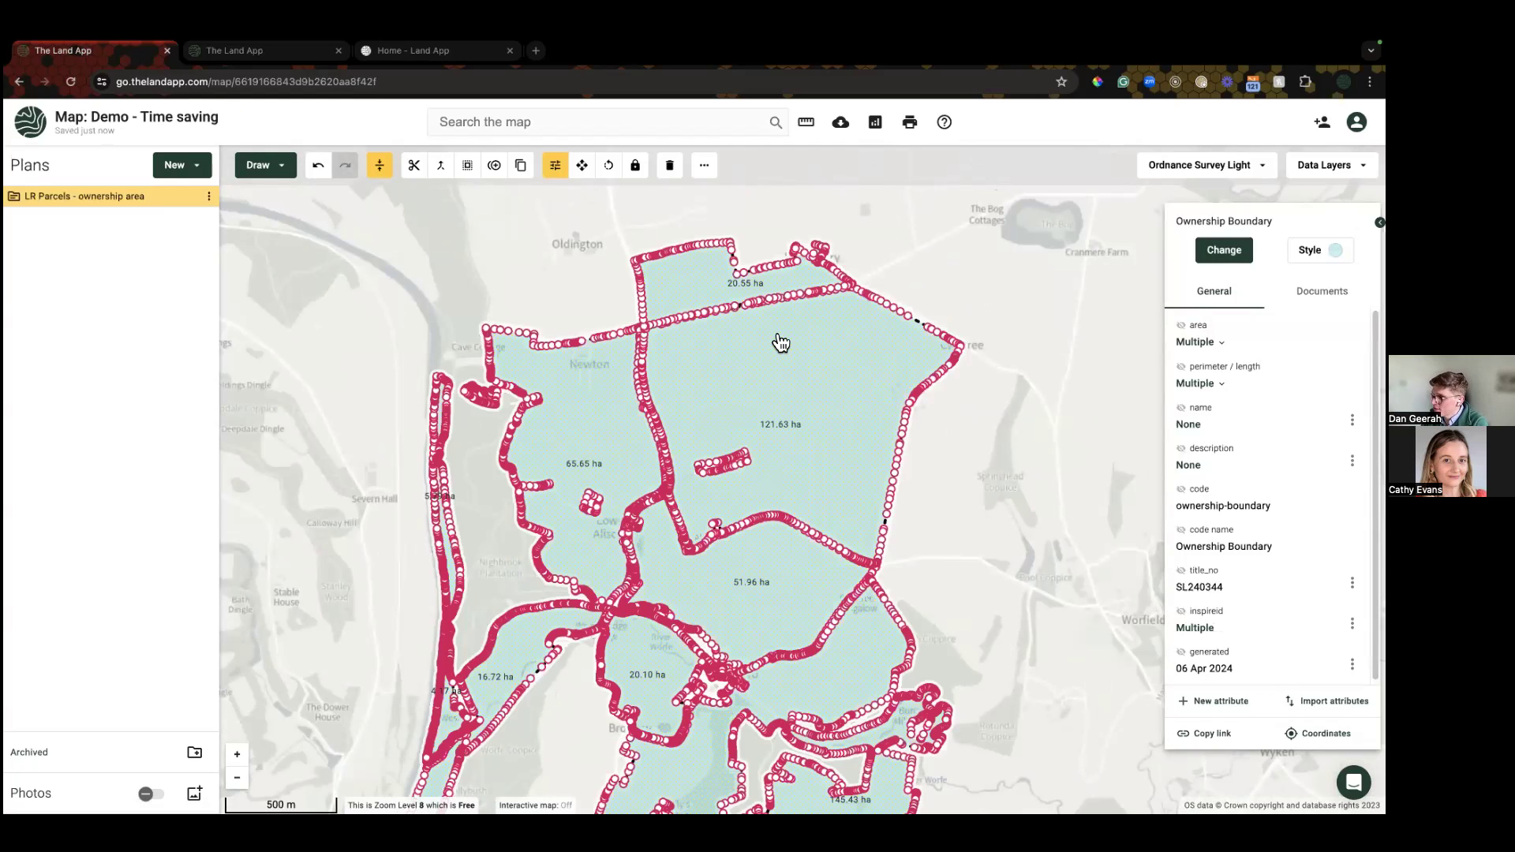
left_click(1179, 325)
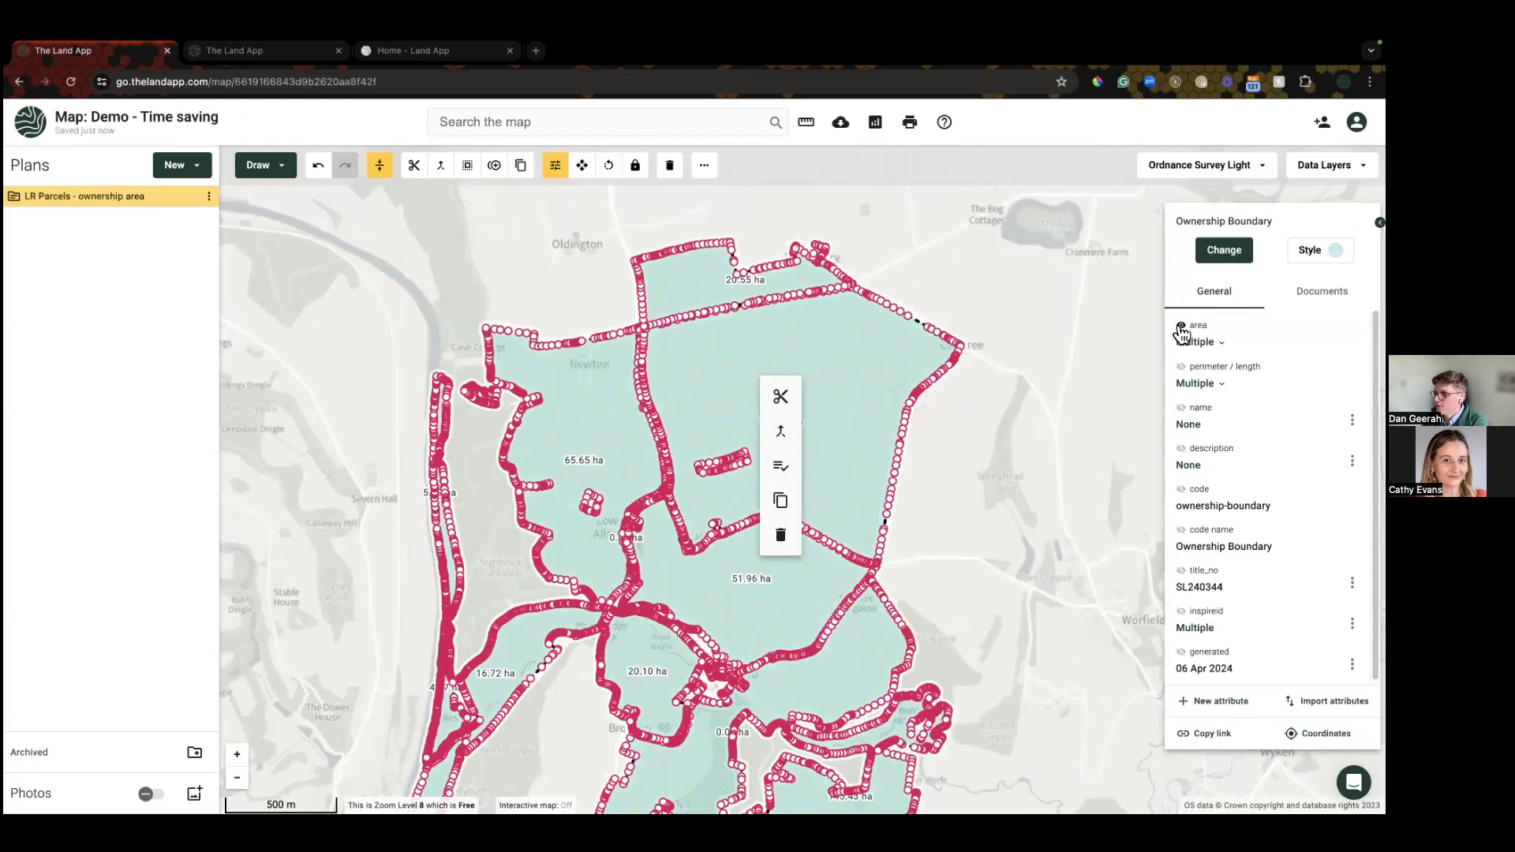
scroll(1185, 656, "down", 1)
left_click(1183, 570)
left_click(979, 556)
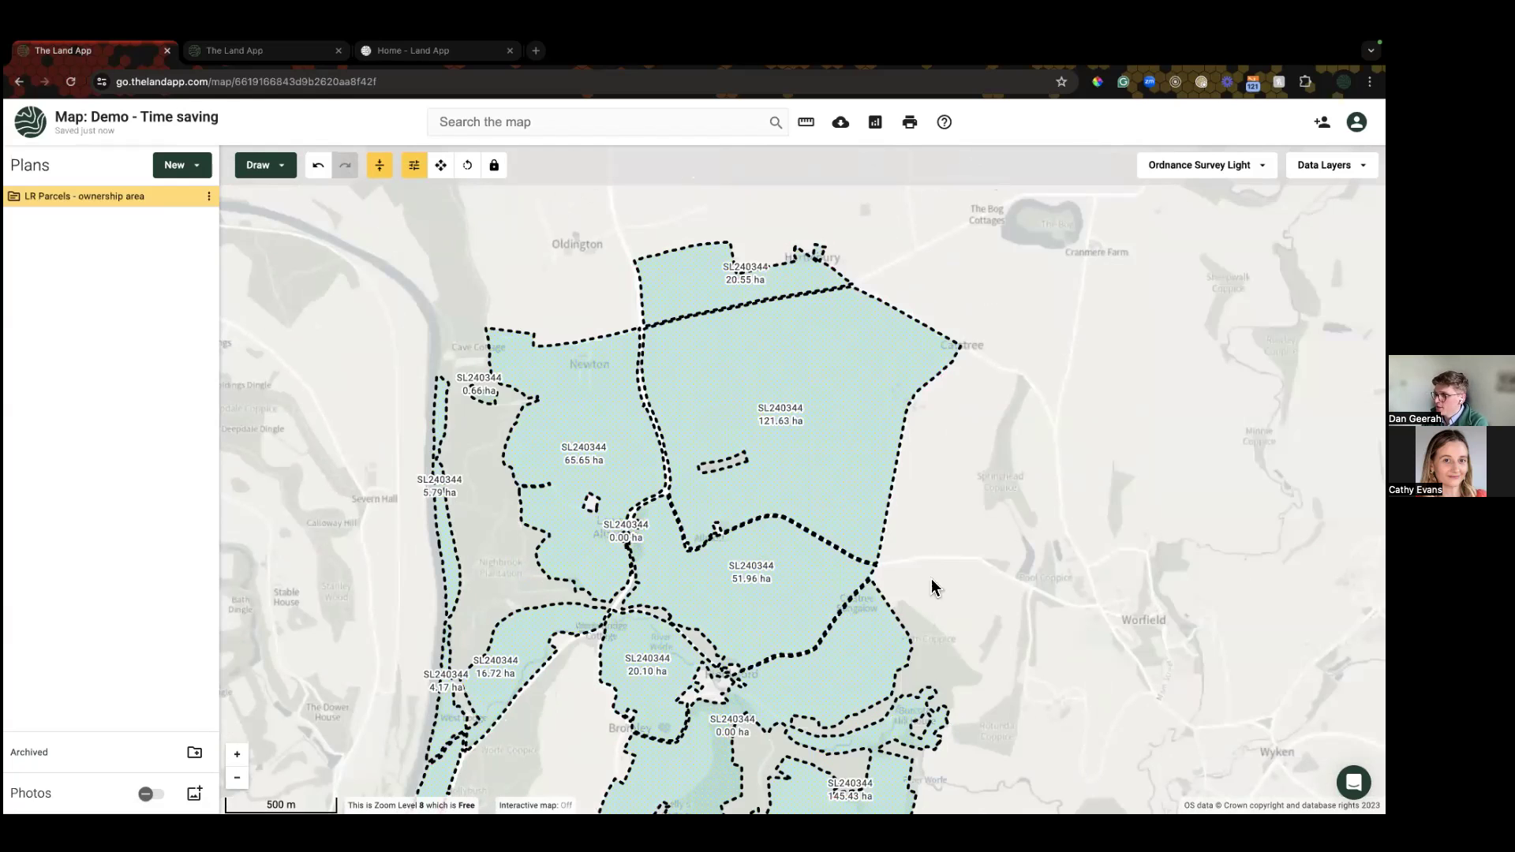
Step: Reposition the map over the parcels and bring up the data layer categories
left_click_drag(997, 551, 991, 616)
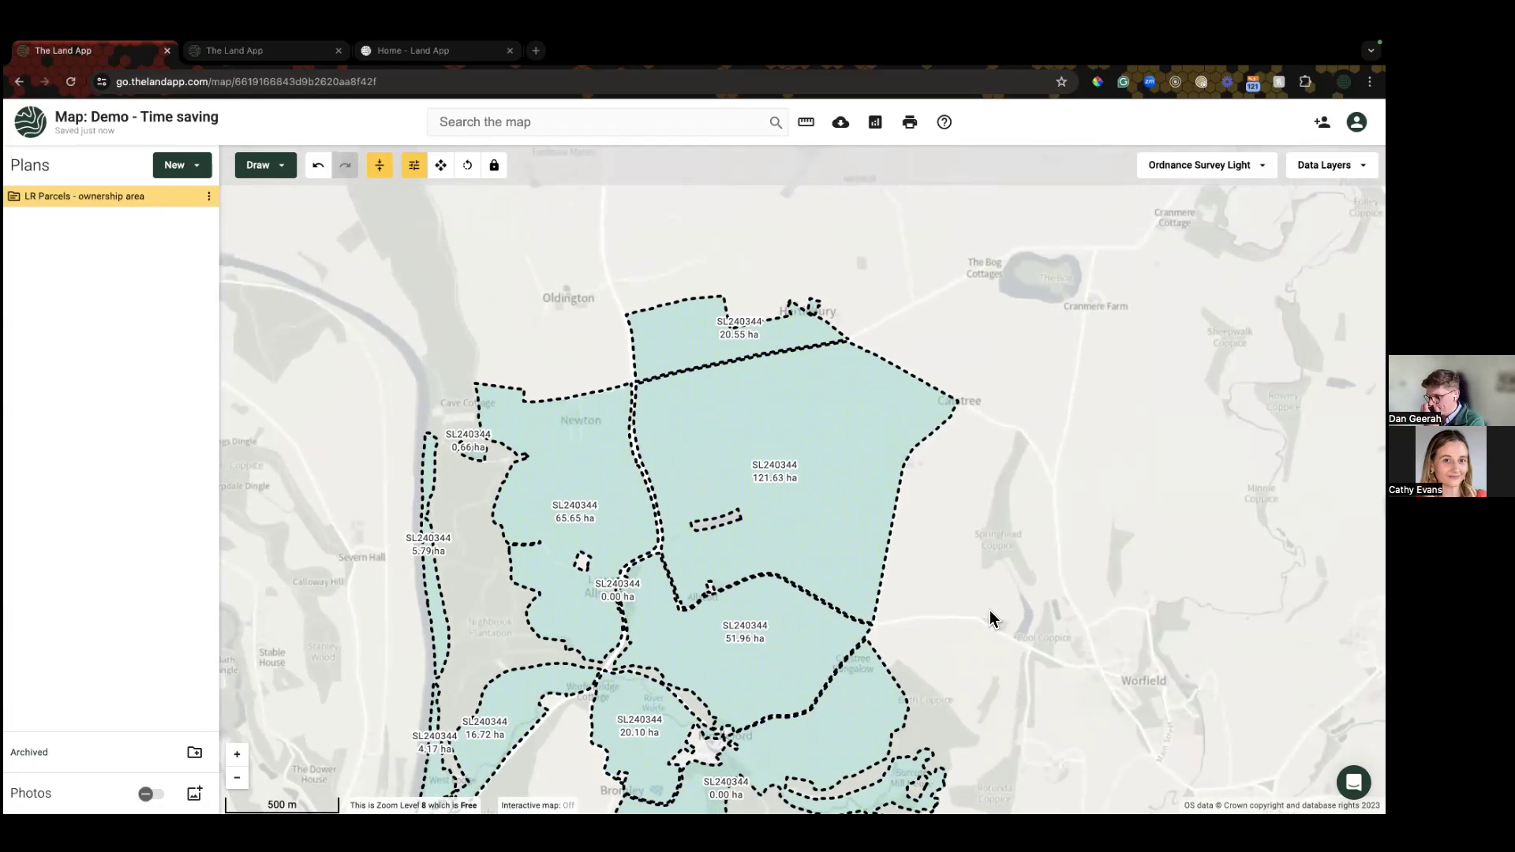
left_click_drag(991, 496, 1007, 428)
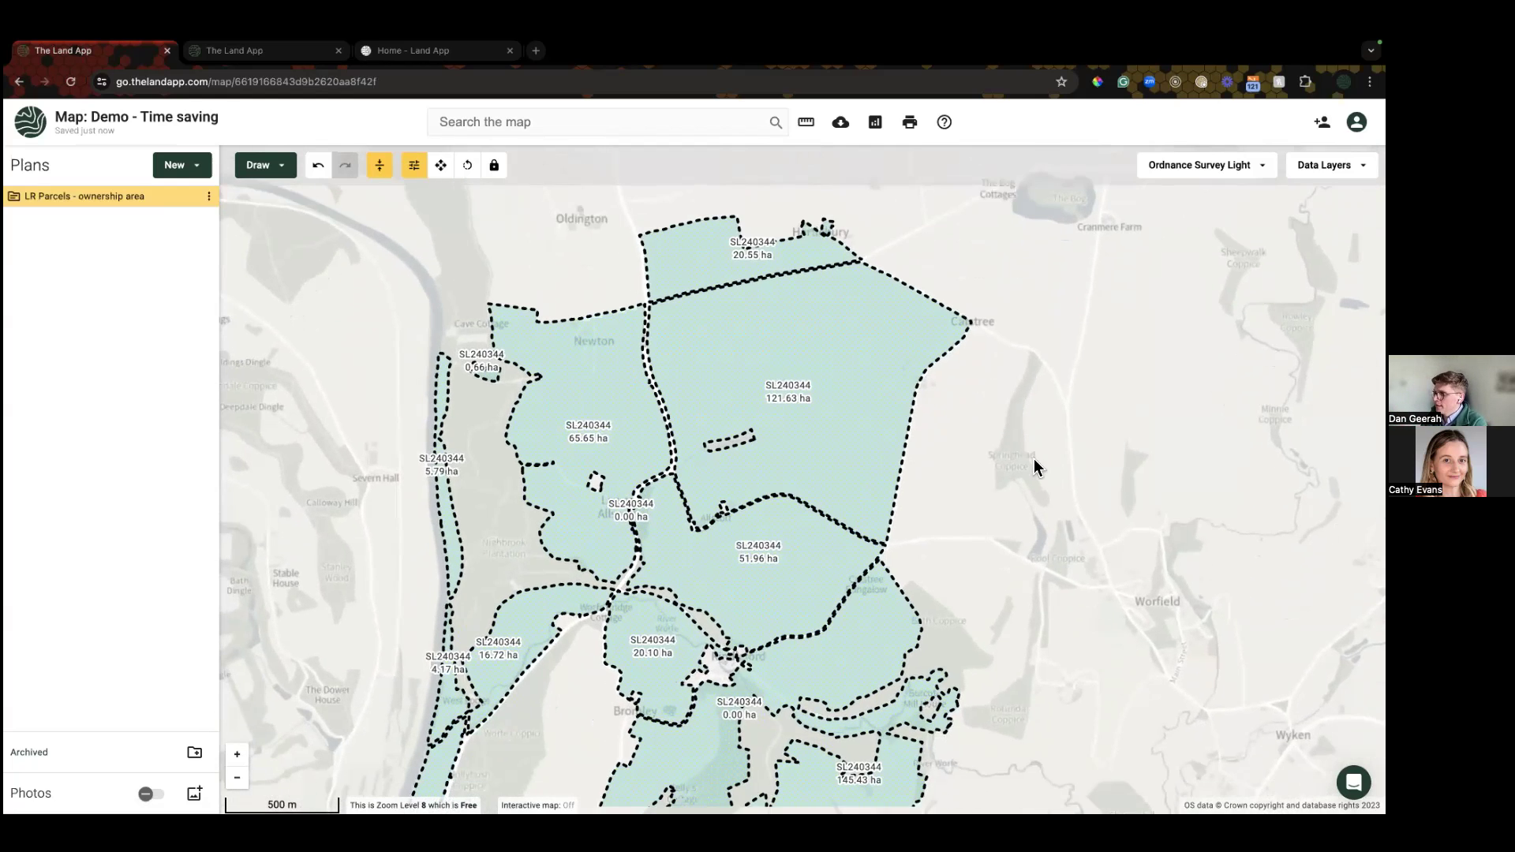
scroll(1021, 502, "down", 2)
left_click_drag(1021, 504, 970, 423)
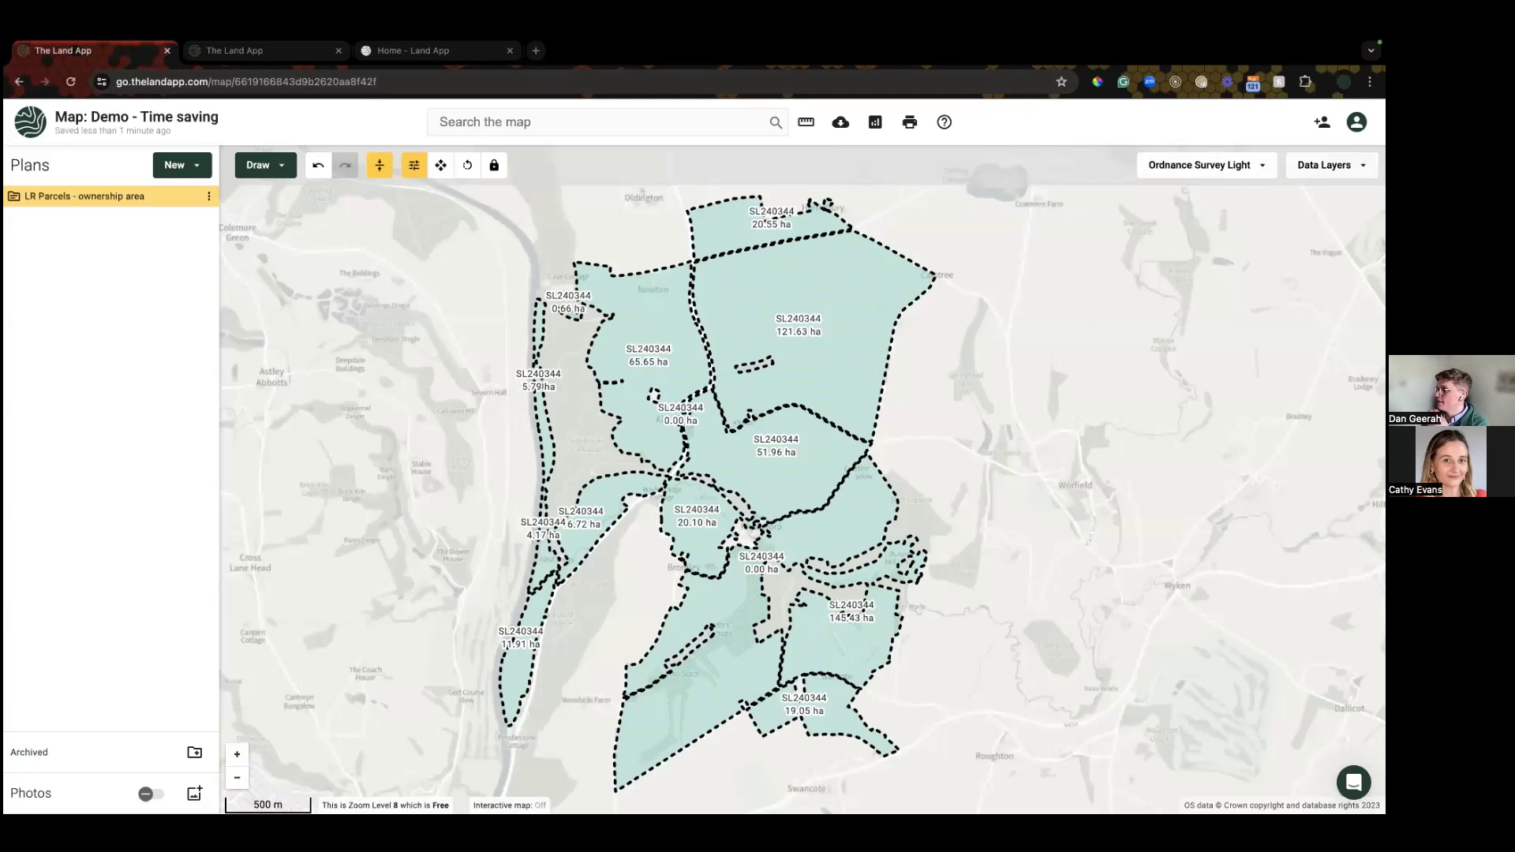
left_click(1330, 165)
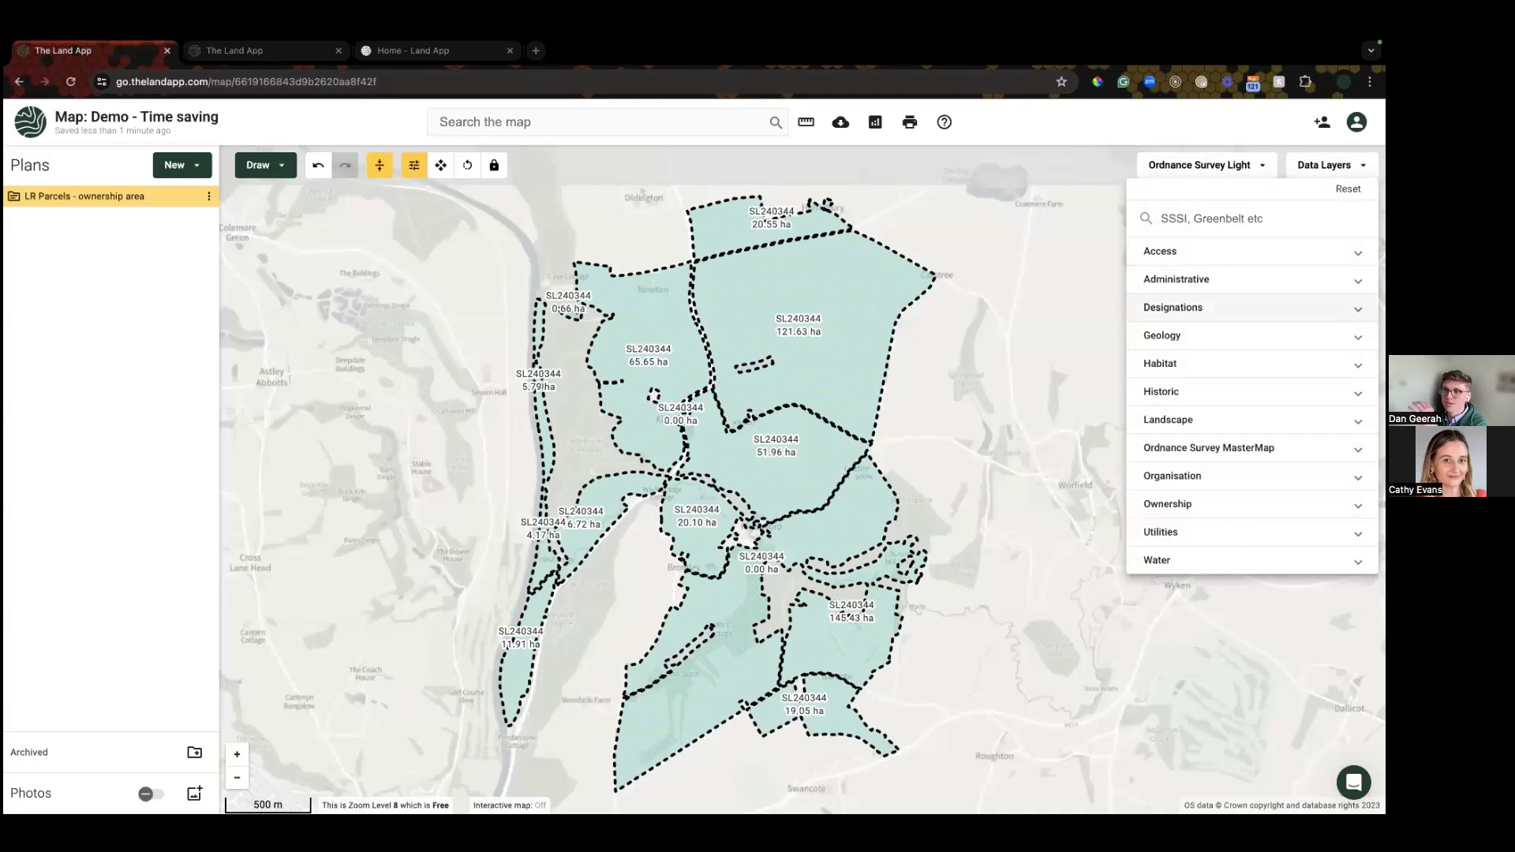
Step: Turn on the Less Favoured Areas layer under Designations and zoom out to preview it
left_click(1204, 313)
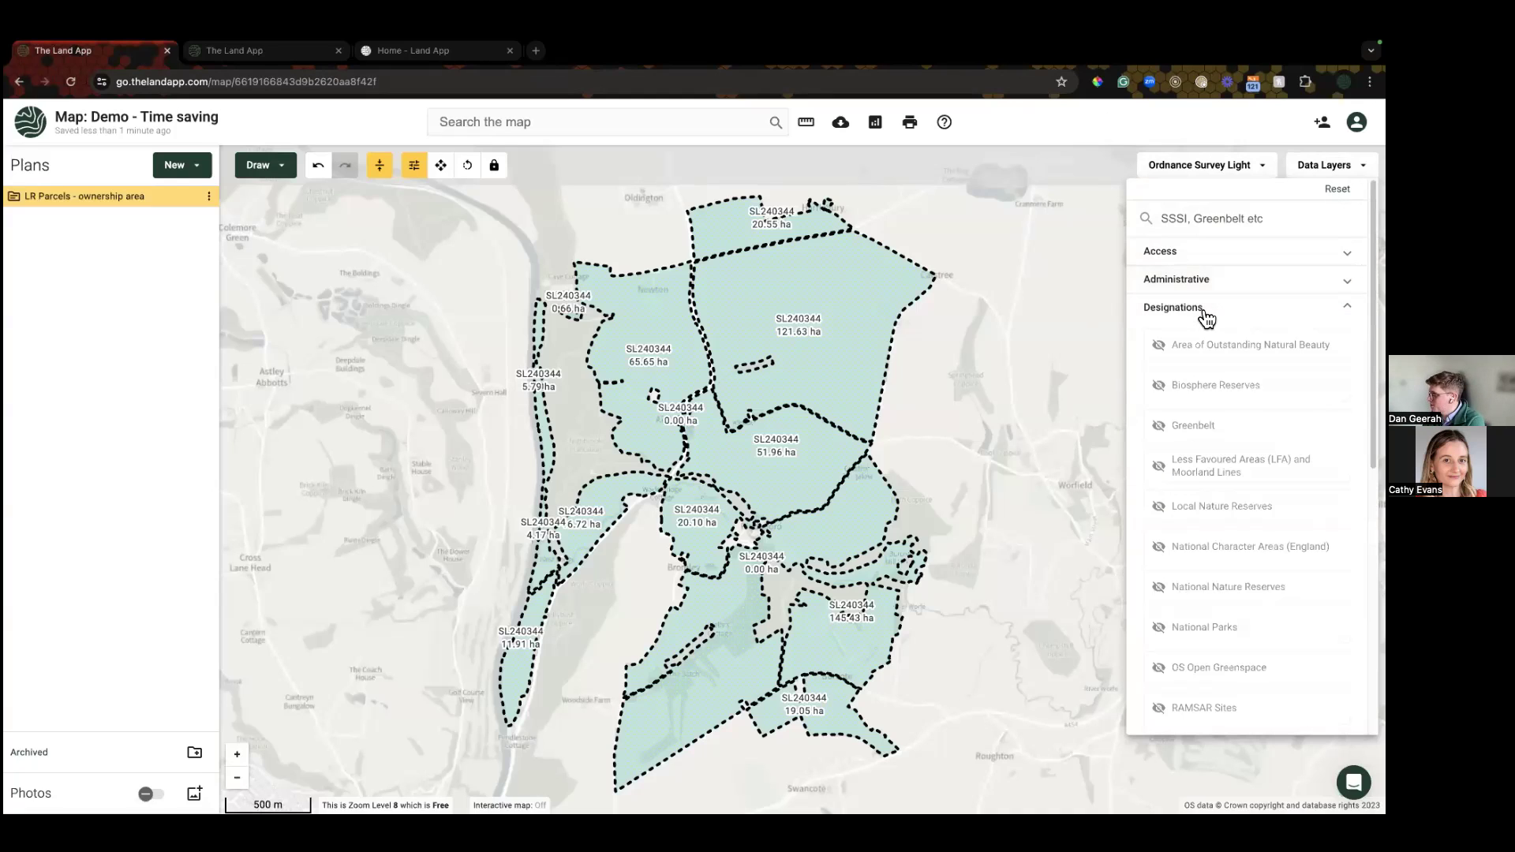
left_click(1207, 478)
left_click(1052, 504)
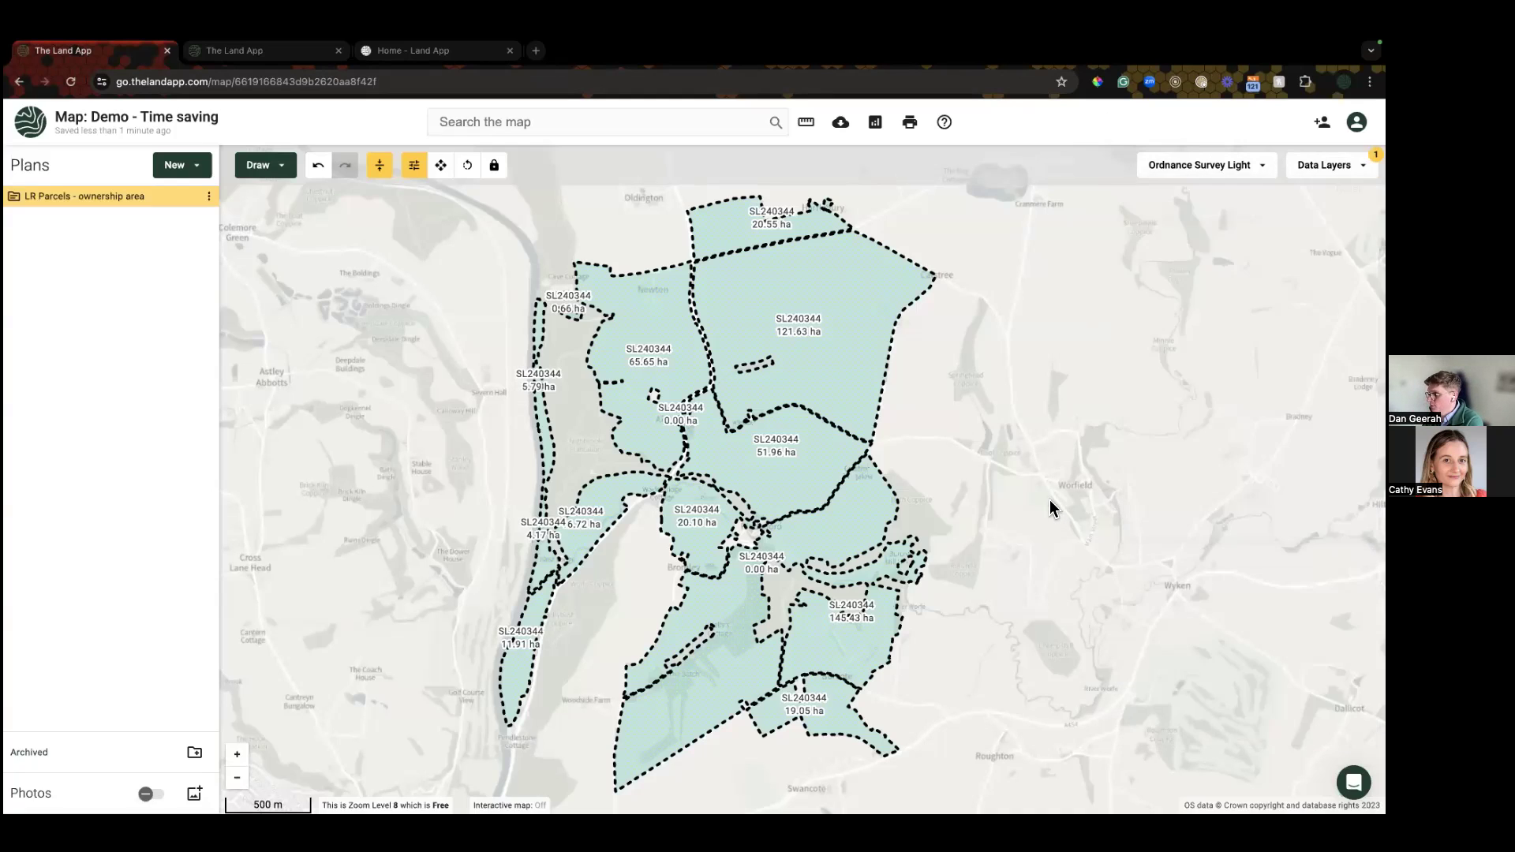
scroll(1049, 499, "down", 6)
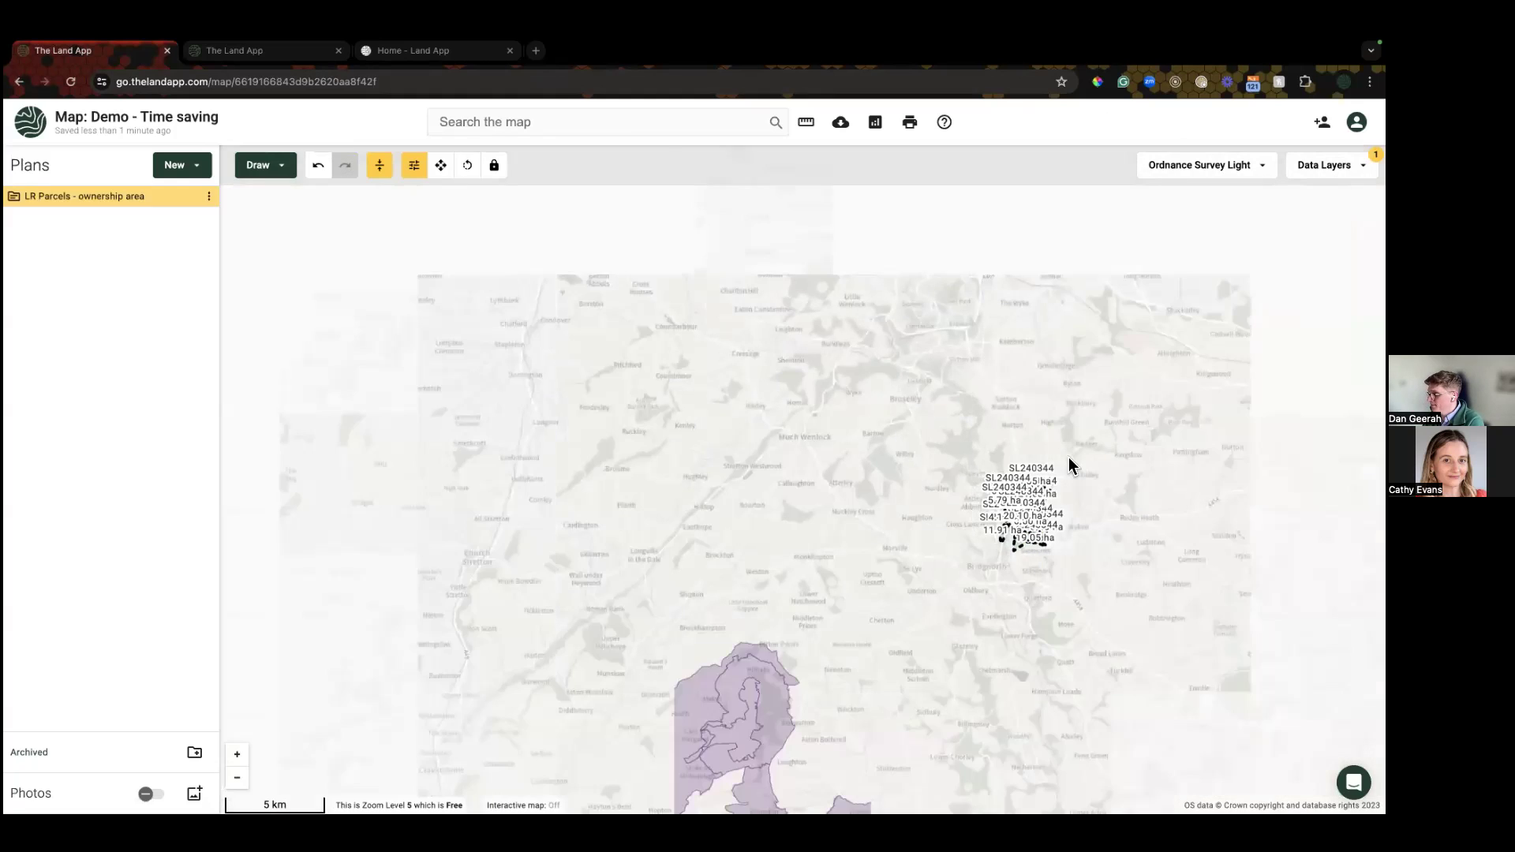
scroll(983, 533, "down", 2)
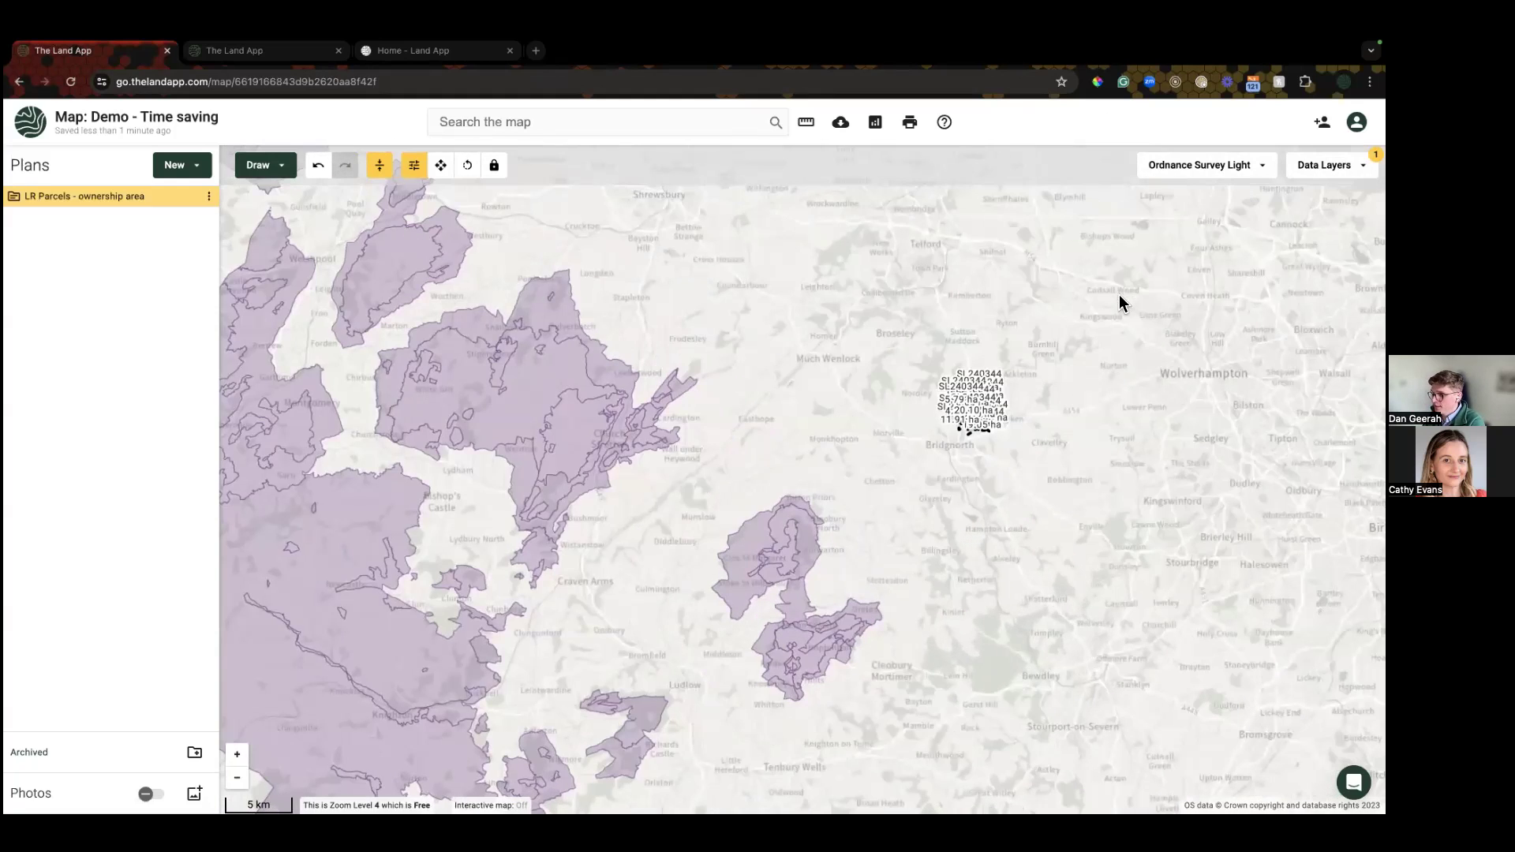
Step: Hide Less Favoured Areas and show National Character Areas (England), found by searching 'nati'
left_click(1329, 165)
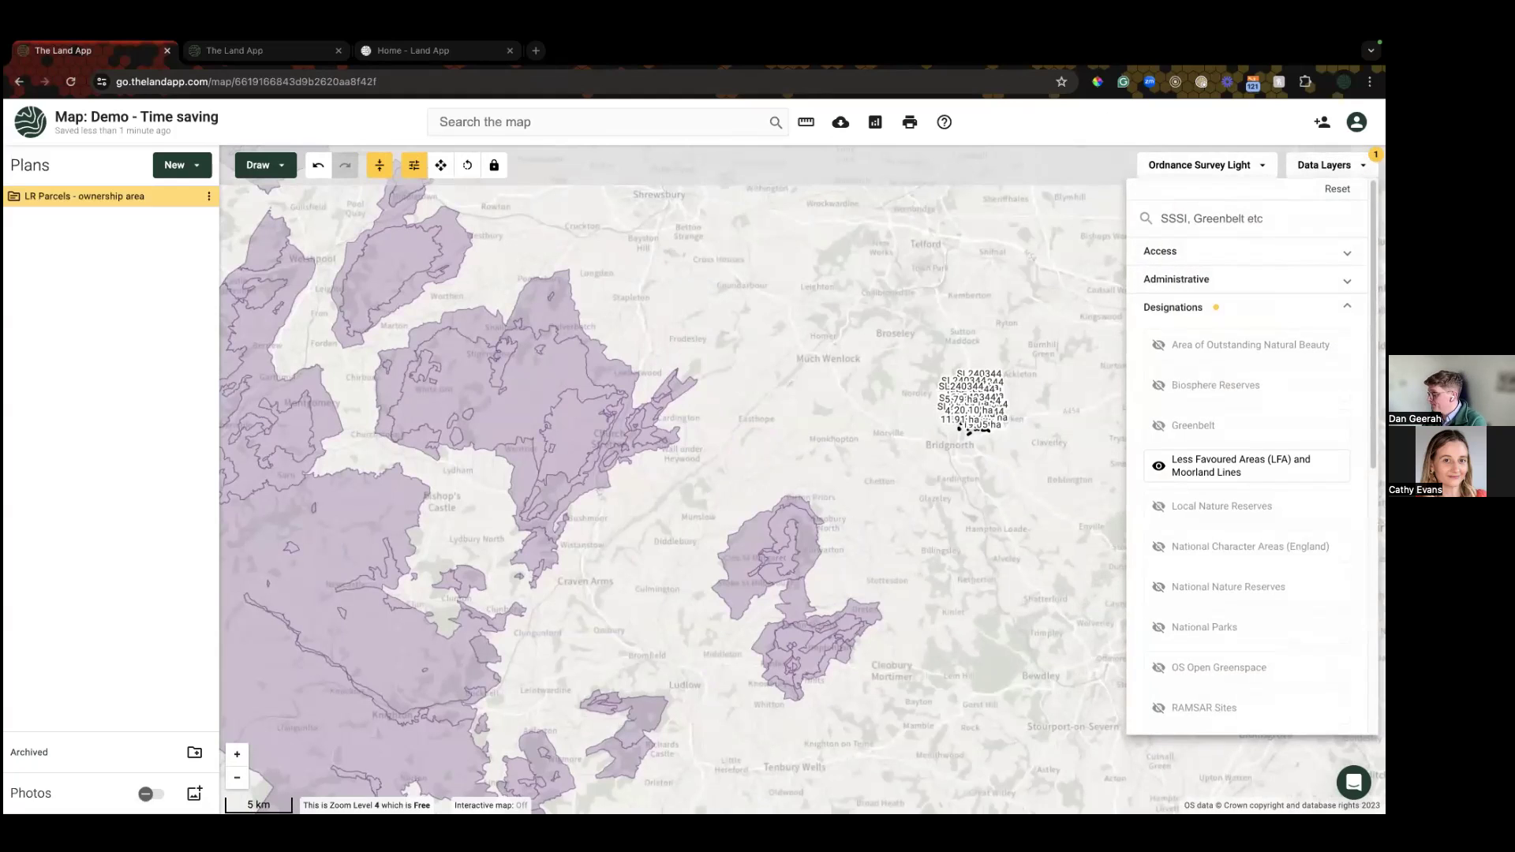
left_click(1229, 465)
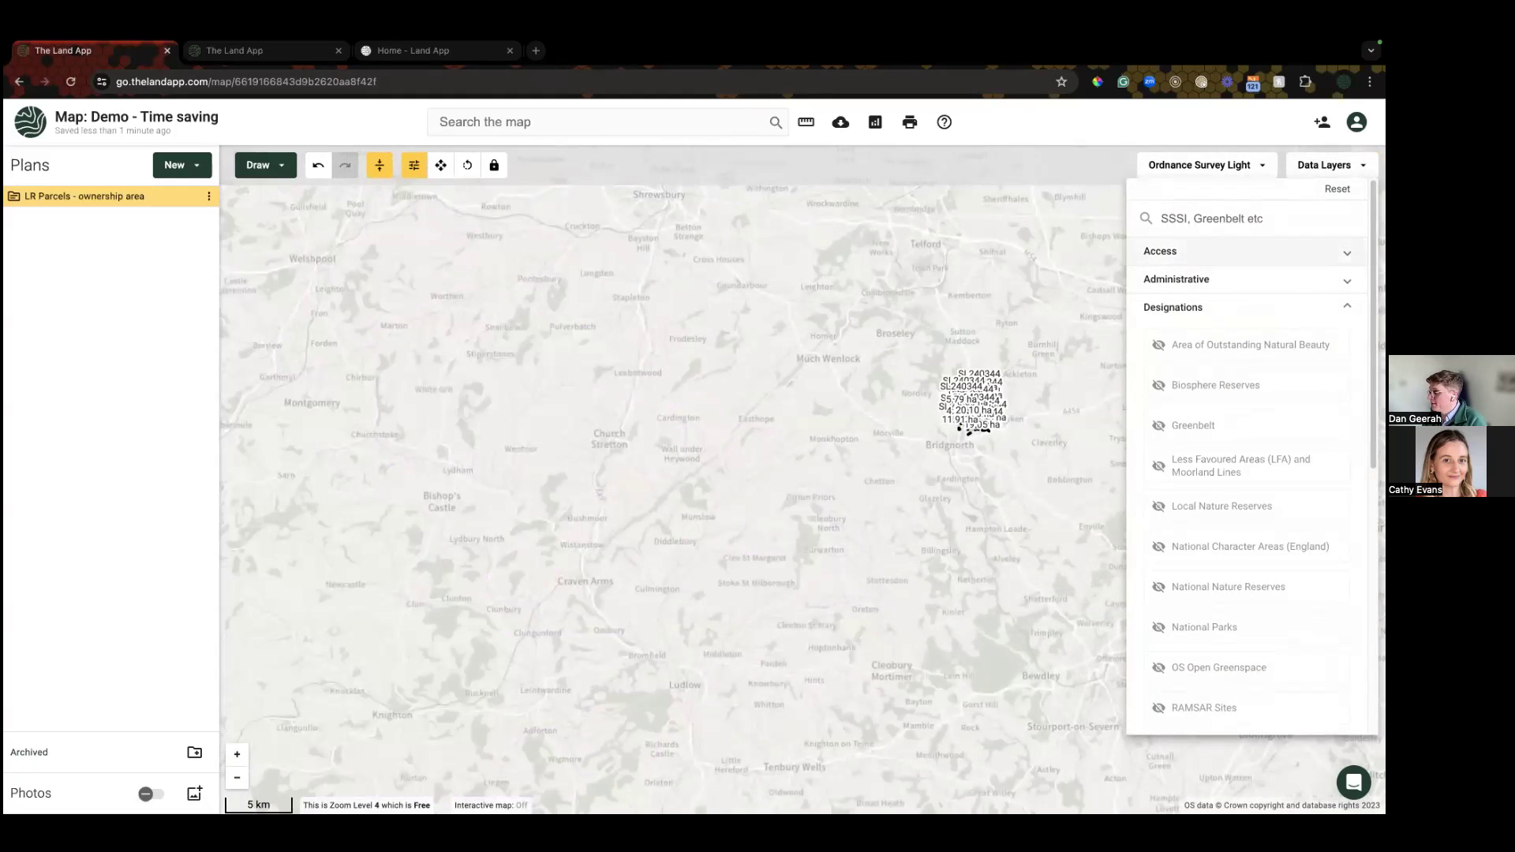
type("nation")
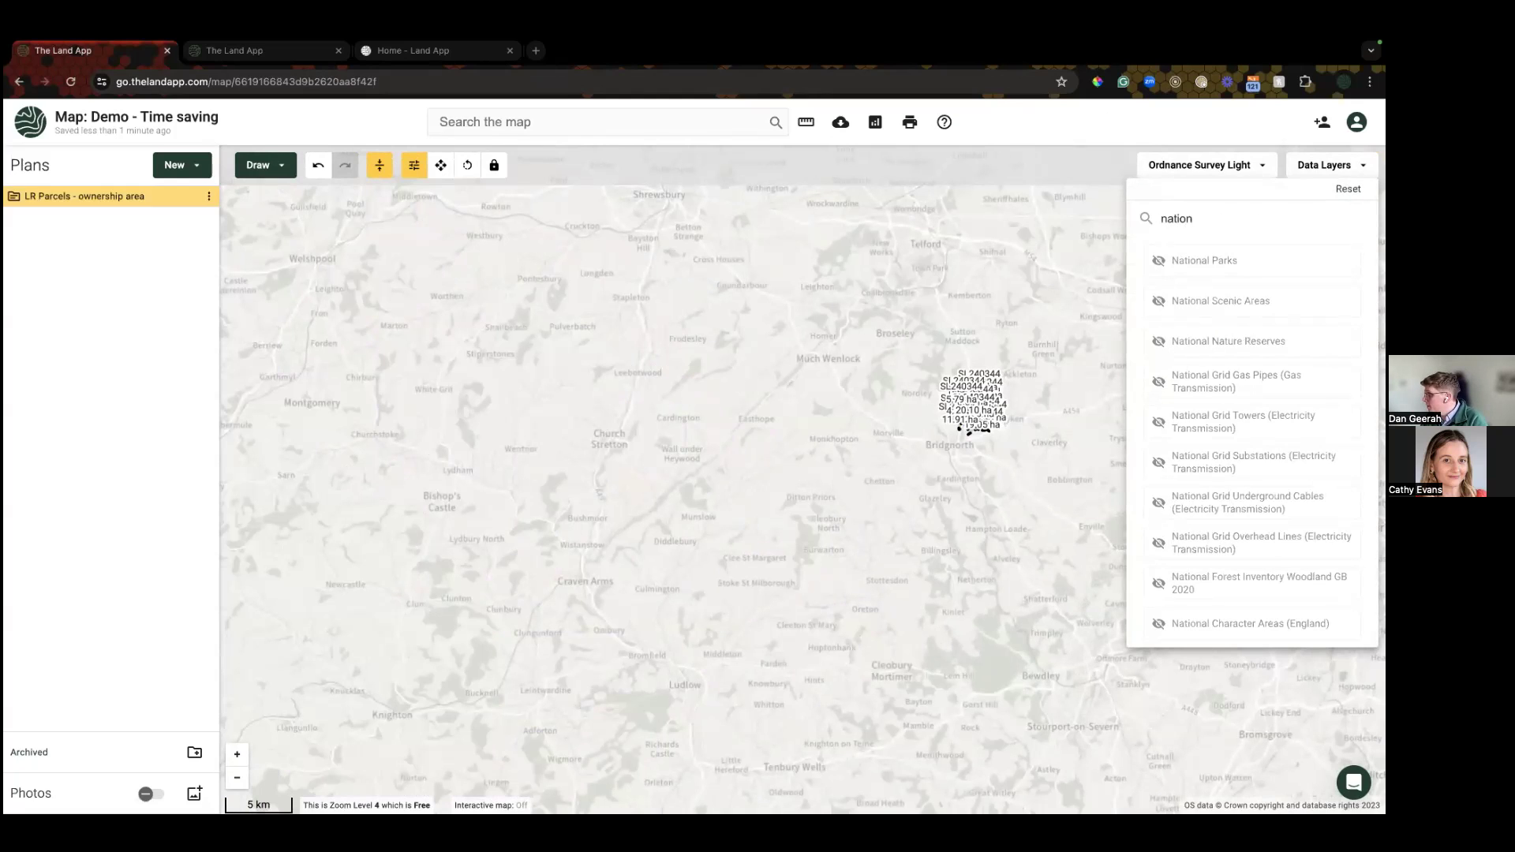
left_click(1230, 623)
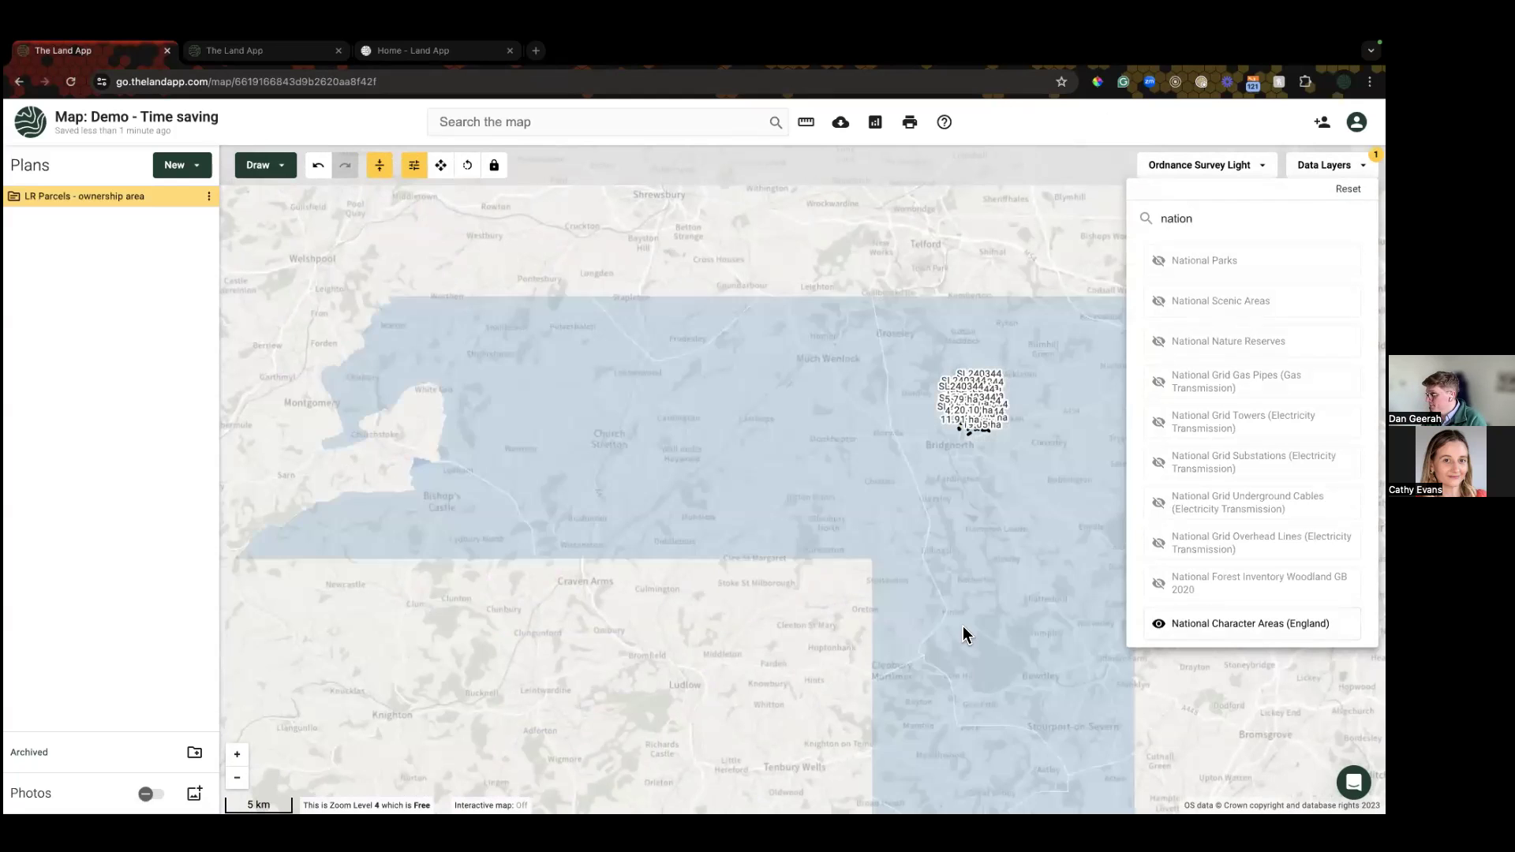
Step: Zoom out and view the Mid Severn Sandstone Plateau character area's details (88803.20 ha)
left_click(963, 629)
scroll(970, 631, "down", 2)
scroll(1065, 629, "down", 4)
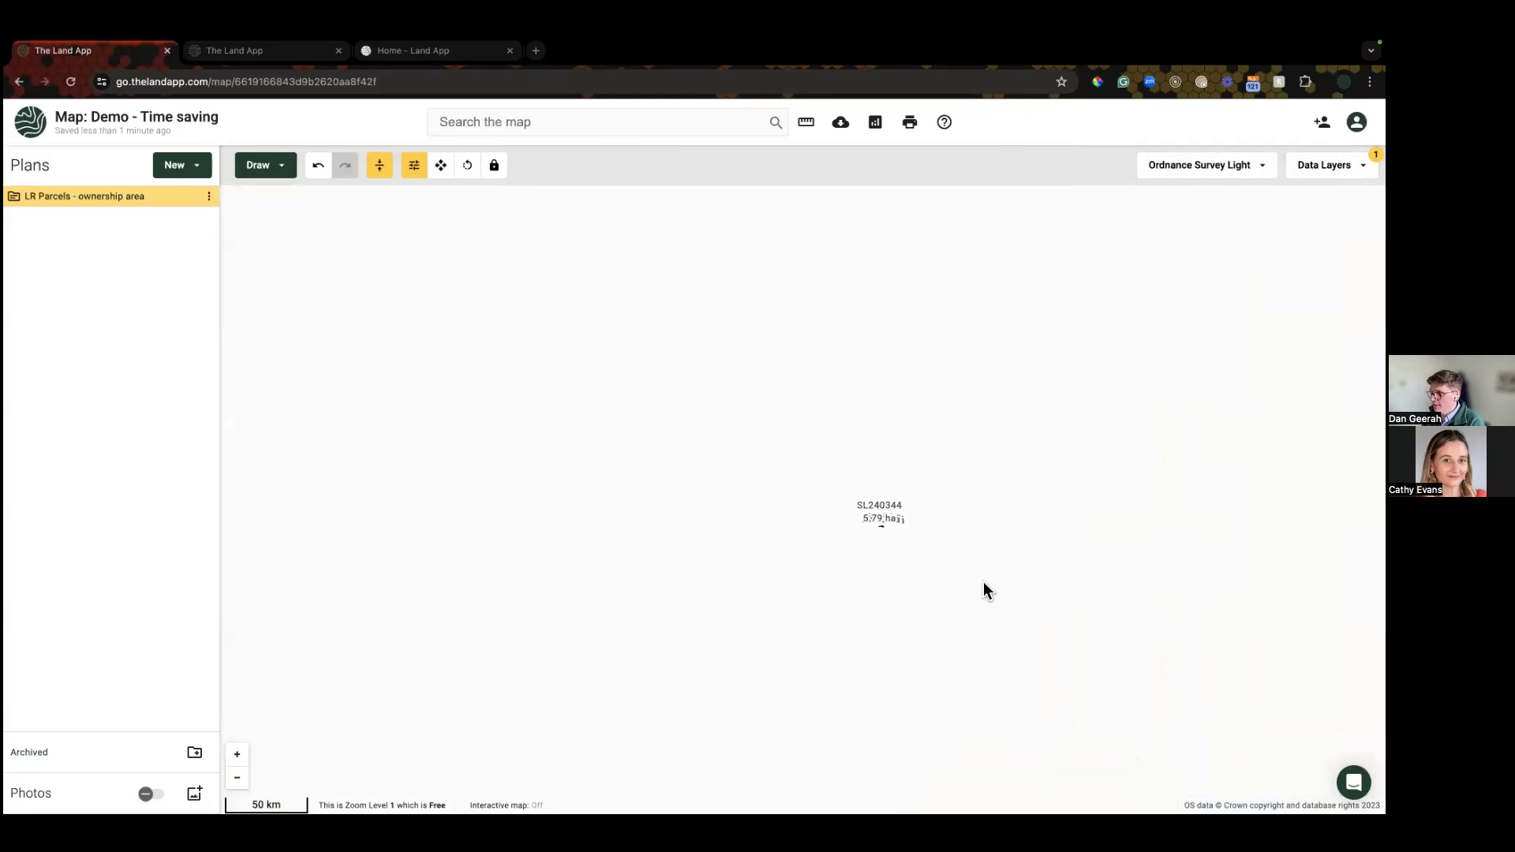
left_click_drag(1032, 598, 897, 533)
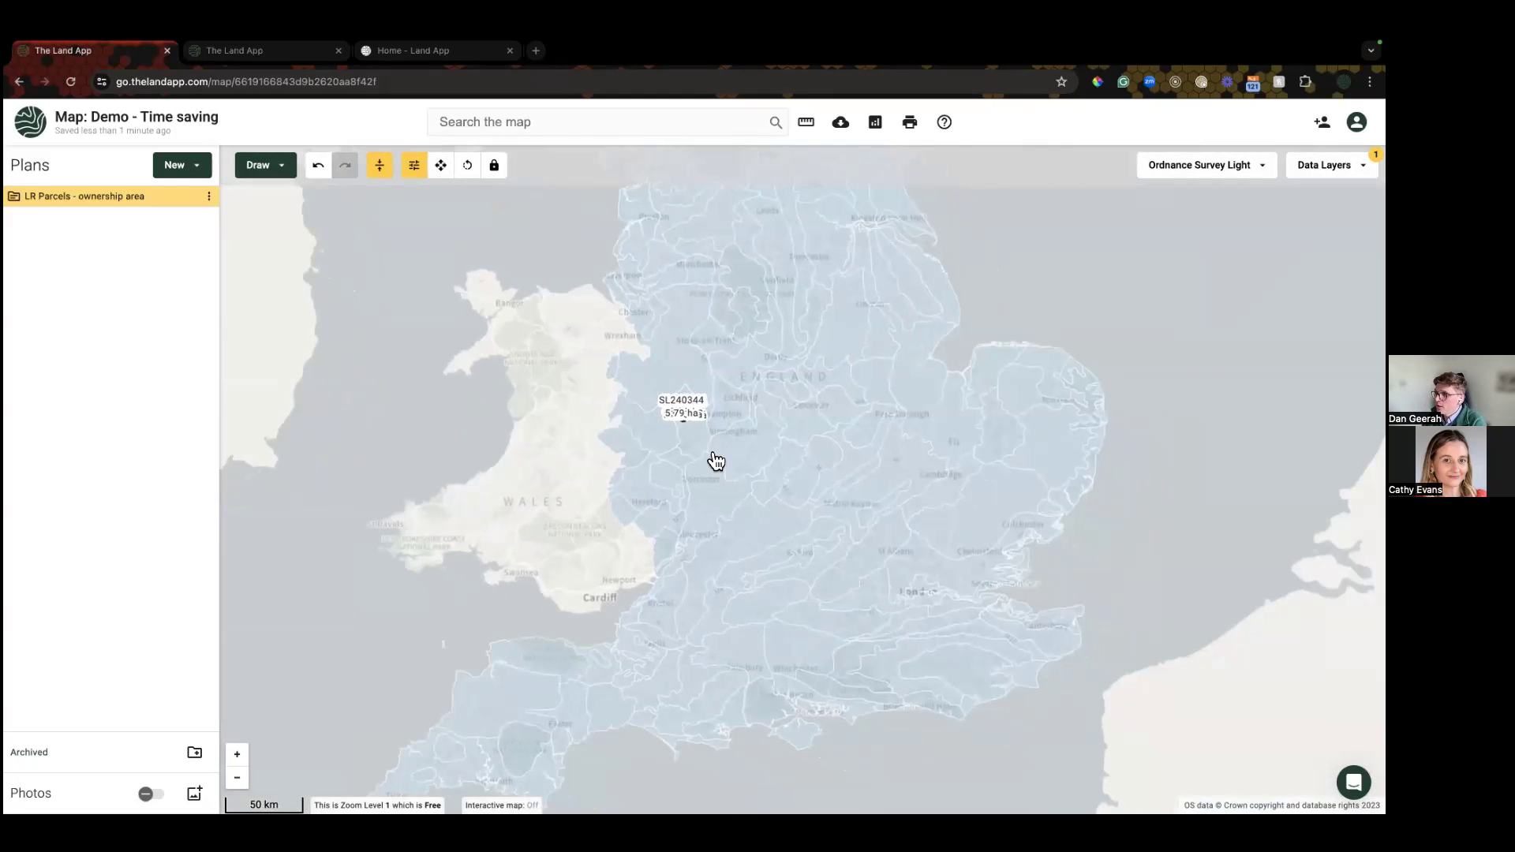
scroll(714, 459, "up", 2)
scroll(678, 466, "up", 2)
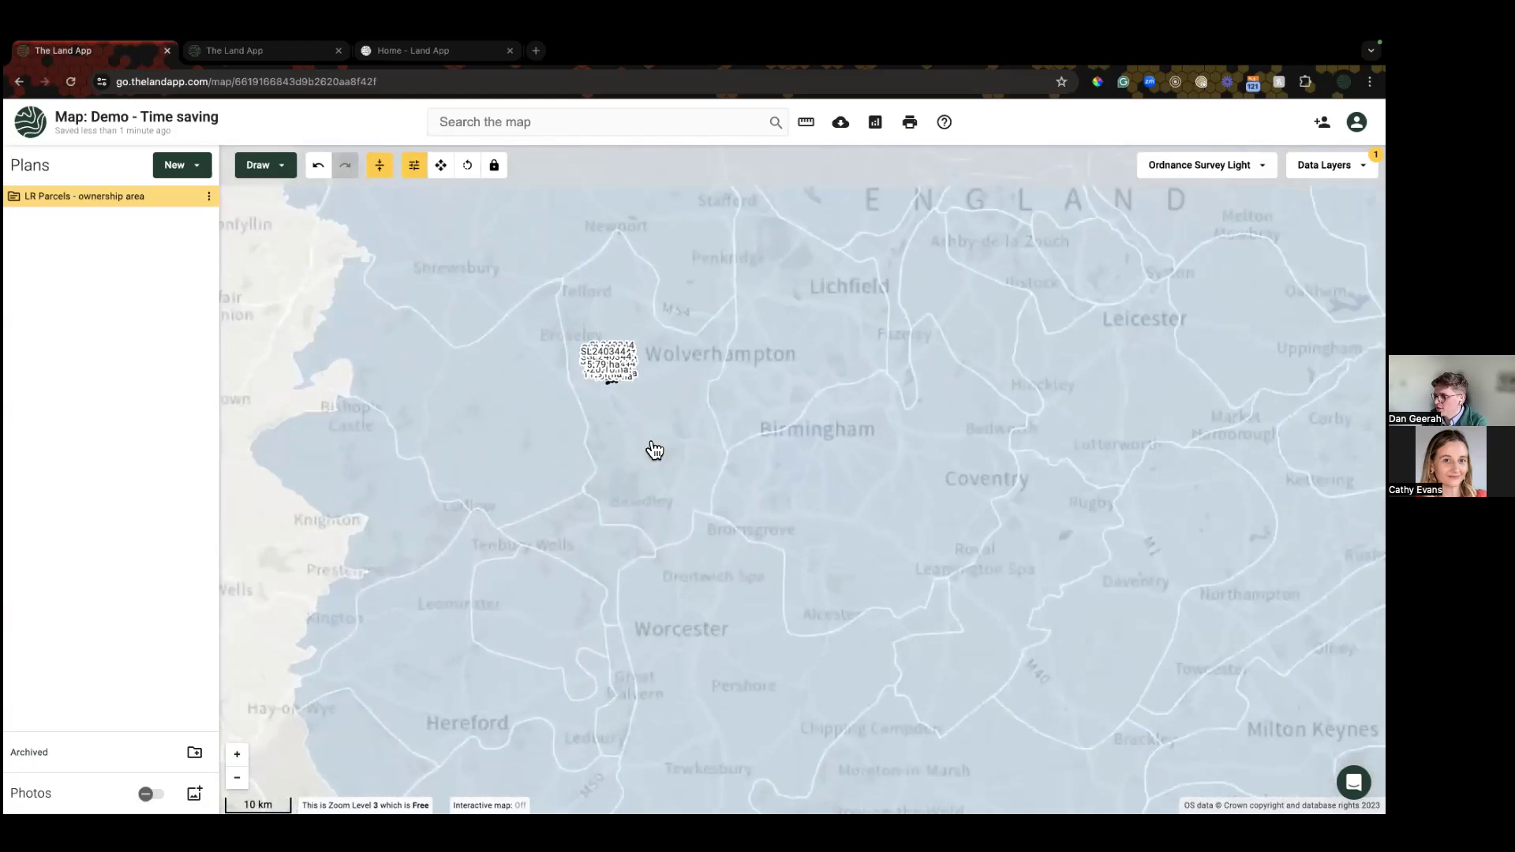
left_click(664, 442)
scroll(665, 441, "up", 2)
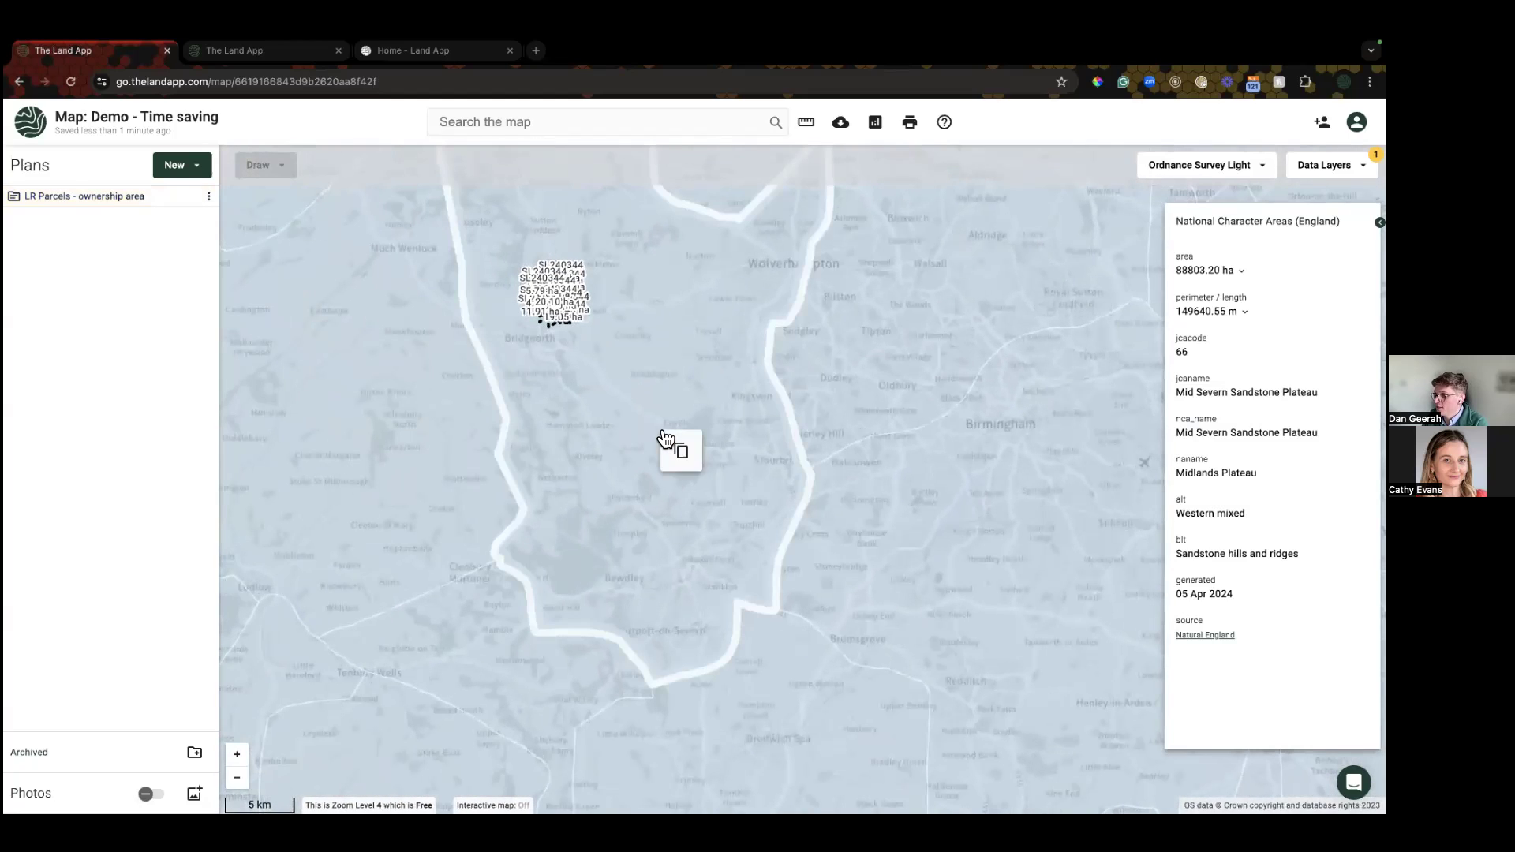
Step: Open the Copy to a plan choices, close them unused, then fit the view to the LR Parcels plan
left_click(683, 457)
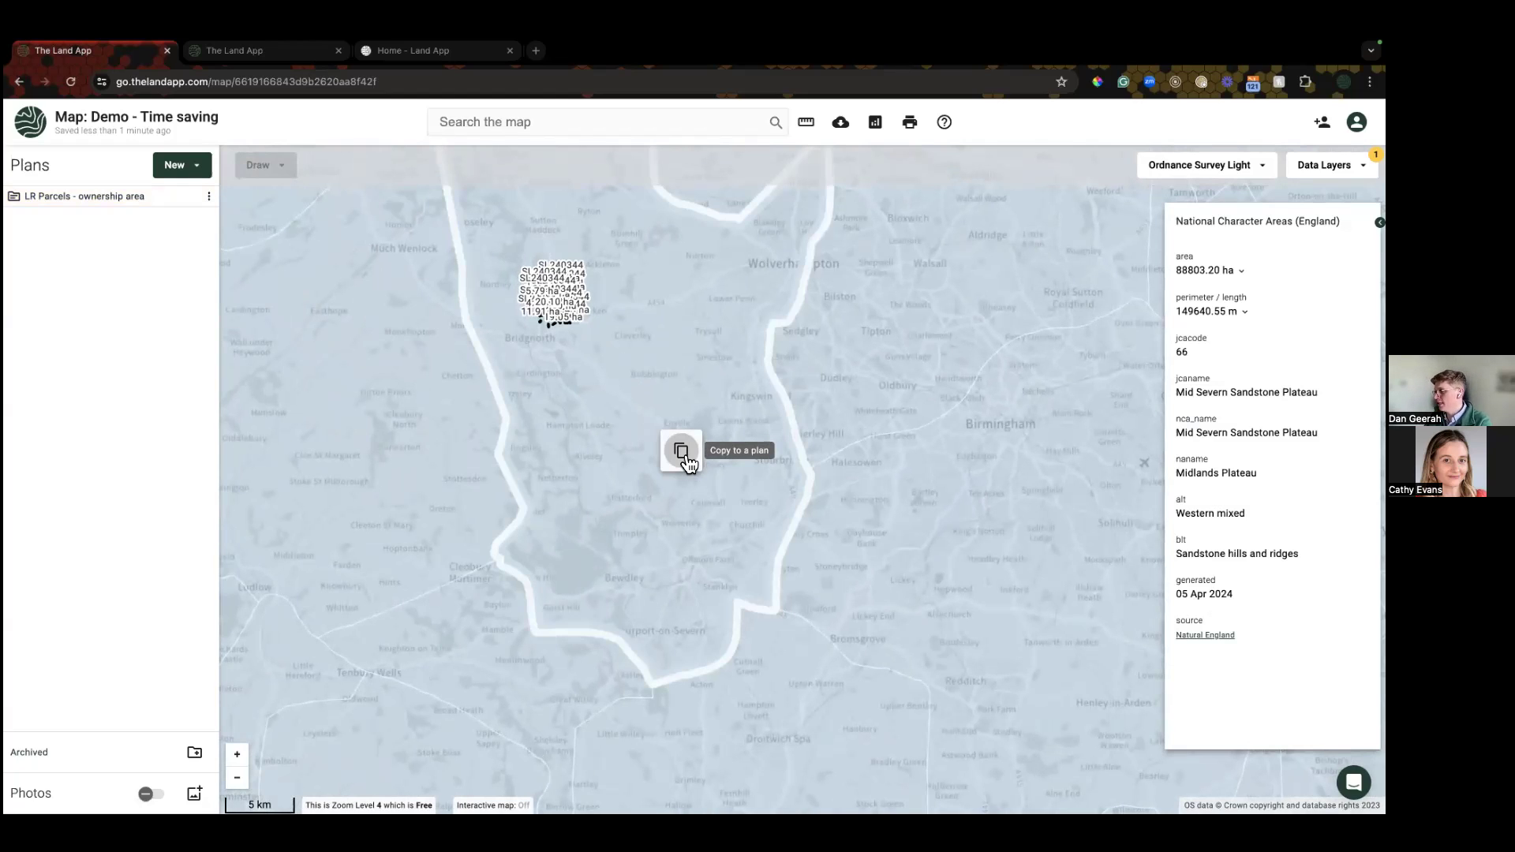
left_click(684, 456)
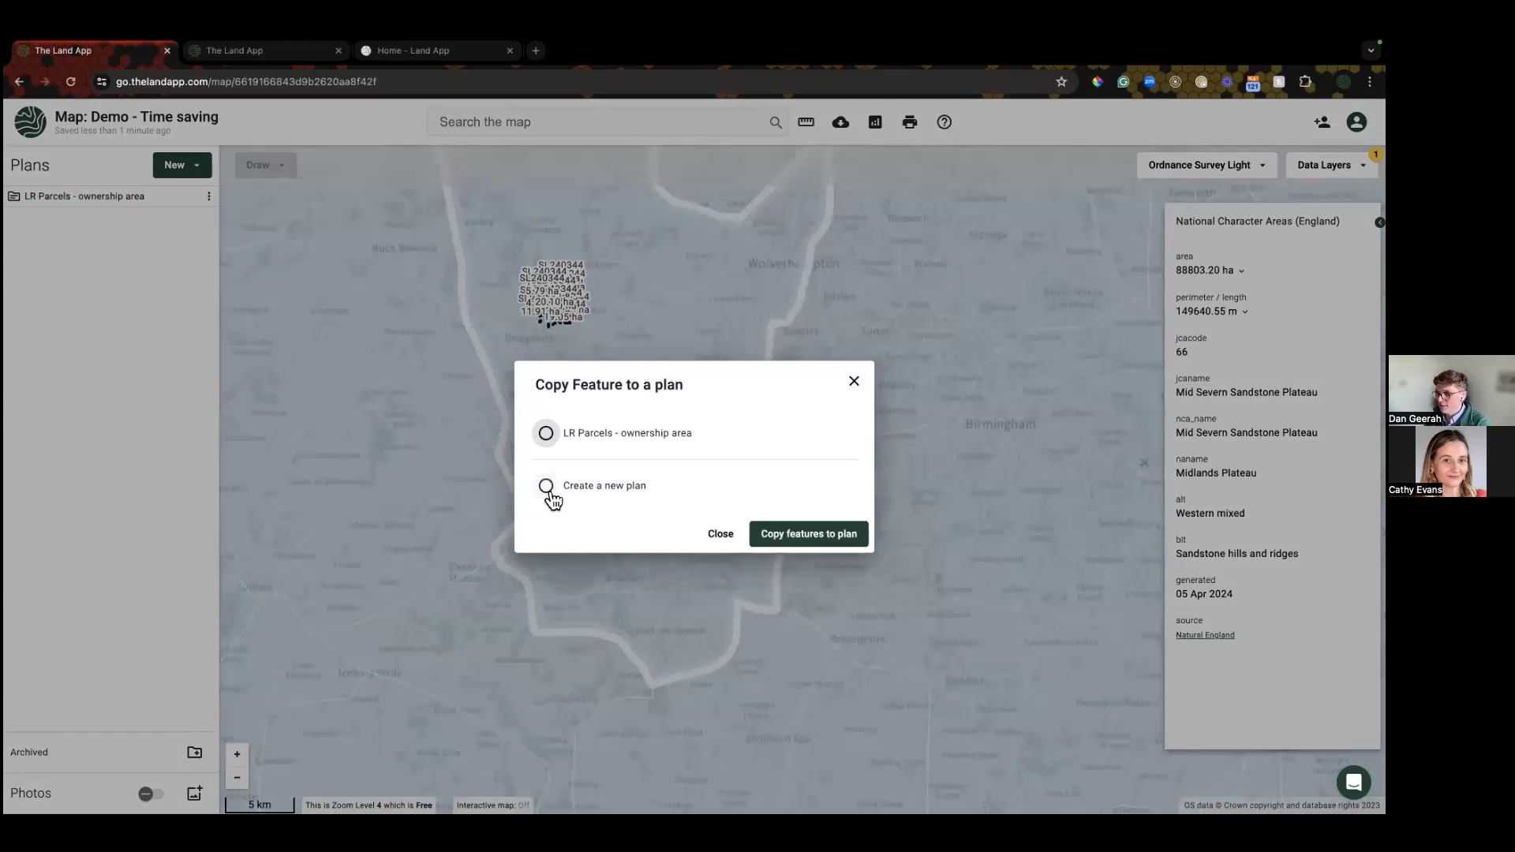
left_click(854, 382)
scroll(517, 326, "up", 4)
left_click(208, 195)
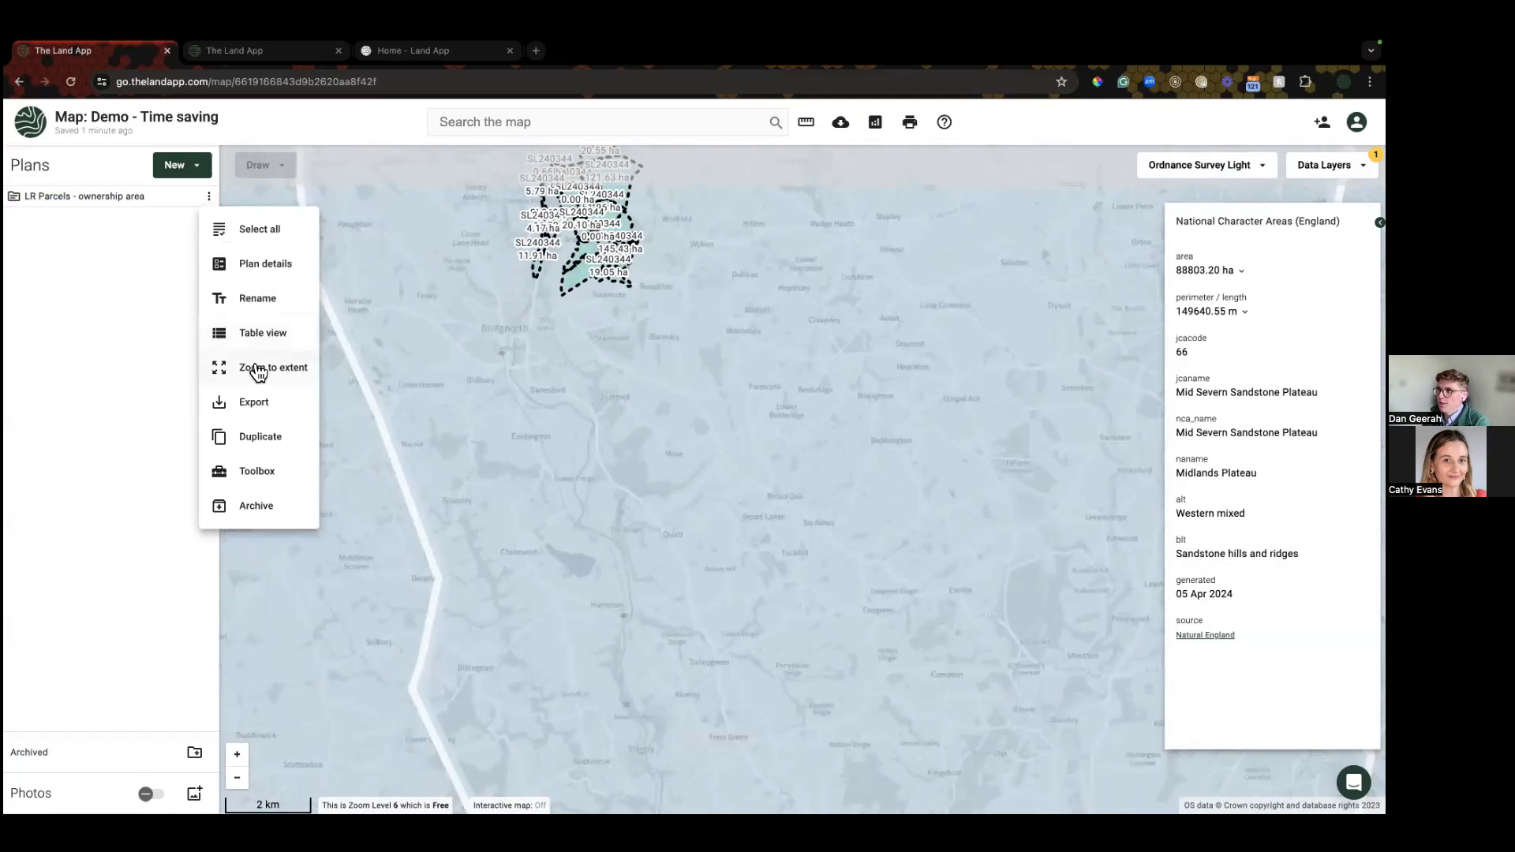
left_click(261, 369)
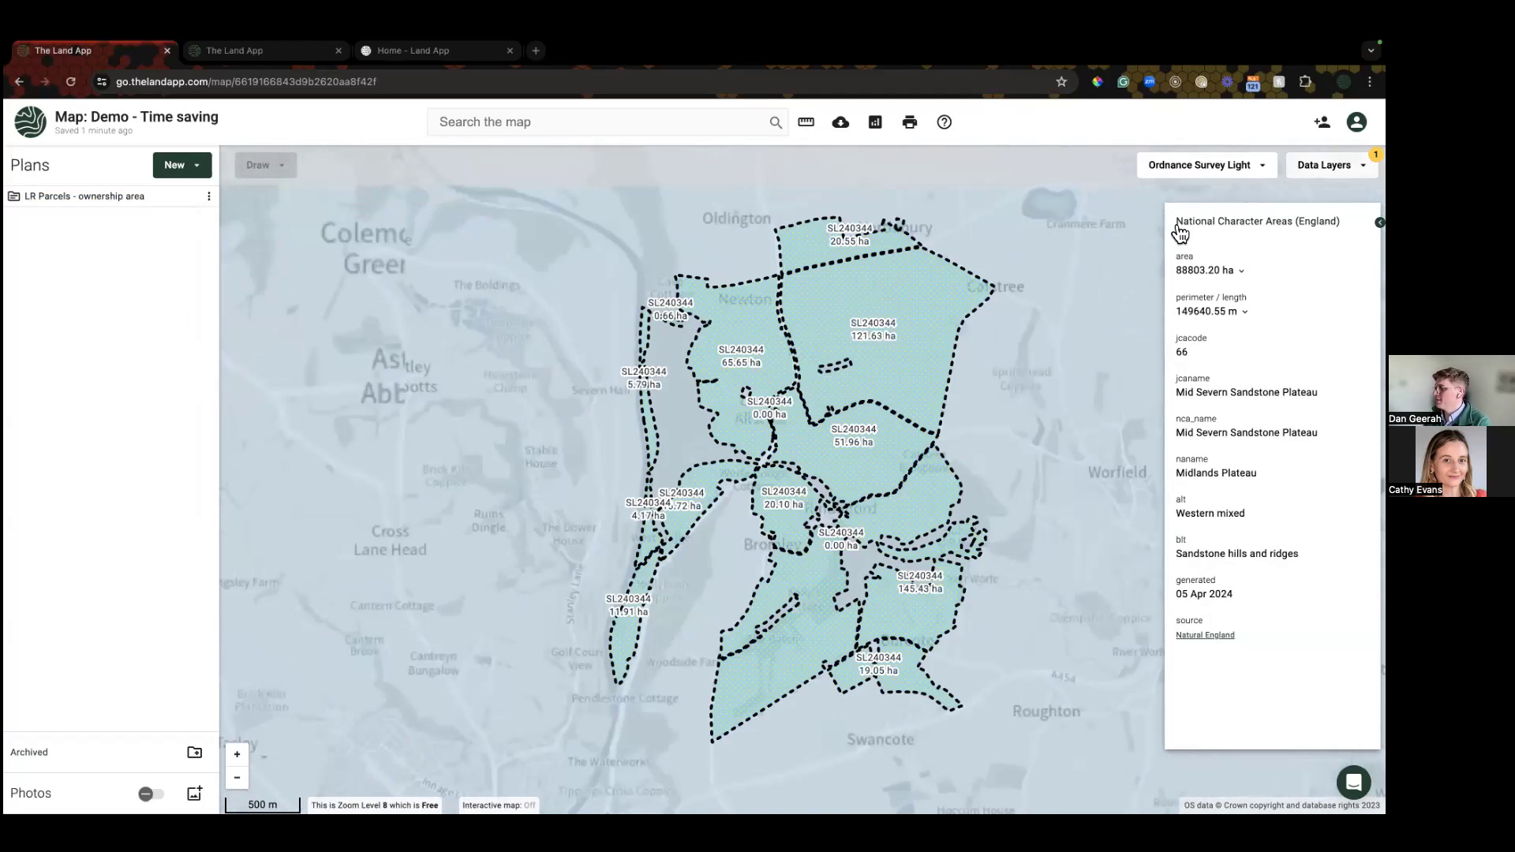
Step: Switch off the National Character Areas layer and switch on Floodzone 2
left_click(1326, 164)
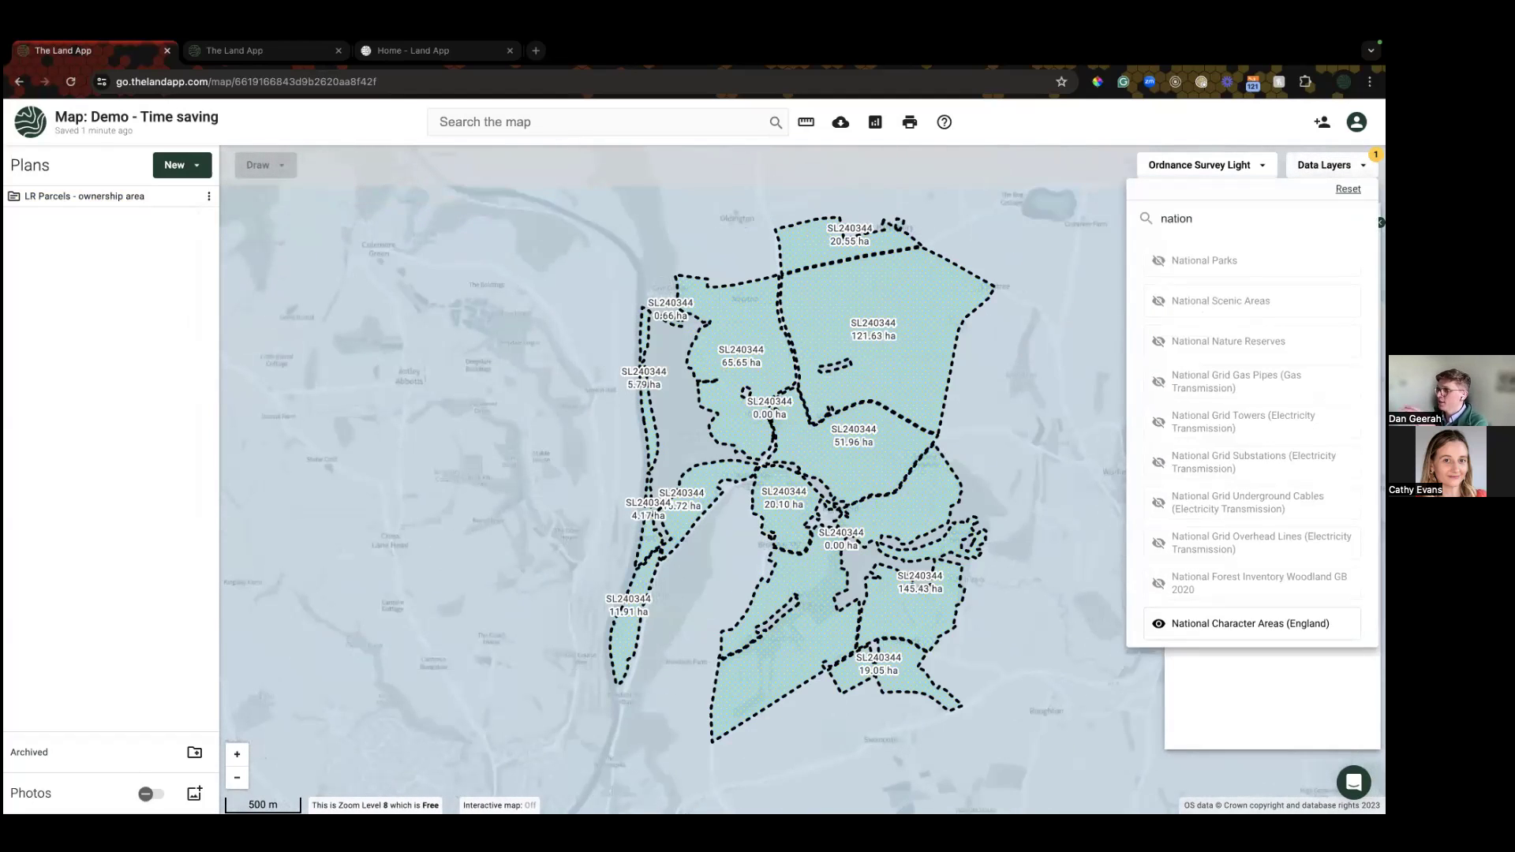
left_click(1250, 623)
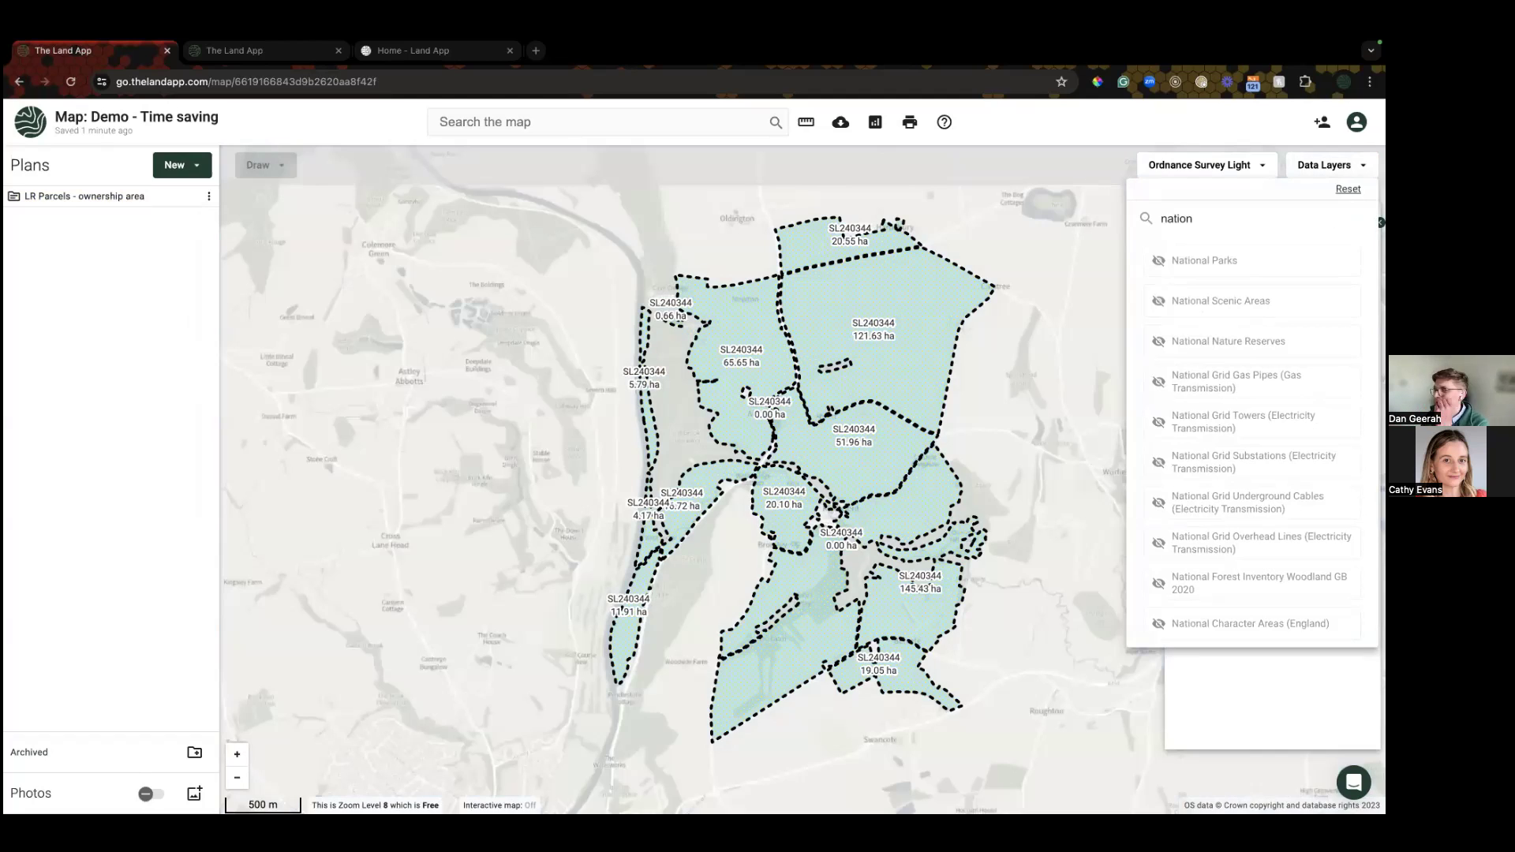
key("ctrl+a")
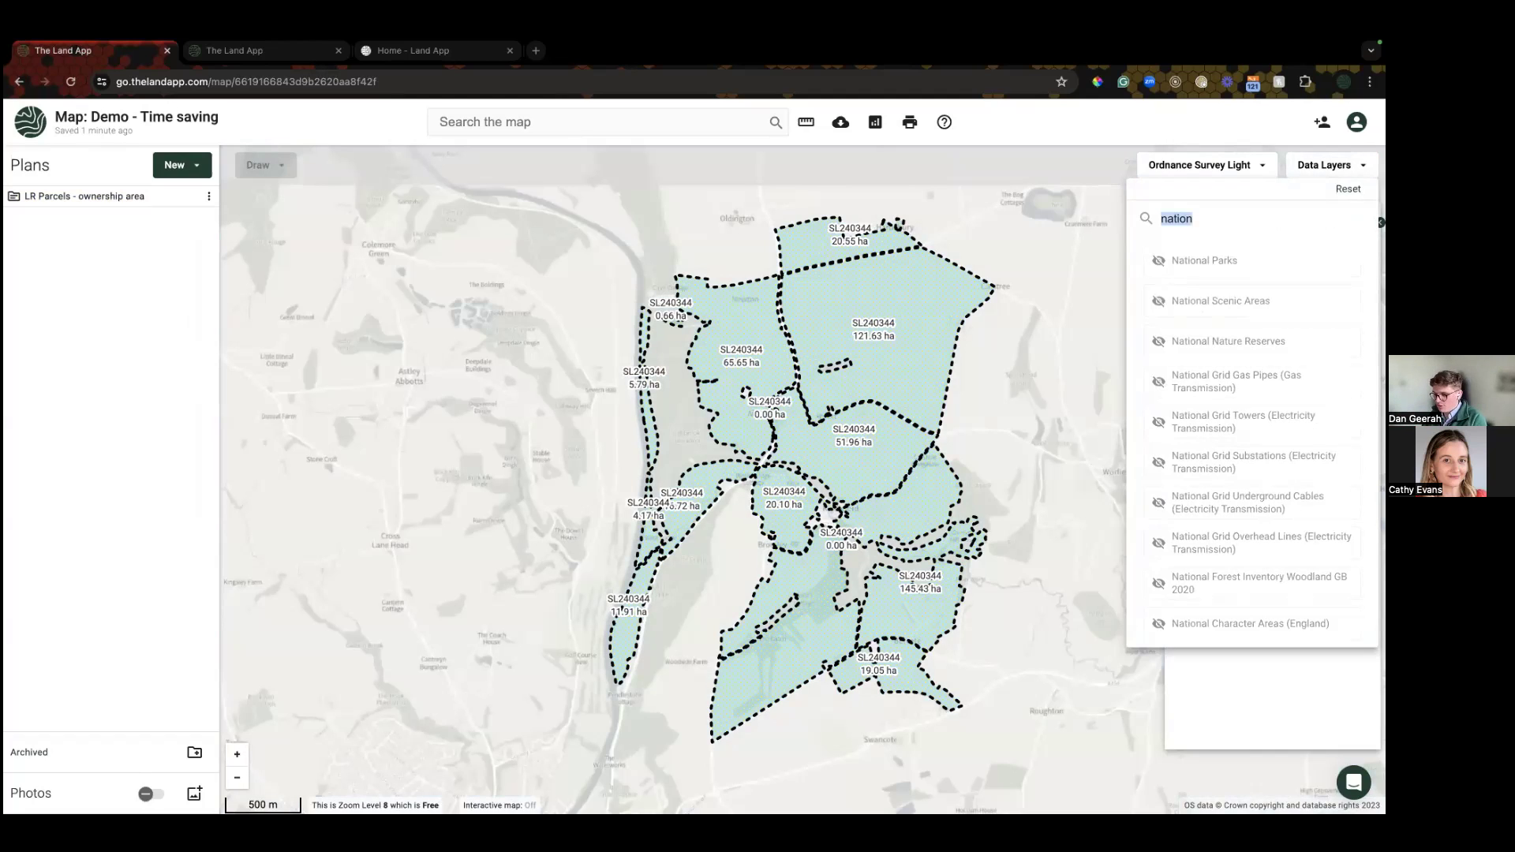
type("floo")
left_click(1214, 300)
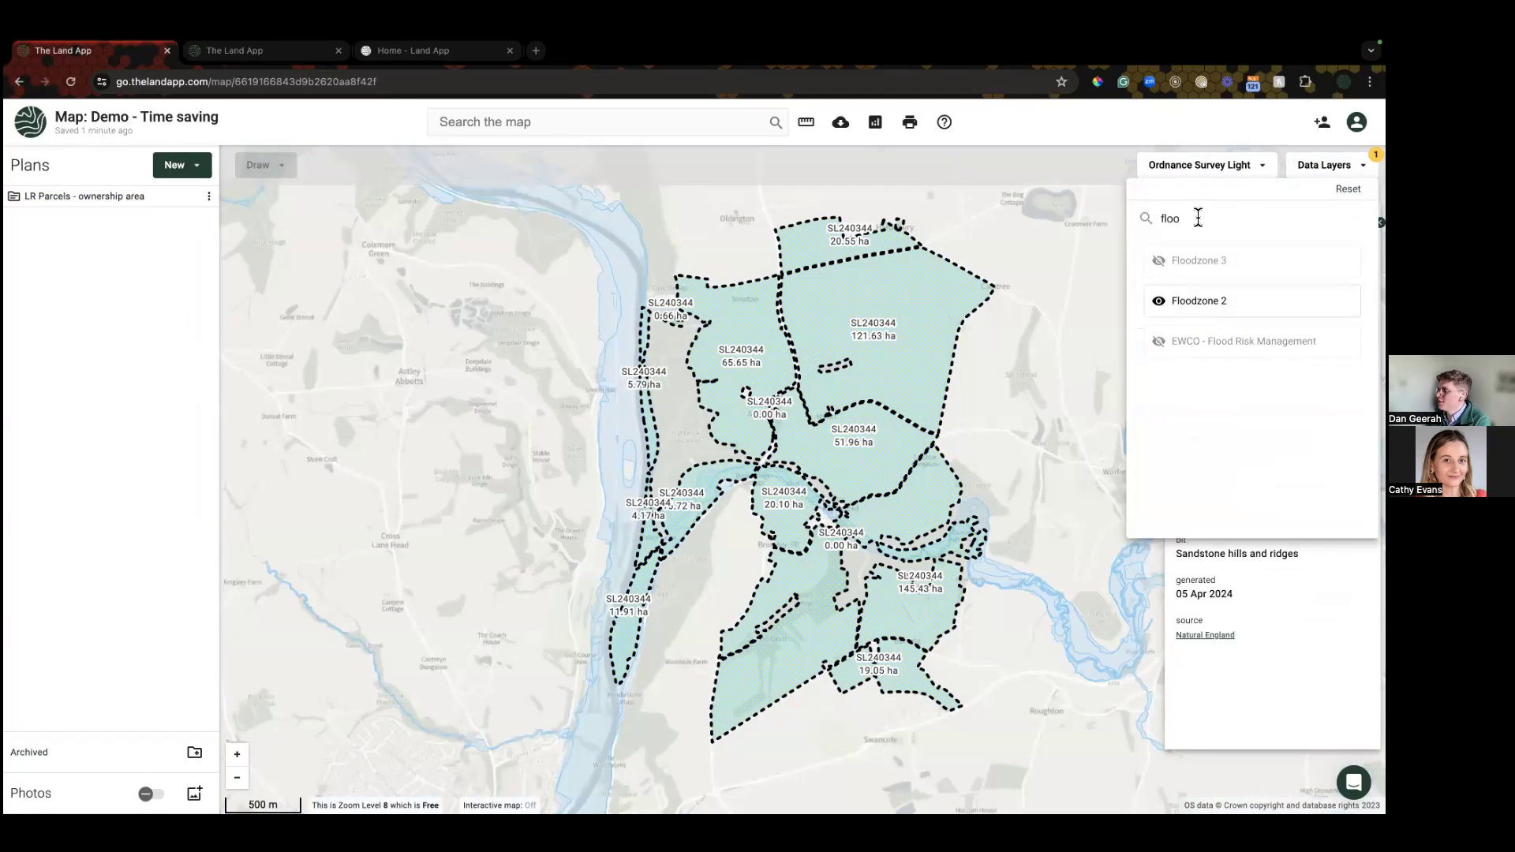
Step: Turn on AONB, Greenbelt, National Parks and National Character Areas, then show the Mid Severn Sandstone Plateau details
key("ctrl+a")
key("BackSpace")
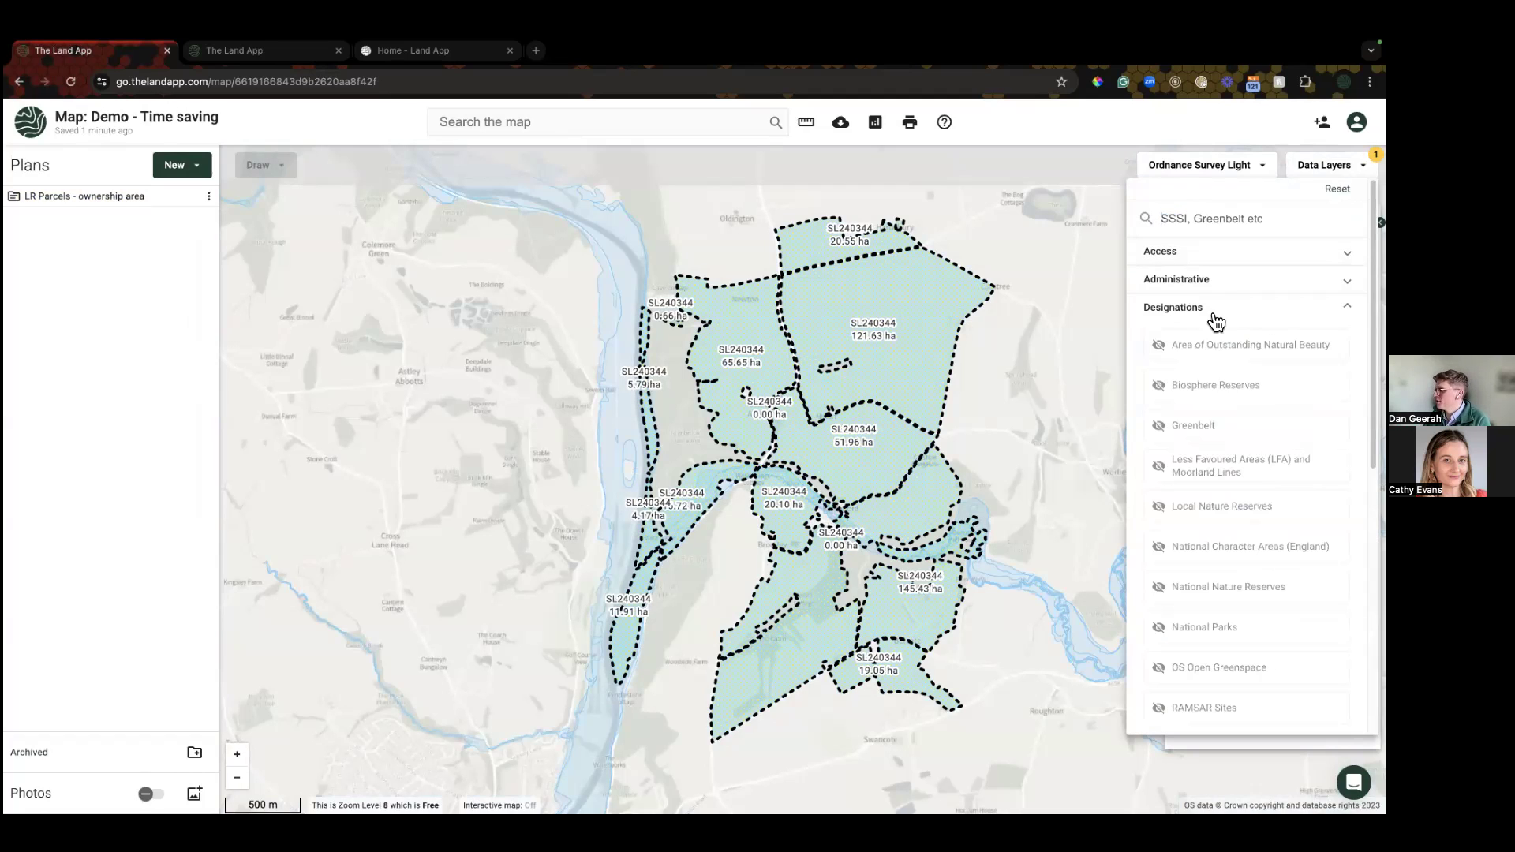
left_click(1222, 346)
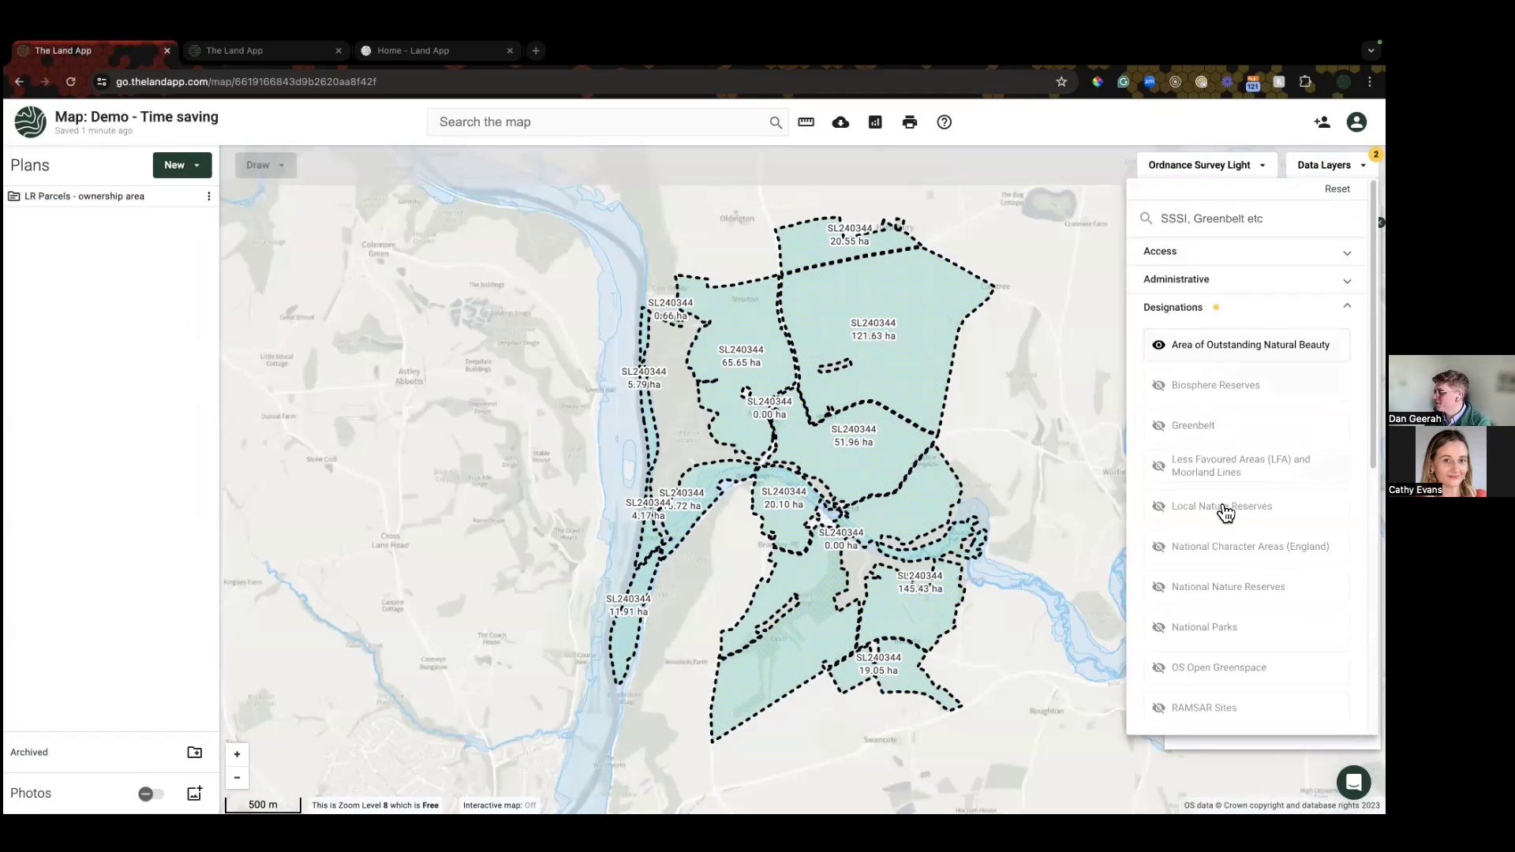
left_click(1200, 424)
left_click(1214, 631)
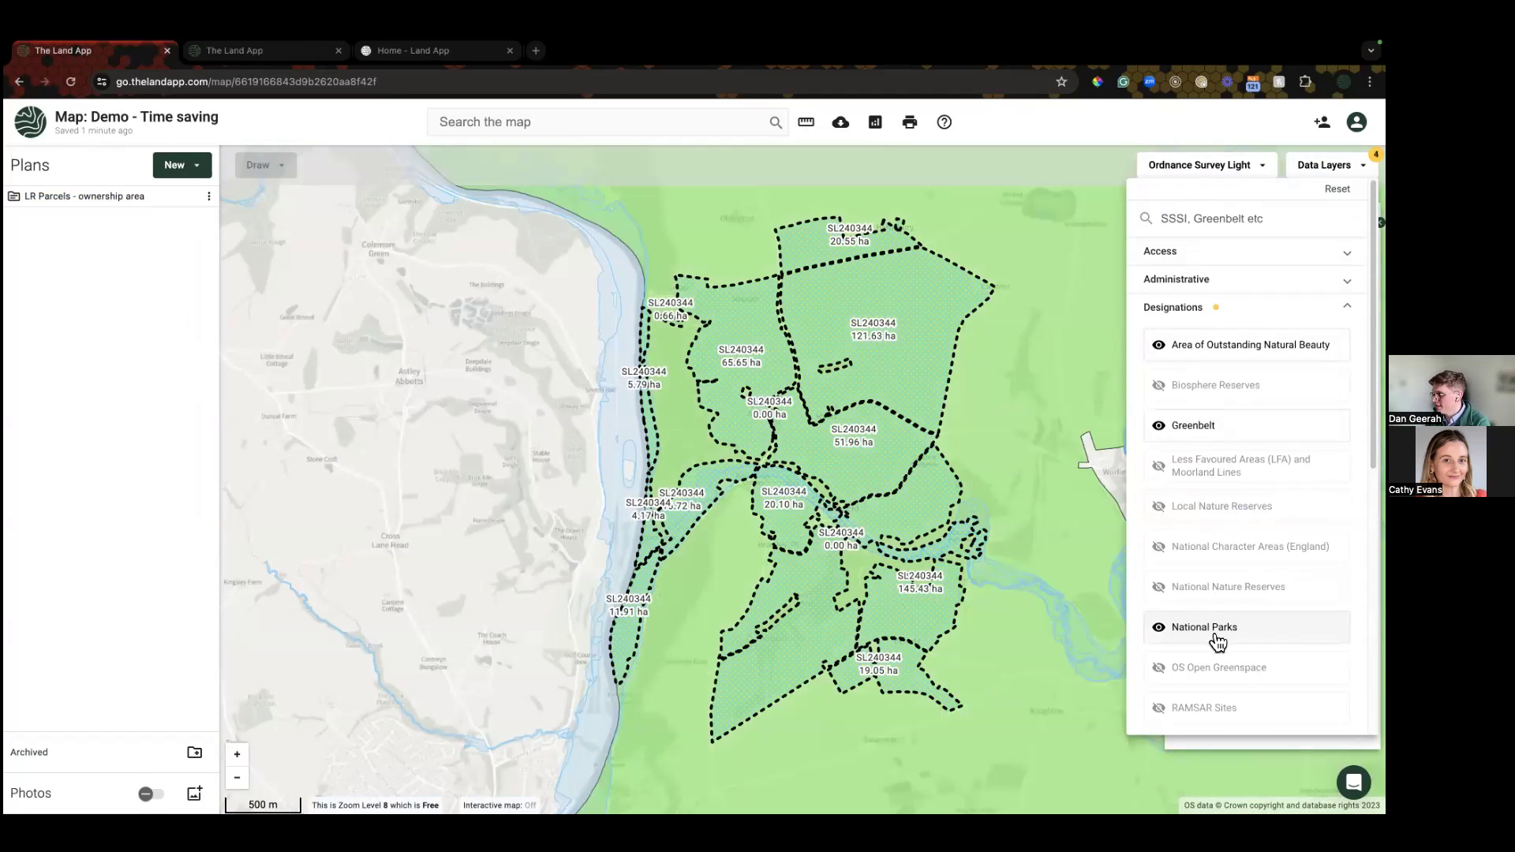
left_click(1230, 560)
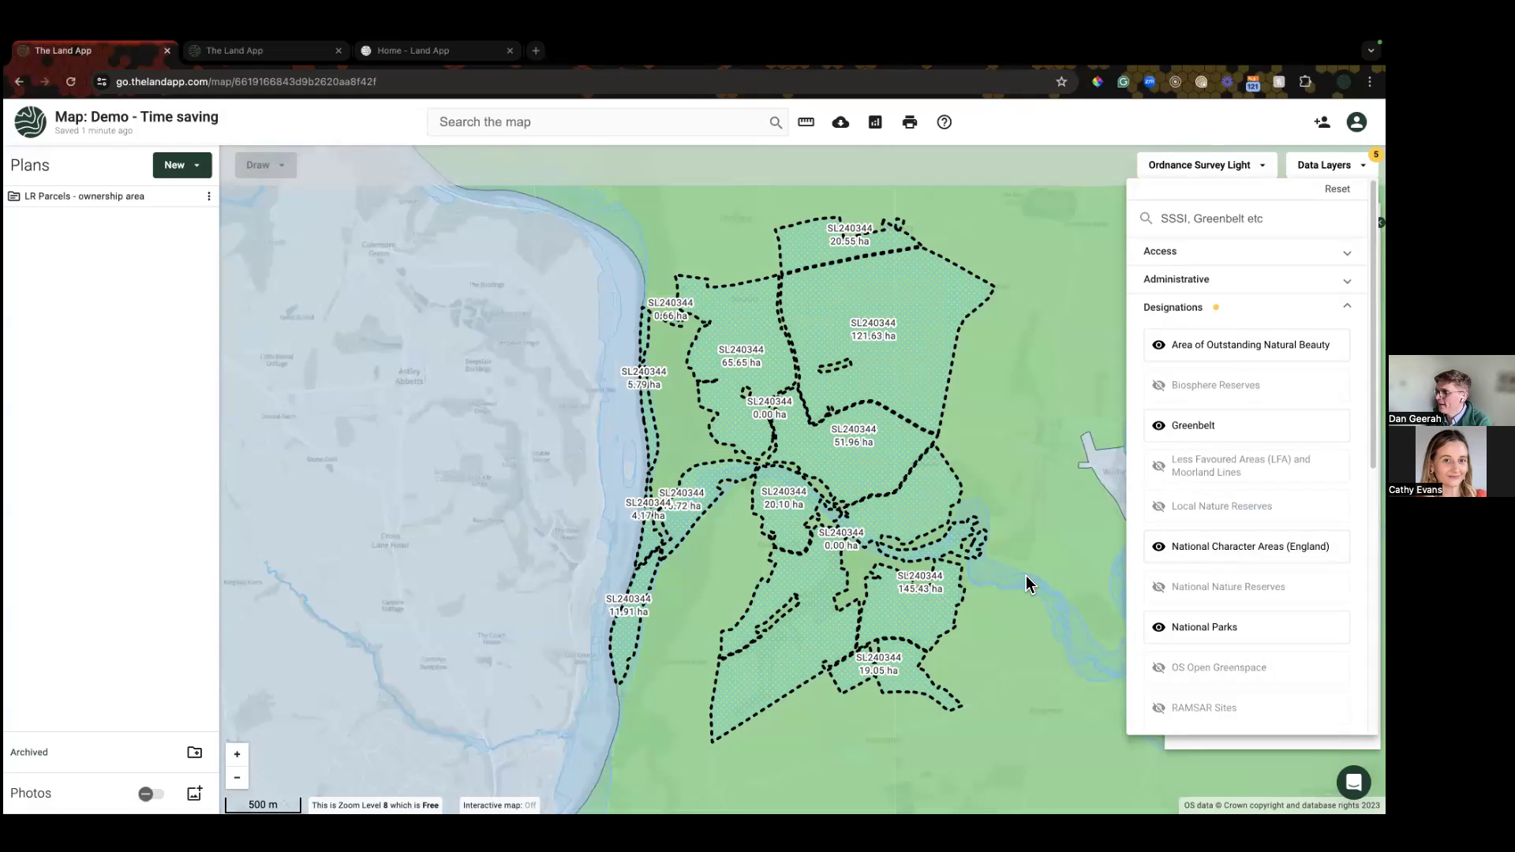
left_click(1026, 502)
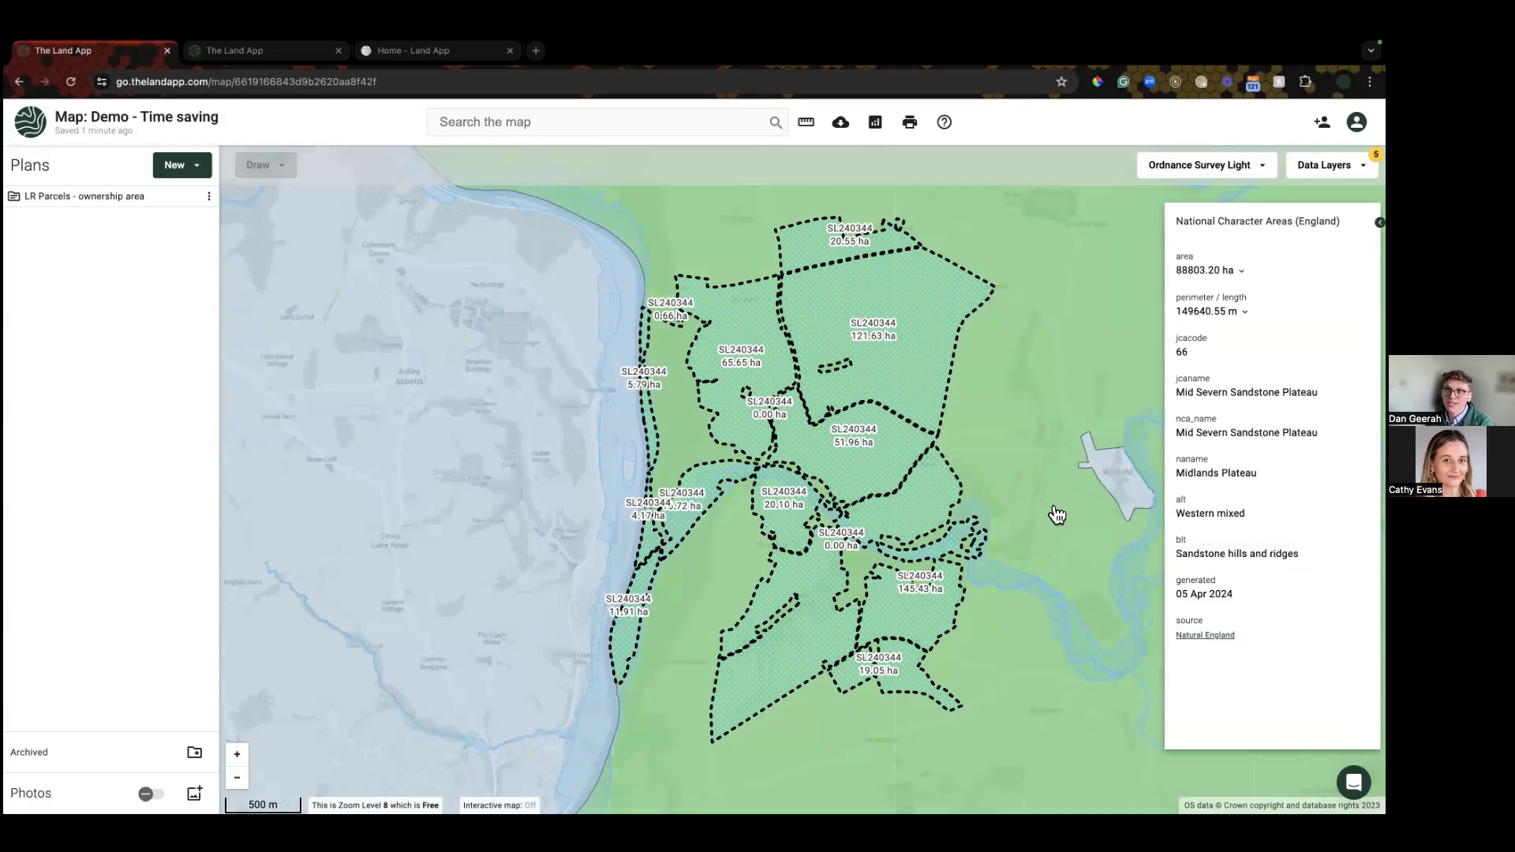
Step: Turn on the Woodland Inventory, Important Bird Areas and Habitat Networks layers, then turn all layers off
left_click(1325, 165)
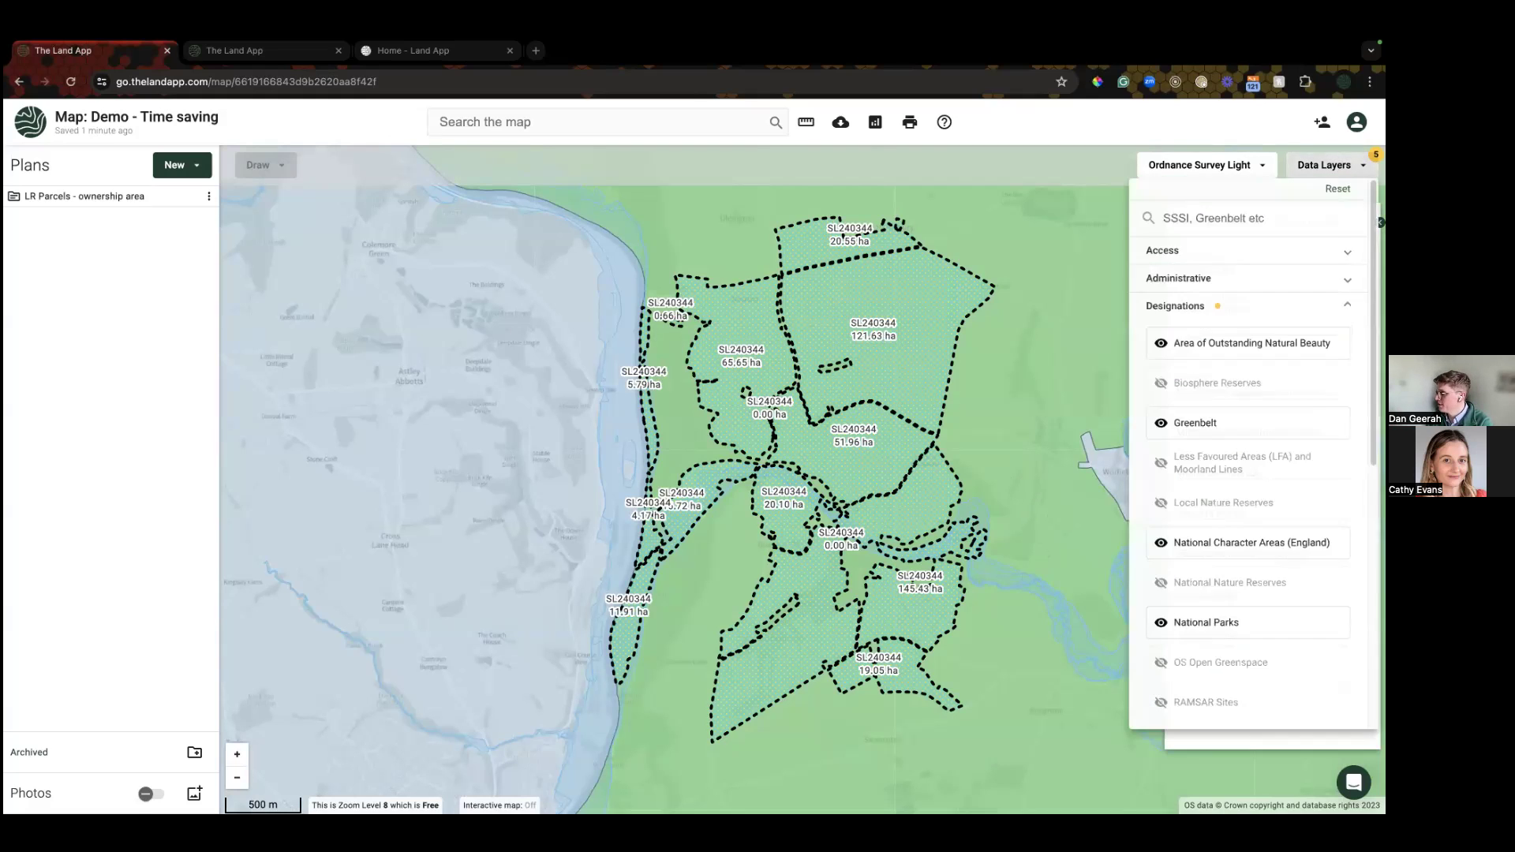
scroll(1229, 462, "down", 5)
left_click(1177, 564)
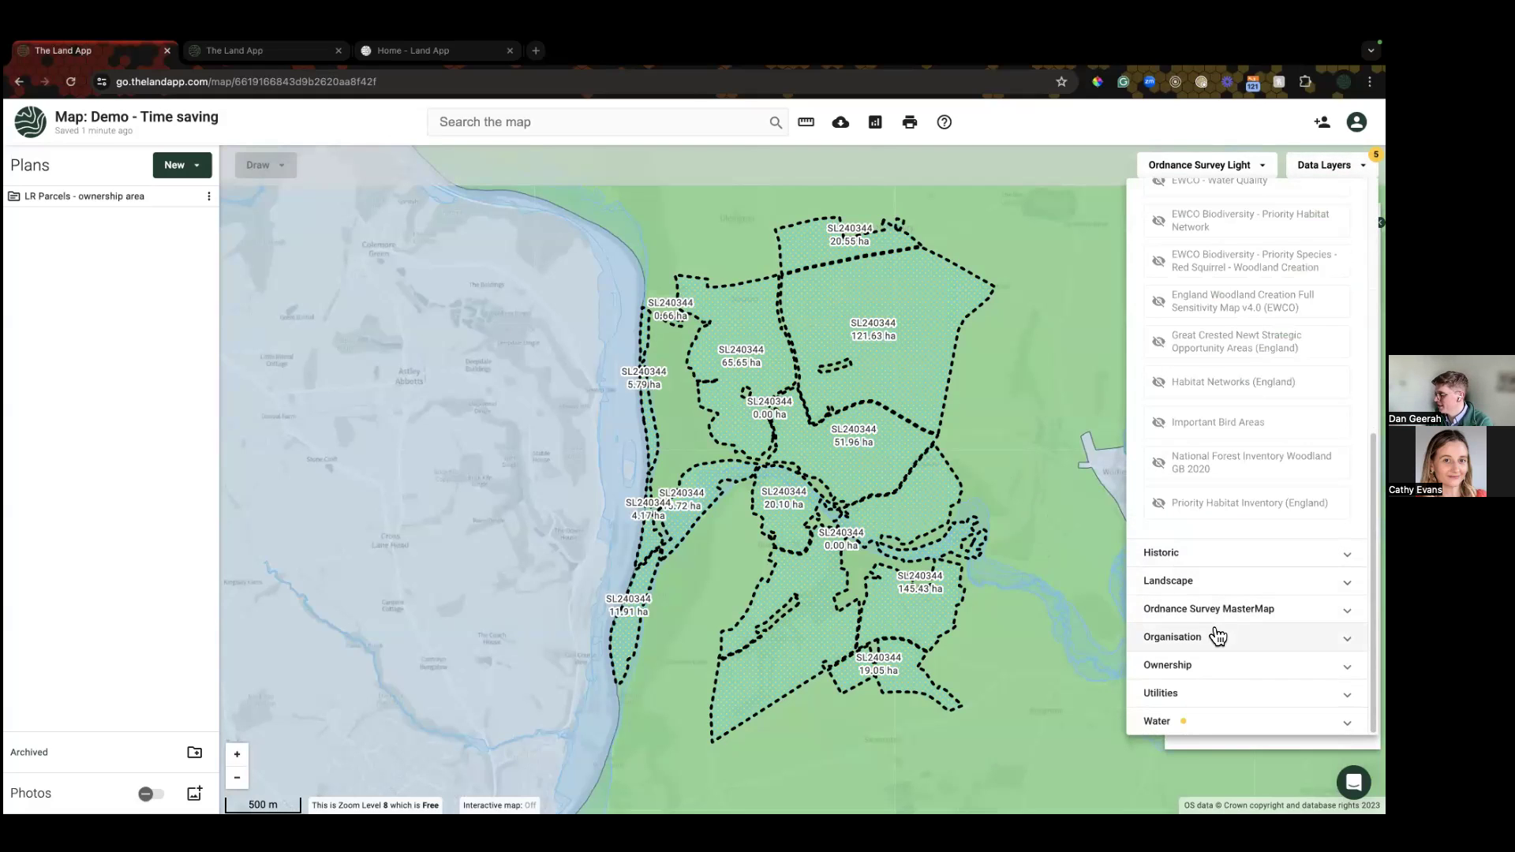
left_click(1183, 462)
left_click(1185, 423)
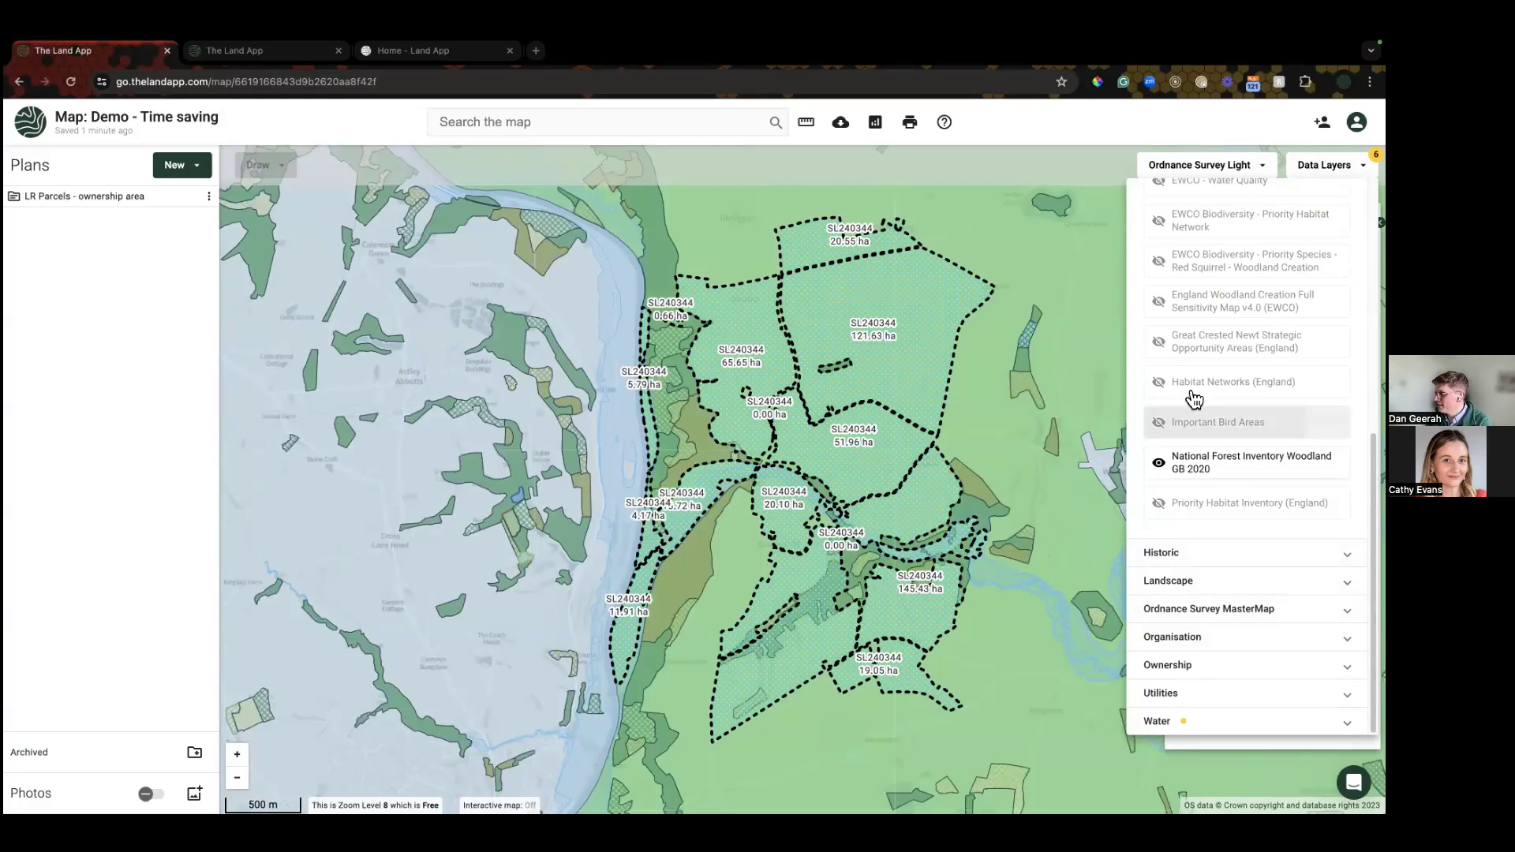
left_click(1193, 385)
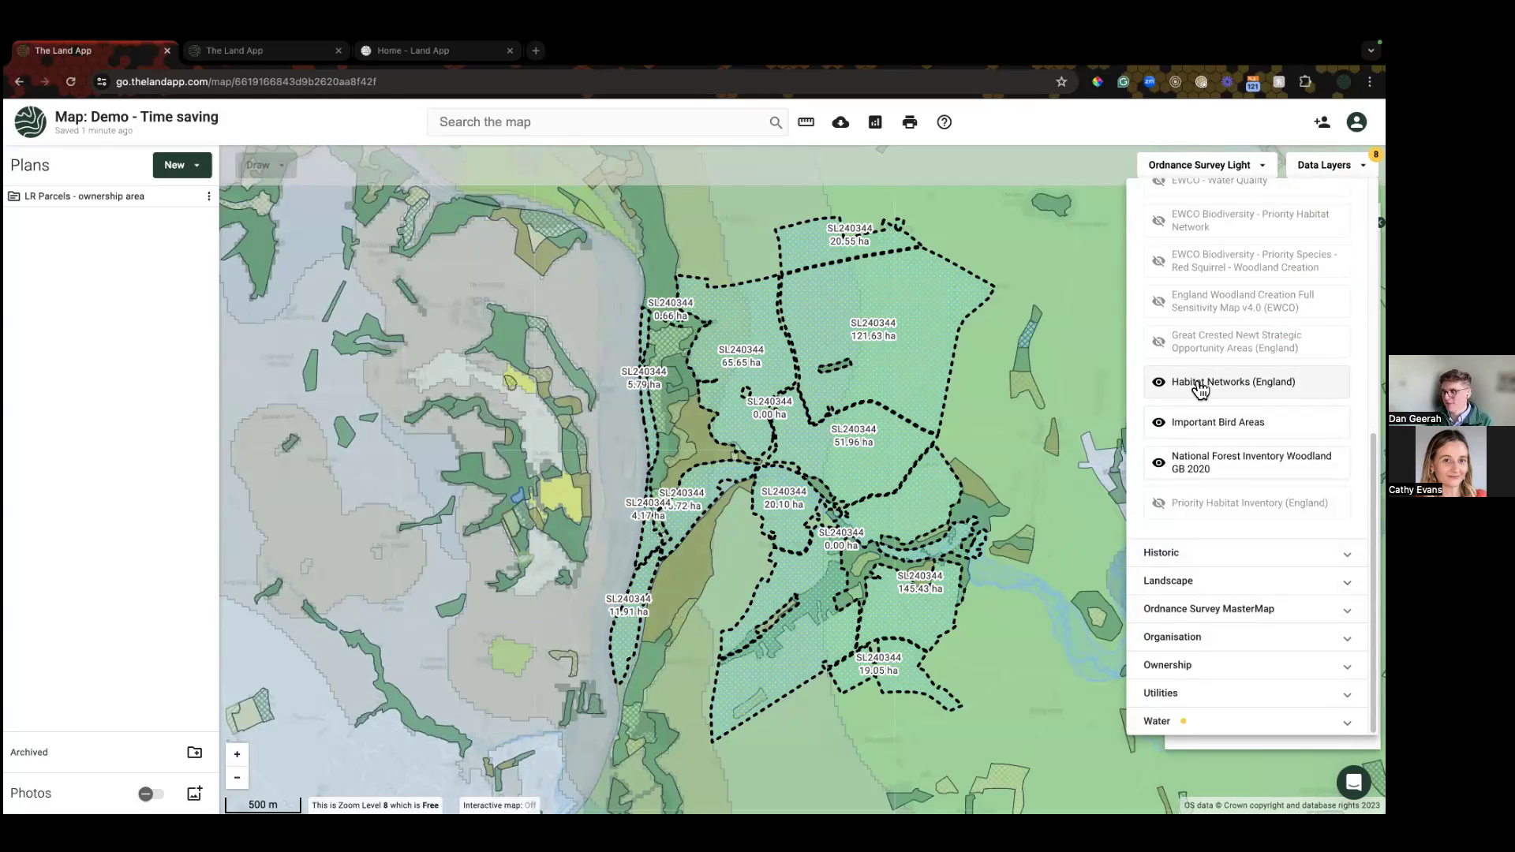
scroll(1207, 381, "up", 6)
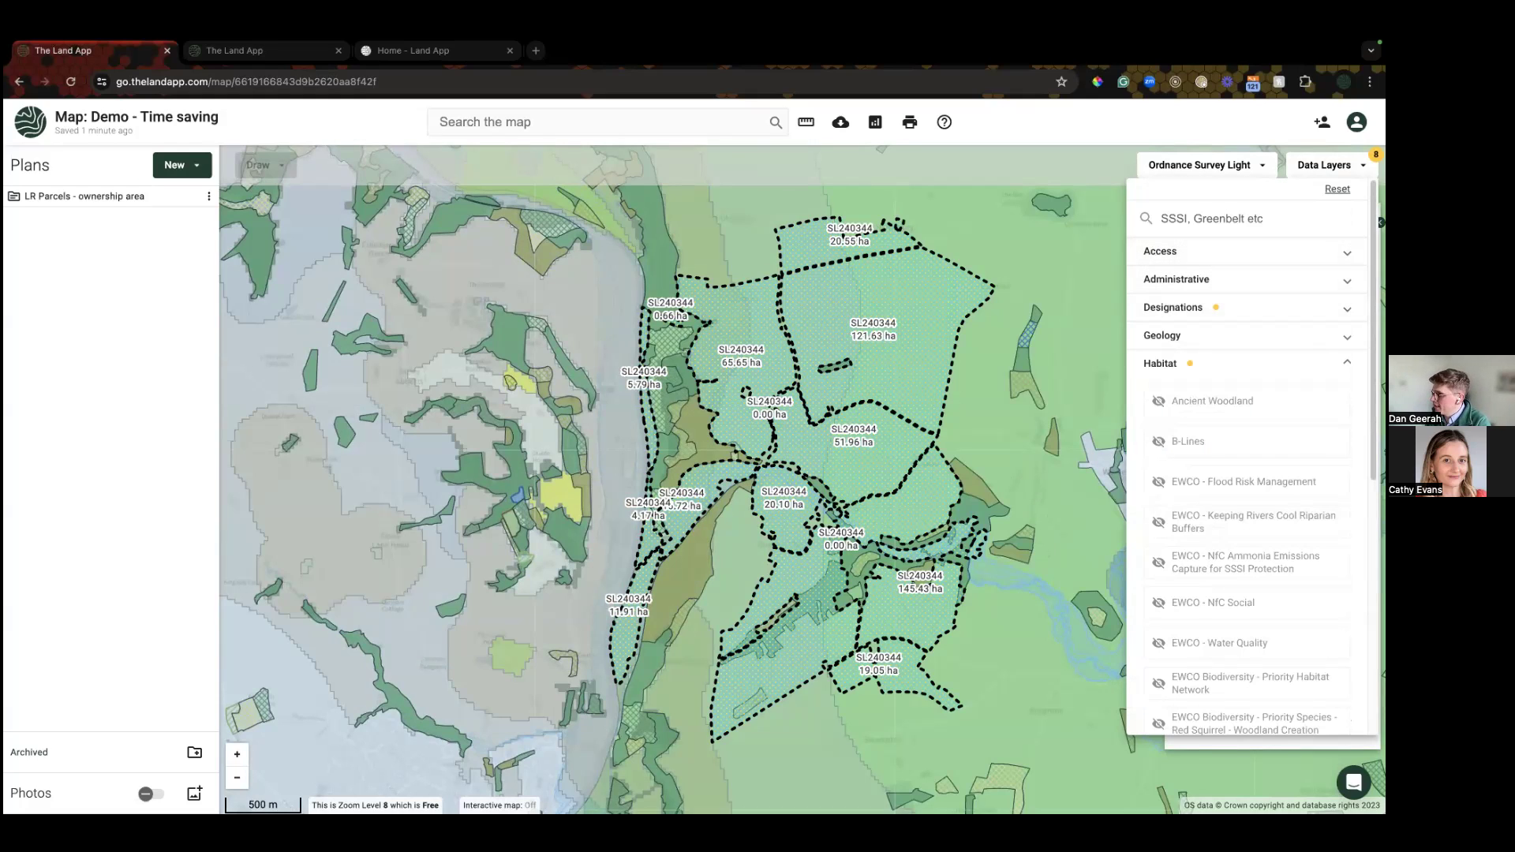
left_click(1337, 190)
left_click_drag(1011, 389, 957, 378)
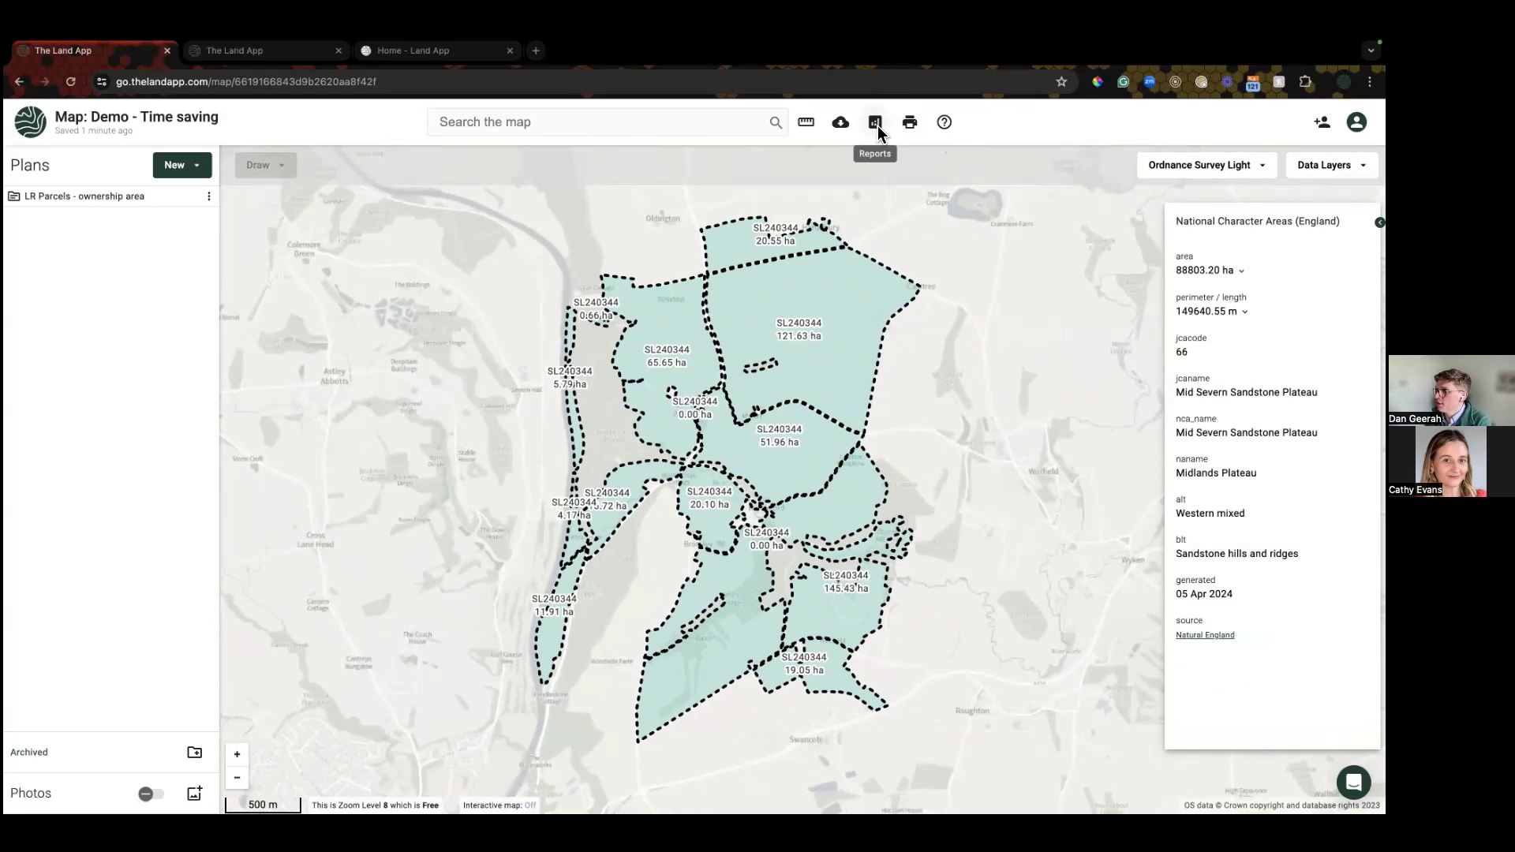
Step: Start a new data-layer report using the ownership area as the reference area
left_click(877, 129)
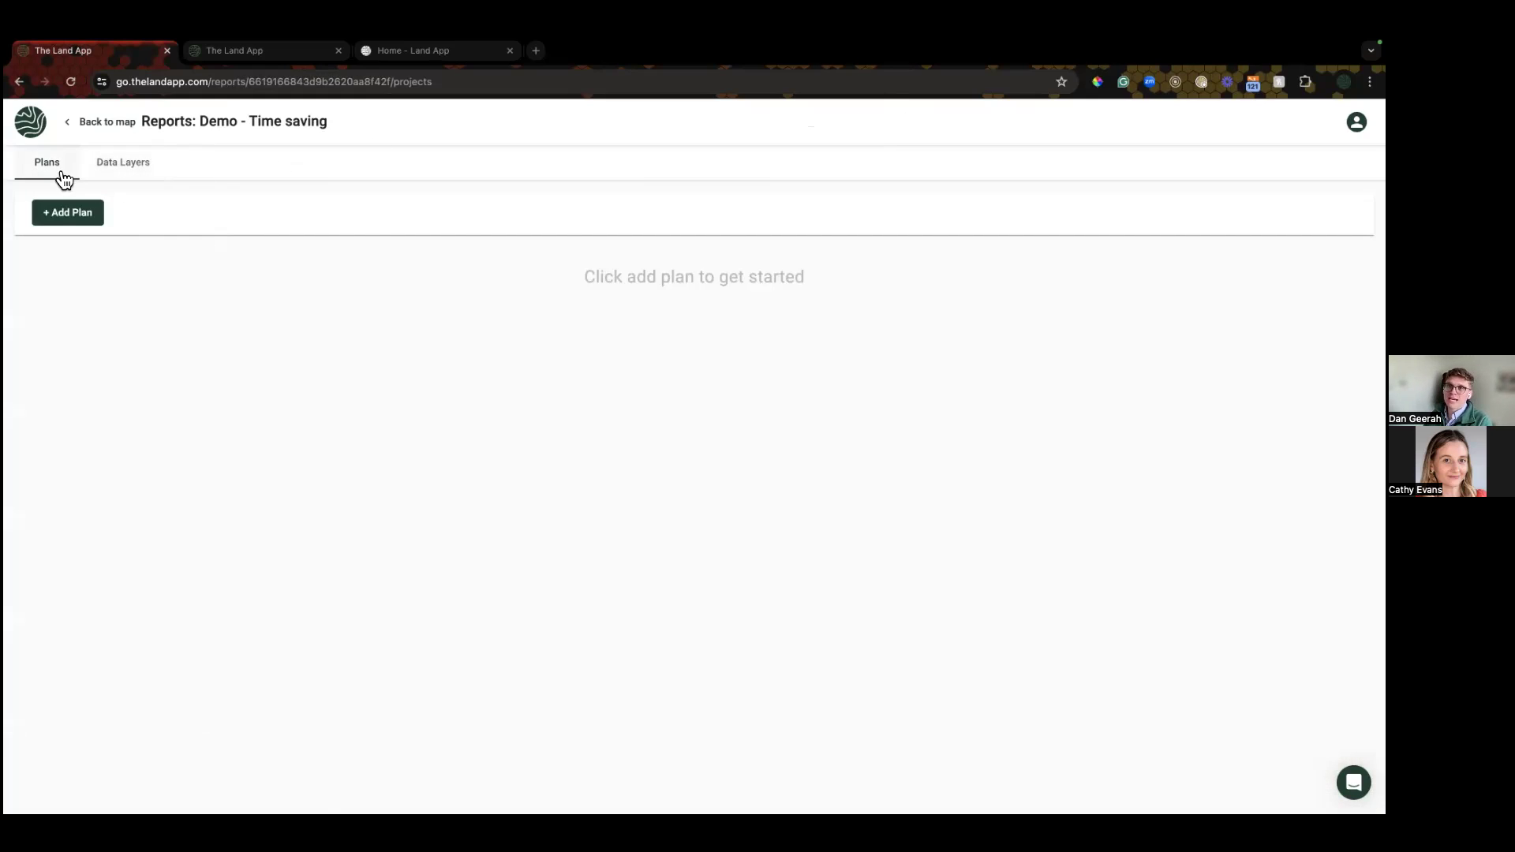
left_click(138, 176)
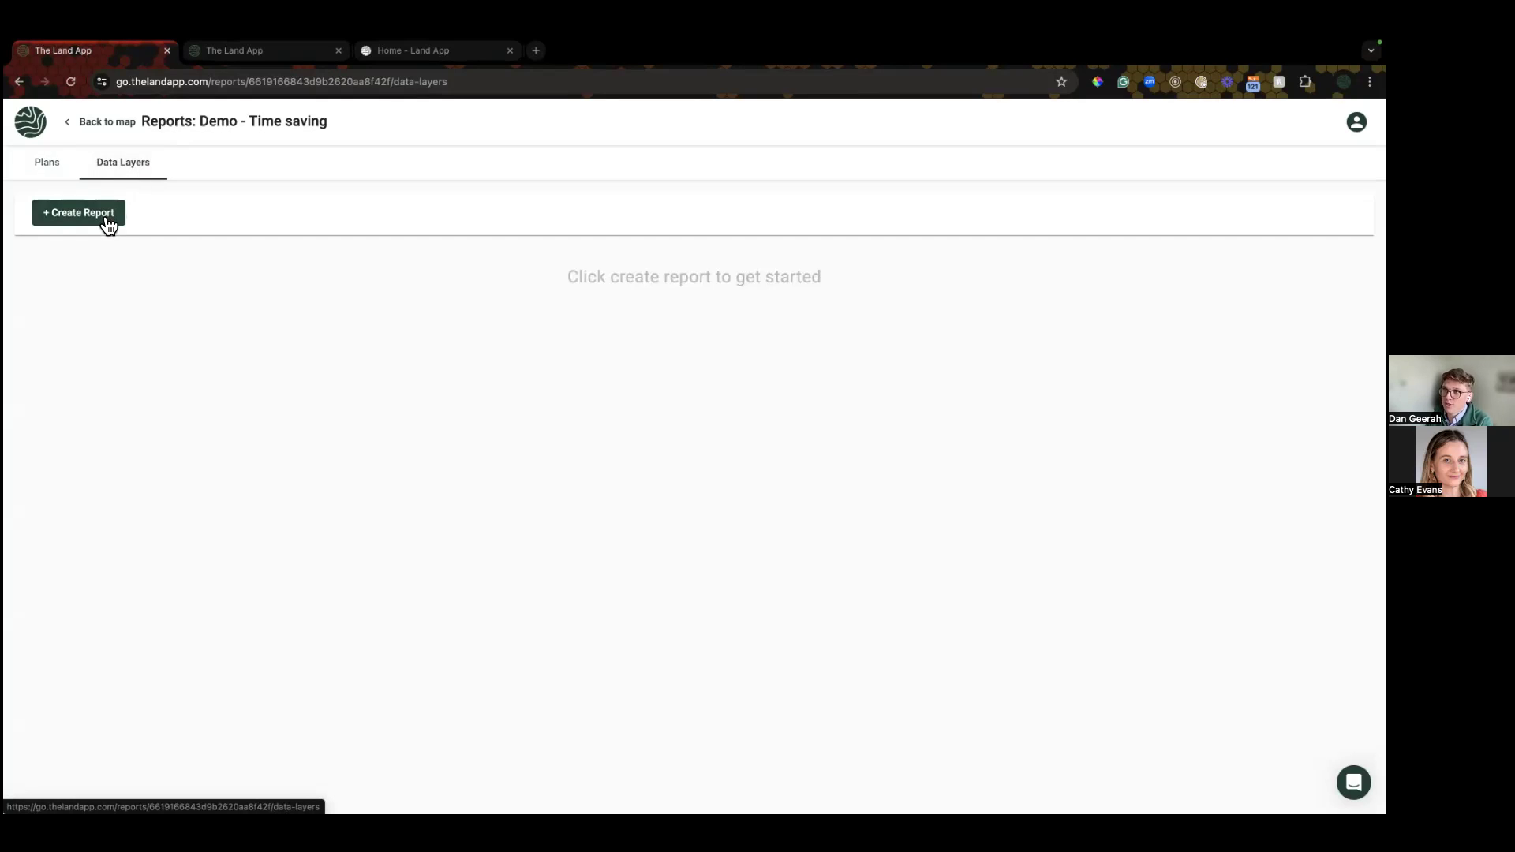
left_click(107, 224)
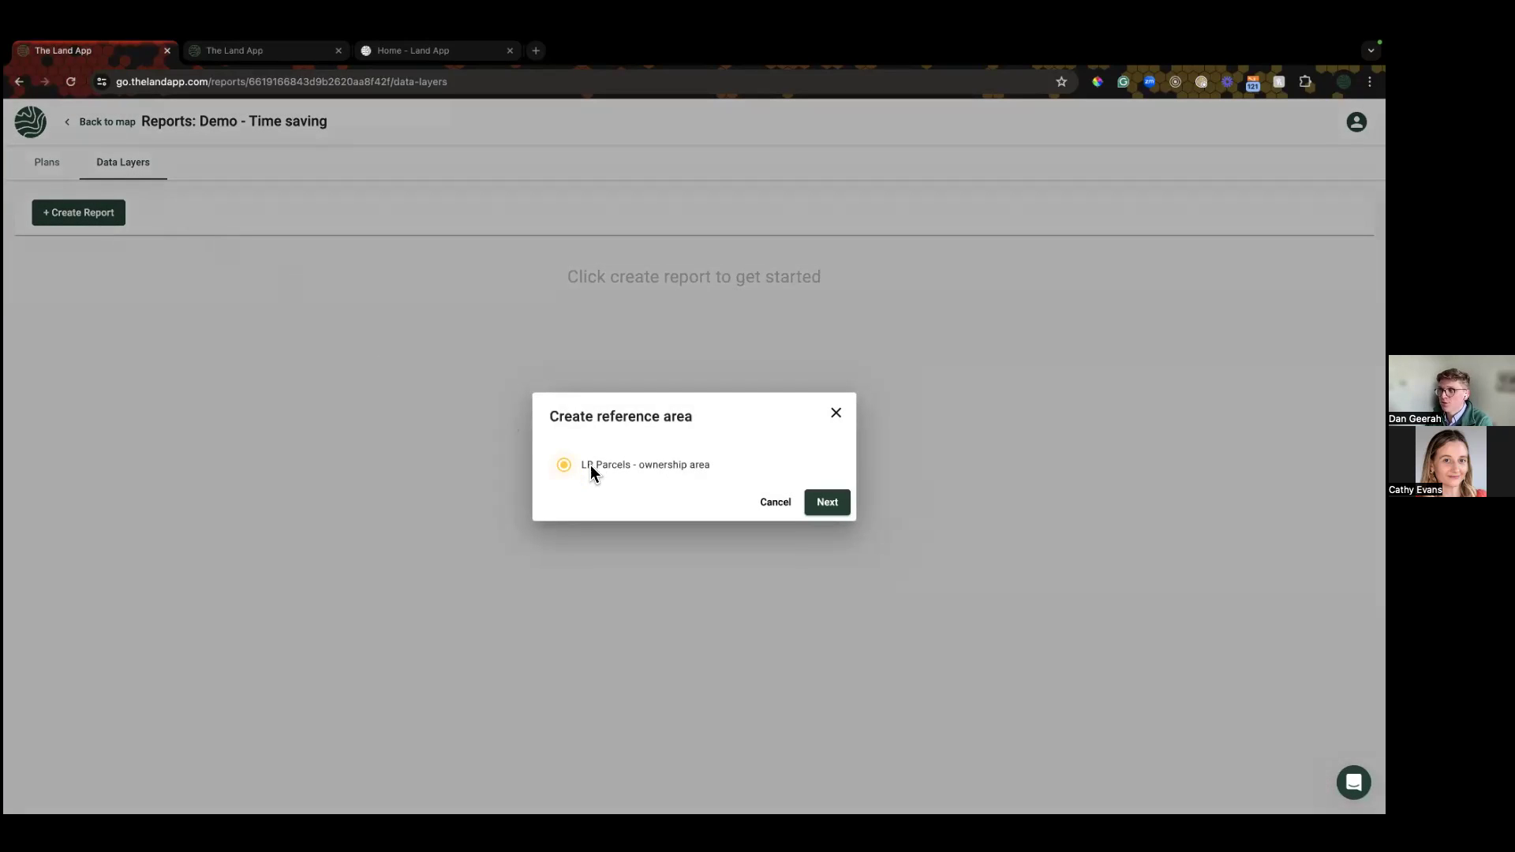
left_click(850, 504)
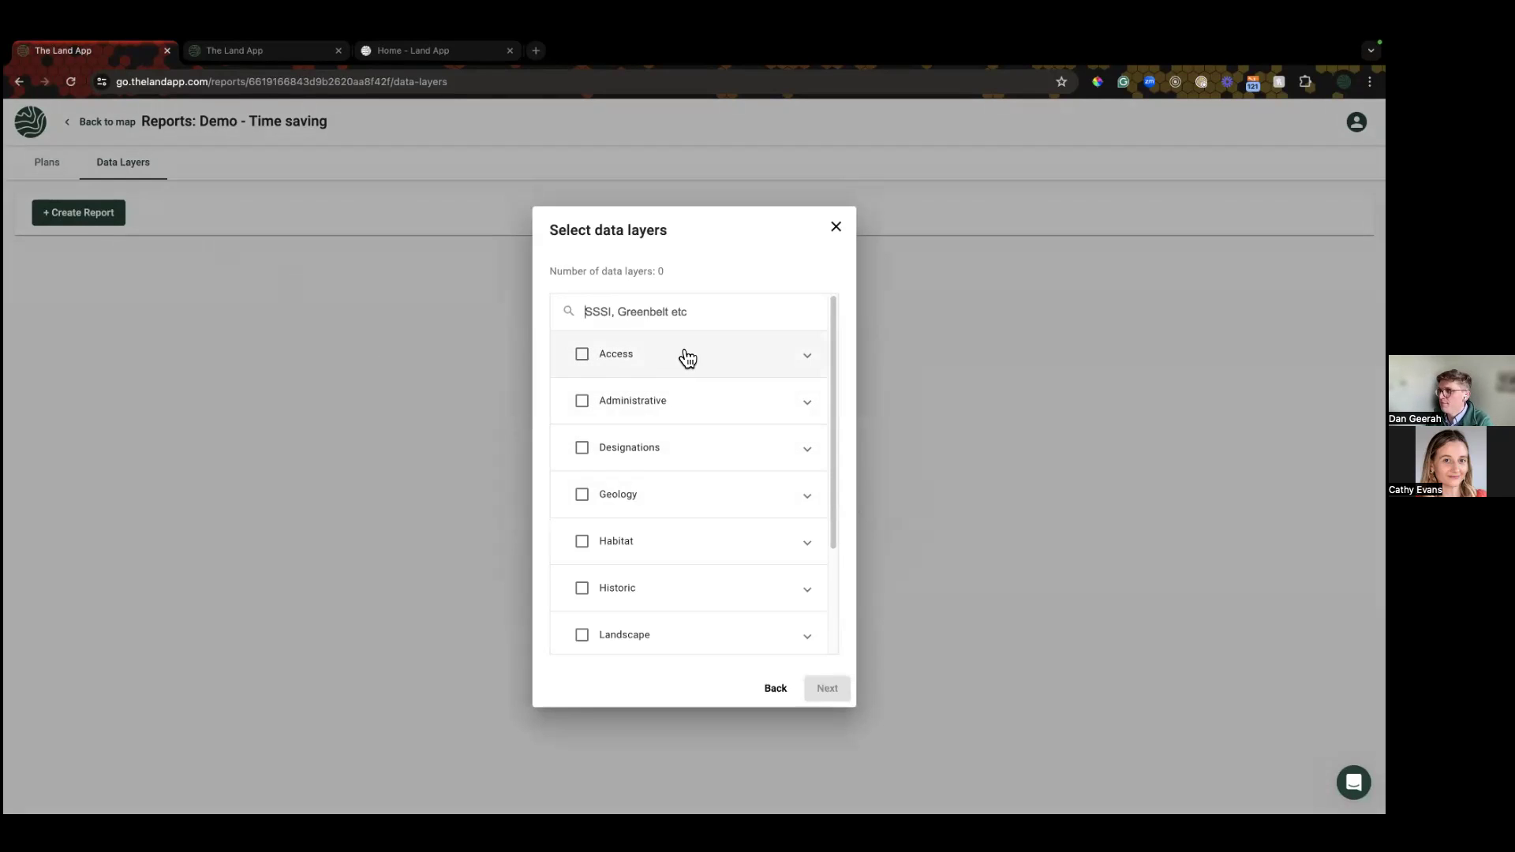
Step: Include the Access, Administrative, Designations, Habitat and Water layer categories in the report
left_click(740, 371)
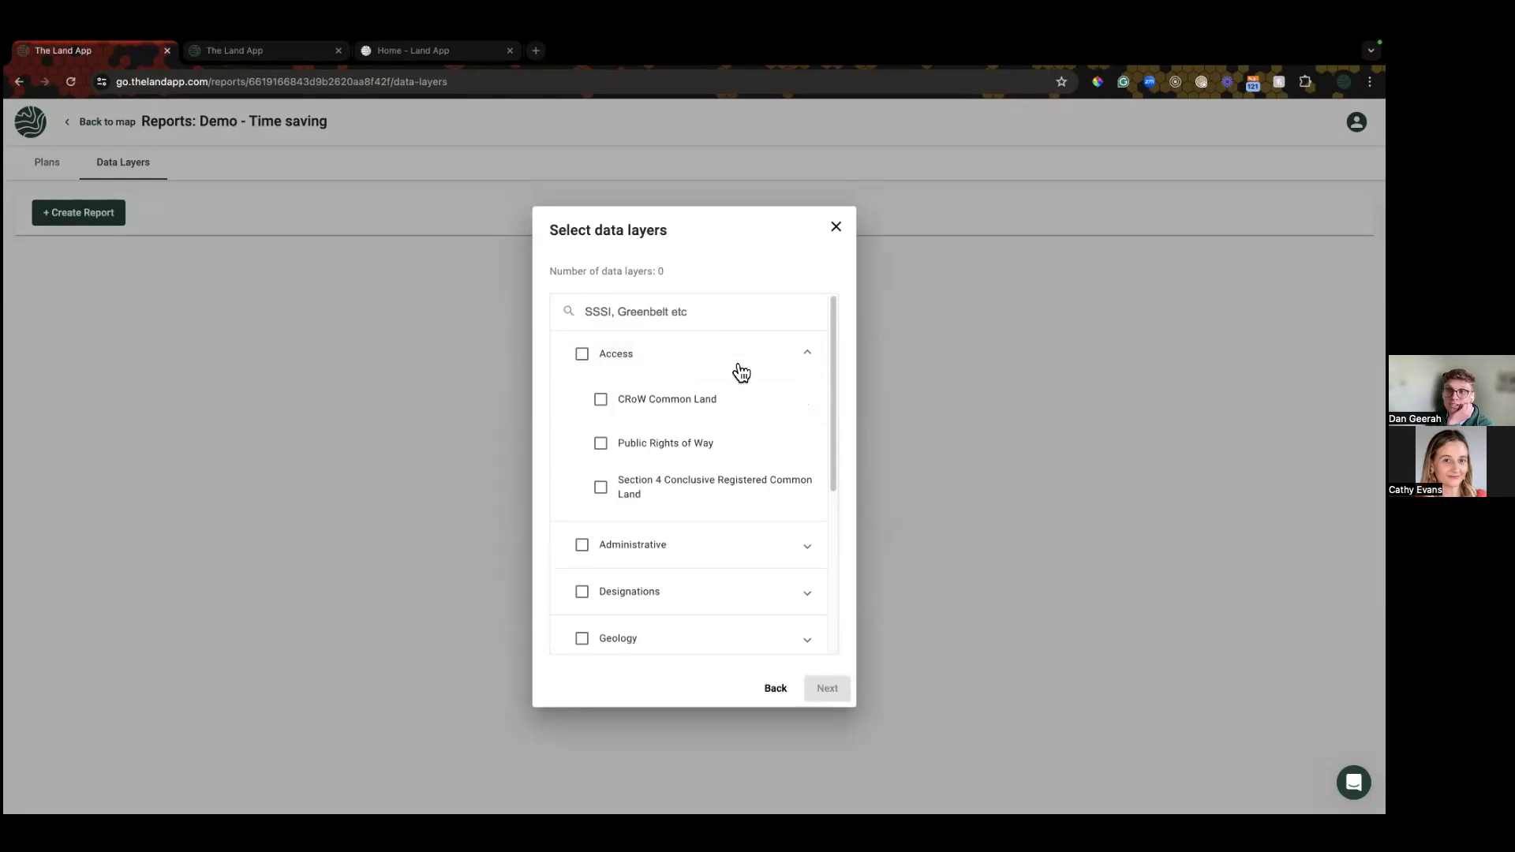
left_click(741, 373)
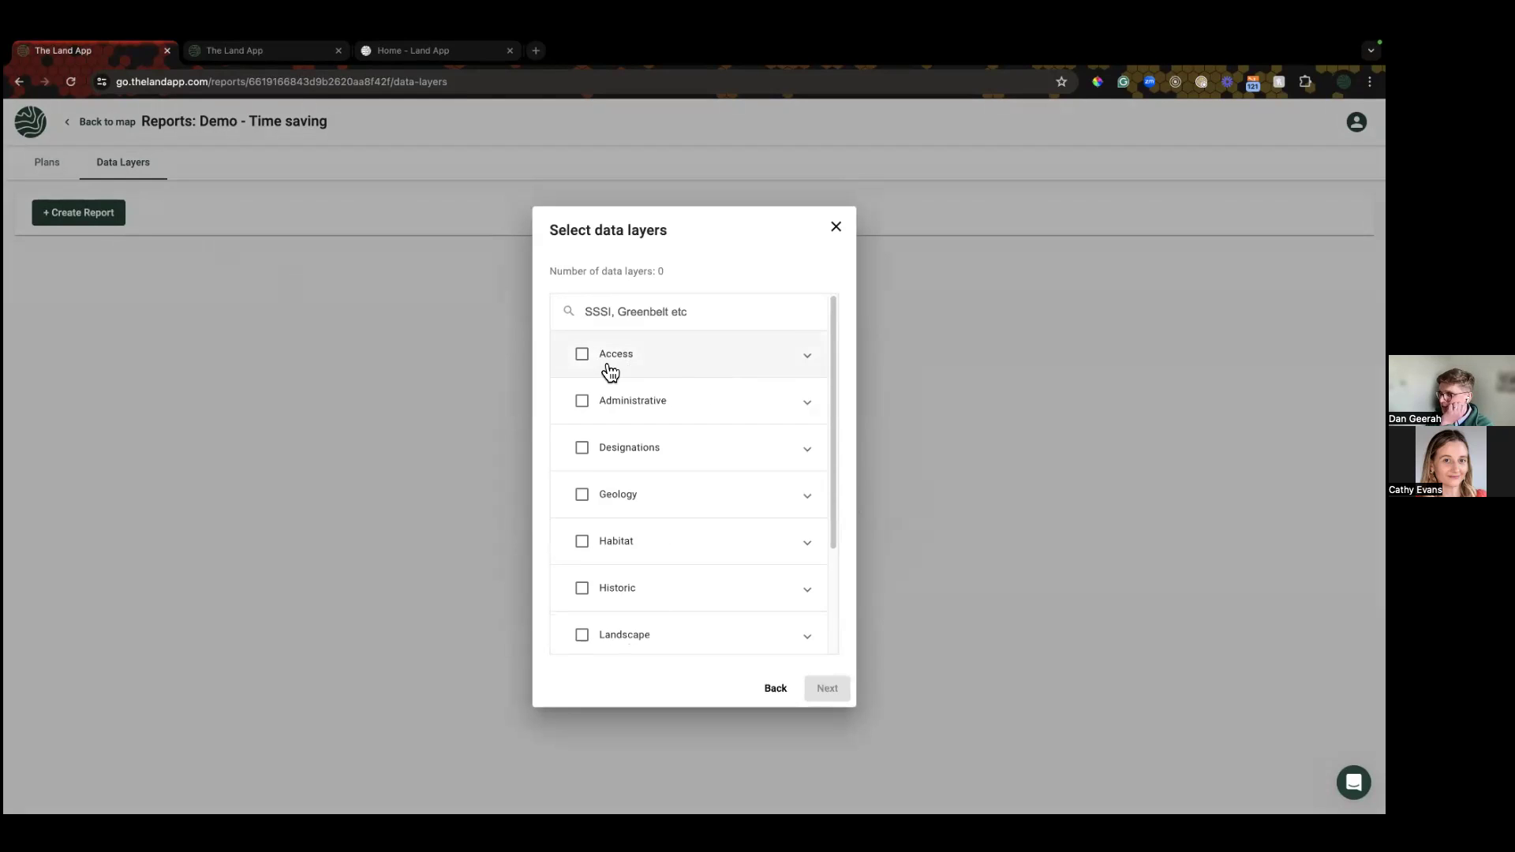
left_click(582, 355)
left_click(584, 411)
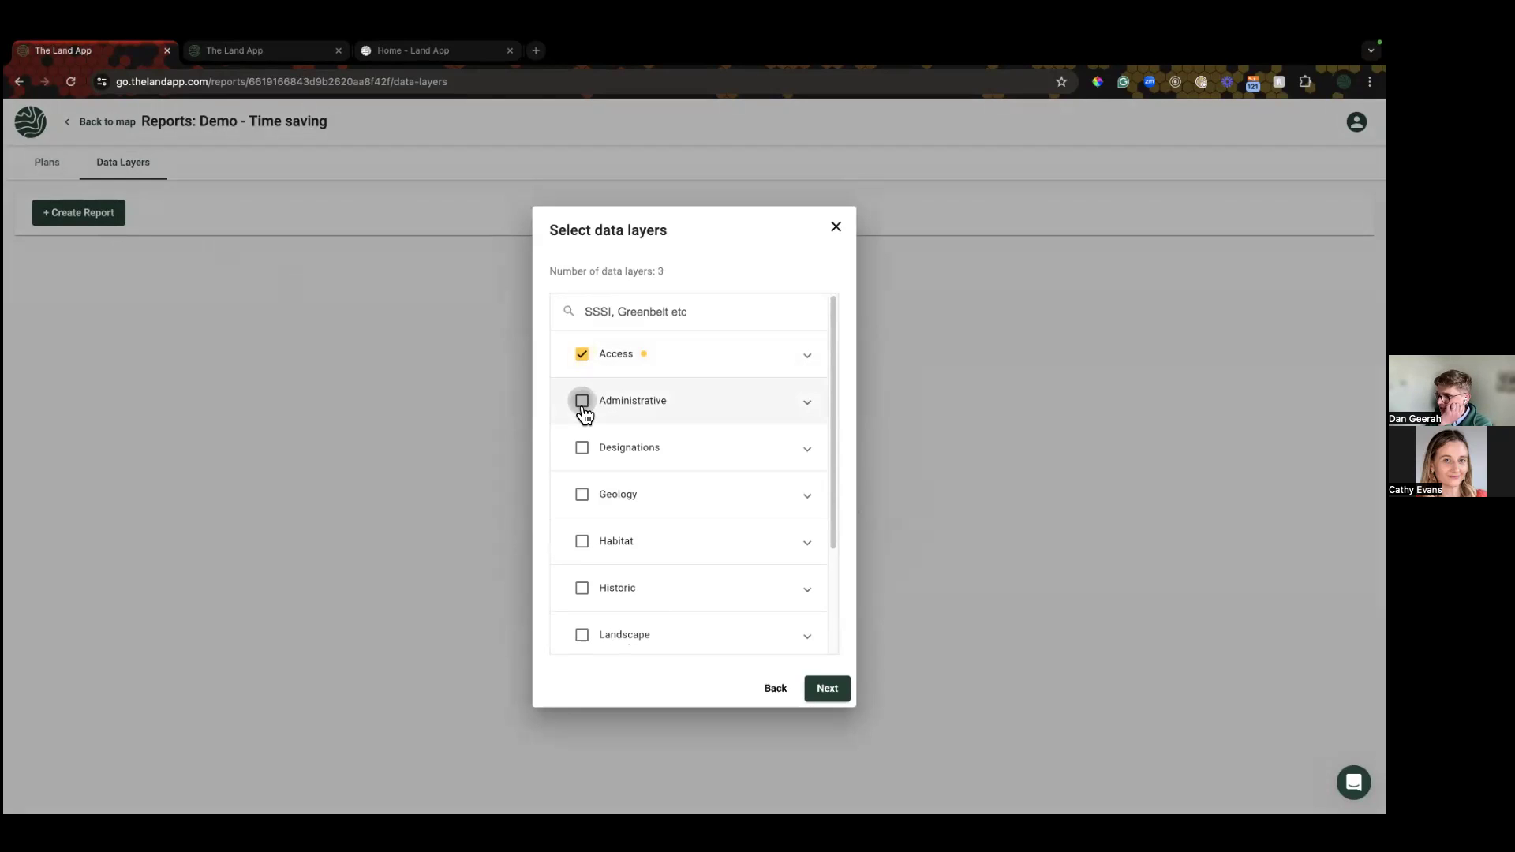
left_click(583, 454)
left_click(582, 541)
scroll(590, 522, "down", 3)
left_click(583, 629)
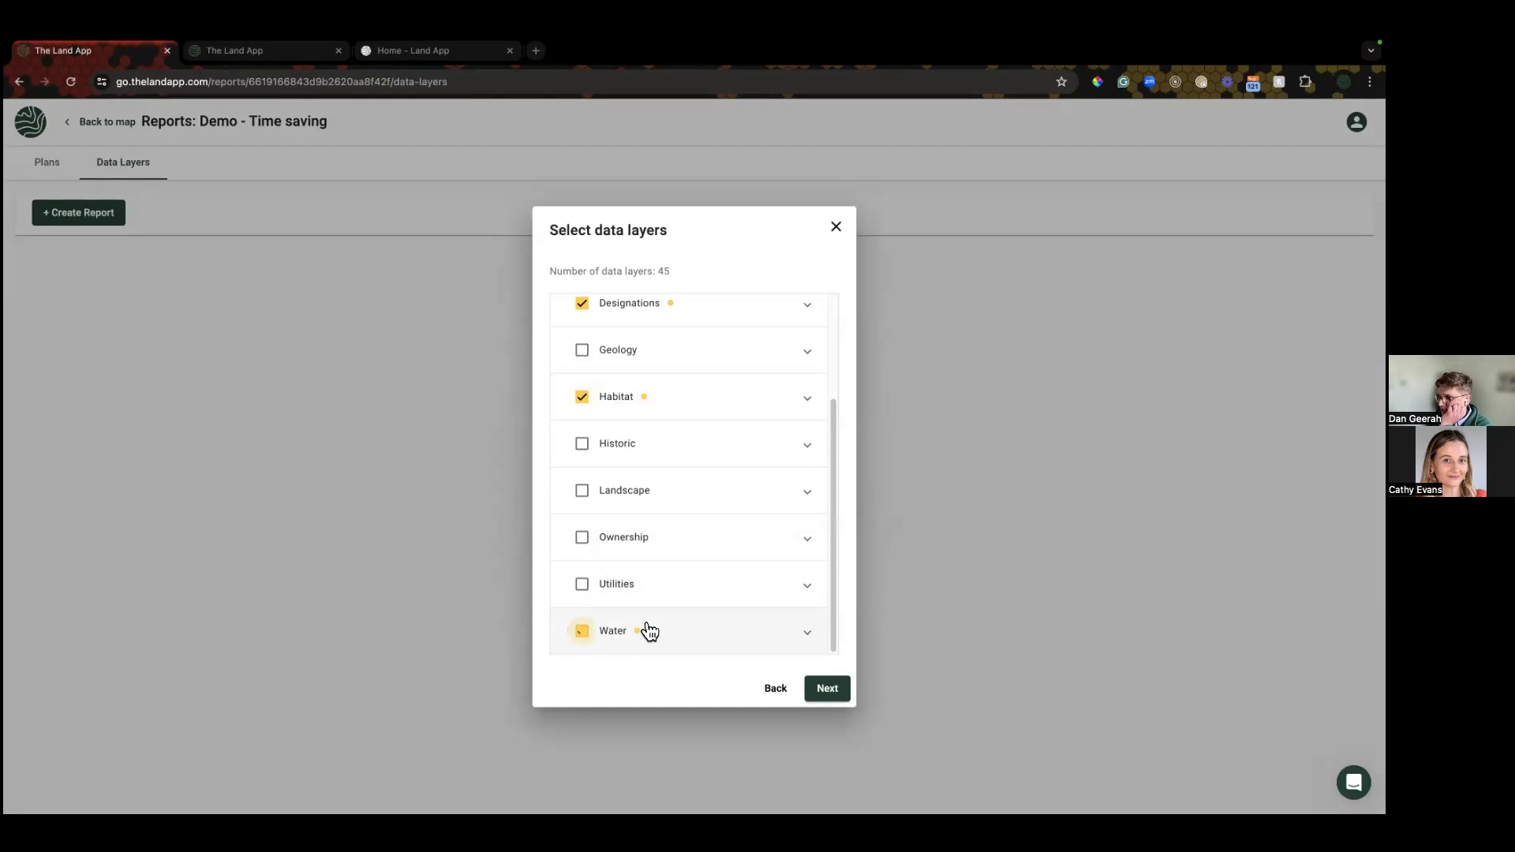
Step: Confirm 45 data layers are selected, name the report 'Demo Report', and generate it
left_click(830, 692)
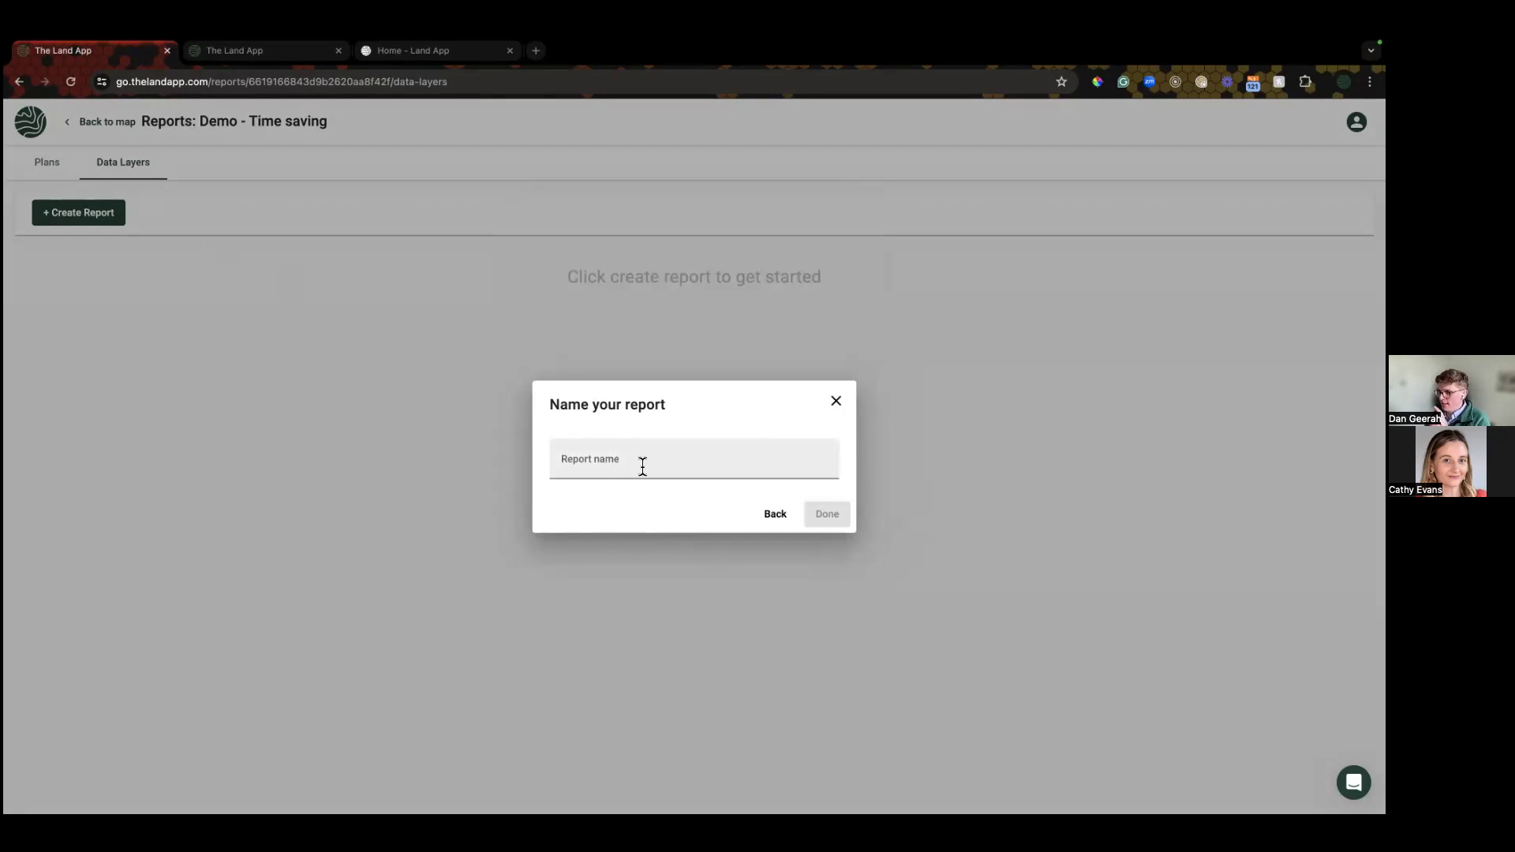
left_click(677, 460)
left_click(763, 516)
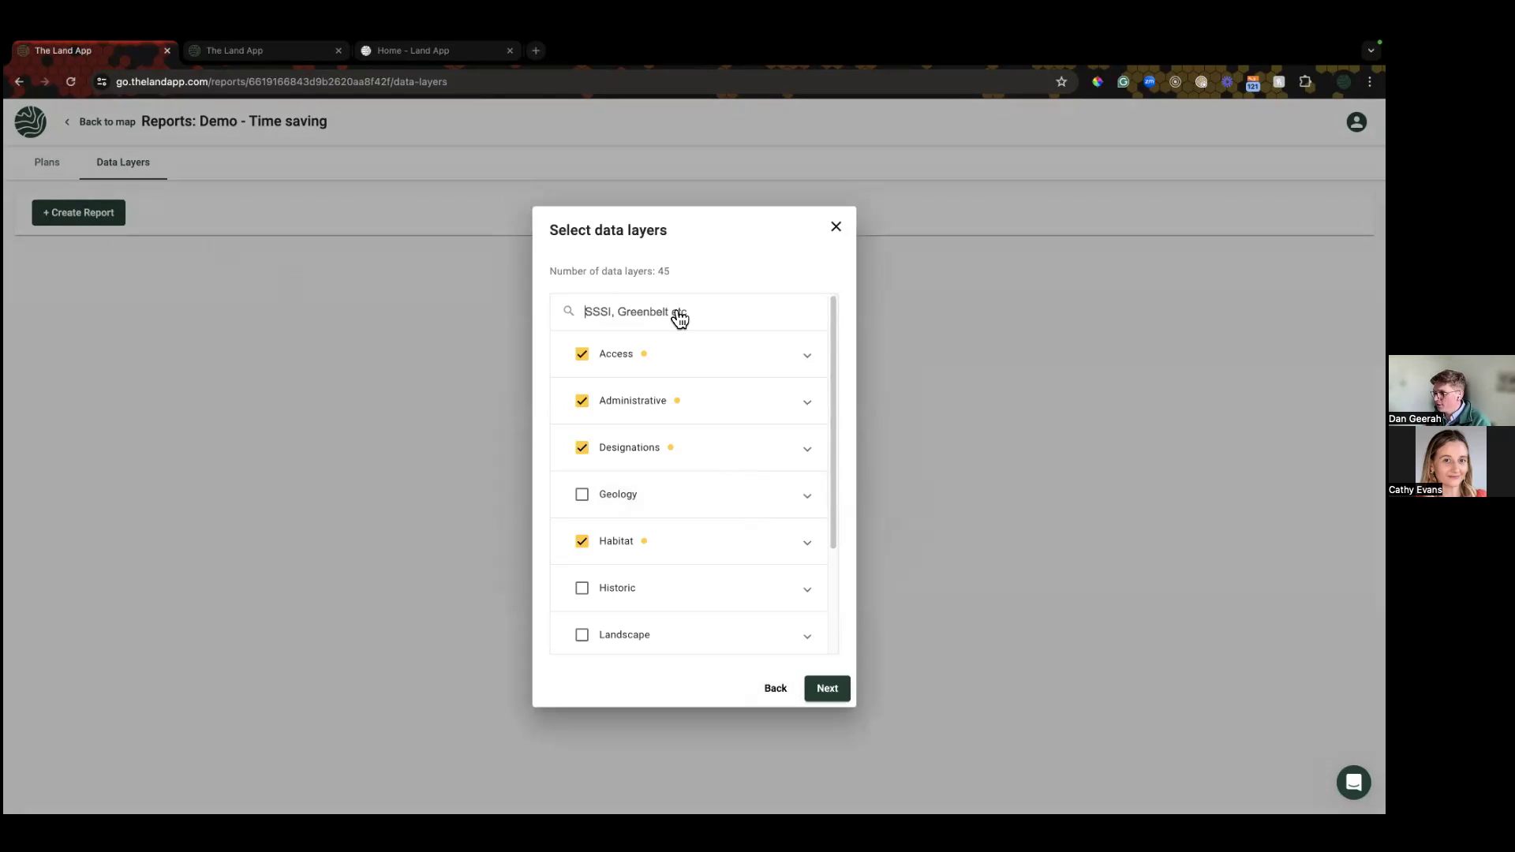
left_click_drag(696, 272, 547, 273)
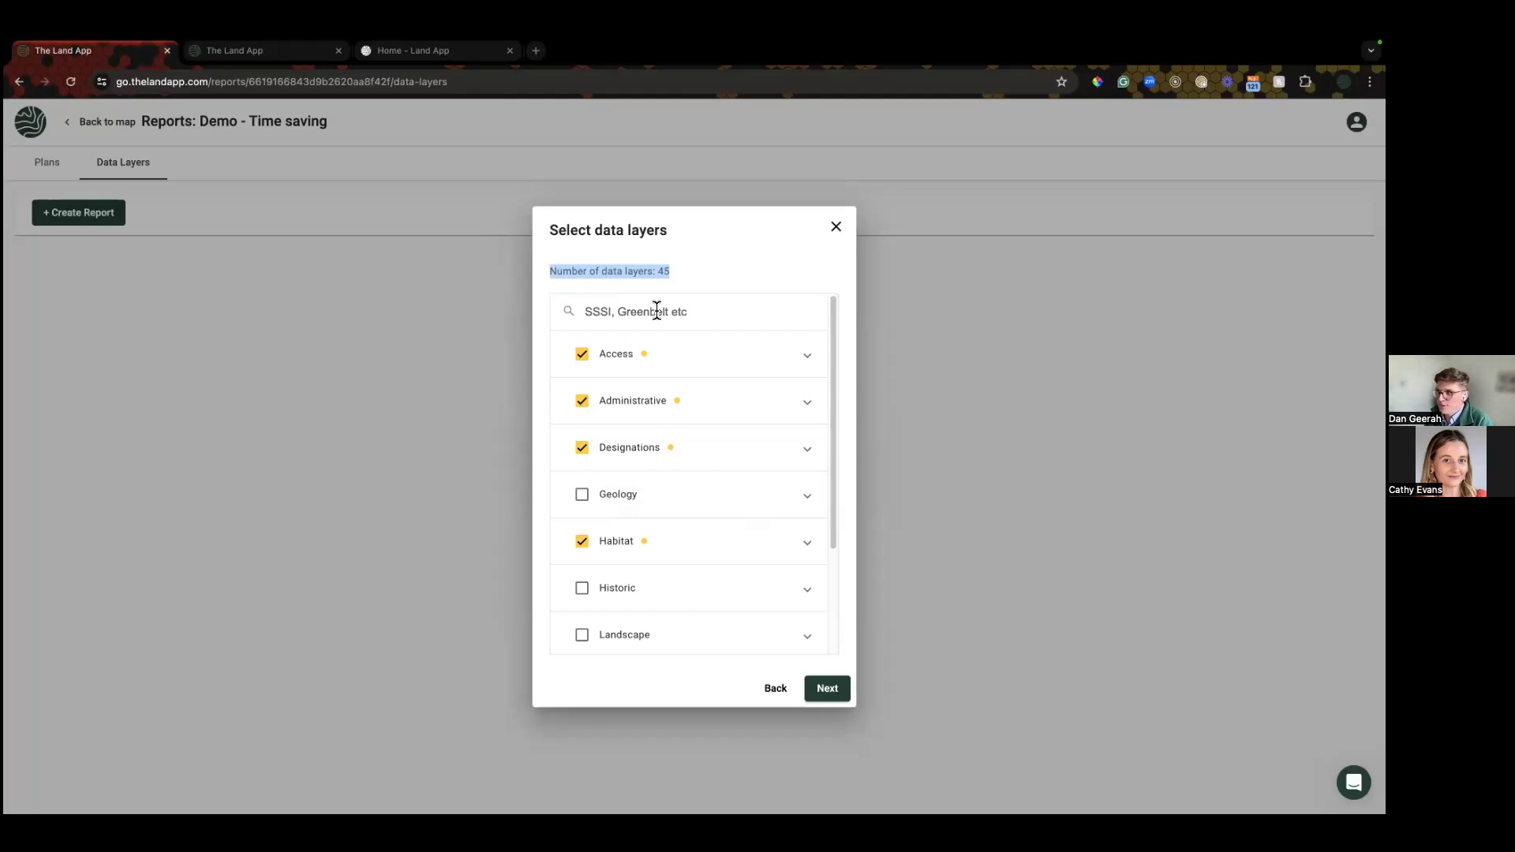
left_click(827, 689)
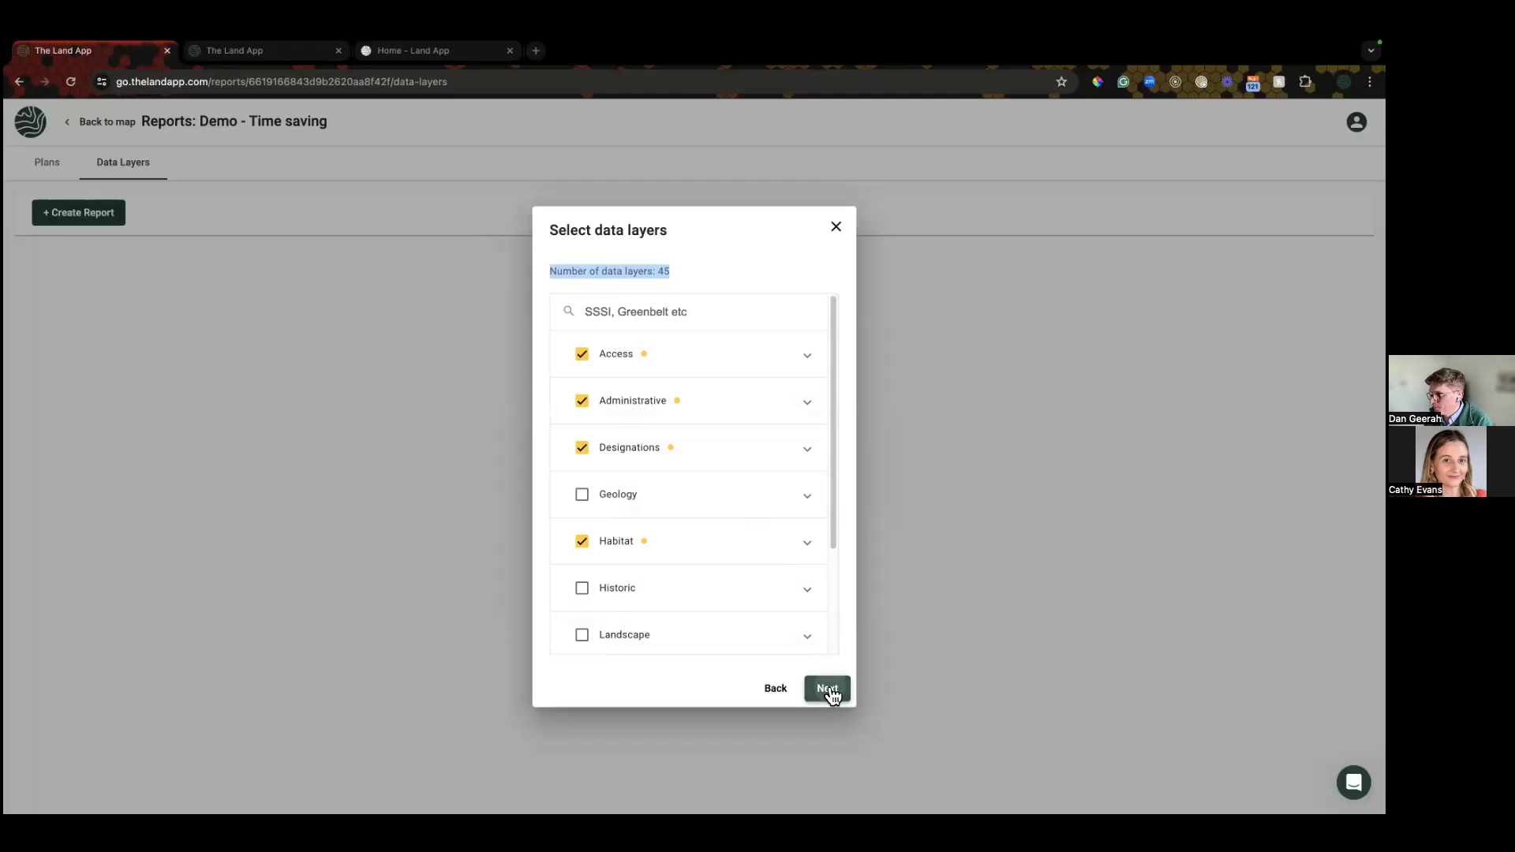
left_click(679, 461)
type("Demo Report")
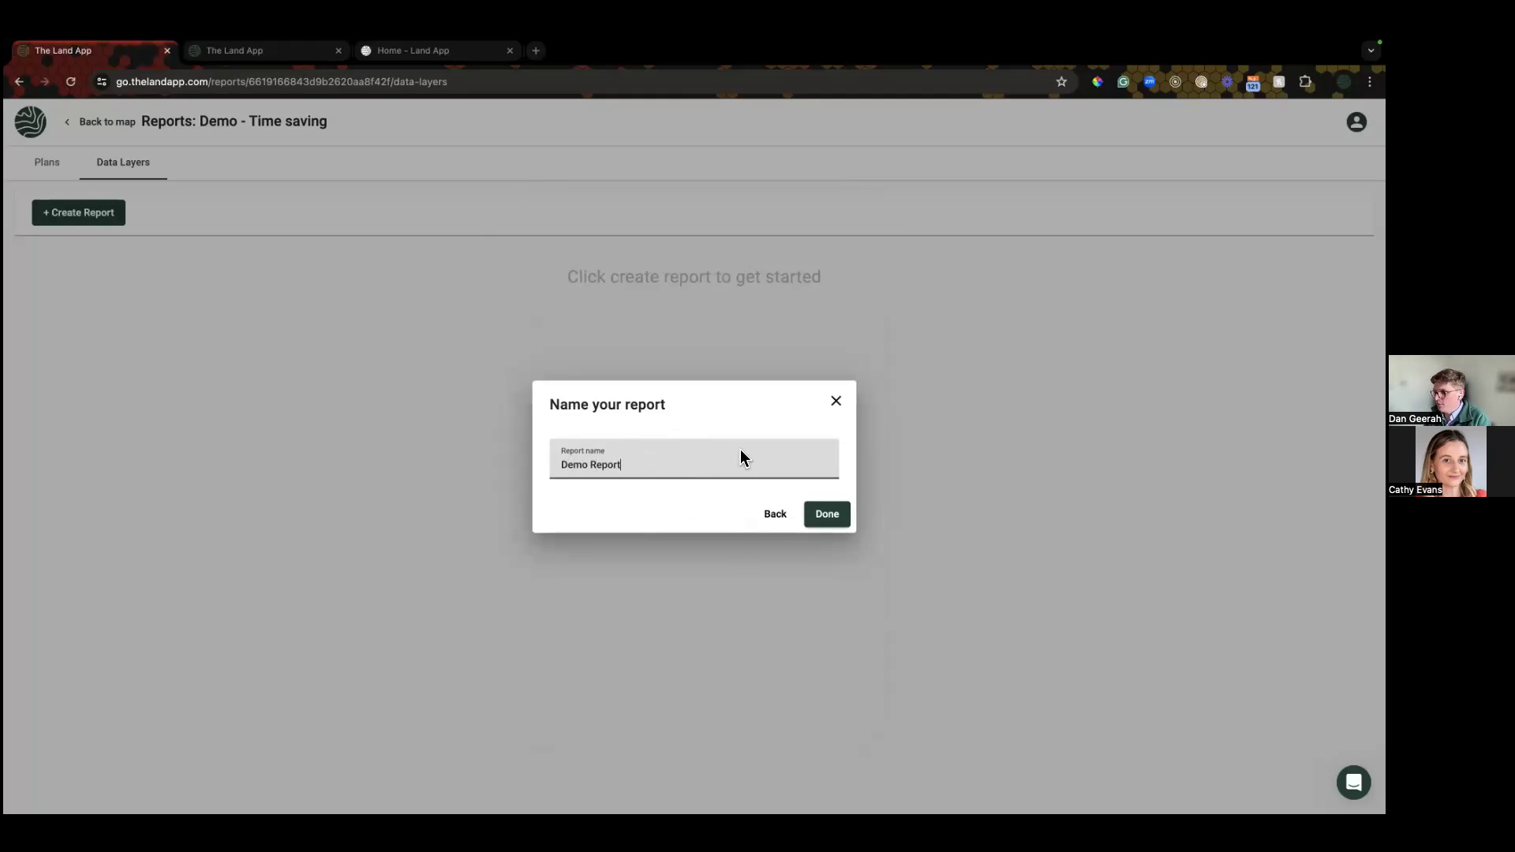
left_click(829, 514)
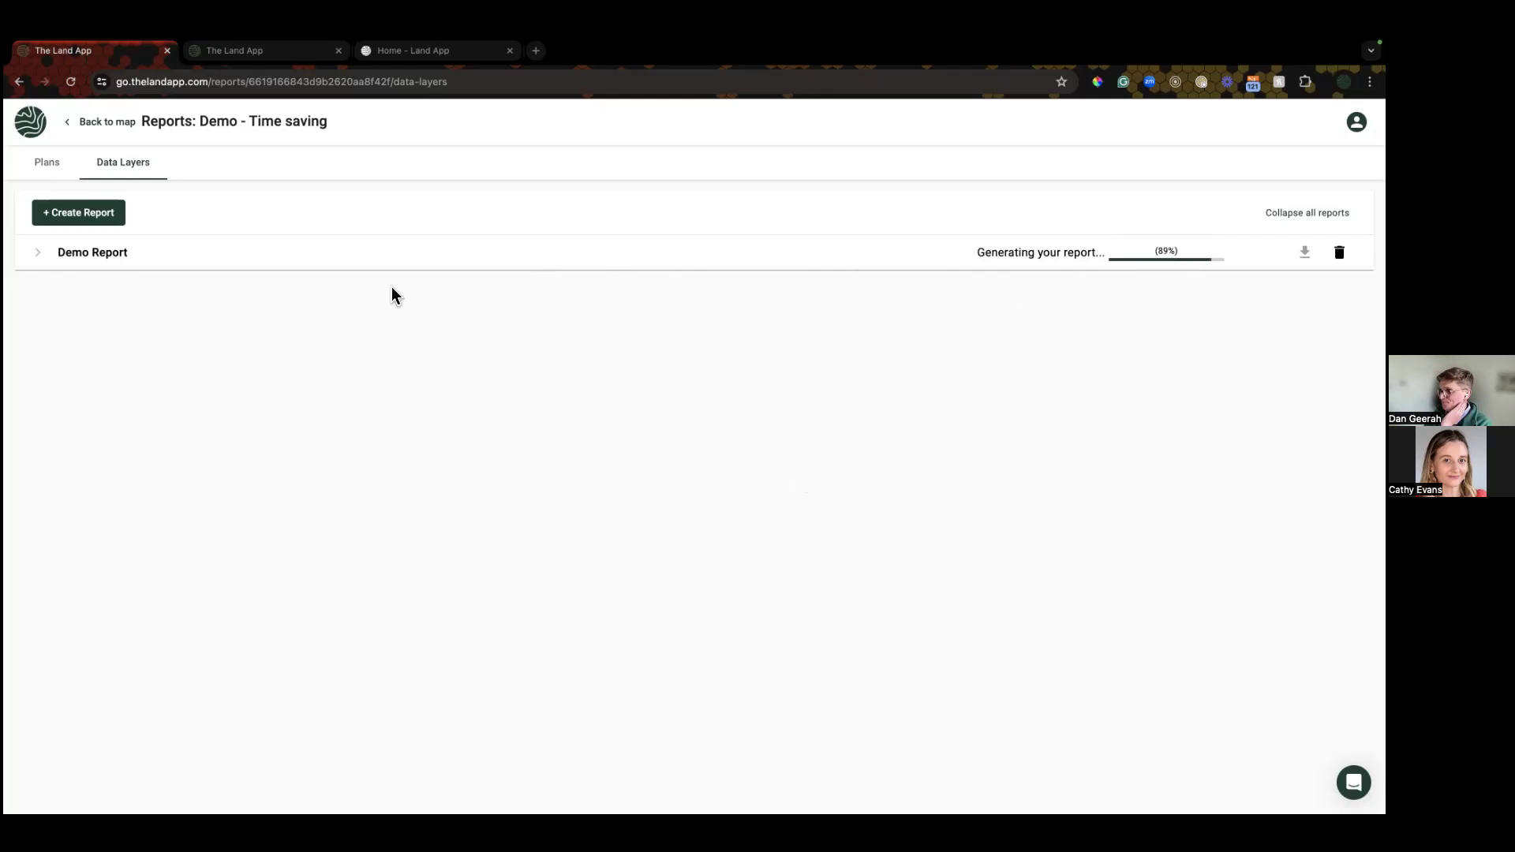
Step: Expand the finished Demo Report to see 483.61 ha total area and 45 data layers' results
left_click(163, 262)
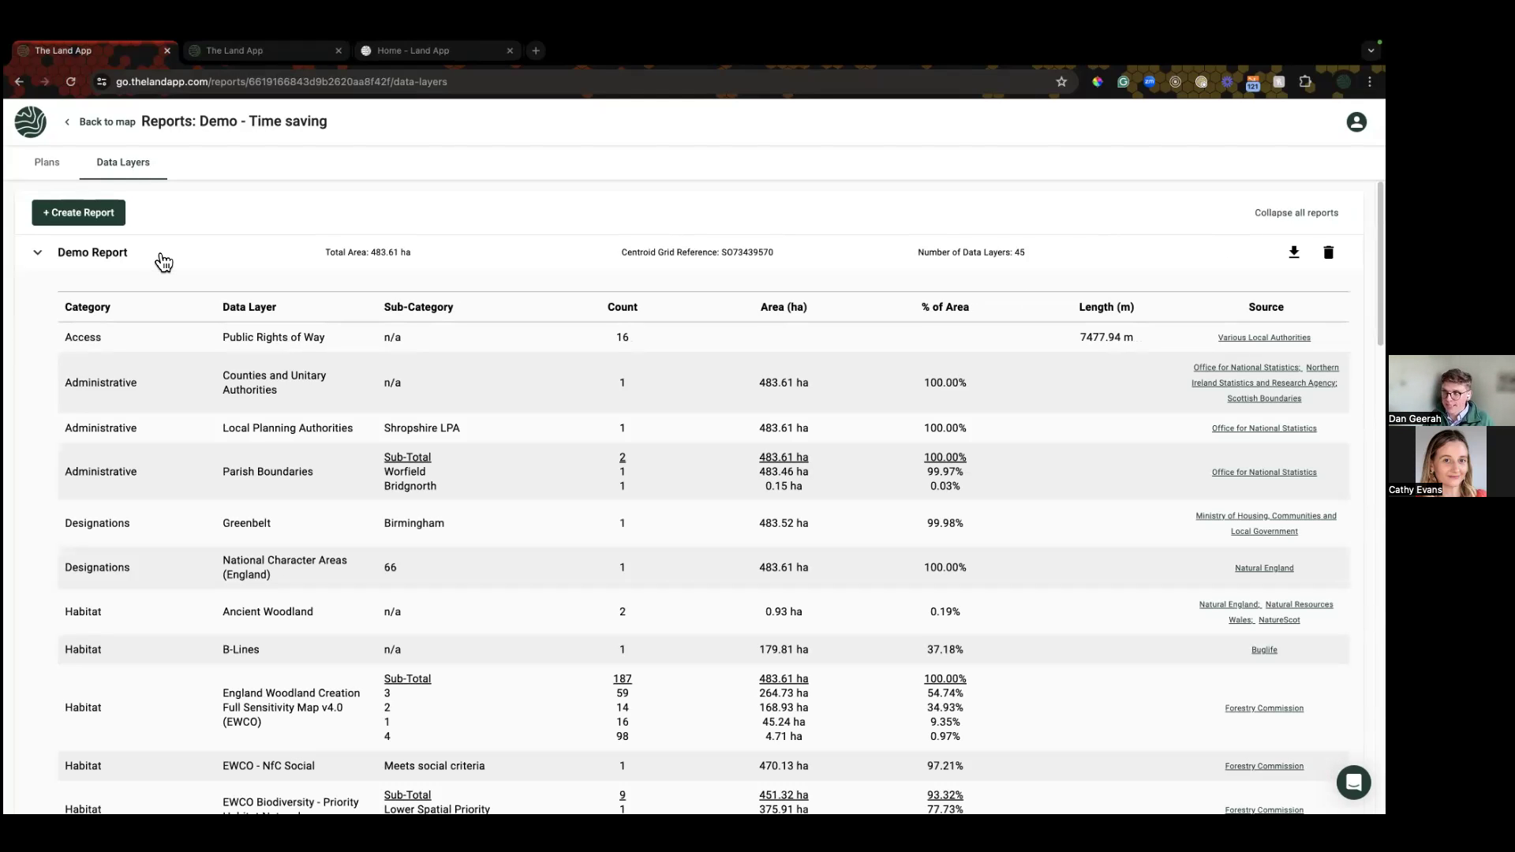
scroll(1052, 355, "down", 1)
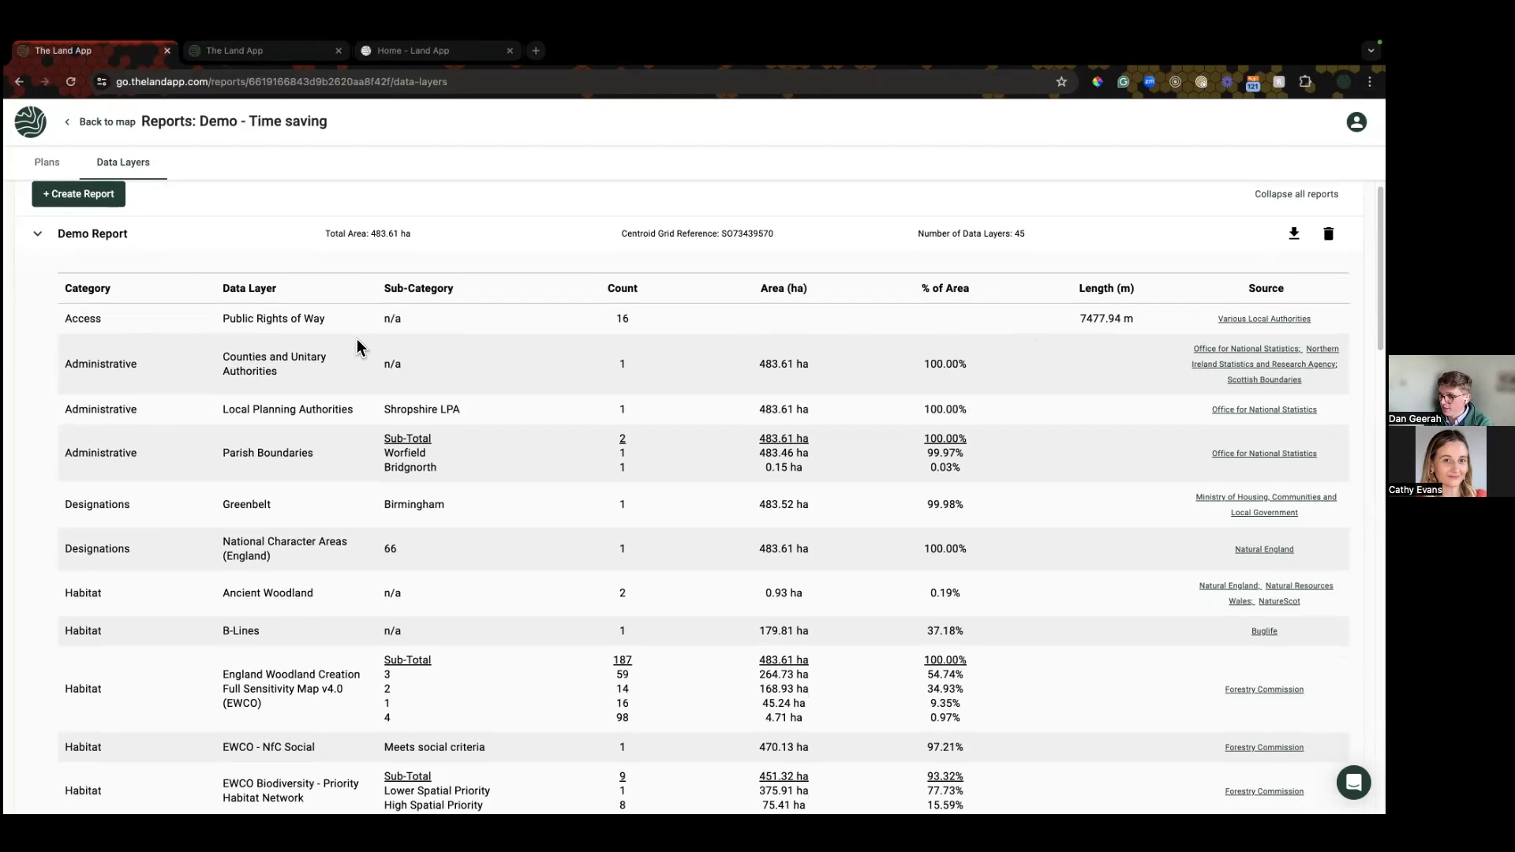
scroll(359, 347, "down", 1)
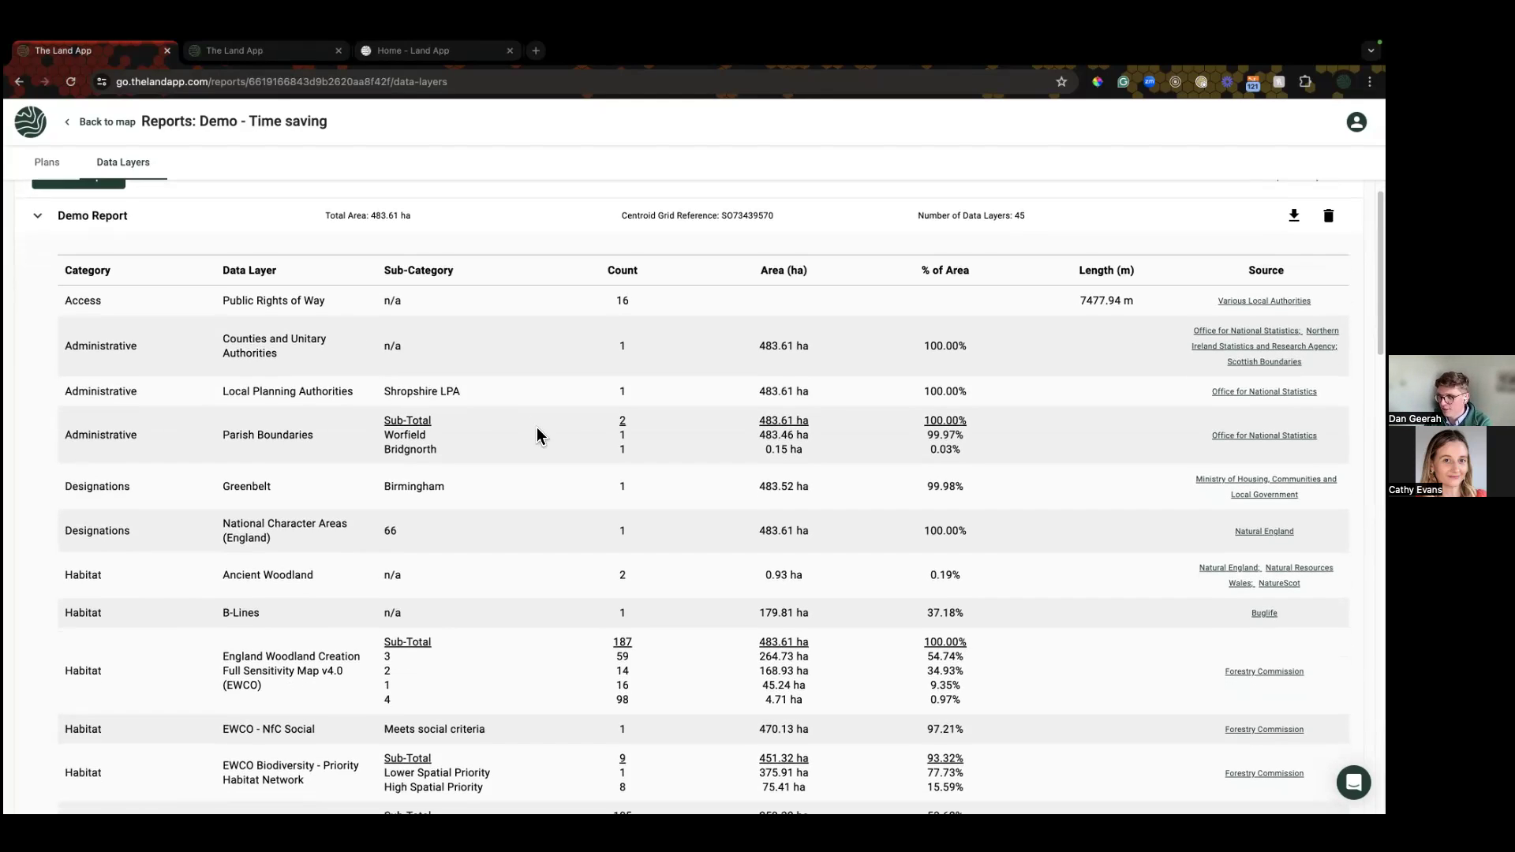
scroll(422, 509, "down", 5)
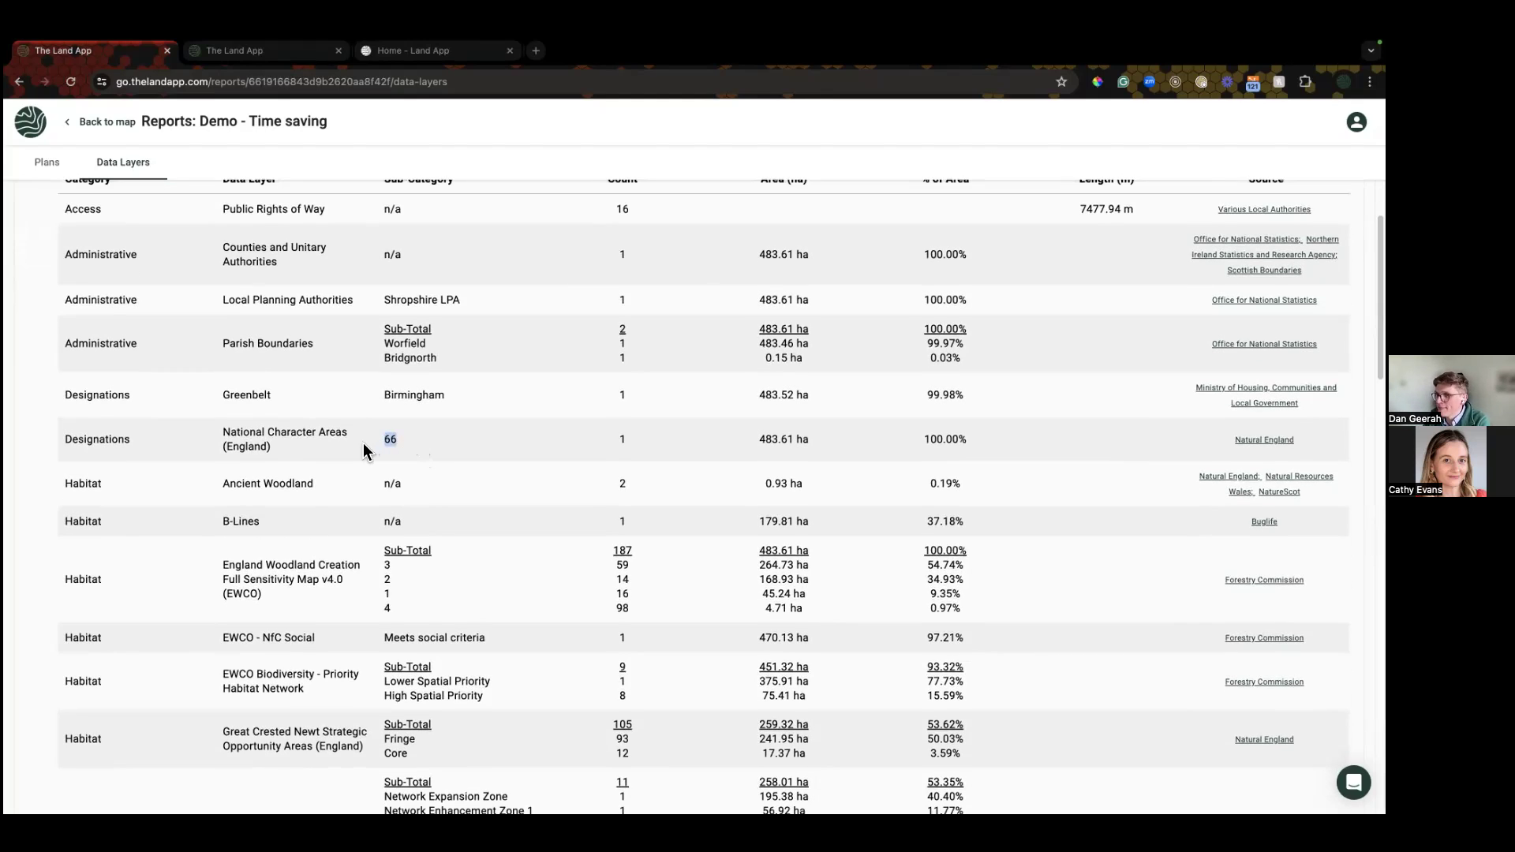
scroll(363, 445, "down", 5)
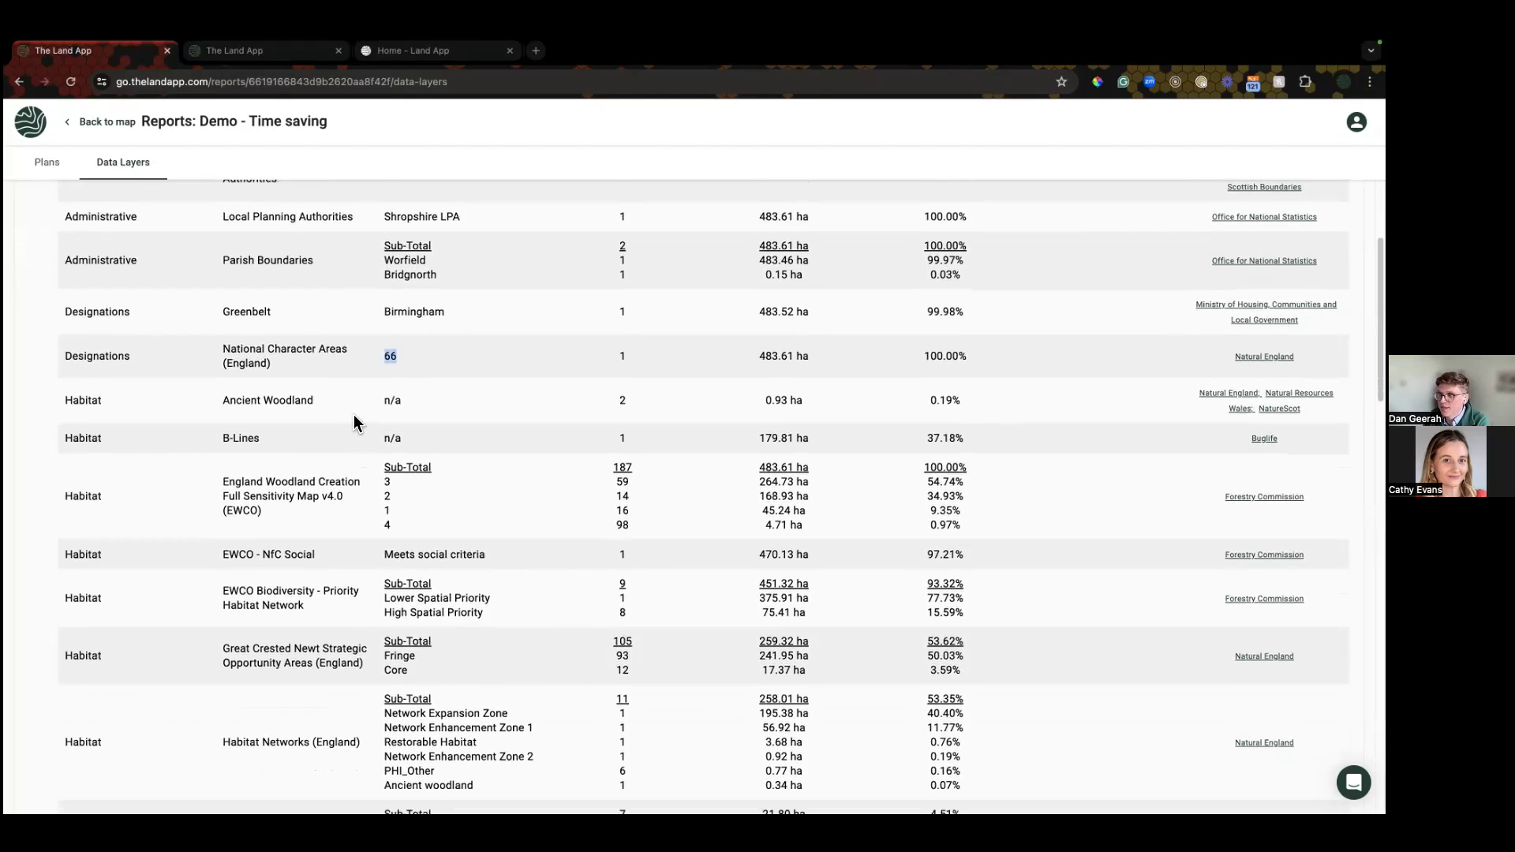
scroll(355, 418, "down", 1)
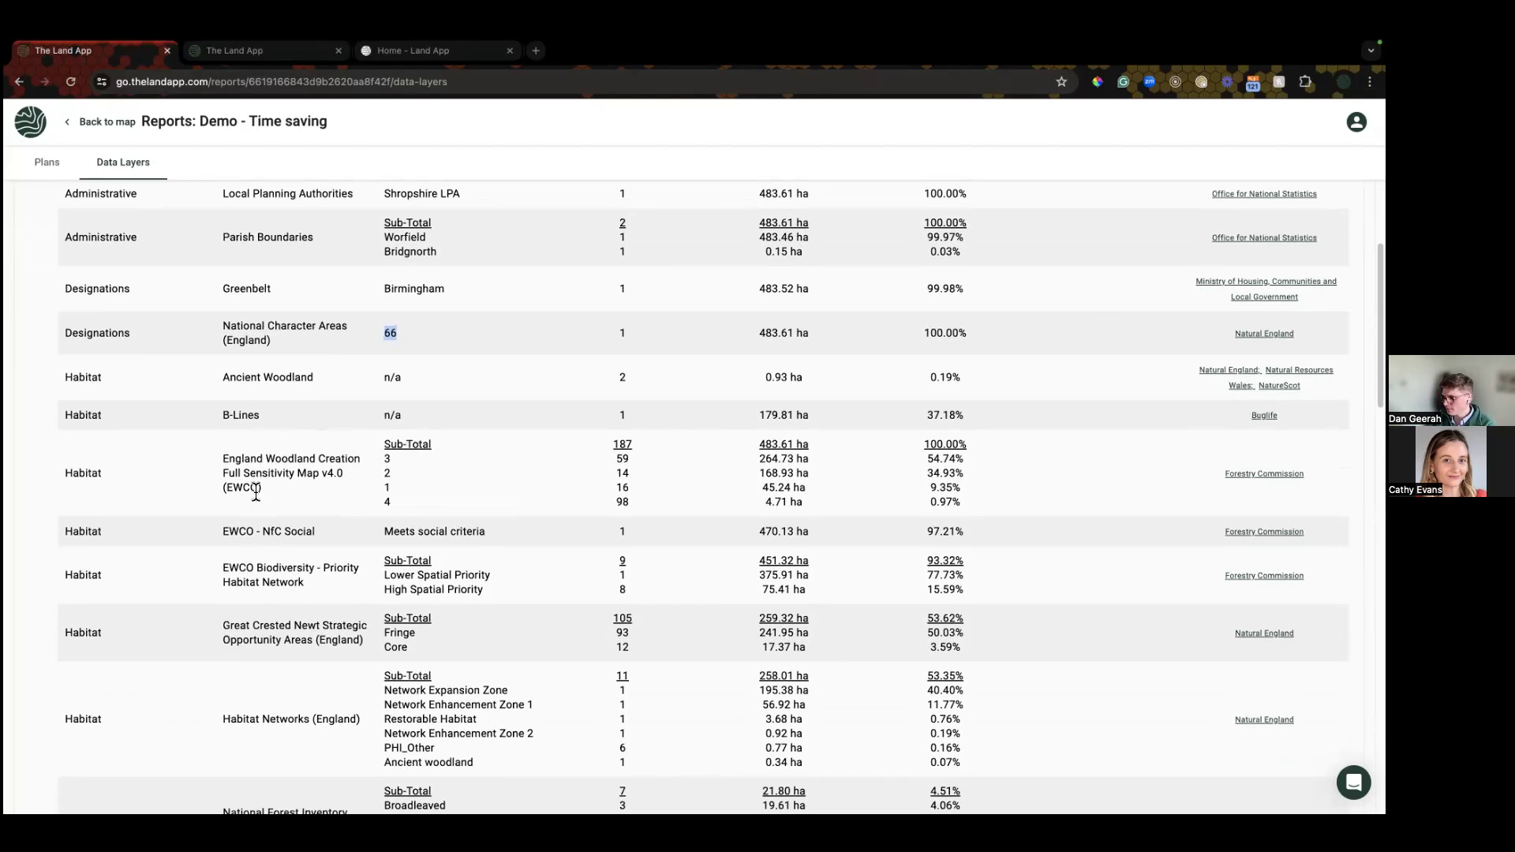
scroll(244, 456, "down", 1)
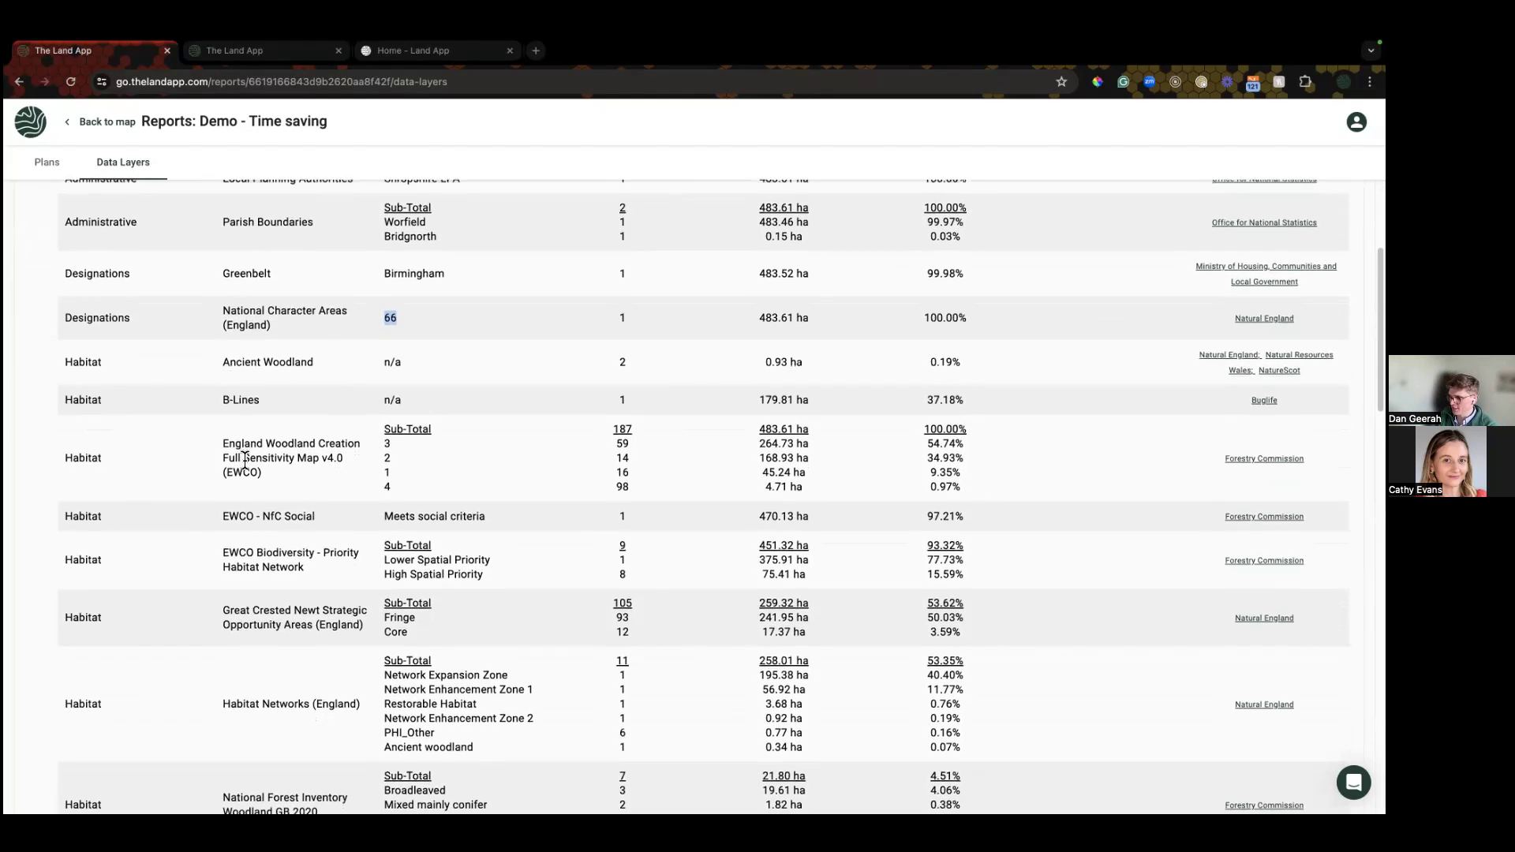
scroll(242, 462, "down", 1)
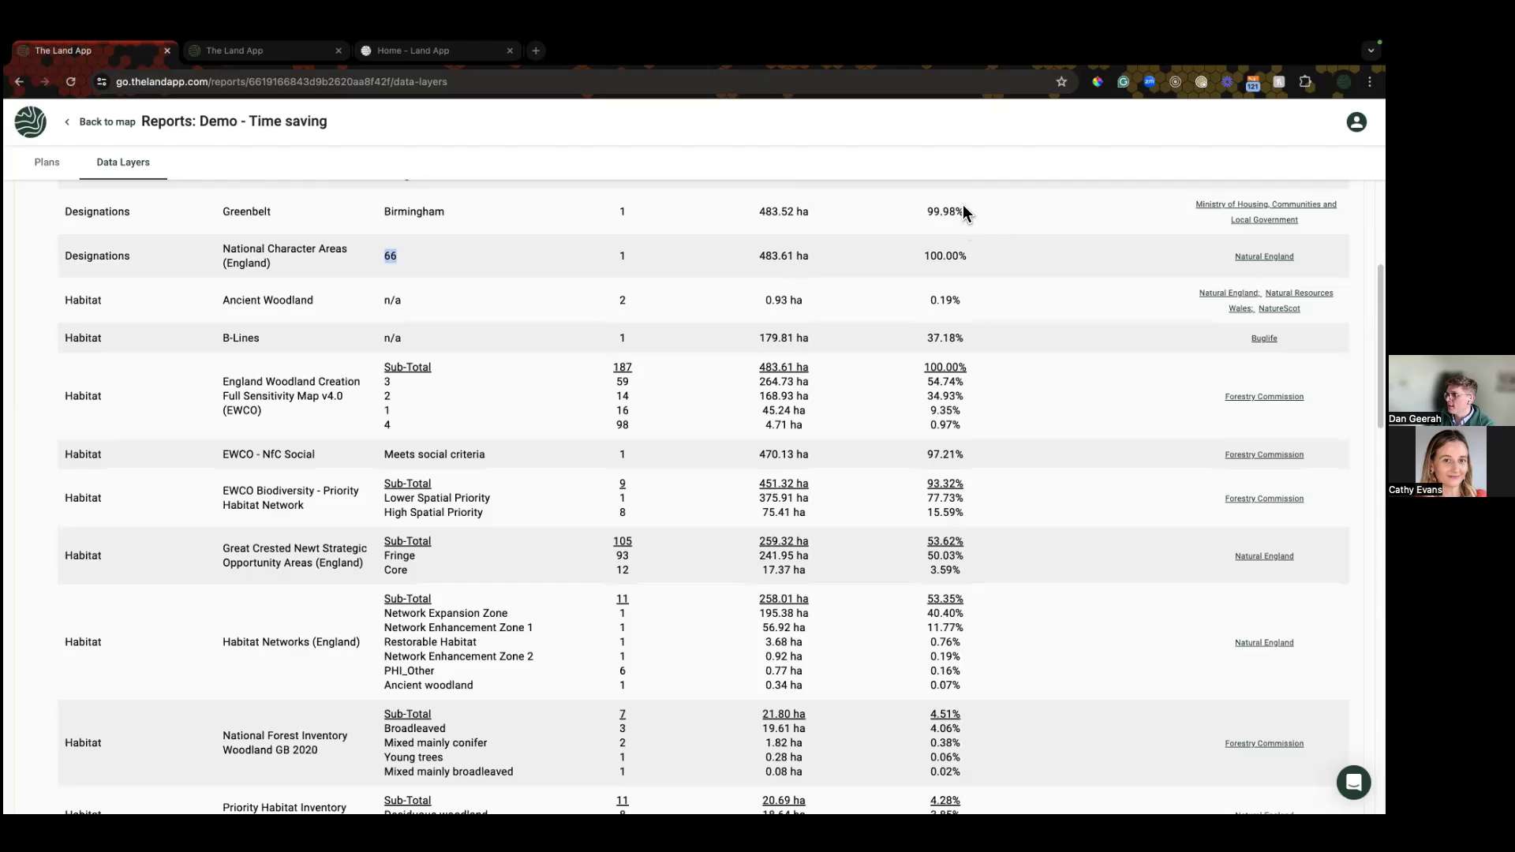
scroll(647, 309, "up", 2)
scroll(647, 303, "up", 5)
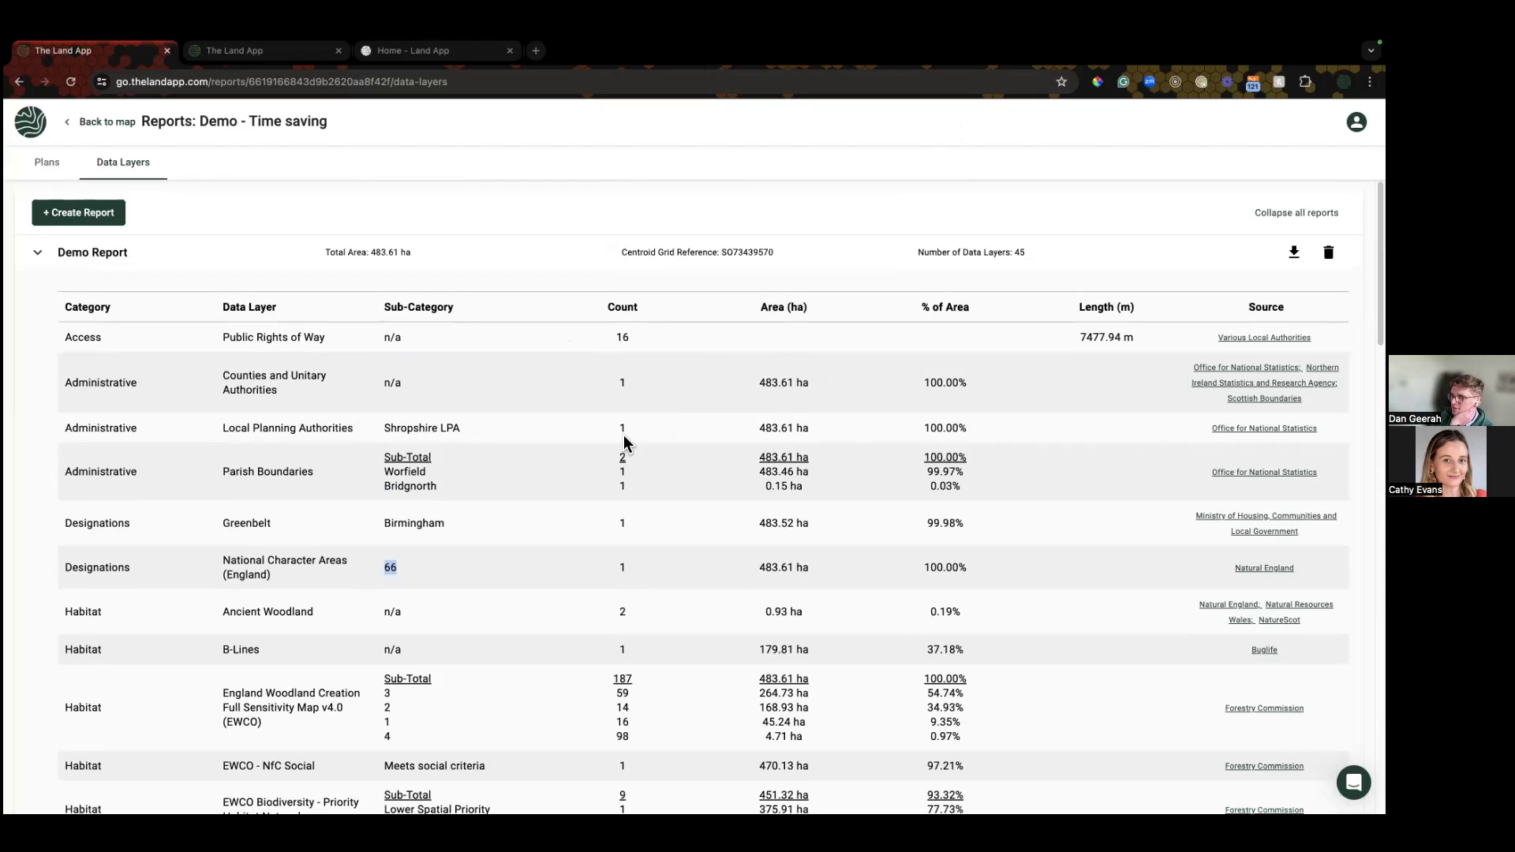
Step: Scroll to the EWCO rows and highlight the sensitivity values 3, 2, 1, 4 and biodiversity priority levels
scroll(394, 427, "down", 1)
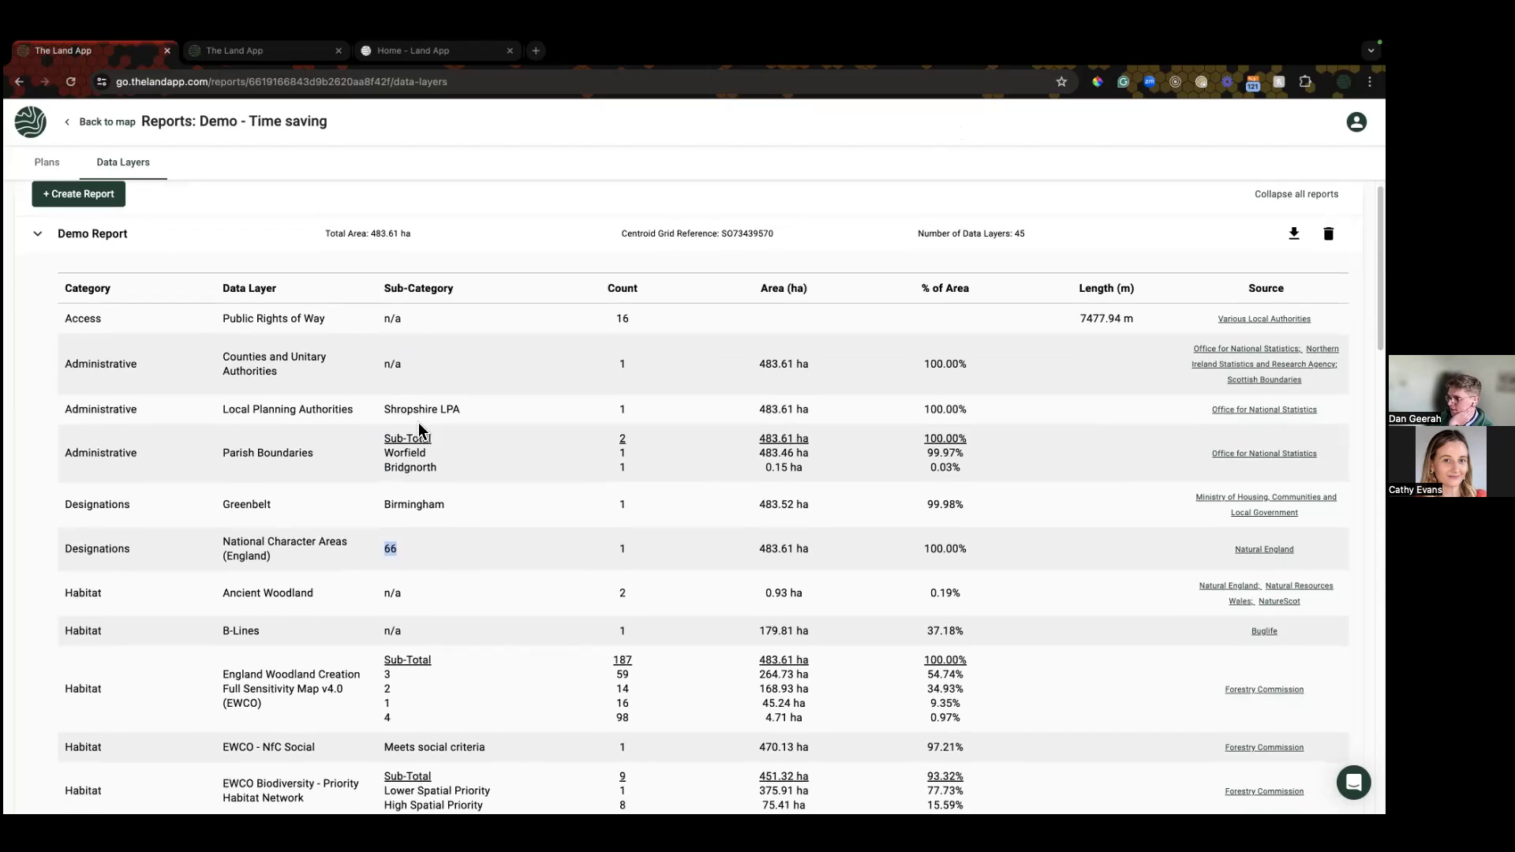
scroll(369, 415, "down", 1)
scroll(473, 417, "down", 5)
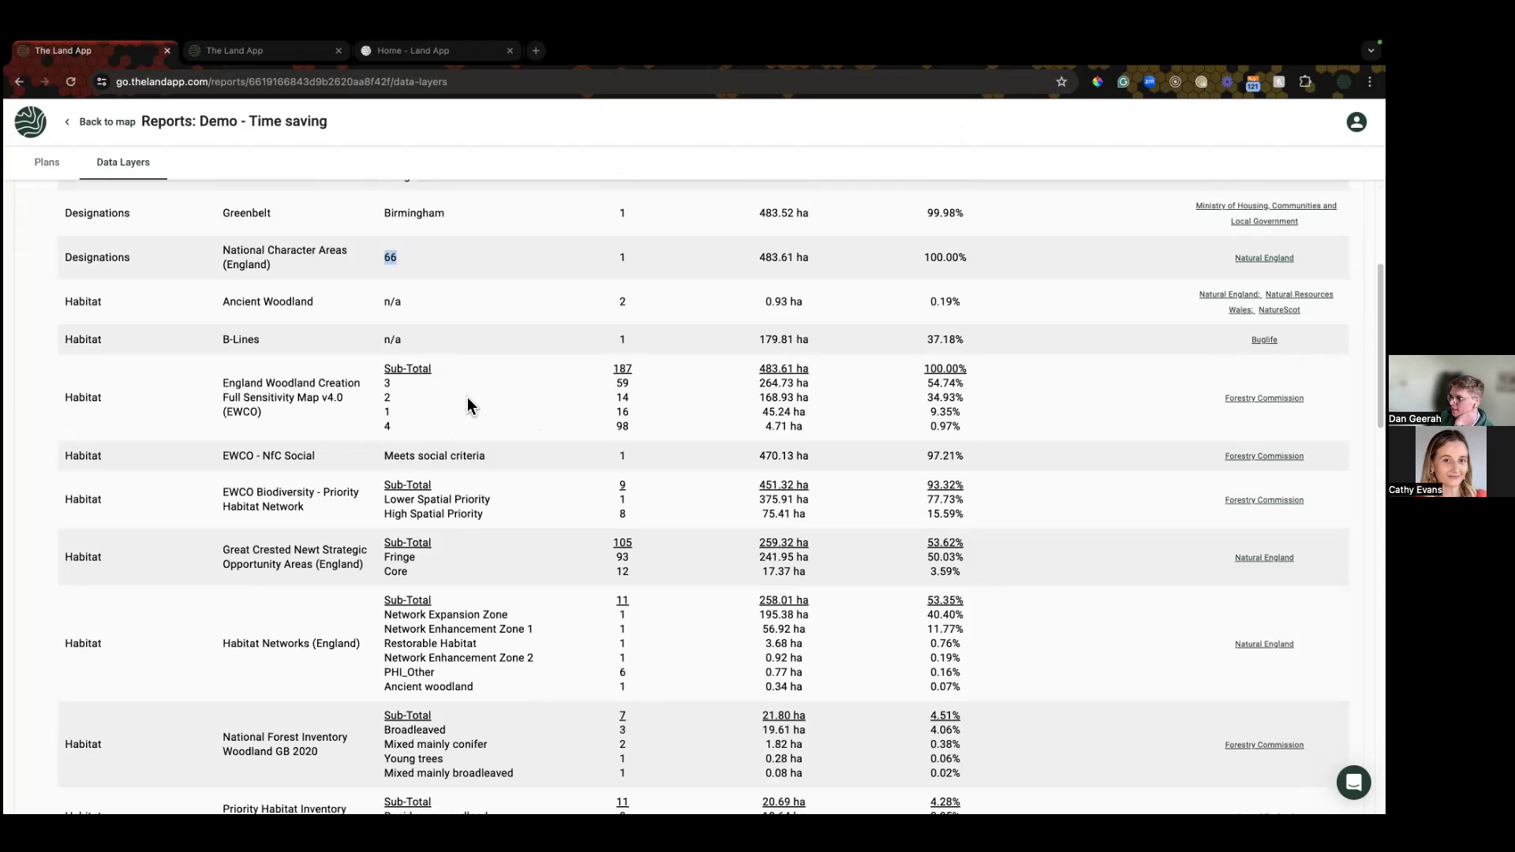
left_click_drag(391, 426, 385, 378)
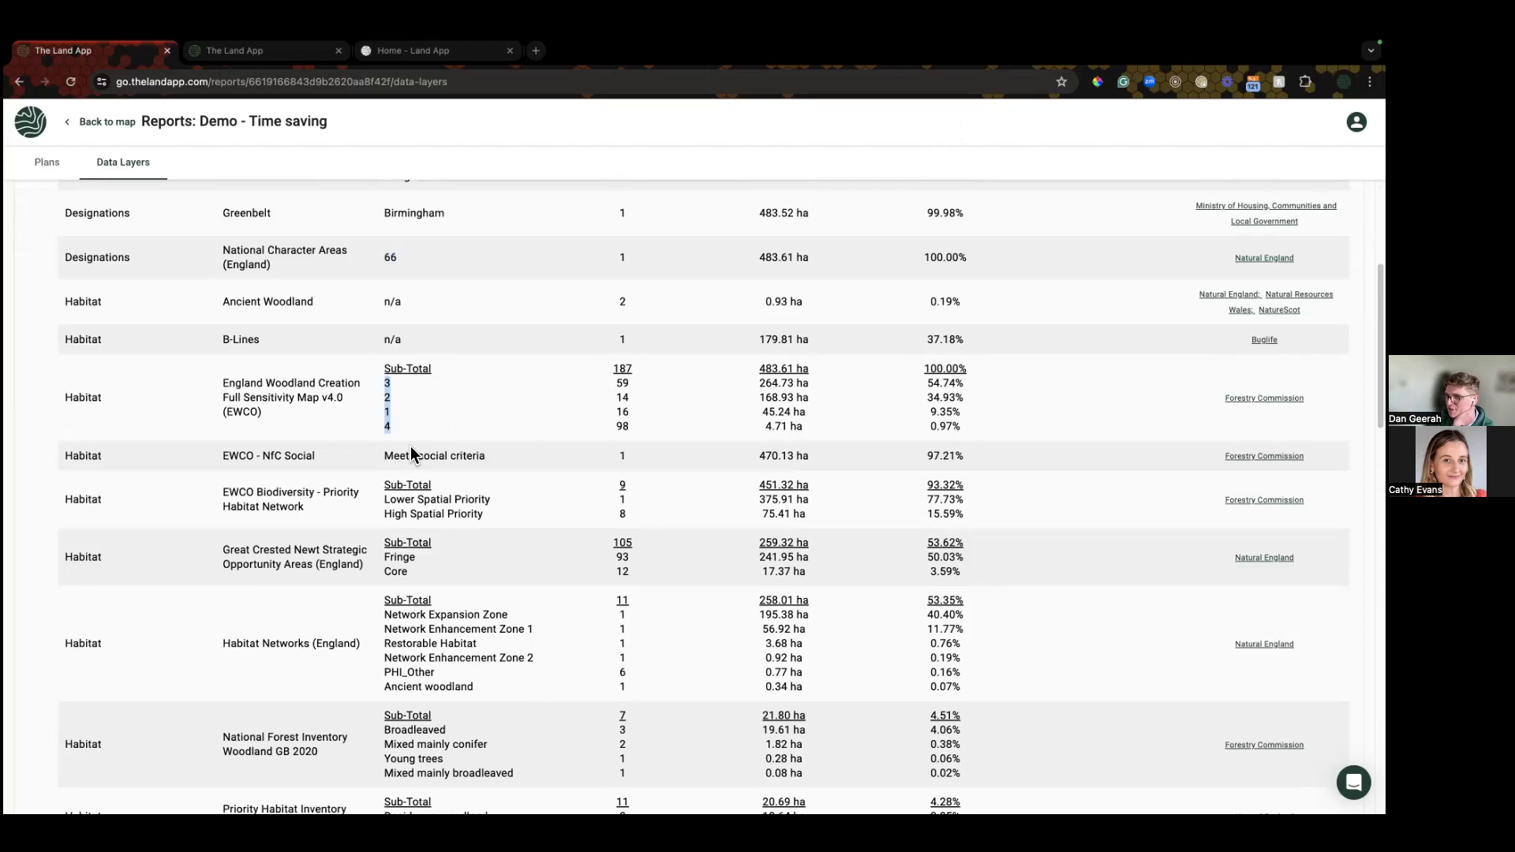
left_click_drag(418, 515, 413, 499)
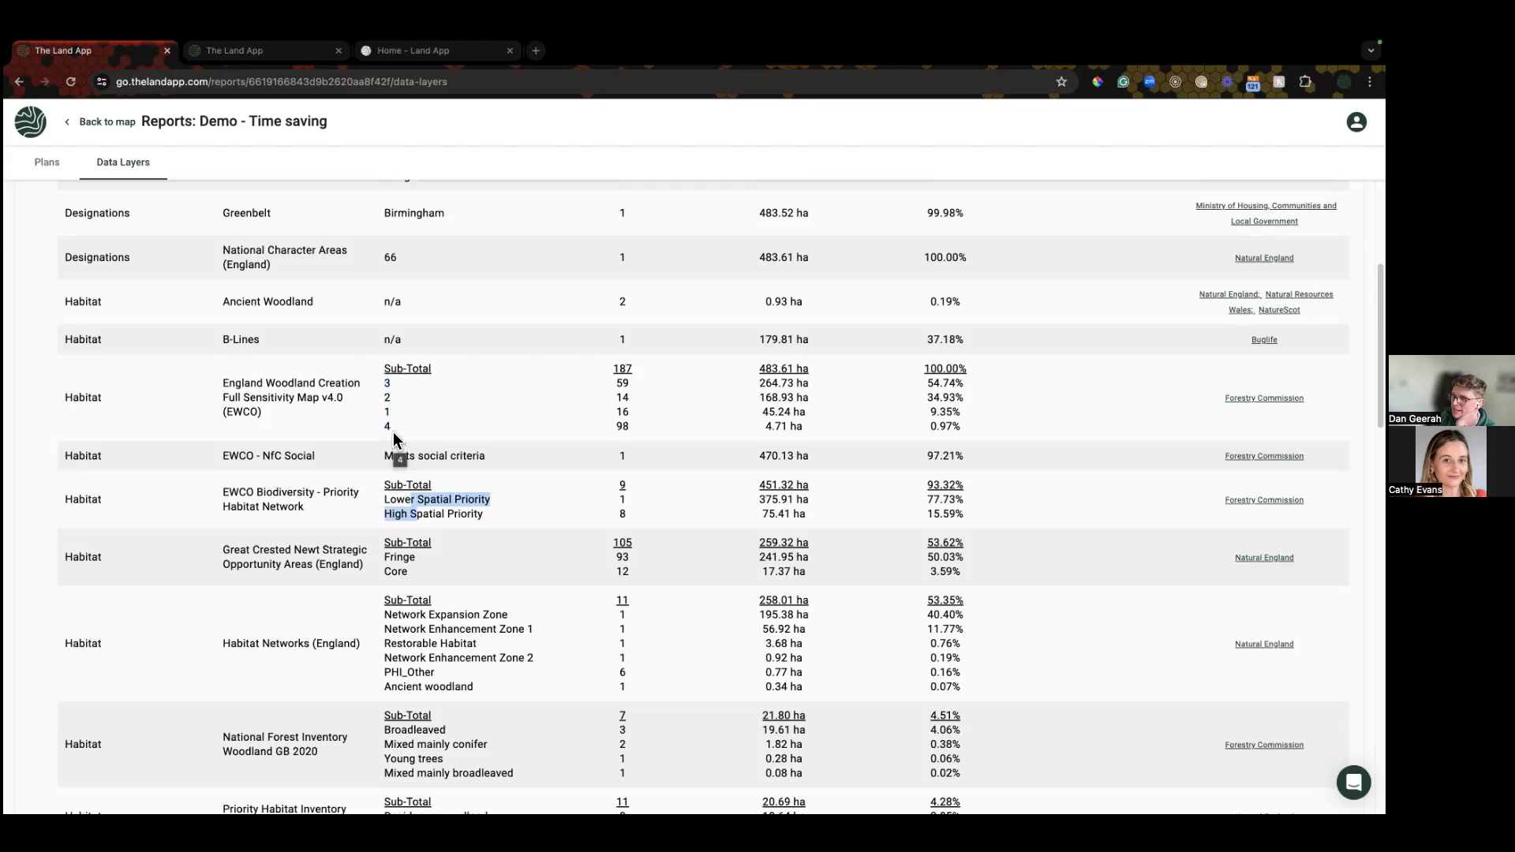
left_click(393, 439)
Step: Scroll down to the designation layers with no results, such as National Parks, RAMSAR Sites and Scheduled Monuments
scroll(392, 439, "down", 5)
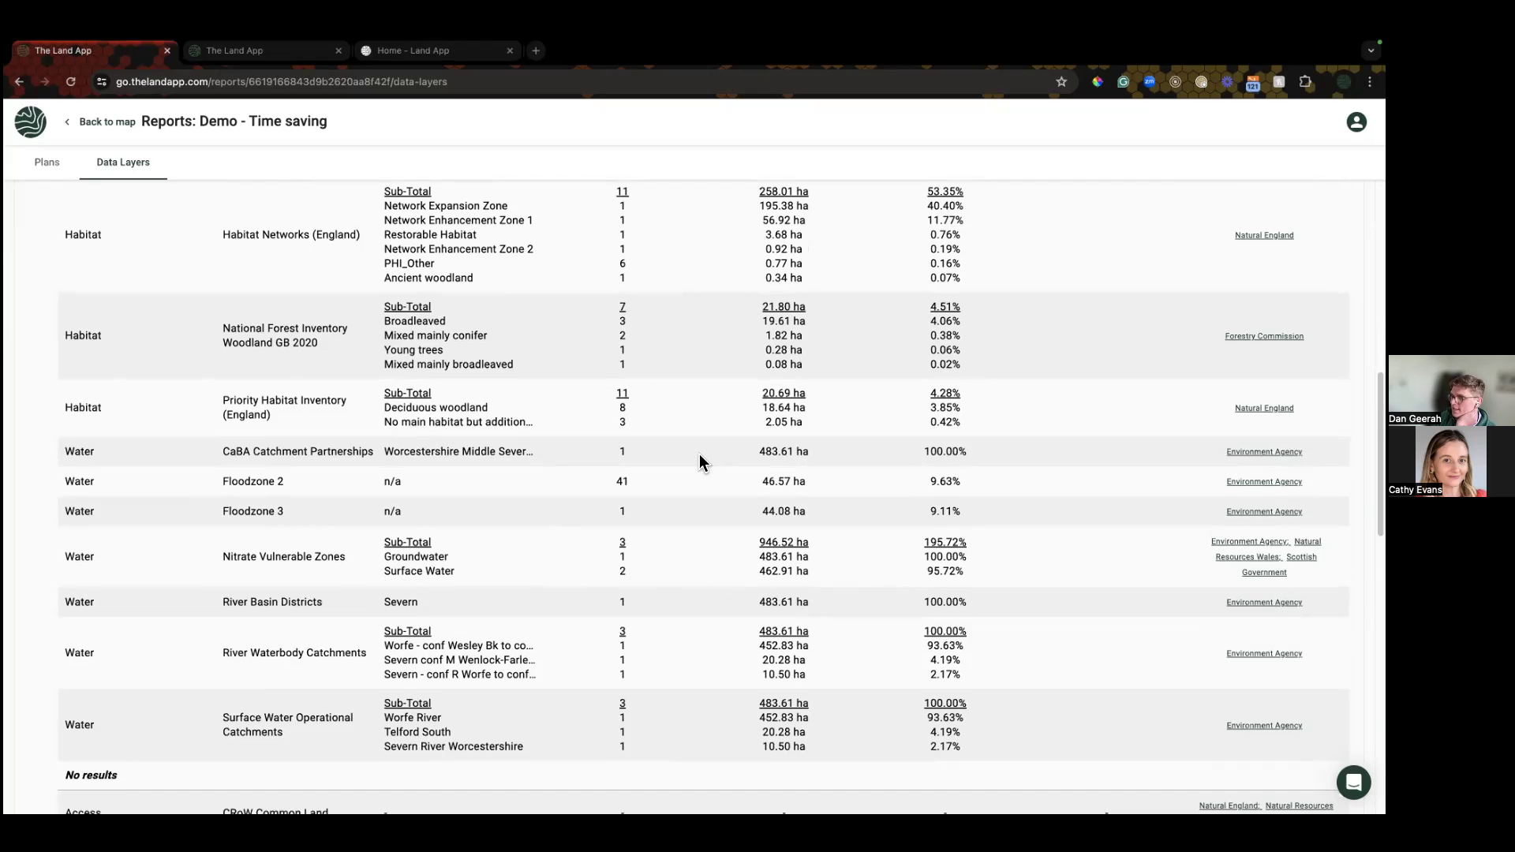
scroll(663, 474, "down", 2)
scroll(620, 494, "down", 4)
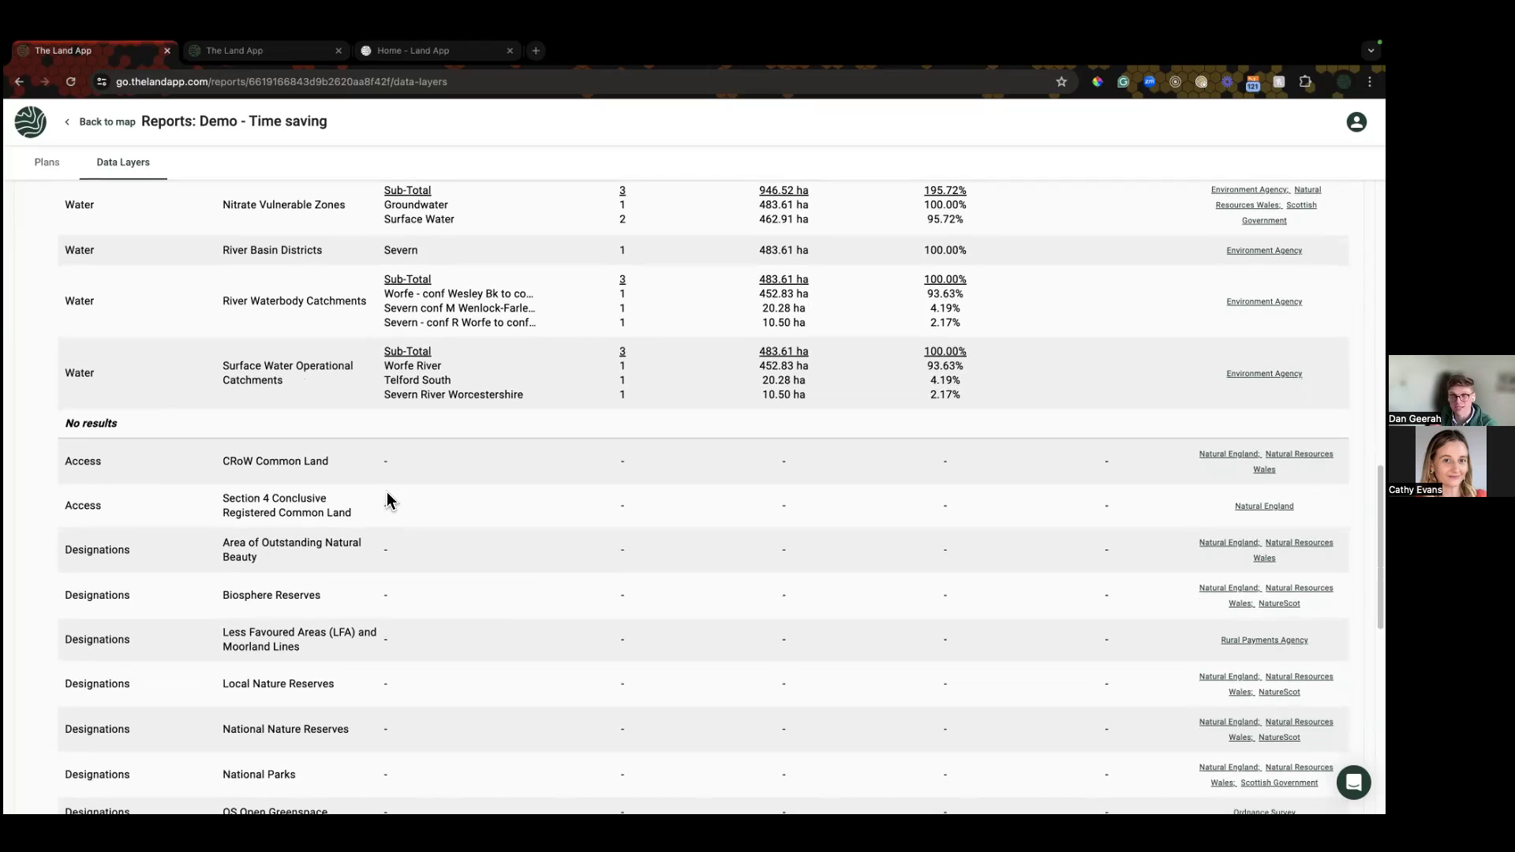
scroll(180, 513, "down", 3)
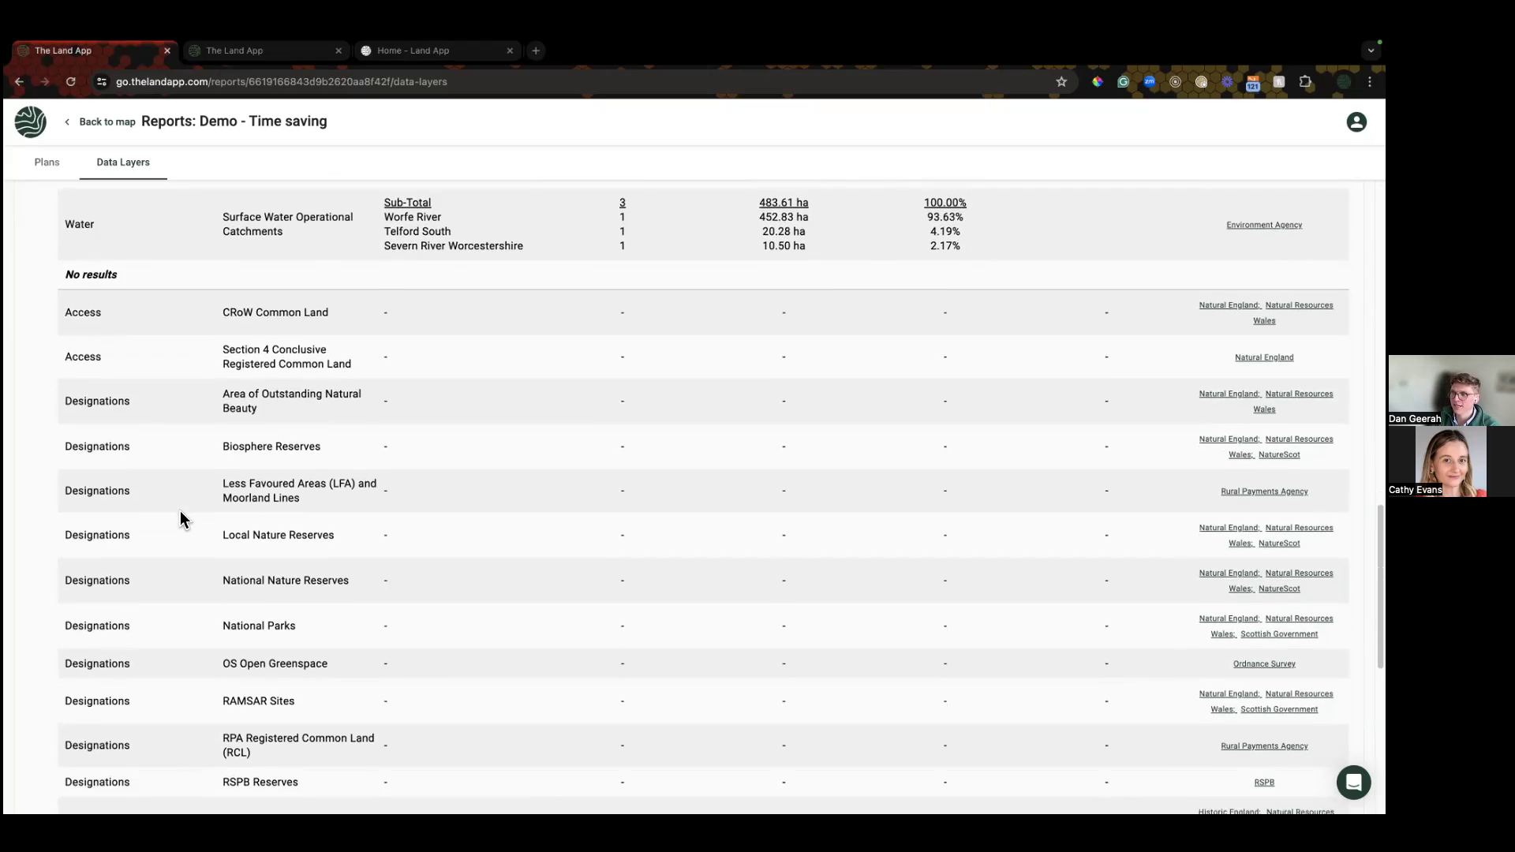
scroll(187, 551, "down", 1)
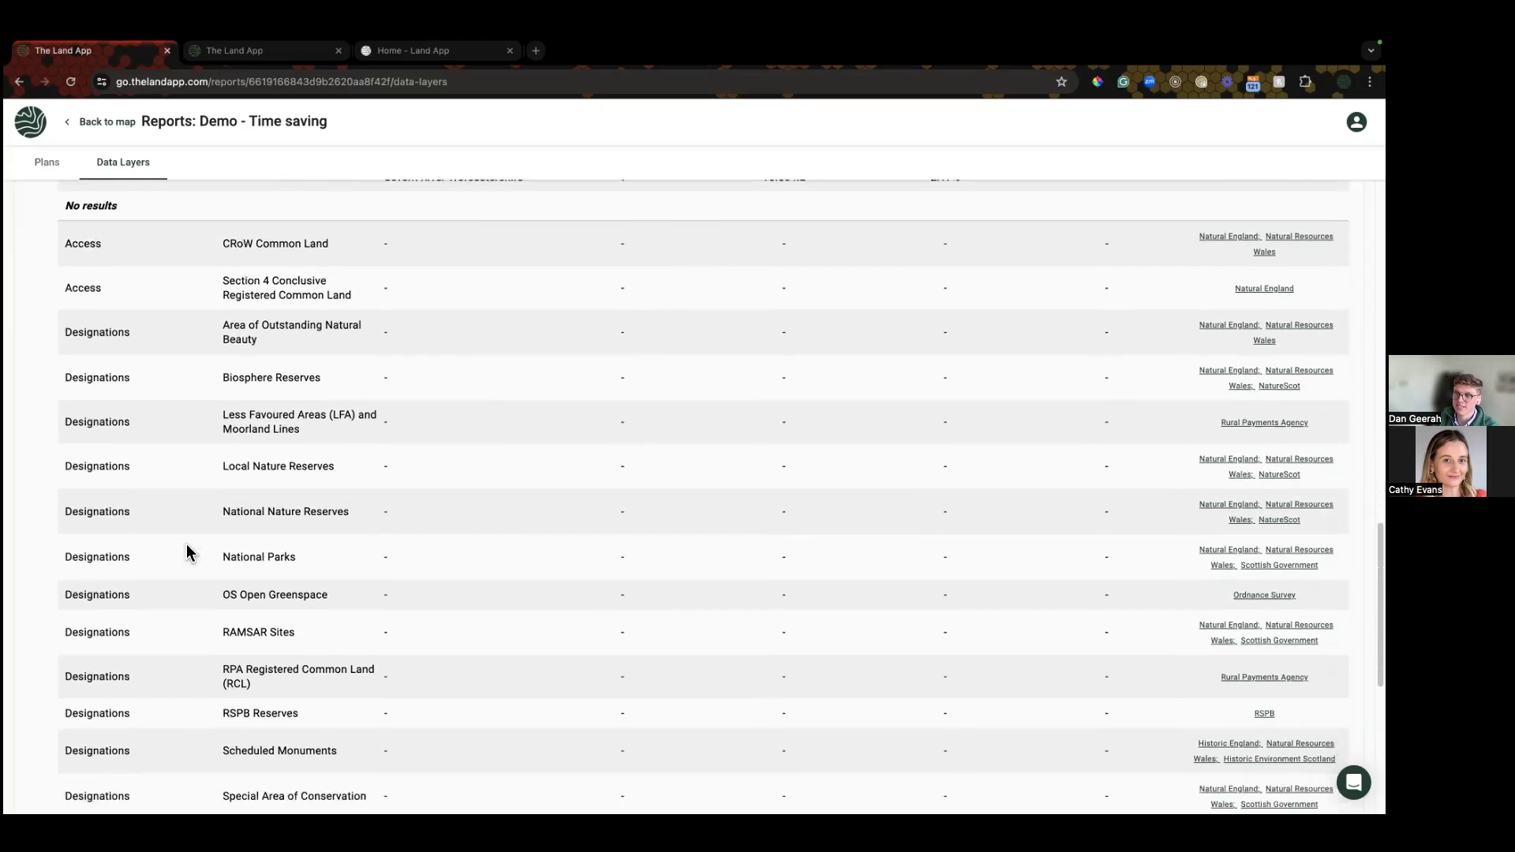
scroll(188, 550, "down", 1)
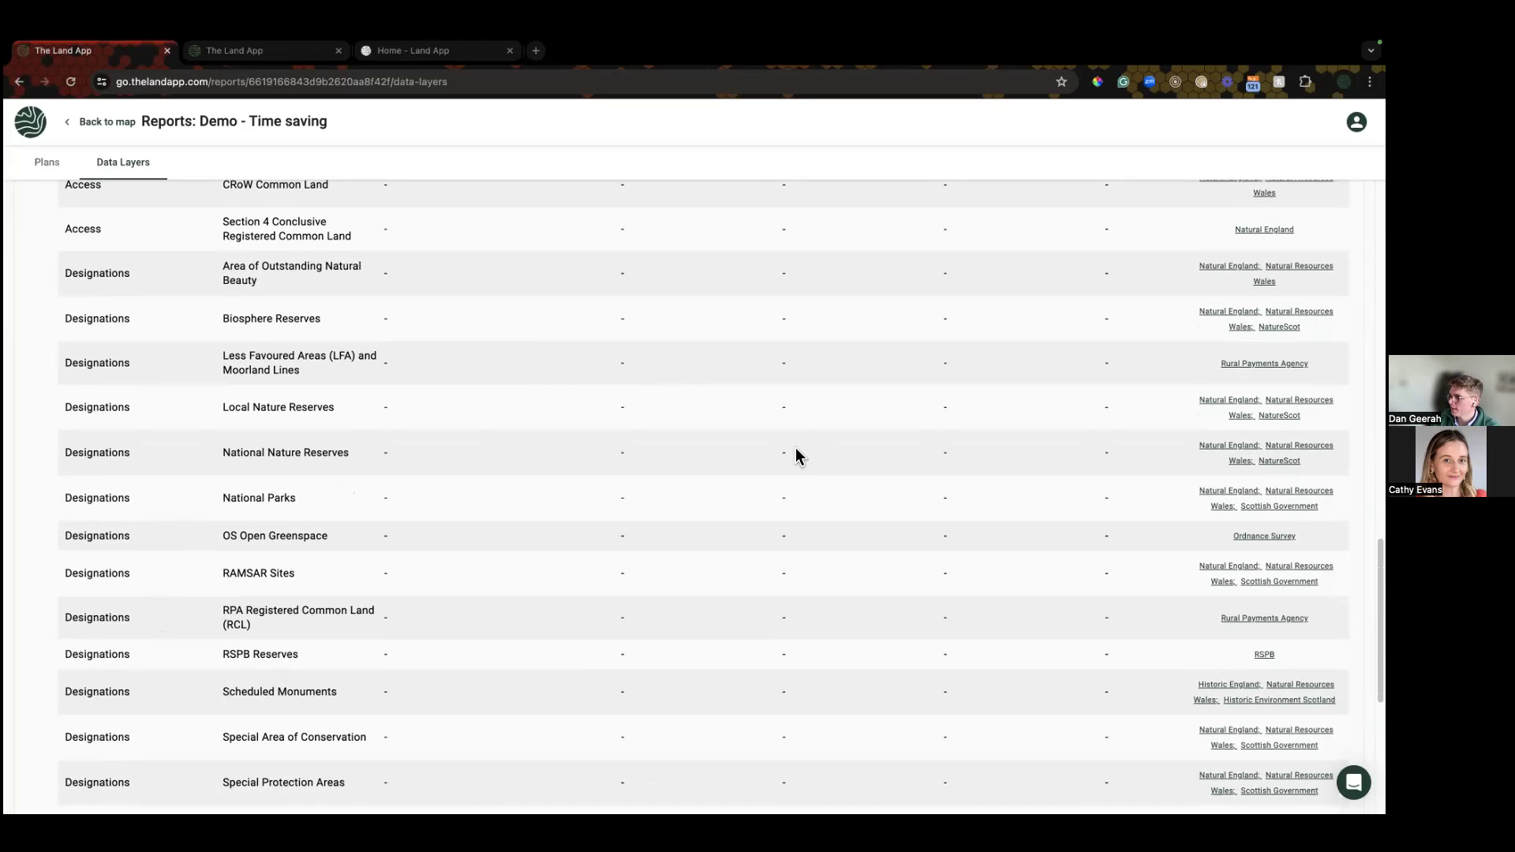
scroll(795, 453, "up", 15)
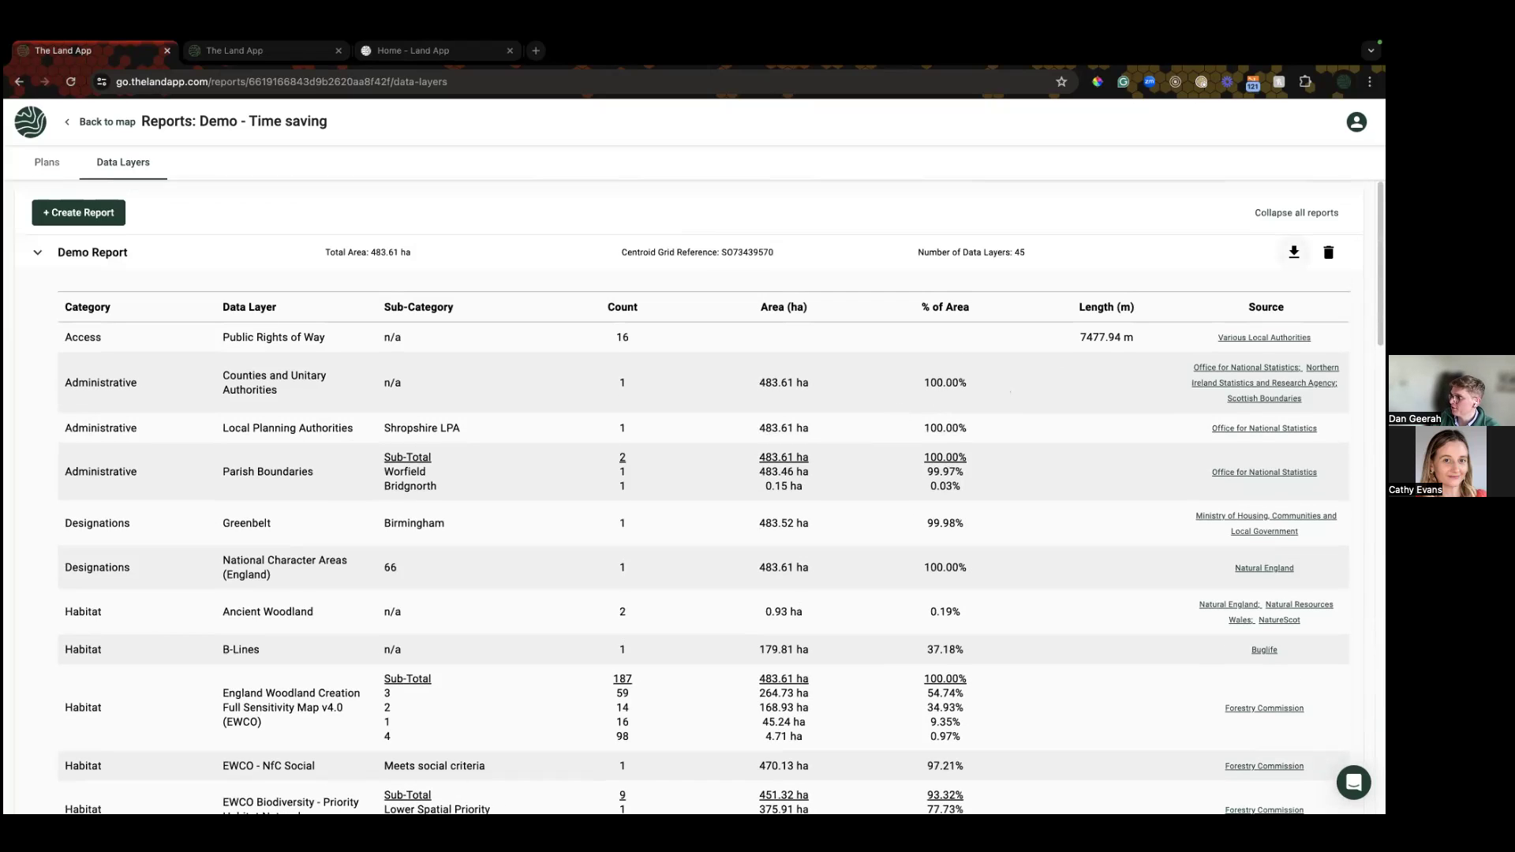
Step: Download Demo Report as a spreadsheet, collapse its table, and return to the Demo - Time saving map
left_click(1294, 251)
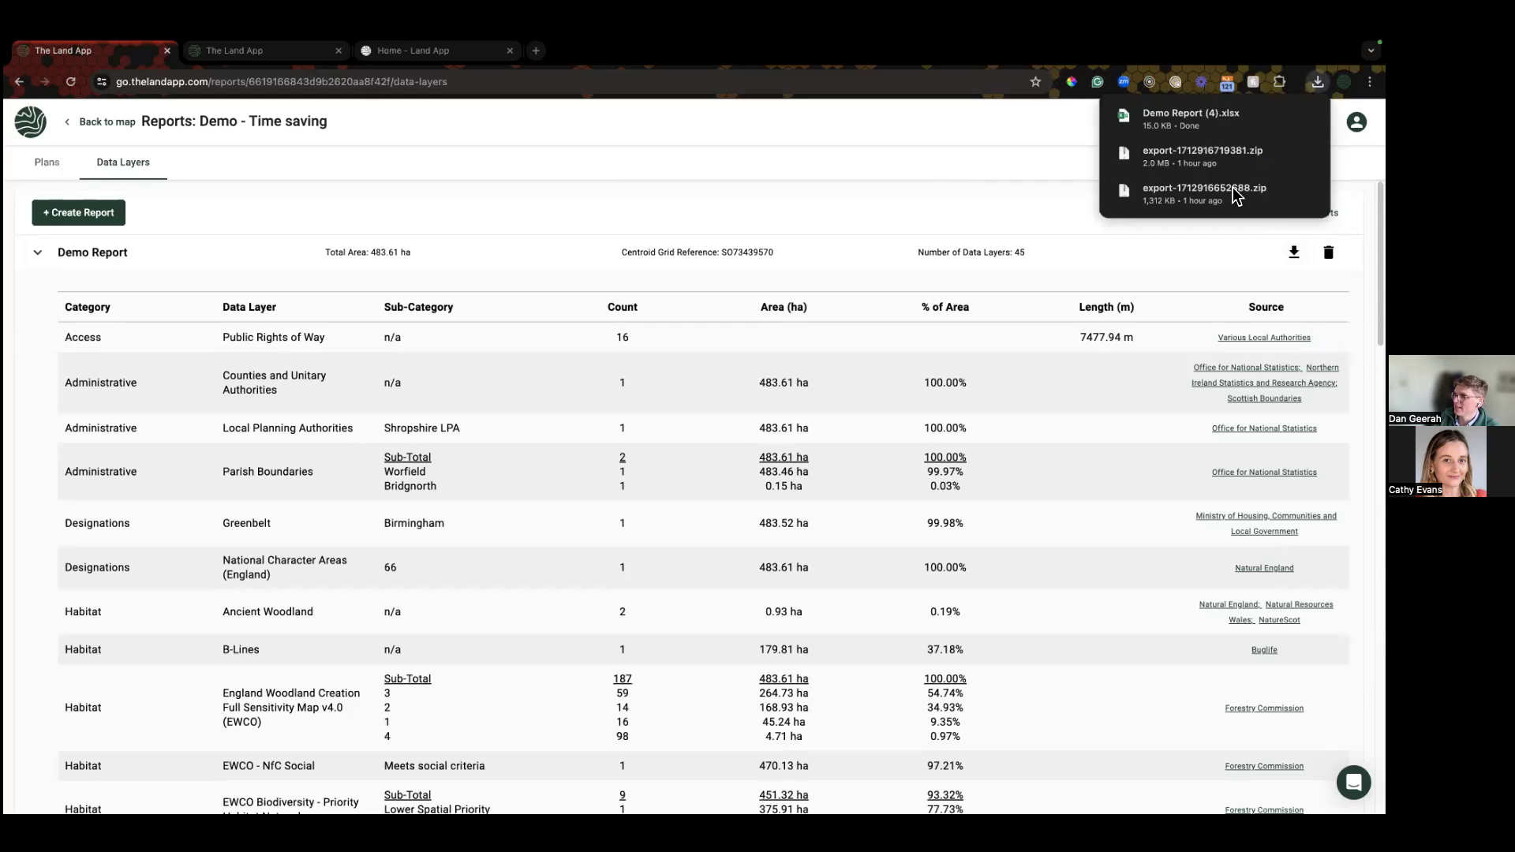
mouse_move(1208, 130)
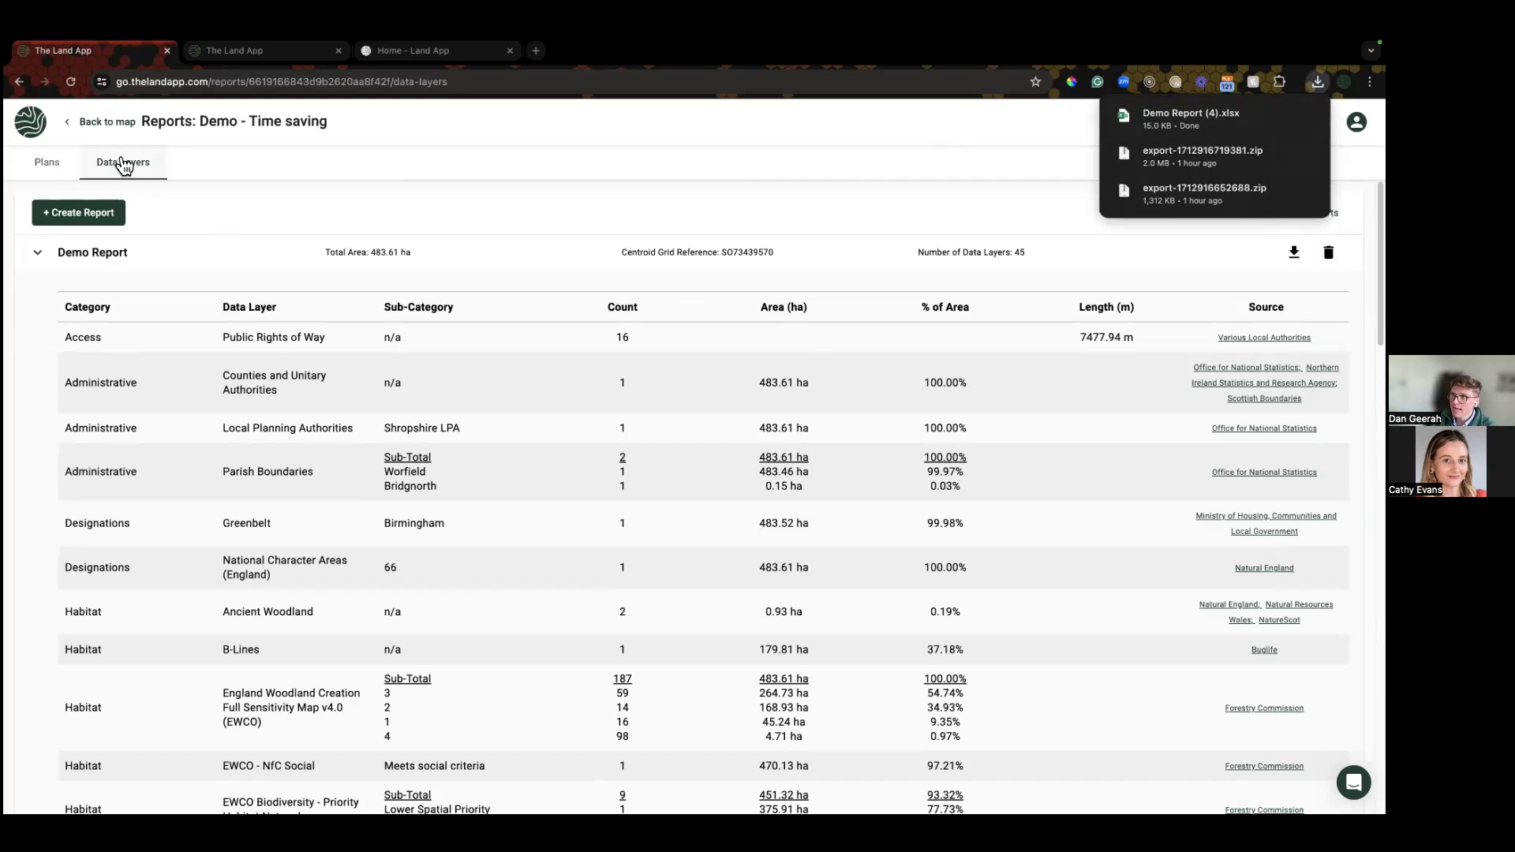
left_click(60, 168)
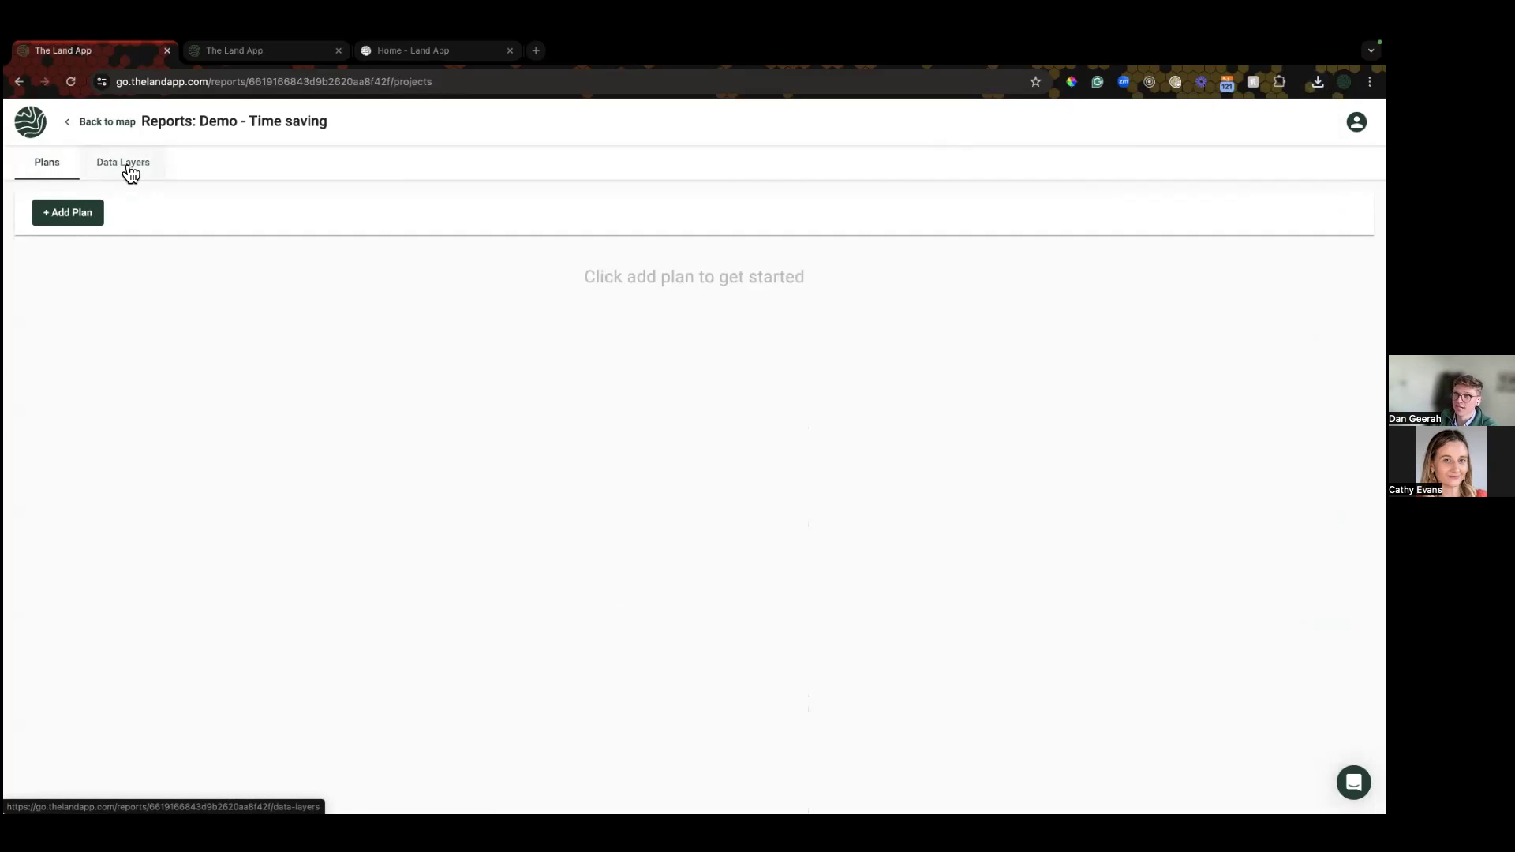
left_click(129, 169)
left_click(131, 253)
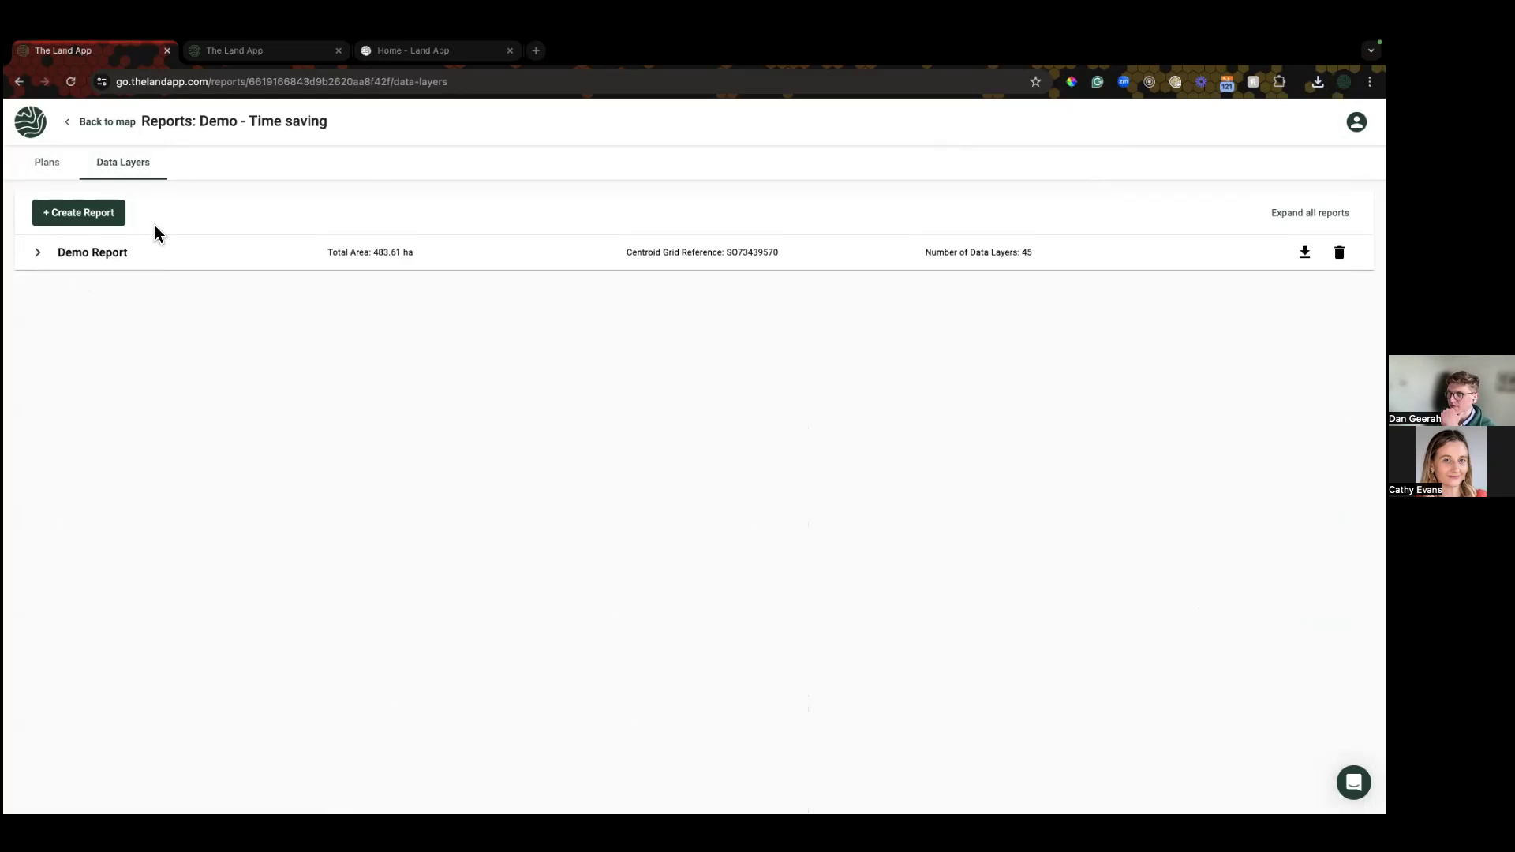
left_click(111, 123)
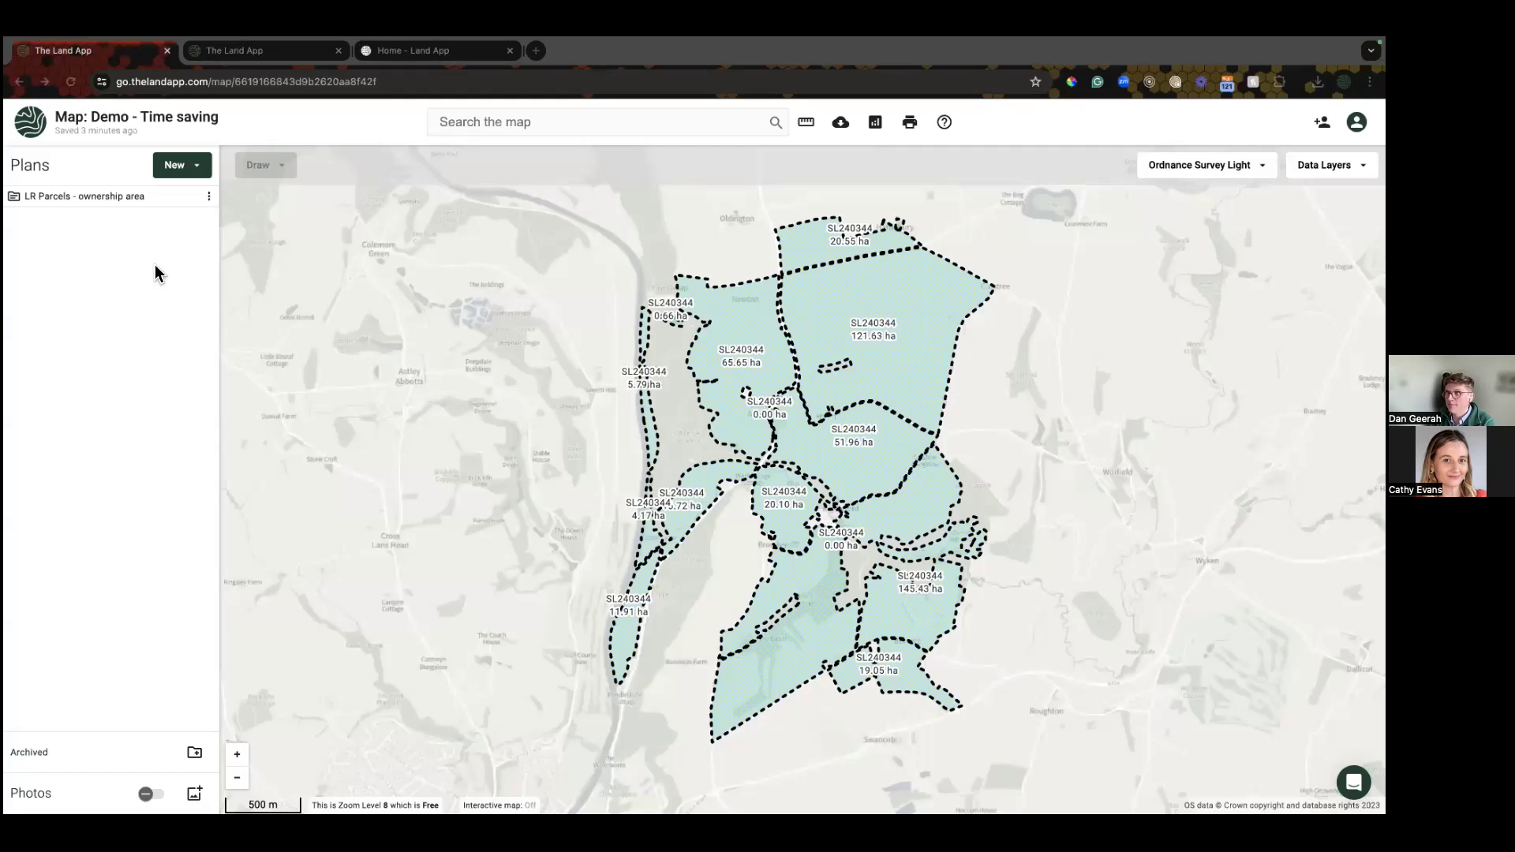
Step: Start an import from Rural Payments with the business's SBI number, including Land Covers and Hedges
left_click(193, 170)
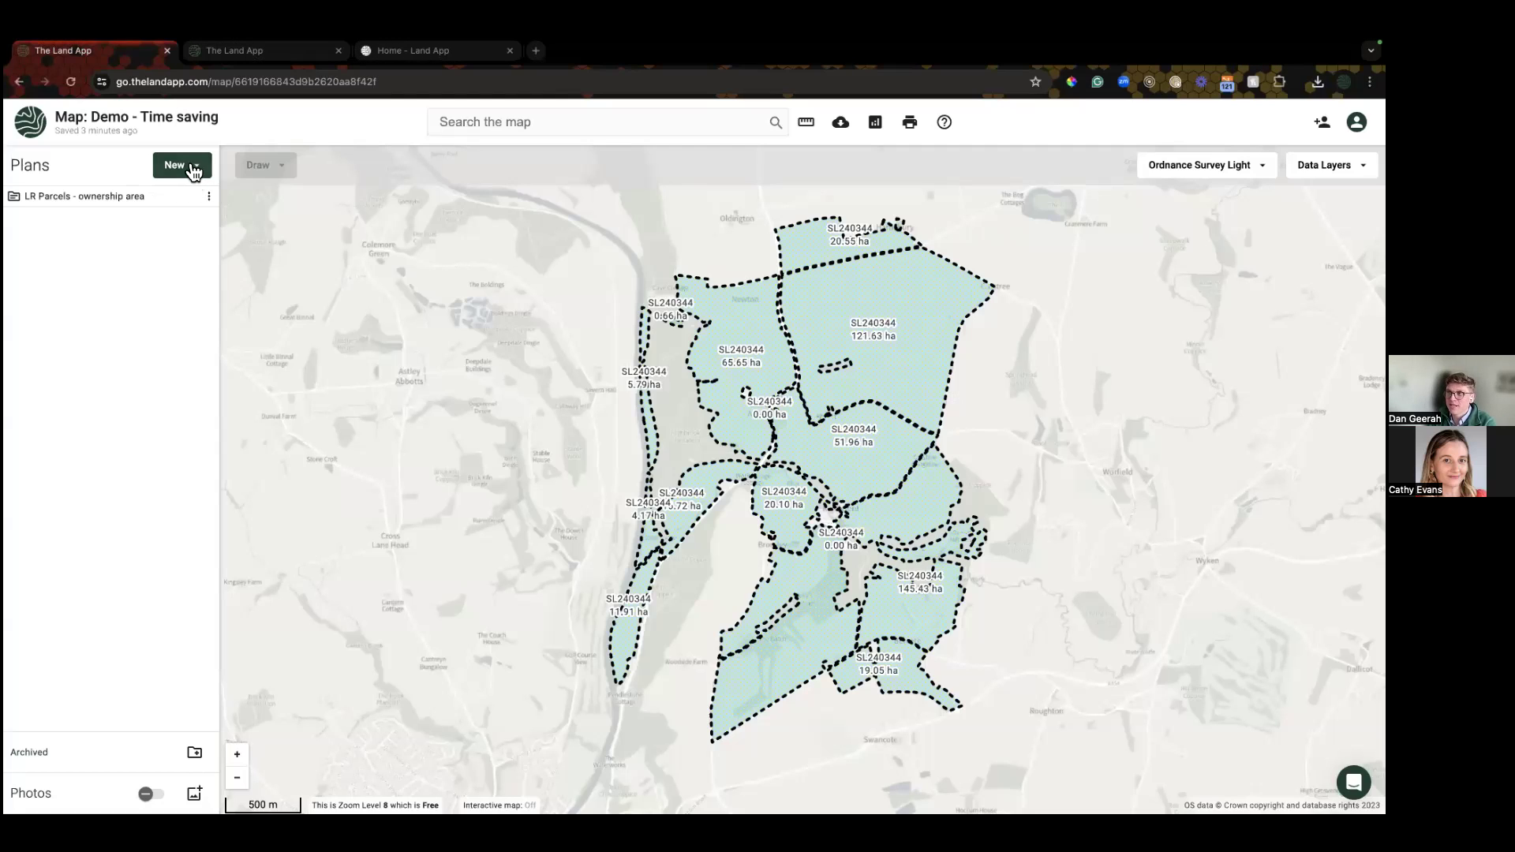
left_click(195, 171)
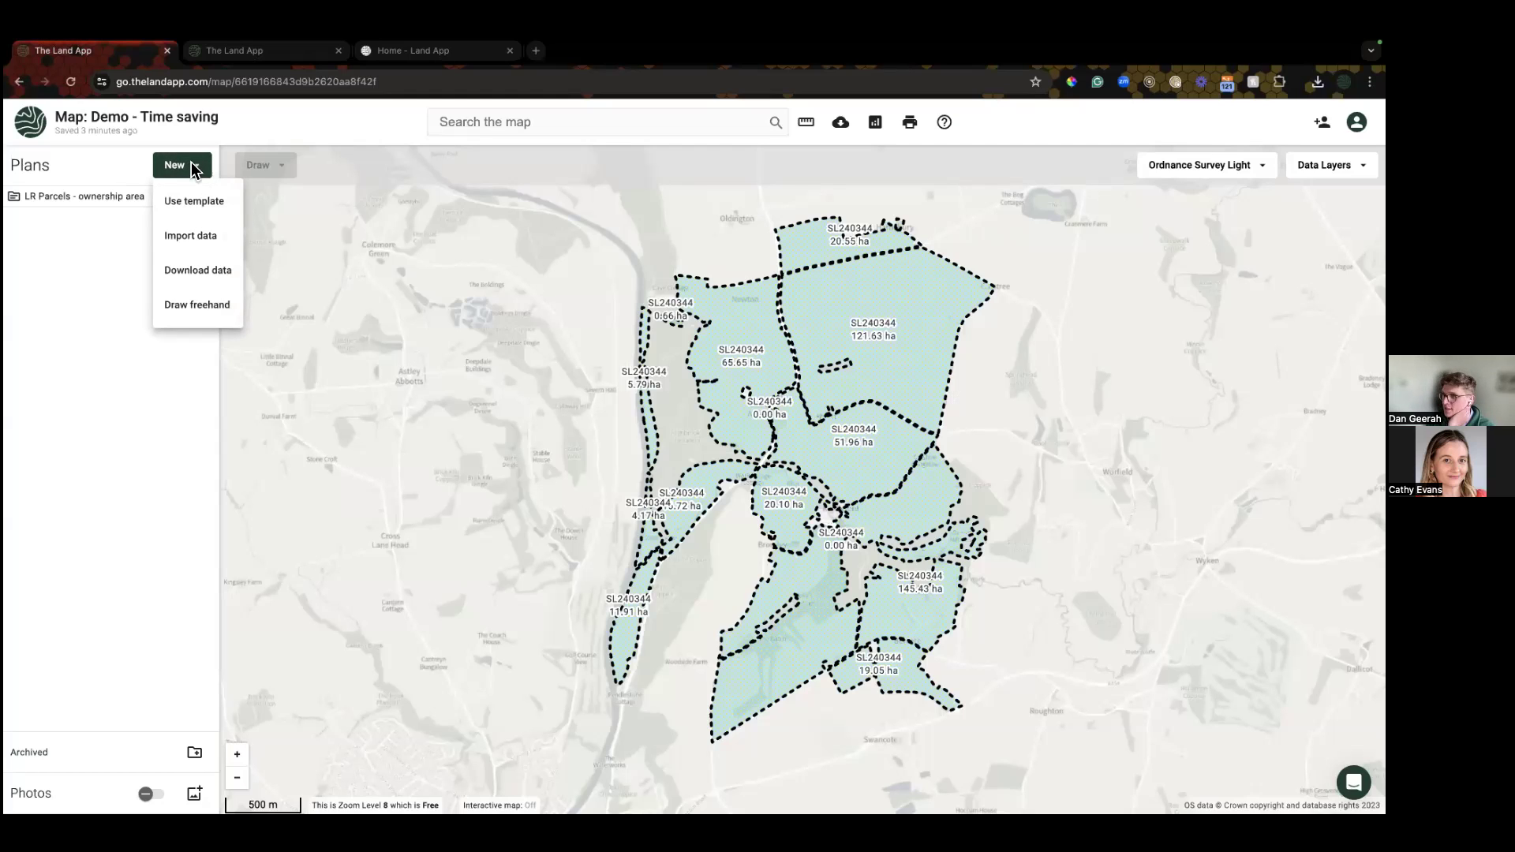
left_click(192, 238)
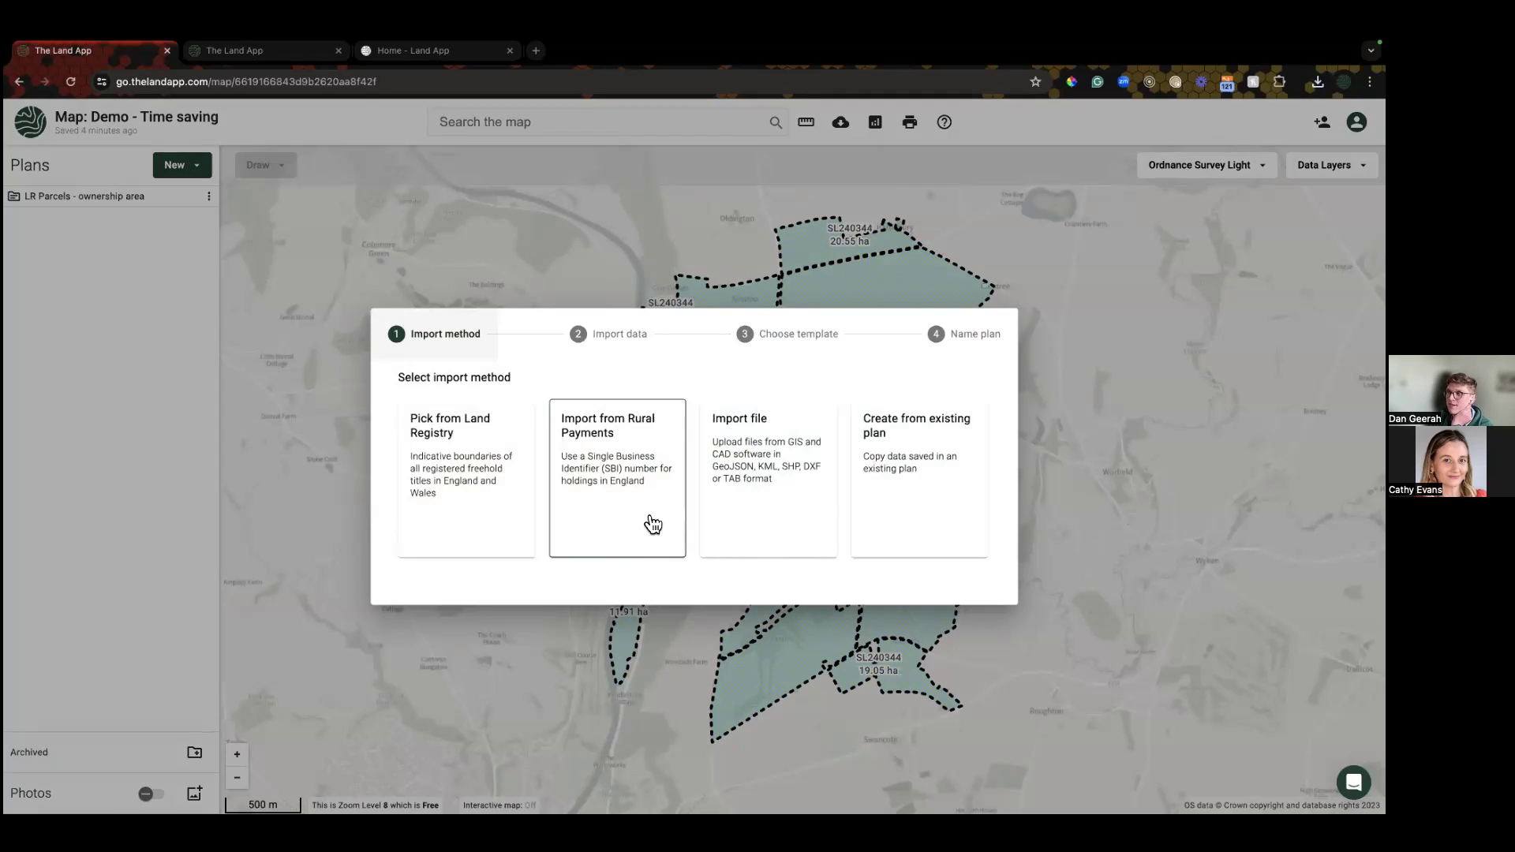
left_click(596, 513)
left_click(518, 392)
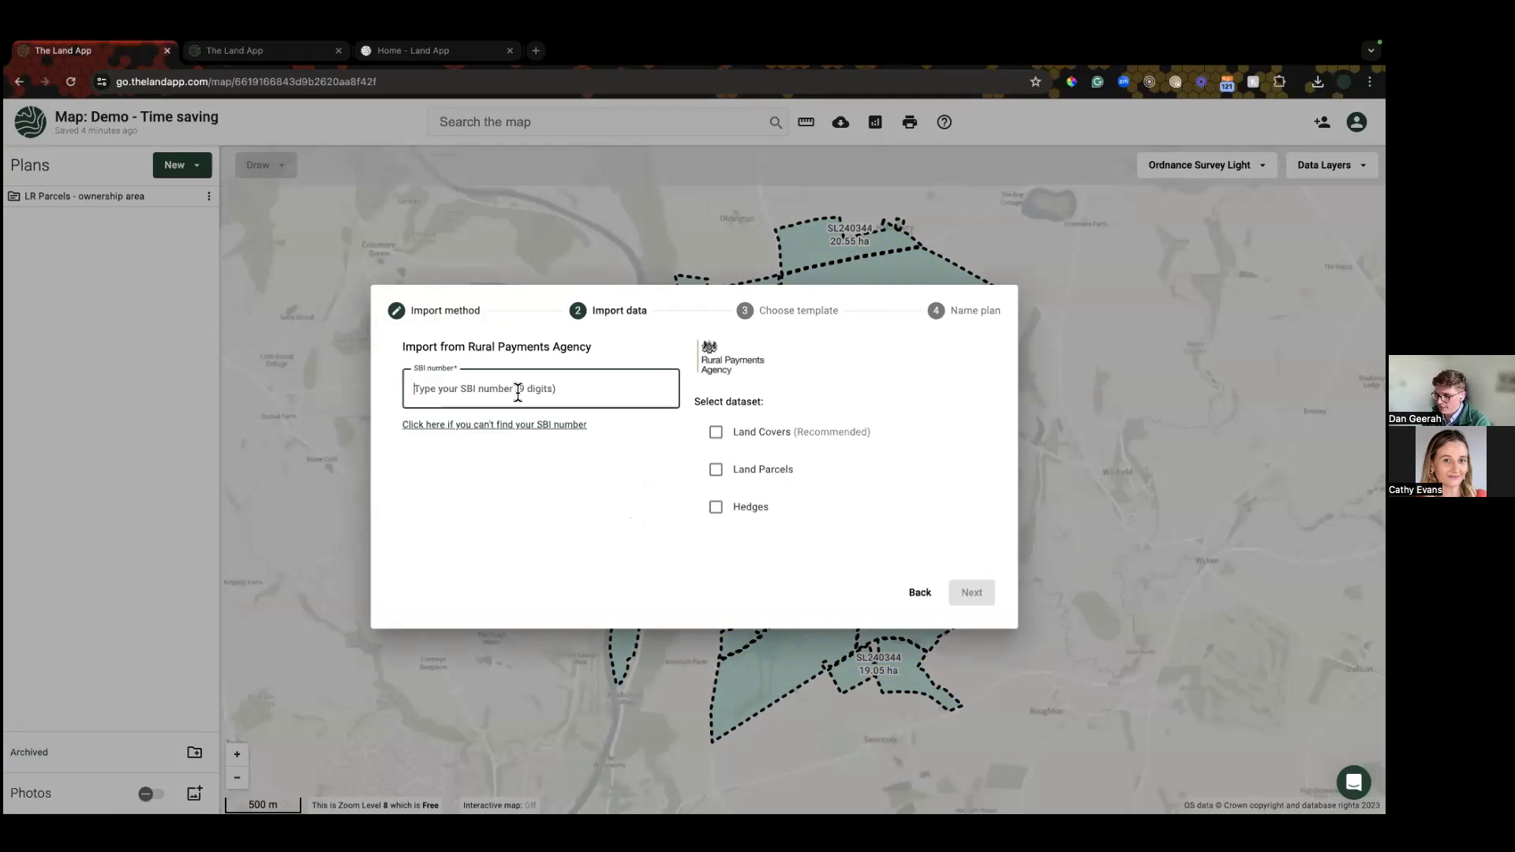
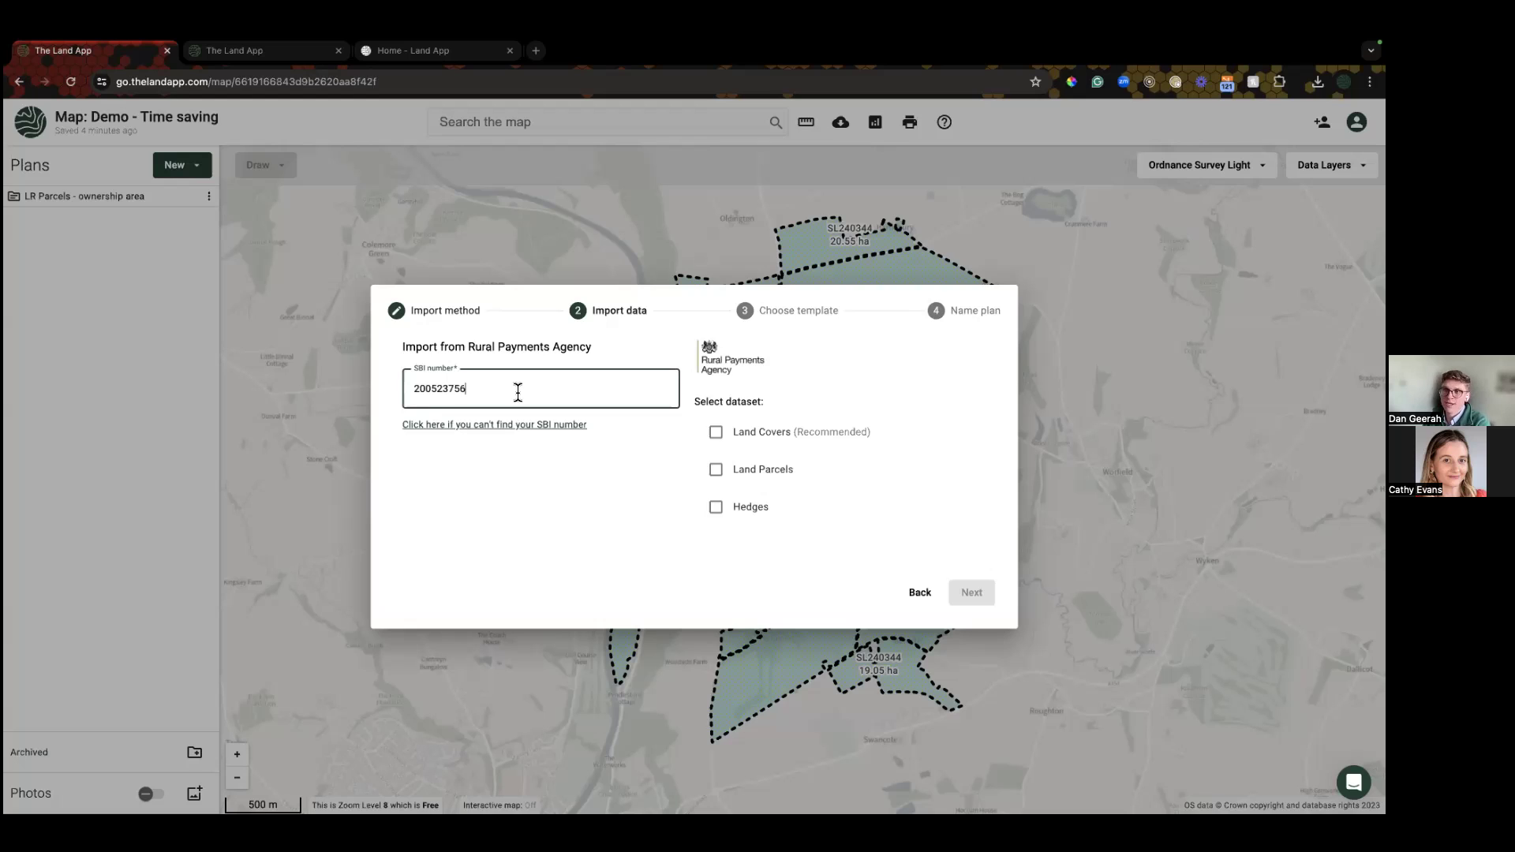
left_click(723, 433)
left_click(716, 505)
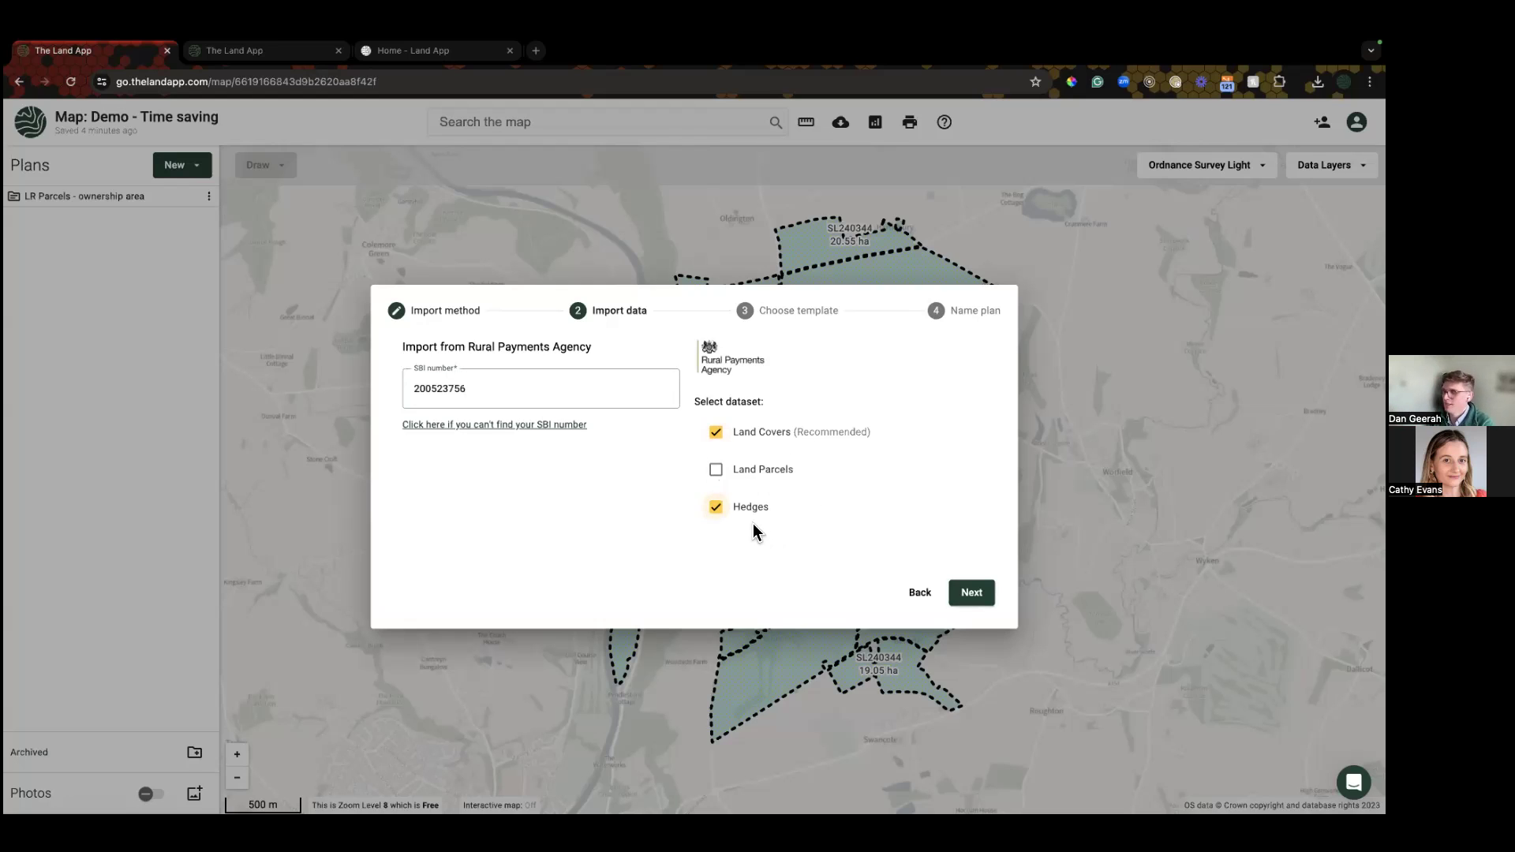
Step: Choose the Basic Payment Scheme template, prefix the plan name with 'BPS -', and finish
left_click(971, 602)
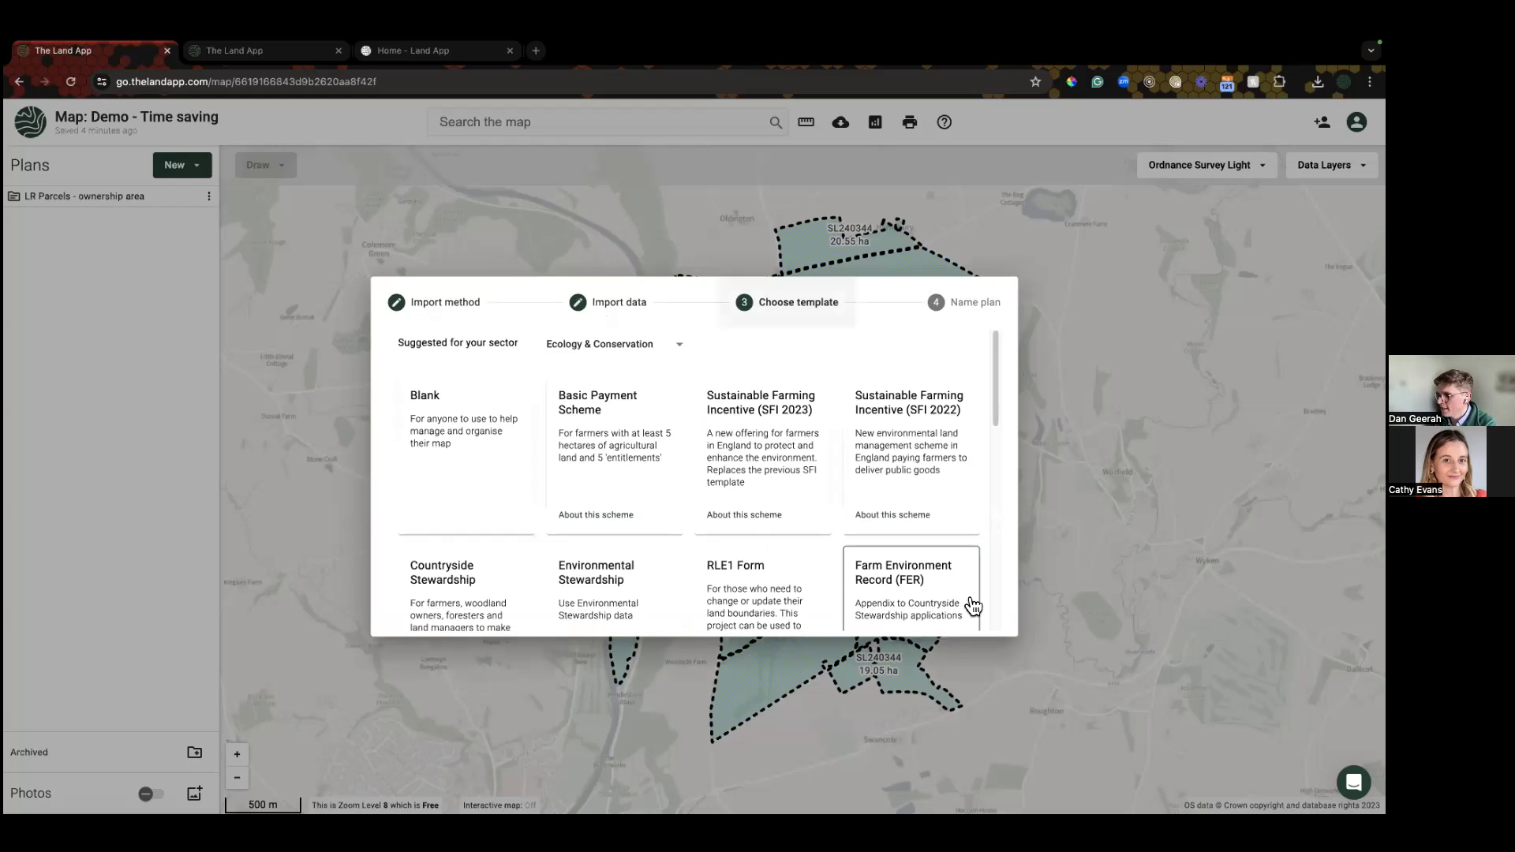
left_click(594, 479)
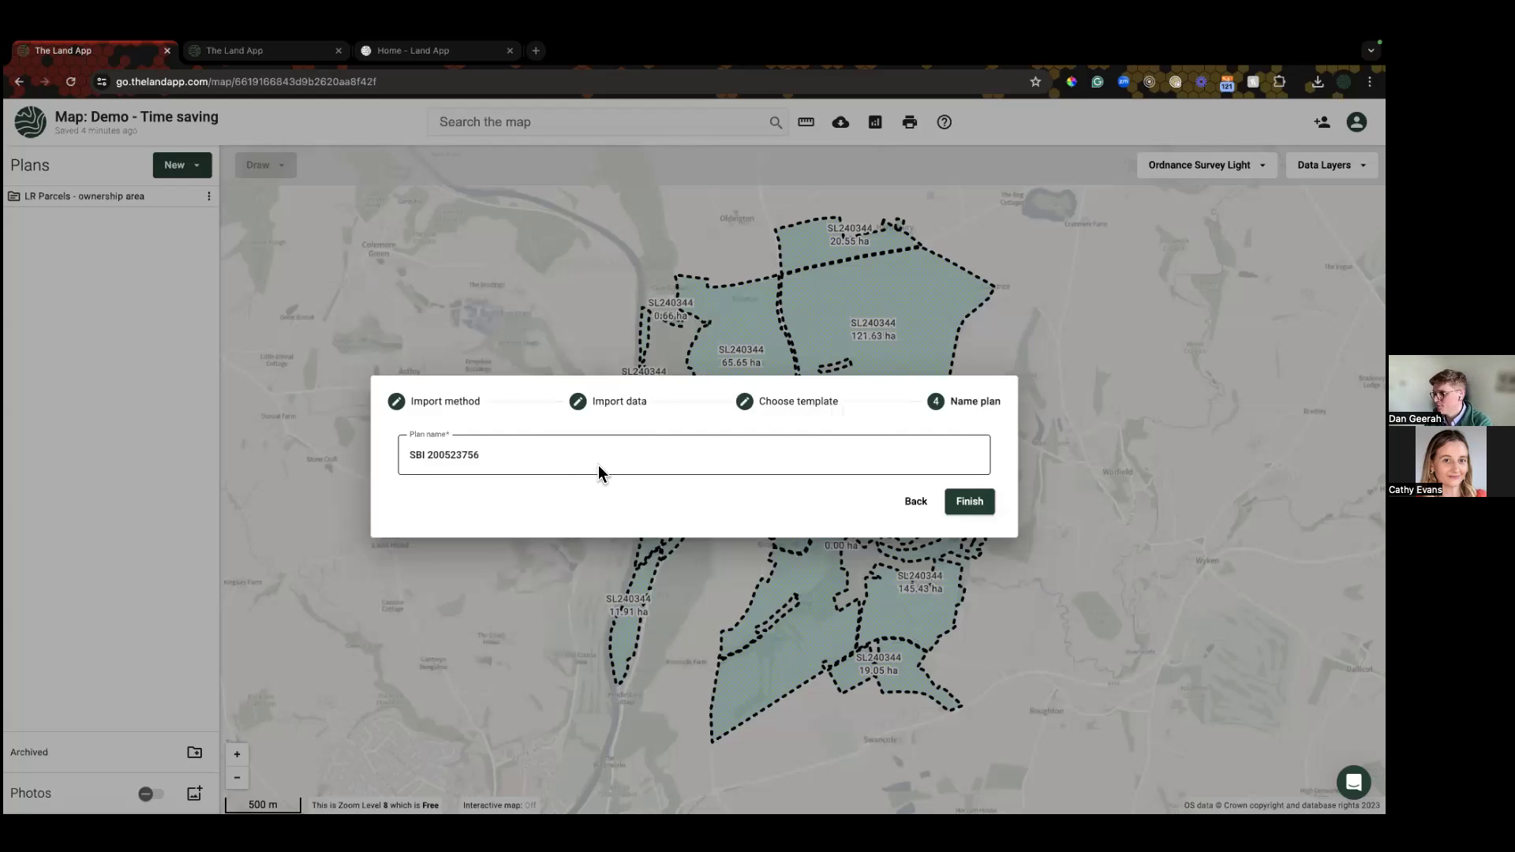
left_click(403, 455)
type("BPS -")
left_click(969, 505)
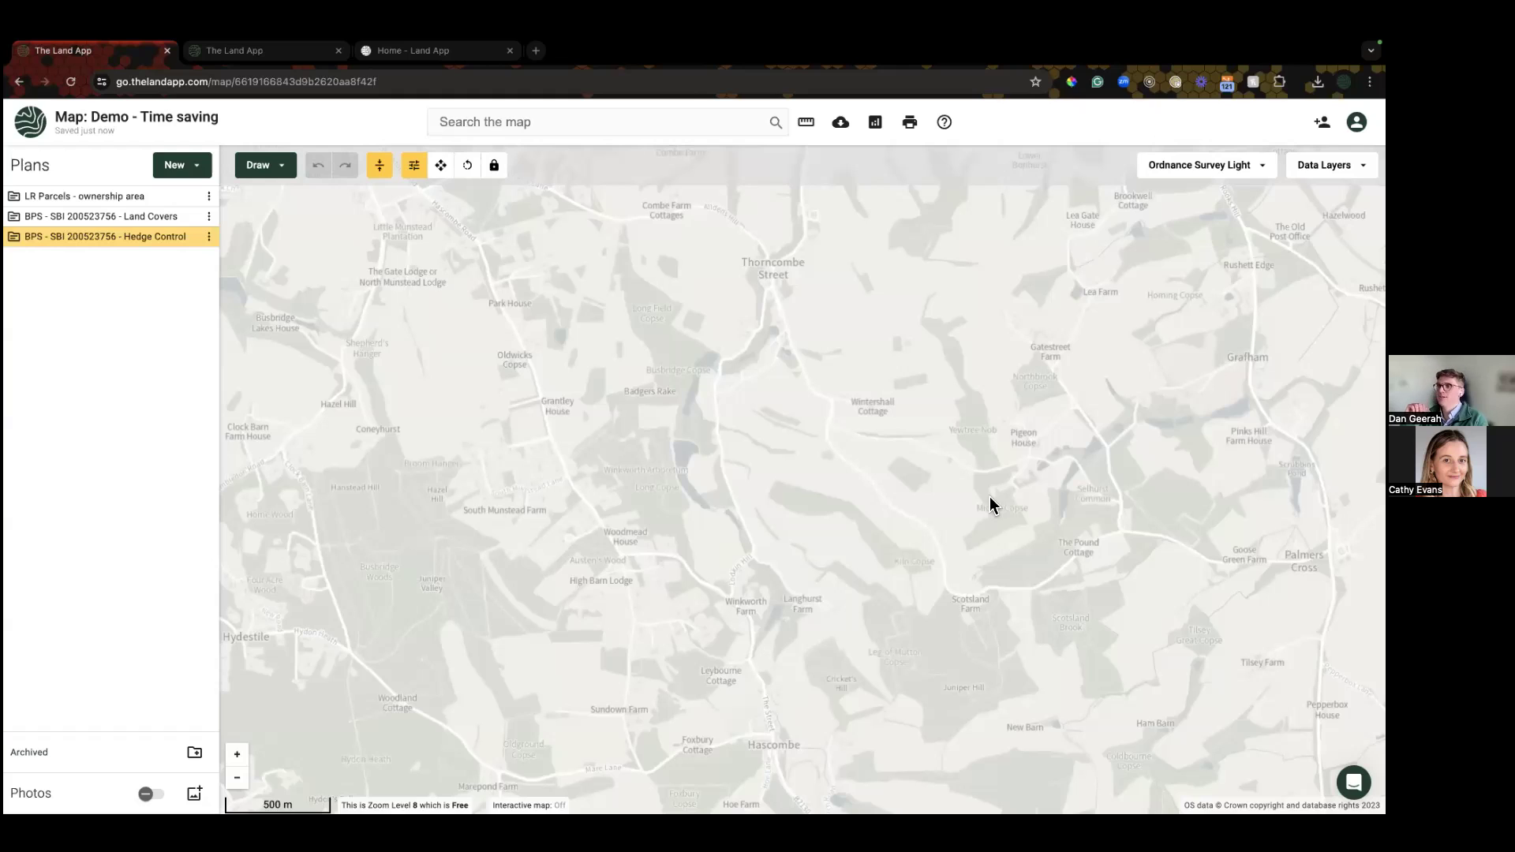
Step: Reload the page, zoom to the Land Covers plan's extent, and briefly open the help panel
key("super+r")
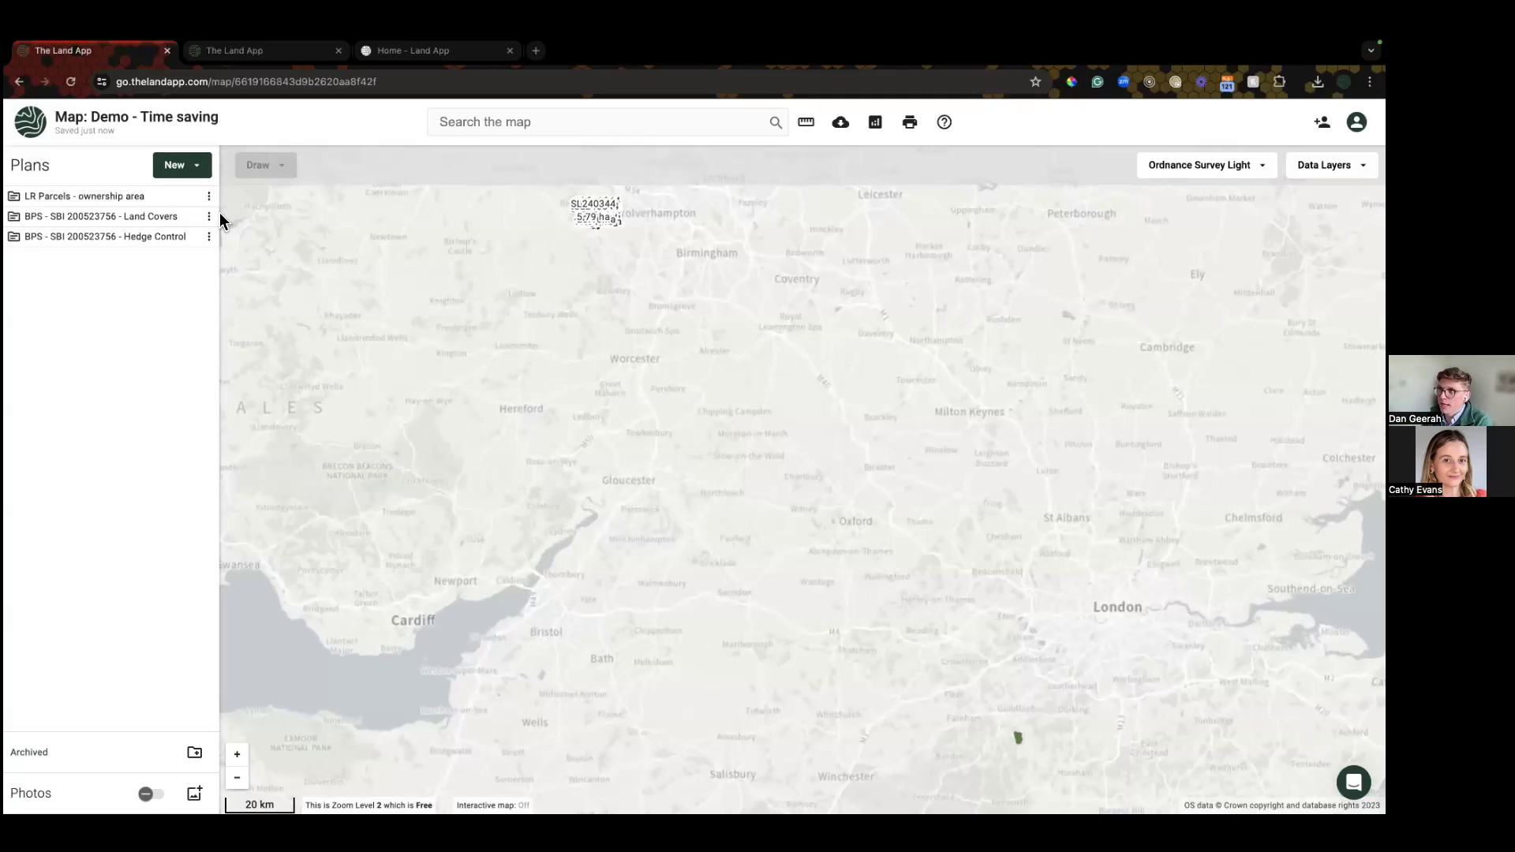
left_click(208, 216)
left_click(284, 390)
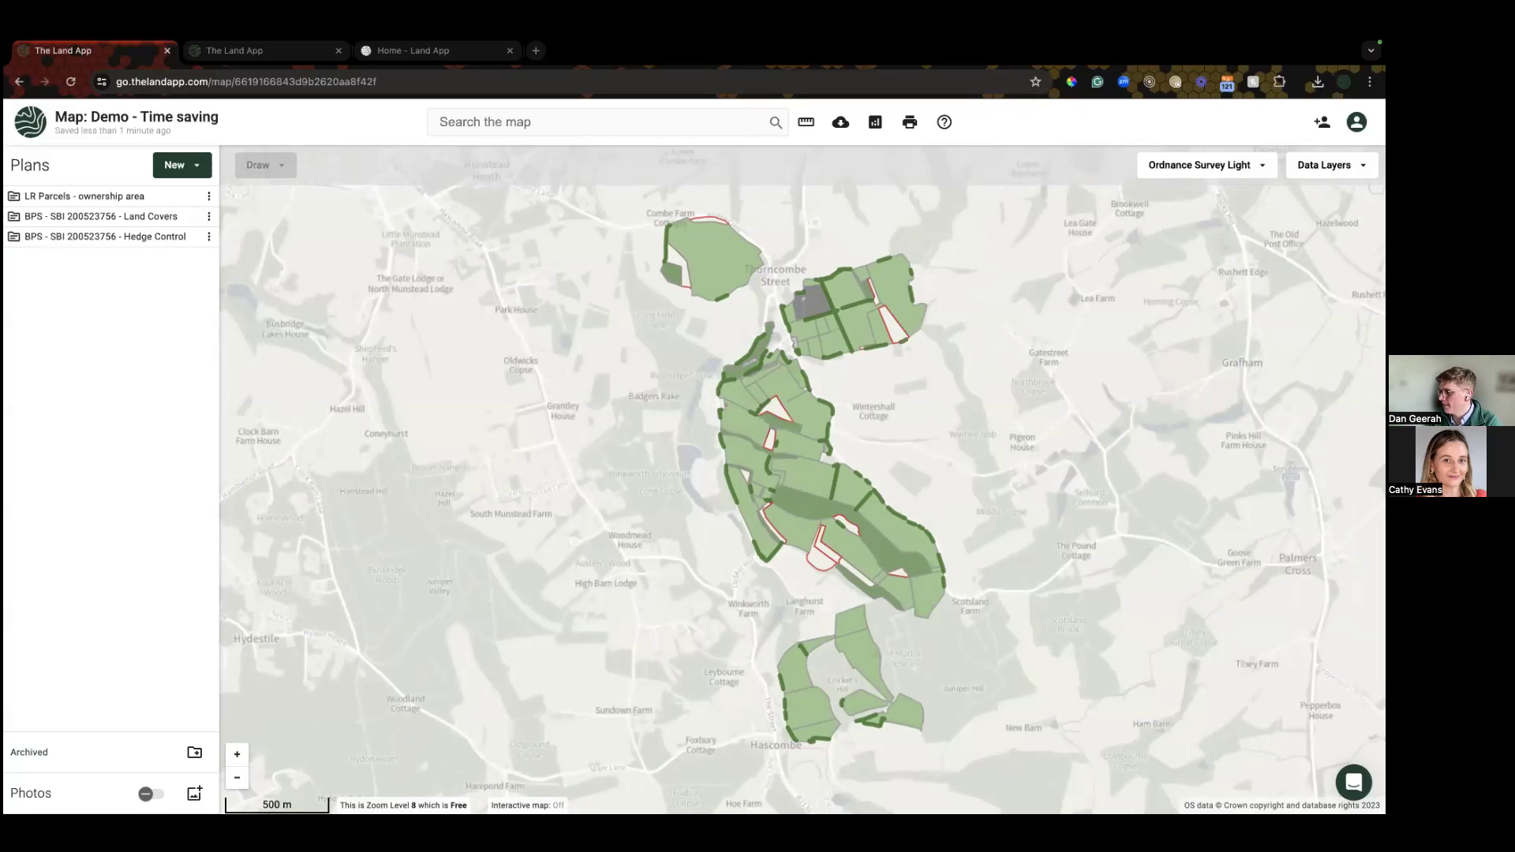
left_click(1353, 782)
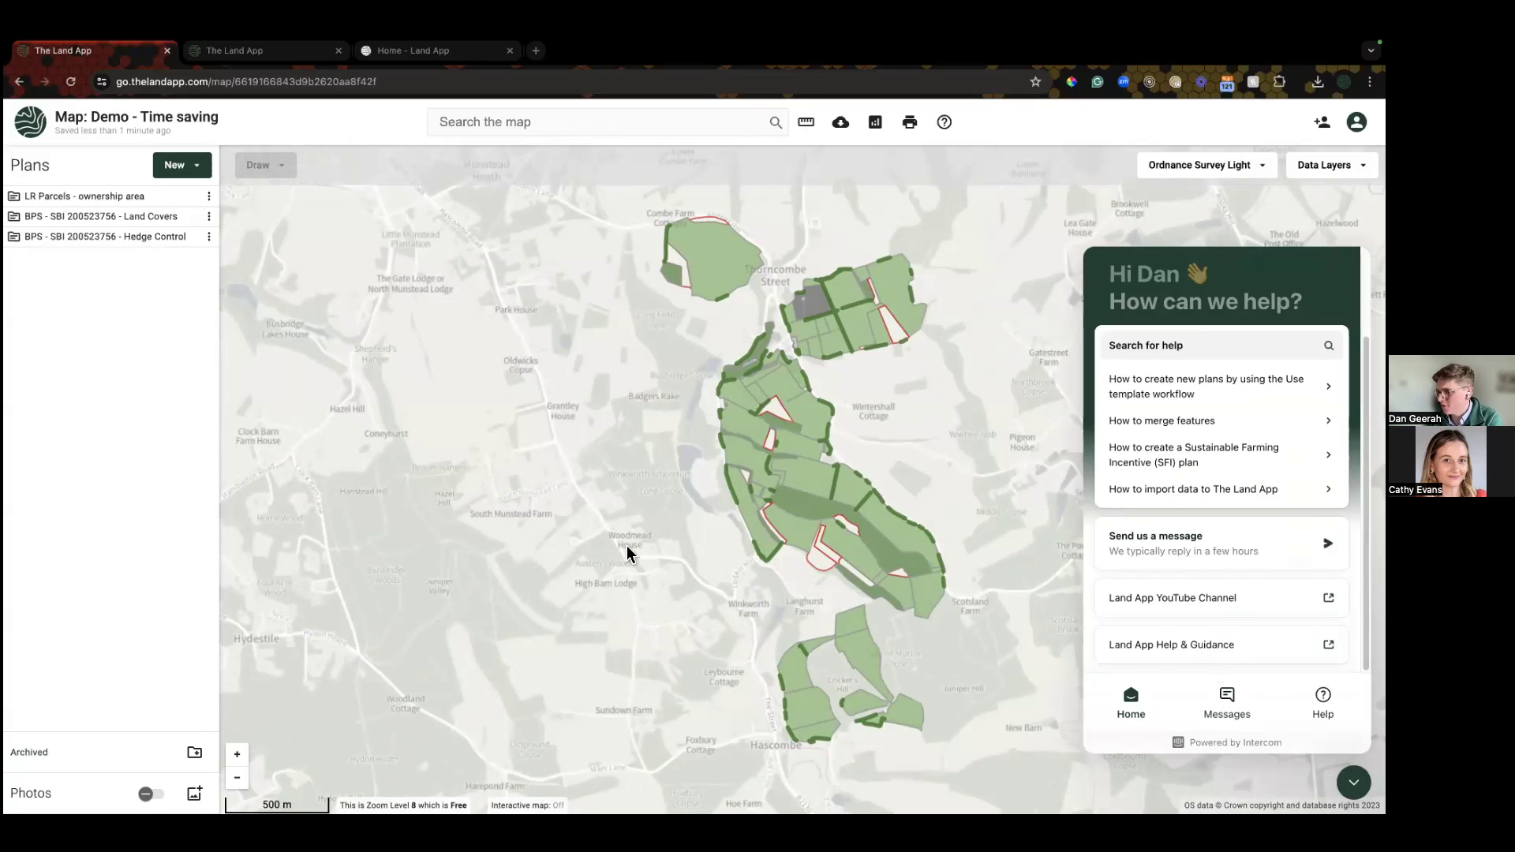
left_click(1353, 782)
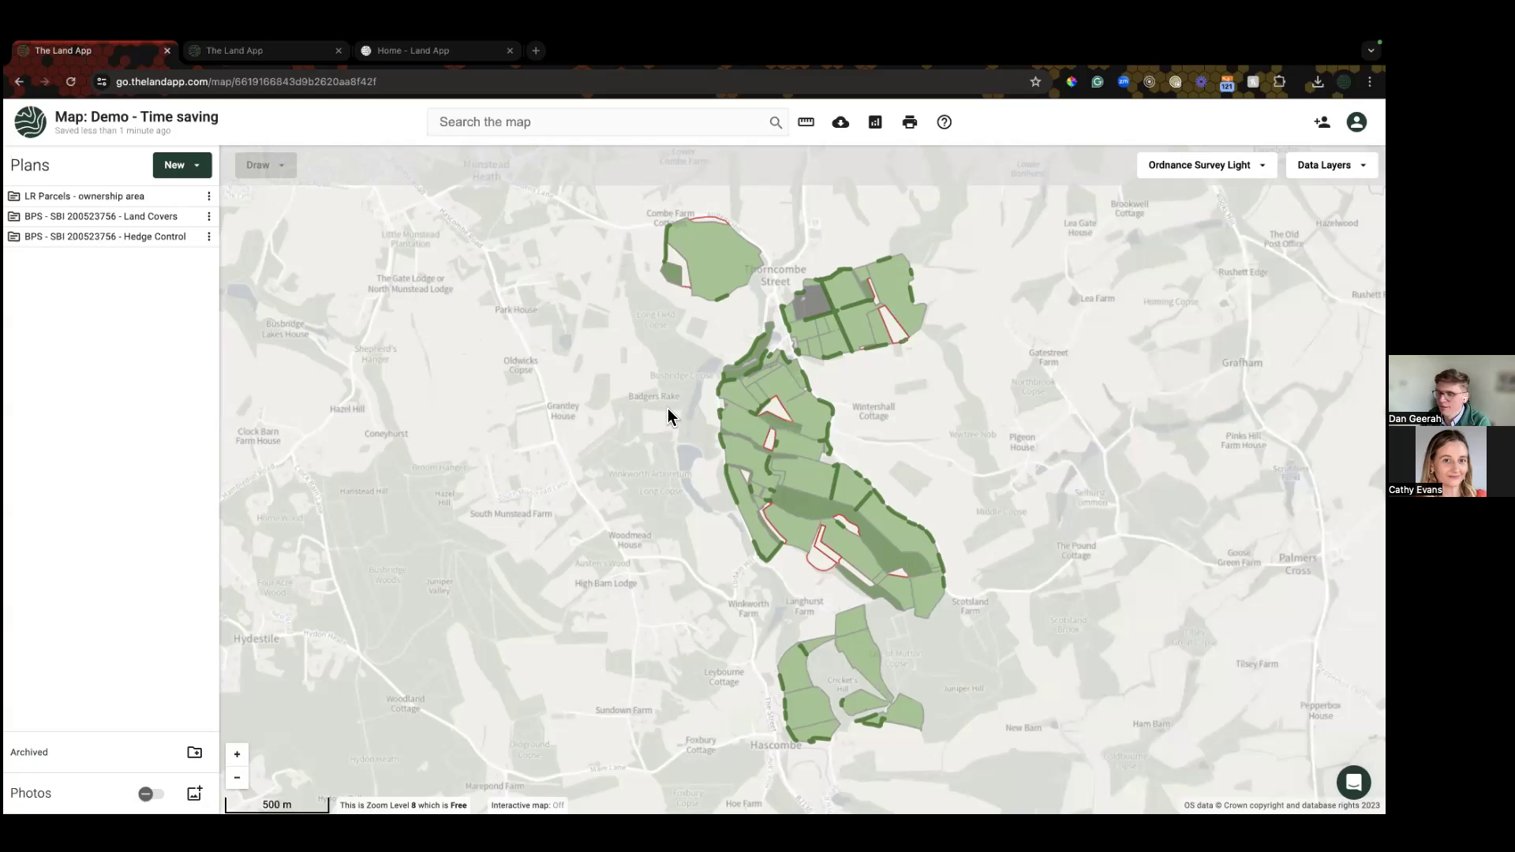
left_click(175, 164)
left_click(190, 250)
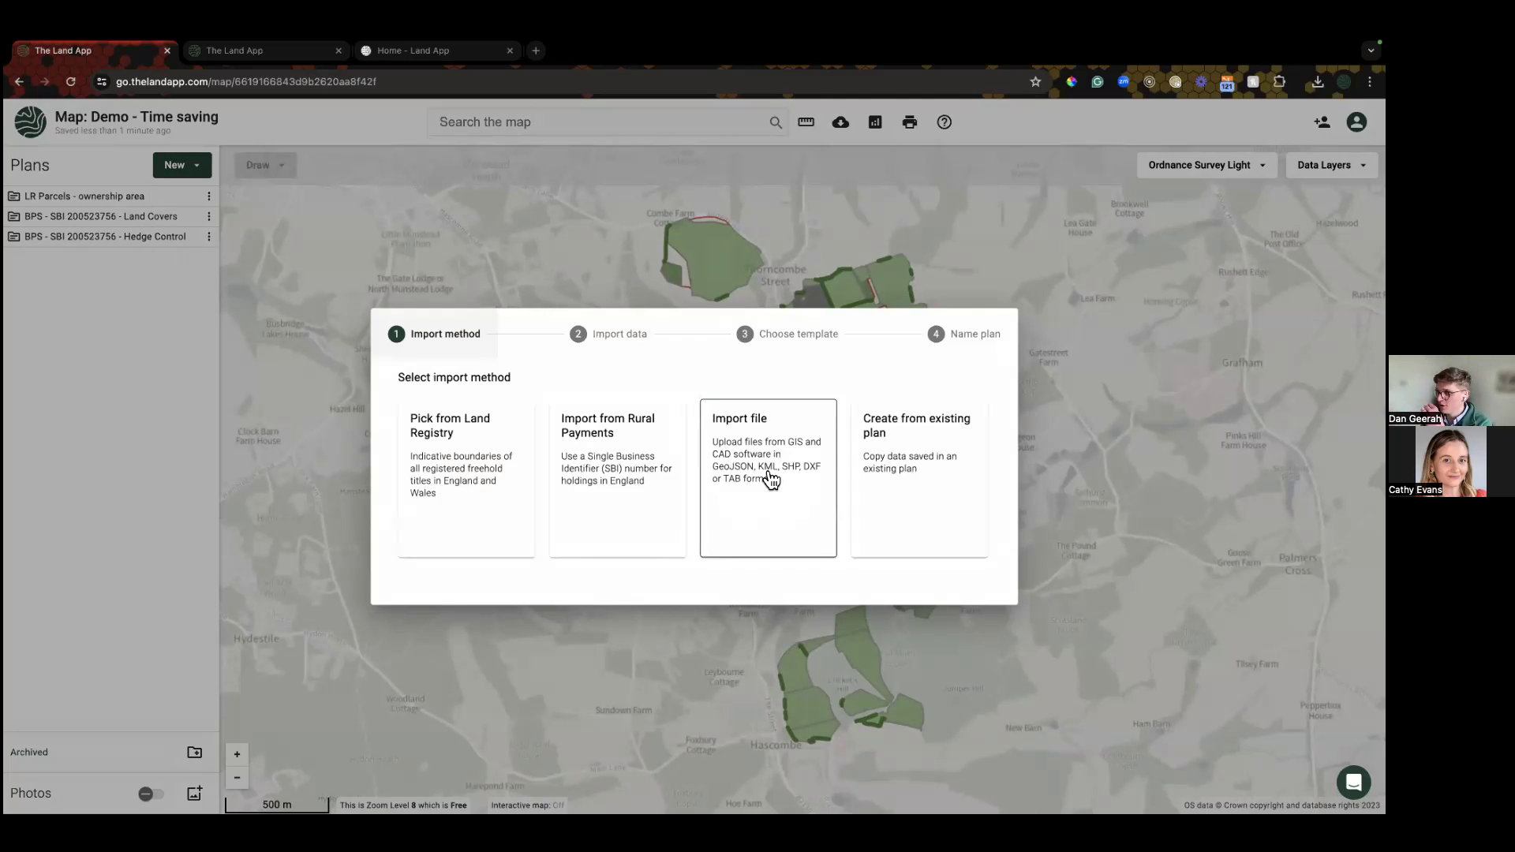
left_click(771, 479)
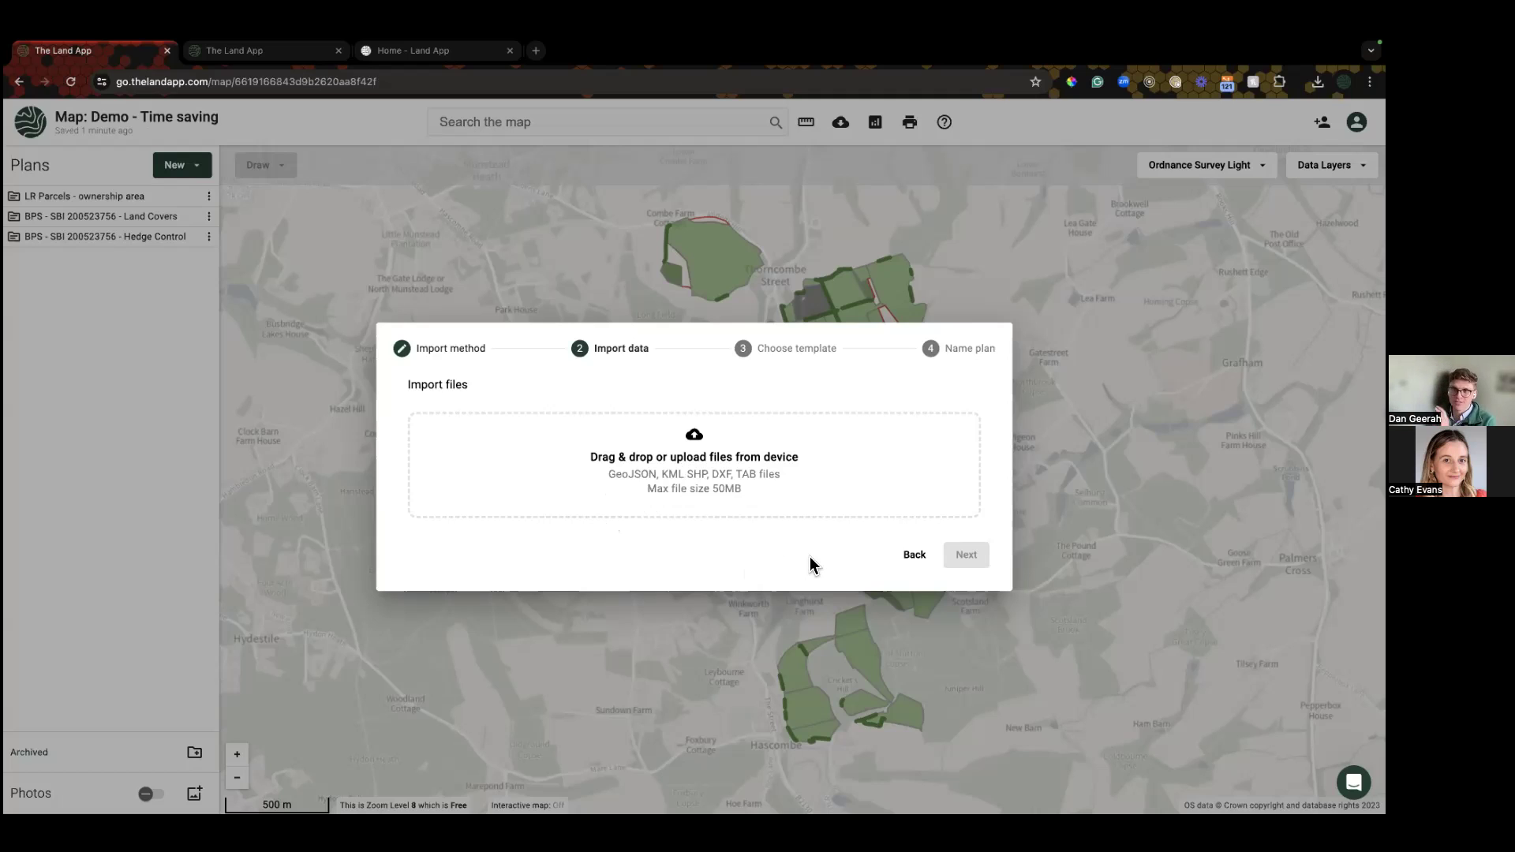
left_click(914, 555)
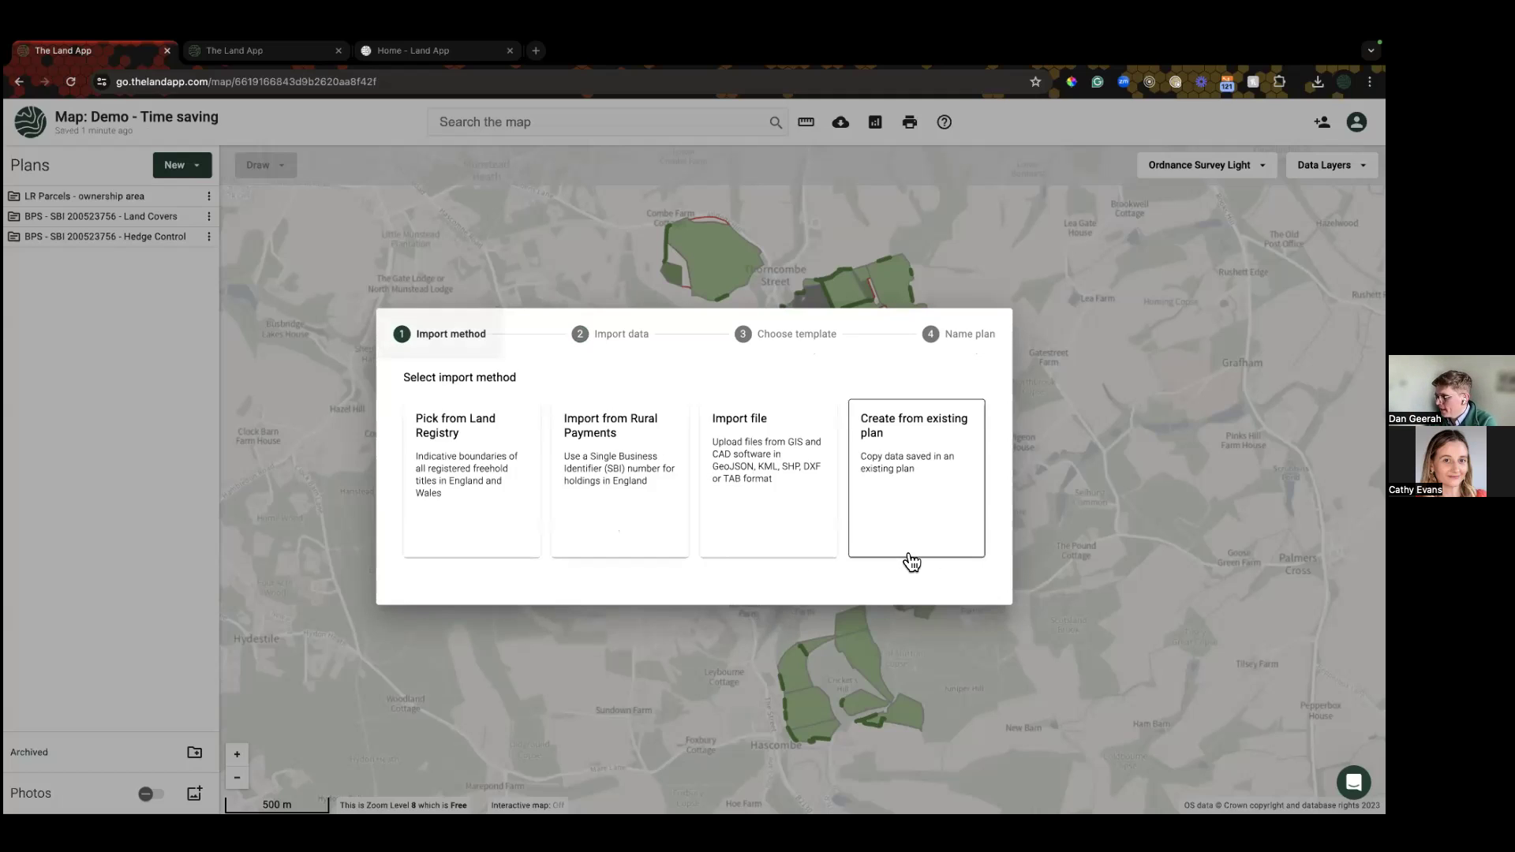
left_click(1093, 631)
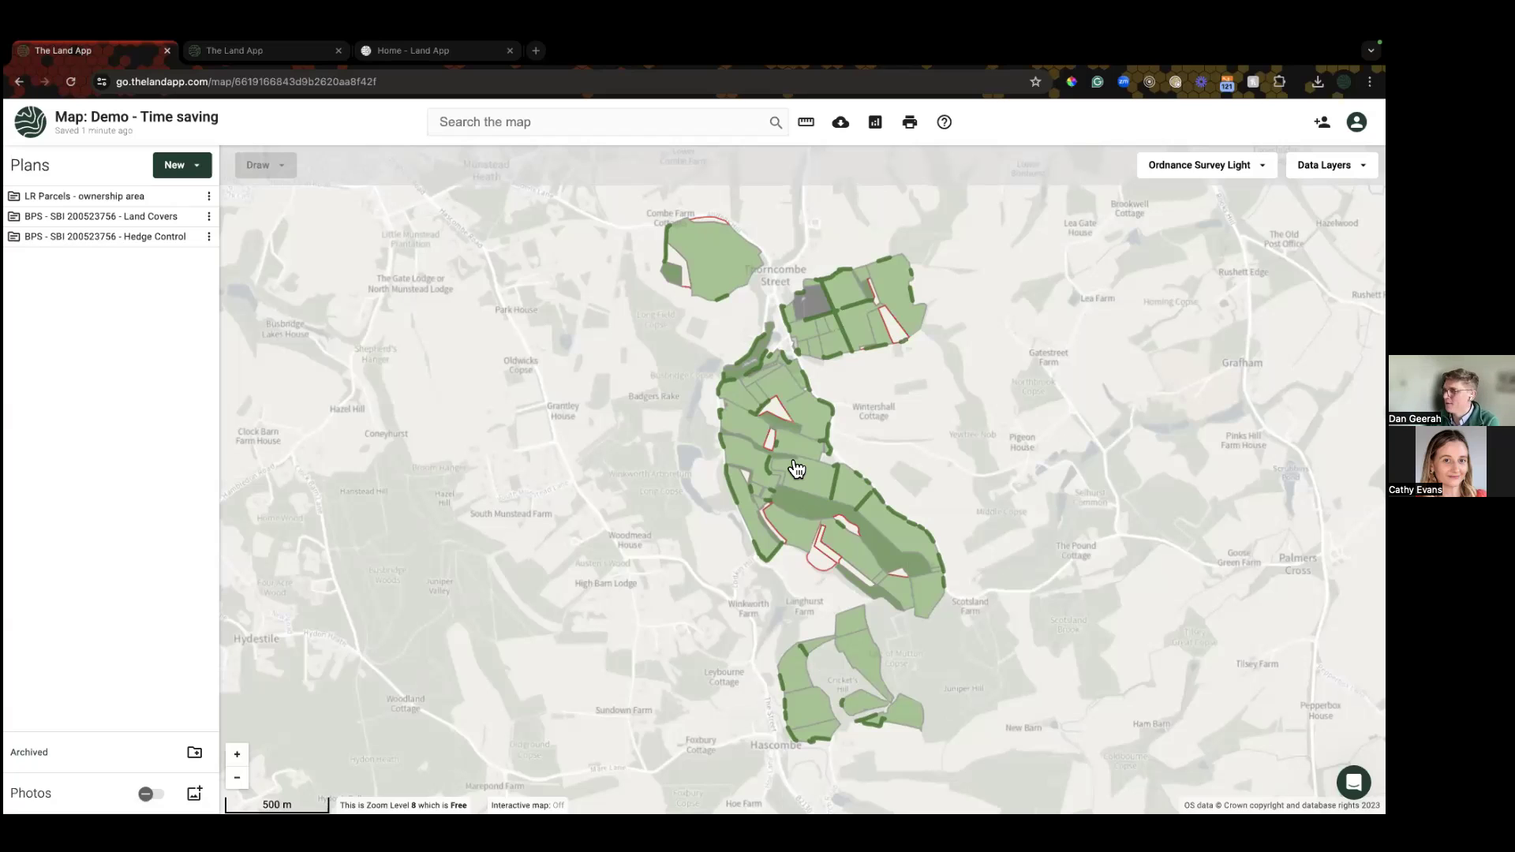
left_click(1353, 781)
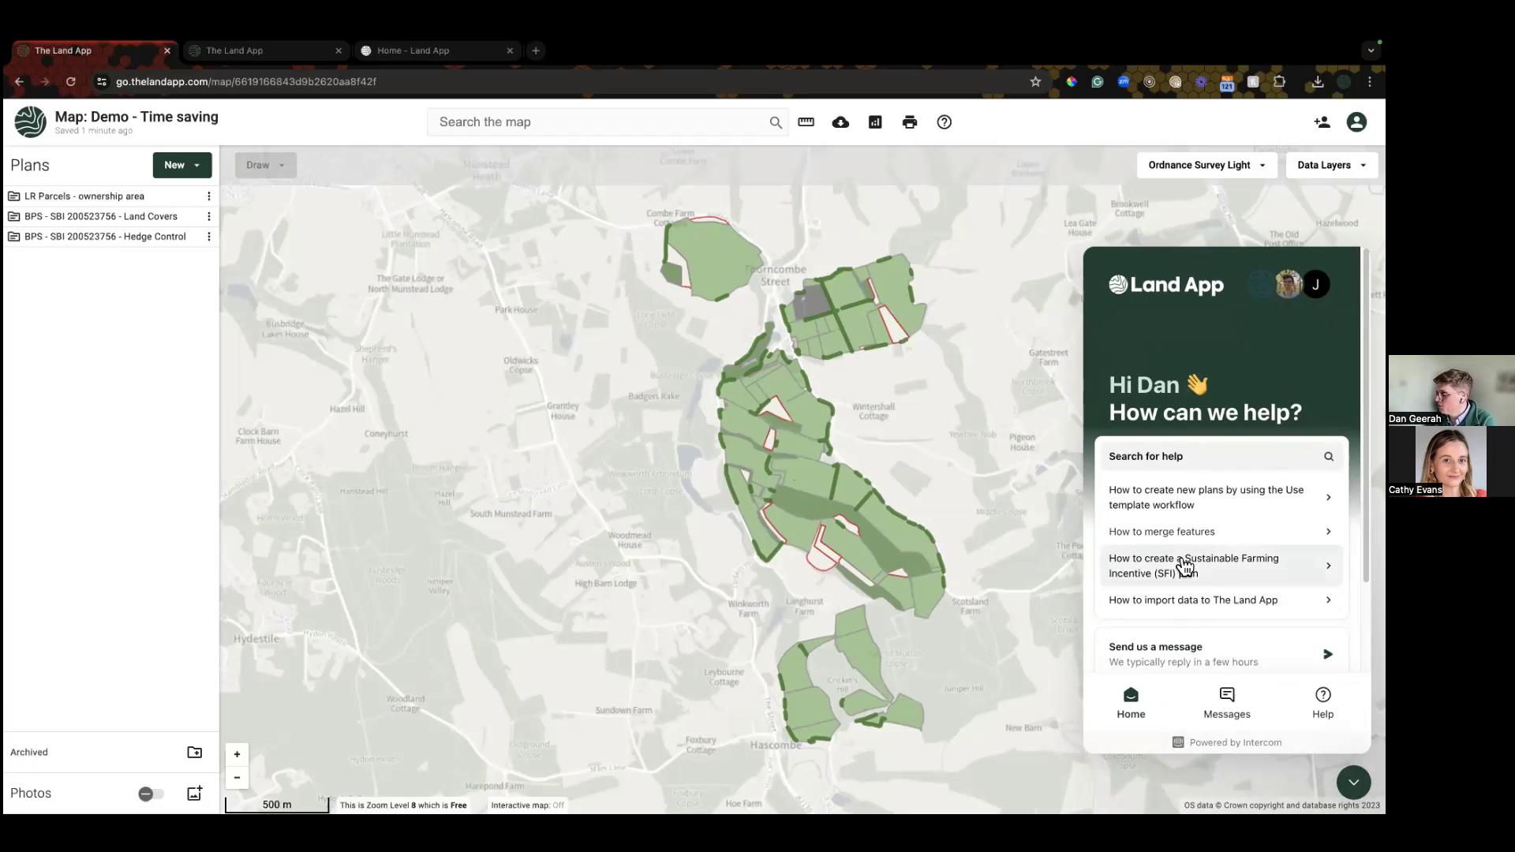
left_click(1162, 457)
type("importing")
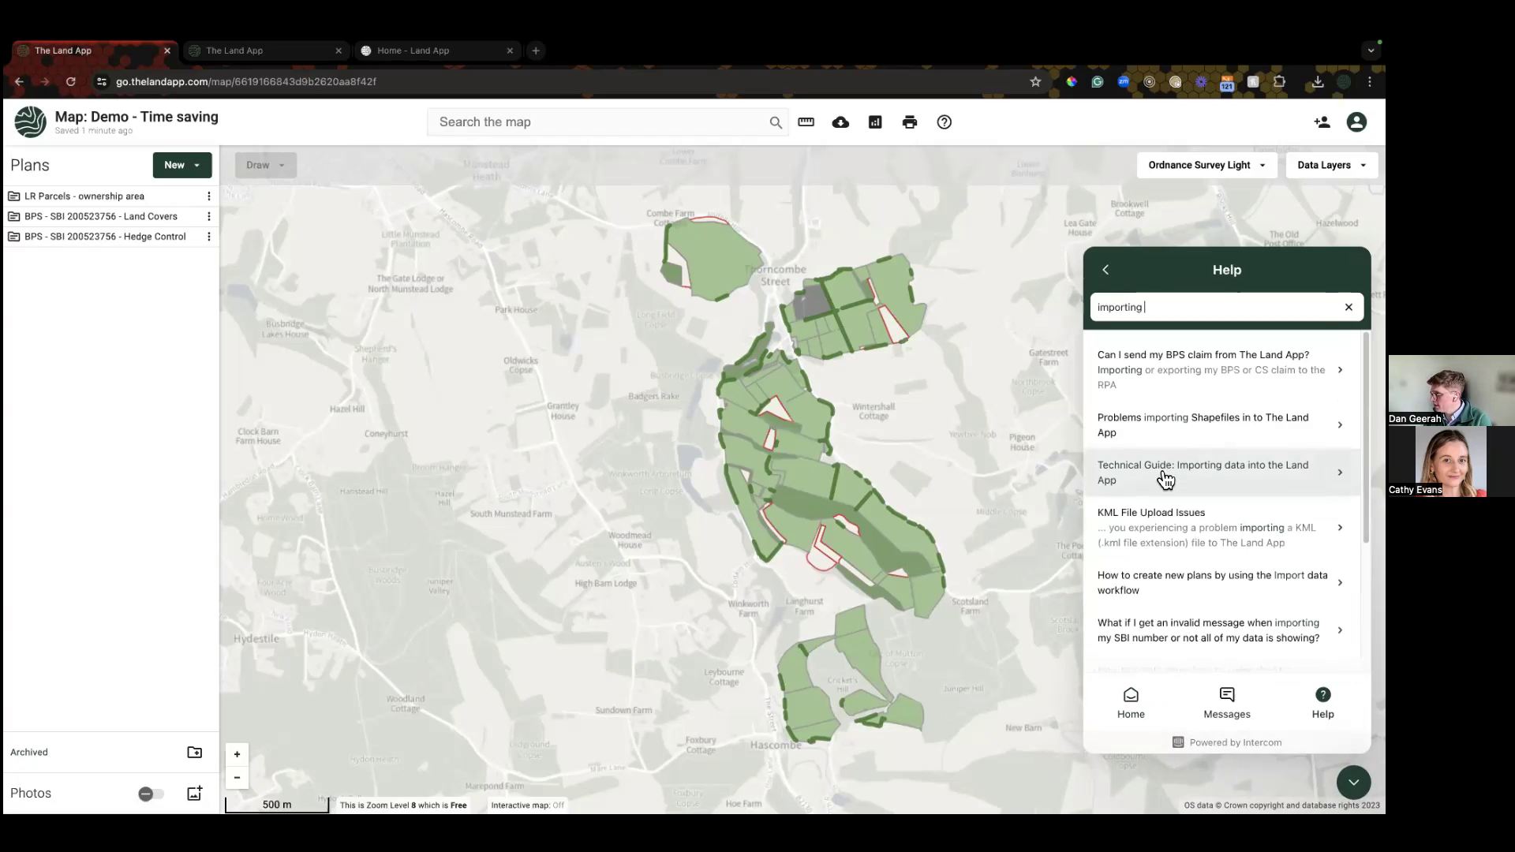
left_click(1168, 487)
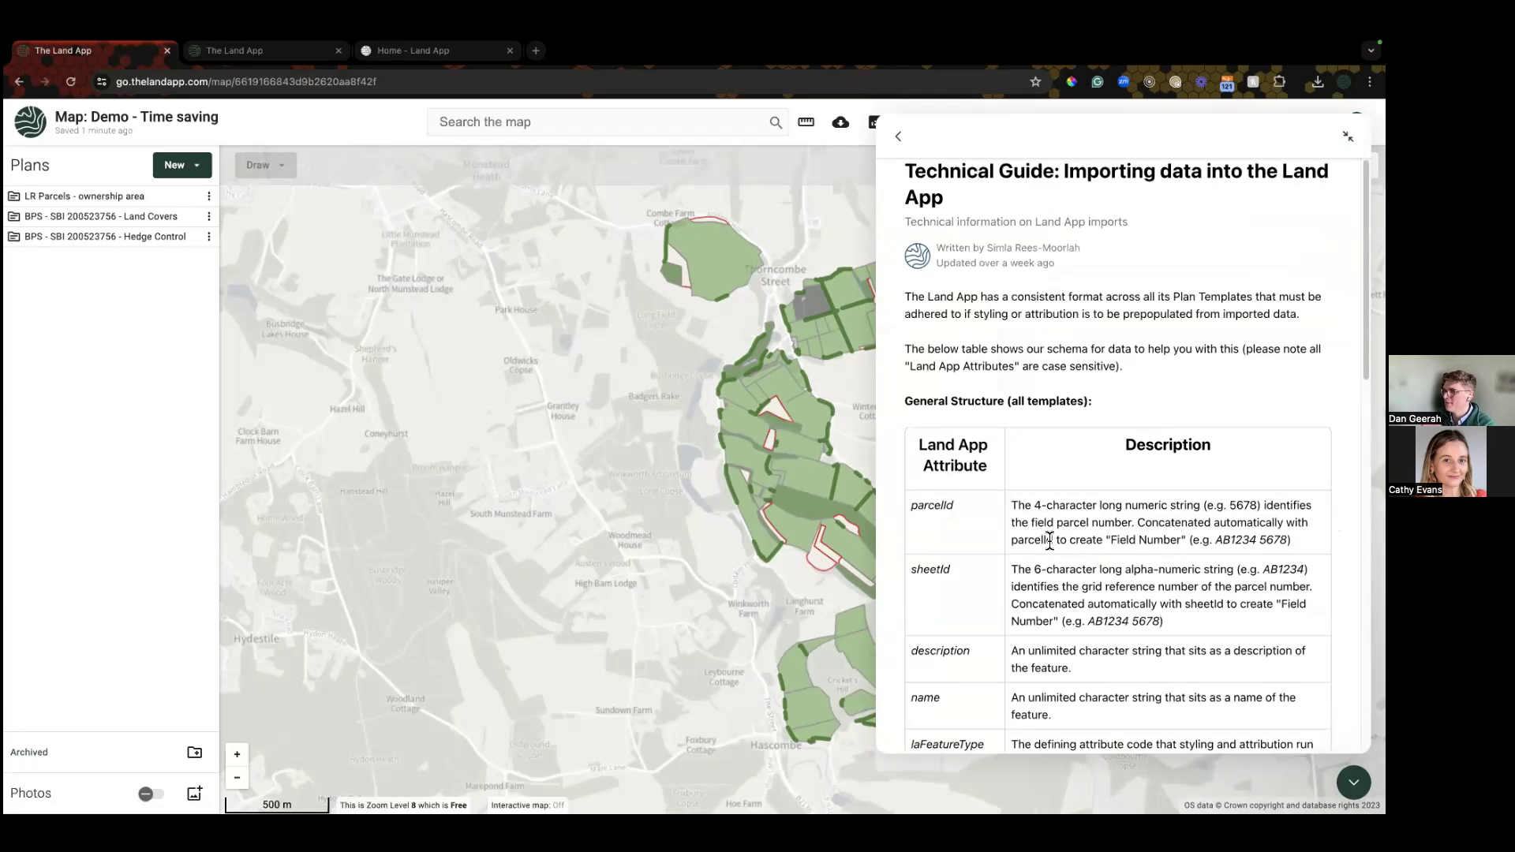
scroll(1051, 543, "down", 2)
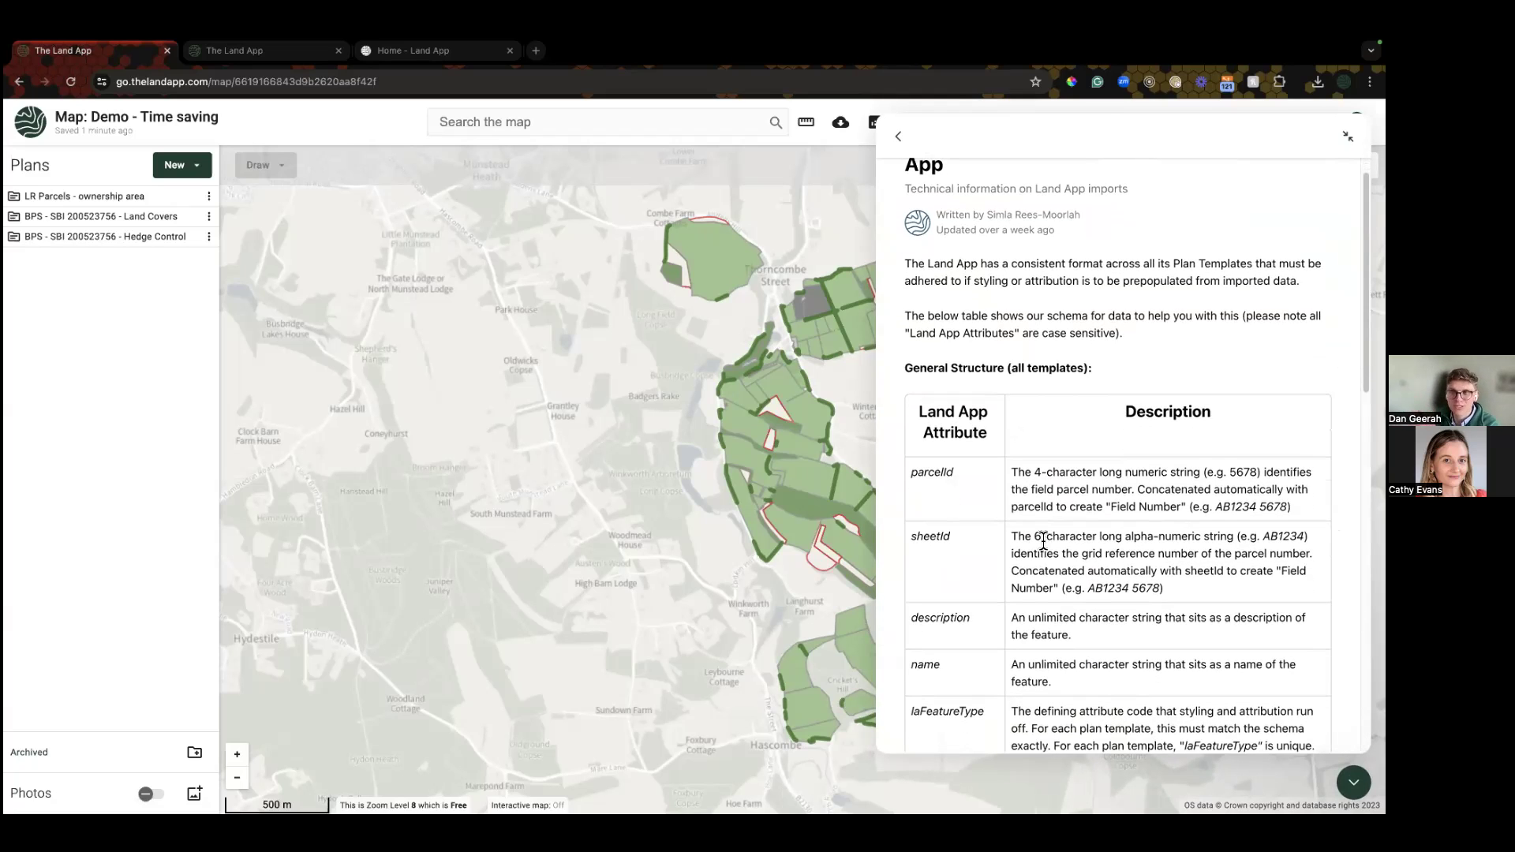
scroll(1041, 541, "down", 3)
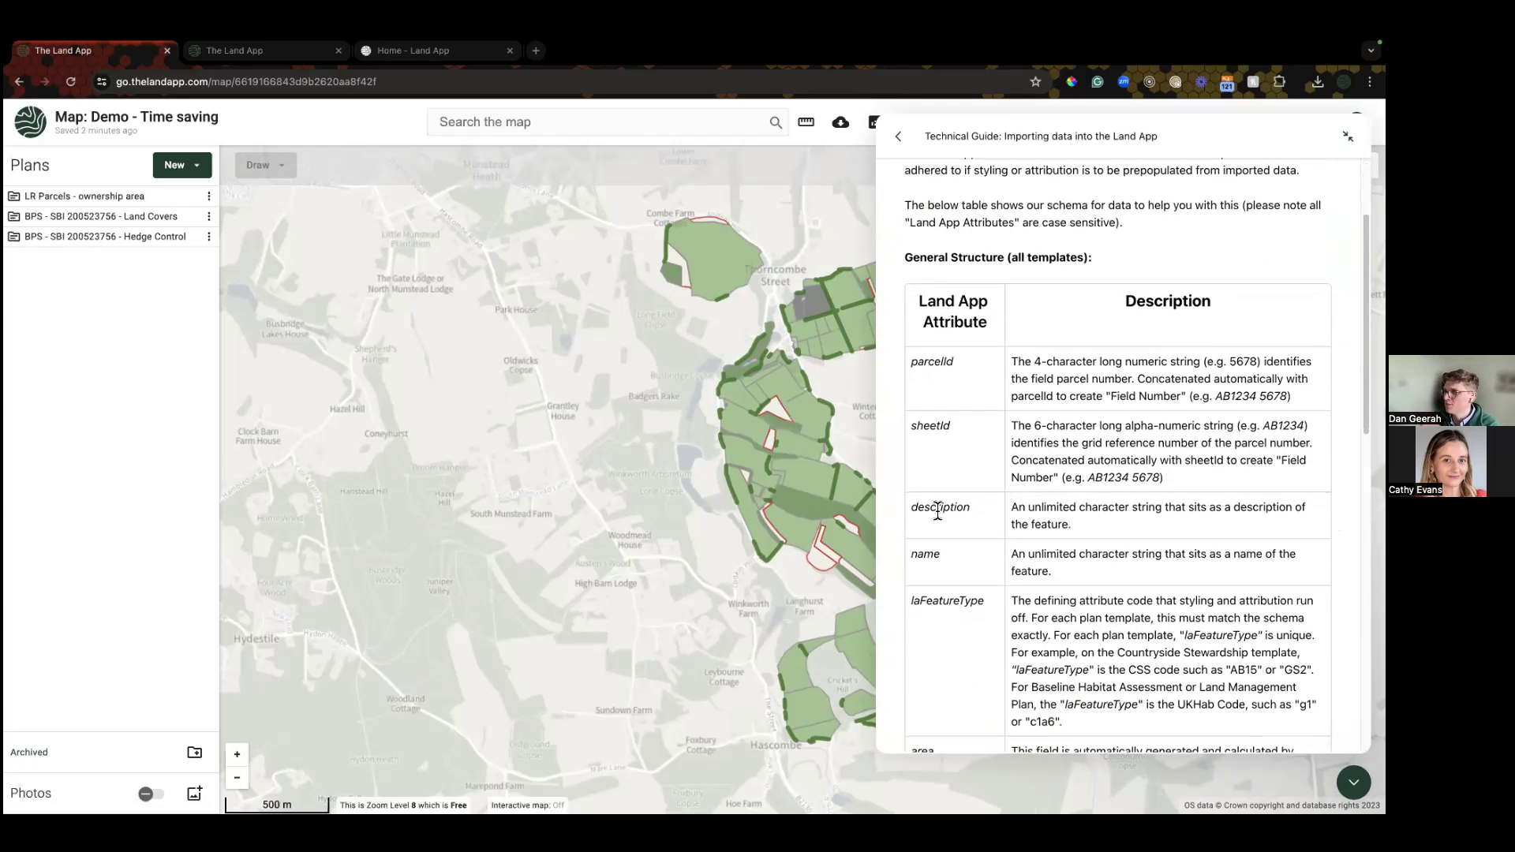
scroll(923, 614, "down", 2)
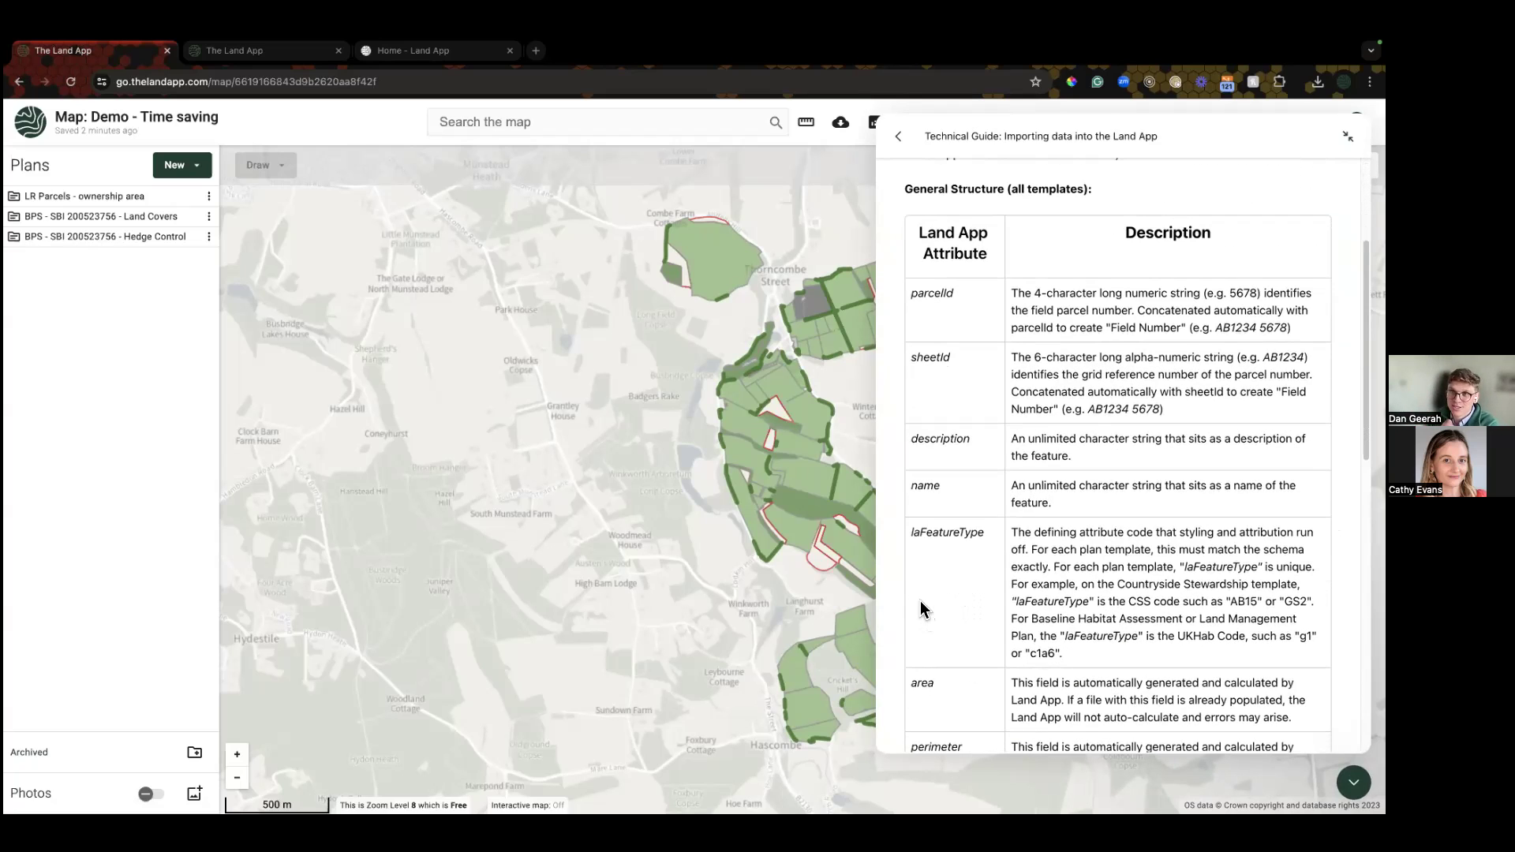
left_click_drag(987, 531, 912, 531)
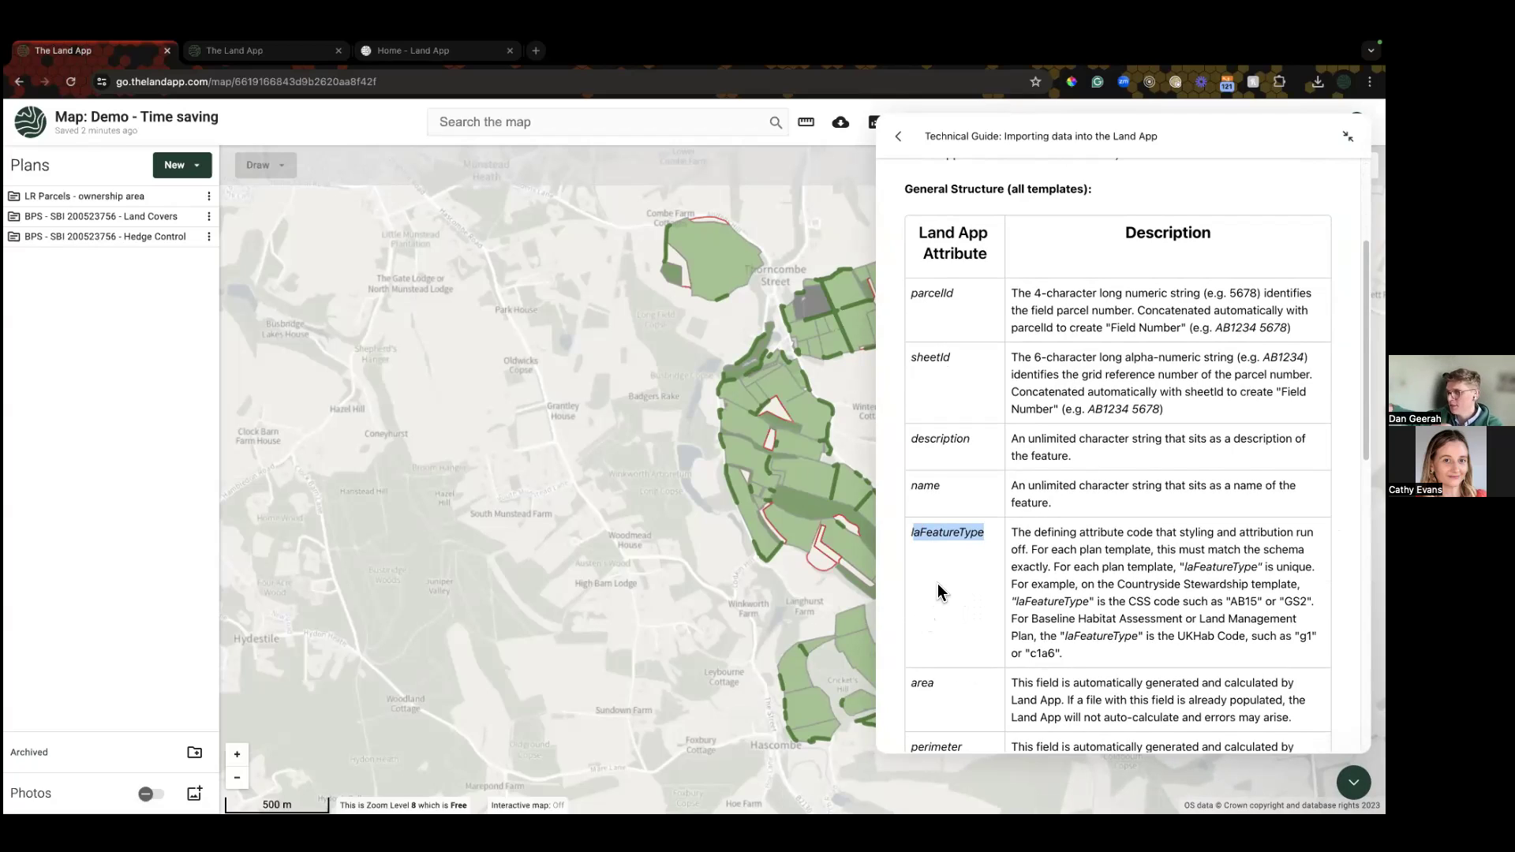
left_click(925, 548)
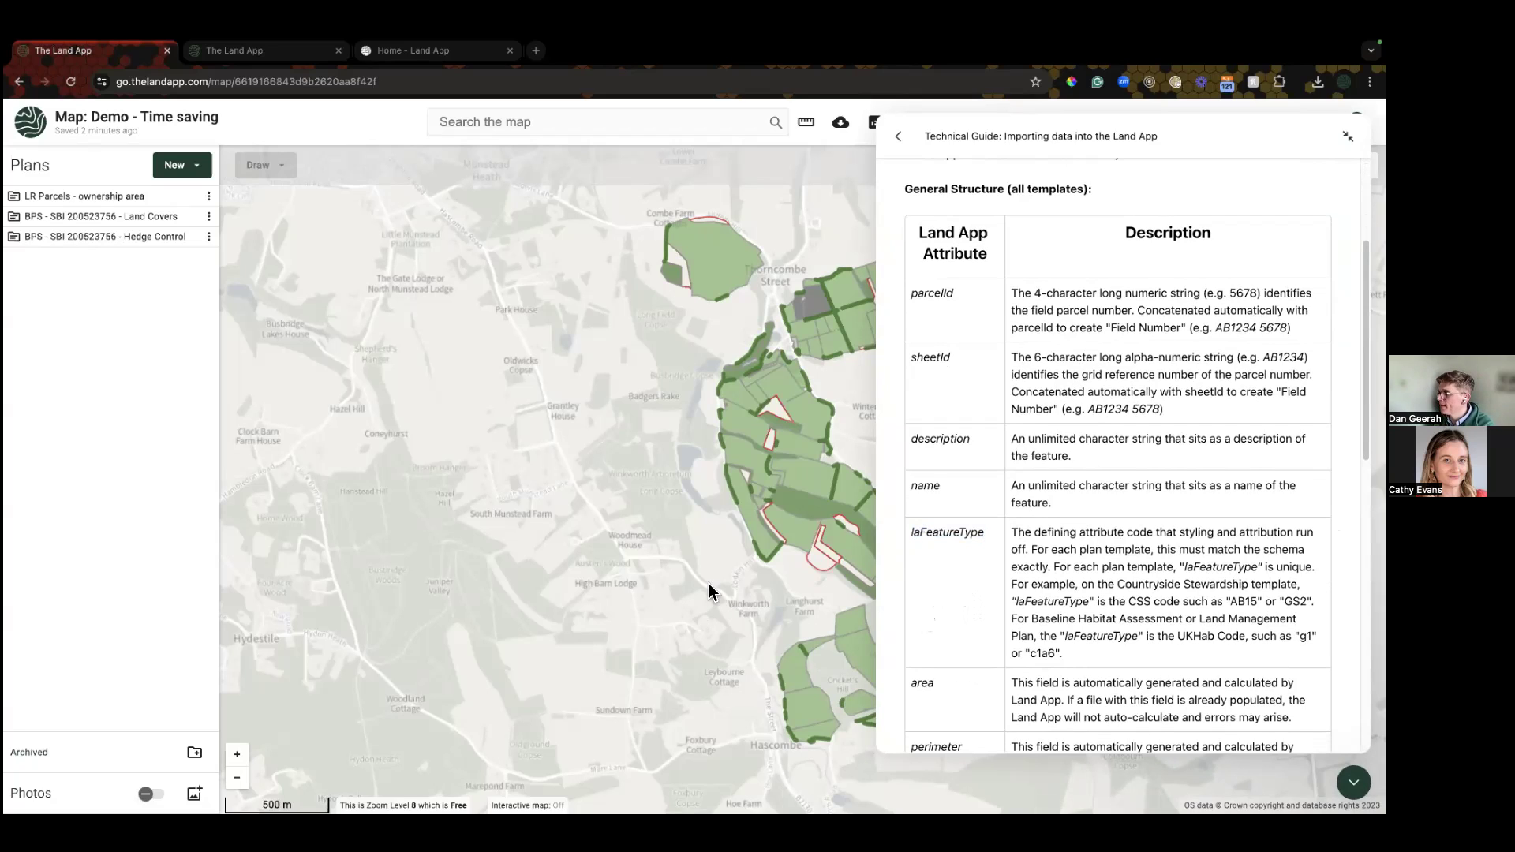
left_click(1353, 781)
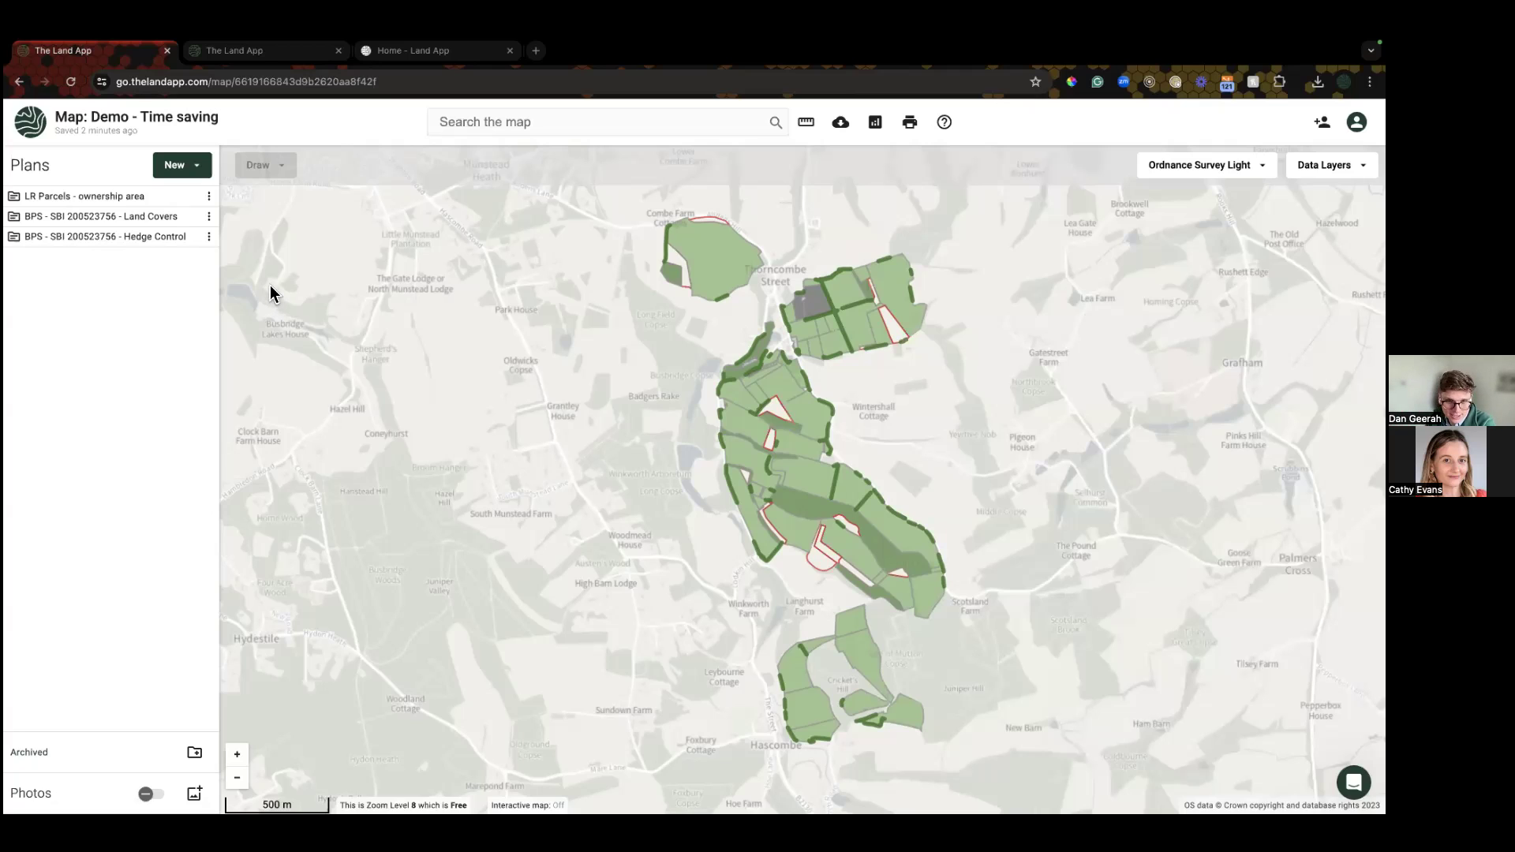
Step: Zoom into the fields and use Select Feature Type on one grassland parcel to pick all Permanent grassland
left_click_drag(500, 395, 428, 380)
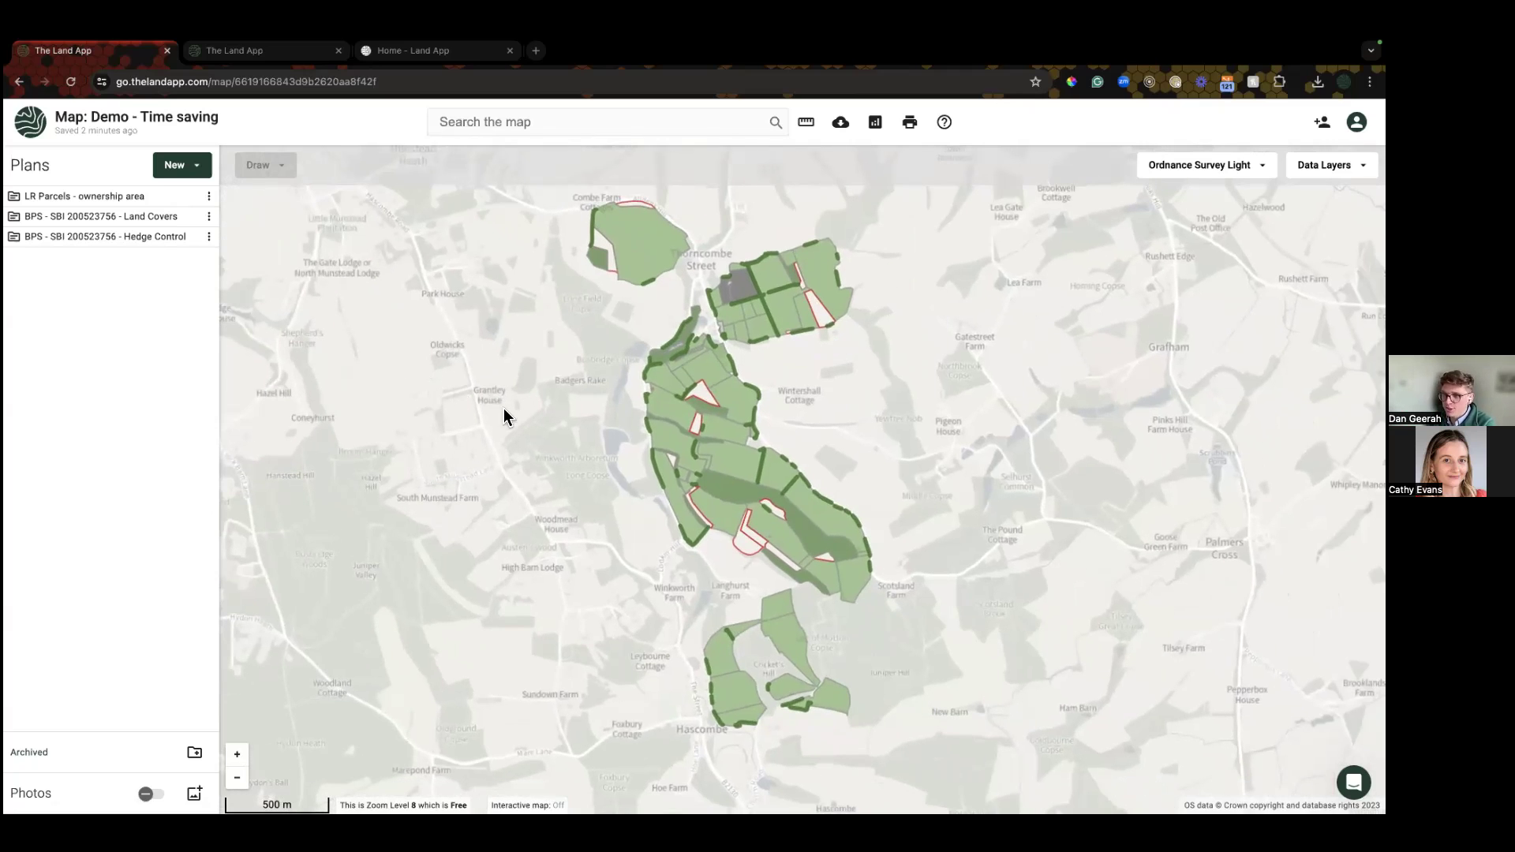
scroll(722, 410, "up", 1)
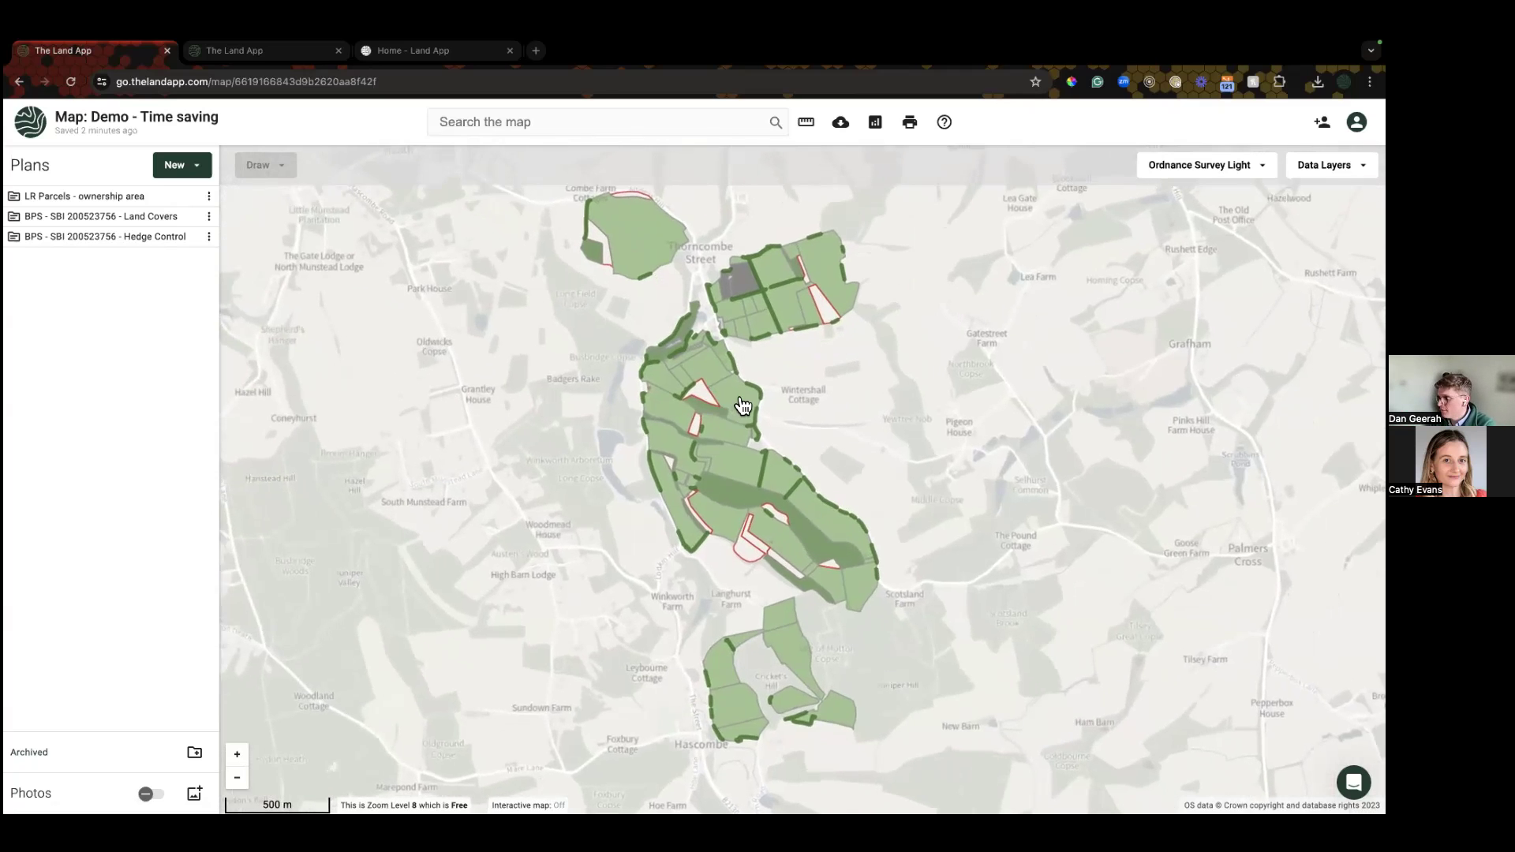
scroll(737, 409, "up", 2)
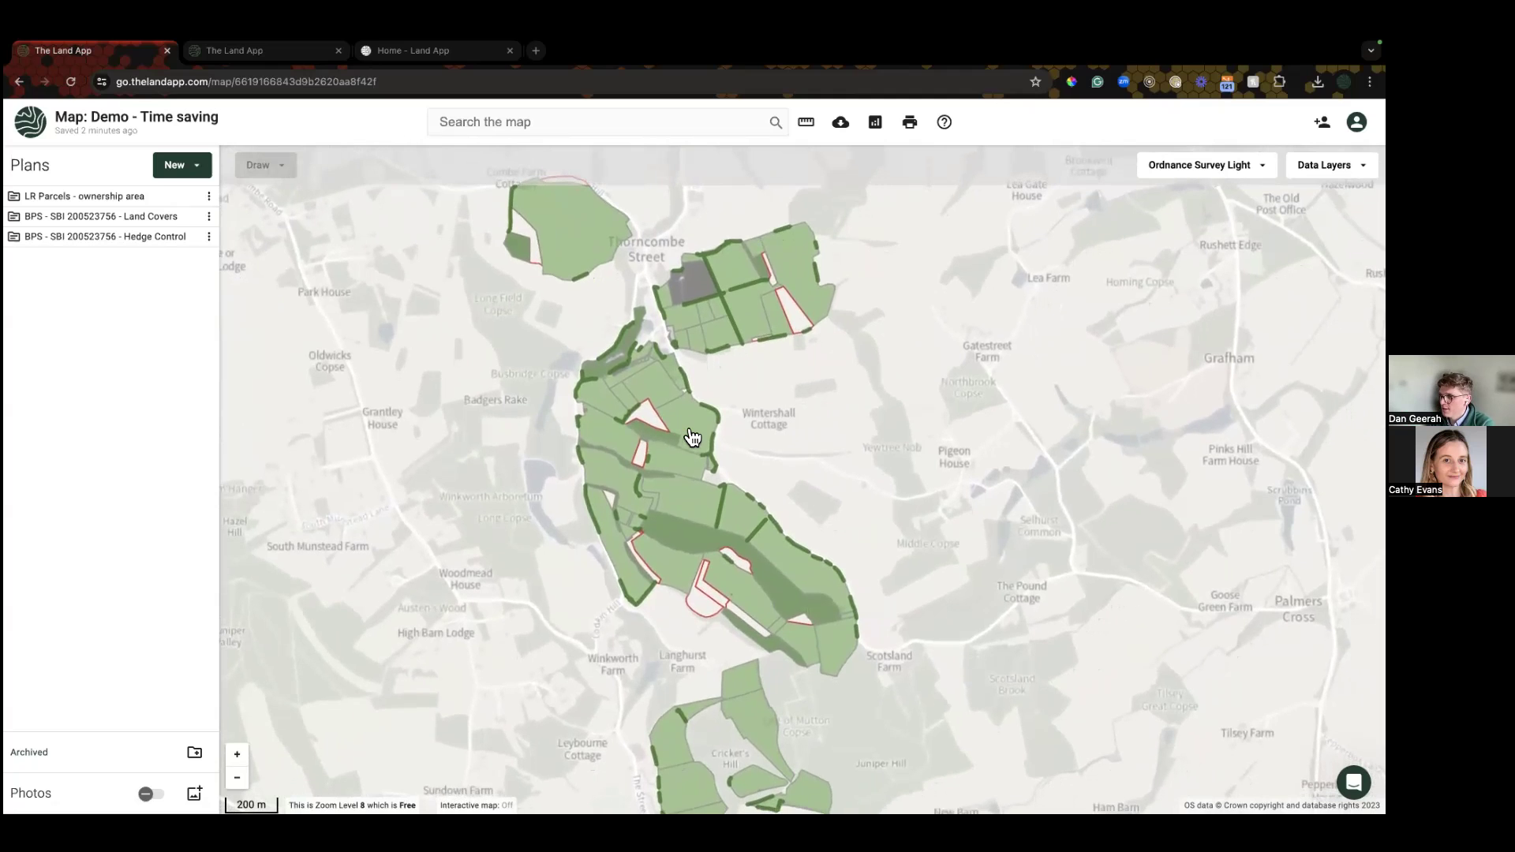
scroll(694, 481, "up", 2)
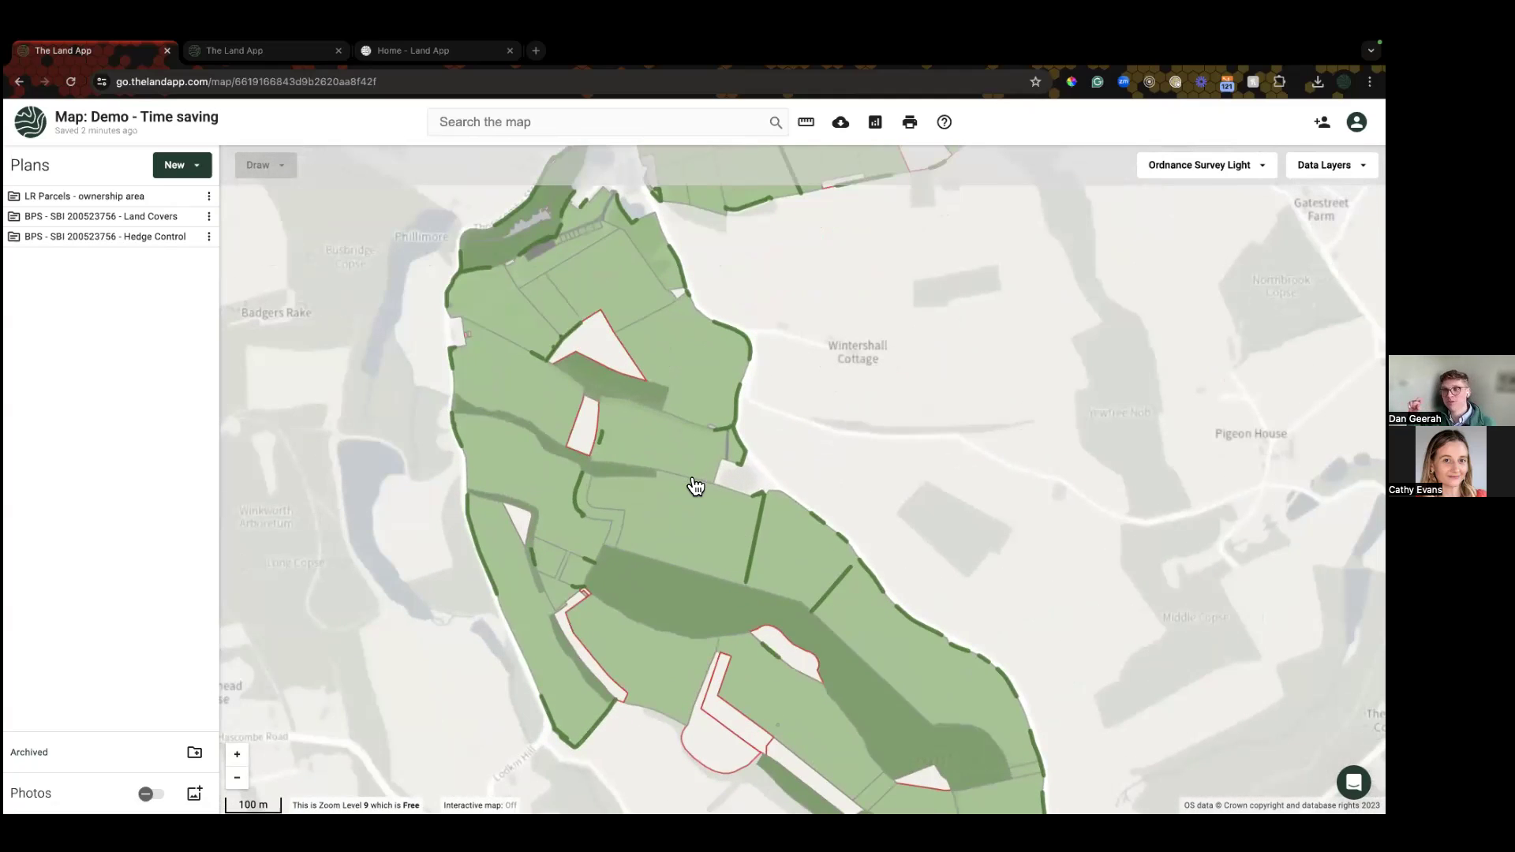
left_click(684, 529)
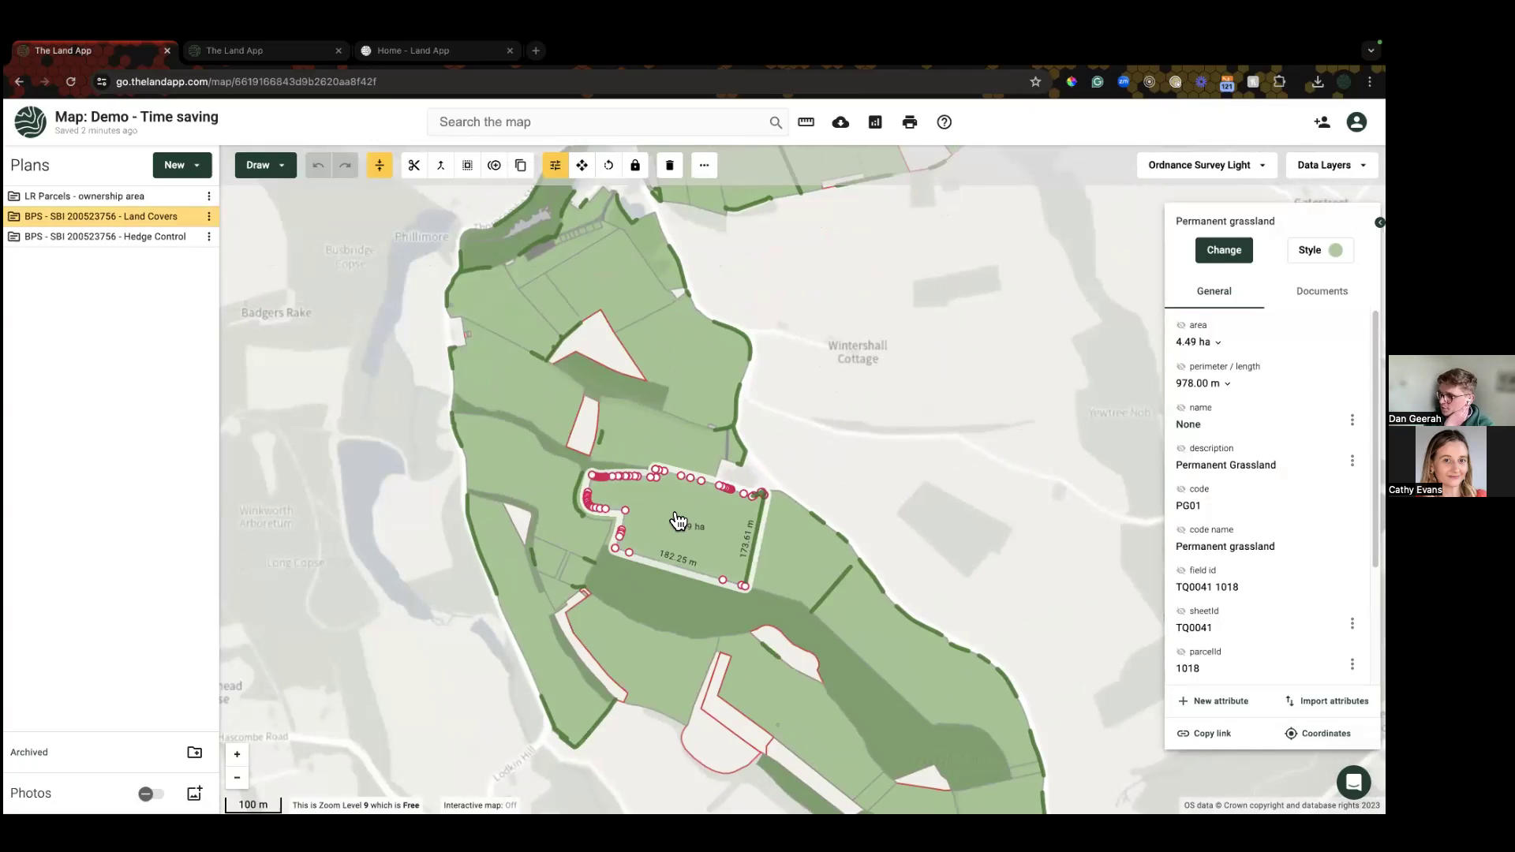
right_click(676, 519)
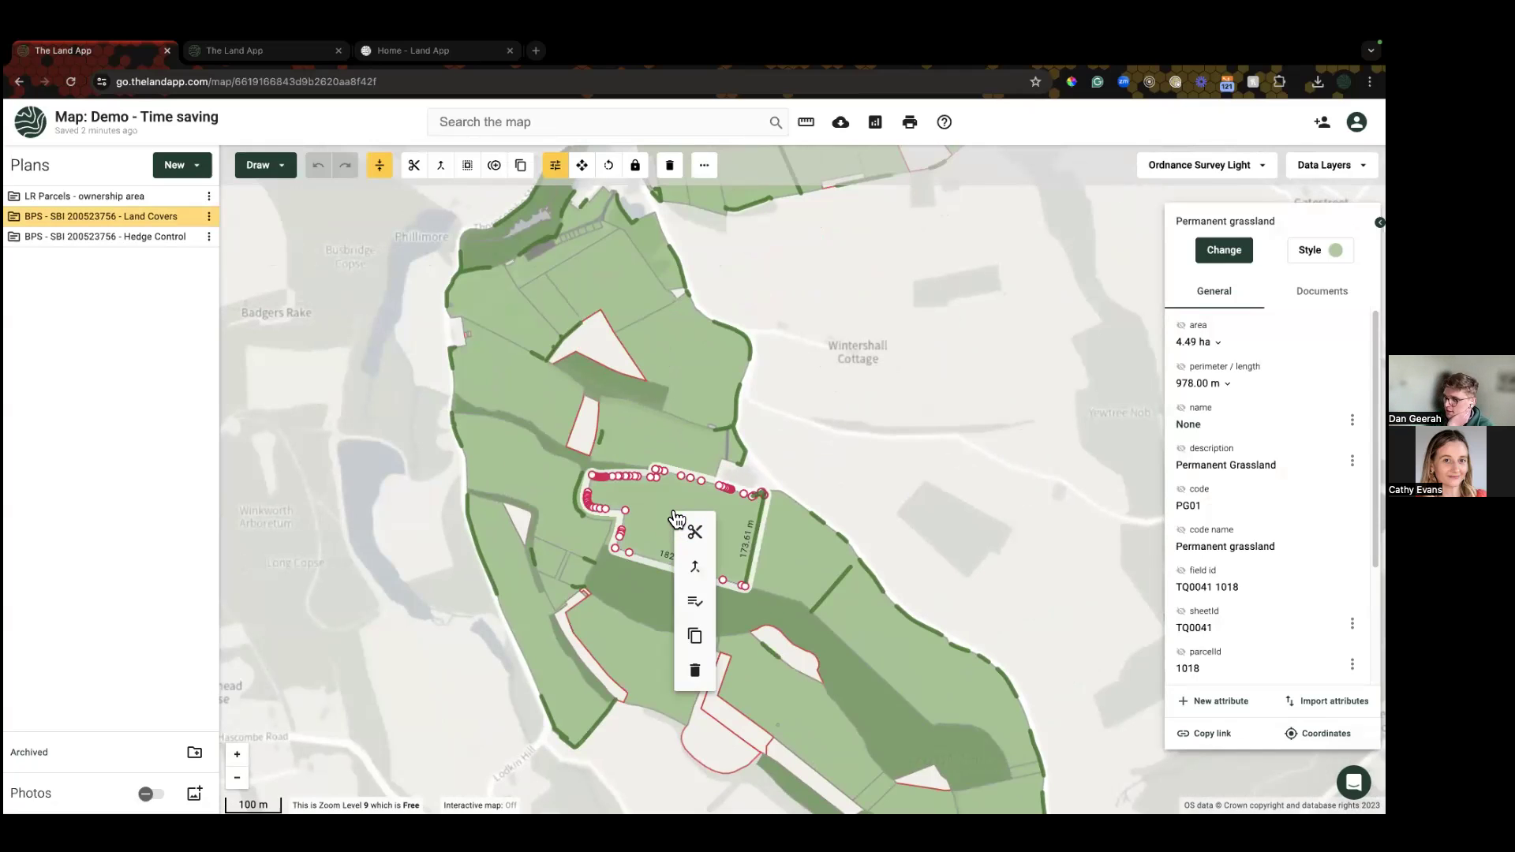
left_click(696, 606)
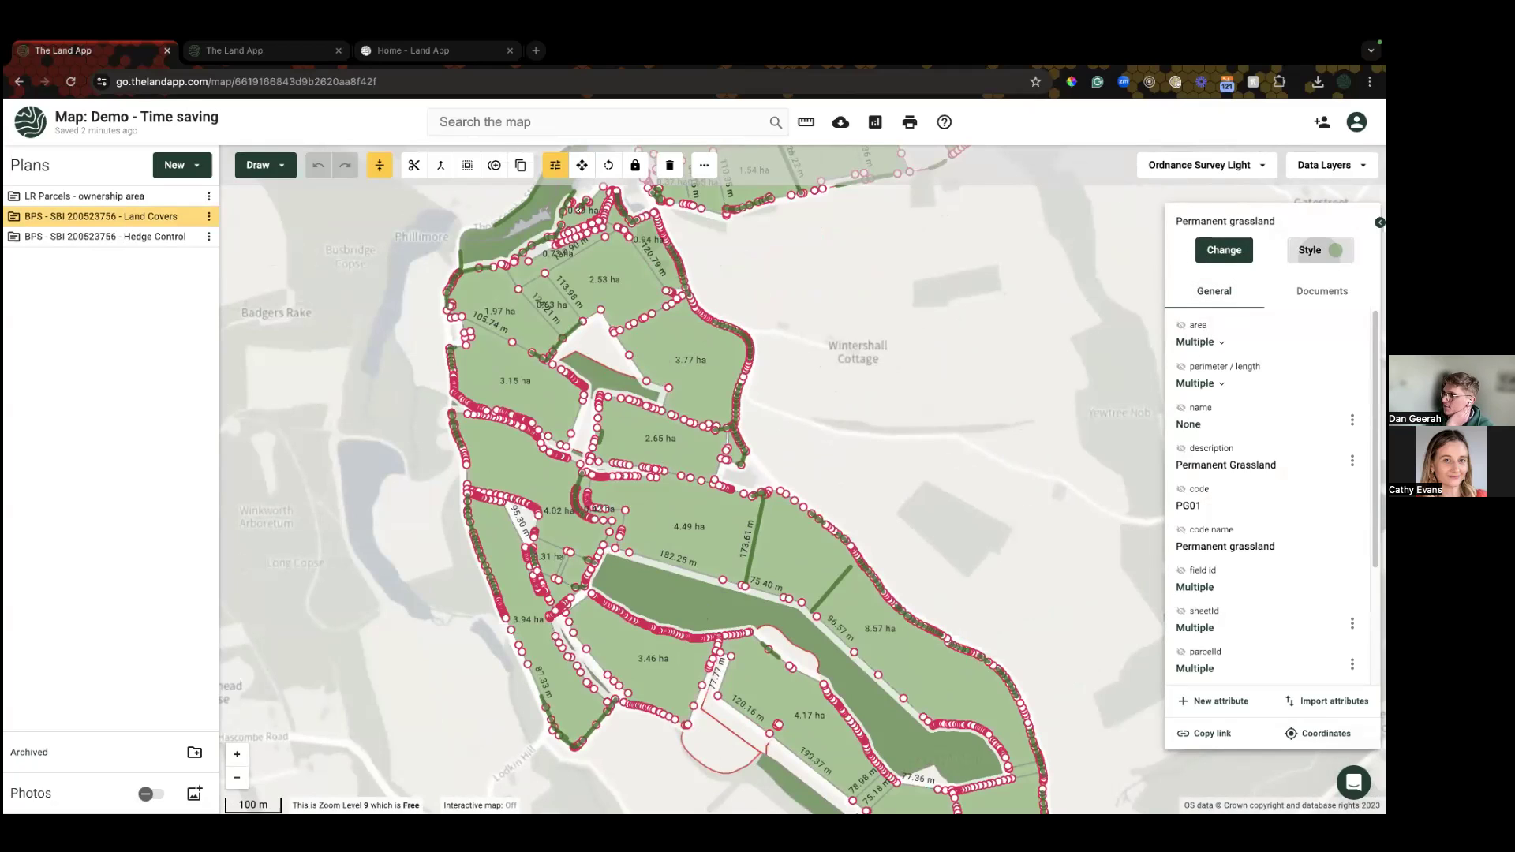
left_click(1312, 250)
left_click(1251, 394)
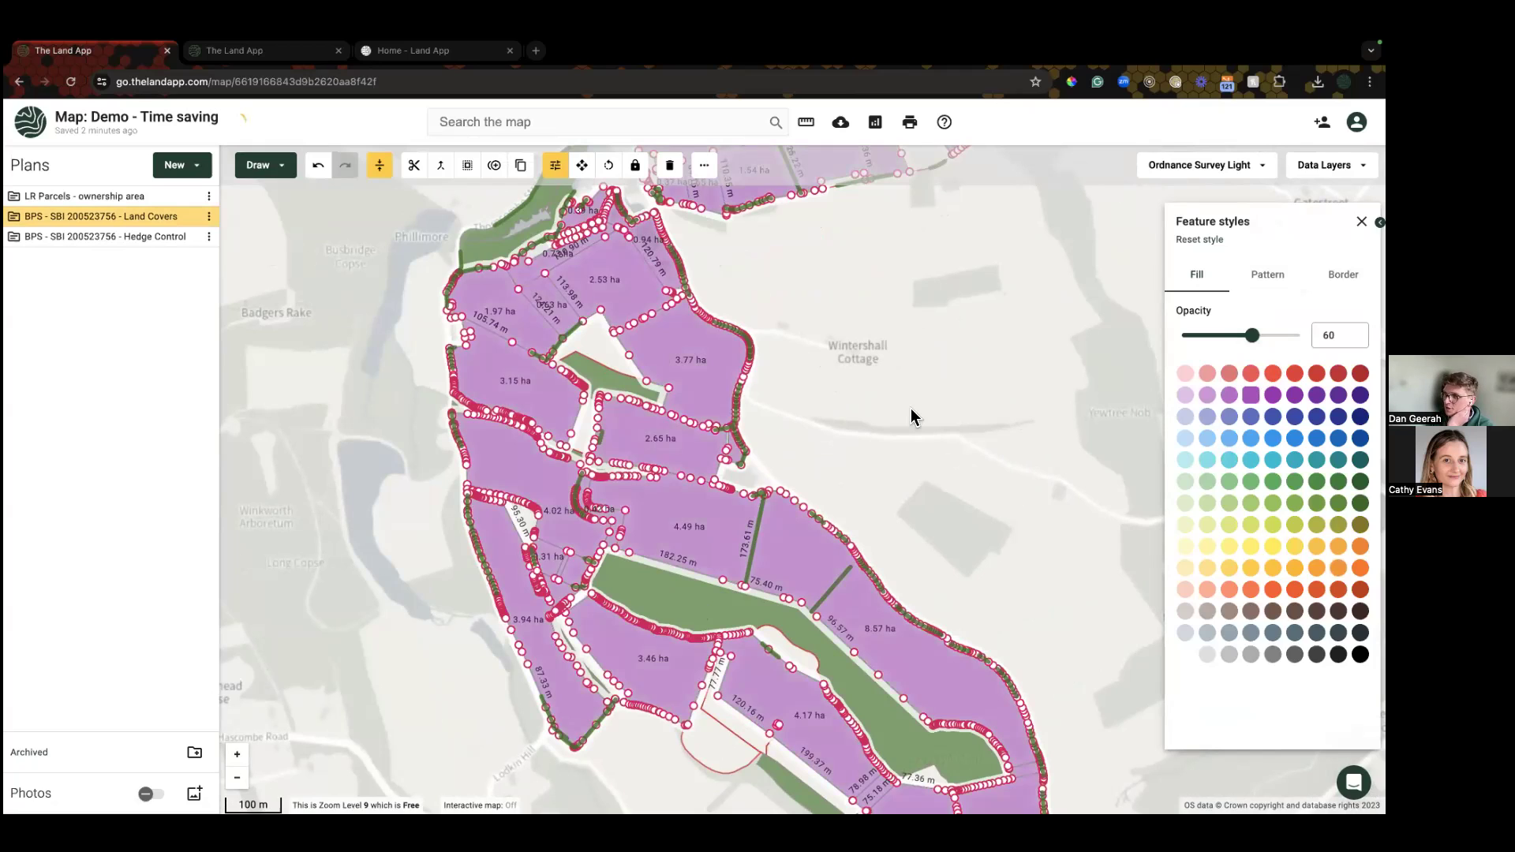
left_click(911, 414)
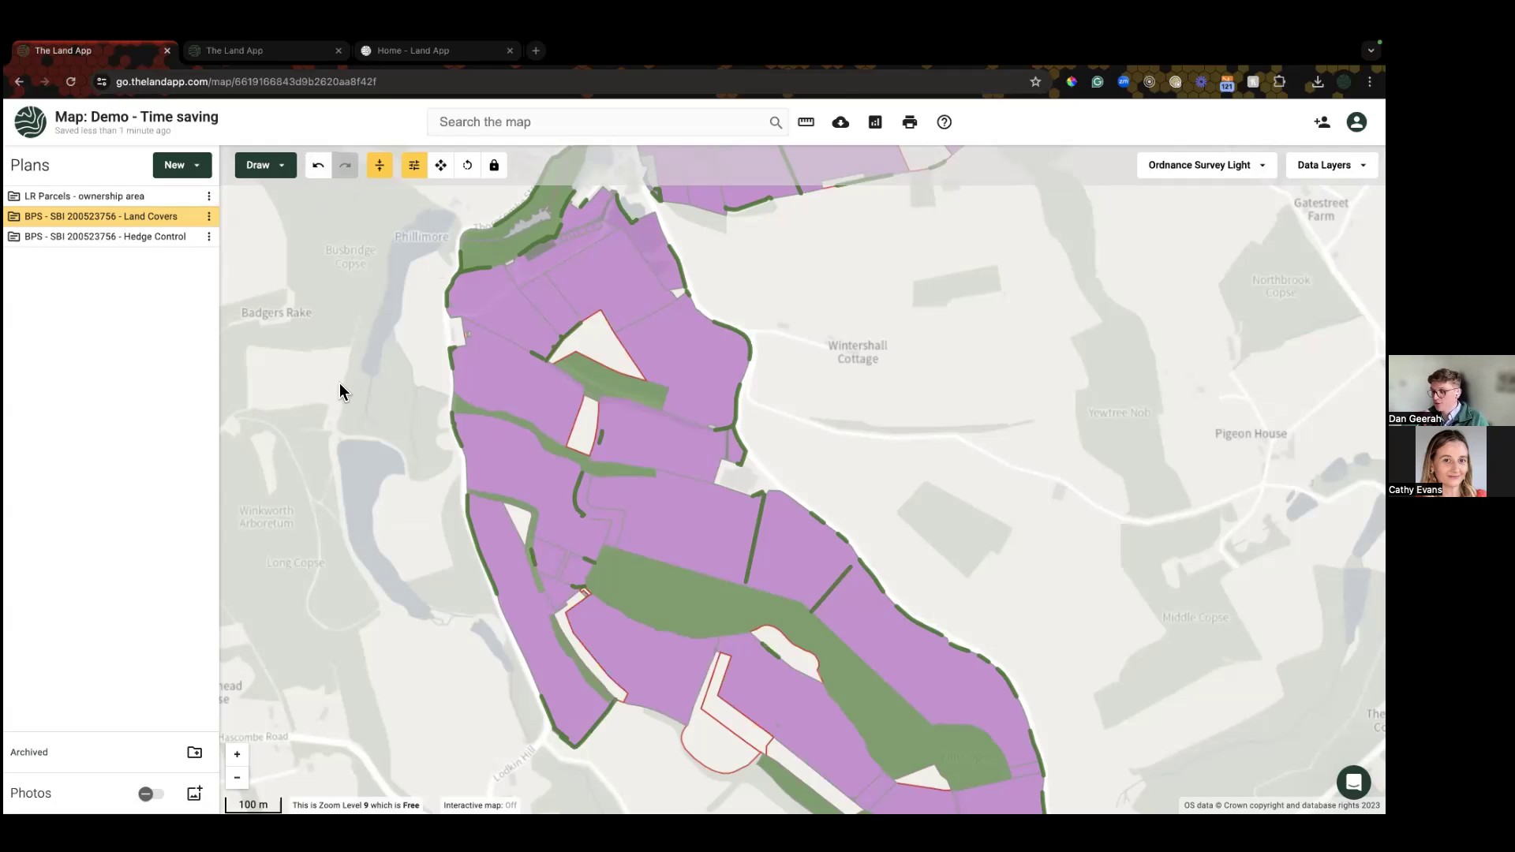
key("ctrl+z")
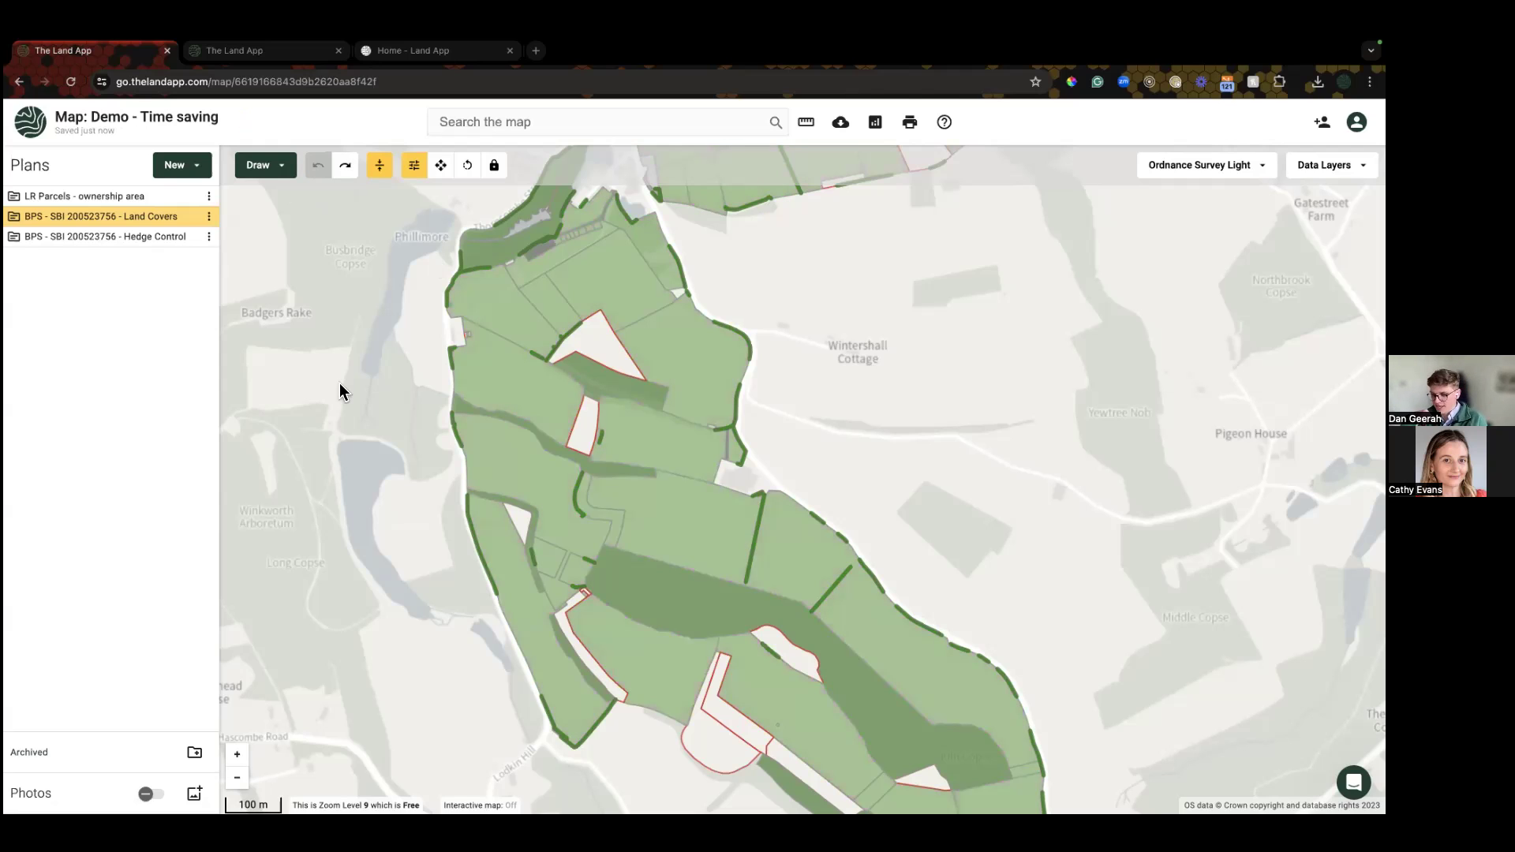
left_click(347, 169)
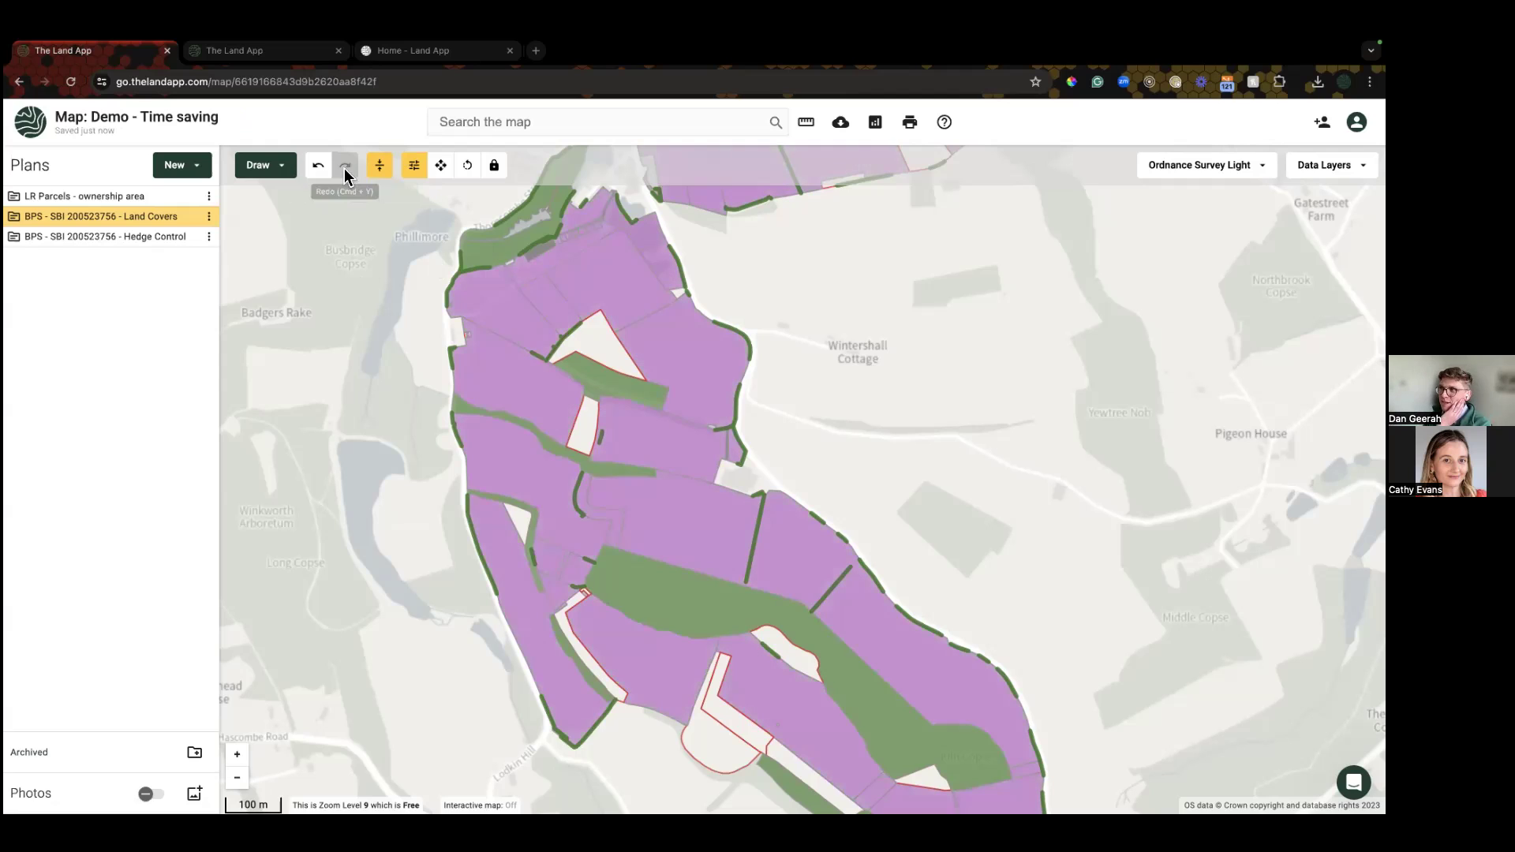
left_click(319, 169)
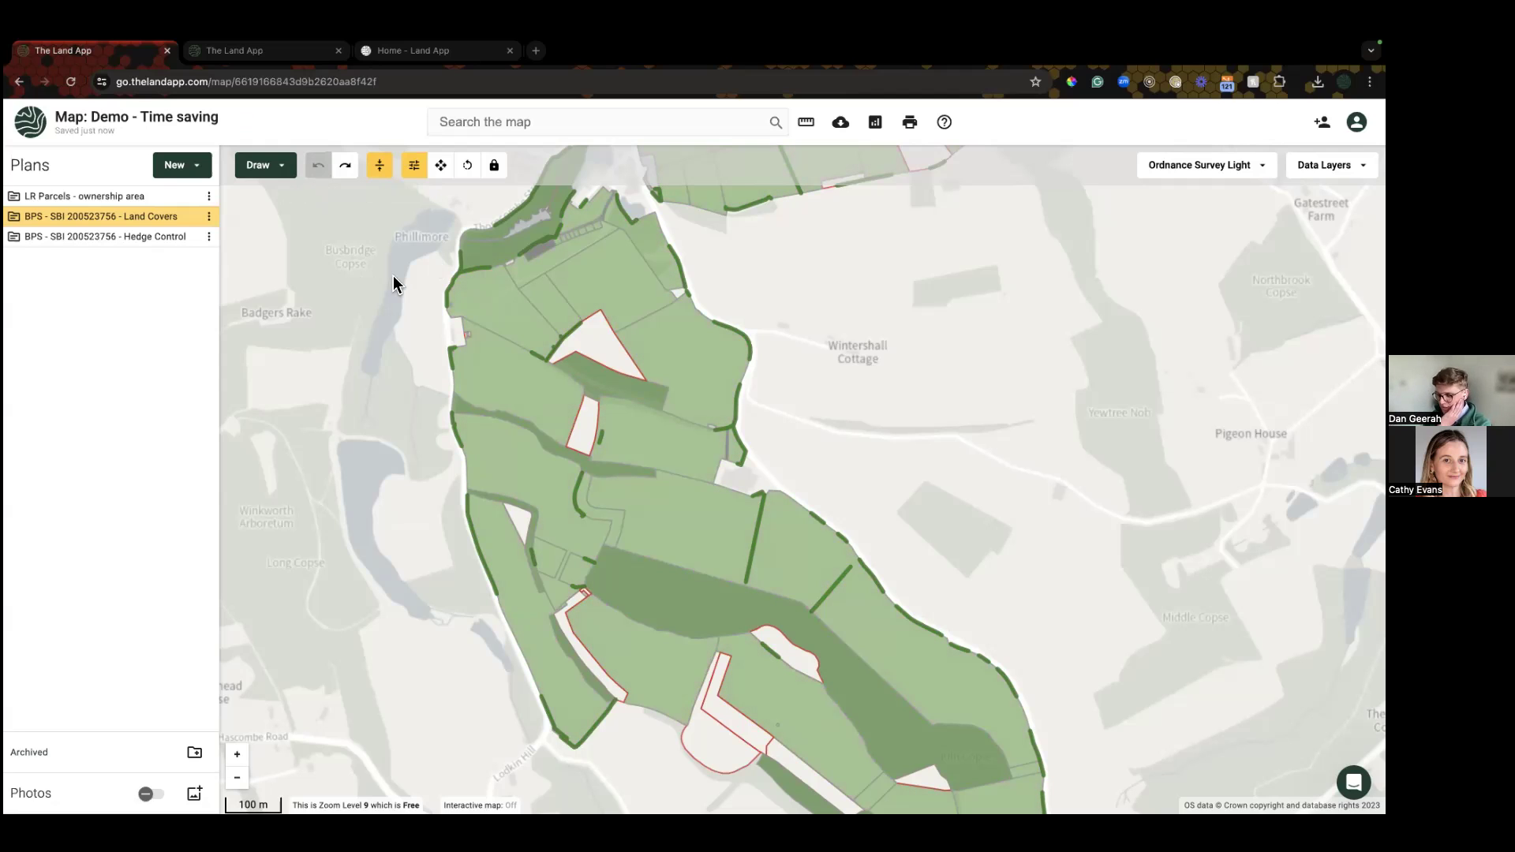
key("super+y")
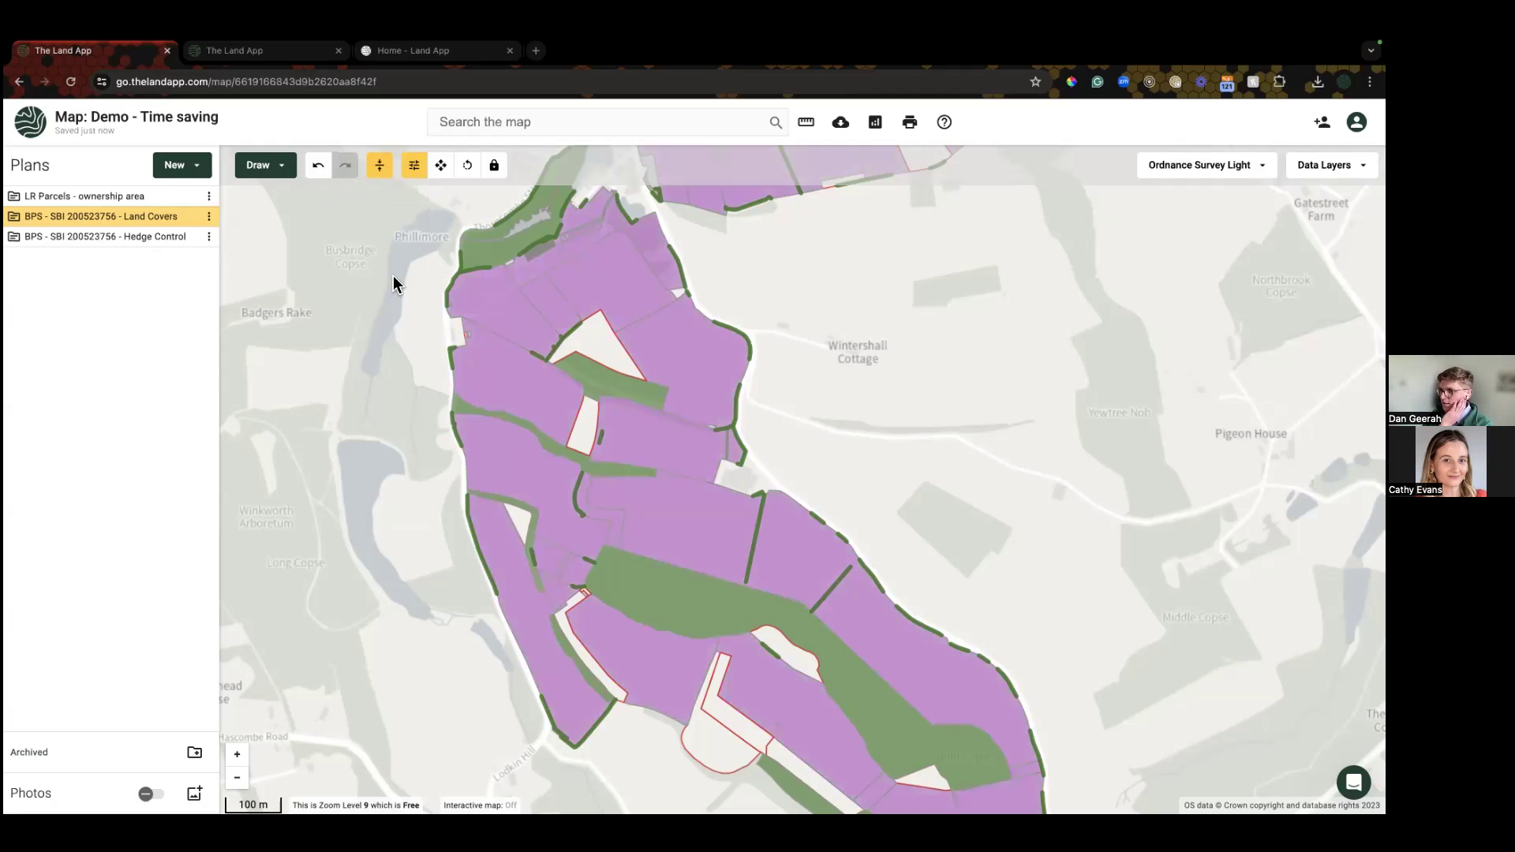
key("super+z")
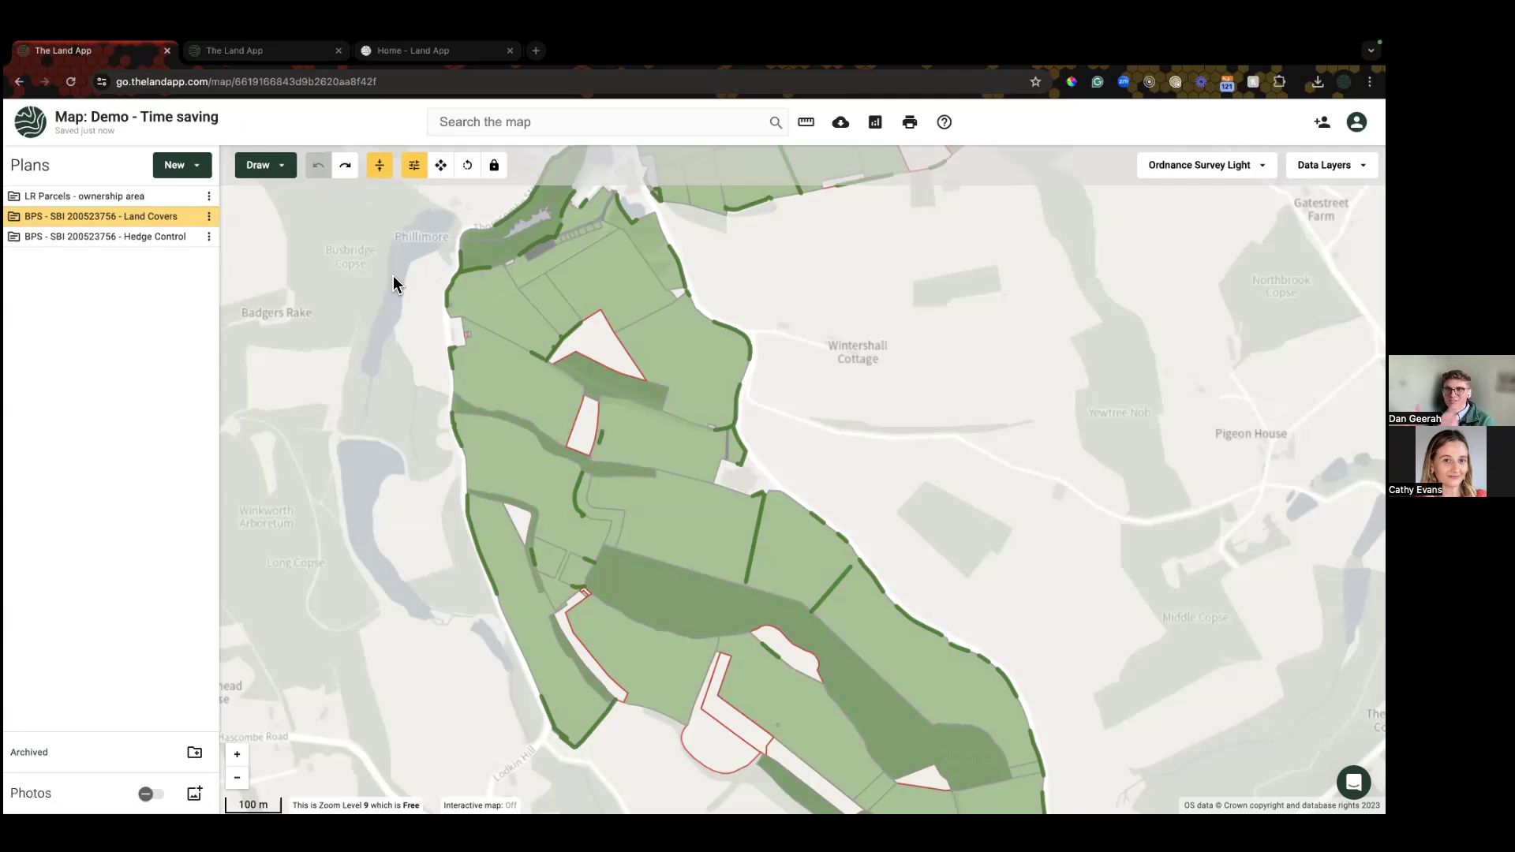
scroll(951, 342, "down", 5)
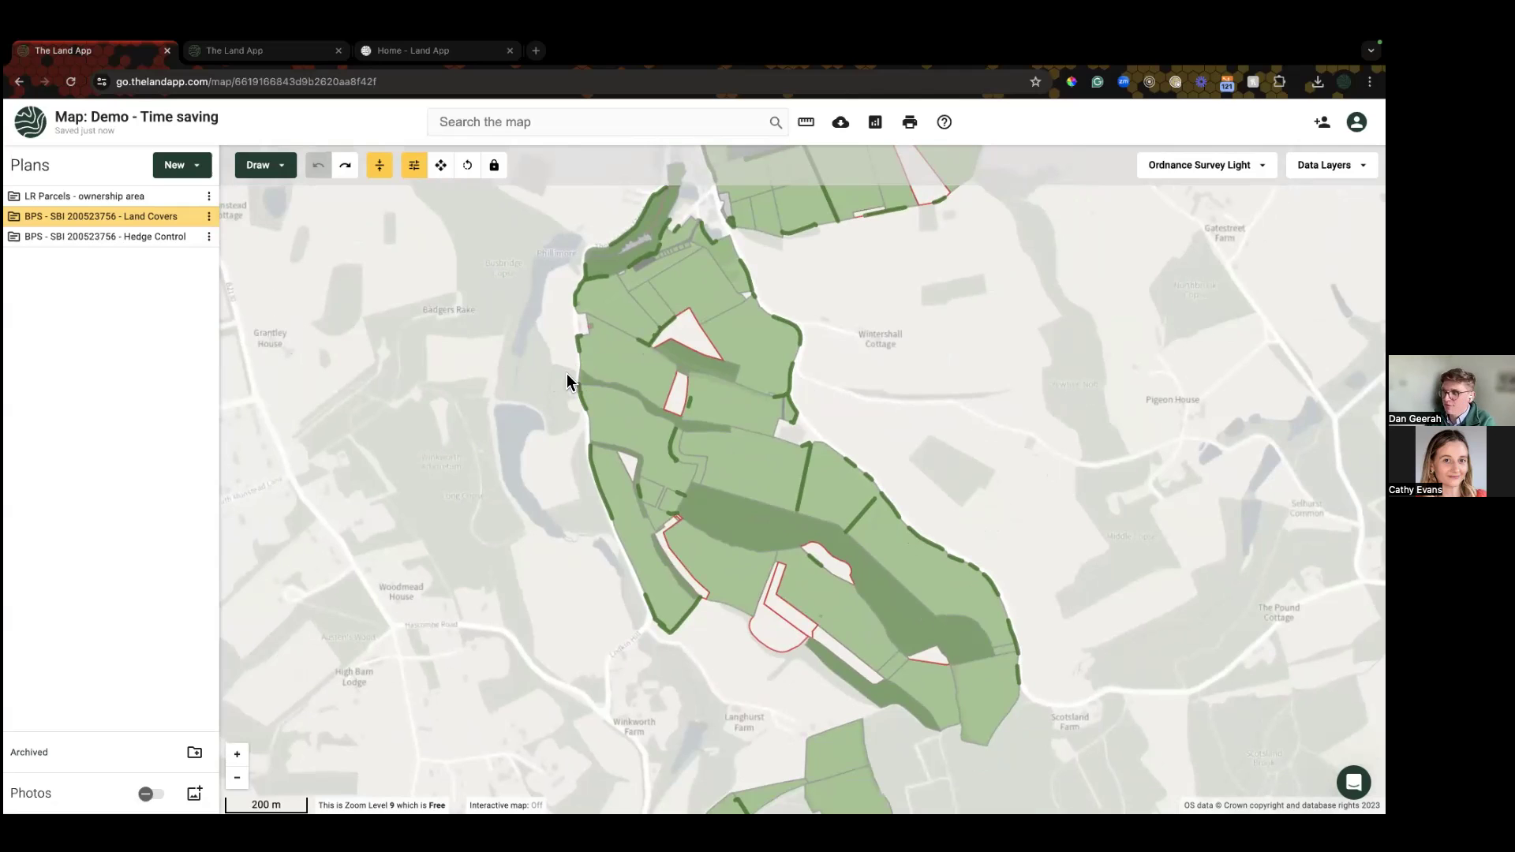
Step: Select all features of the Land Covers plan, keeping only Areas ticked
left_click(600, 365)
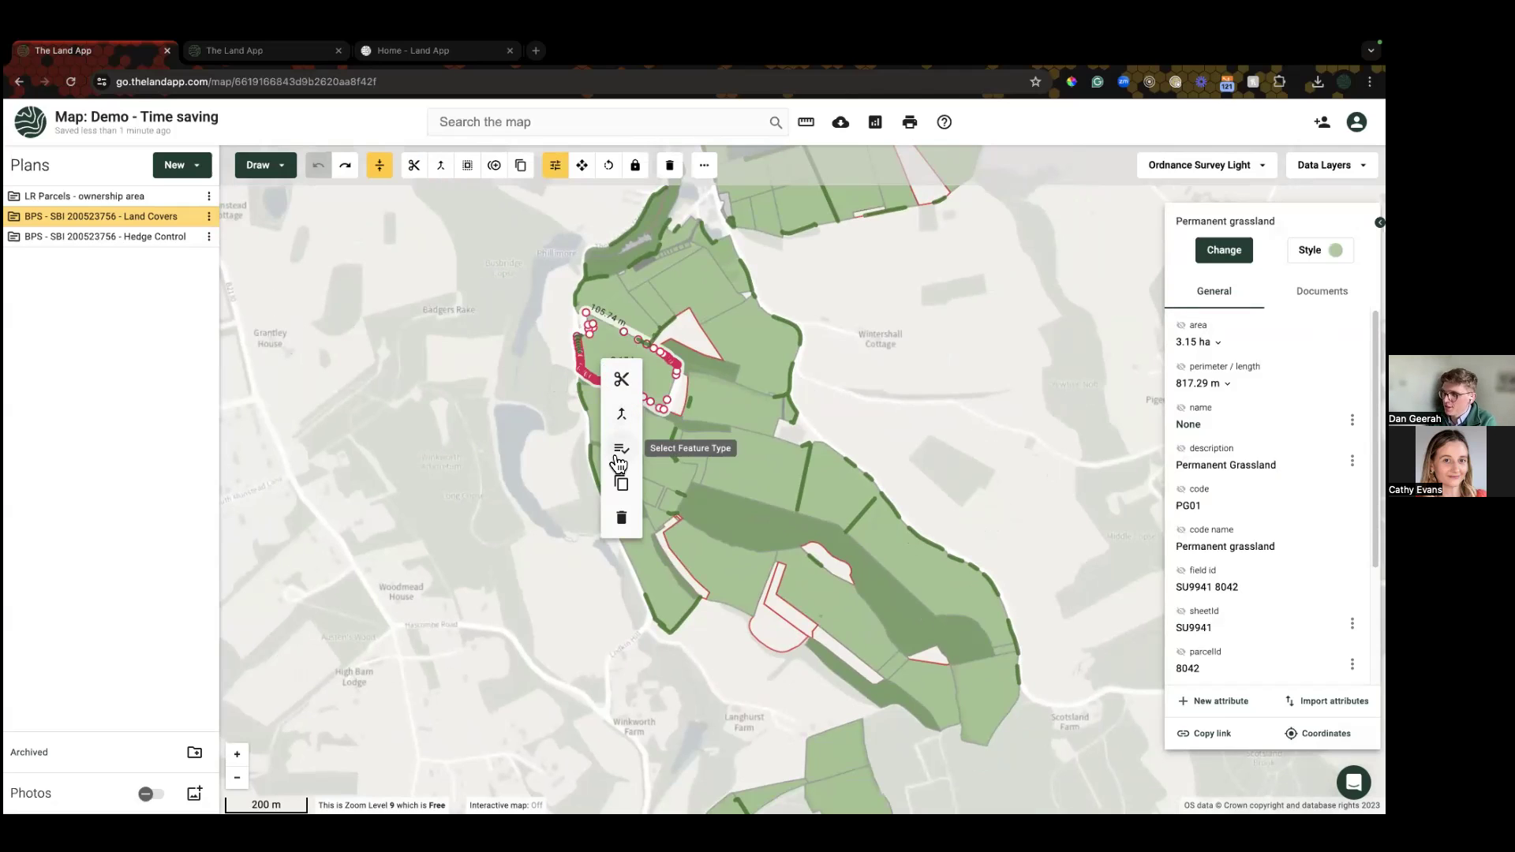
left_click(411, 385)
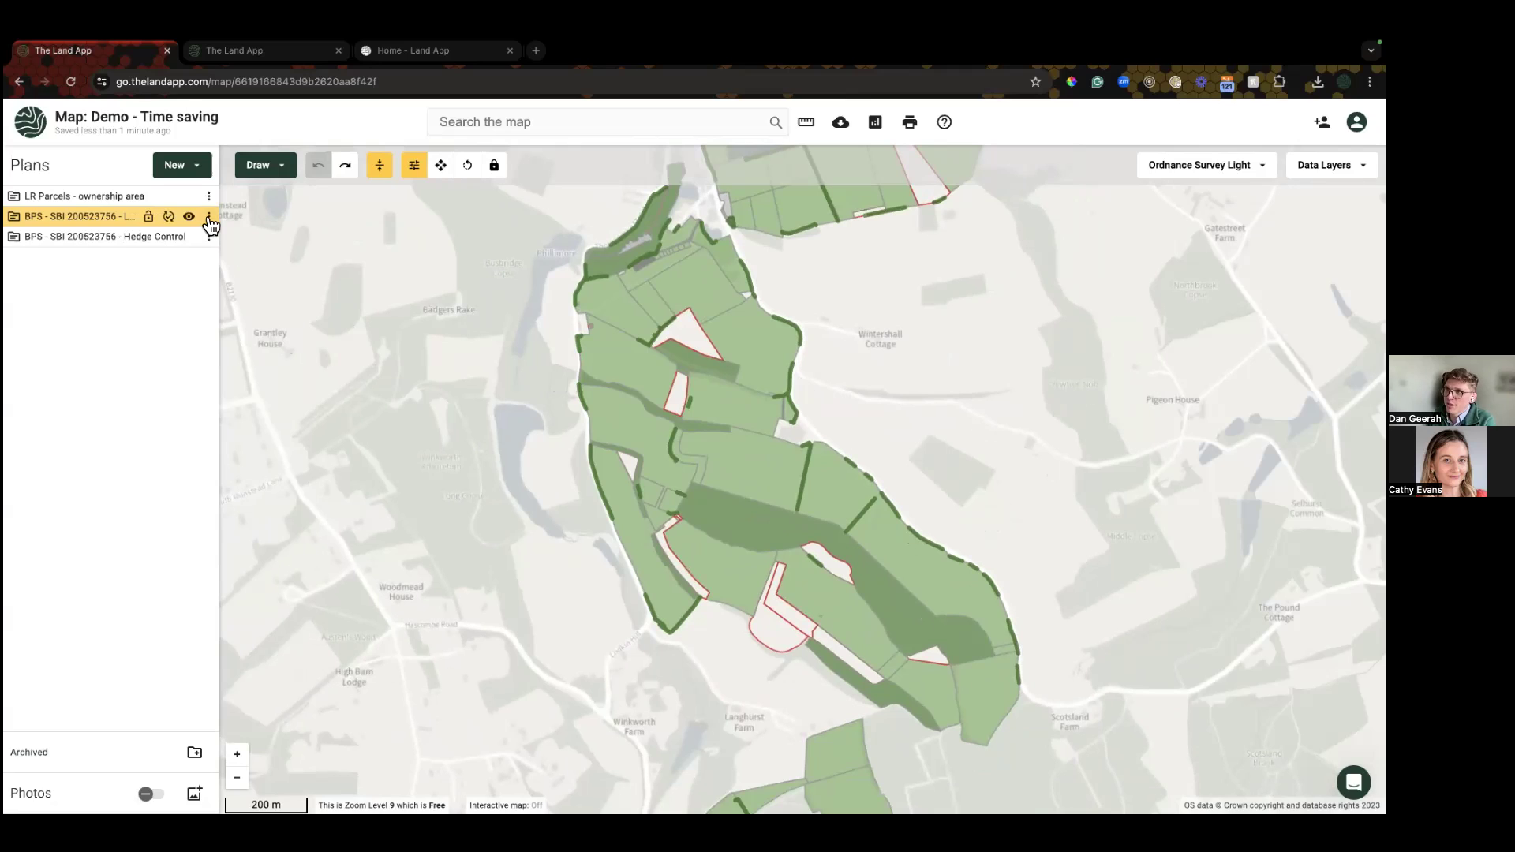
left_click(210, 218)
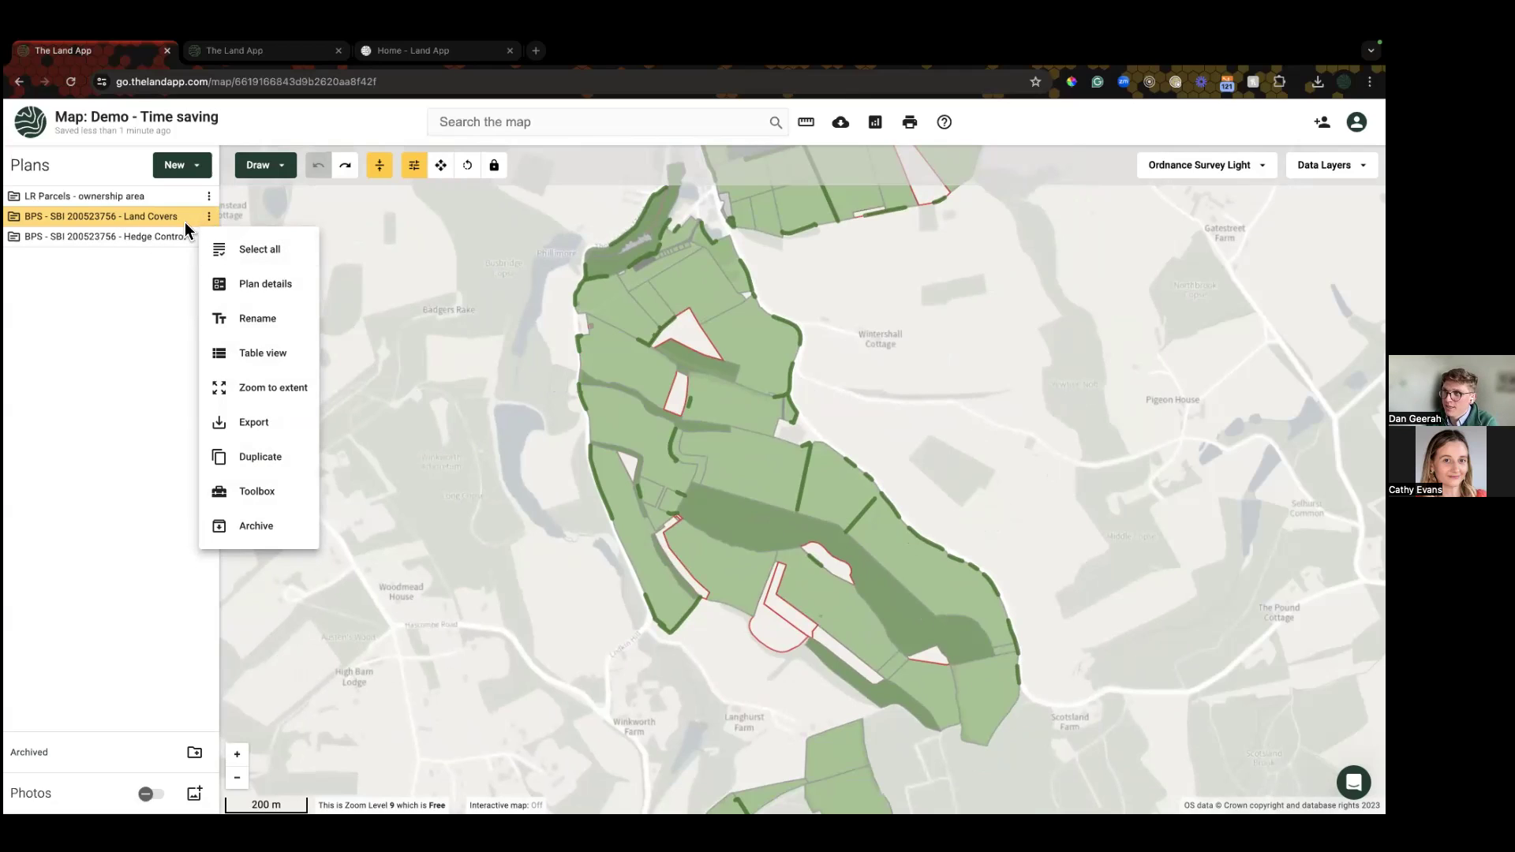
left_click(247, 251)
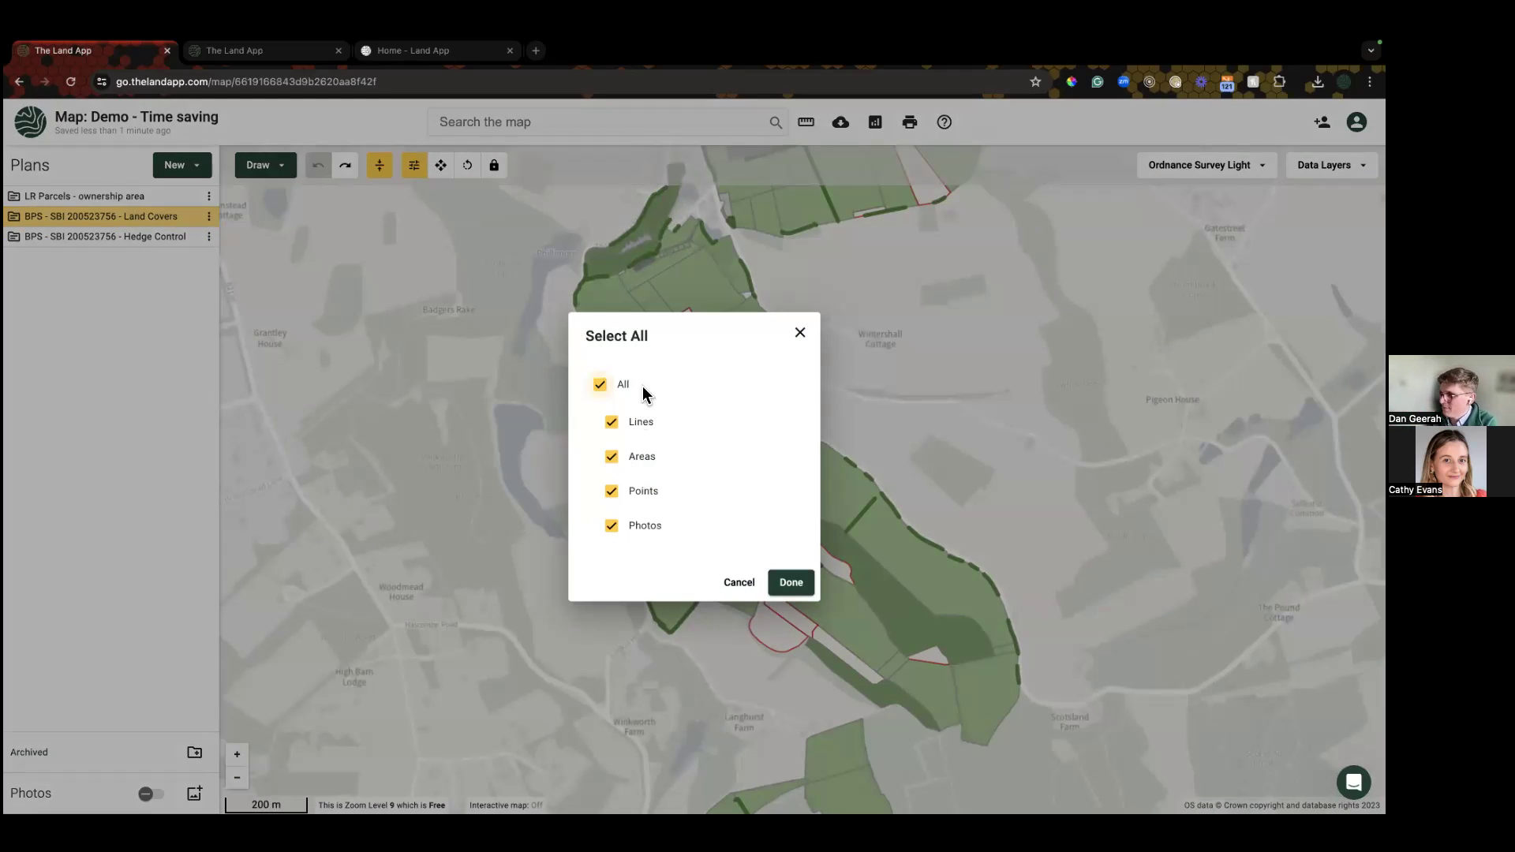
left_click(601, 385)
left_click(612, 456)
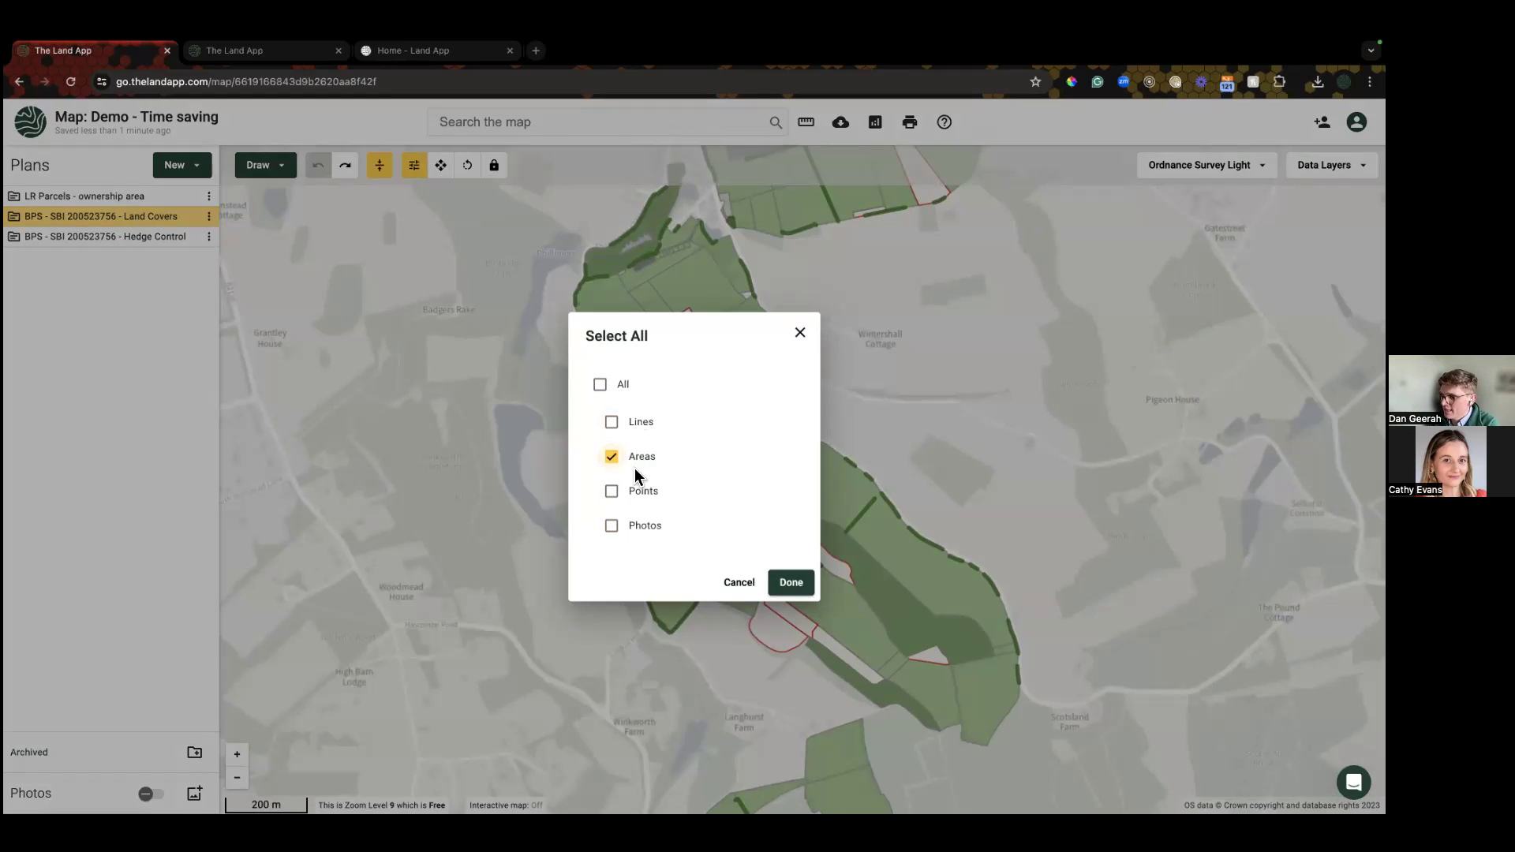
left_click(791, 583)
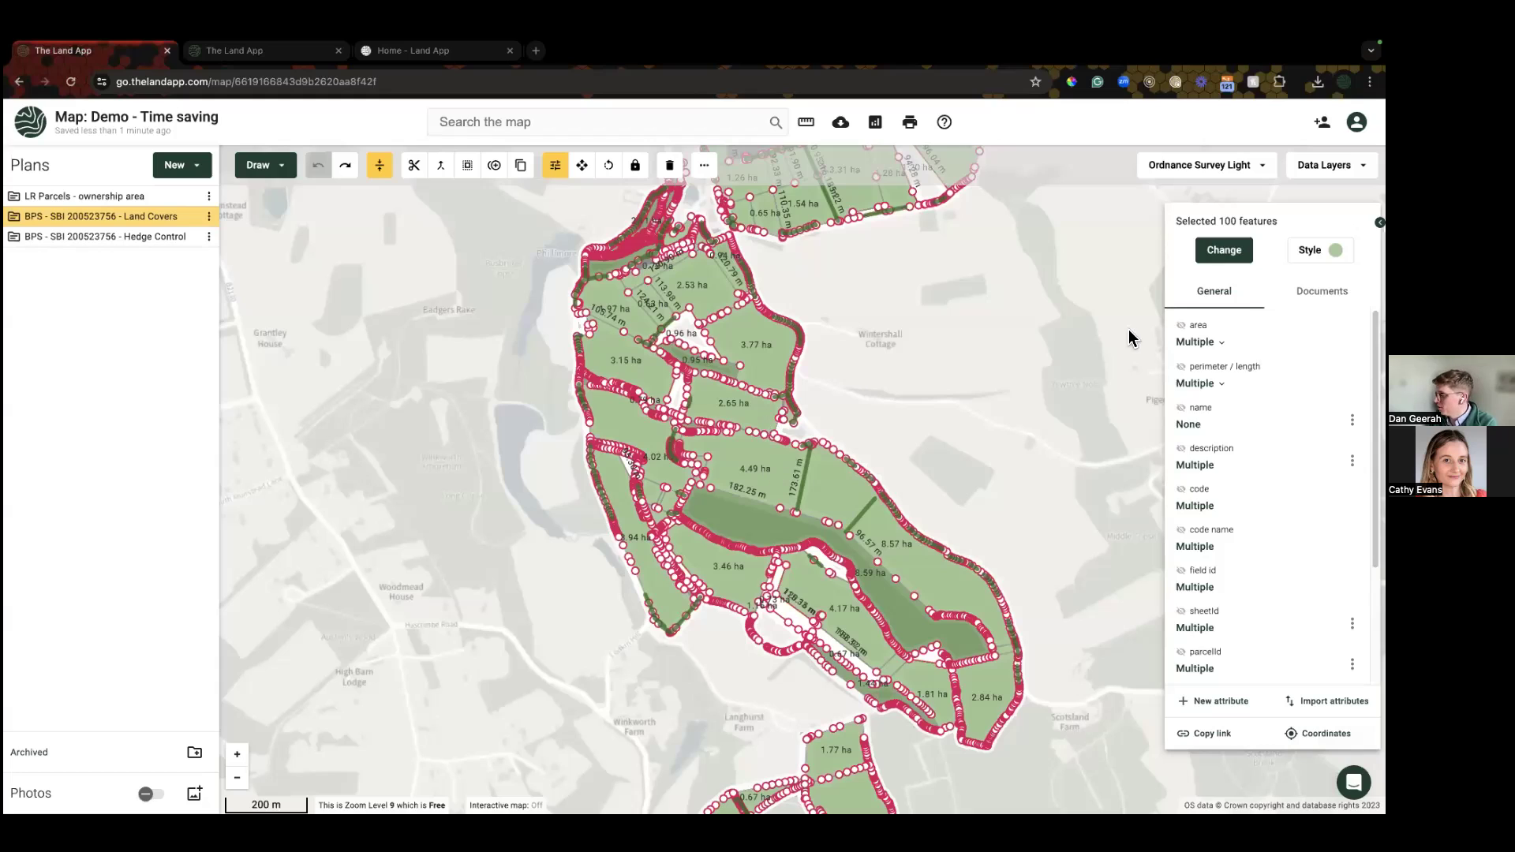
Step: Show area and code name labels on the selected areas, deselect, then undo the code name labels
left_click(1181, 326)
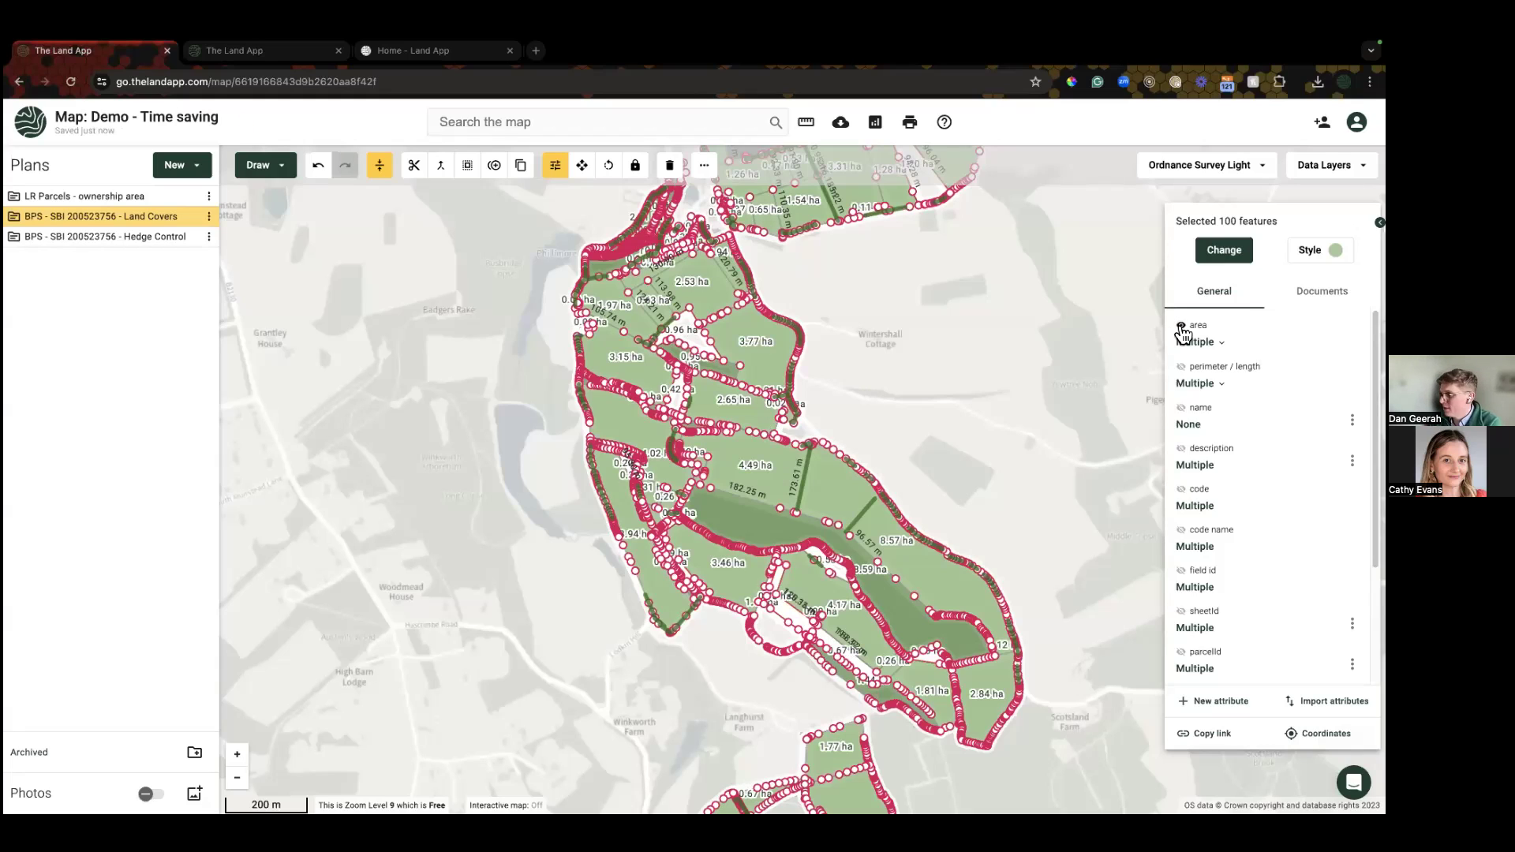
left_click(1181, 531)
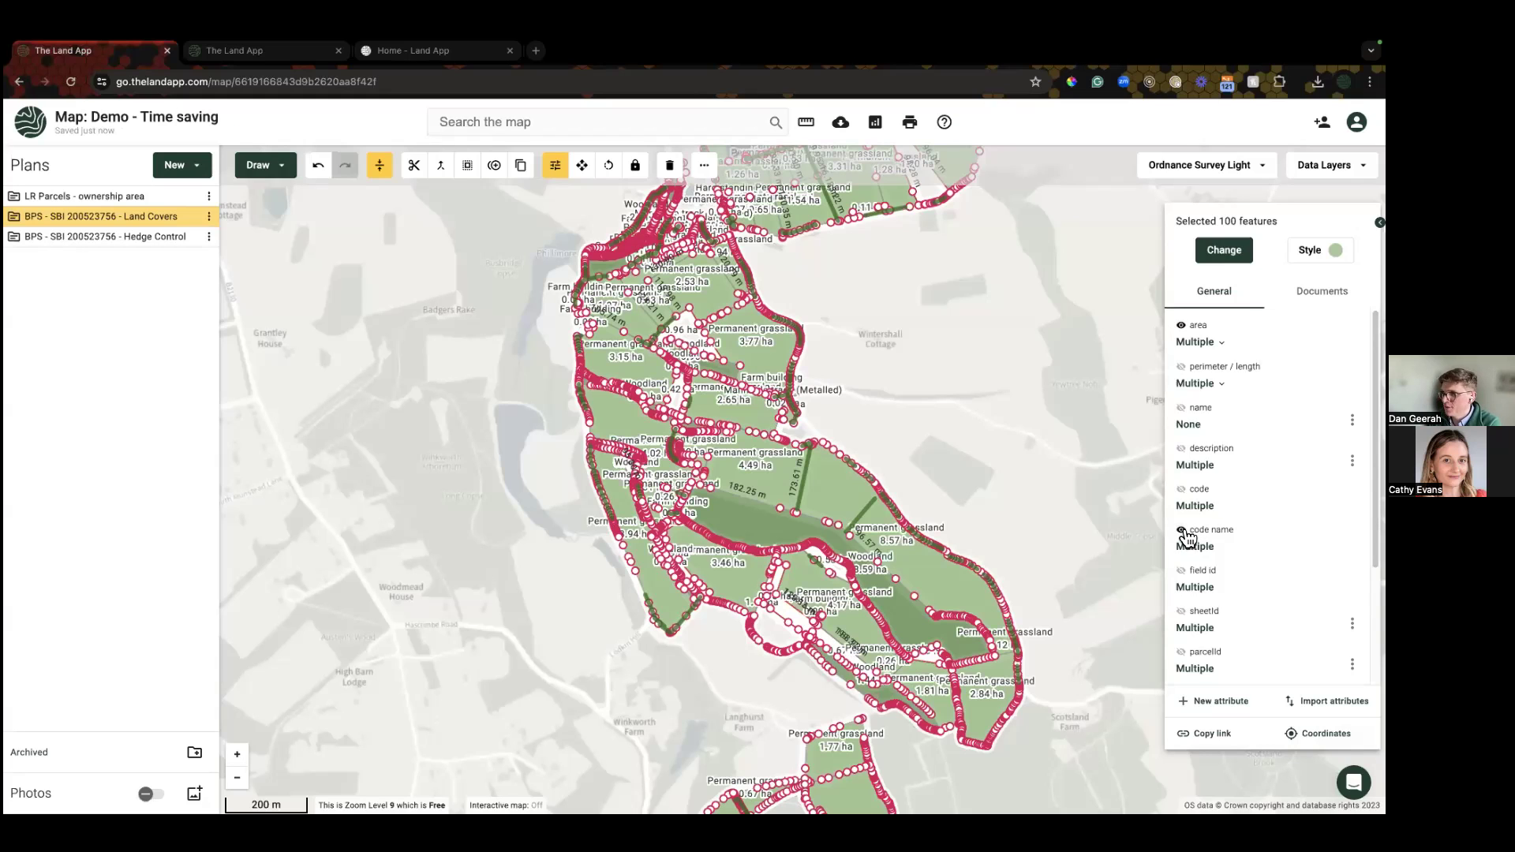
left_click(980, 357)
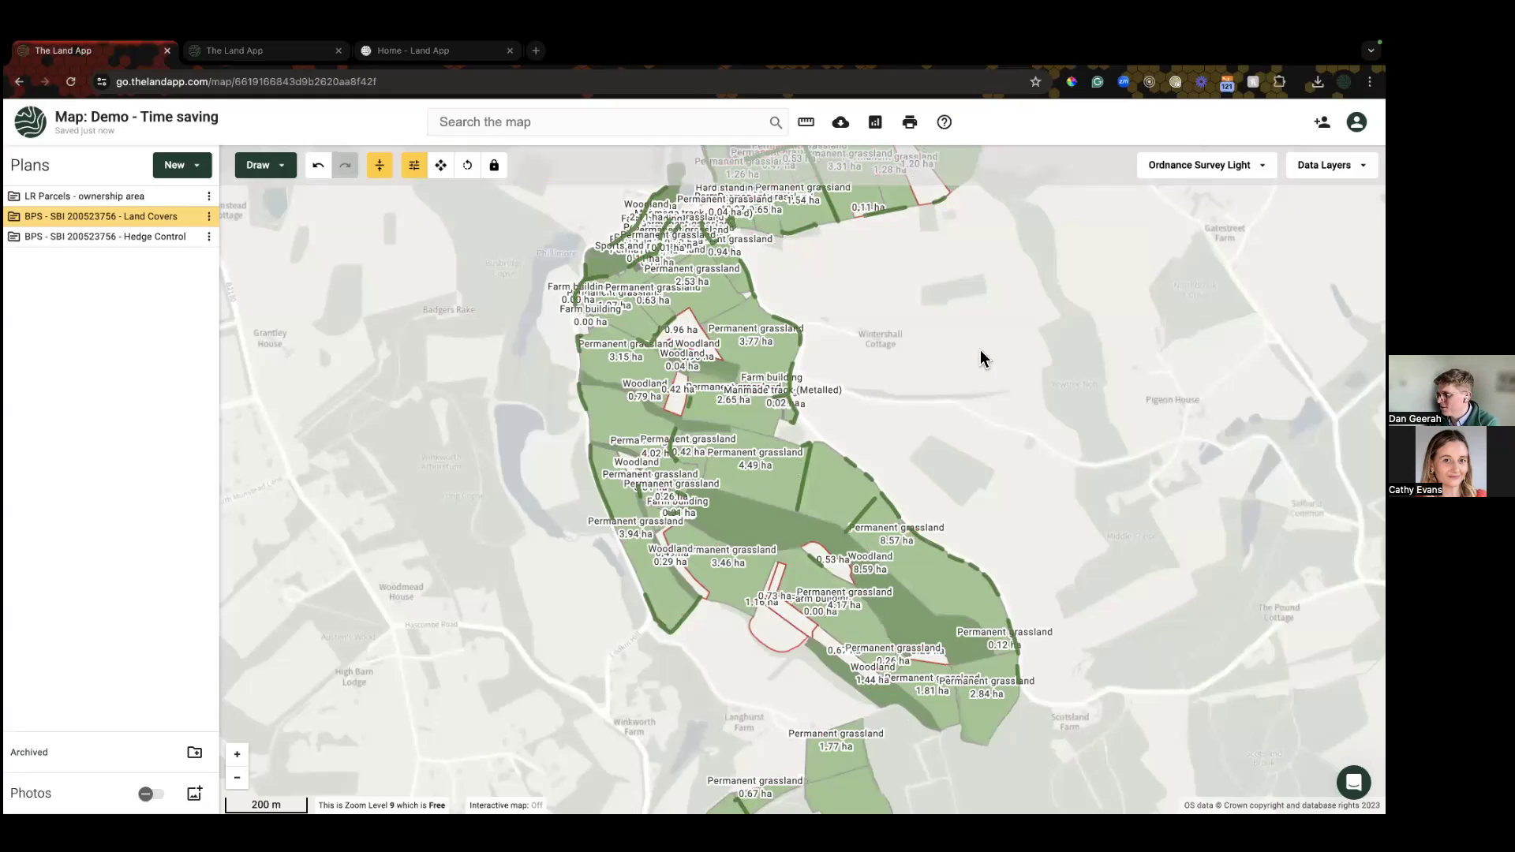
key("ctrl+z")
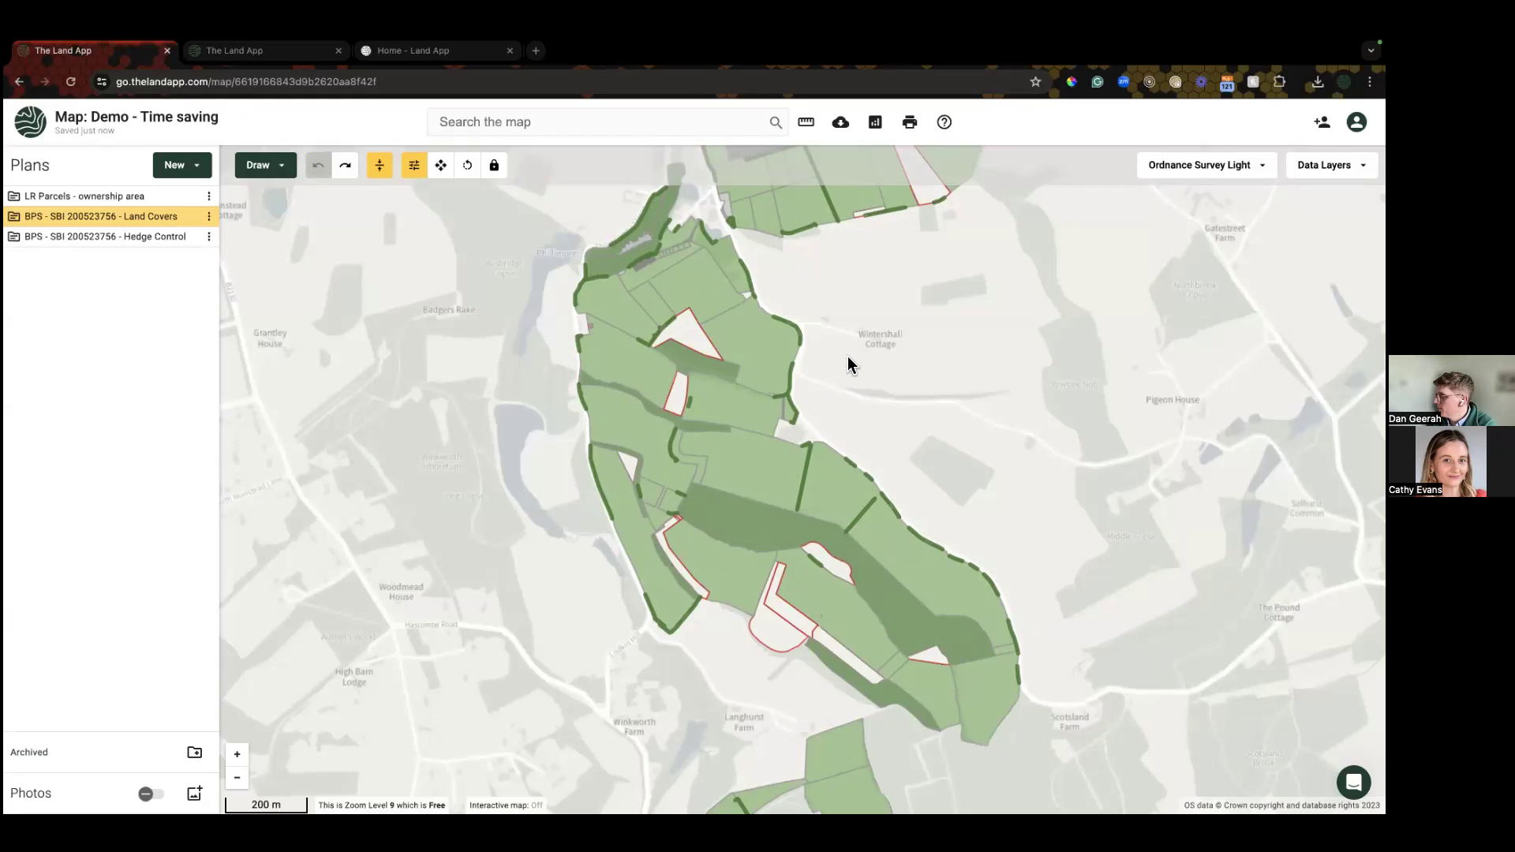
Step: Nudge the map slightly, then open Reports from the top toolbar
left_click_drag(849, 362, 841, 371)
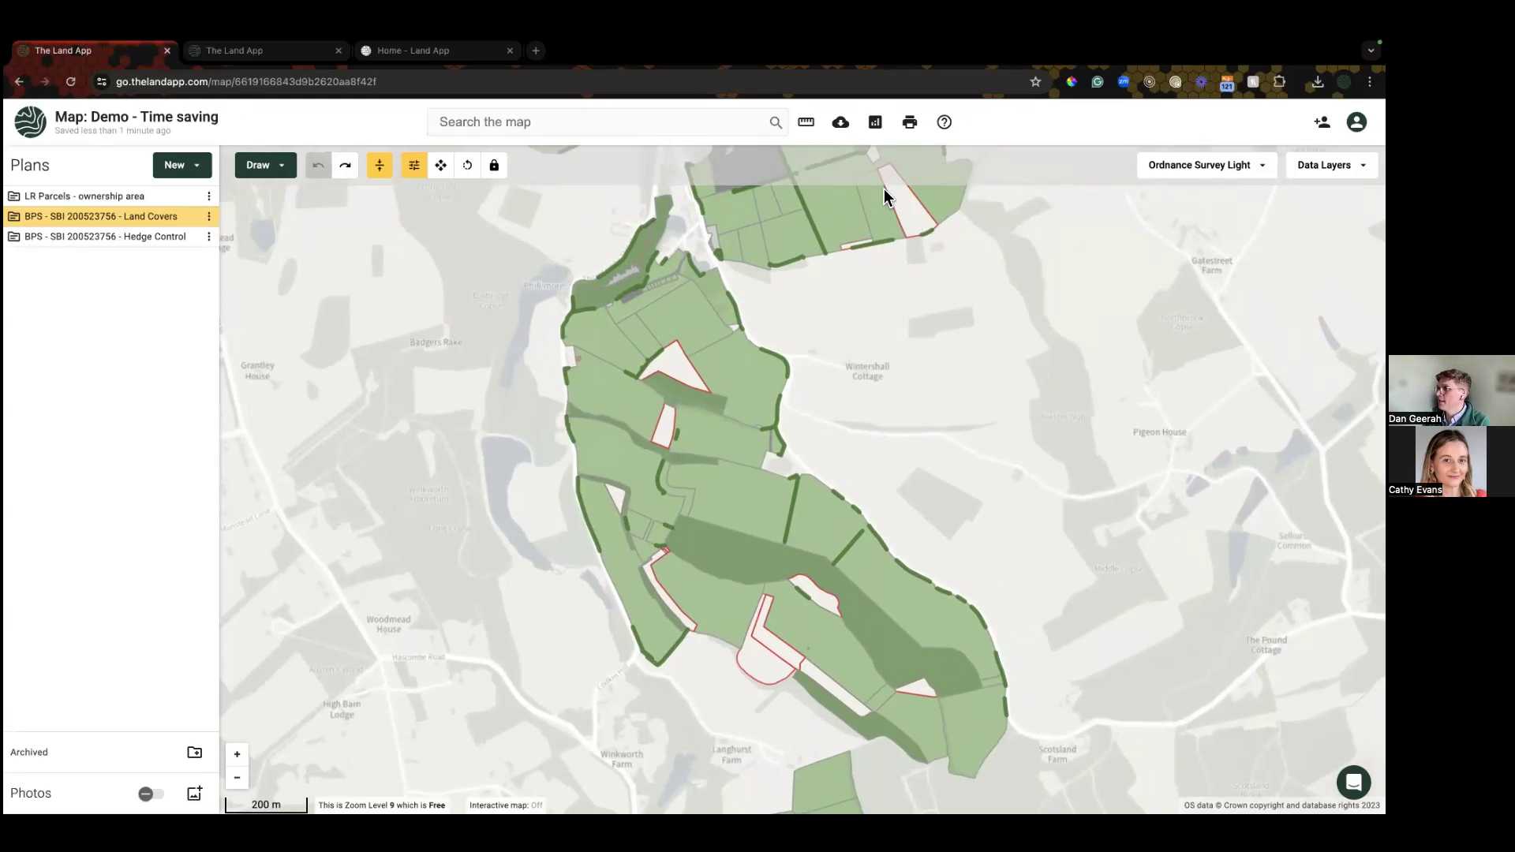
left_click(874, 123)
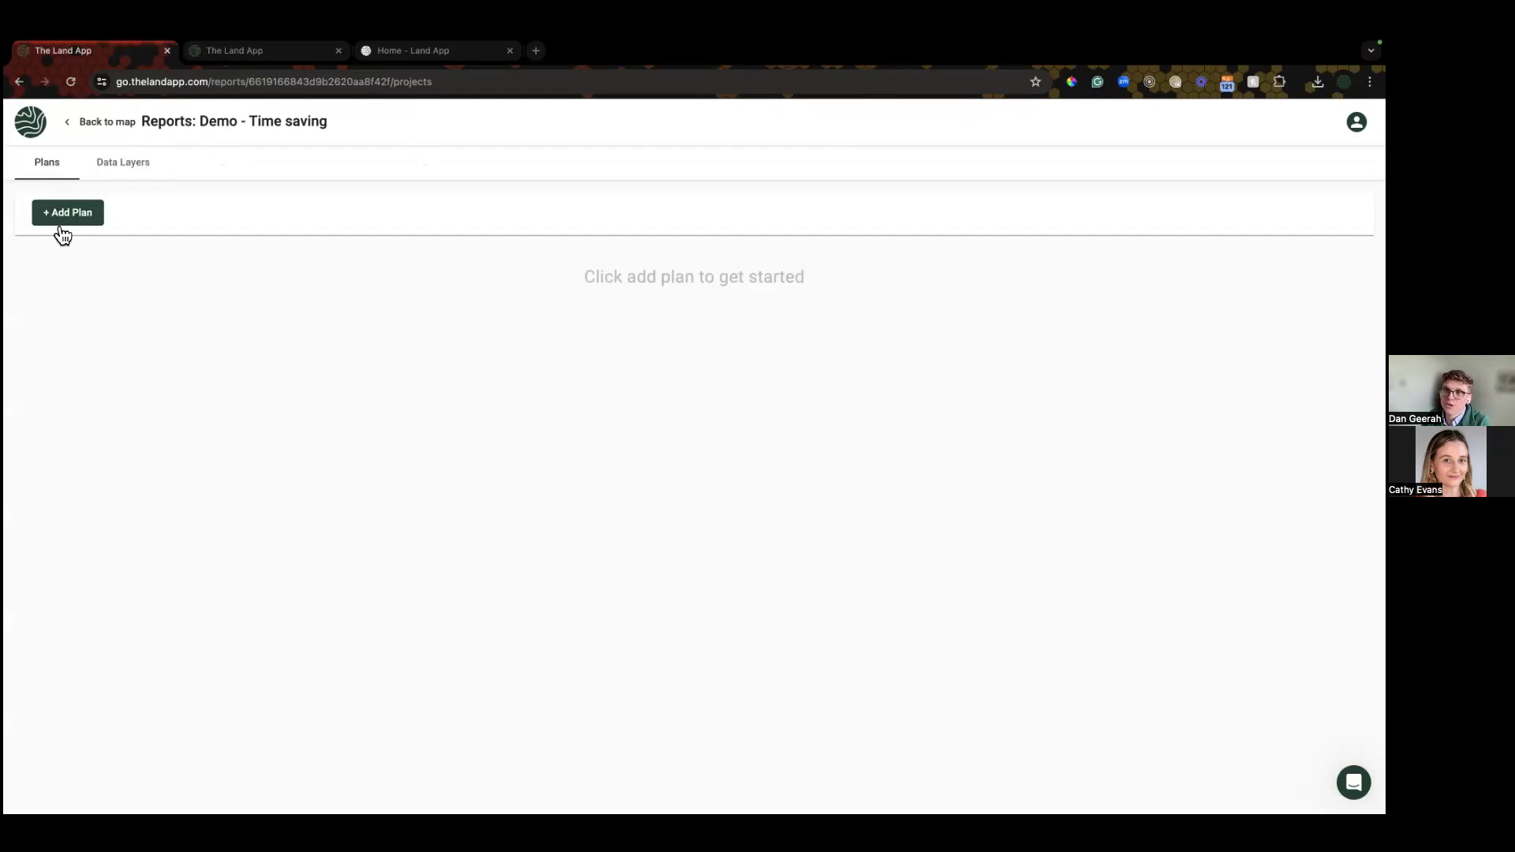
left_click(148, 174)
left_click(67, 167)
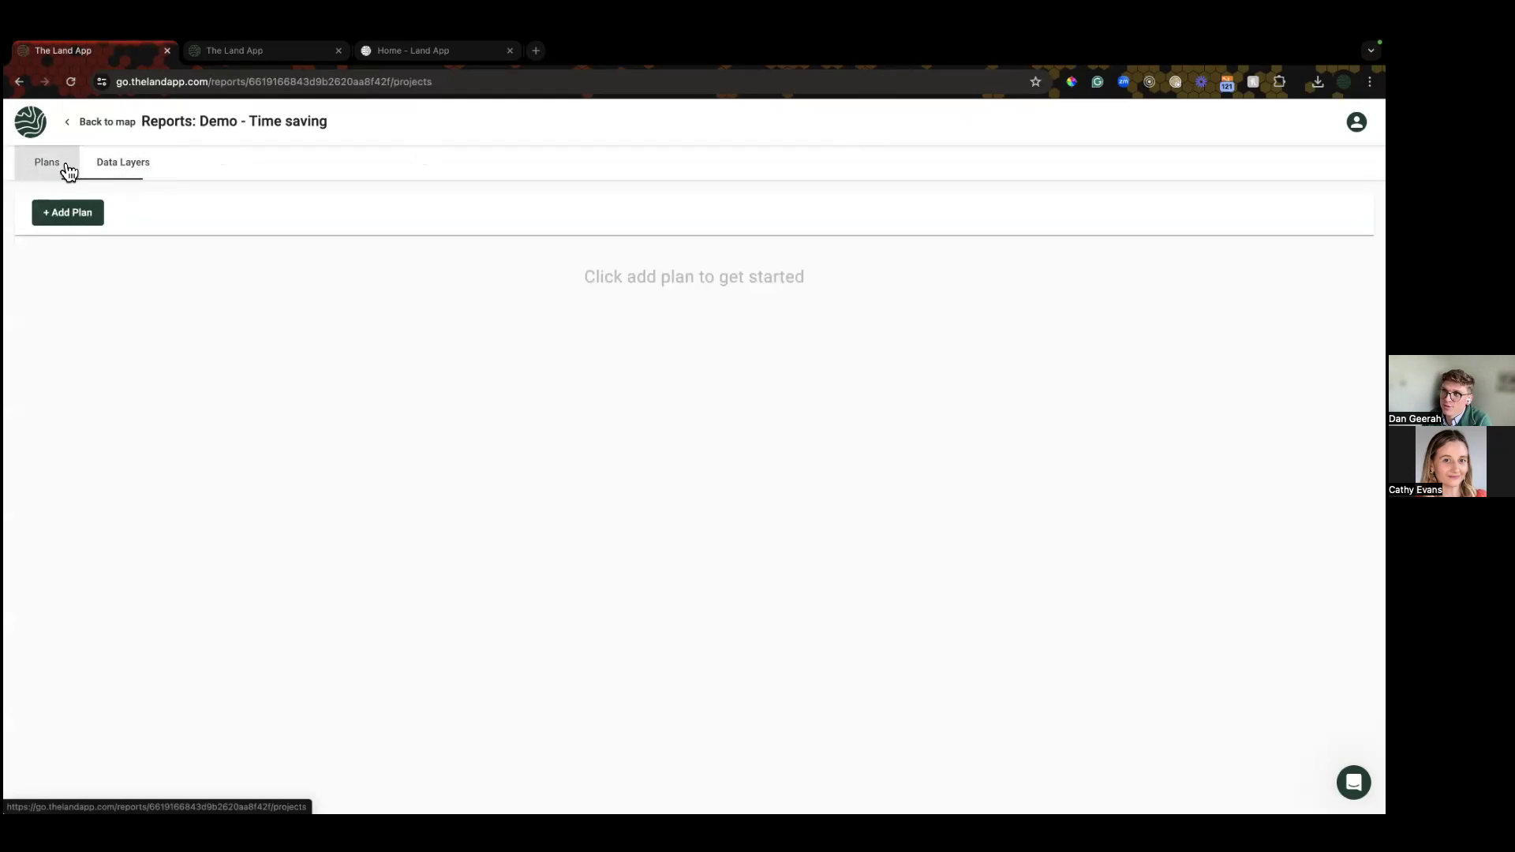
left_click(77, 221)
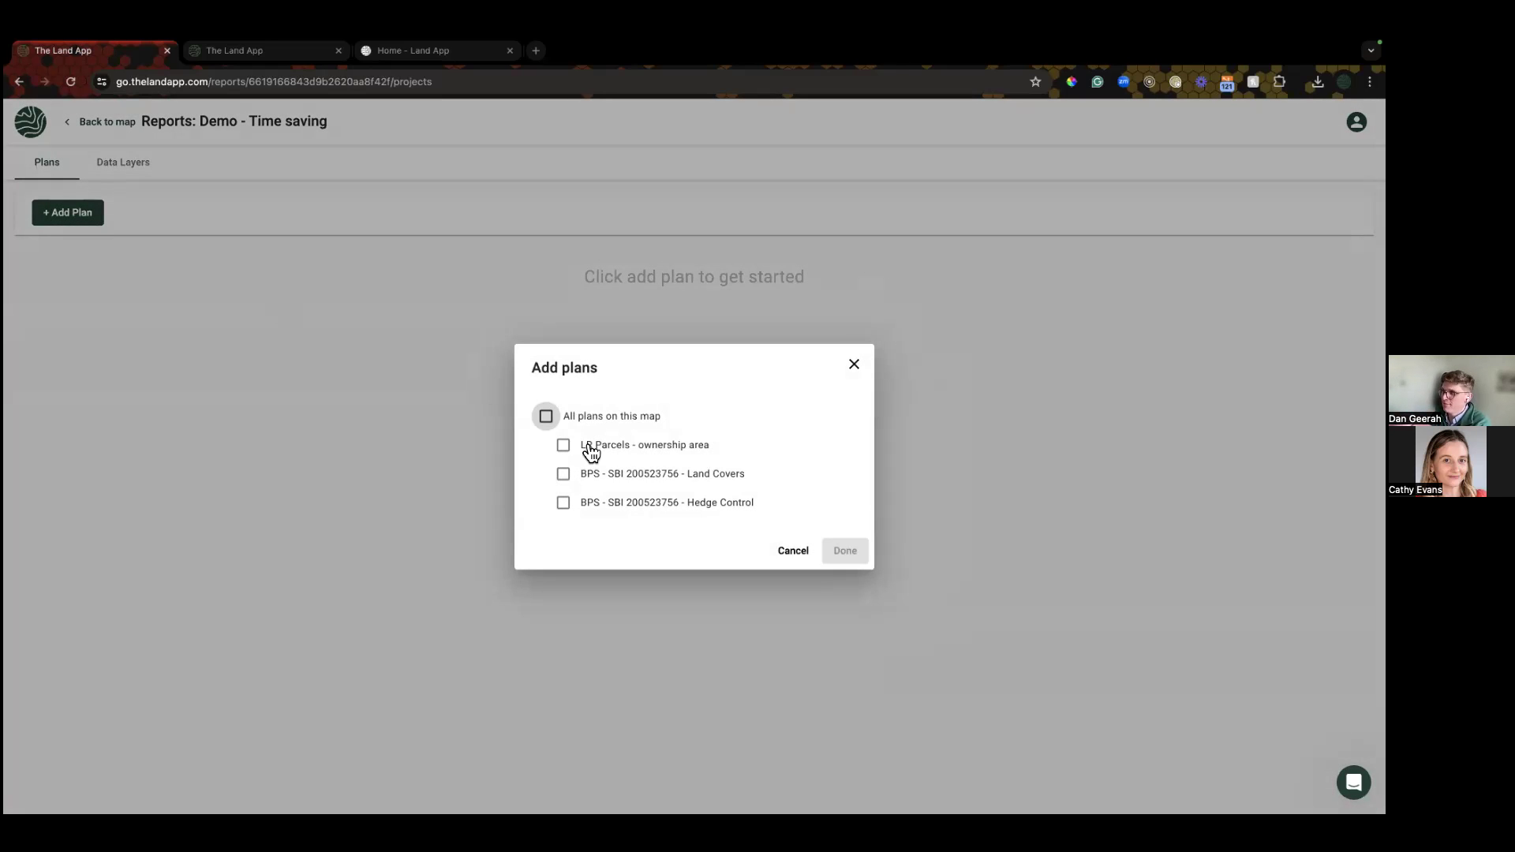
left_click(563, 473)
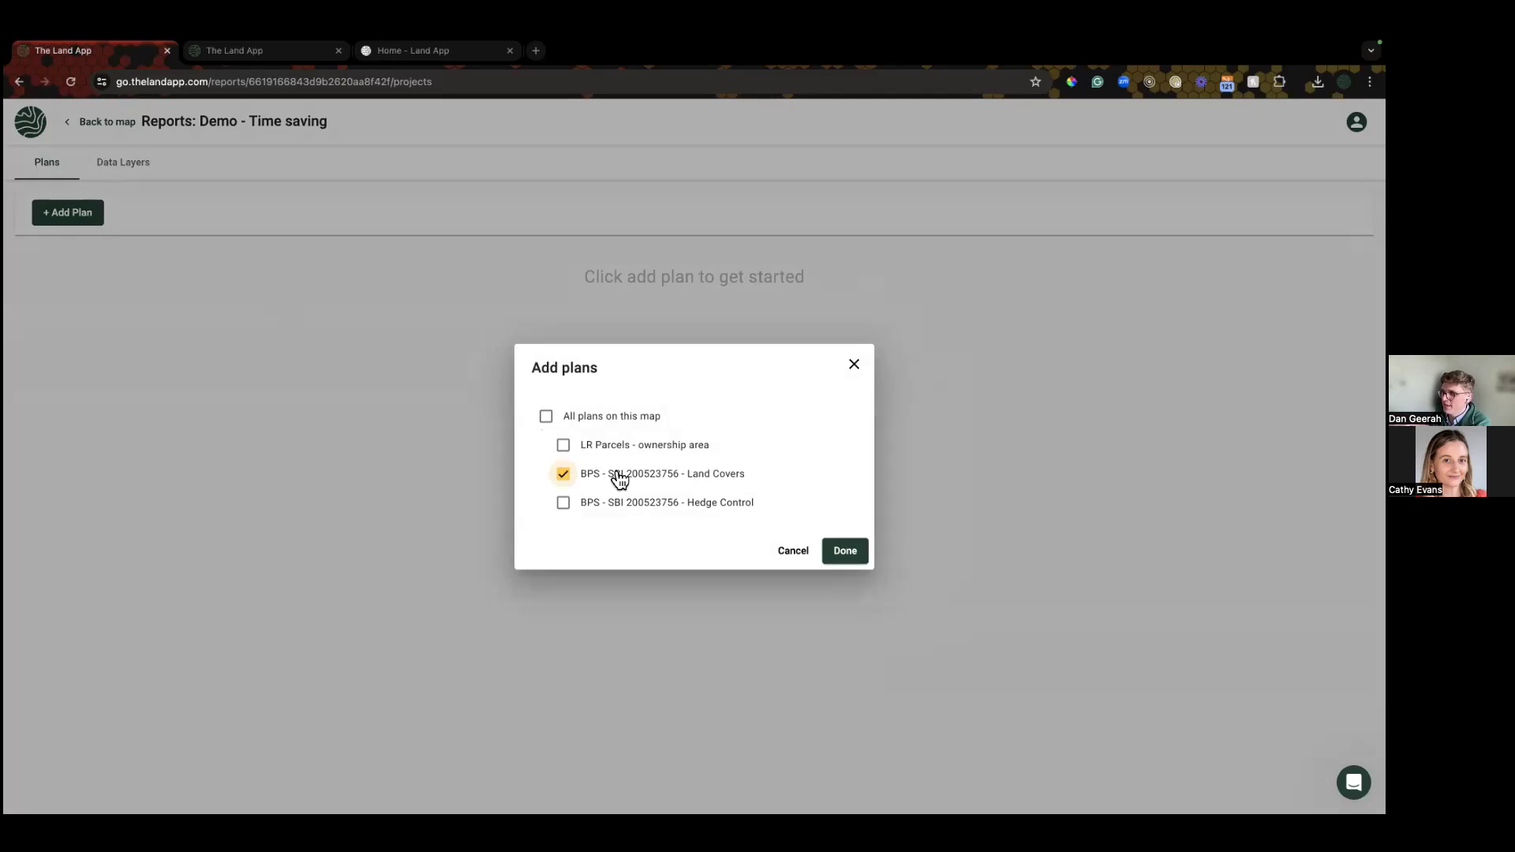
left_click(859, 556)
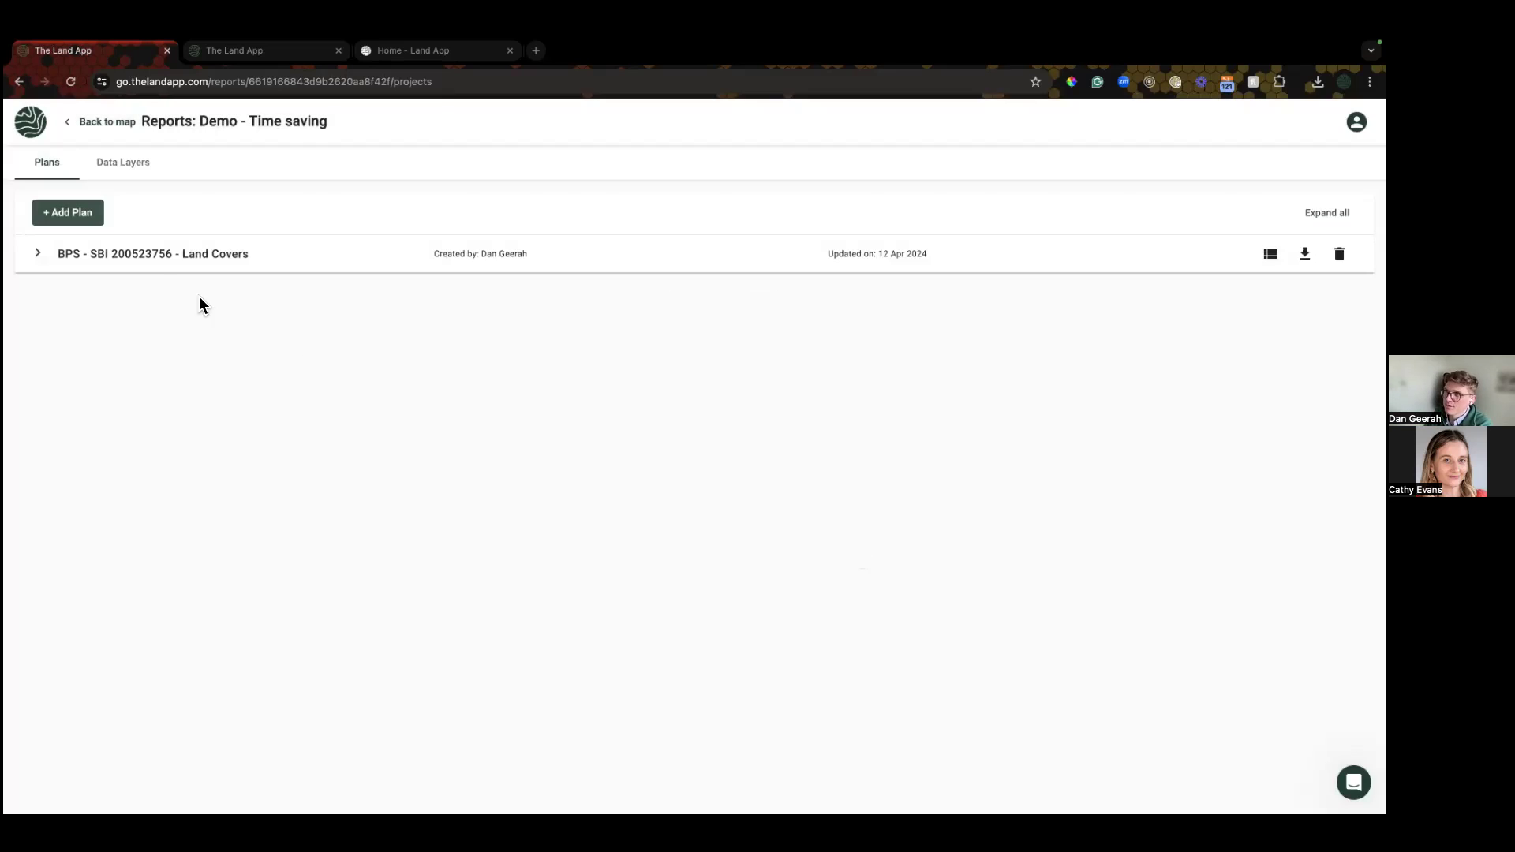
left_click(149, 258)
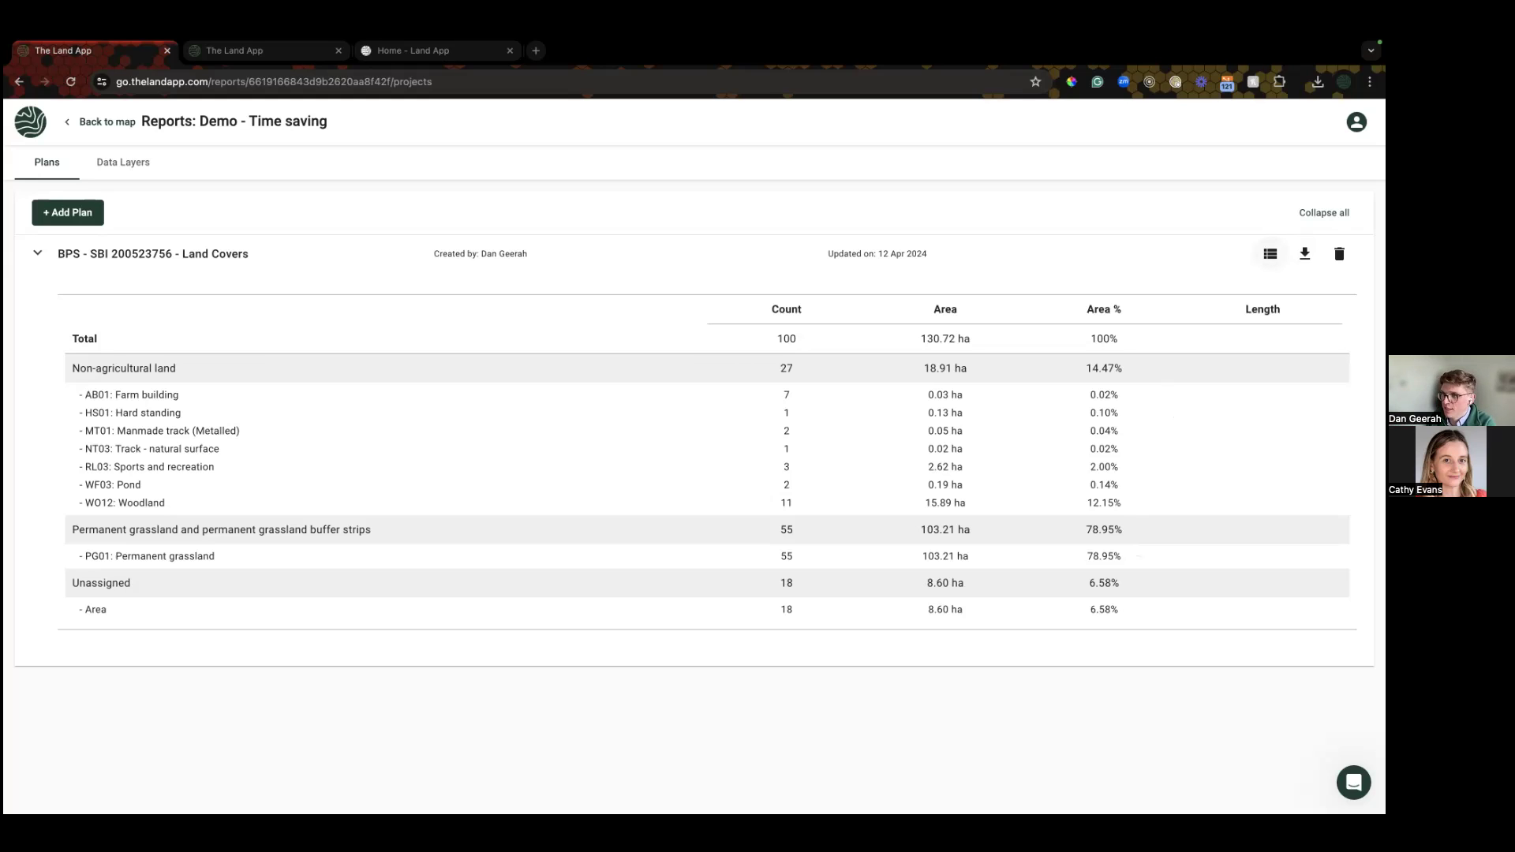
left_click(1269, 253)
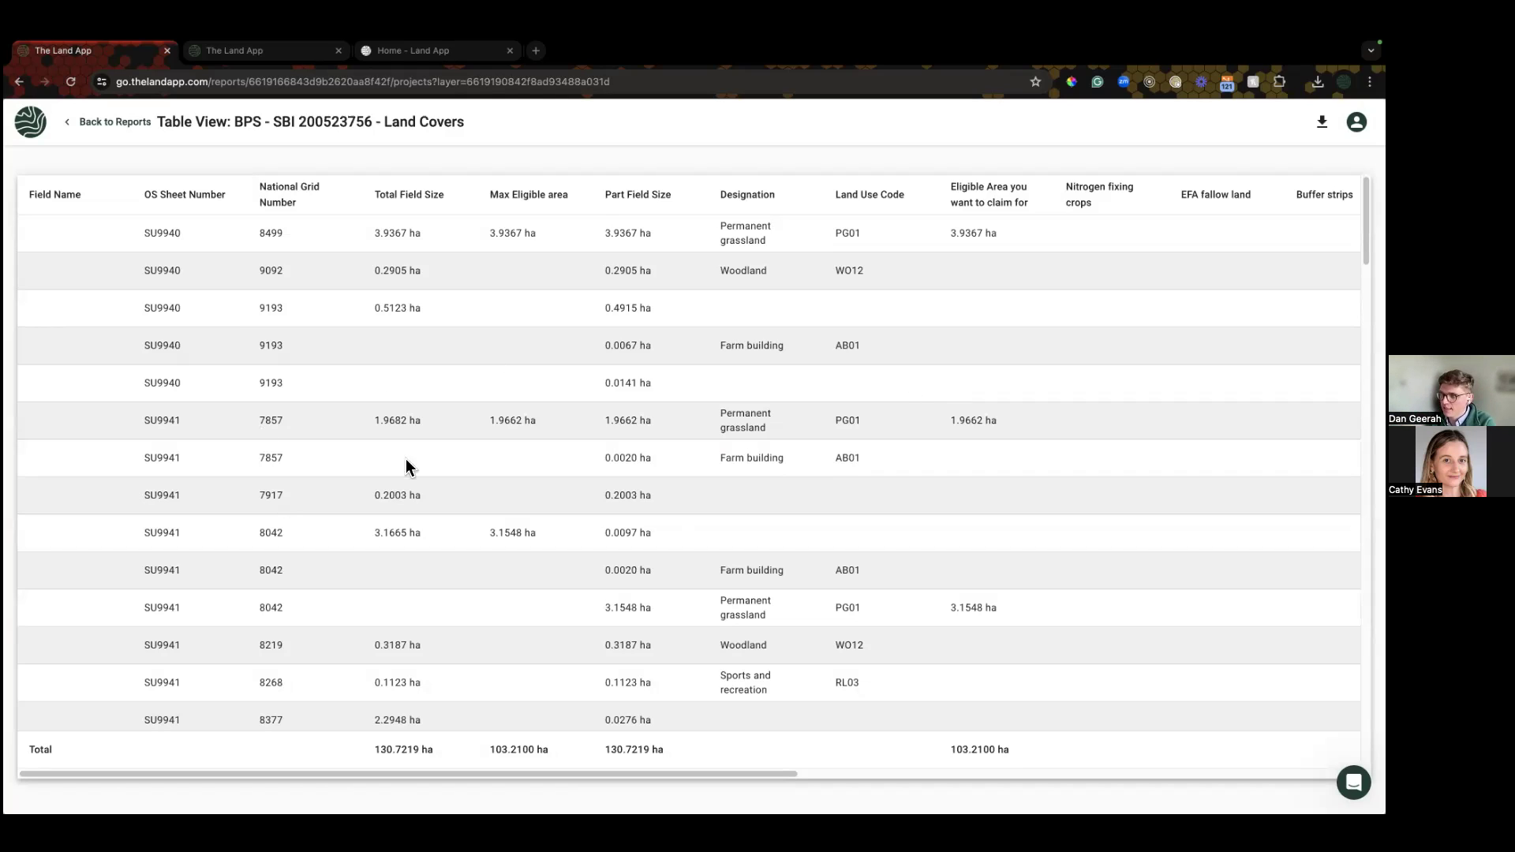
scroll(281, 417, "down", 2)
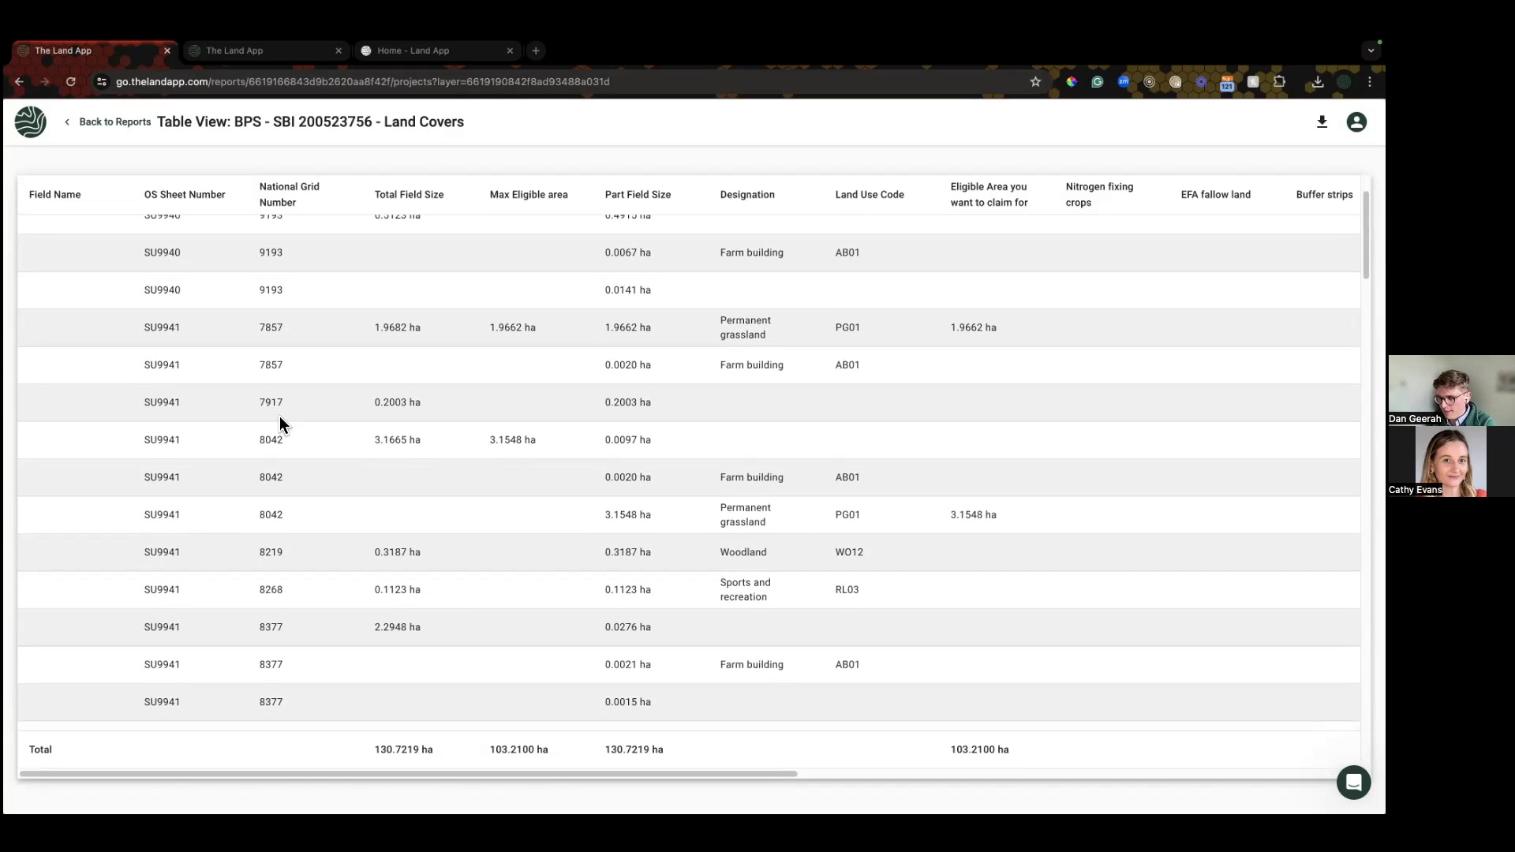
scroll(279, 418, "down", 2)
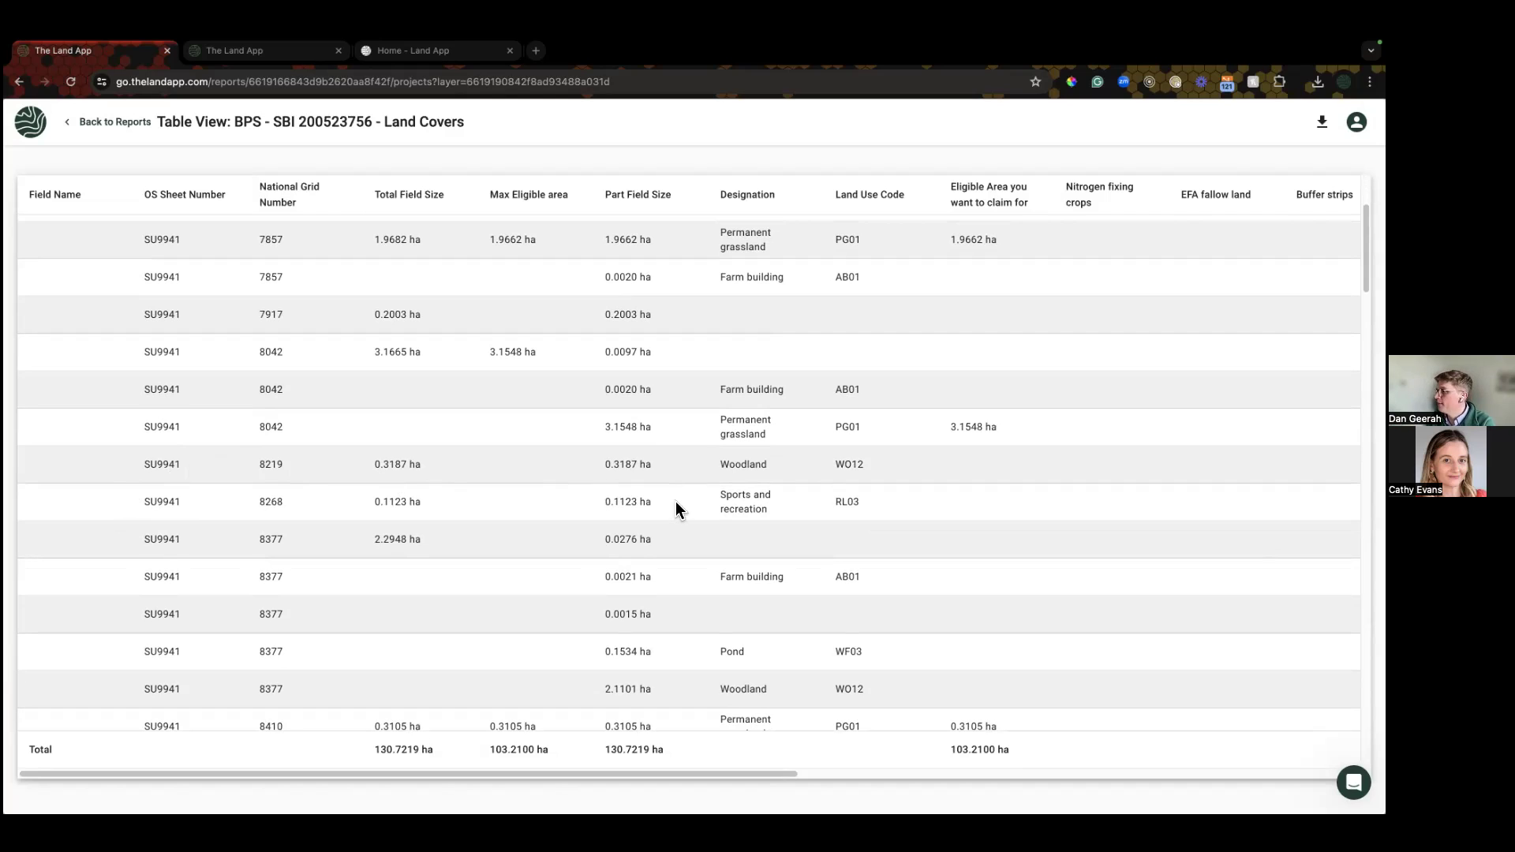
scroll(676, 500, "up", 4)
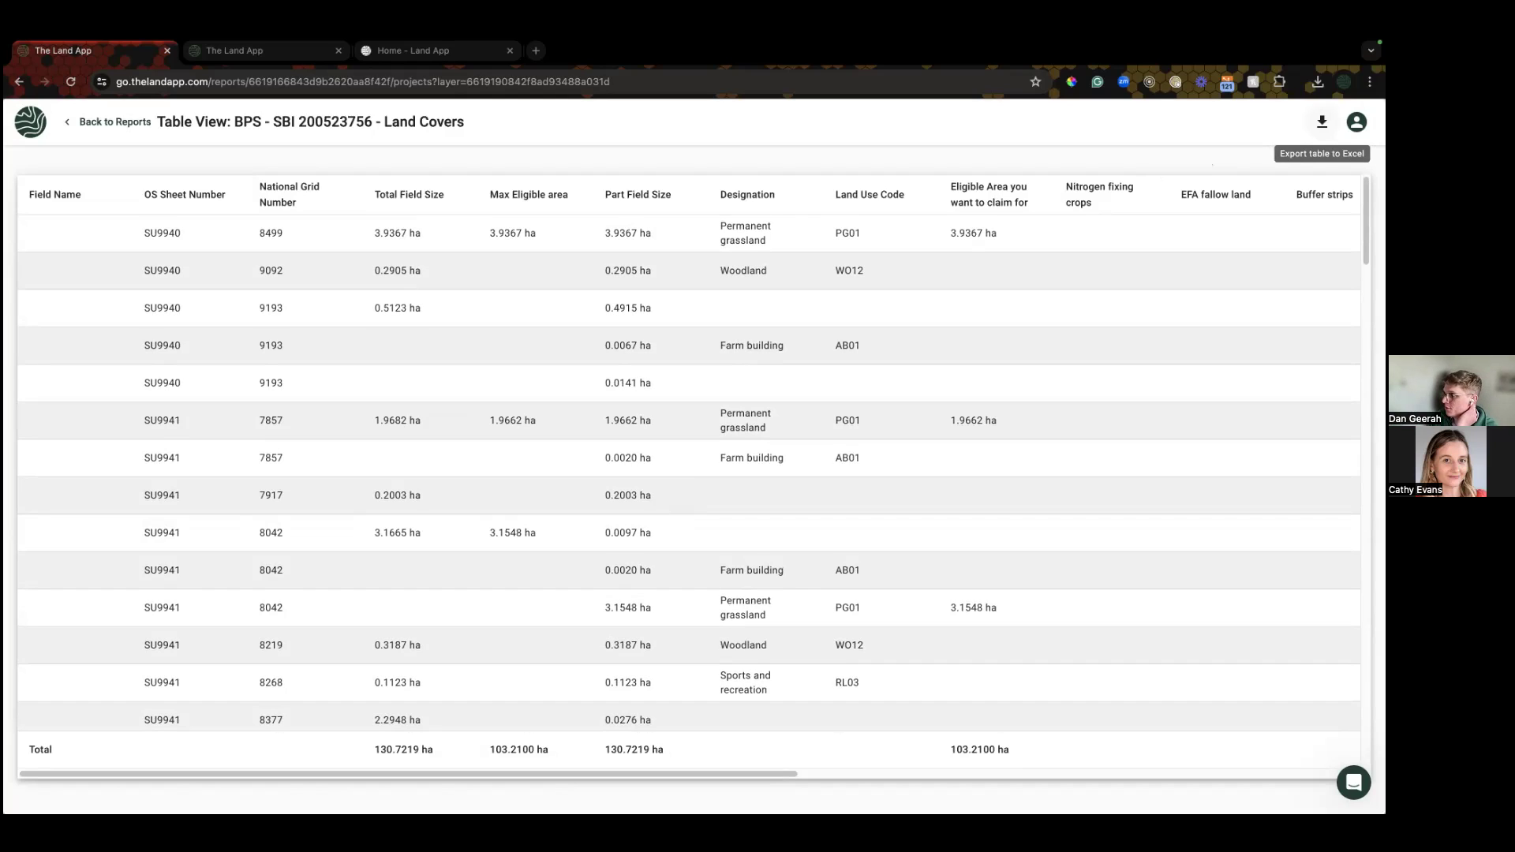
left_click(1321, 122)
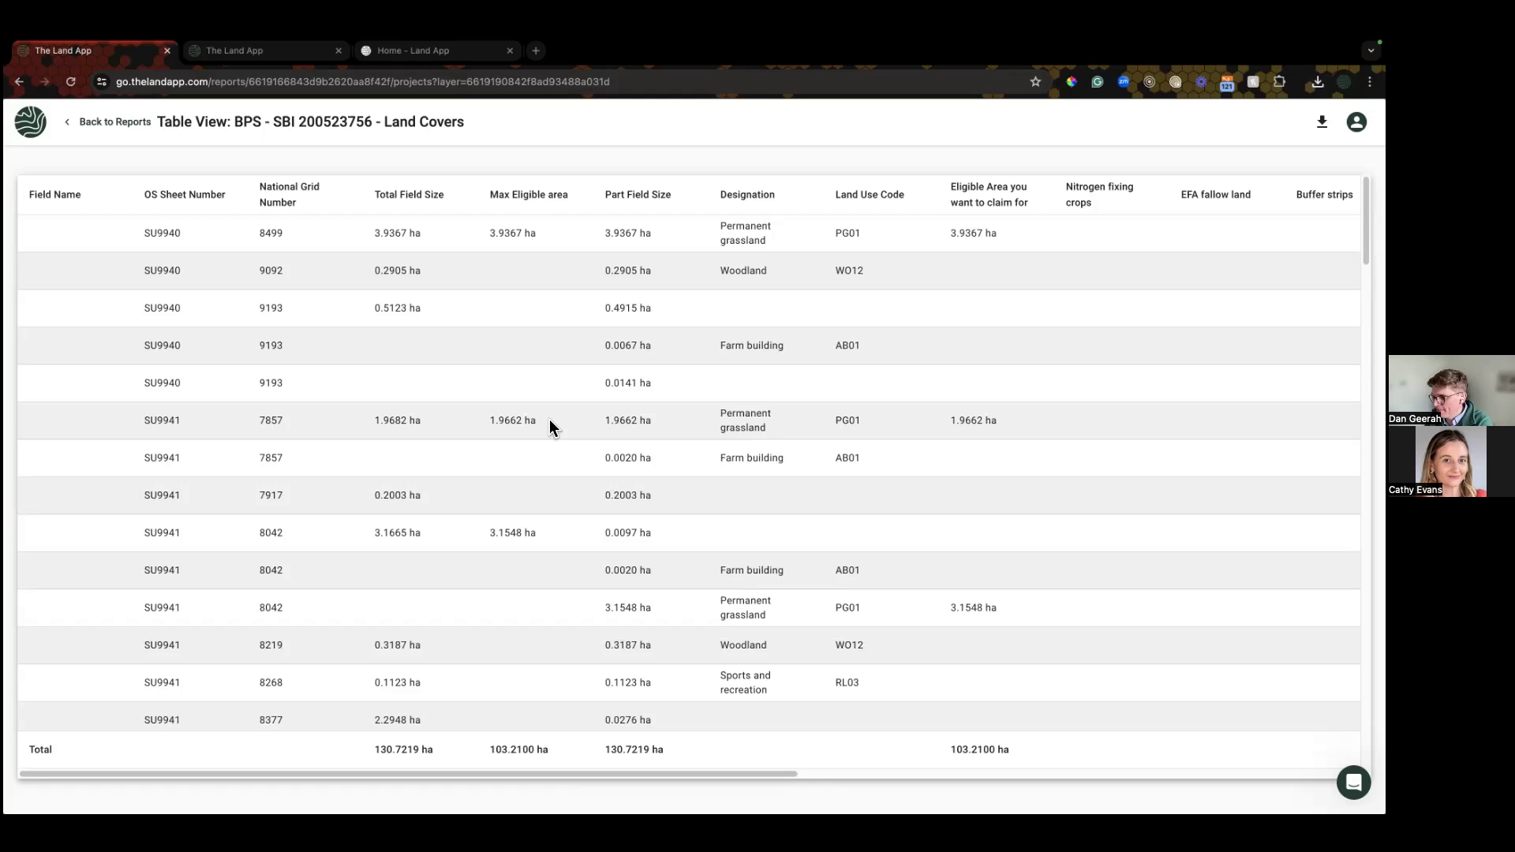
Step: Check the Total row's area and field size figures, then return to the reports list
left_click_drag(373, 751, 672, 751)
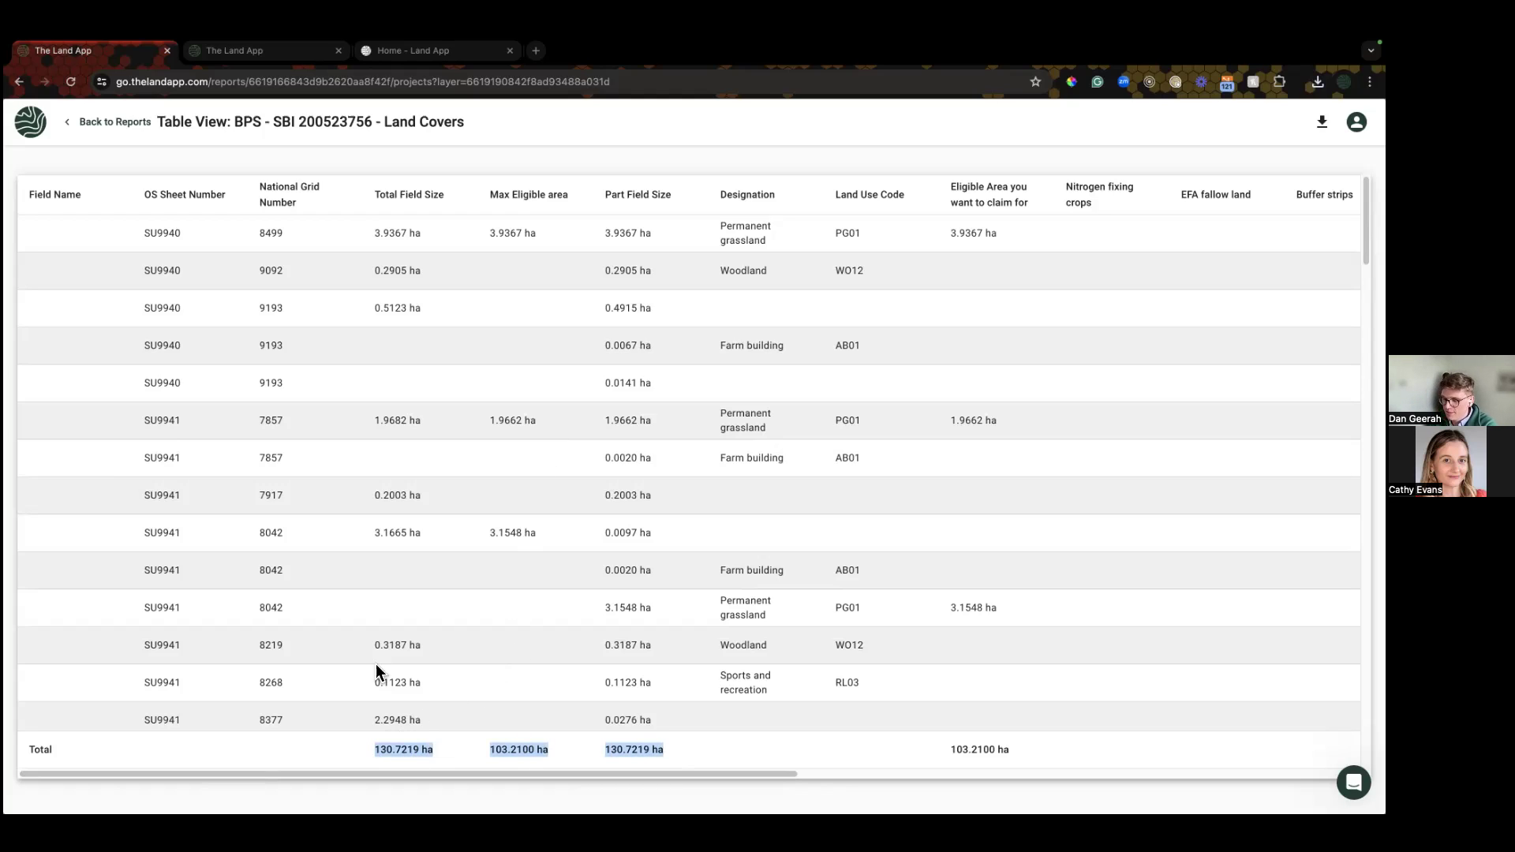
scroll(376, 664, "down", 3)
left_click(355, 762)
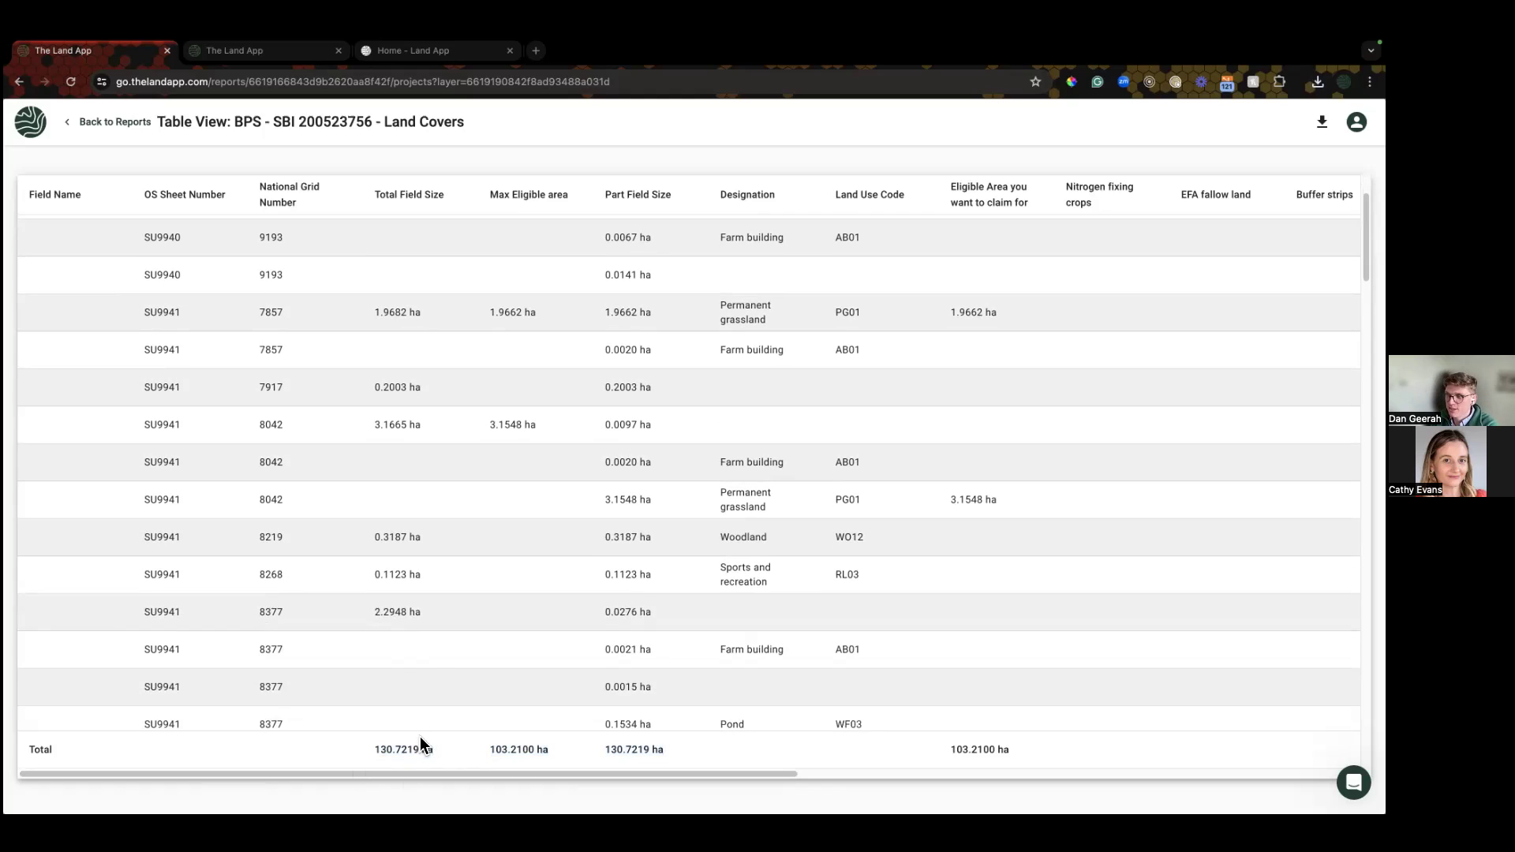
left_click_drag(369, 745, 415, 748)
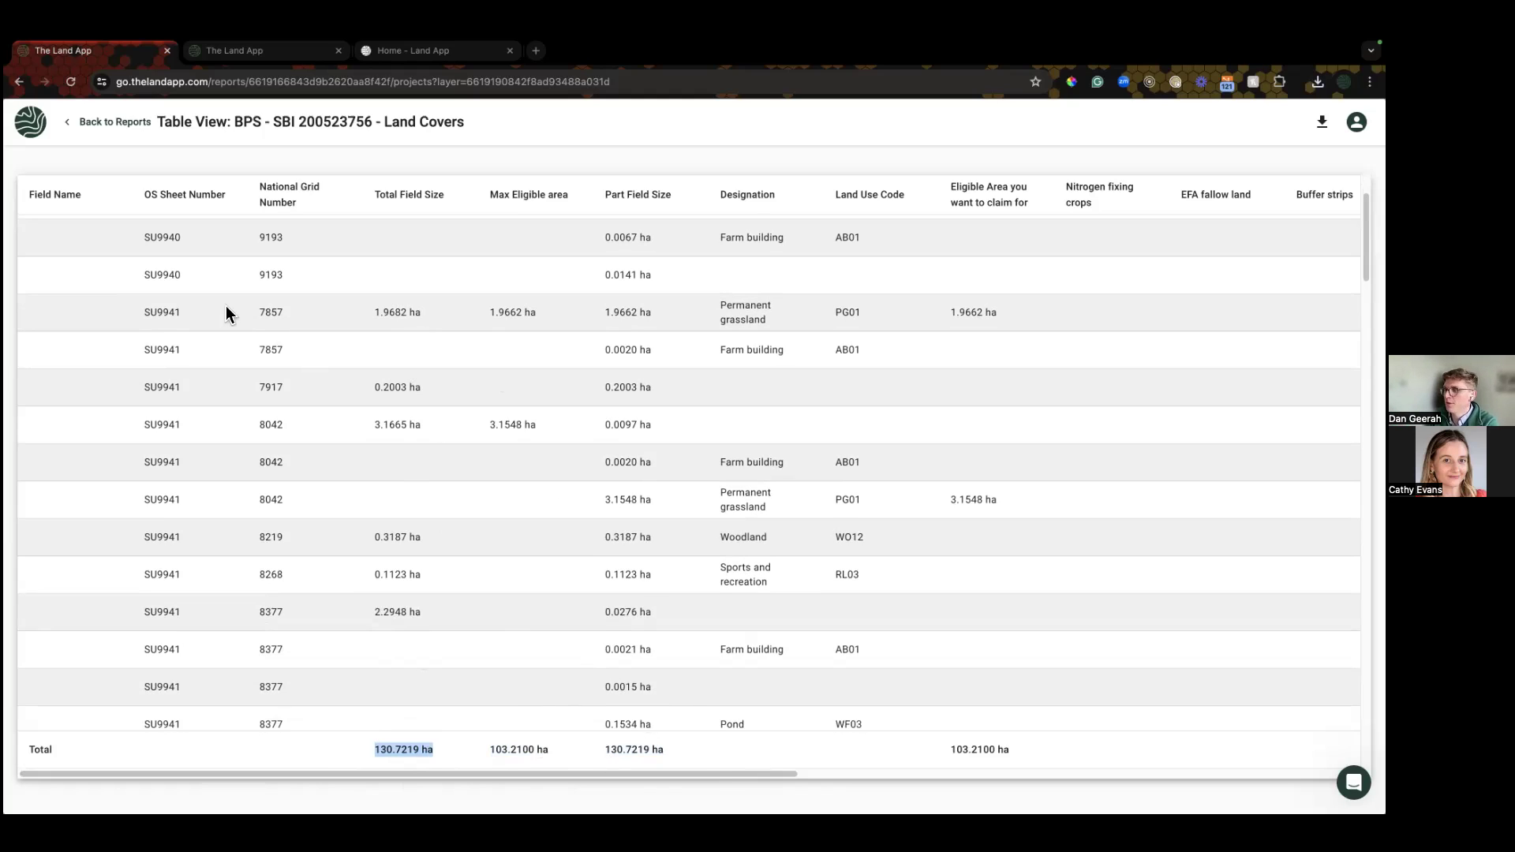
left_click(131, 120)
Step: Return to the map, zoom to the LR Parcels plan's extent, and open print setup
left_click(129, 117)
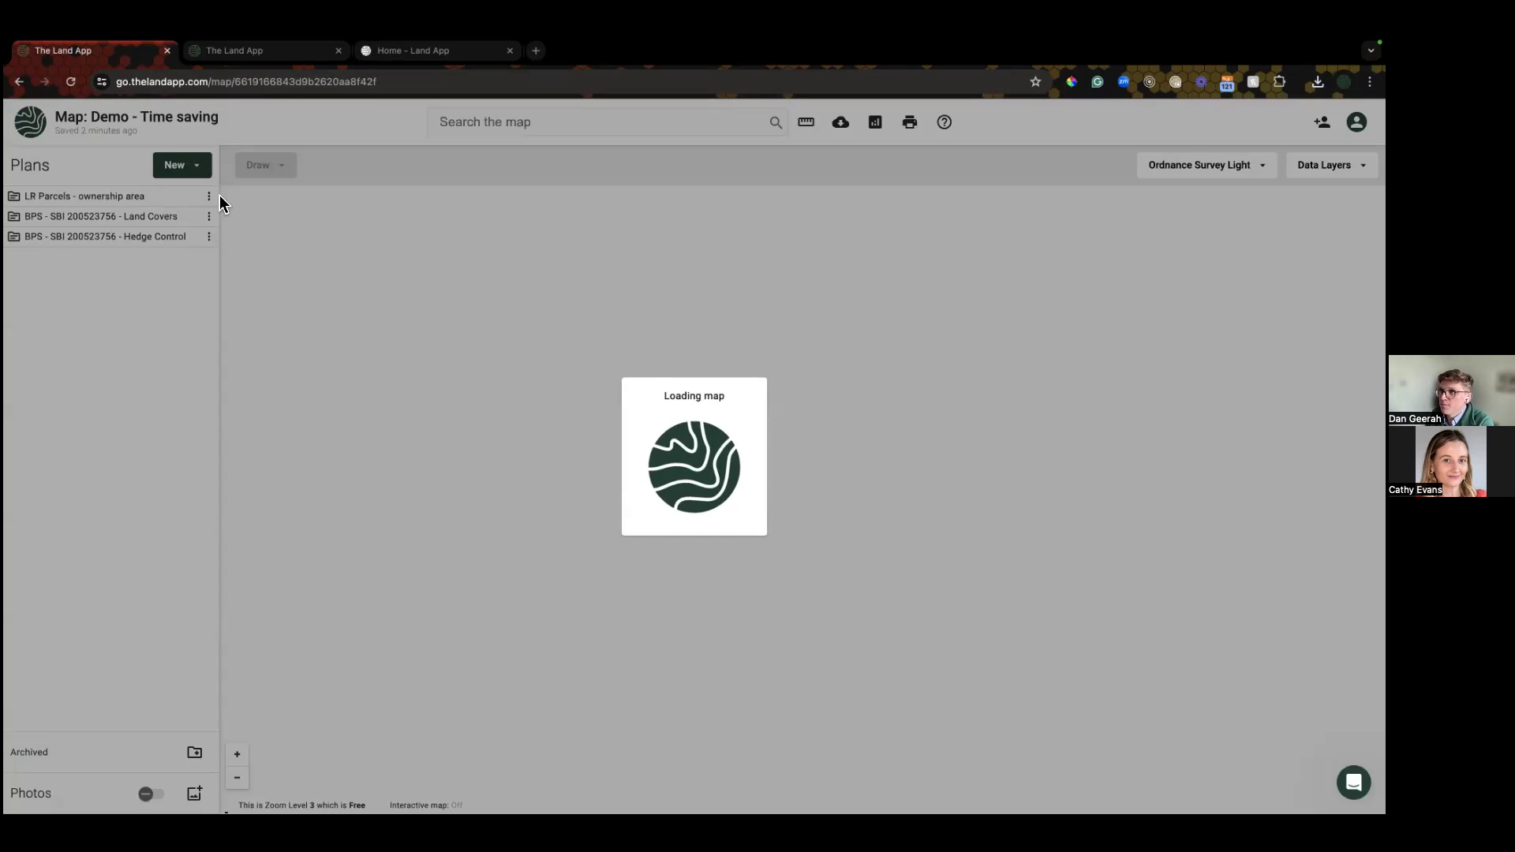
left_click(208, 195)
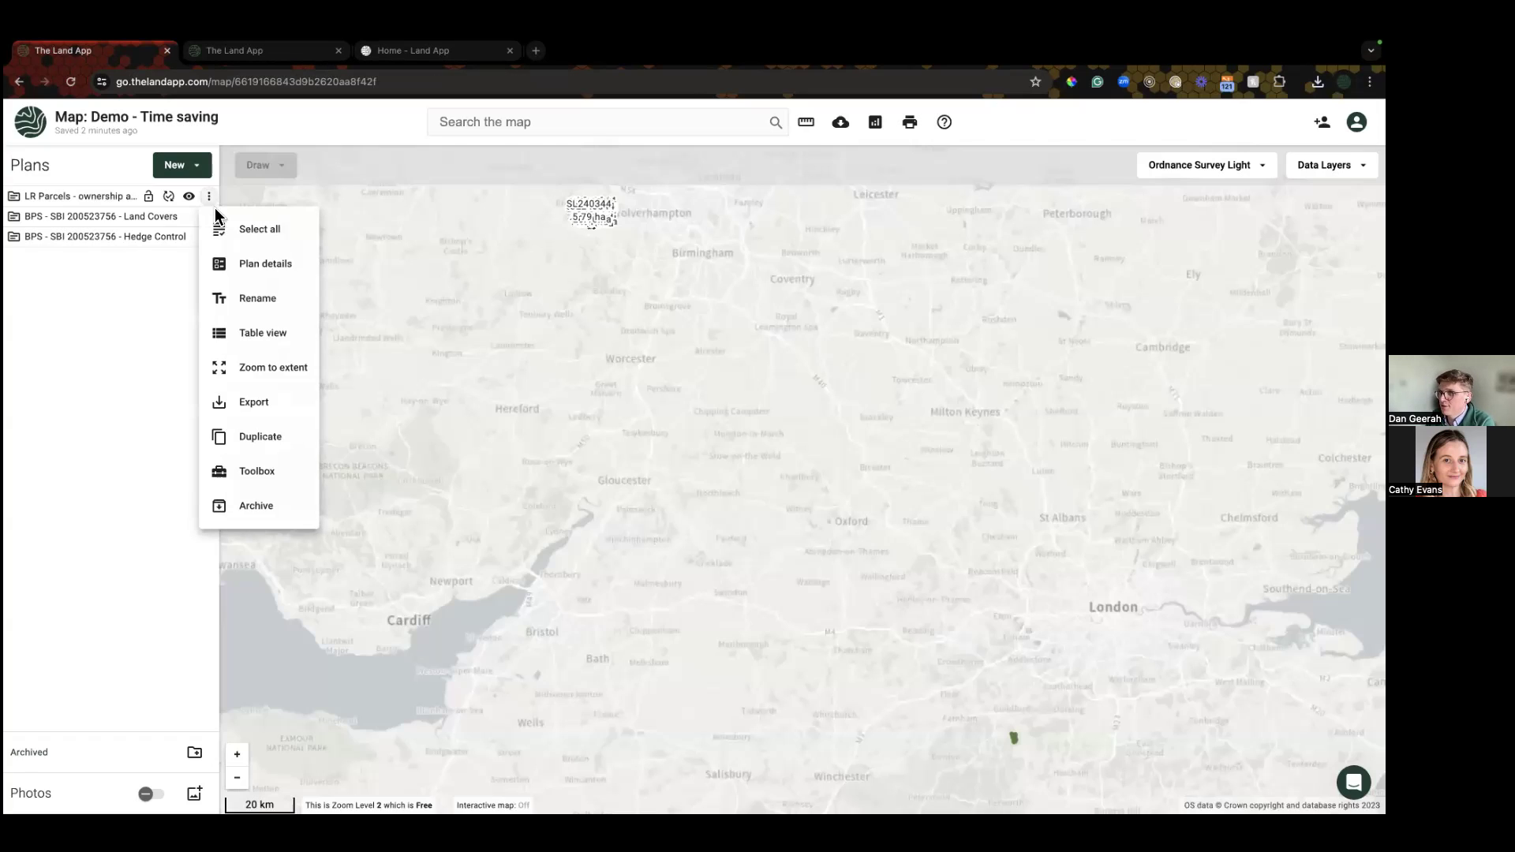
left_click(266, 368)
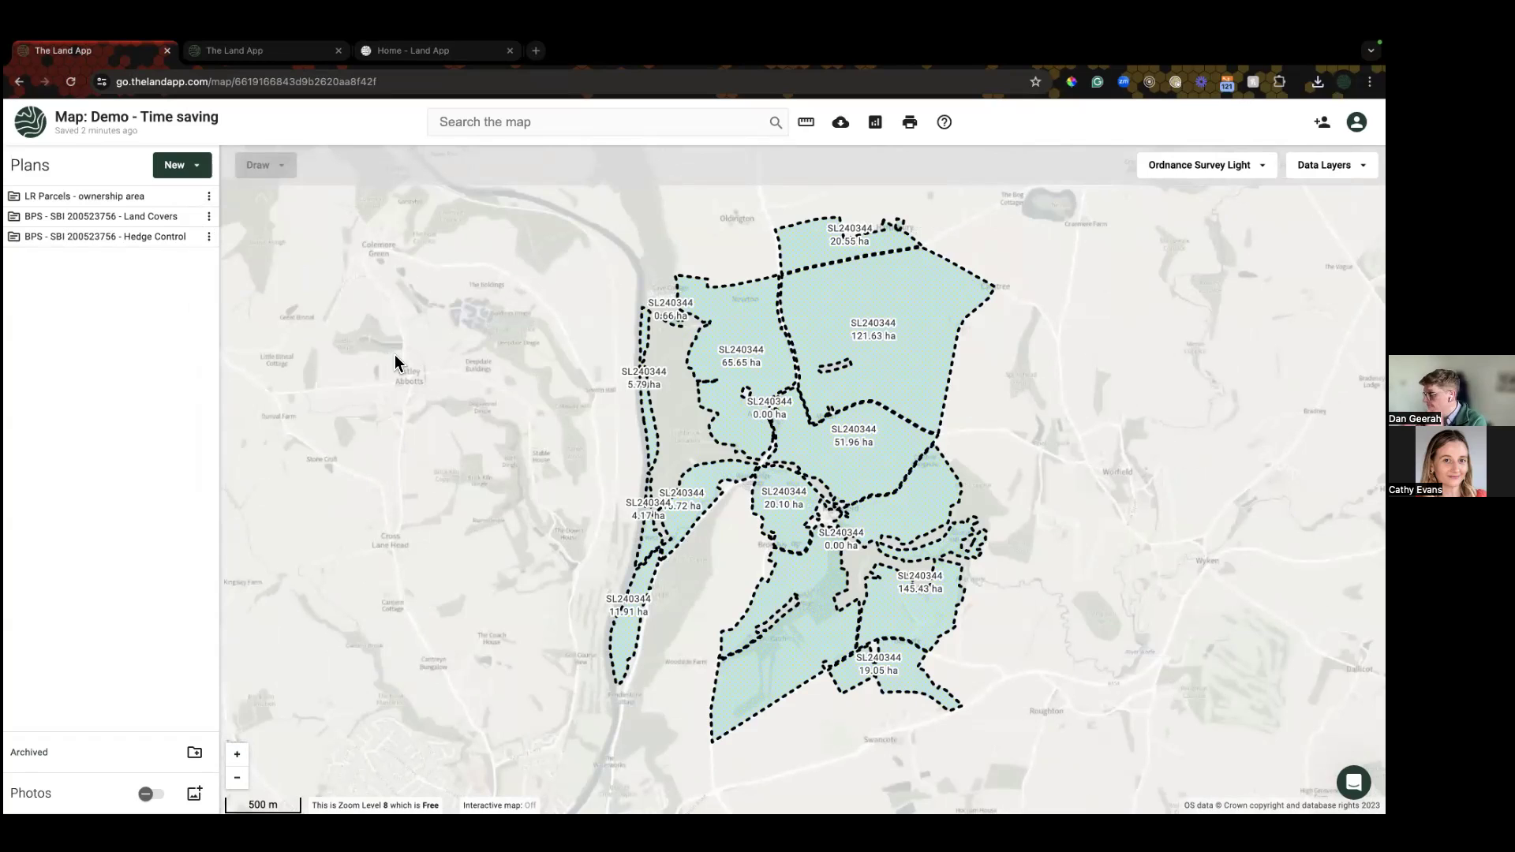
left_click(911, 126)
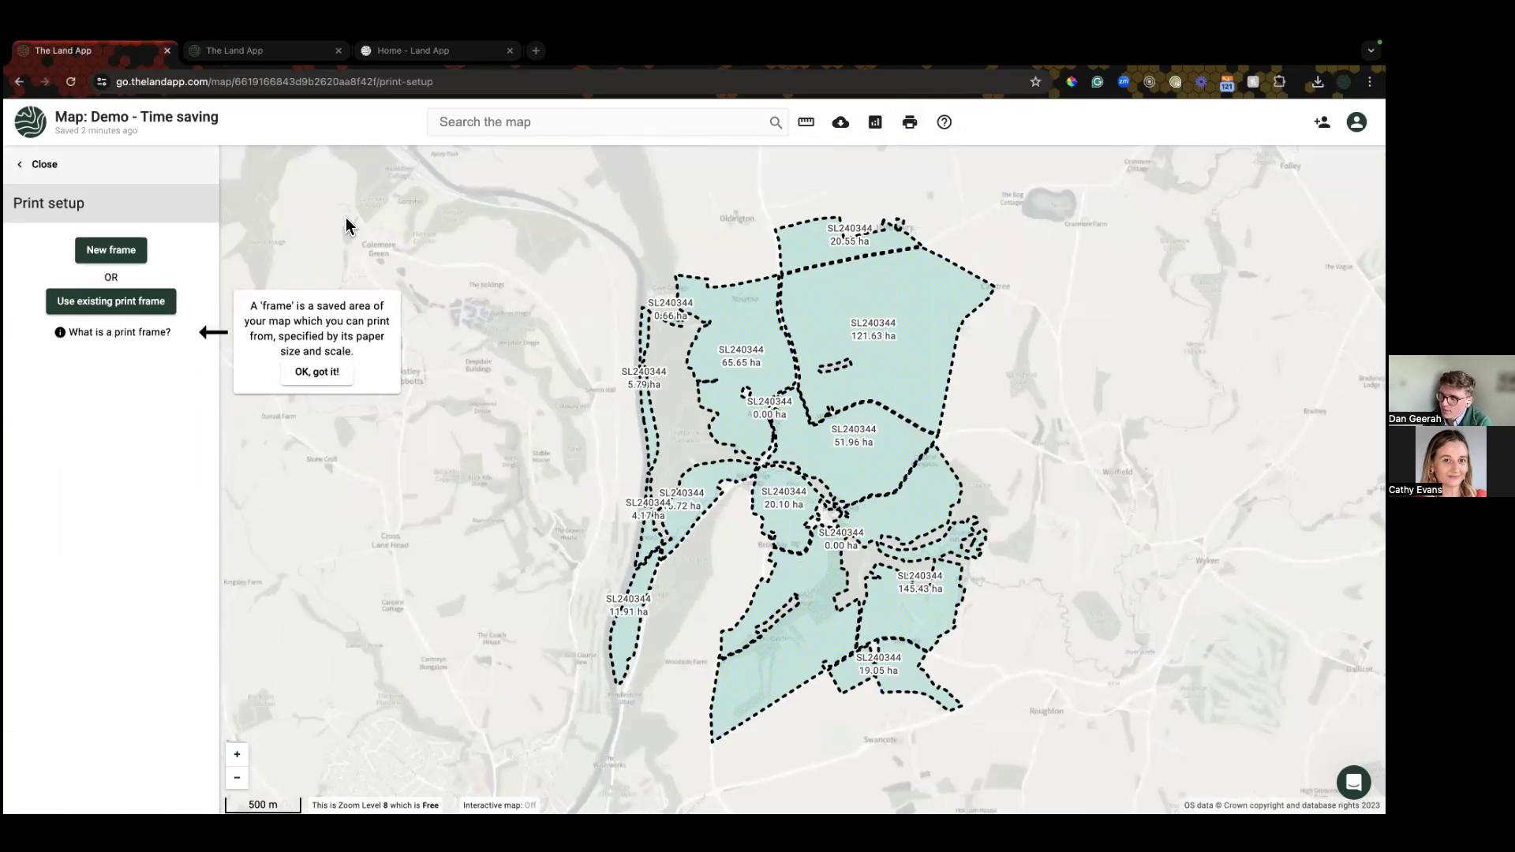
Step: Create a new A3 Portrait print frame sized around the parcels
left_click(101, 258)
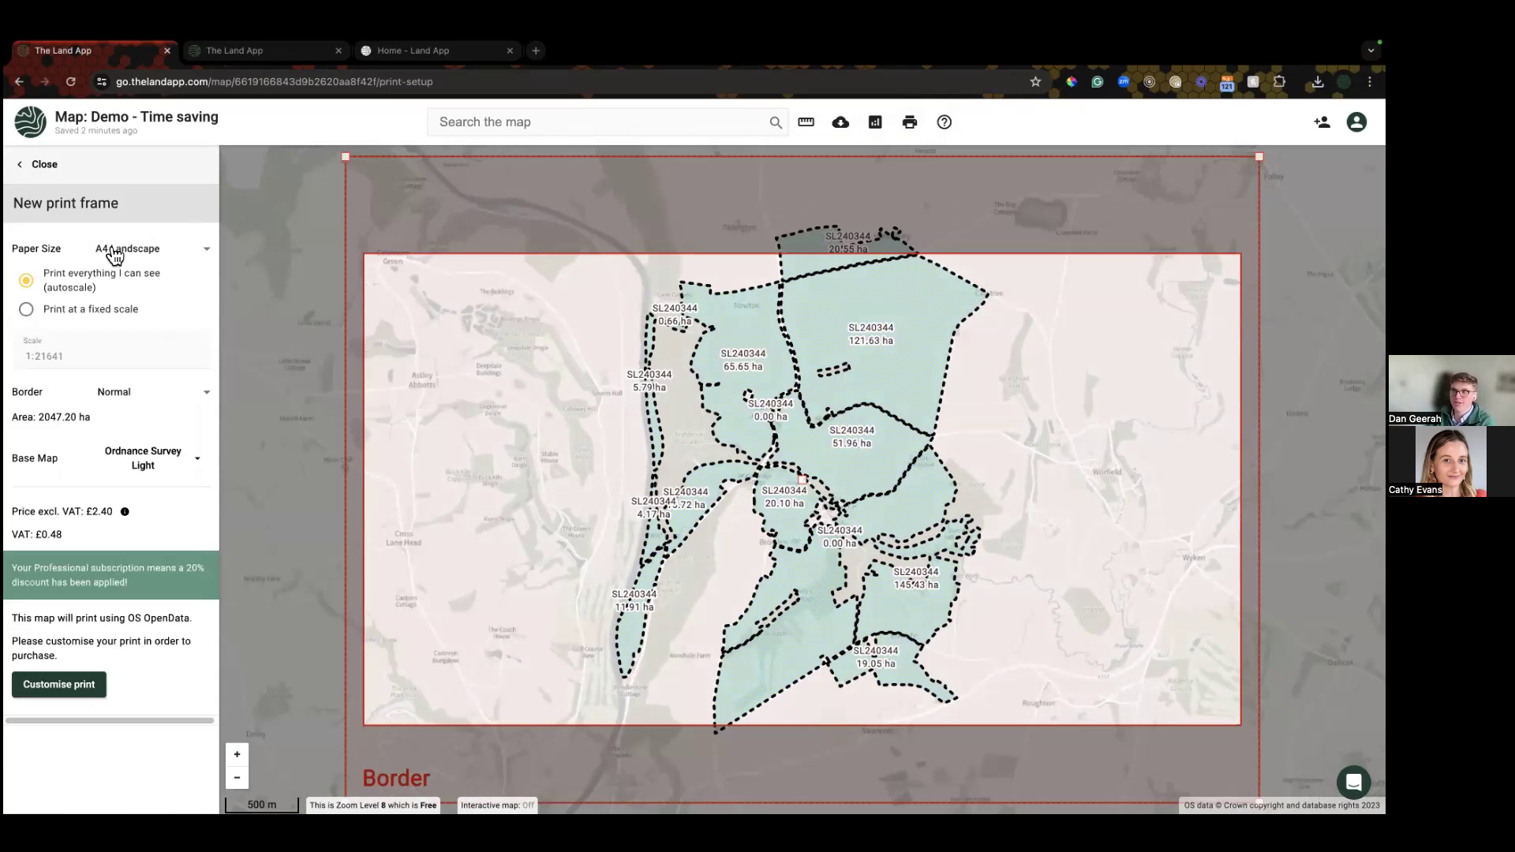
scroll(403, 433, "down", 1)
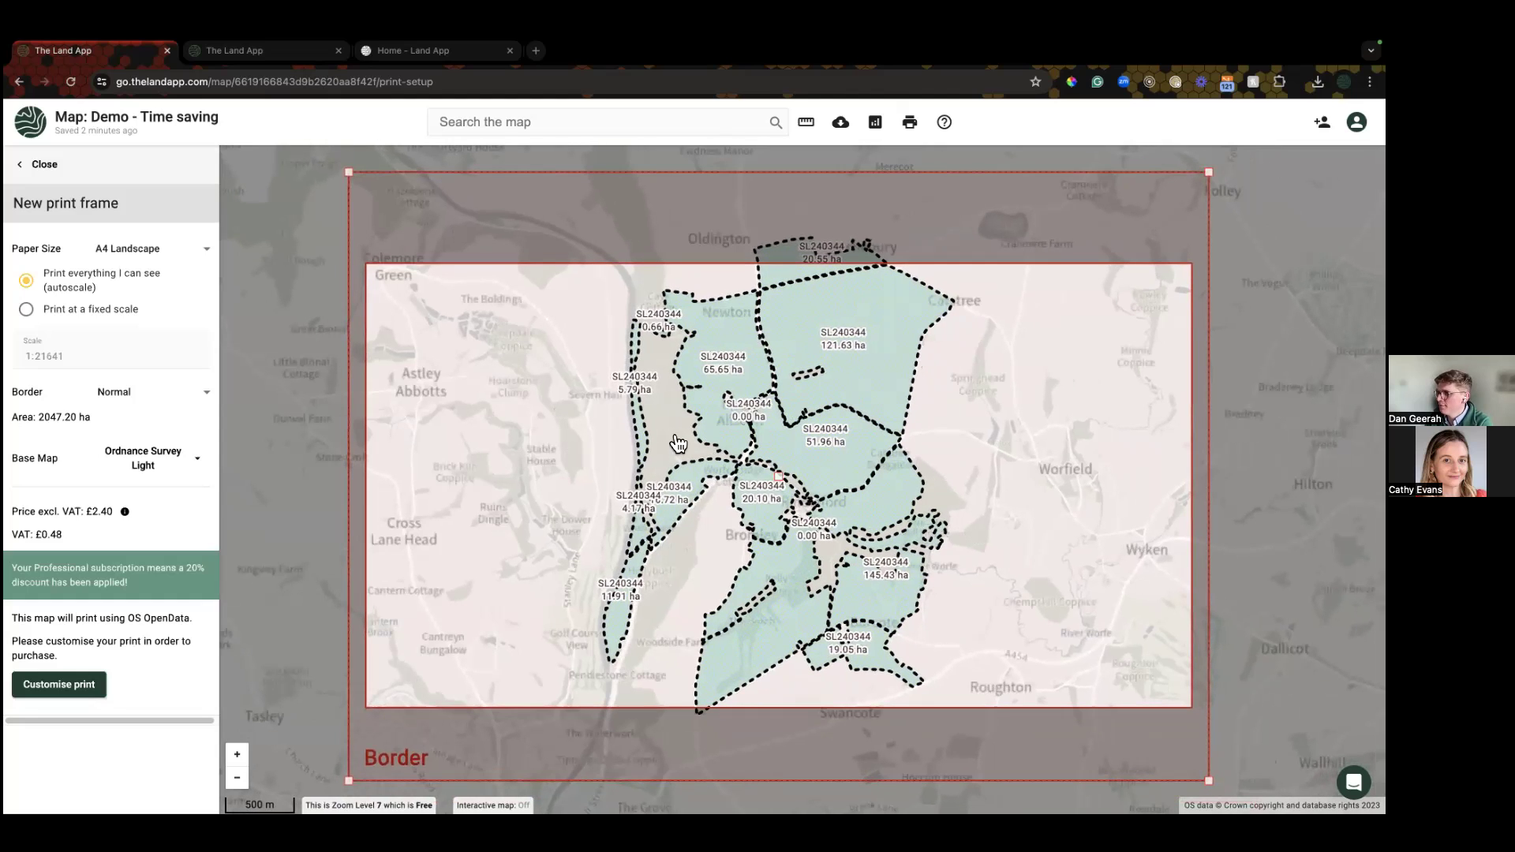
left_click(137, 259)
scroll(142, 359, "down", 1)
left_click(138, 384)
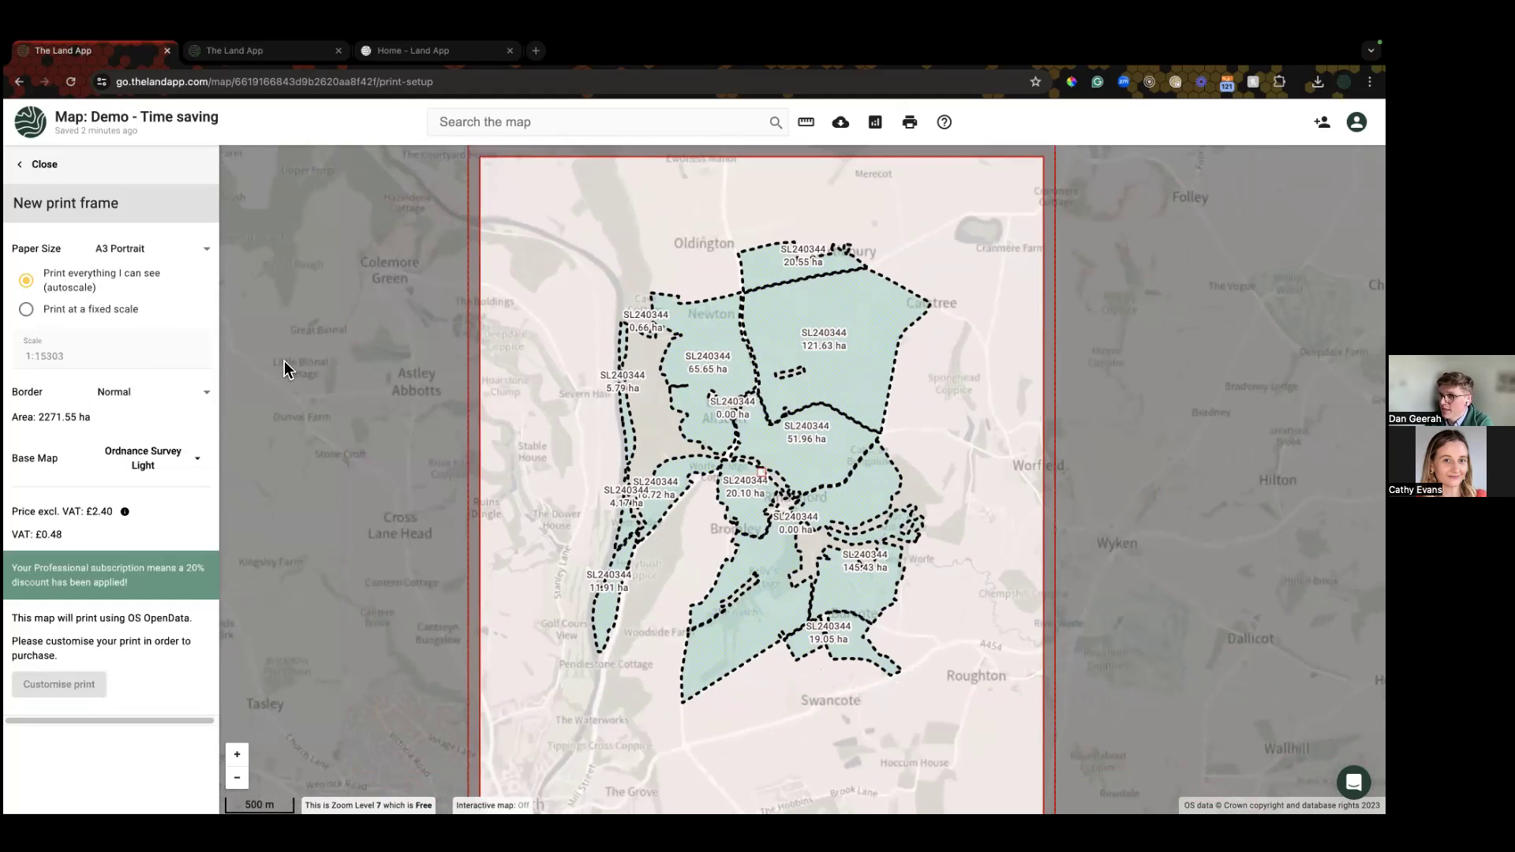
left_click_drag(440, 760, 471, 688)
mouse_move(644, 447)
left_mouse_down()
mouse_move(627, 433)
mouse_move(644, 442)
left_mouse_up()
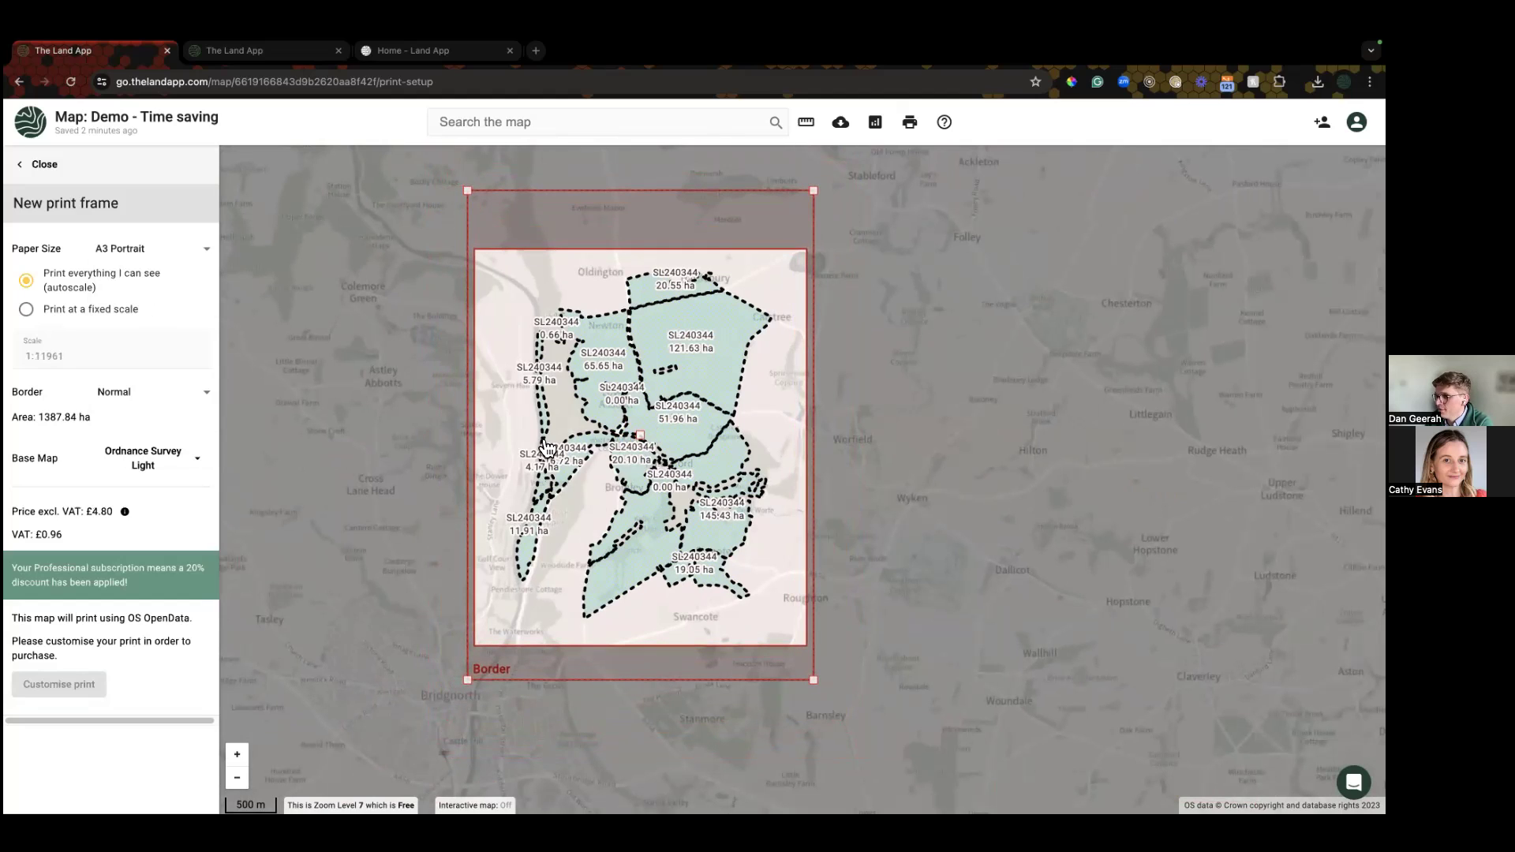
Step: Give the frame a Narrow border and fit it closer to the parcels
left_click(144, 399)
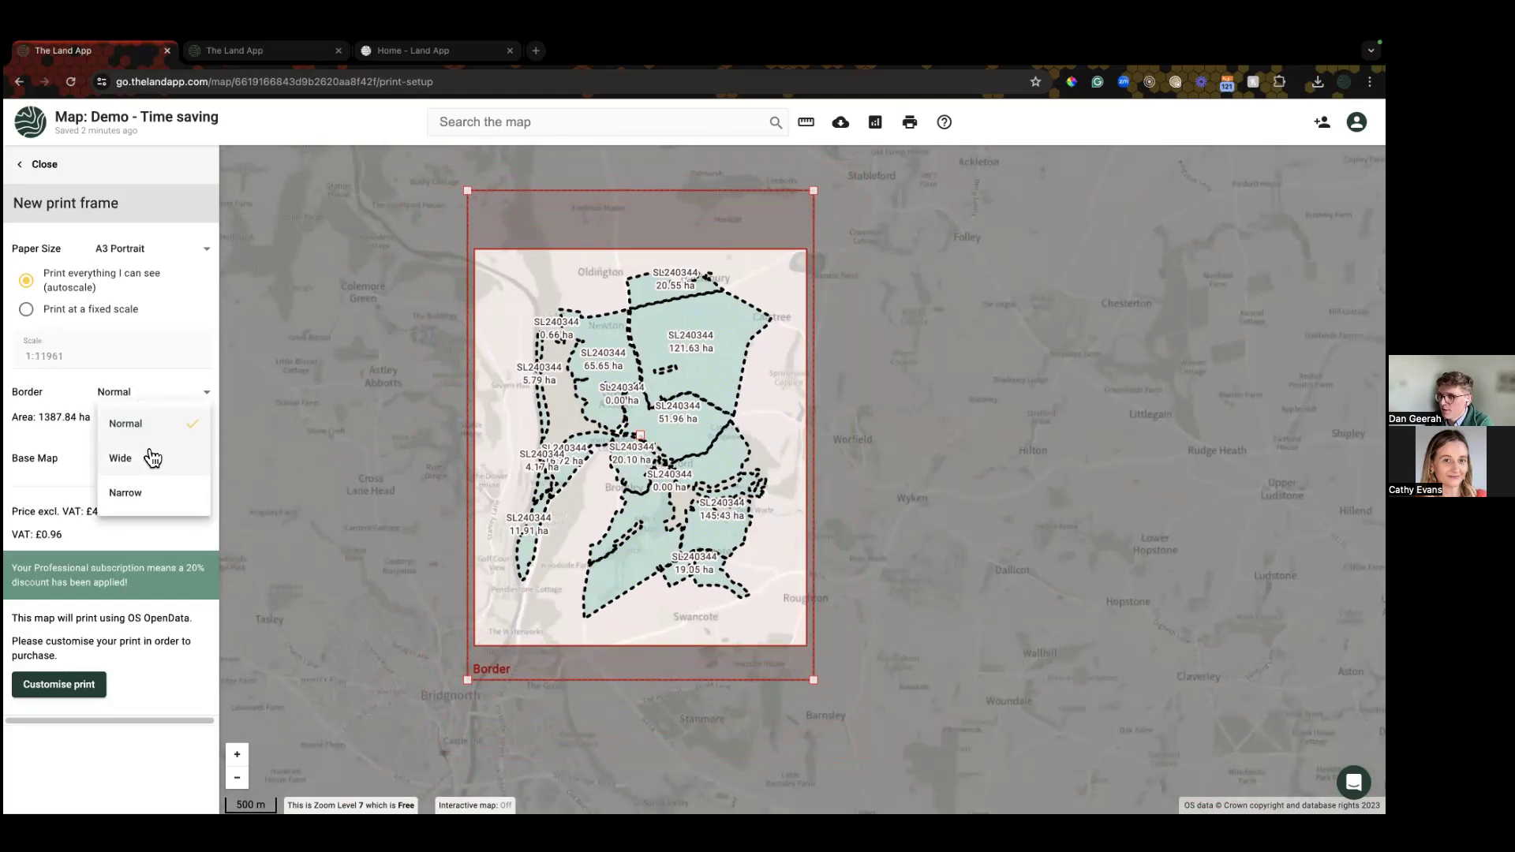
left_click(149, 497)
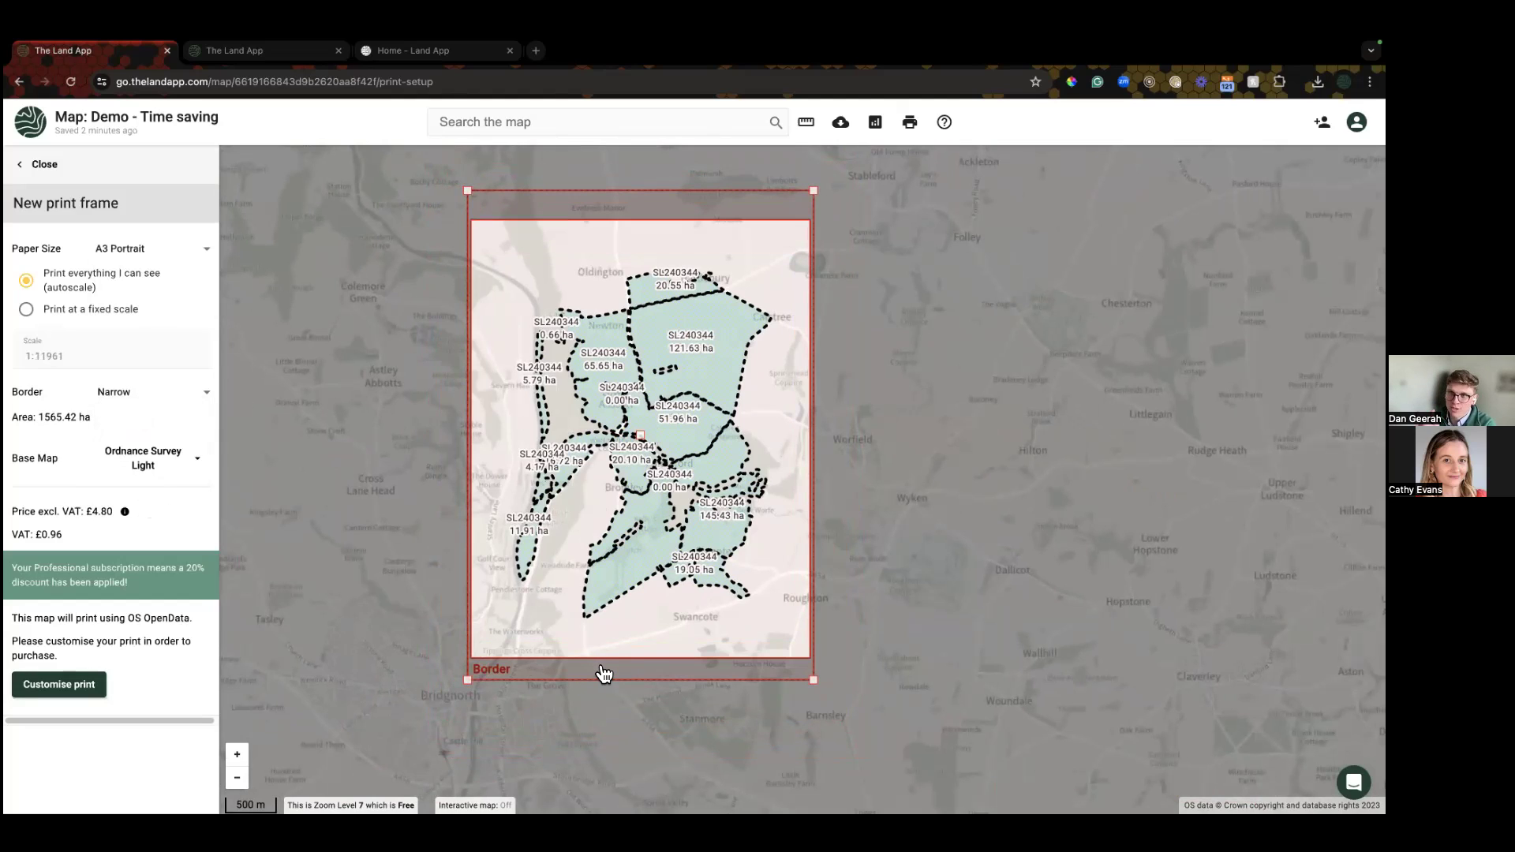
left_click_drag(471, 680, 481, 660)
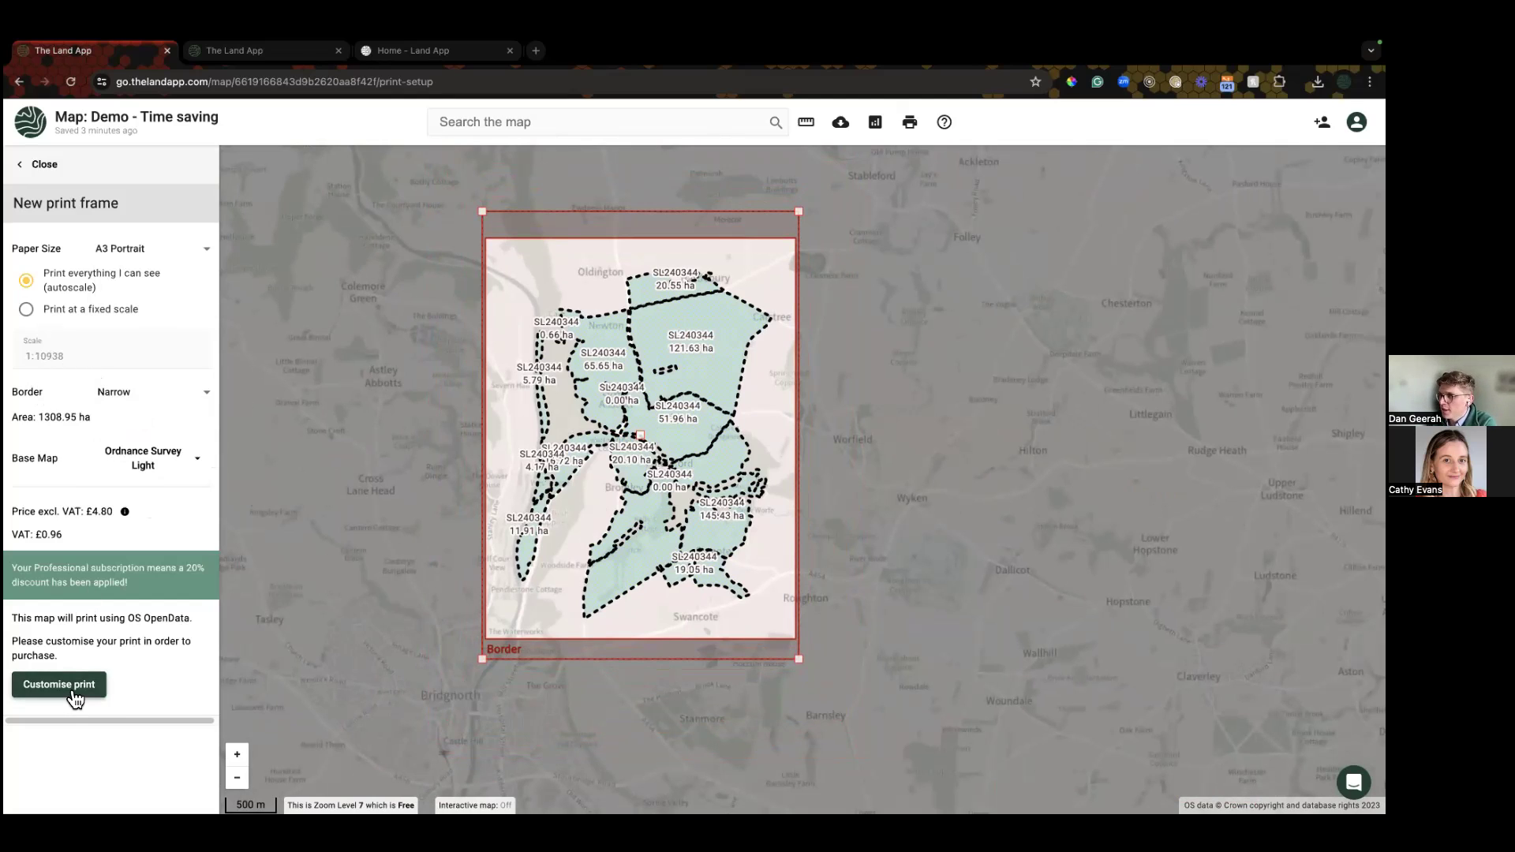
left_click(75, 695)
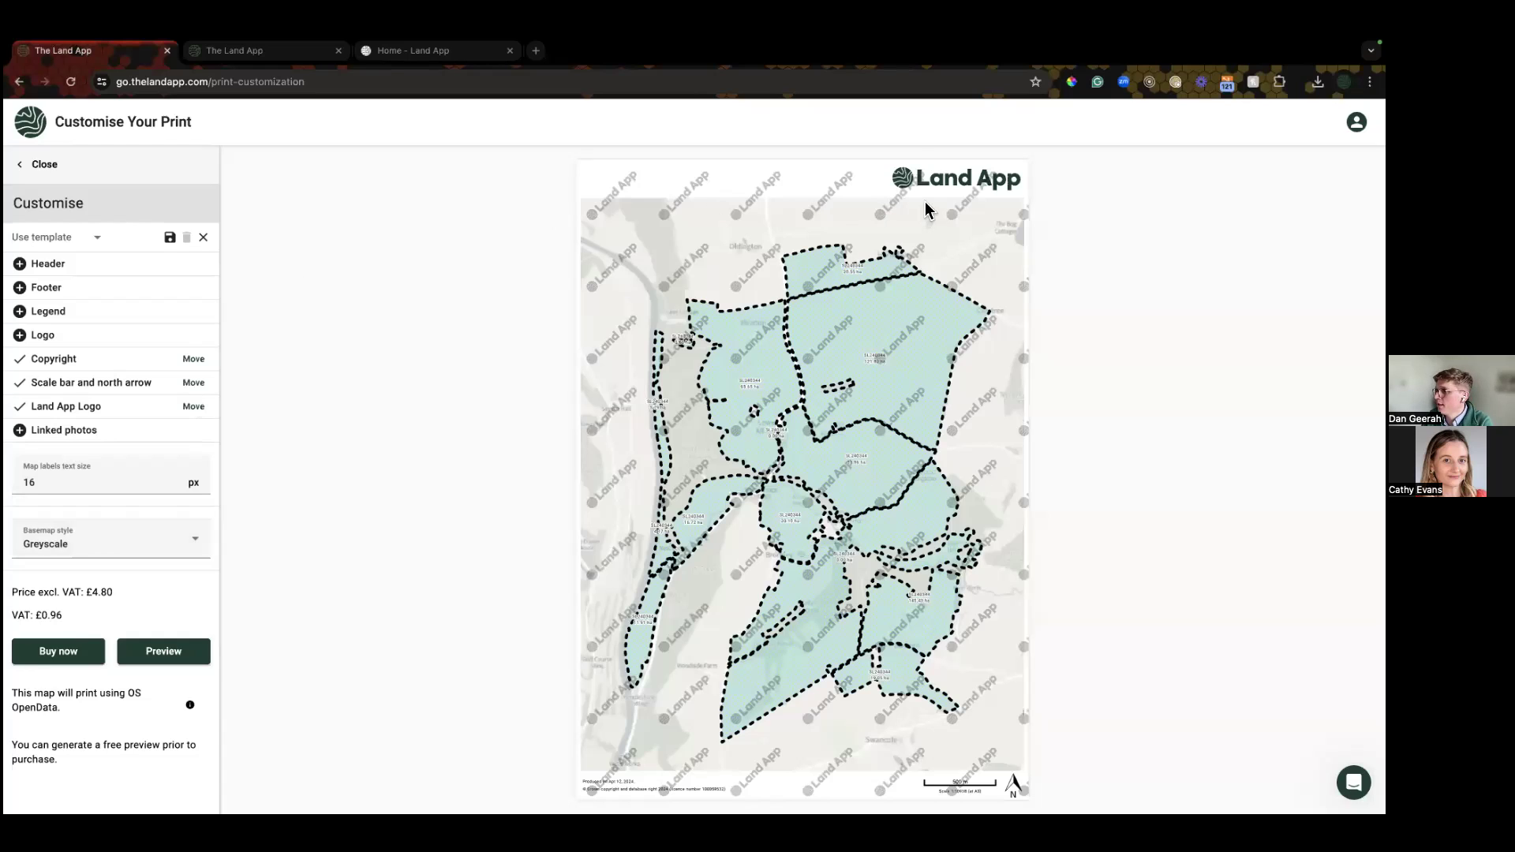
Step: Add the header 'My Map - Sales Plan' at the top centre of the print
left_click(45, 265)
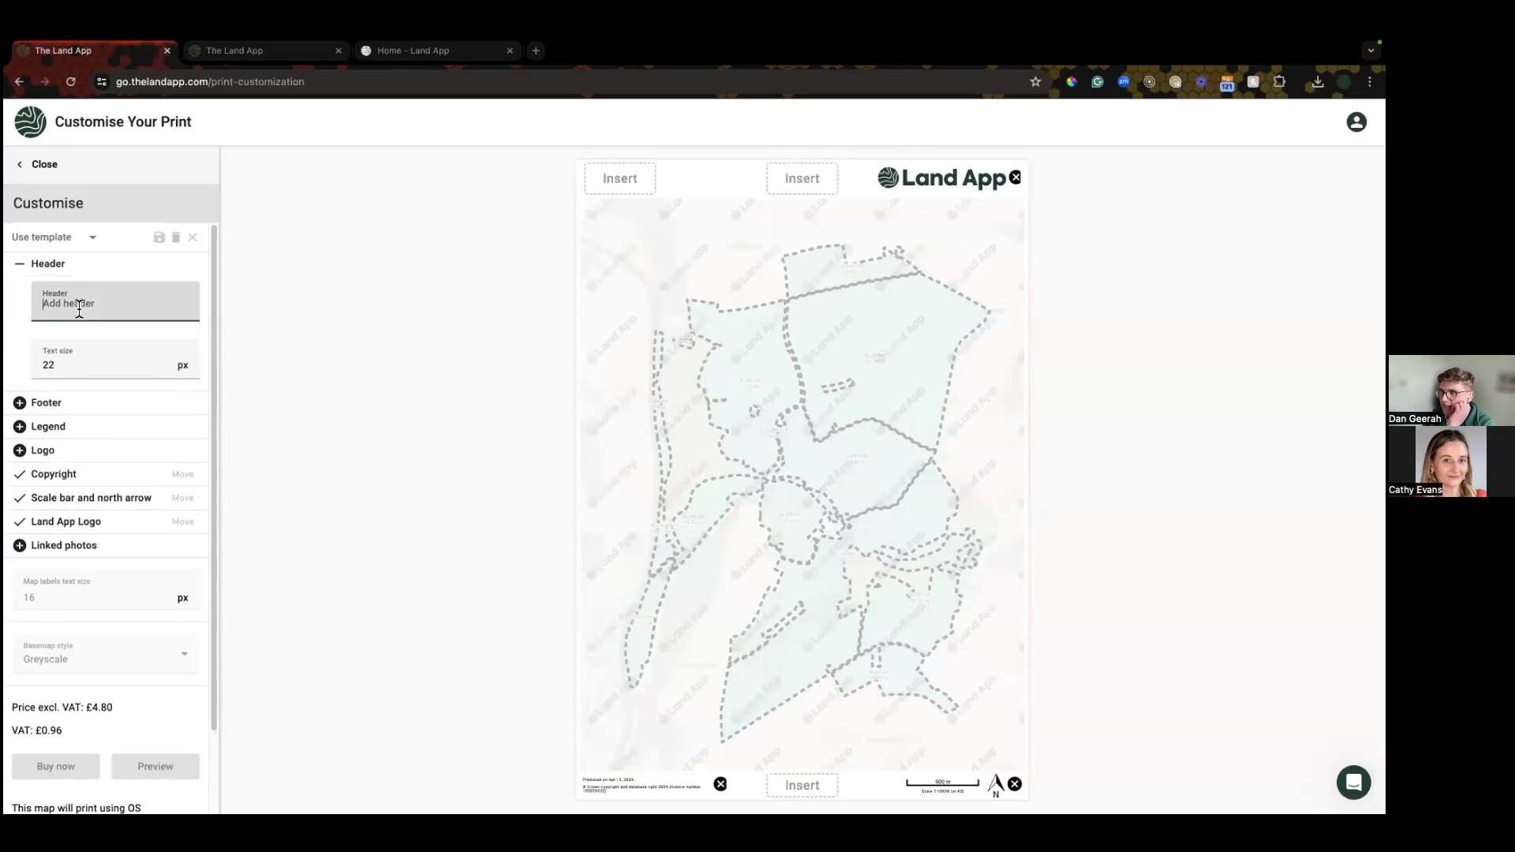
type("My M")
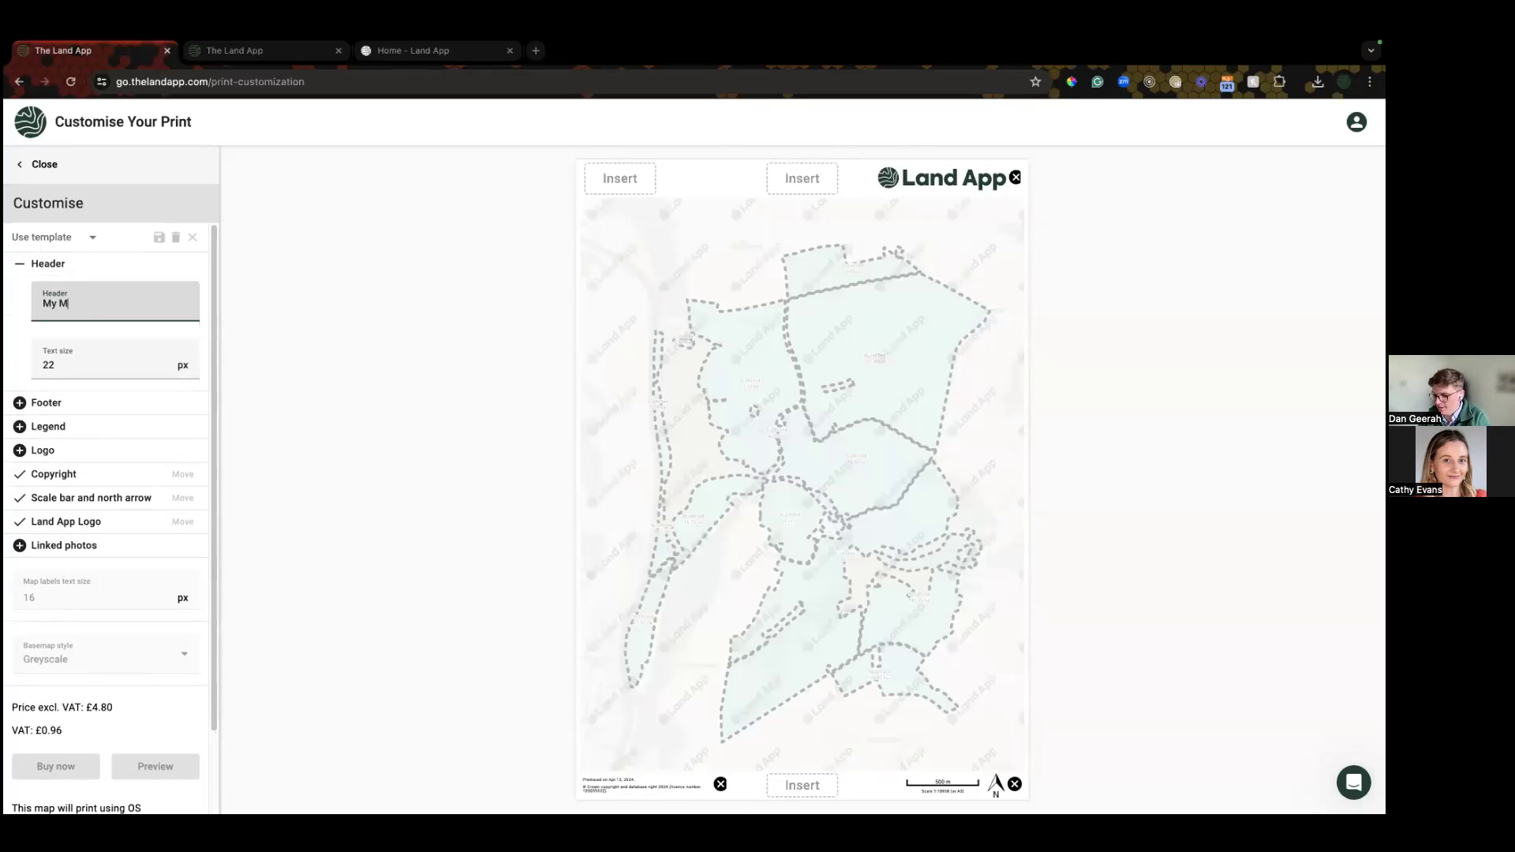
type("ap - Sales Plans")
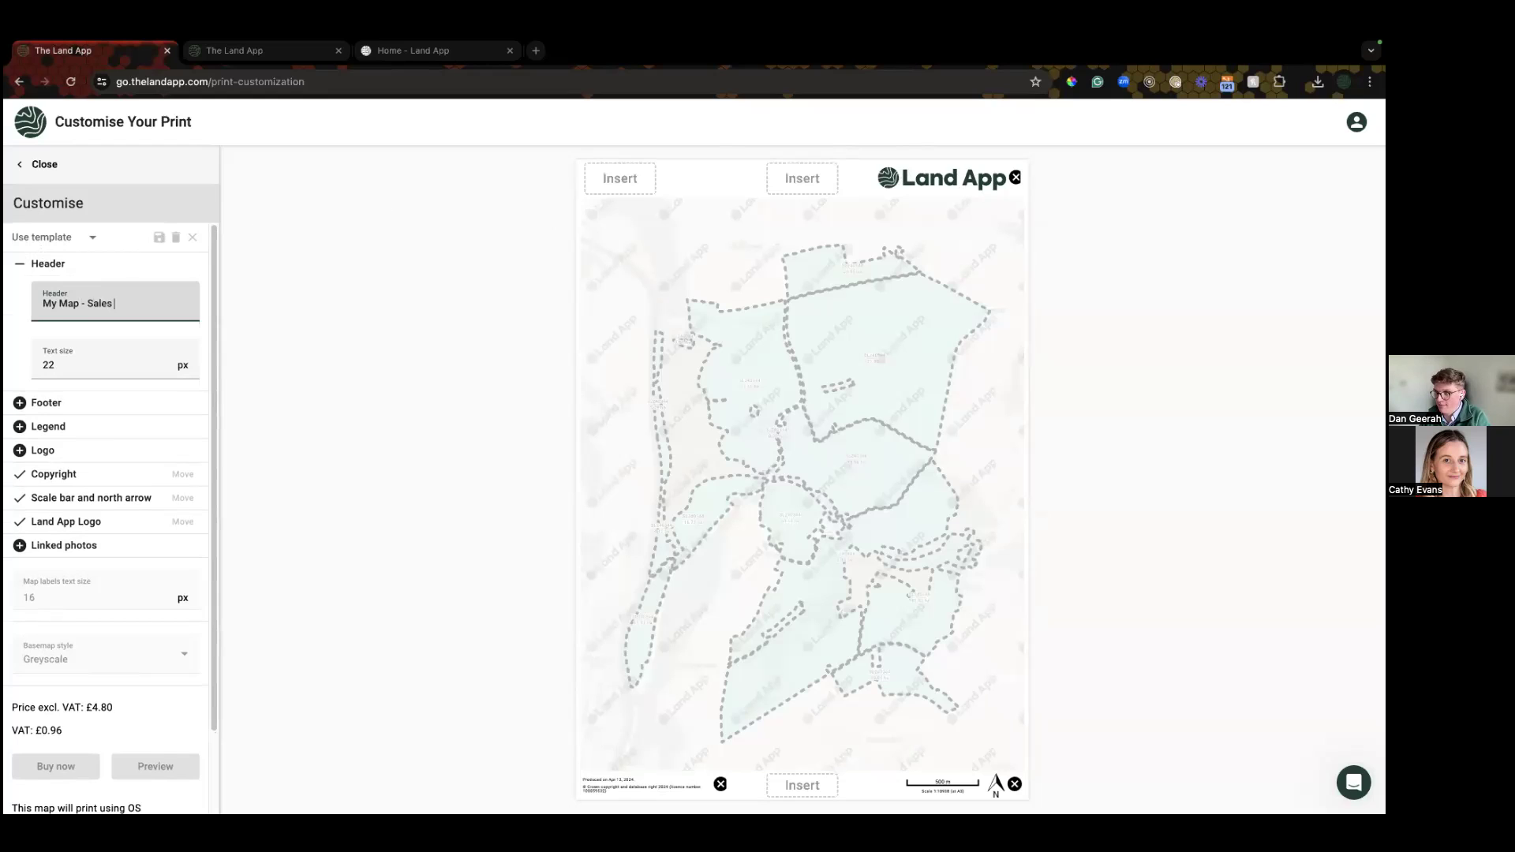
key("BackSpace")
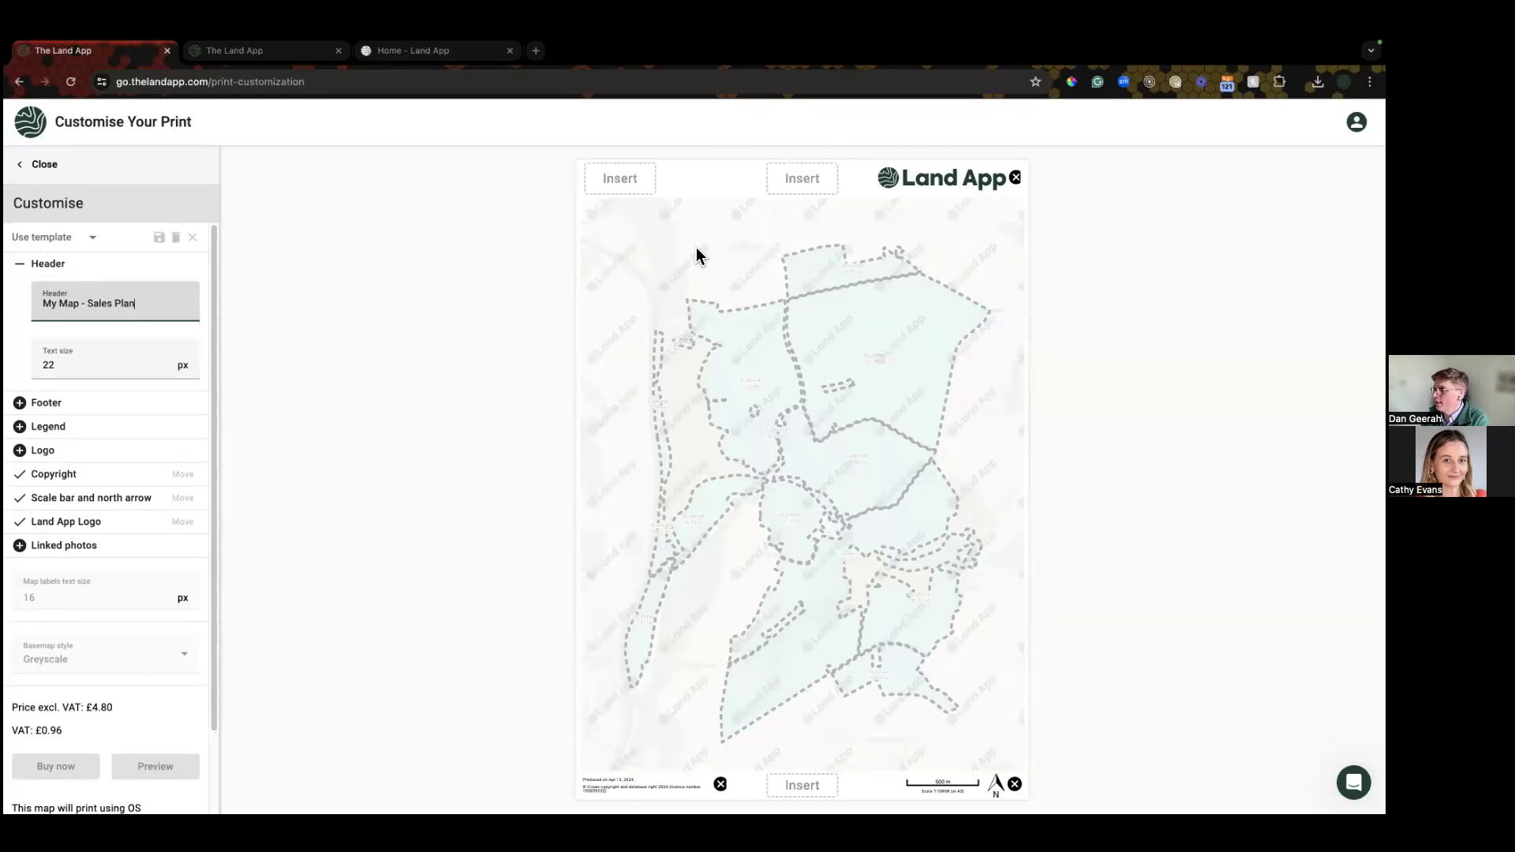
left_click(791, 182)
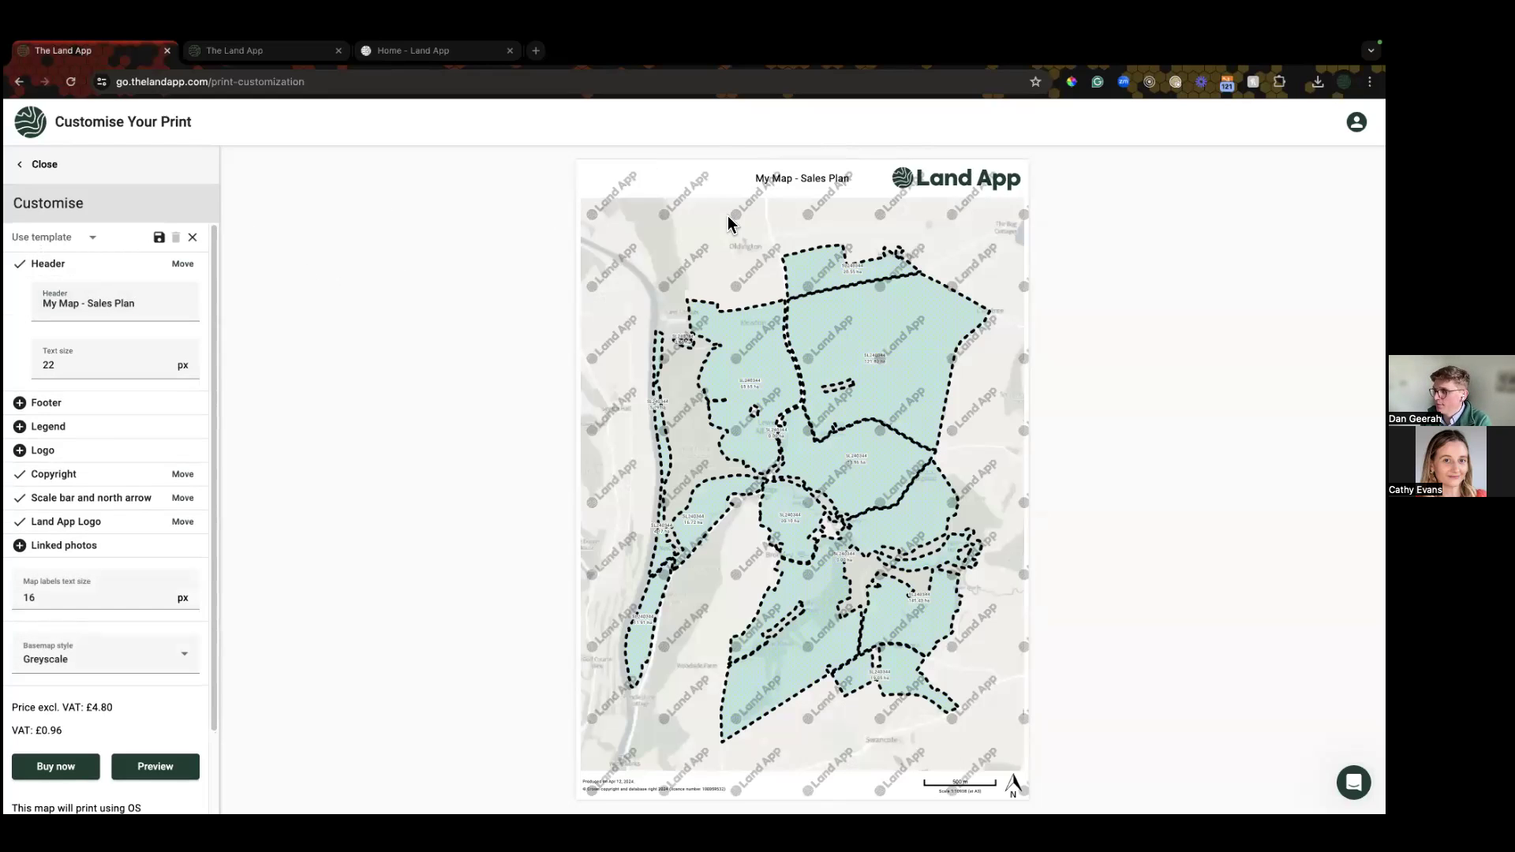
Step: Add a footer reading 'Created by' followed by the map creator's name
left_click(47, 404)
left_click(91, 443)
type("Created by DAn")
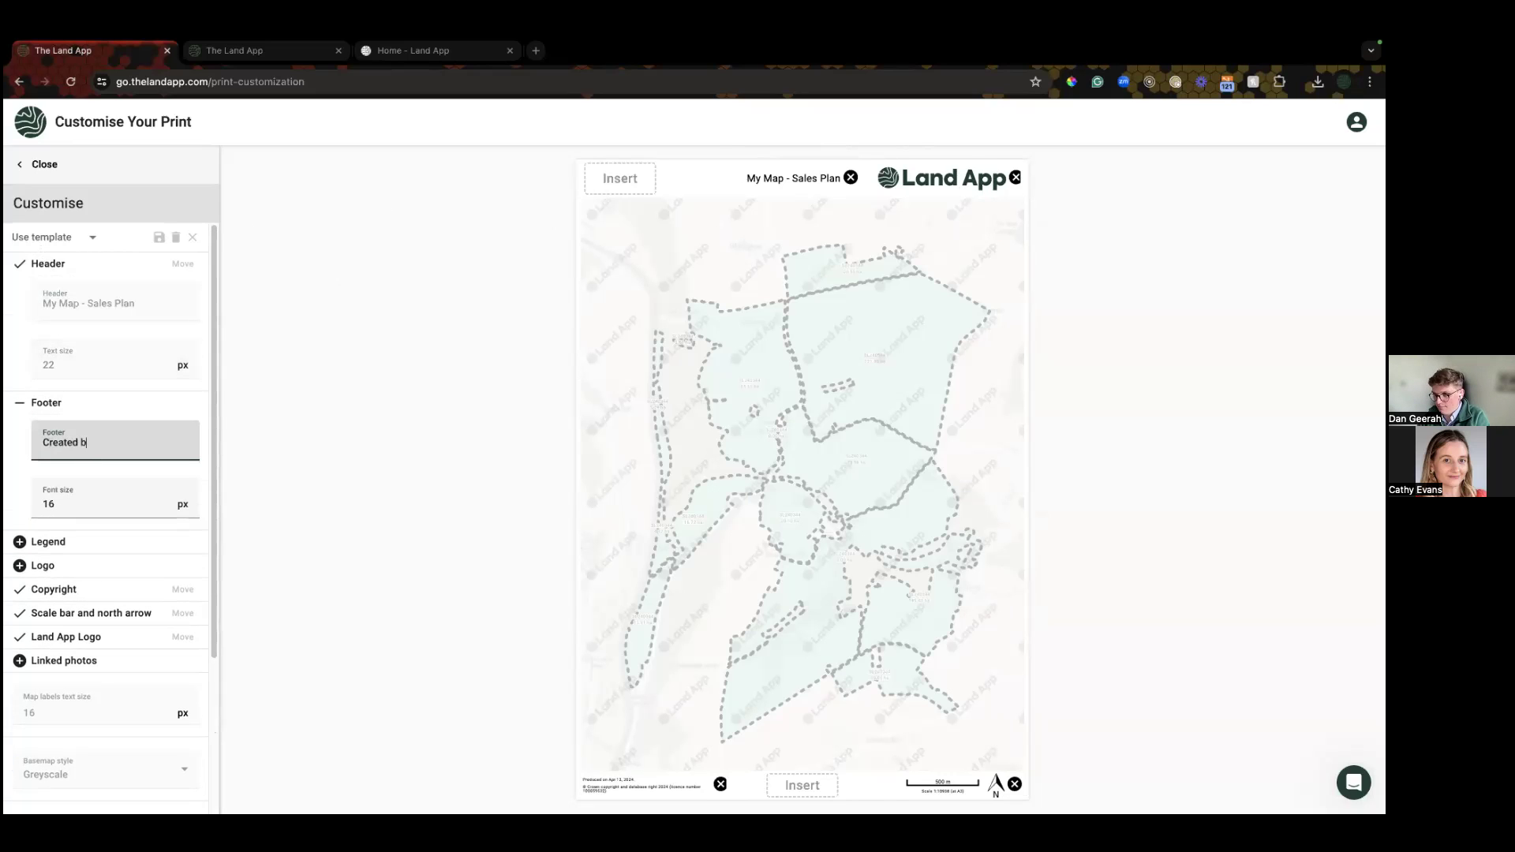
key("BackSpace")
key("BackSpace")
type("an")
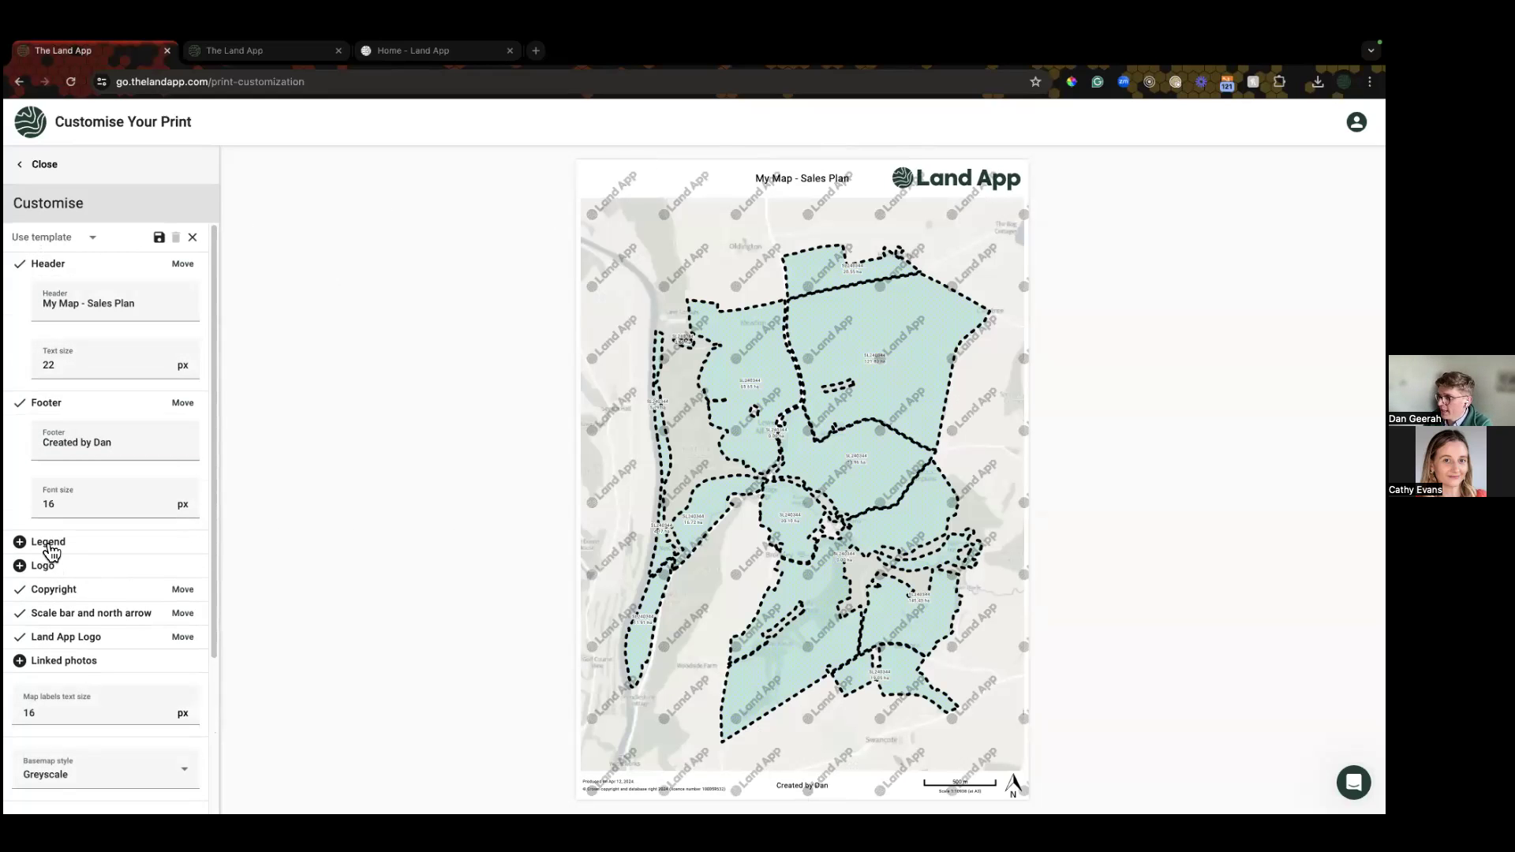
left_click(49, 544)
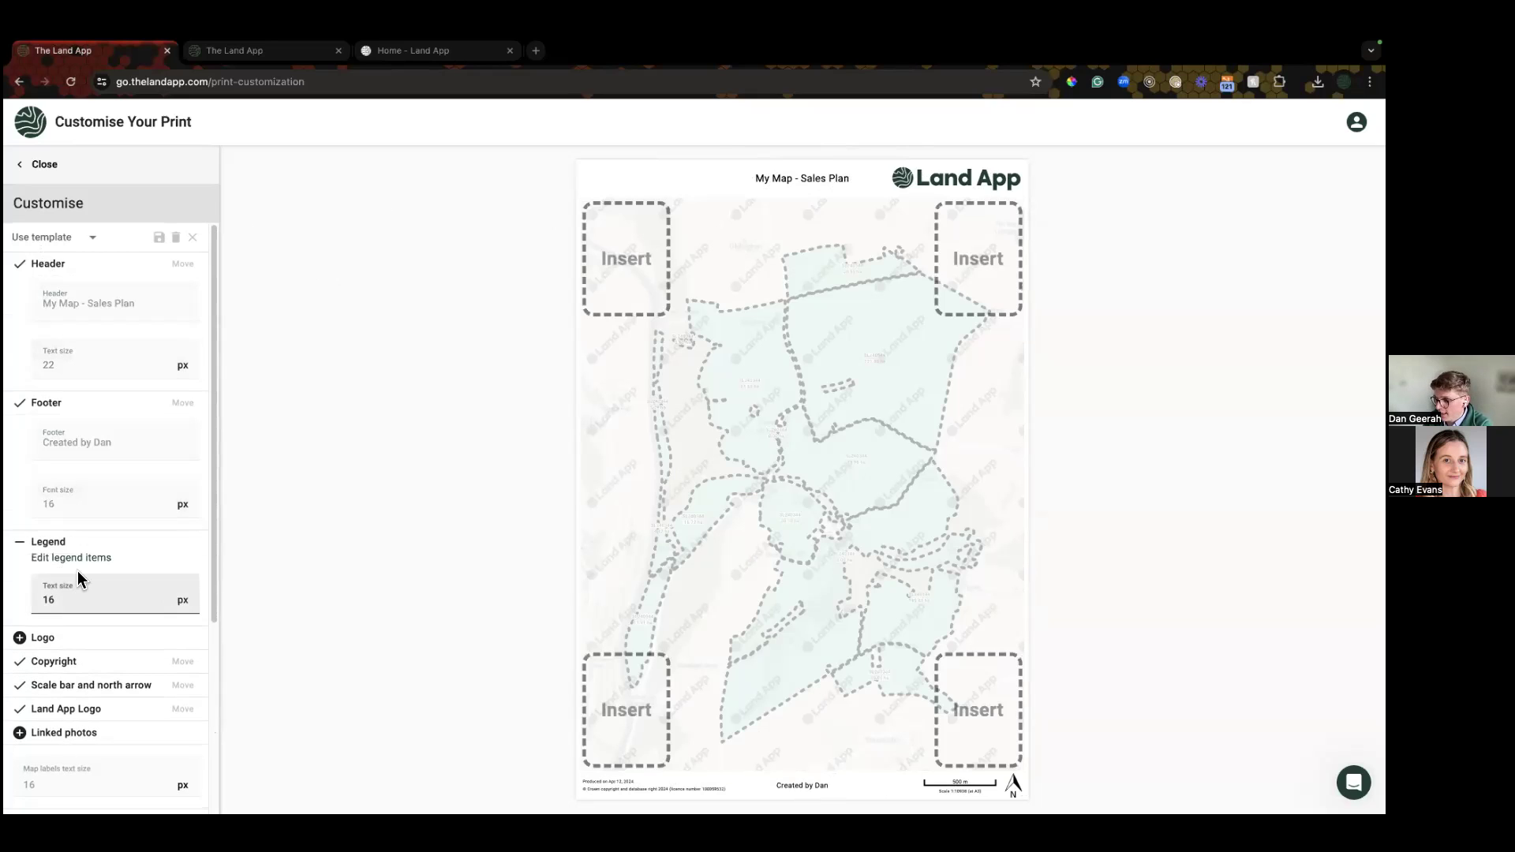
Step: Place the legend top-left and relabel its entry 'Ownership Boundary - Farm name'
left_click(624, 256)
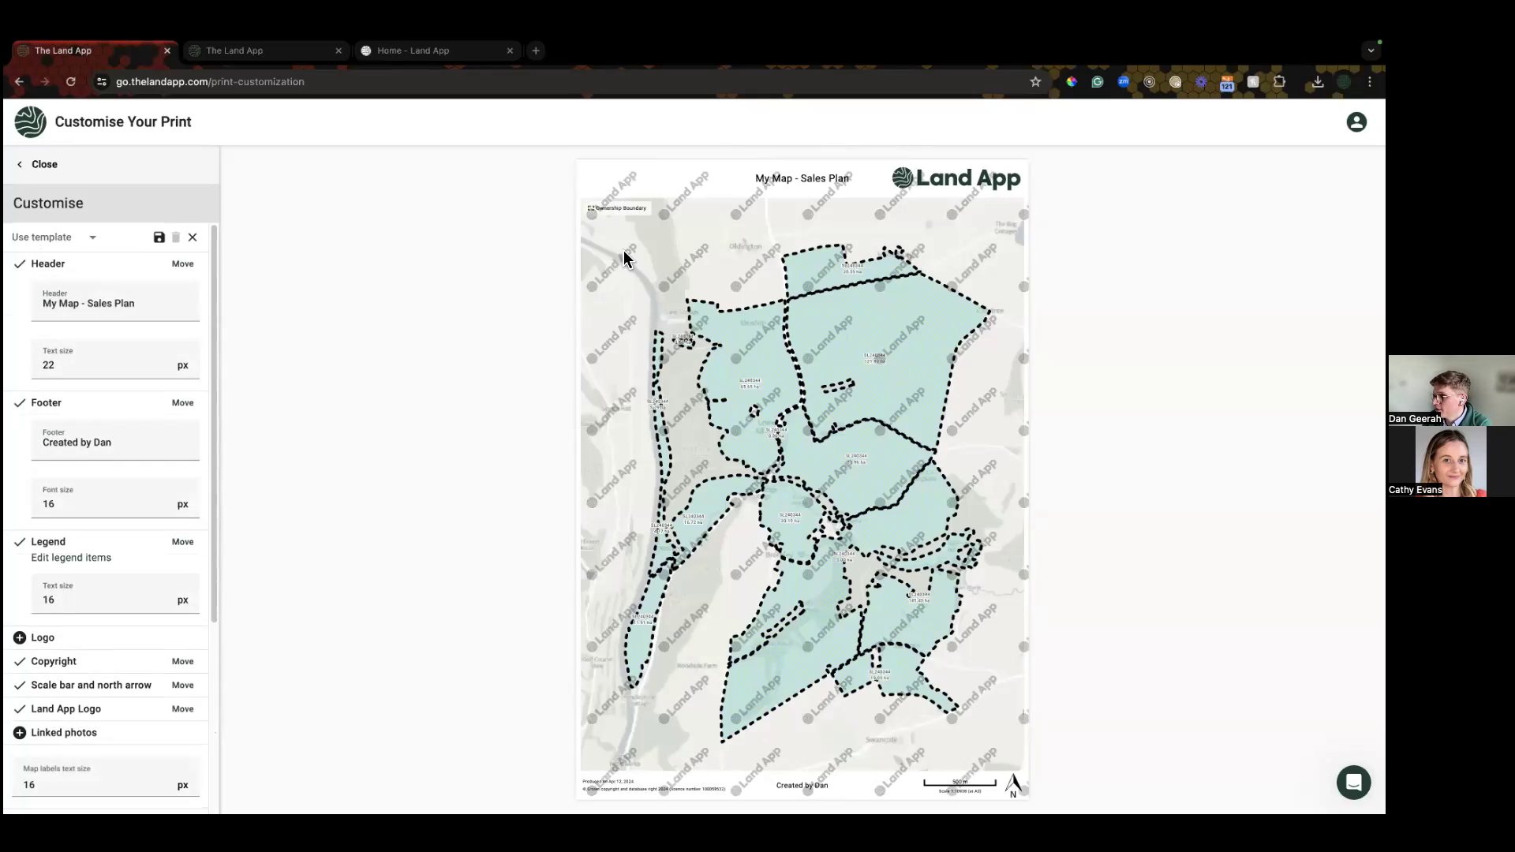
left_click(84, 558)
left_click(760, 496)
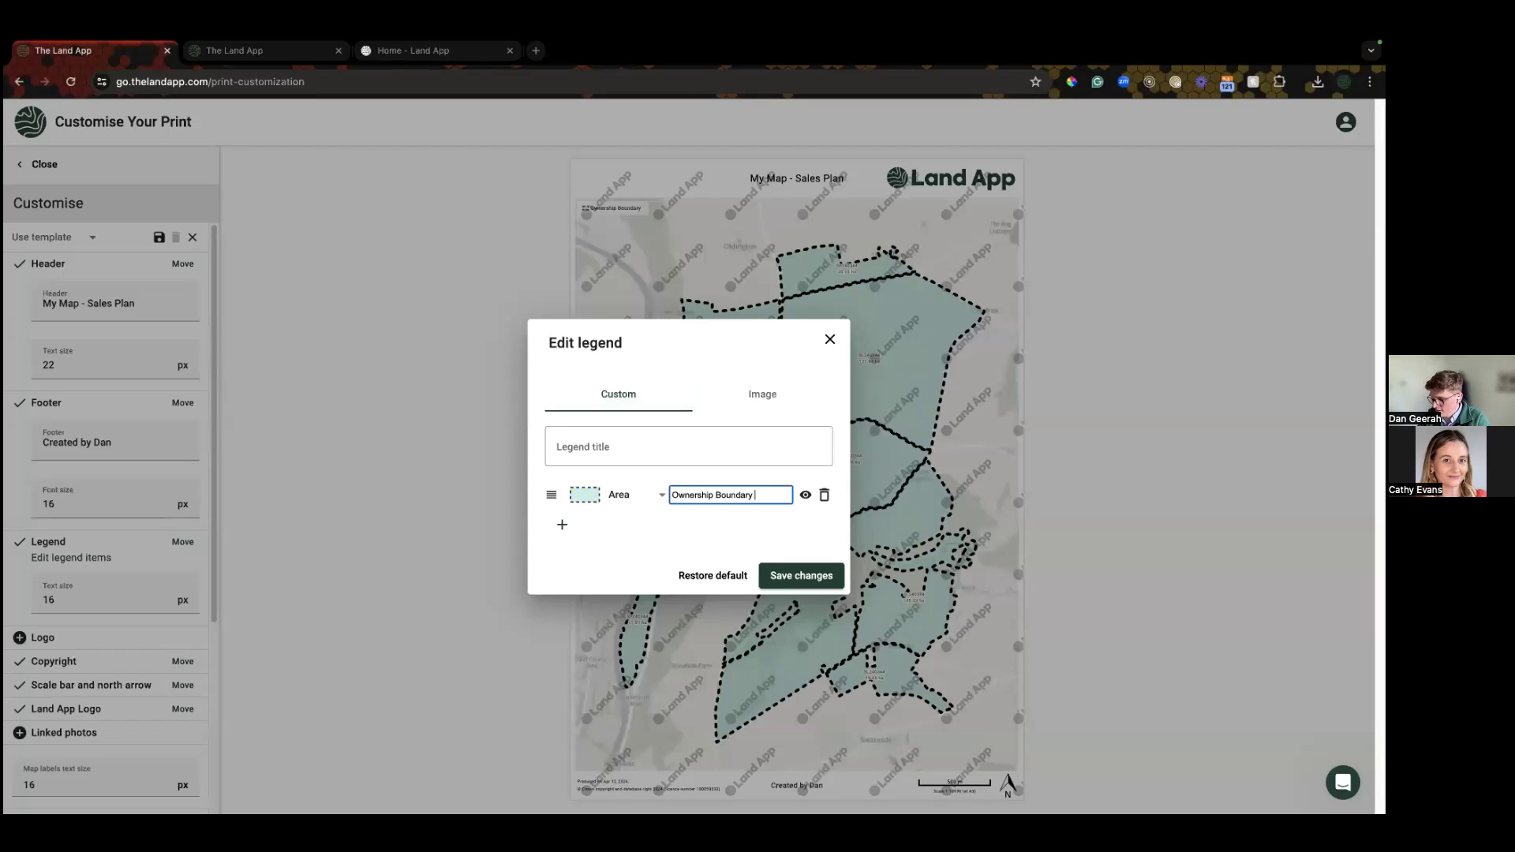
type("- Farm name")
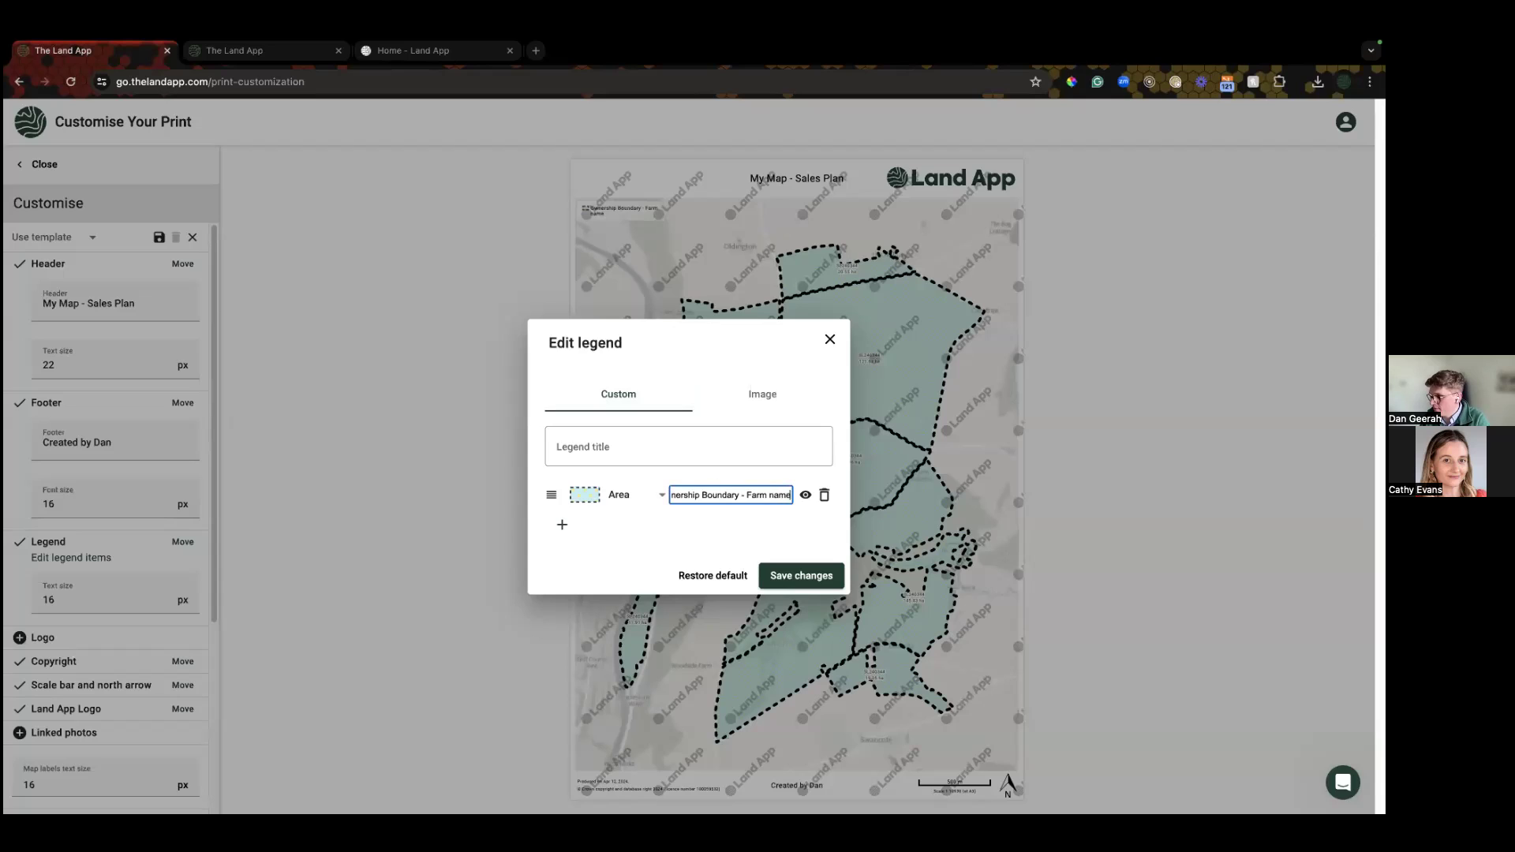
Step: Title the legend 'My Legend' and save the legend changes
left_click(631, 447)
type("NMy")
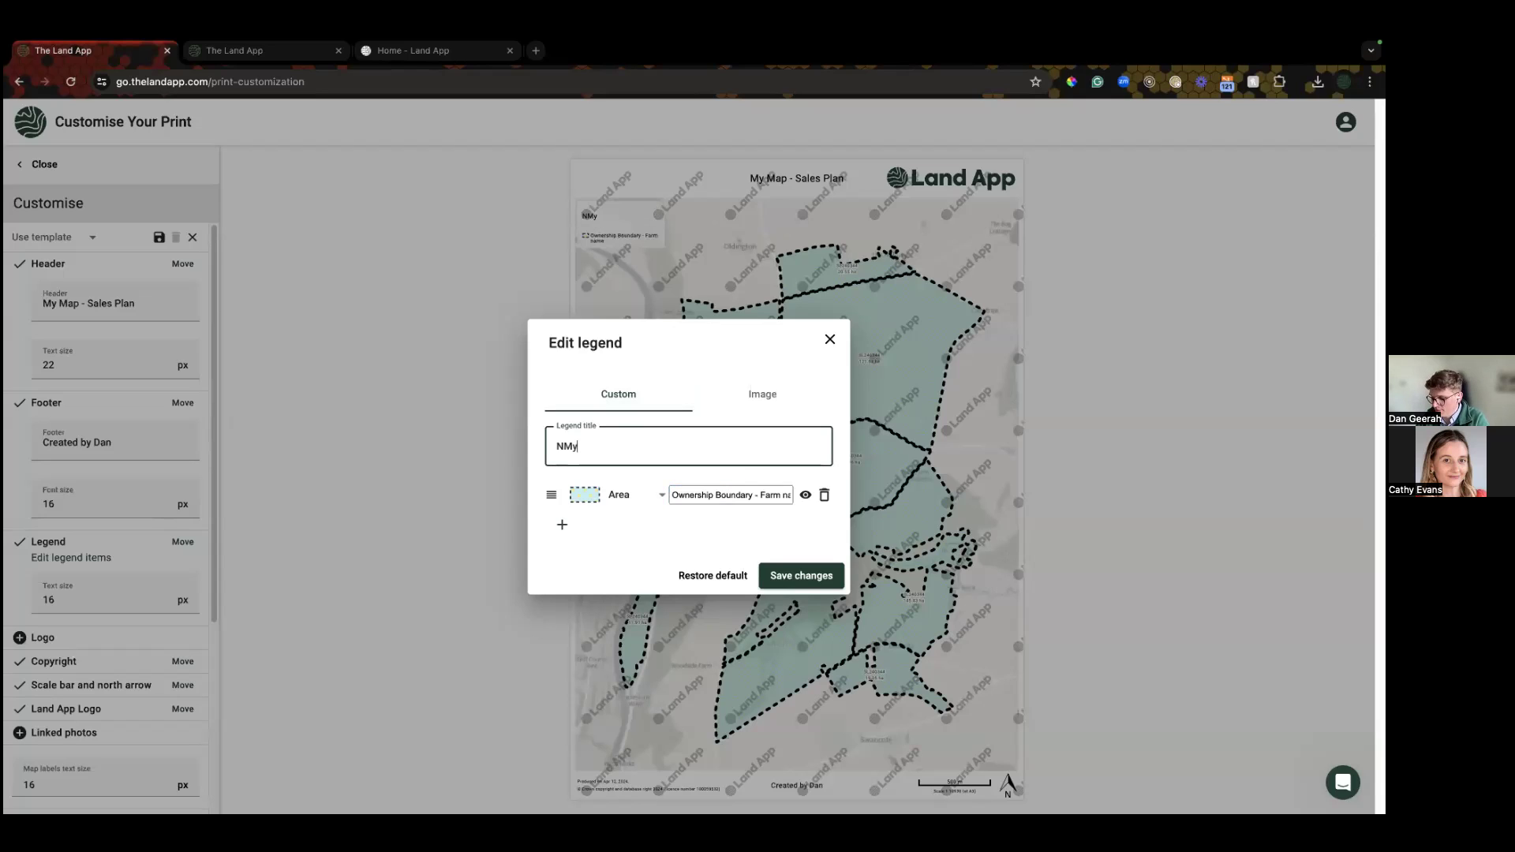
key("BackSpace")
type("My Legend")
left_click(785, 578)
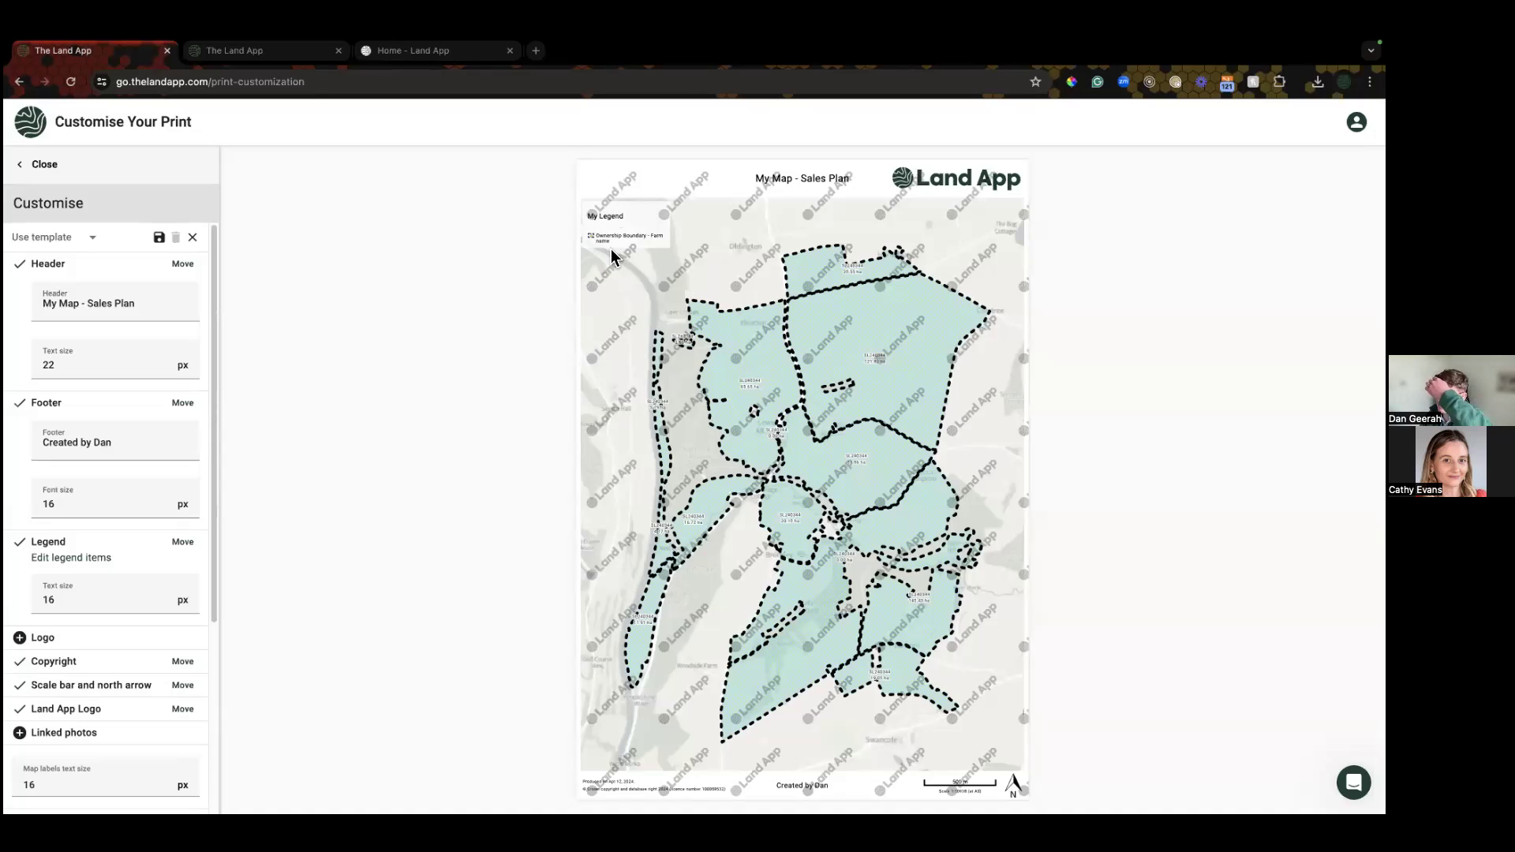
scroll(79, 588, "down", 1)
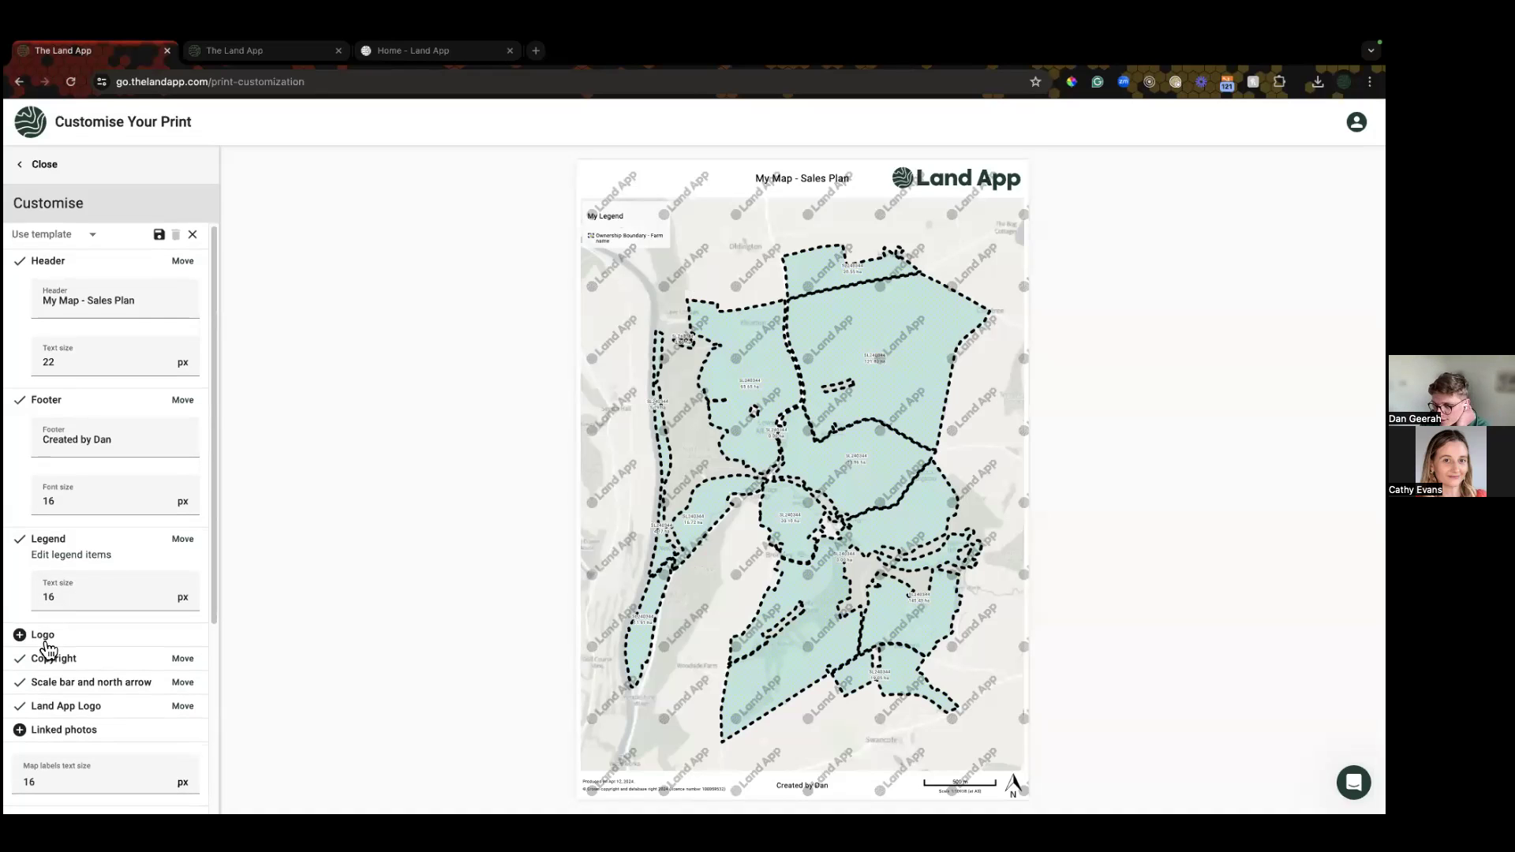
Step: Insert the TLA_Brandmark Green (1).png logo into the print's top-left slot
left_click(45, 637)
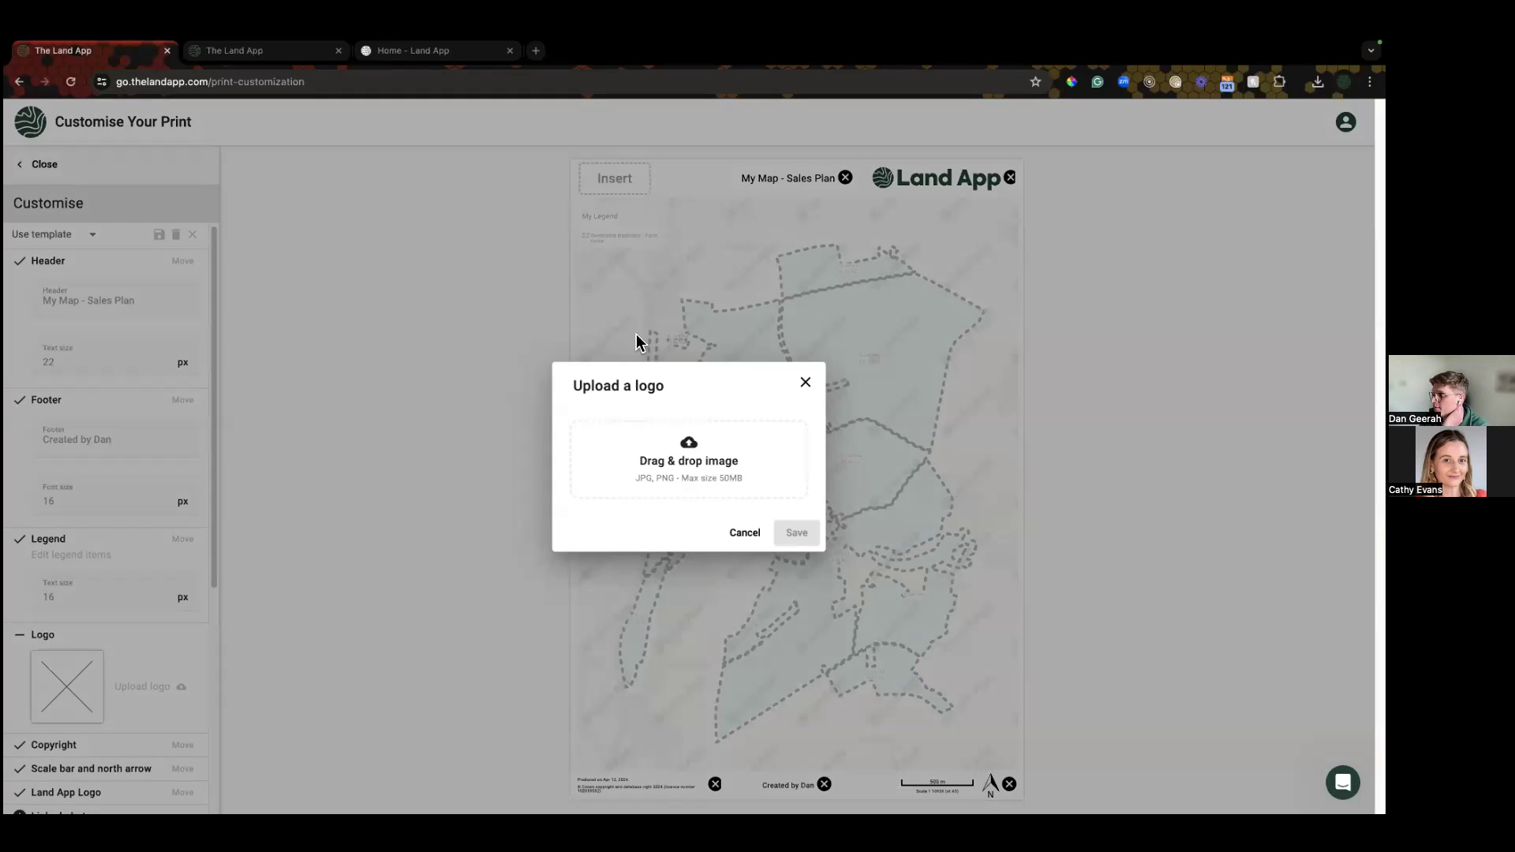
left_click(683, 465)
scroll(687, 465, "down", 5)
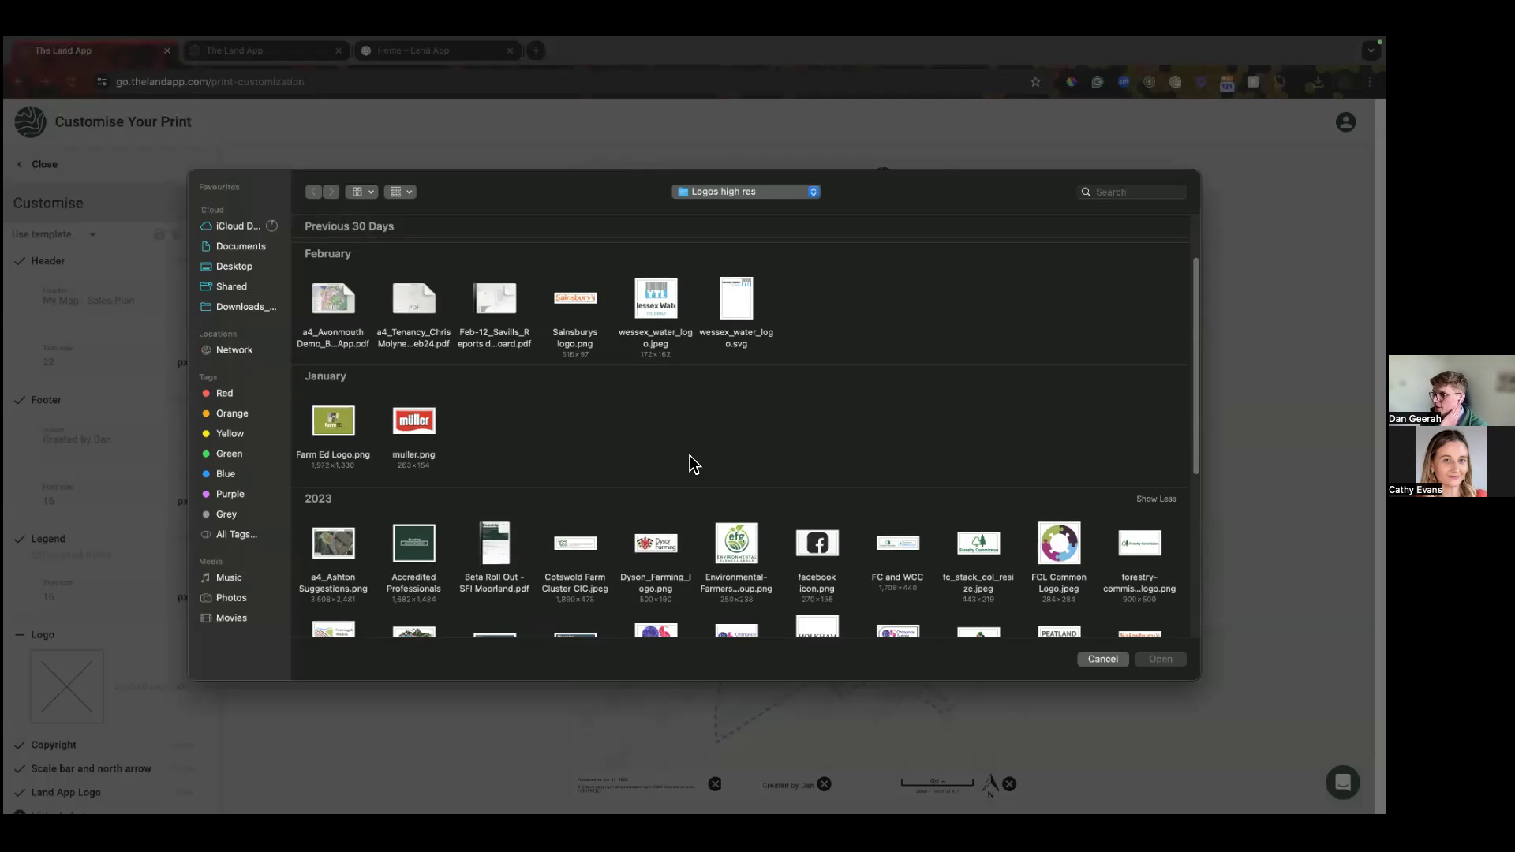
scroll(685, 466, "down", 4)
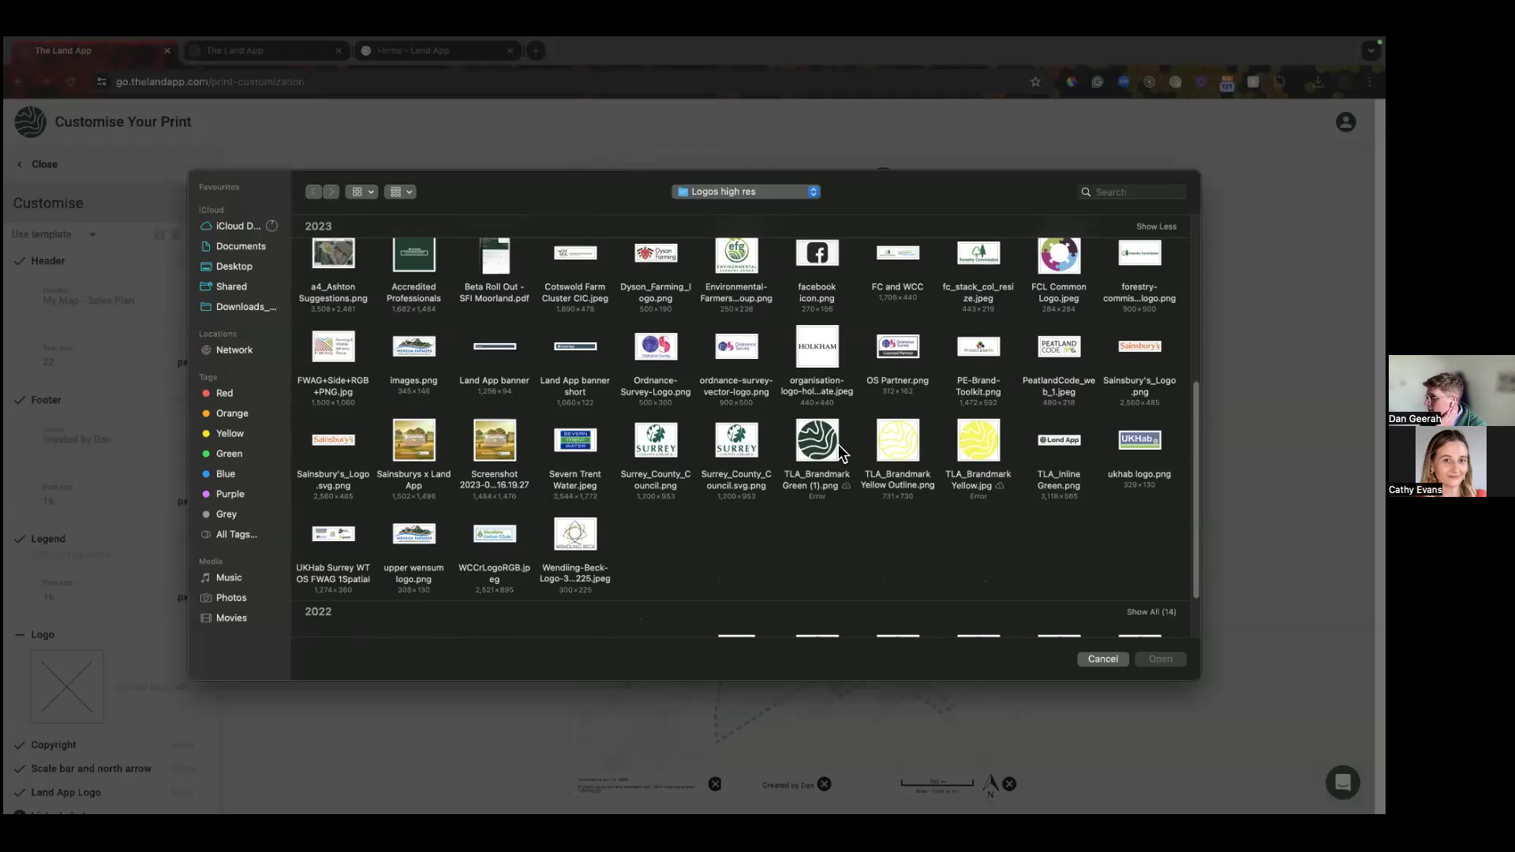
left_click(839, 450)
left_click(1160, 658)
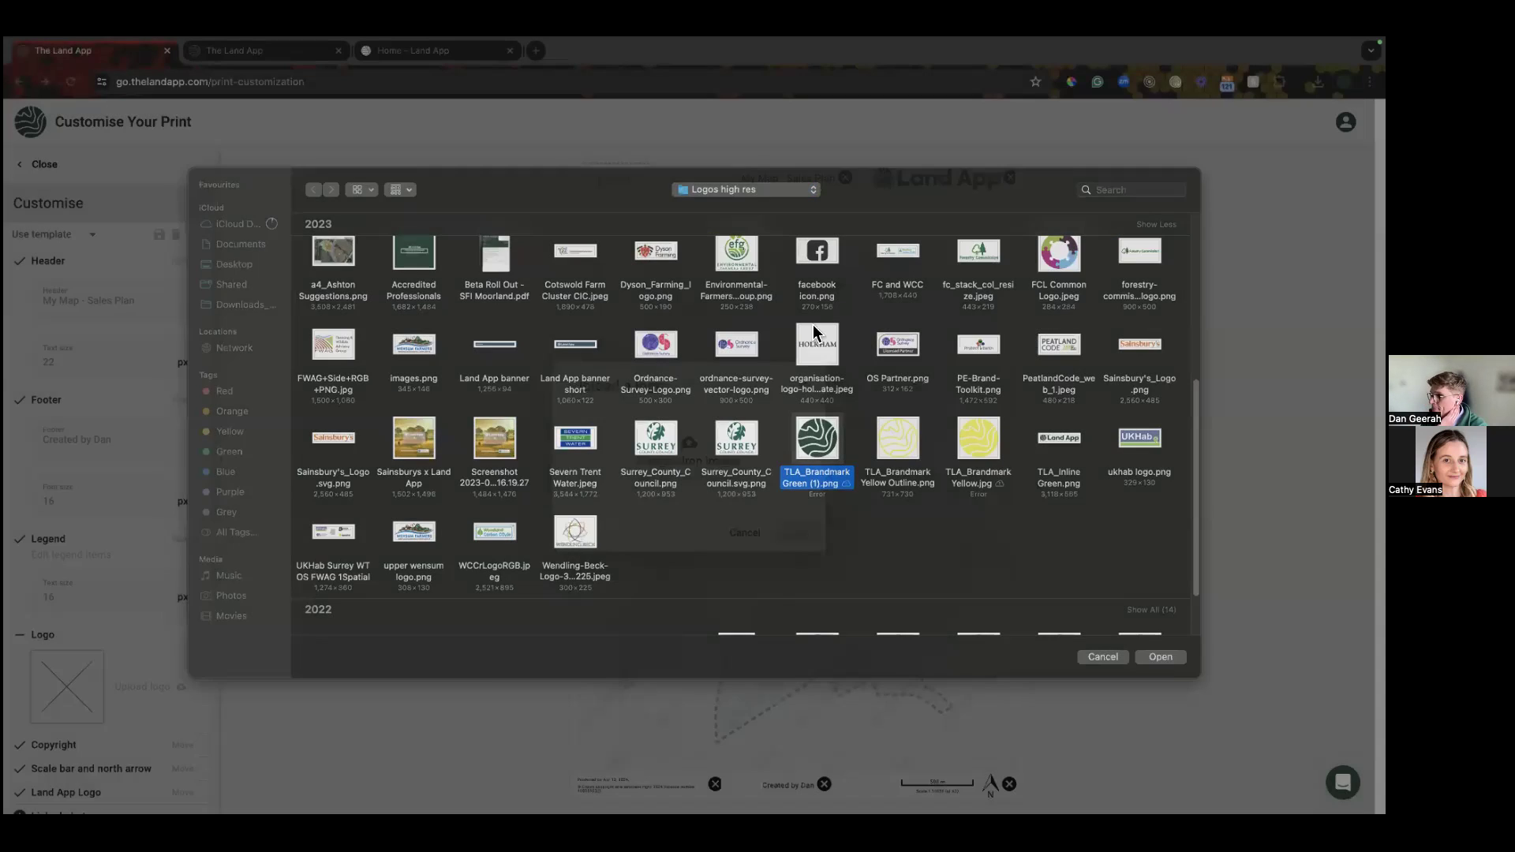
left_click(793, 534)
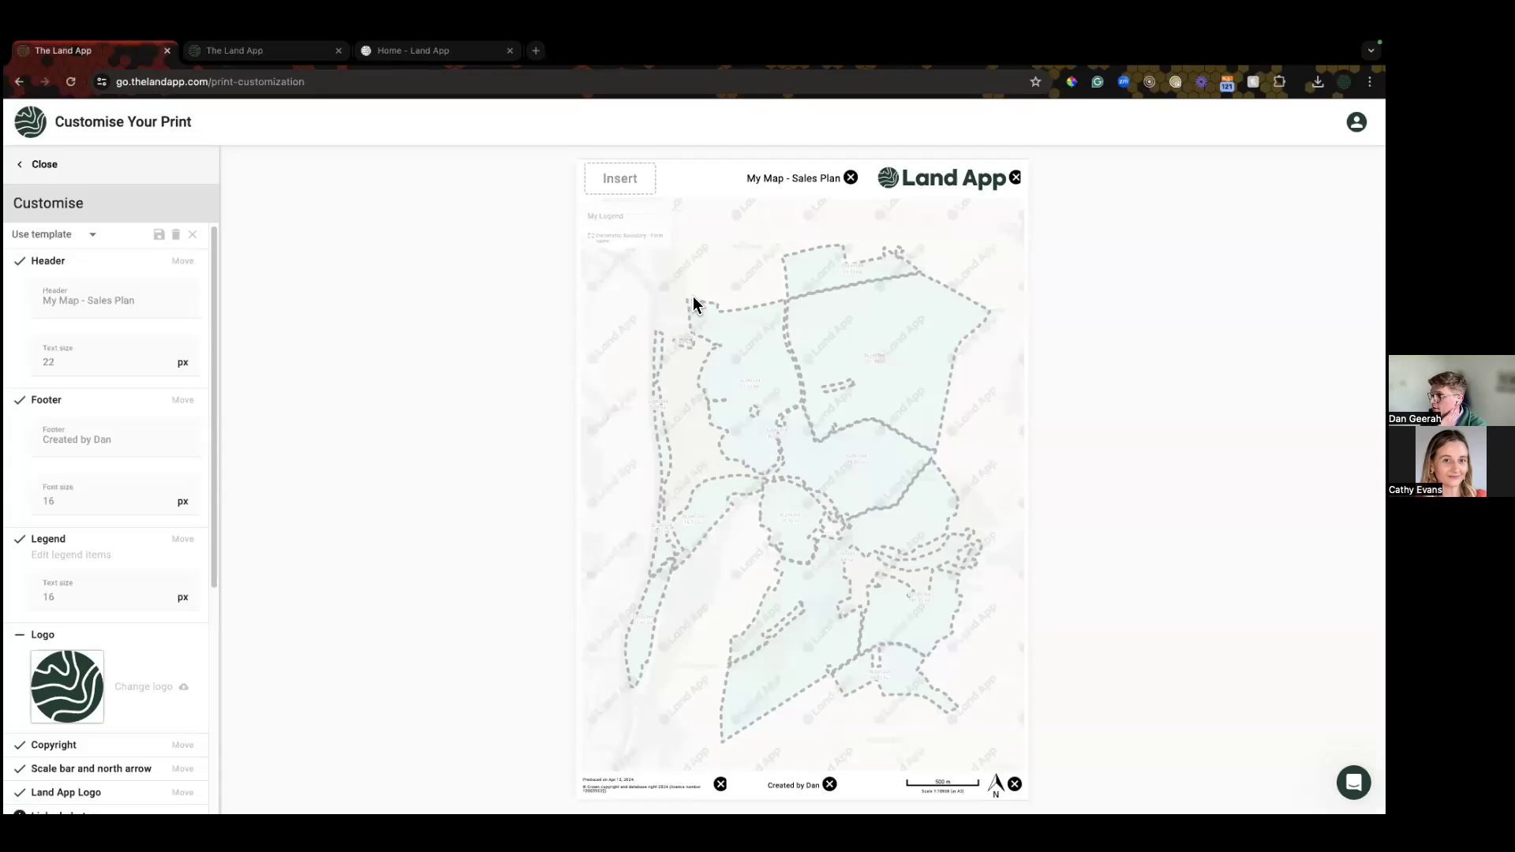
left_click(623, 182)
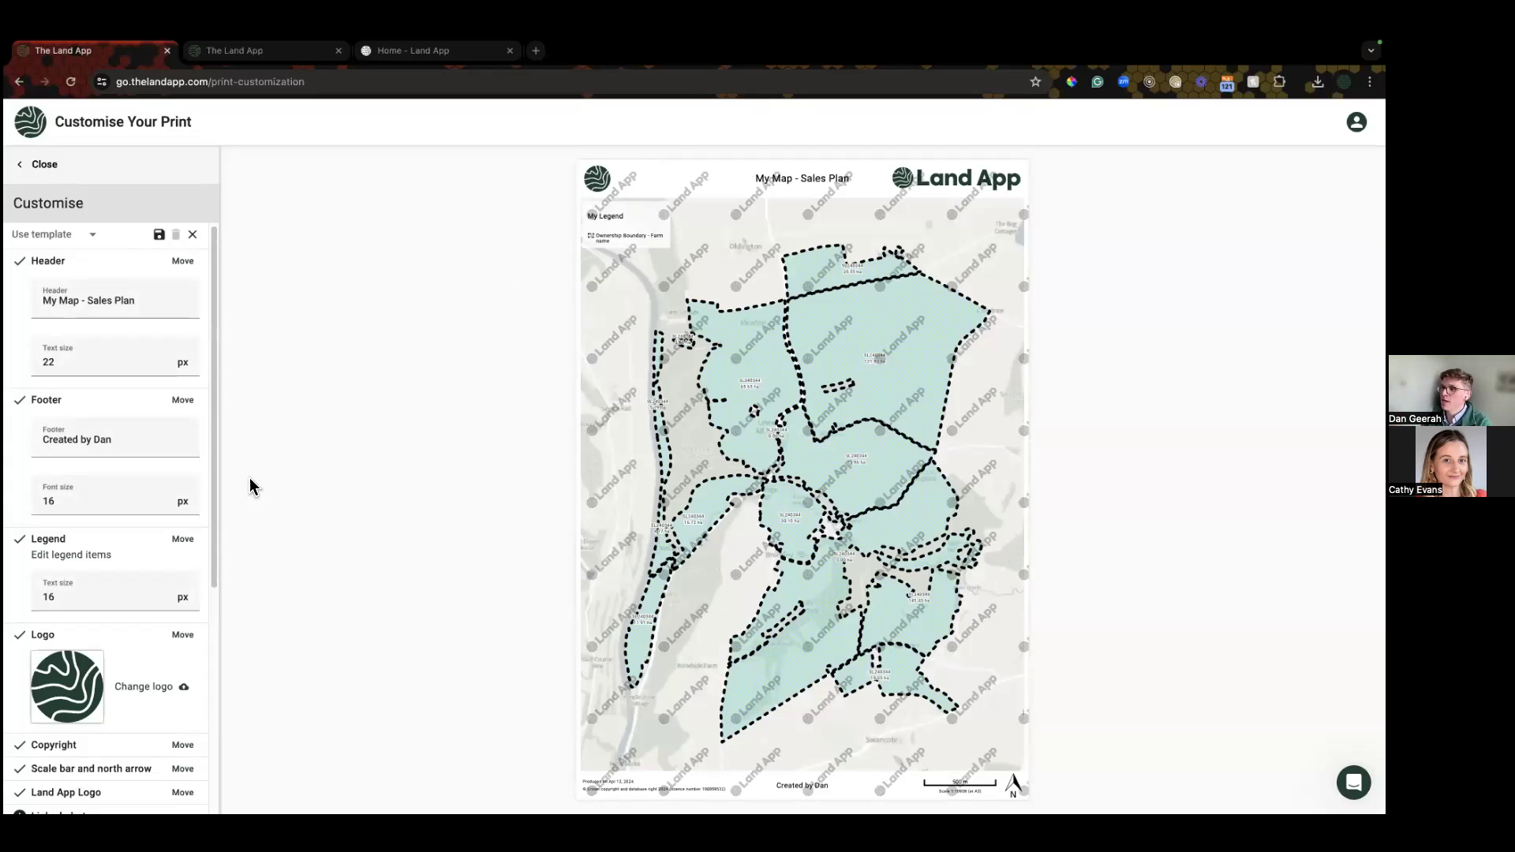
scroll(190, 624, "down", 5)
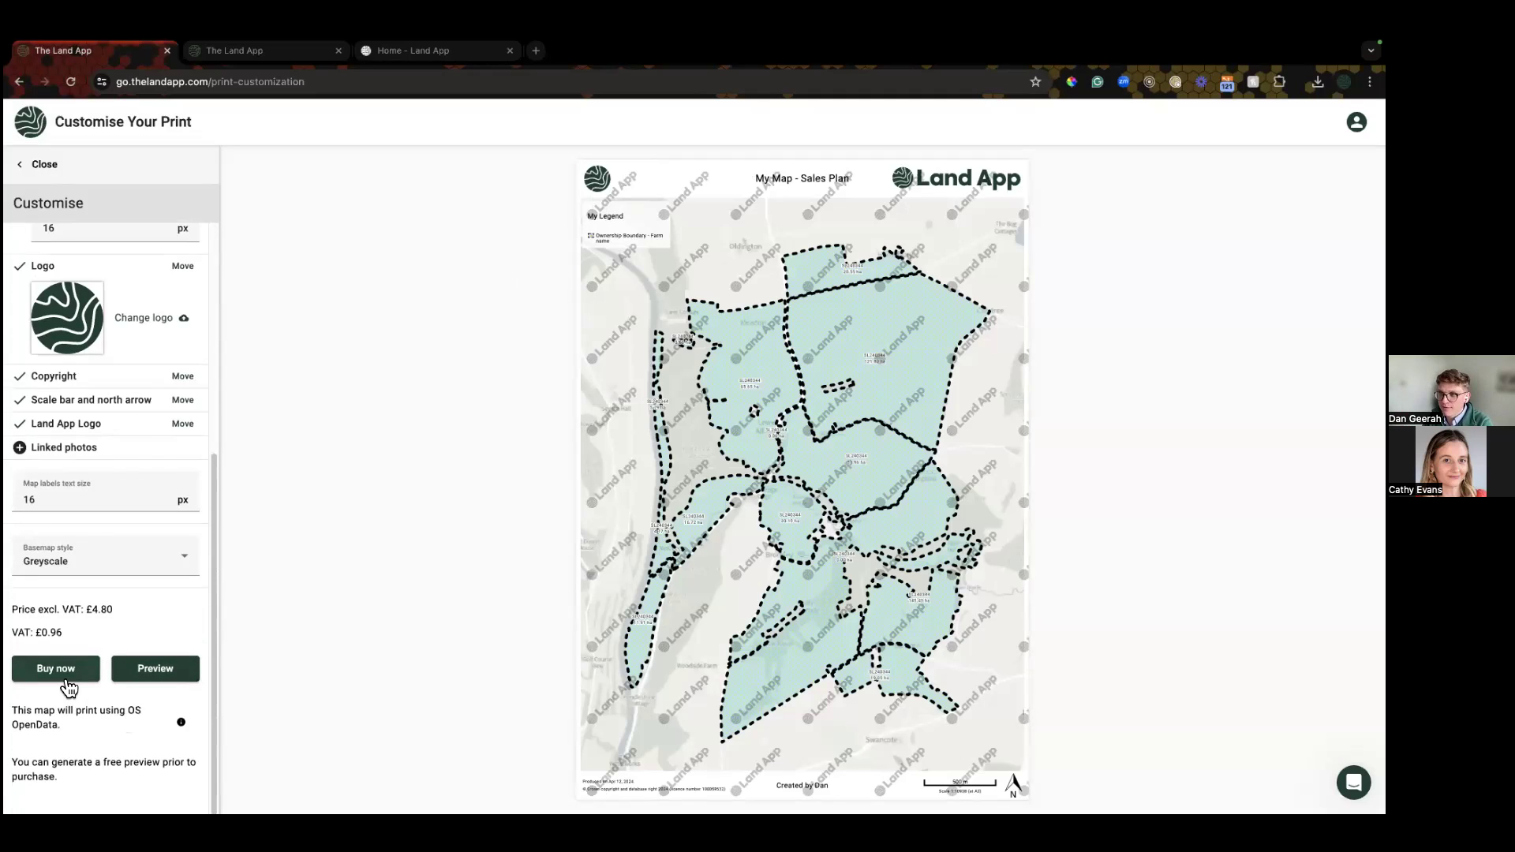
scroll(126, 568, "up", 5)
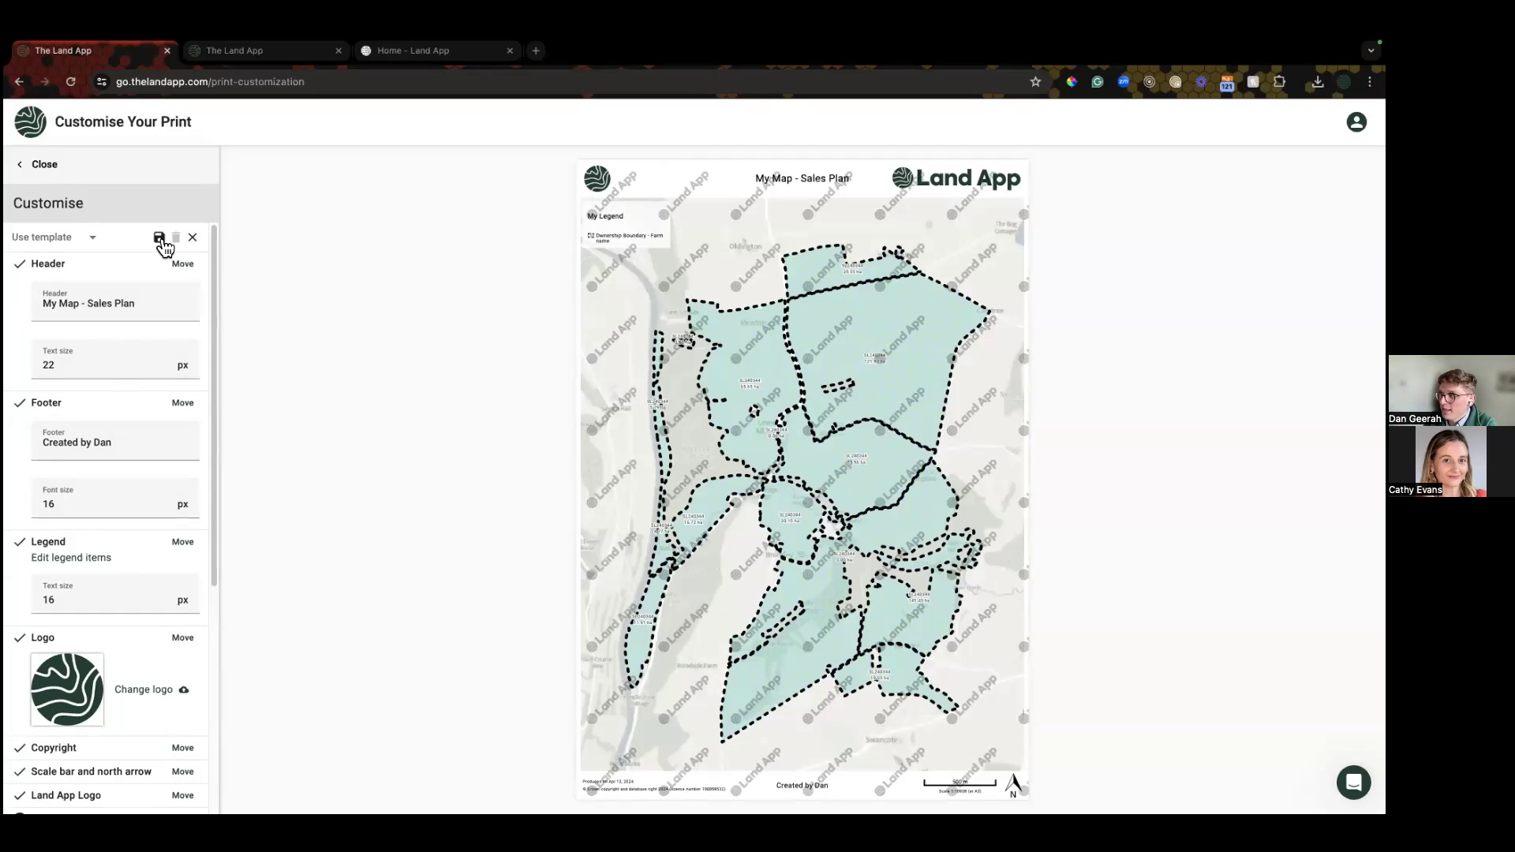
left_click(160, 238)
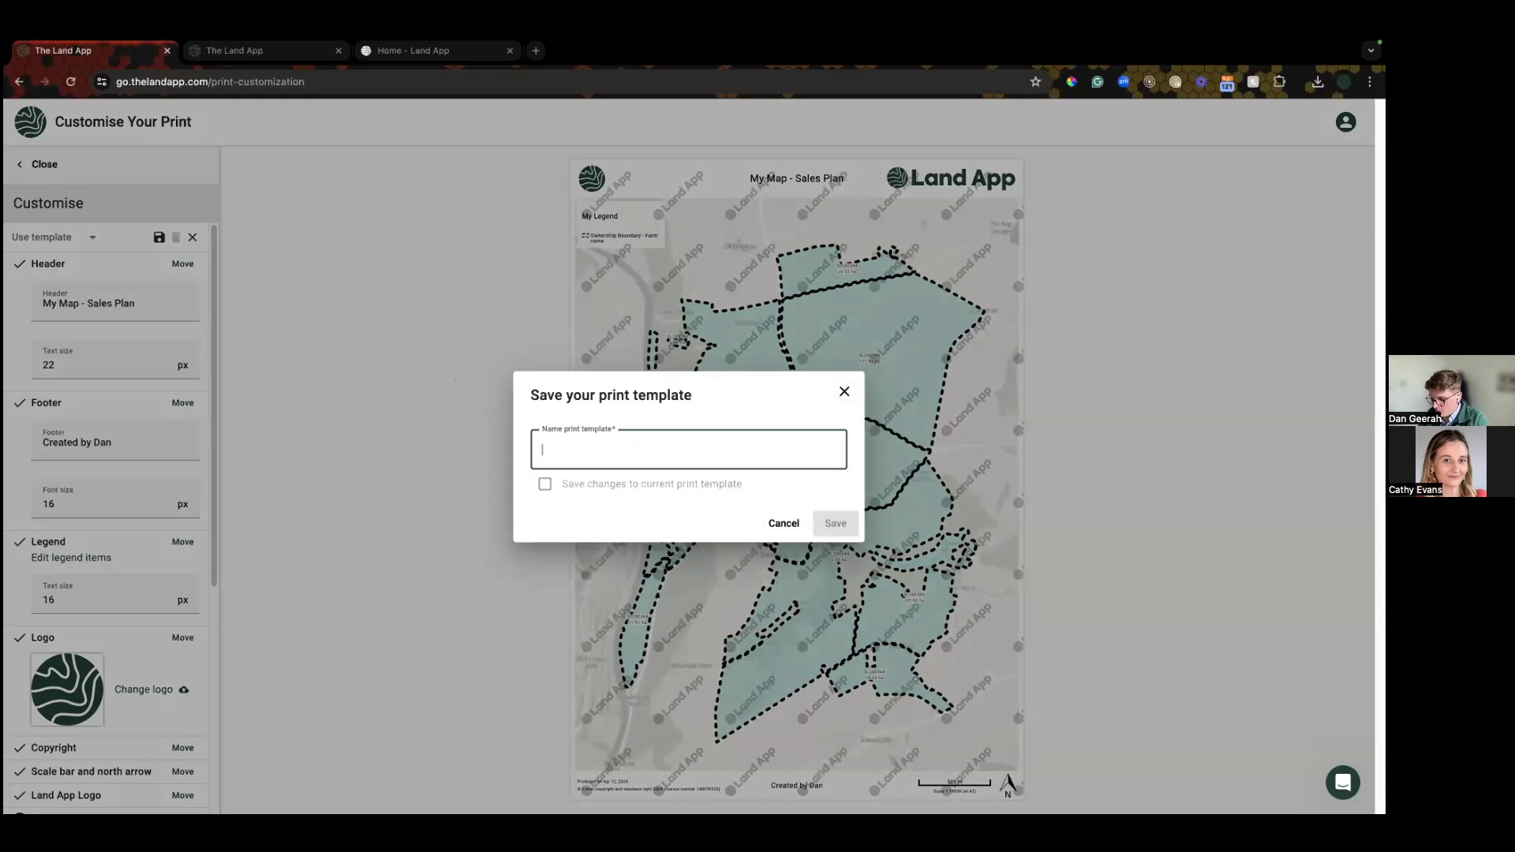
Step: Save the layout as the print template 'Sales Plan Template'
type("Sales Plan Template")
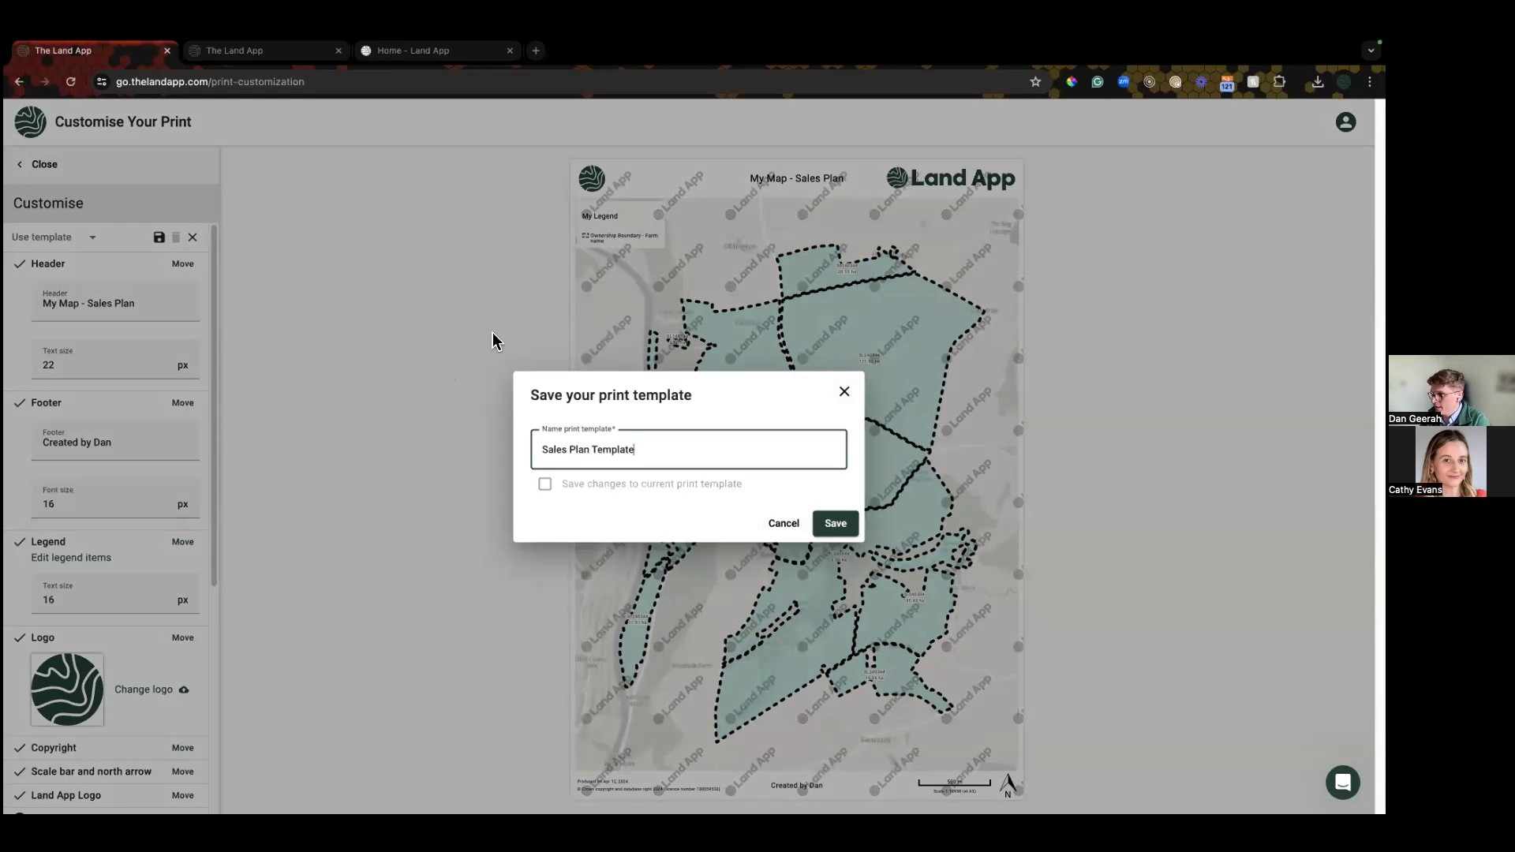
left_click(838, 526)
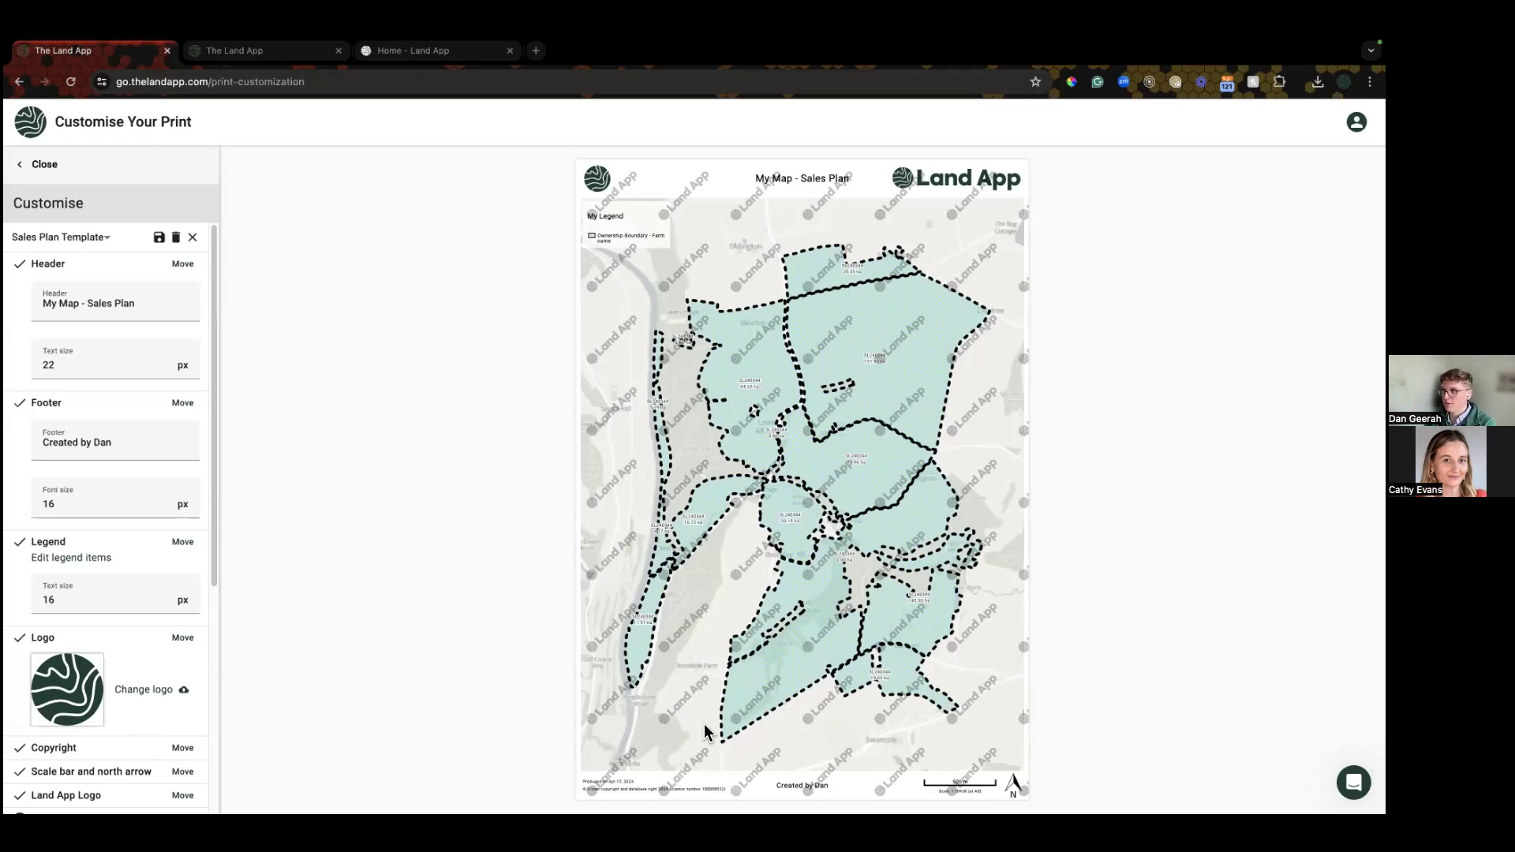
Step: Buy the A3 Portrait print as Non-Billable under job code Demo, then close customisation
scroll(126, 641, "down", 3)
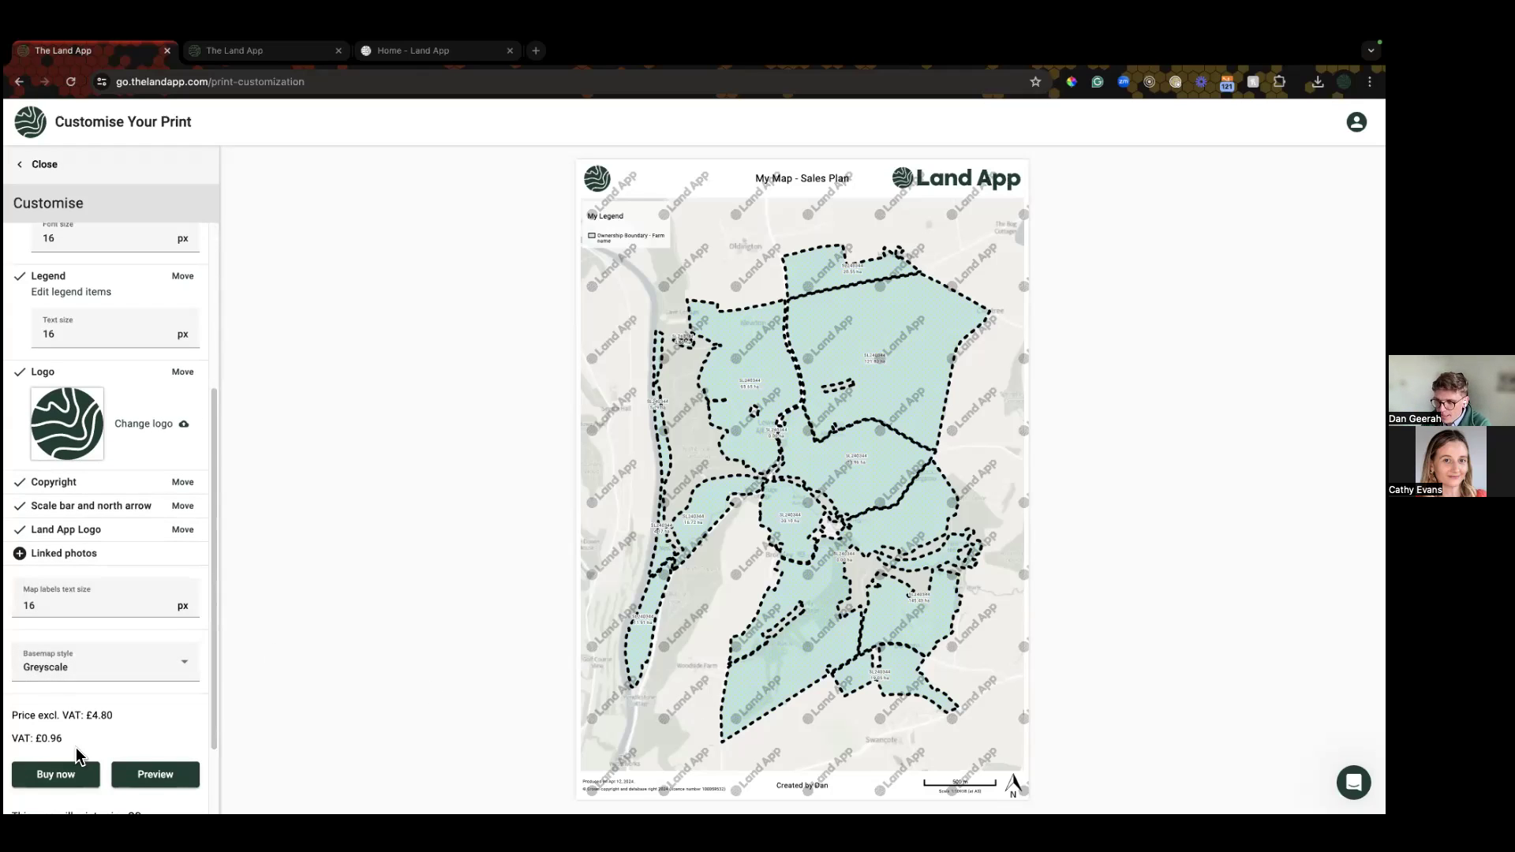
scroll(79, 753, "down", 2)
left_click_drag(77, 609, 118, 629)
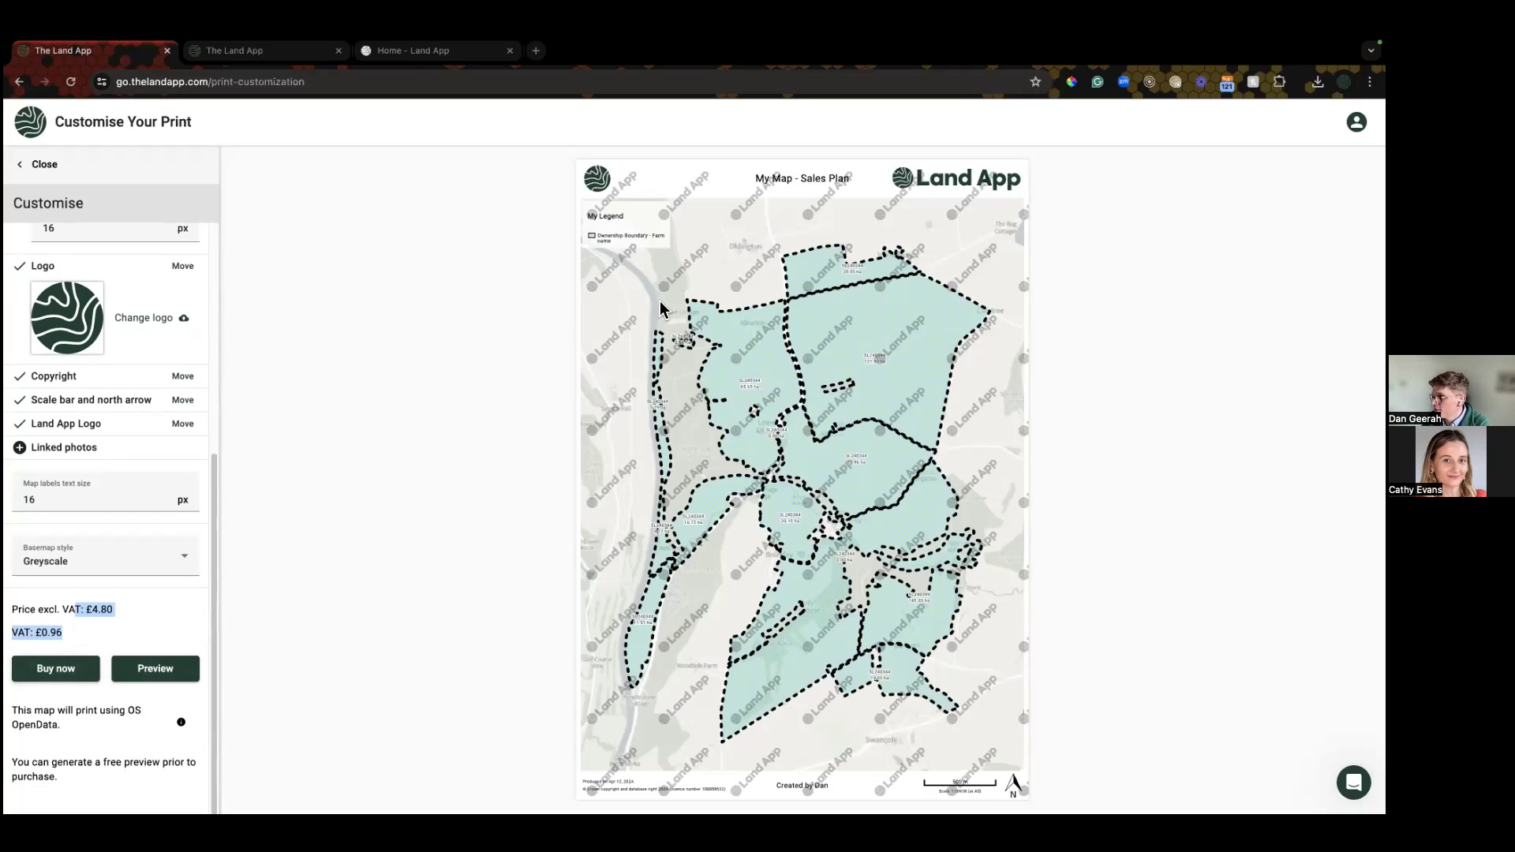
left_click(66, 677)
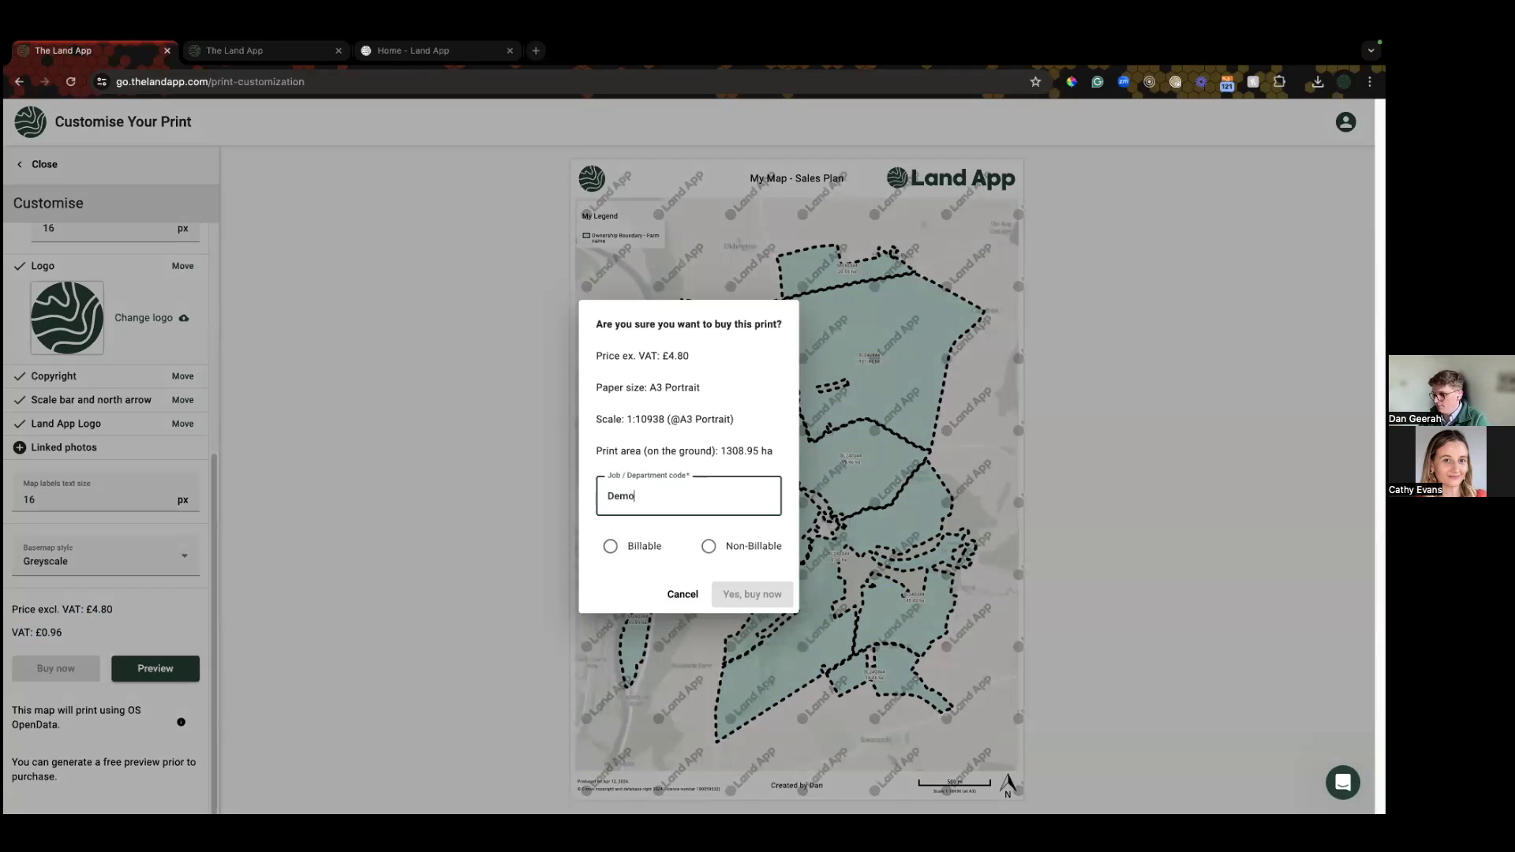
left_click(719, 547)
left_click(752, 595)
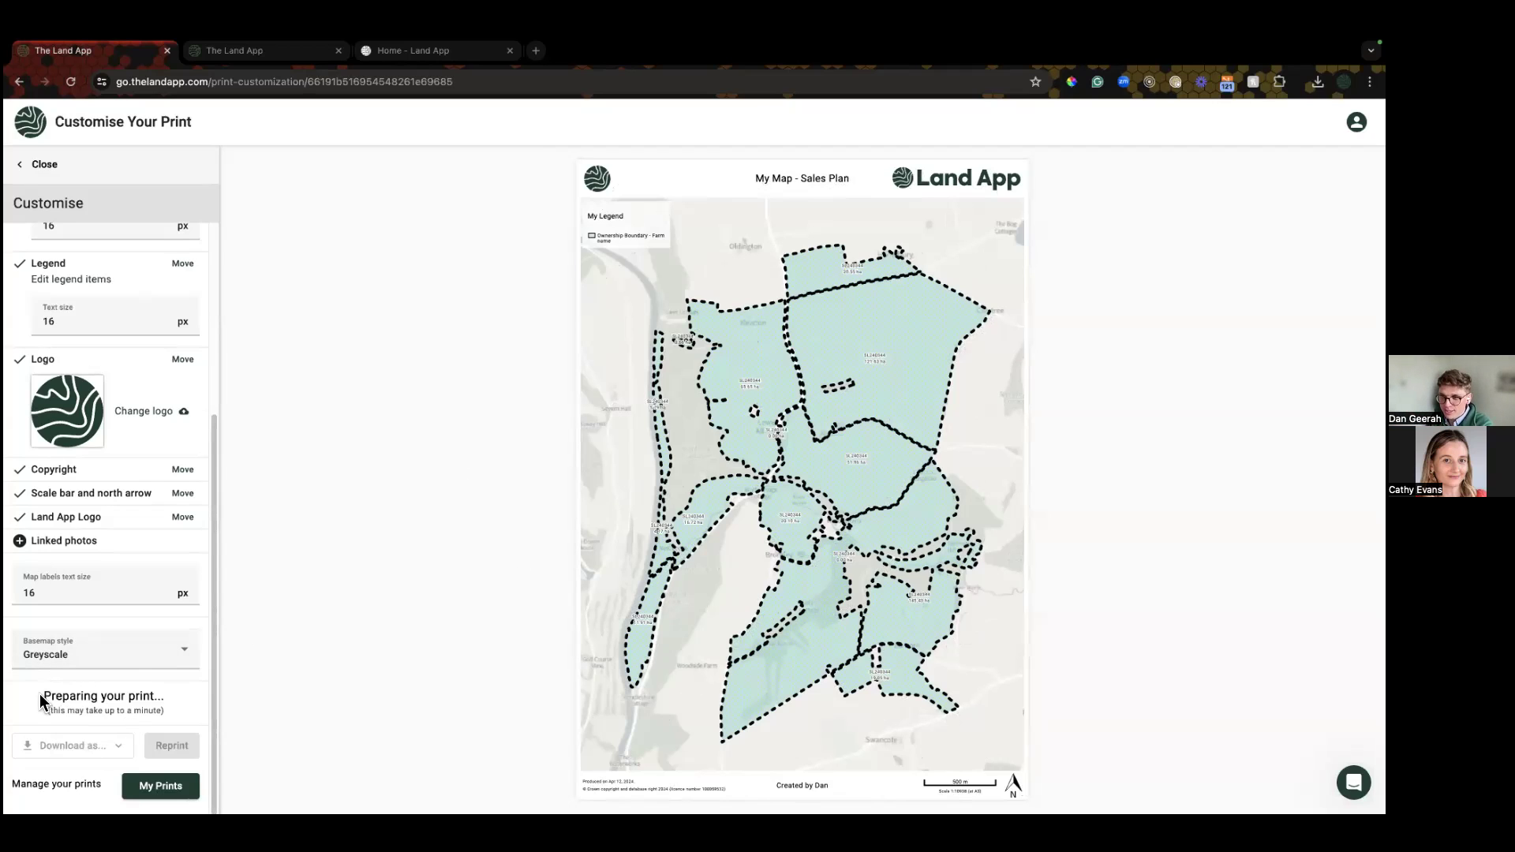
left_click_drag(41, 701, 177, 721)
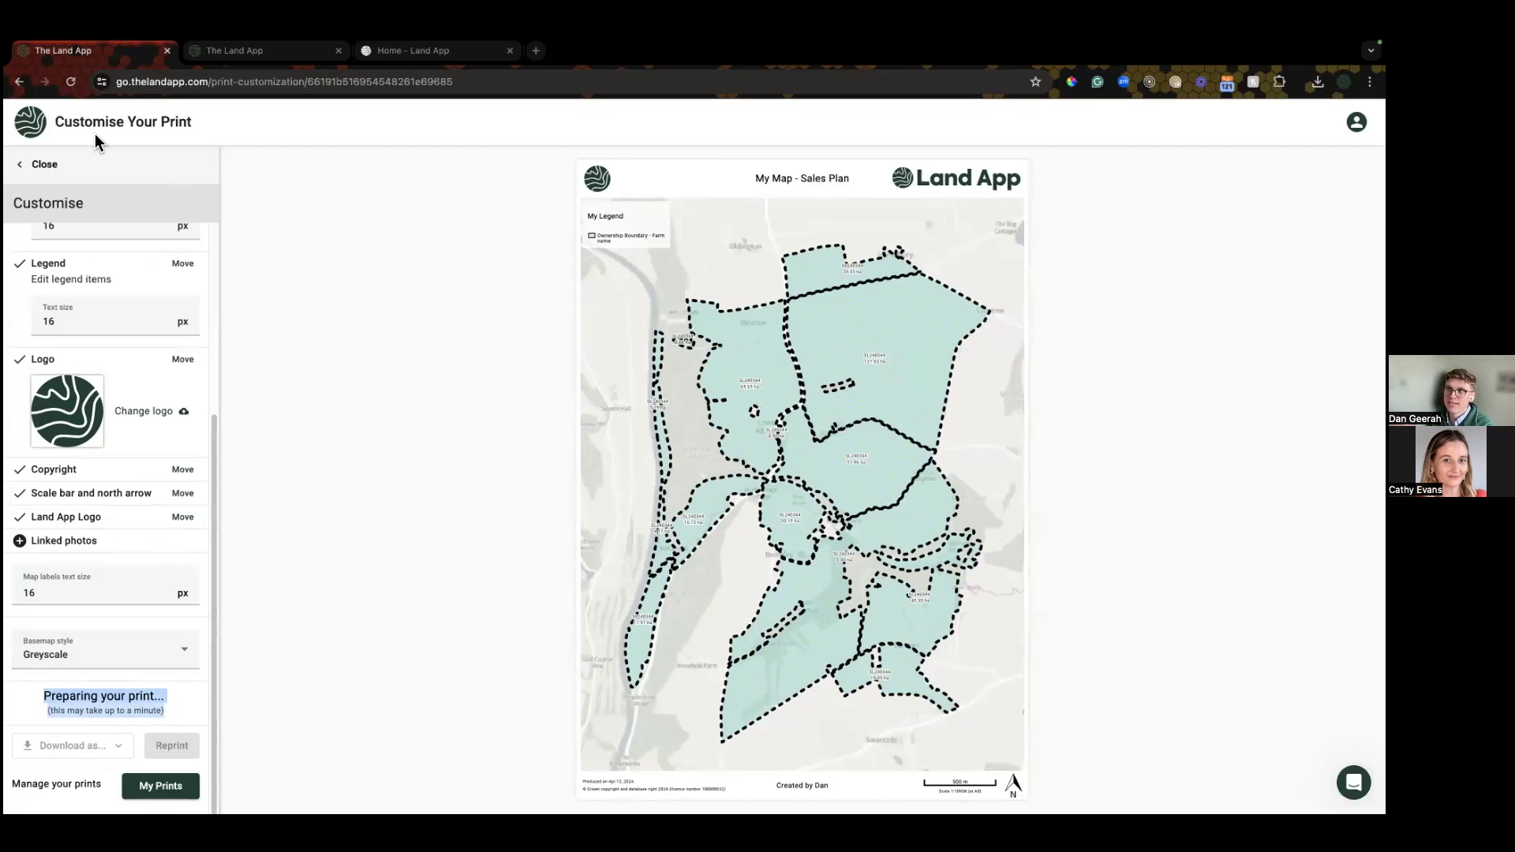
left_click(45, 165)
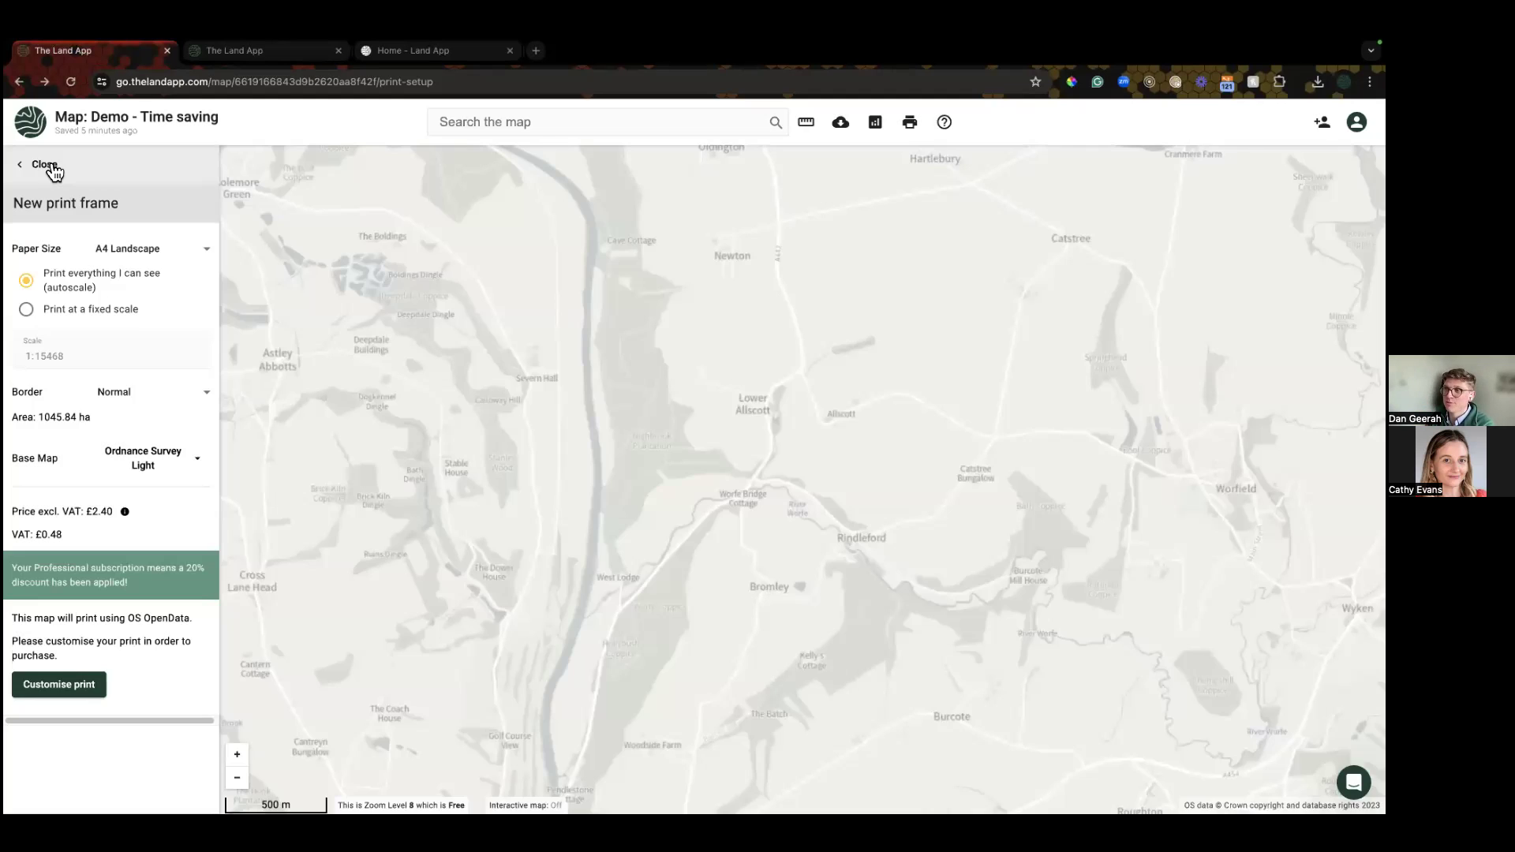
Step: Close the frame panel, zoom to the LR Parcels extent, and reopen print setup
left_click(52, 167)
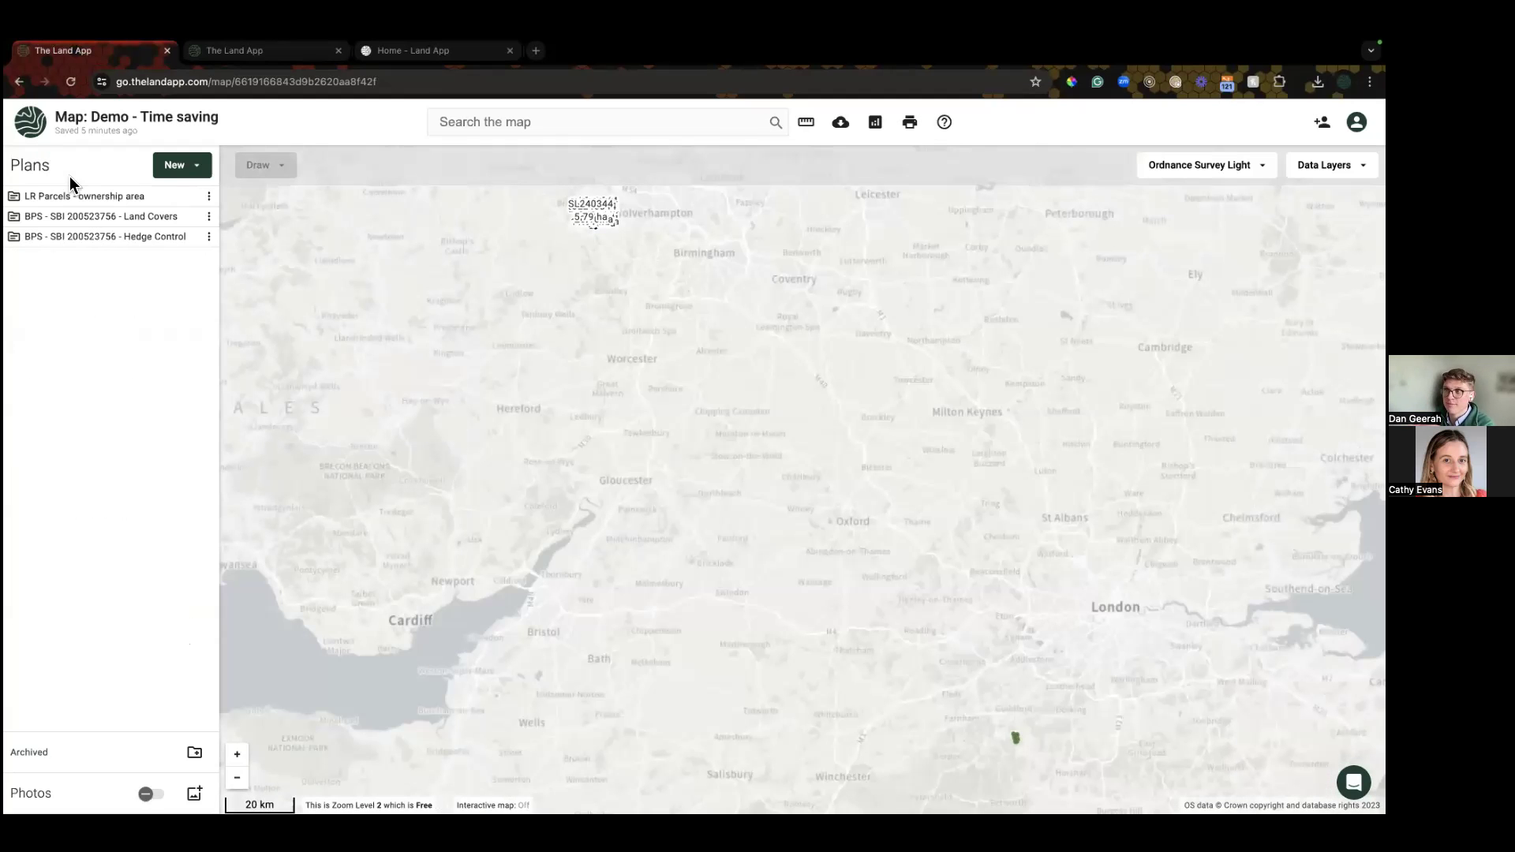
left_click(209, 203)
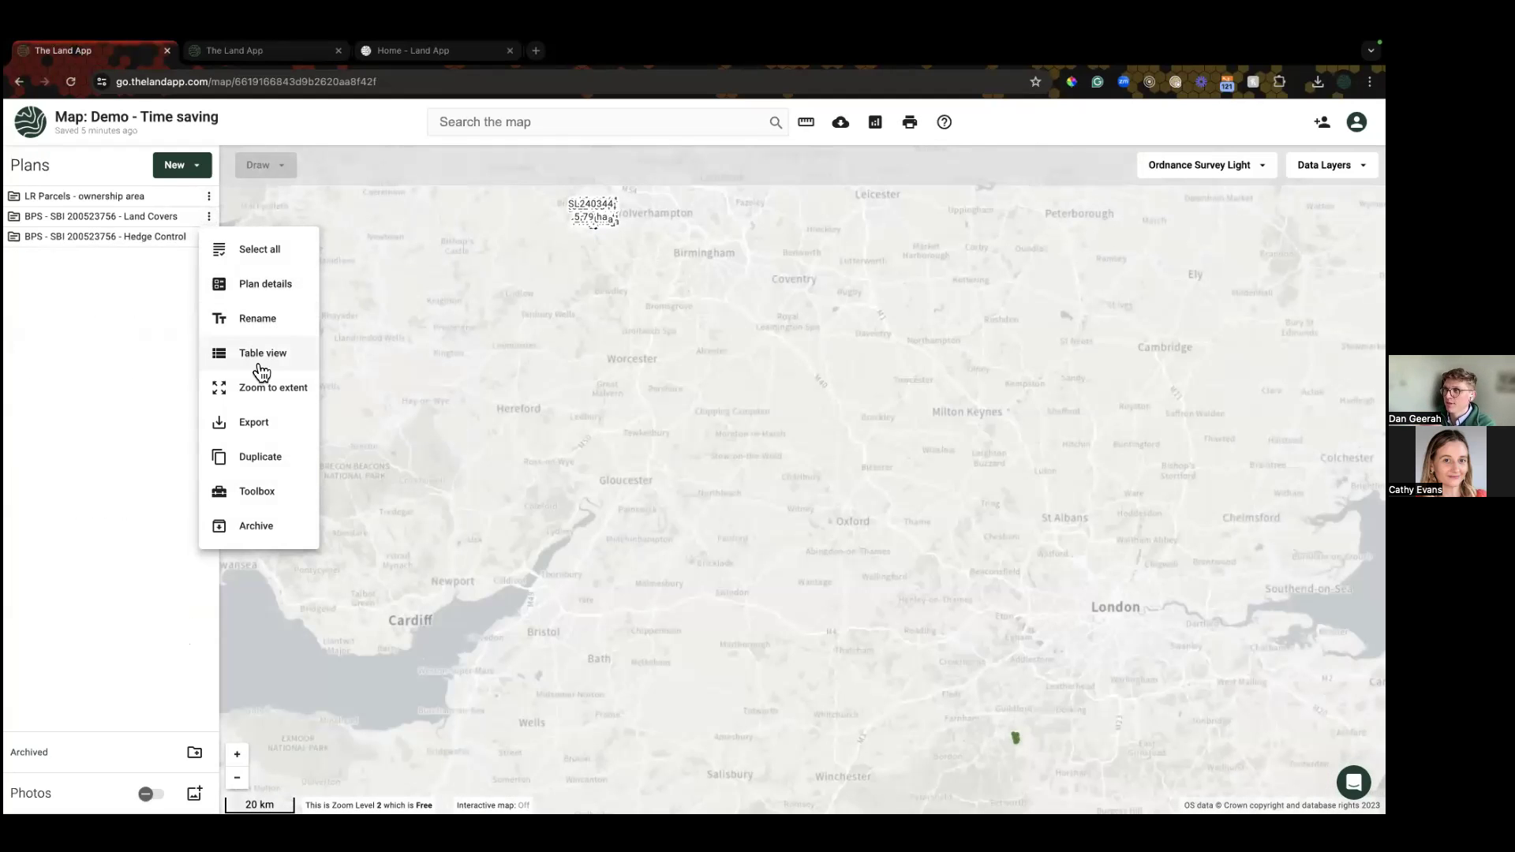
left_click(259, 387)
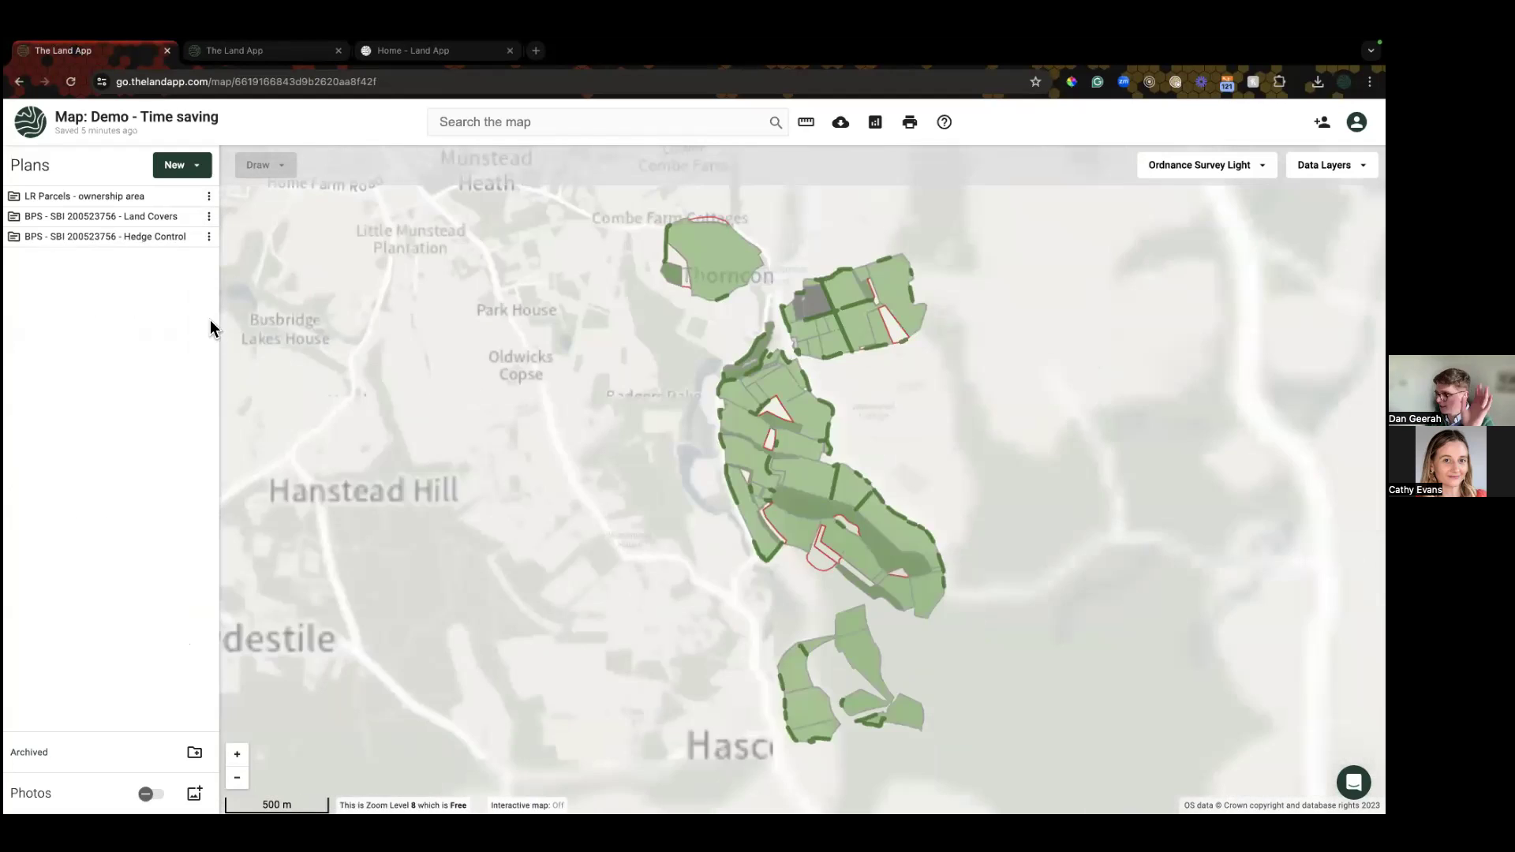
left_click(909, 124)
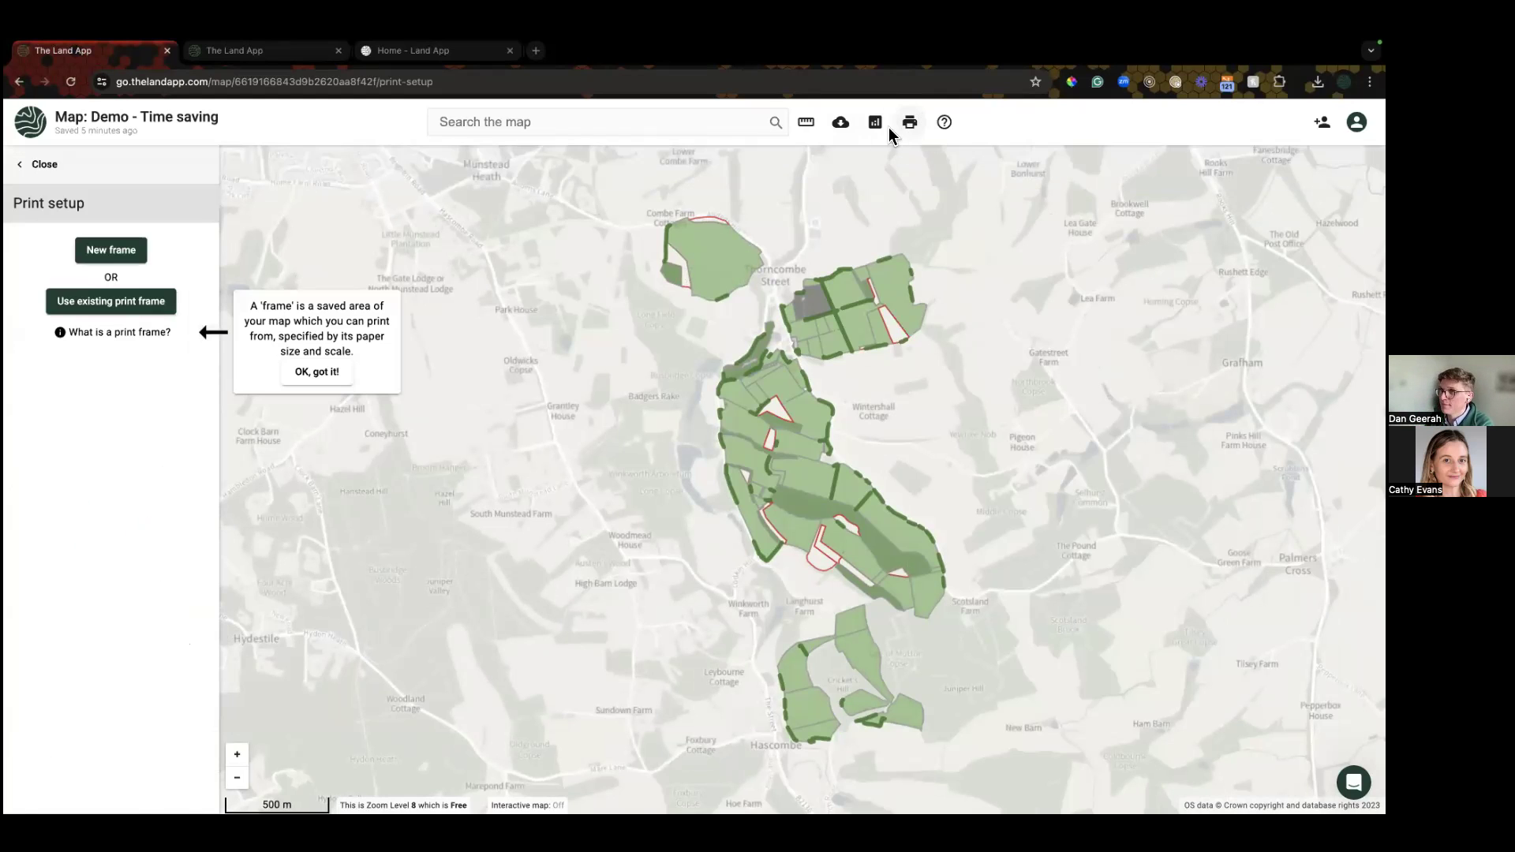
Step: Create a new A3 Portrait print frame tightly around the parcels
left_click(111, 251)
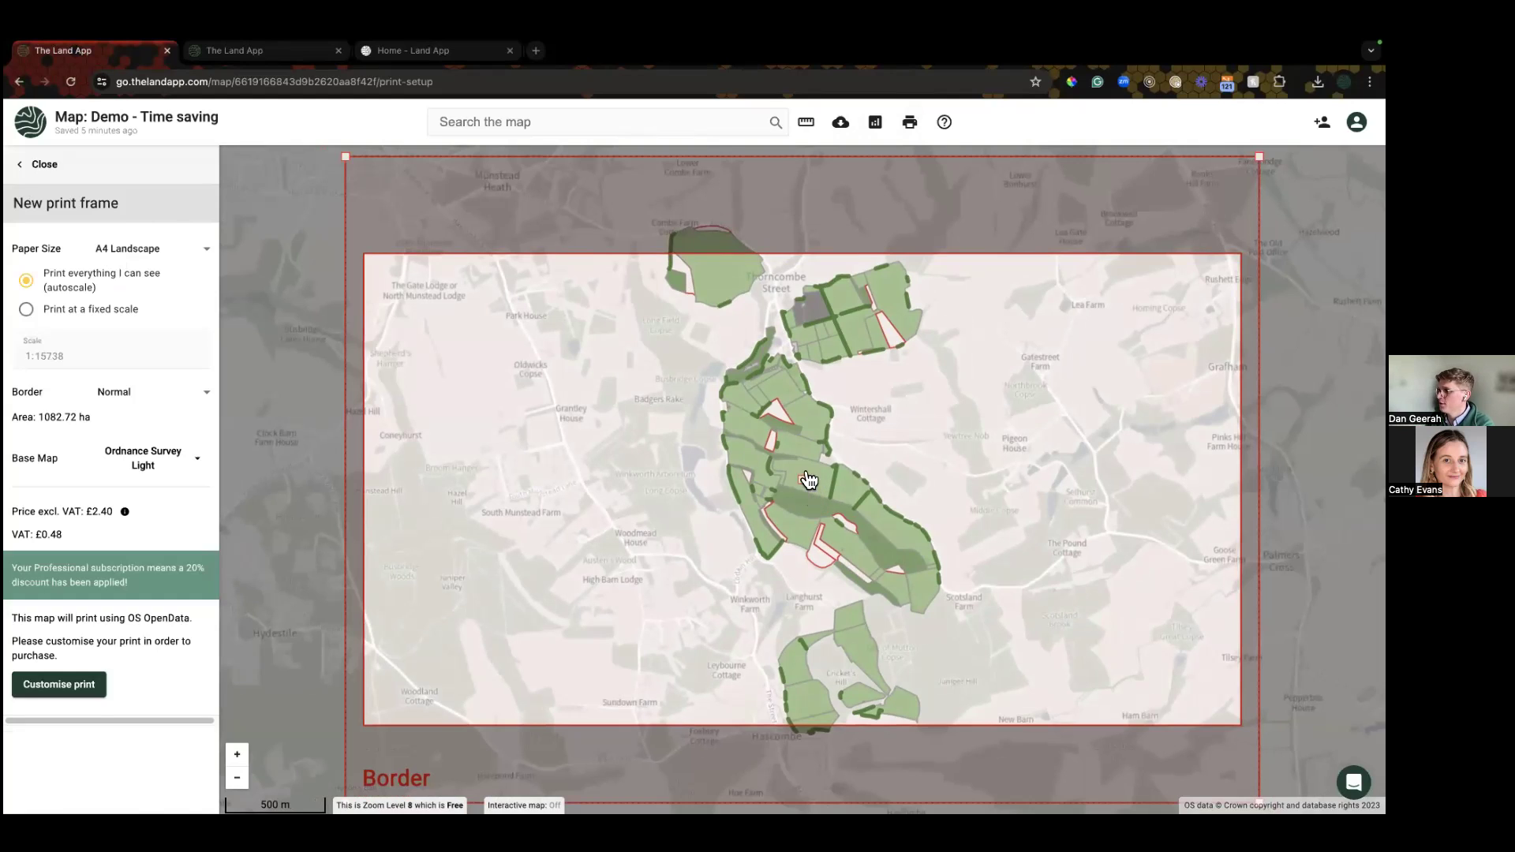
left_click(150, 464)
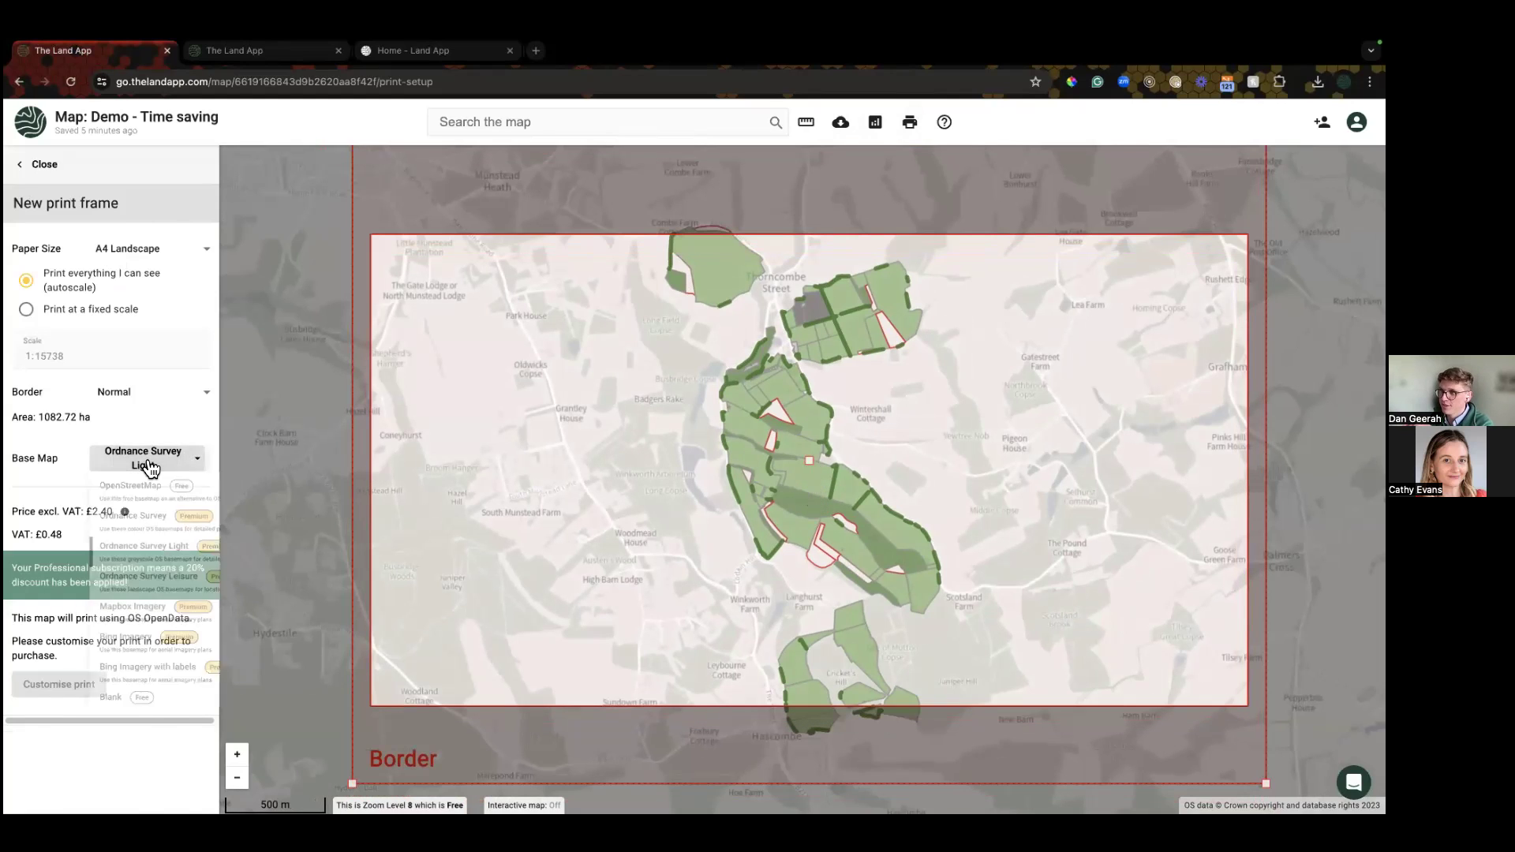
left_click(142, 259)
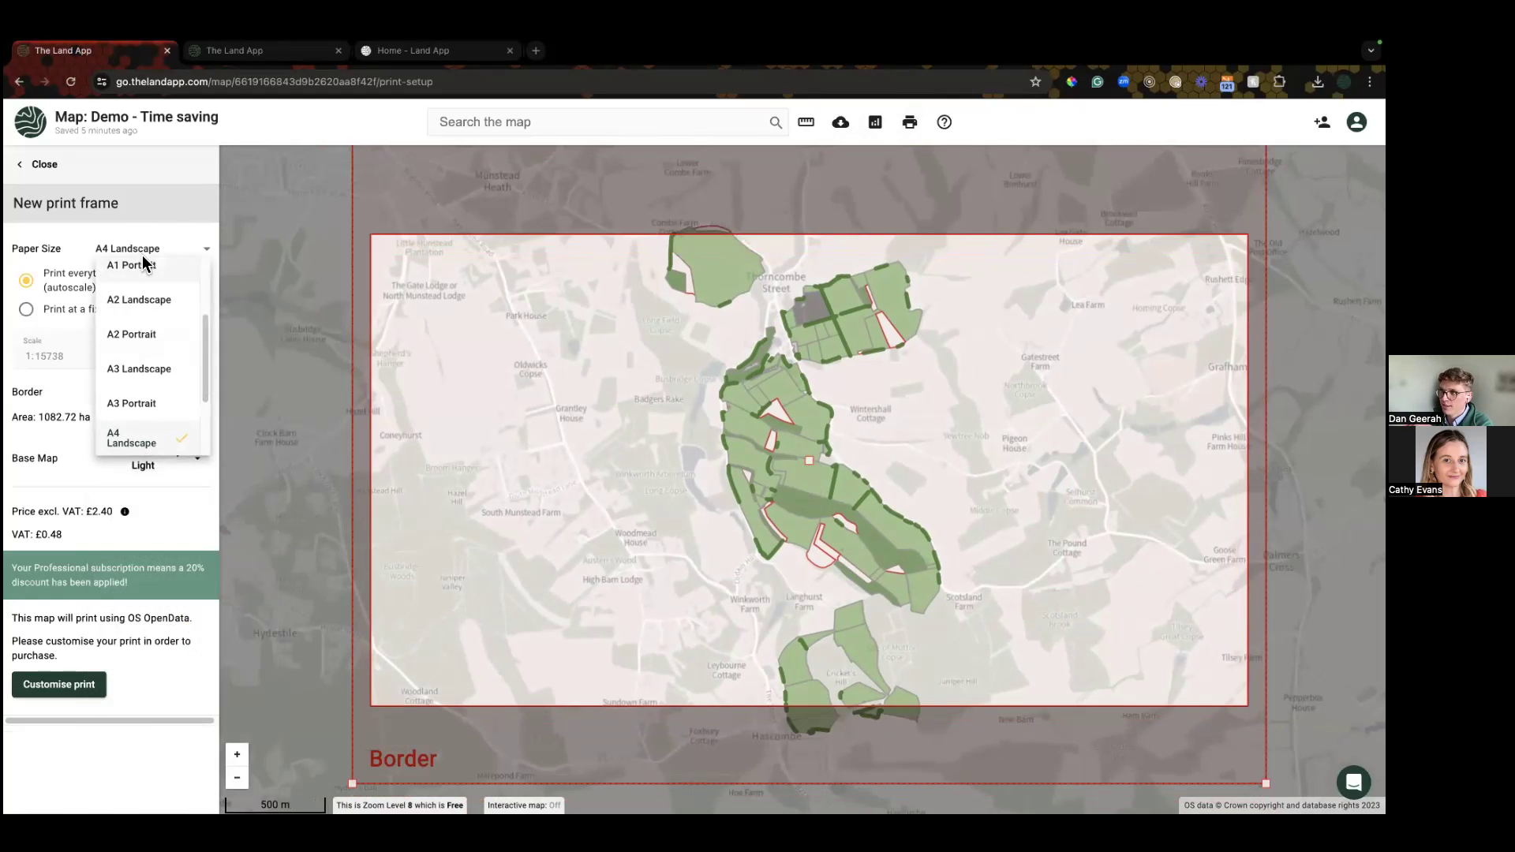
left_click(163, 405)
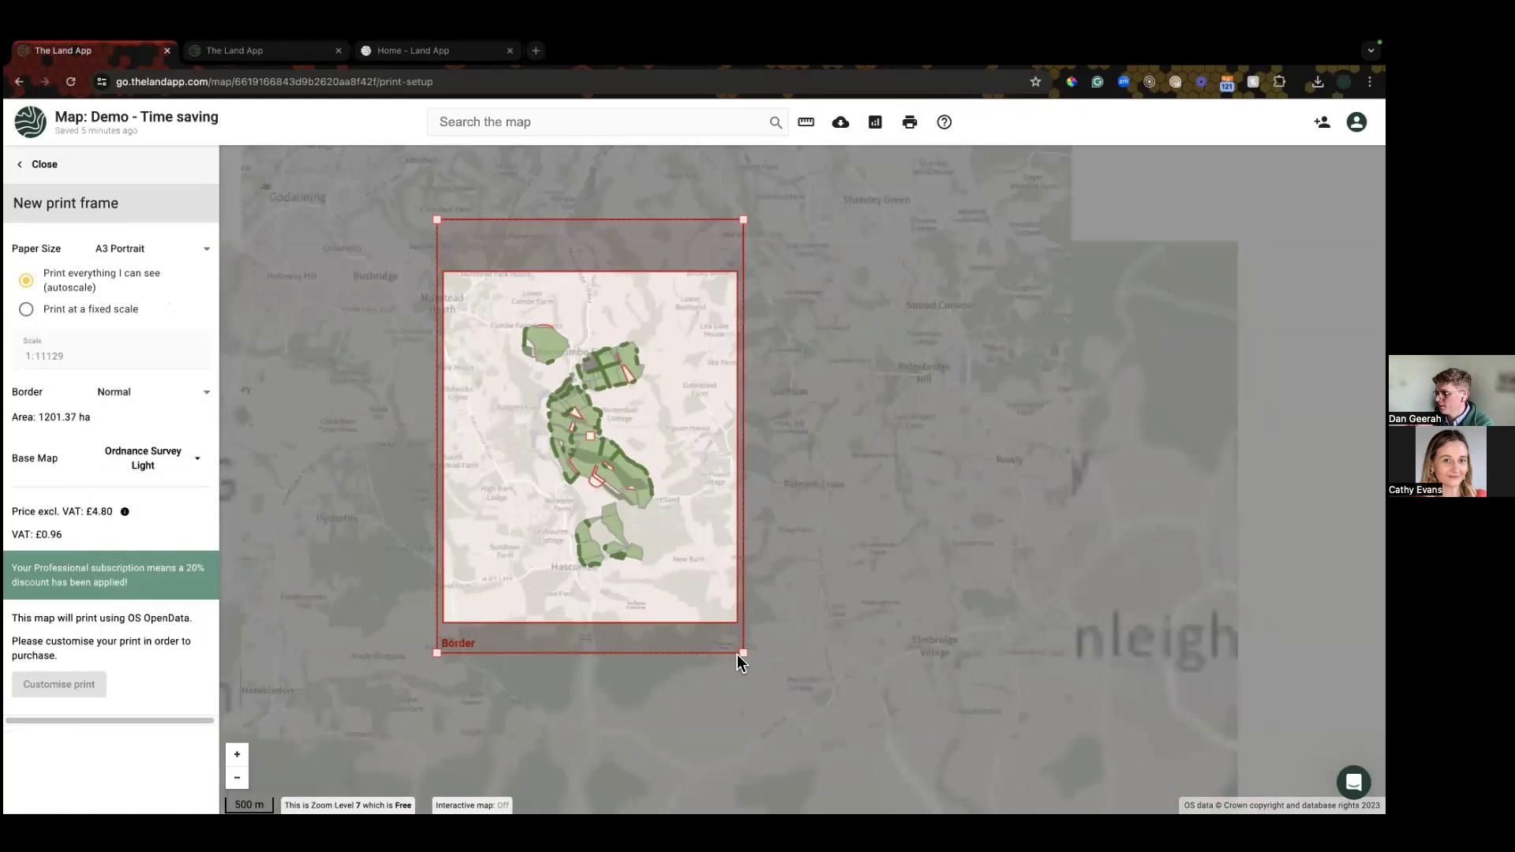
left_click_drag(739, 656, 710, 619)
left_click(75, 702)
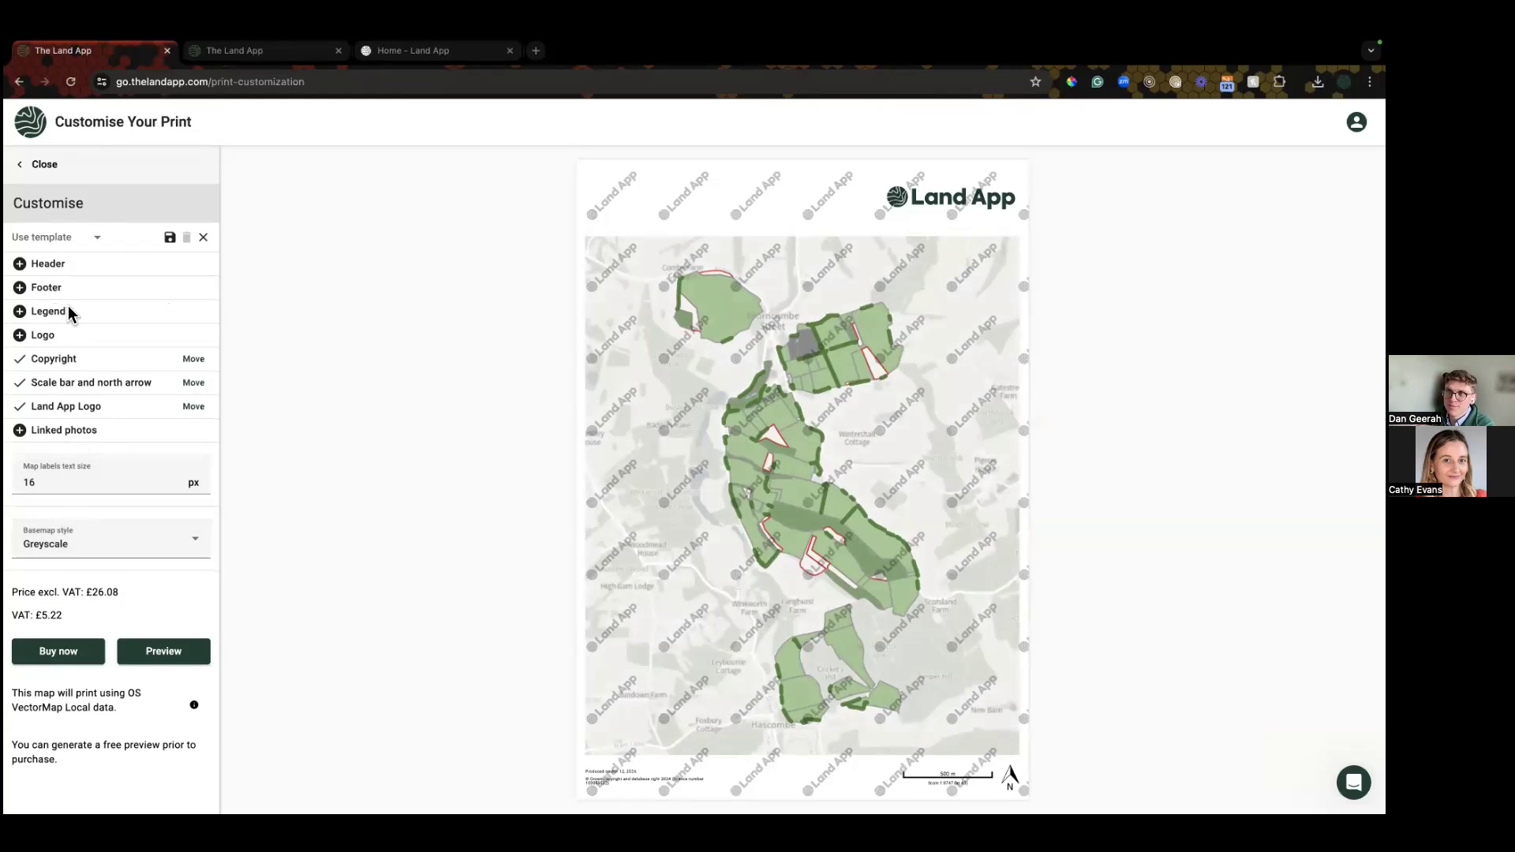
Step: Apply the saved Sales Plan Template to this print
left_click(69, 239)
scroll(75, 340, "down", 10)
scroll(66, 359, "down", 8)
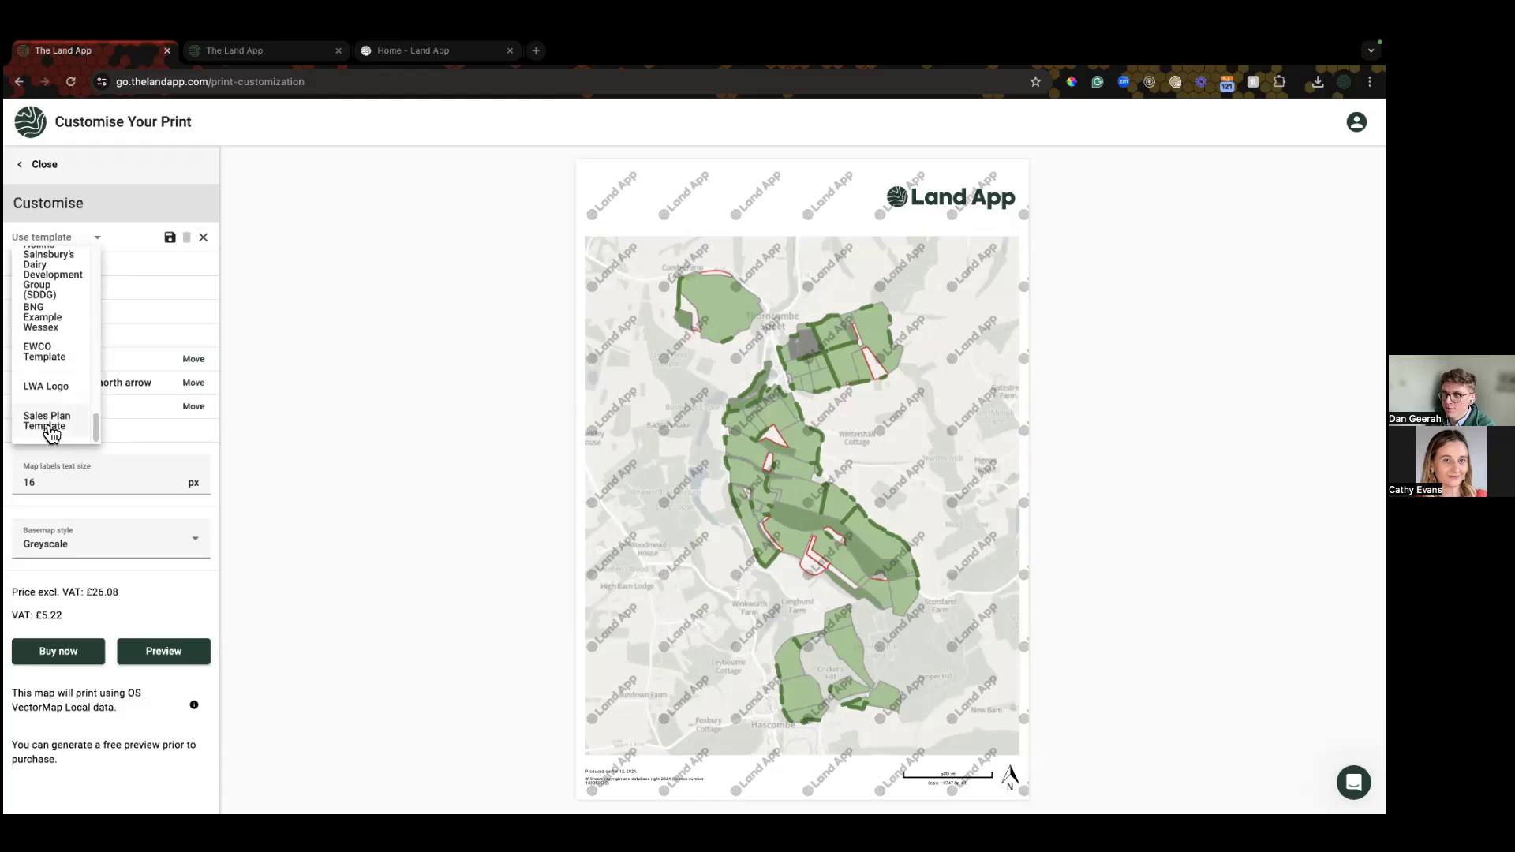
left_click(48, 422)
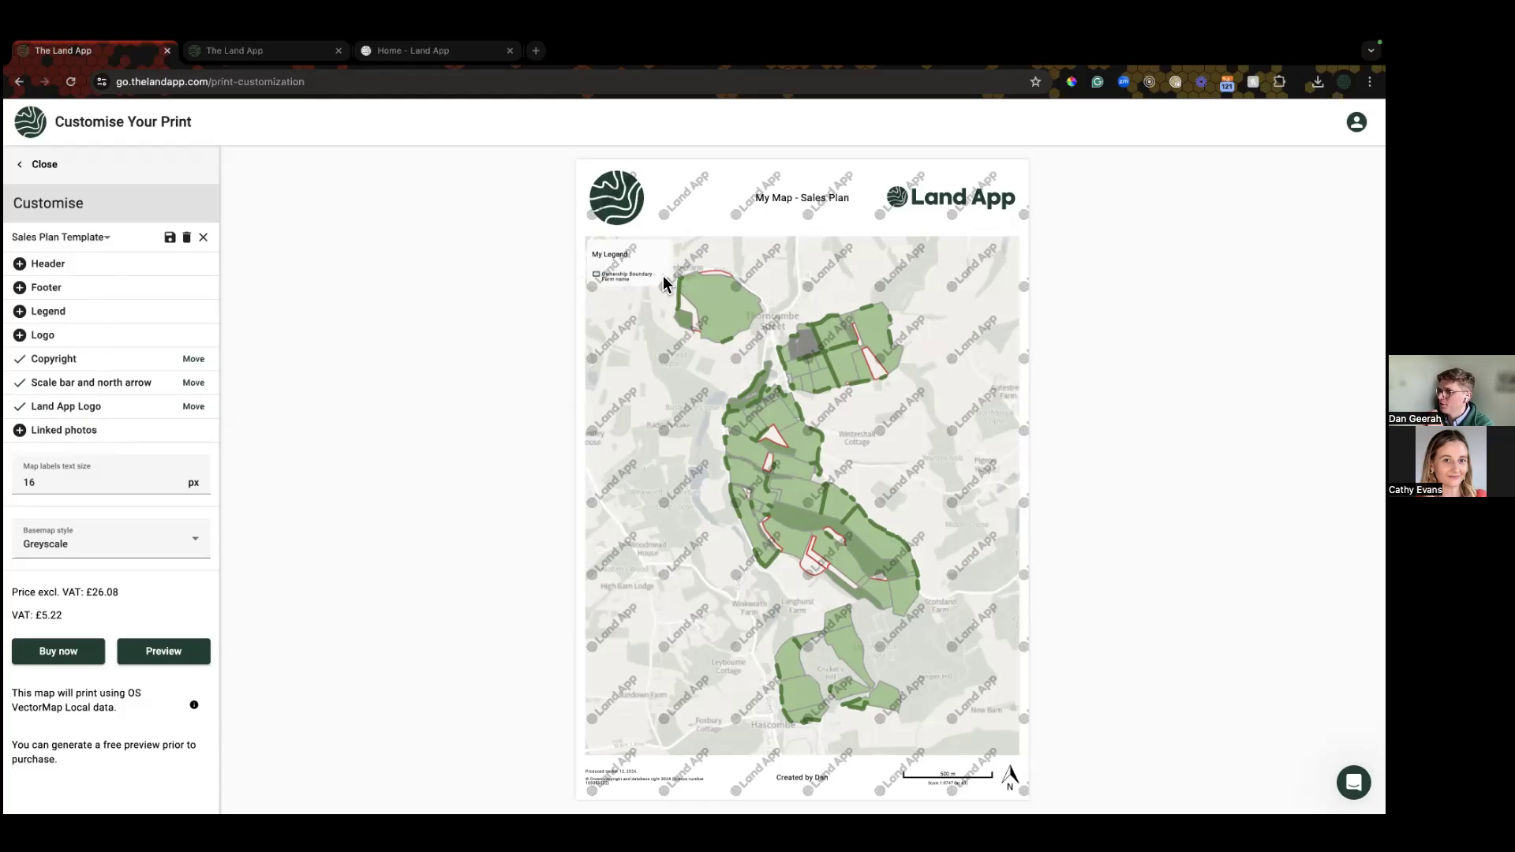
Step: Restore the print legend to its default entries and save the change
left_click(46, 310)
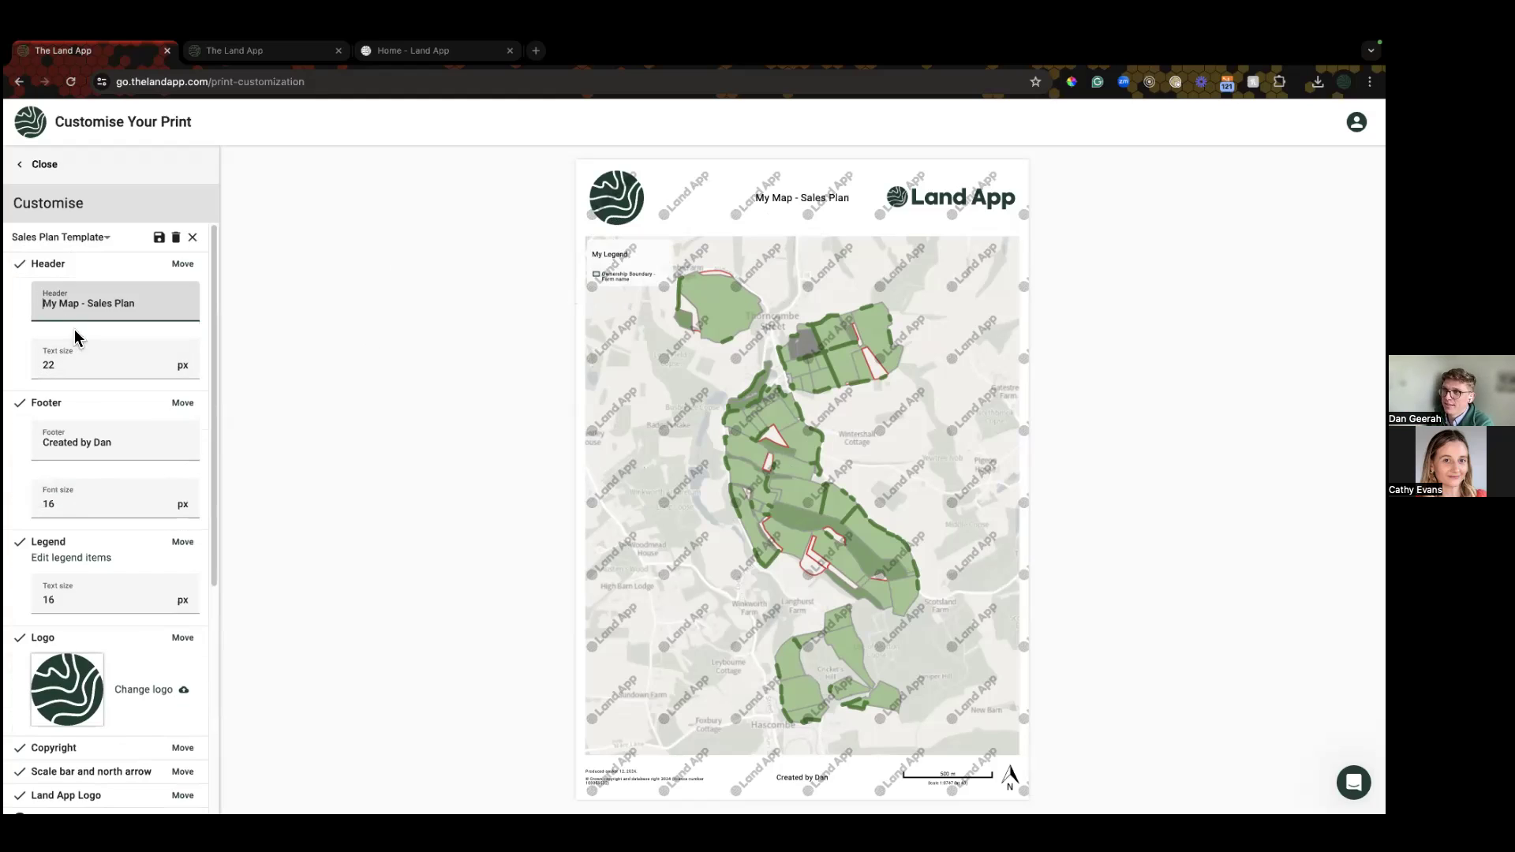
left_click(77, 559)
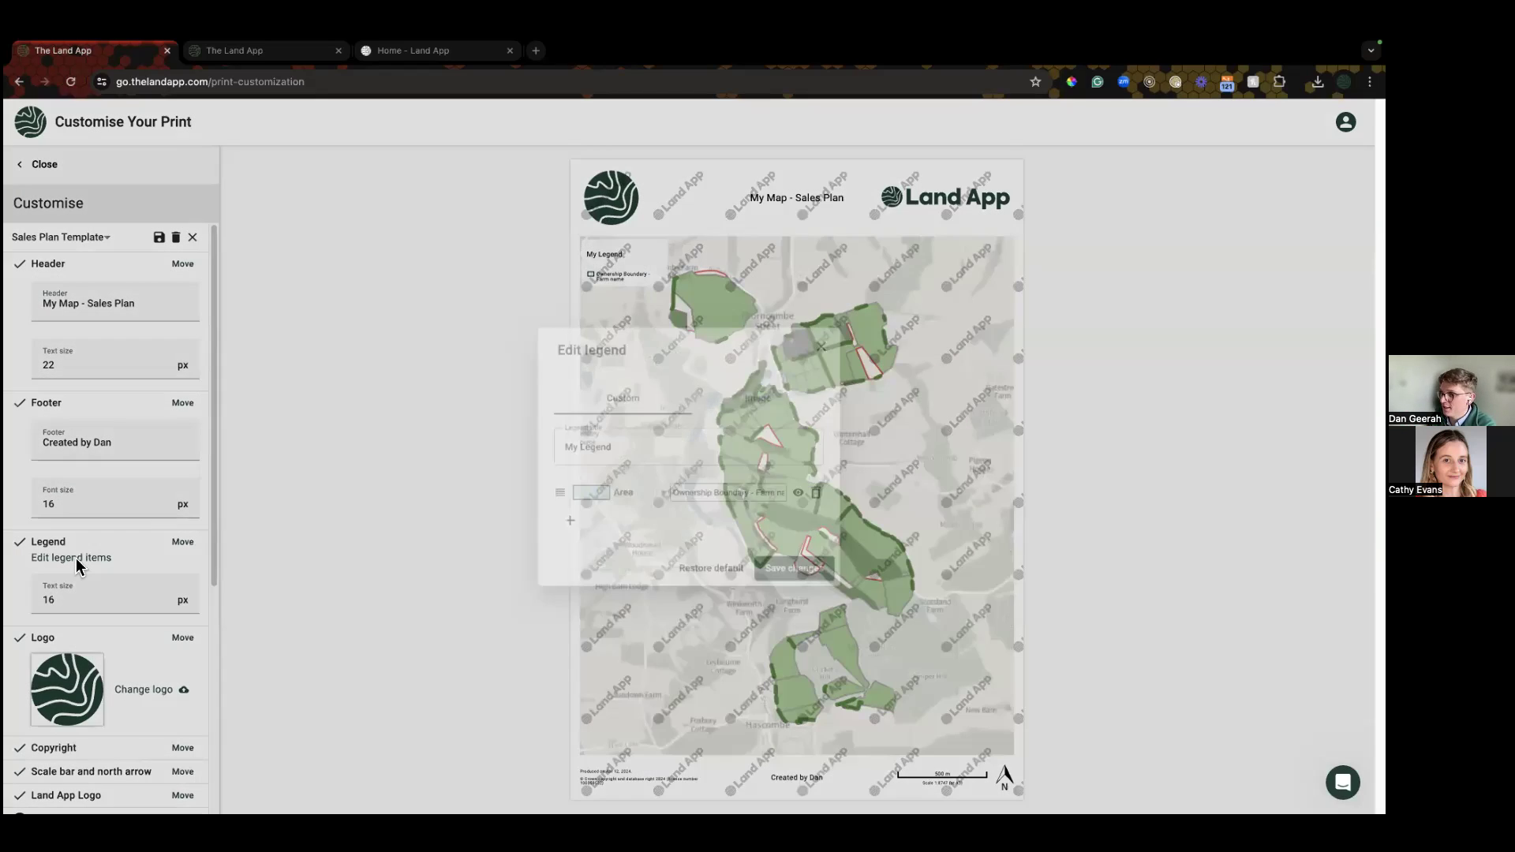
left_click(718, 580)
left_click(799, 700)
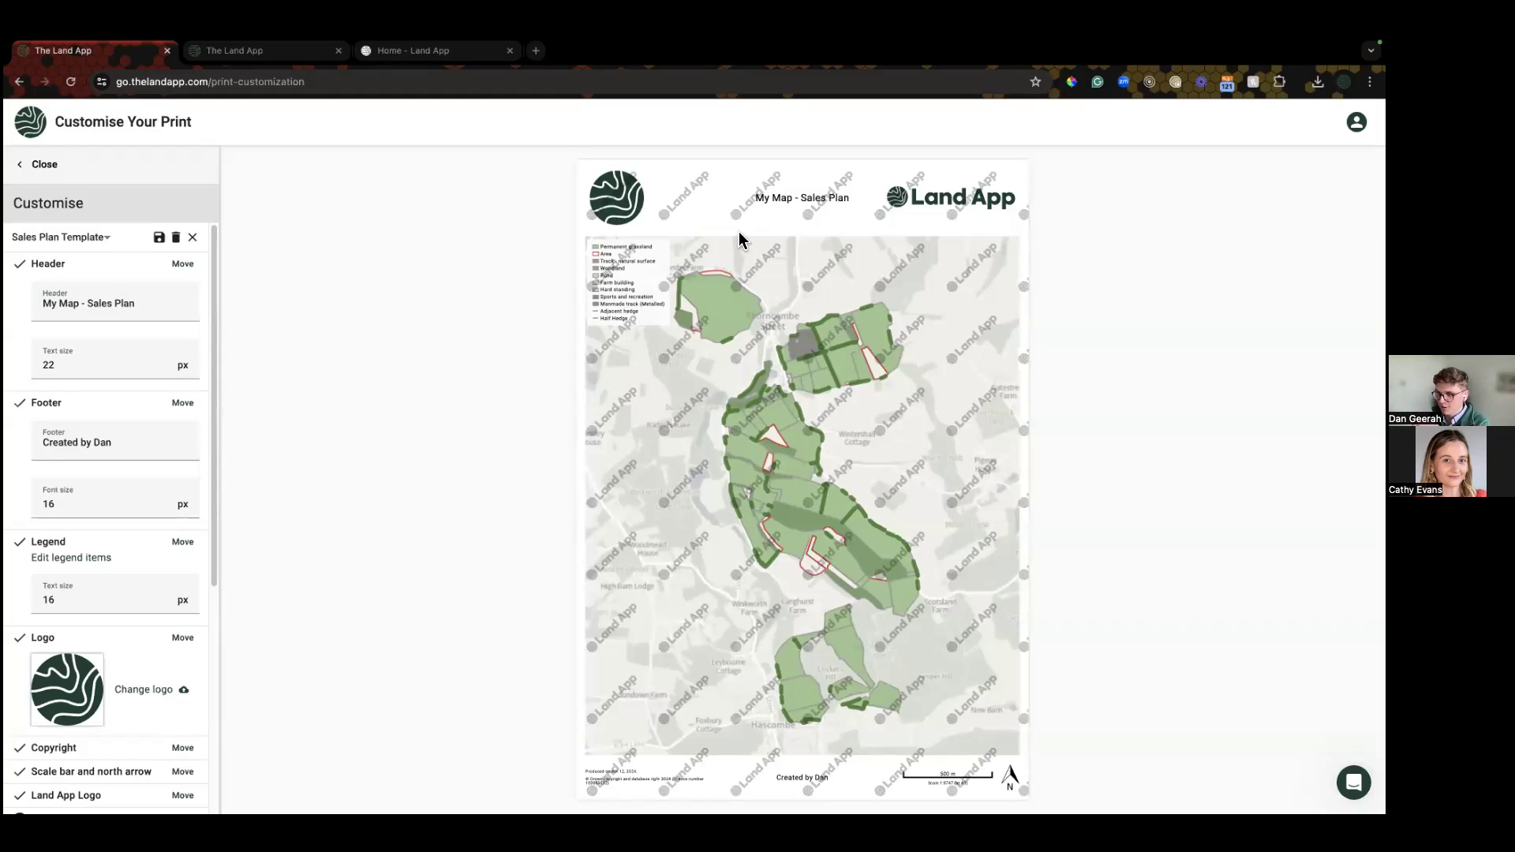
scroll(139, 642, "down", 4)
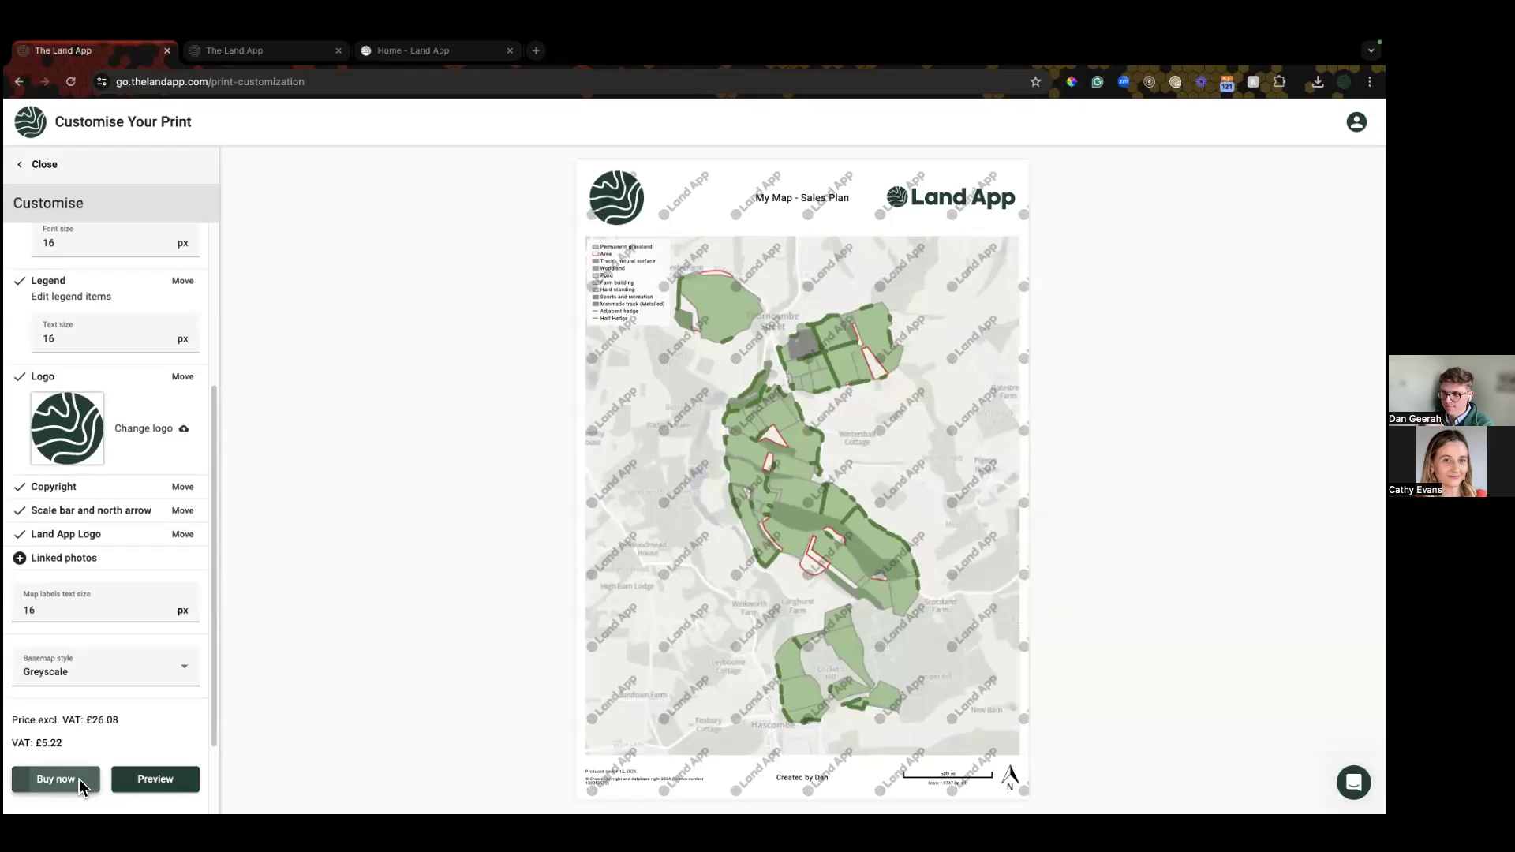
Step: Buy the A3 Portrait Sales Plan print as Non-Billable and confirm the purchase
left_click(55, 780)
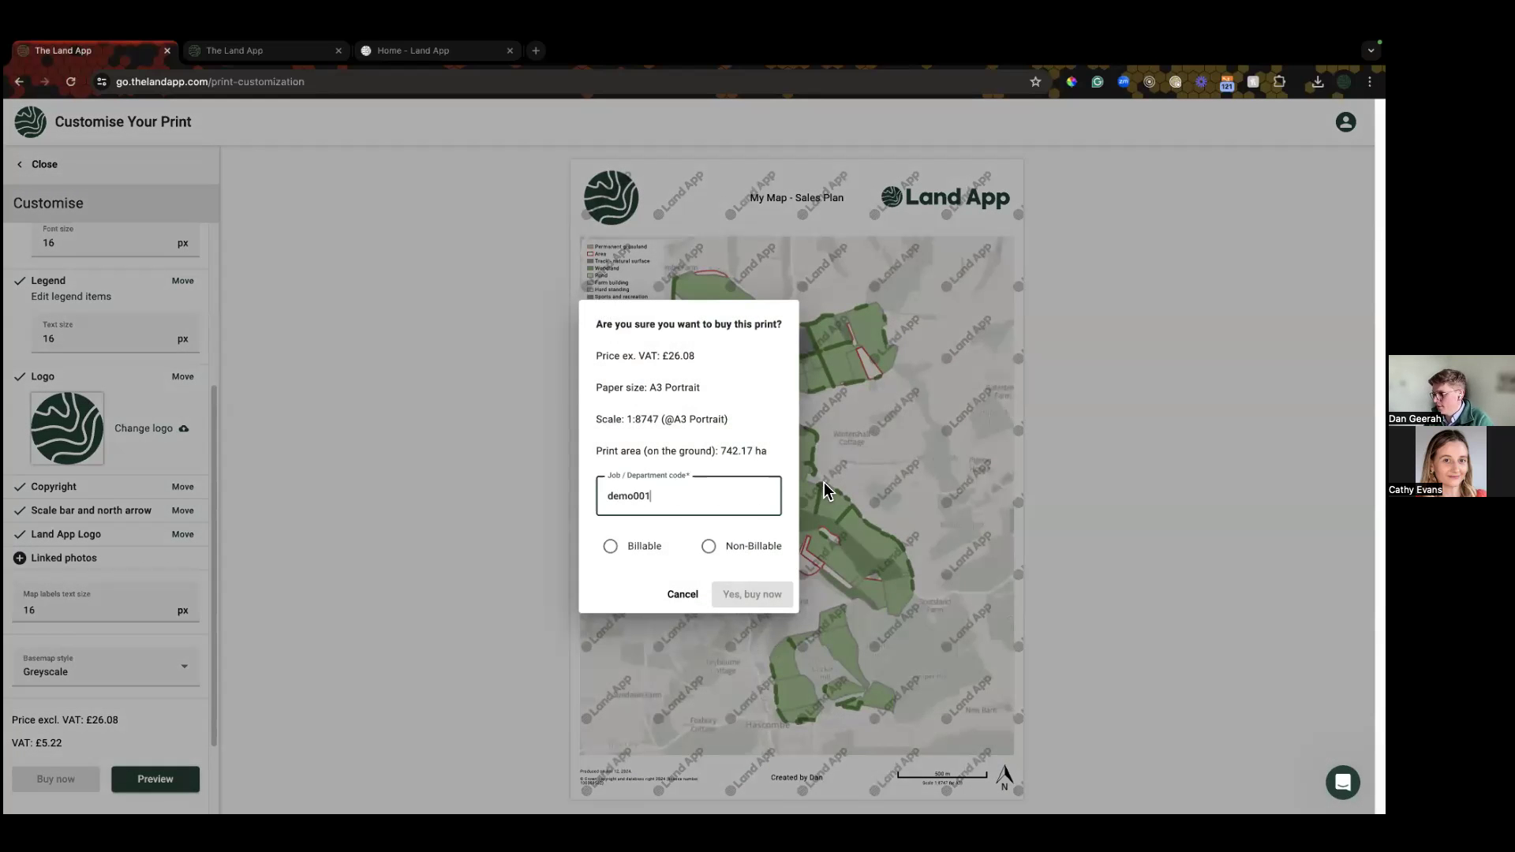
left_click(706, 545)
left_click(746, 596)
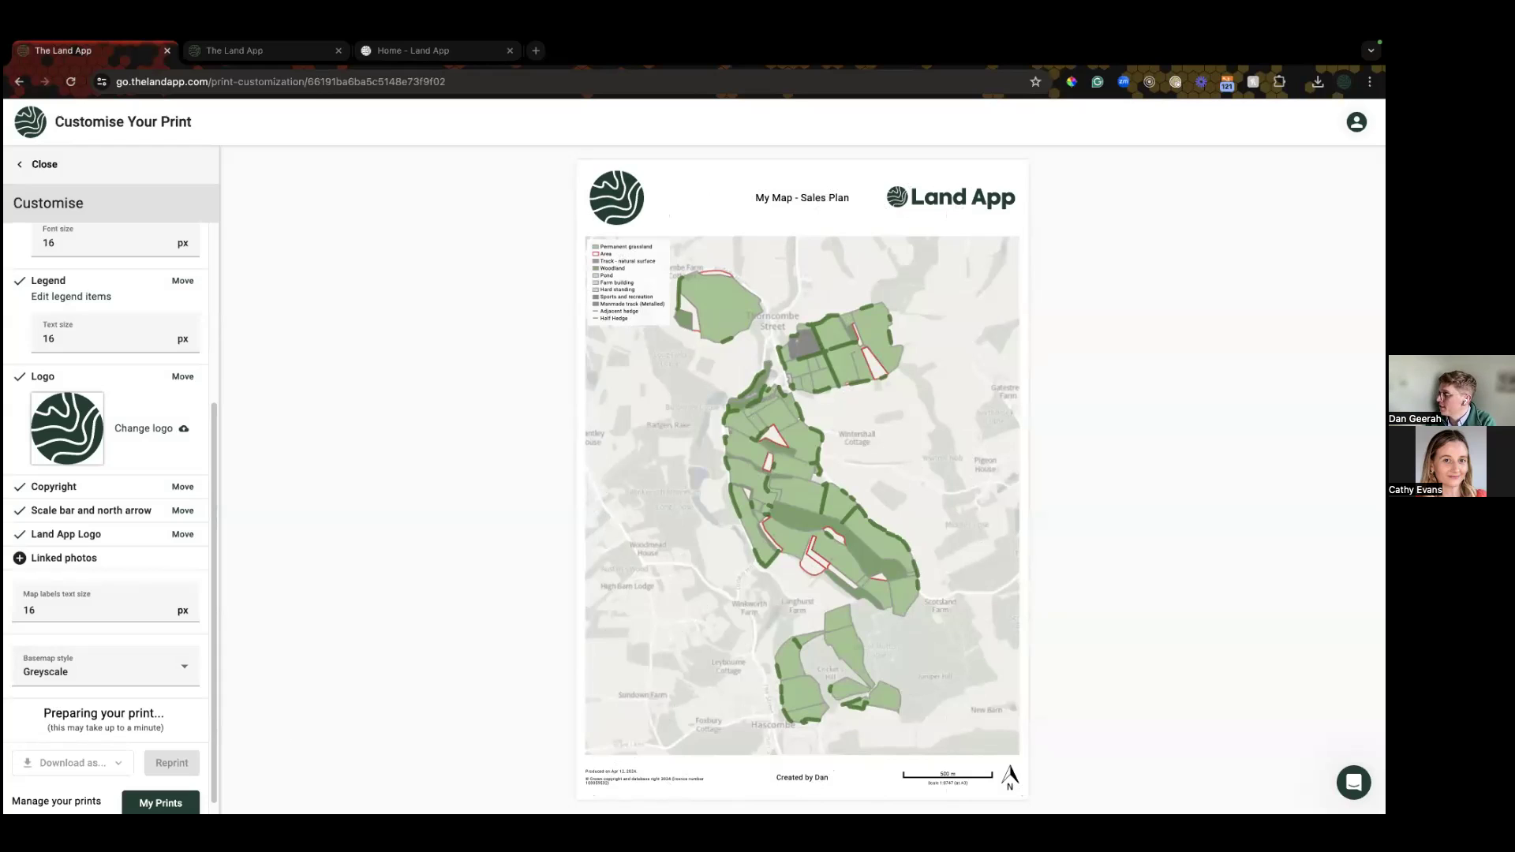
left_click(1356, 121)
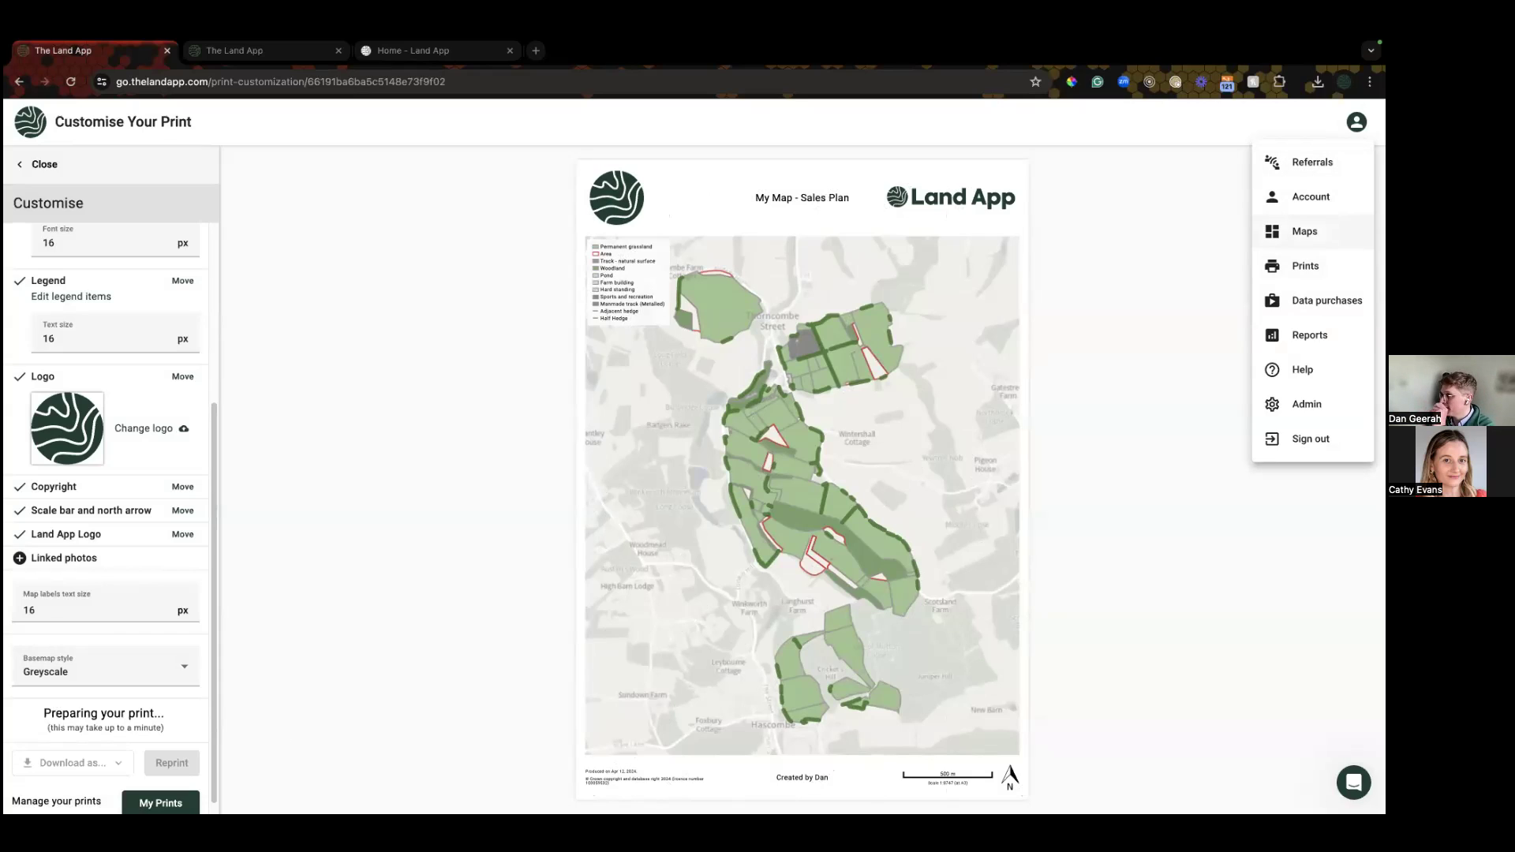
Step: From the organisation's Prints page, download the earlier Sales Plan print in PDF format
left_click(1306, 266)
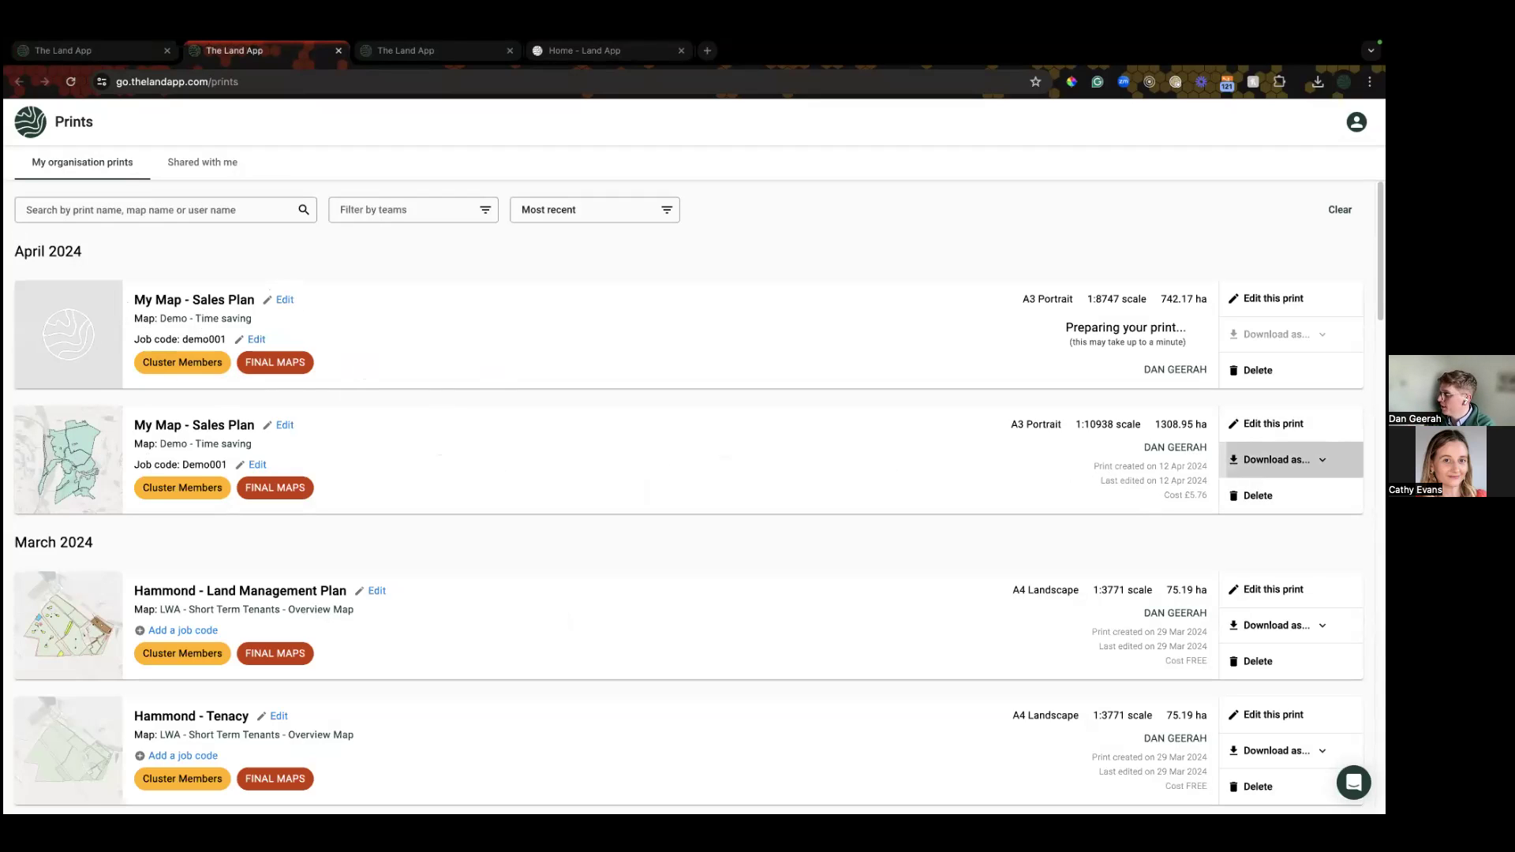
left_click(1277, 459)
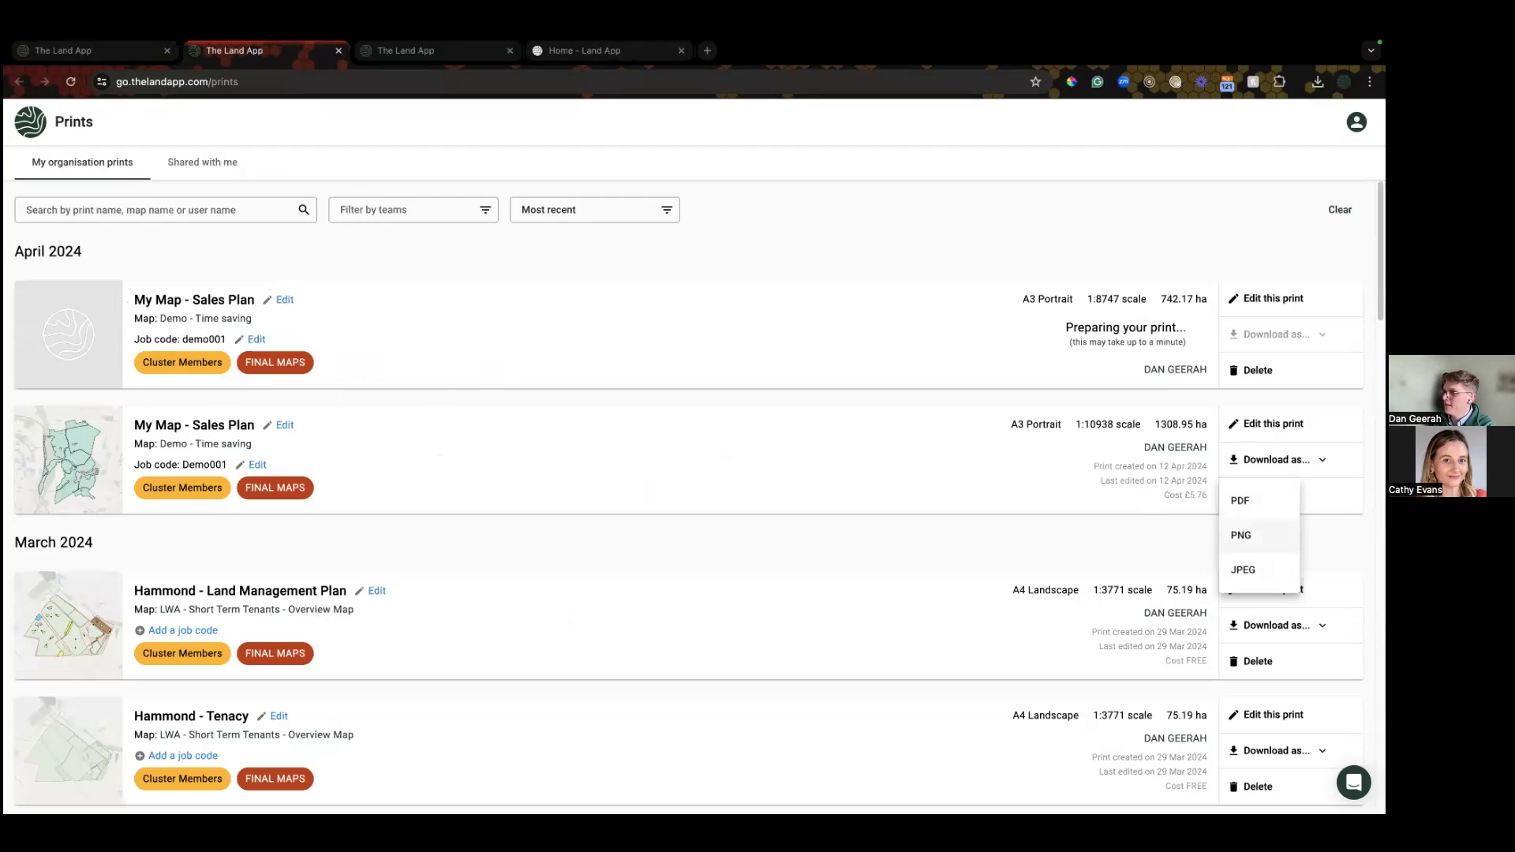
left_click(1242, 500)
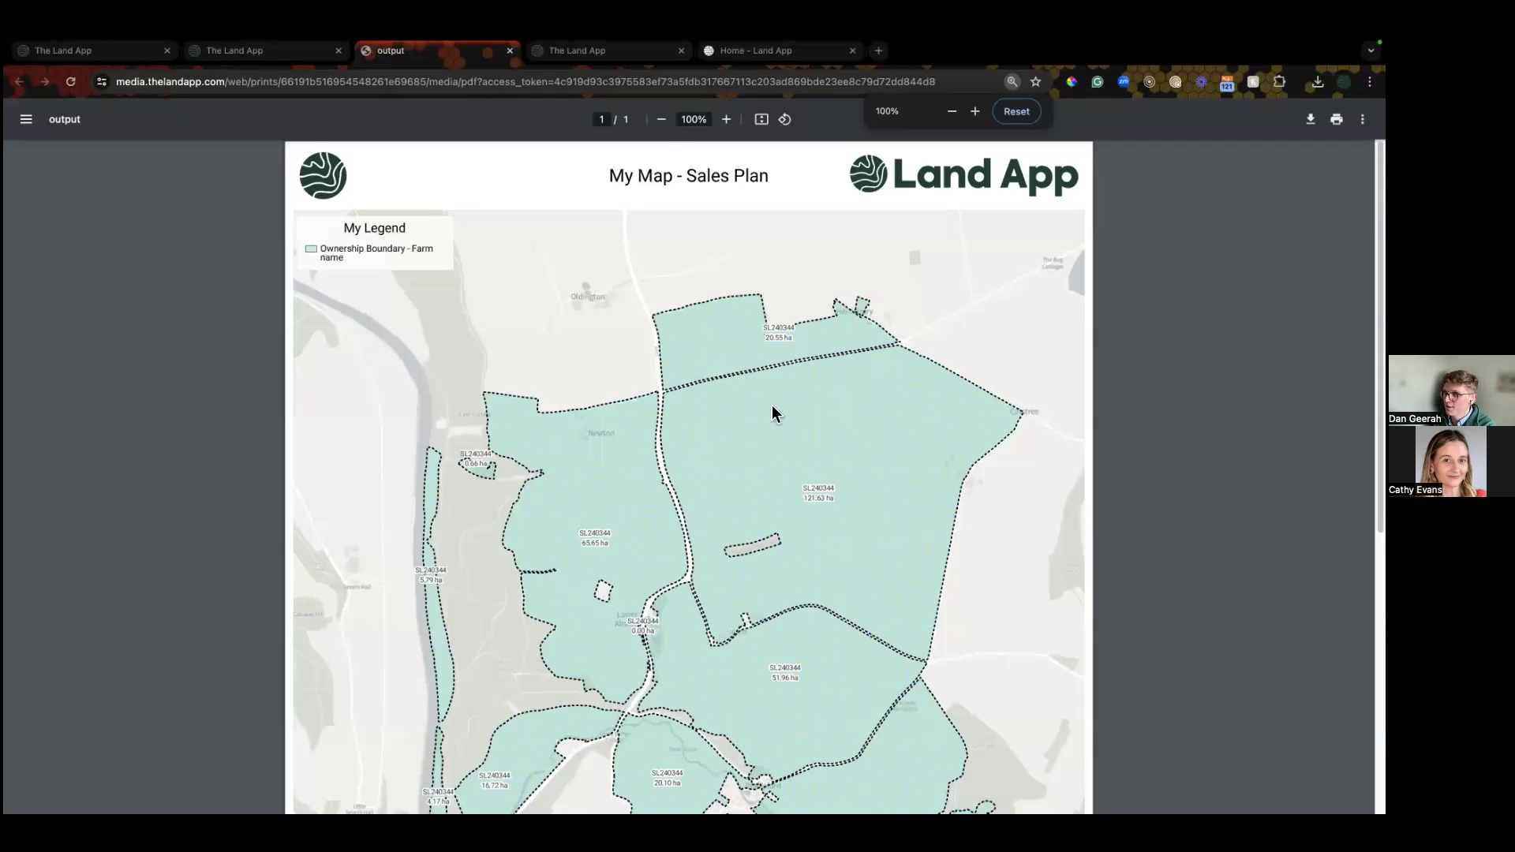
Step: Zoom the Sales Plan PDF out to 80%, review it down to the footer, then return to Land App
left_click(667, 119)
left_click(666, 119)
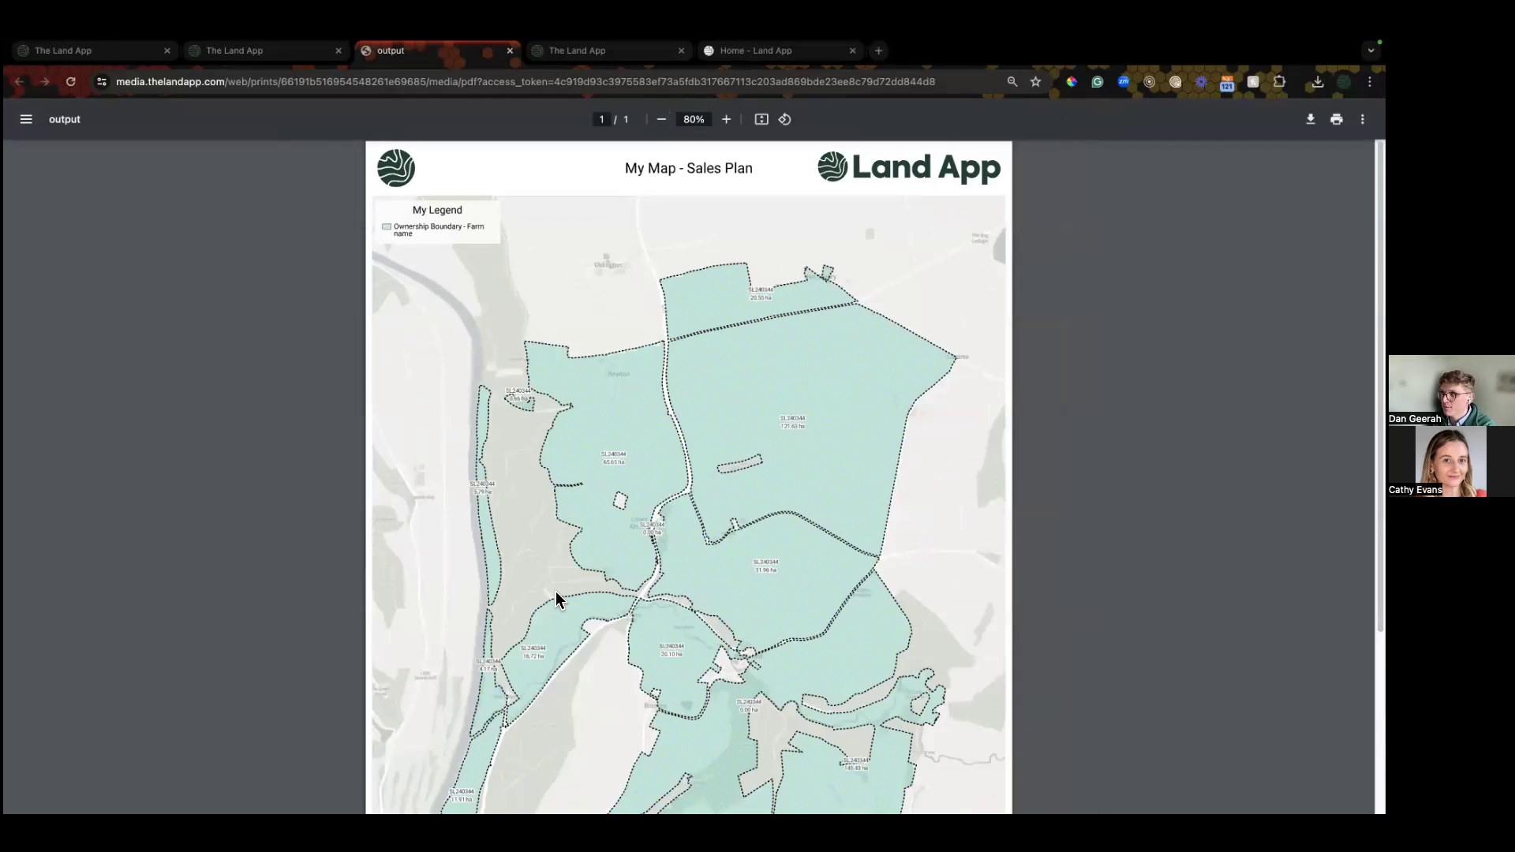
scroll(556, 598, "down", 3)
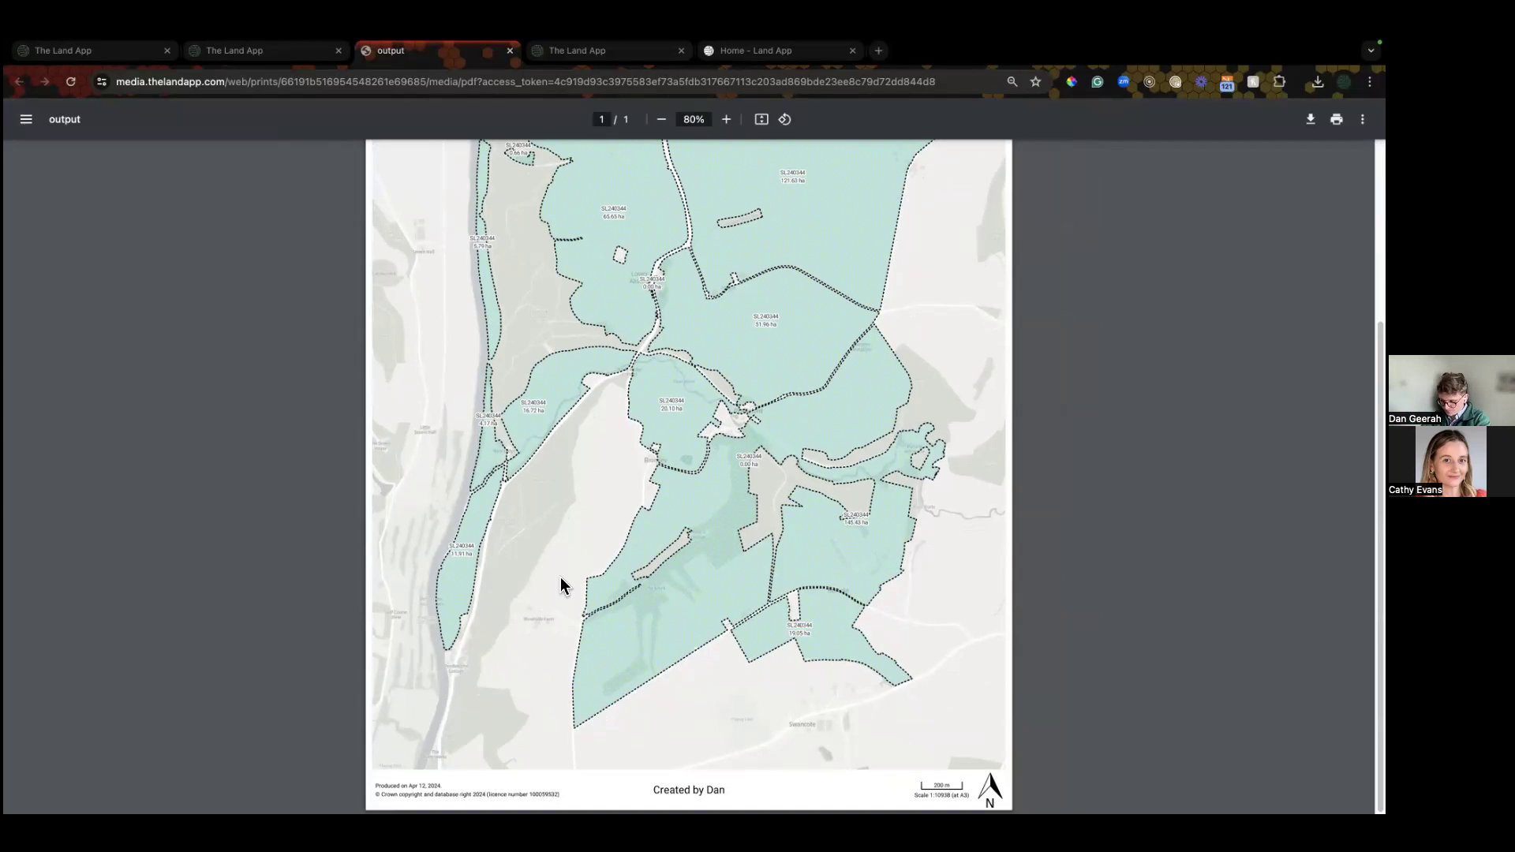
left_click(232, 52)
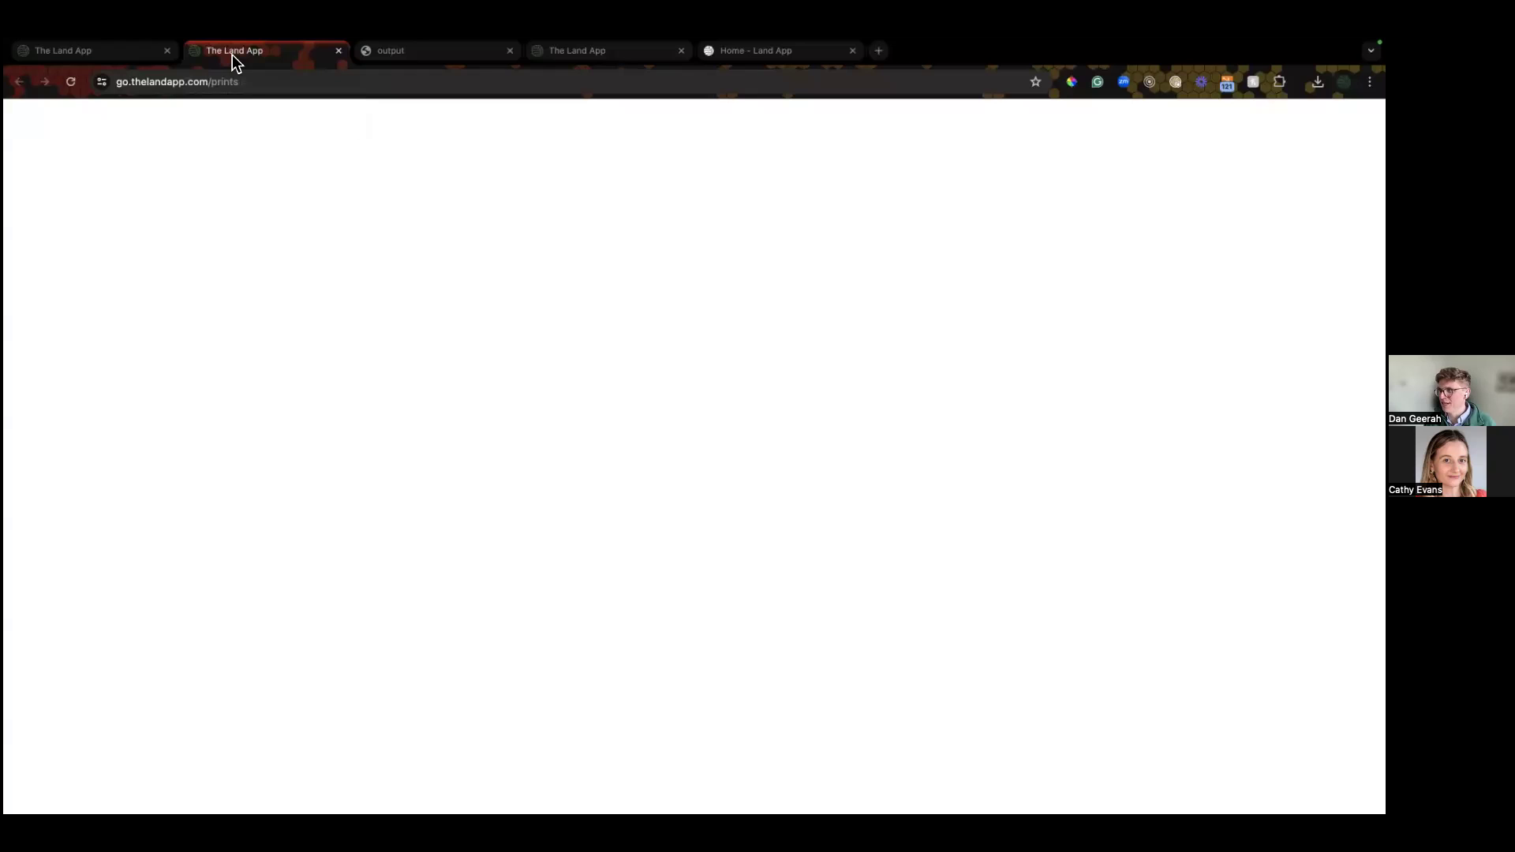
Step: On the Time Saving Hacks map, hide the 2024_LMP_CH and 2021_BestGuess_UKHab_EO CH plans
left_click(584, 48)
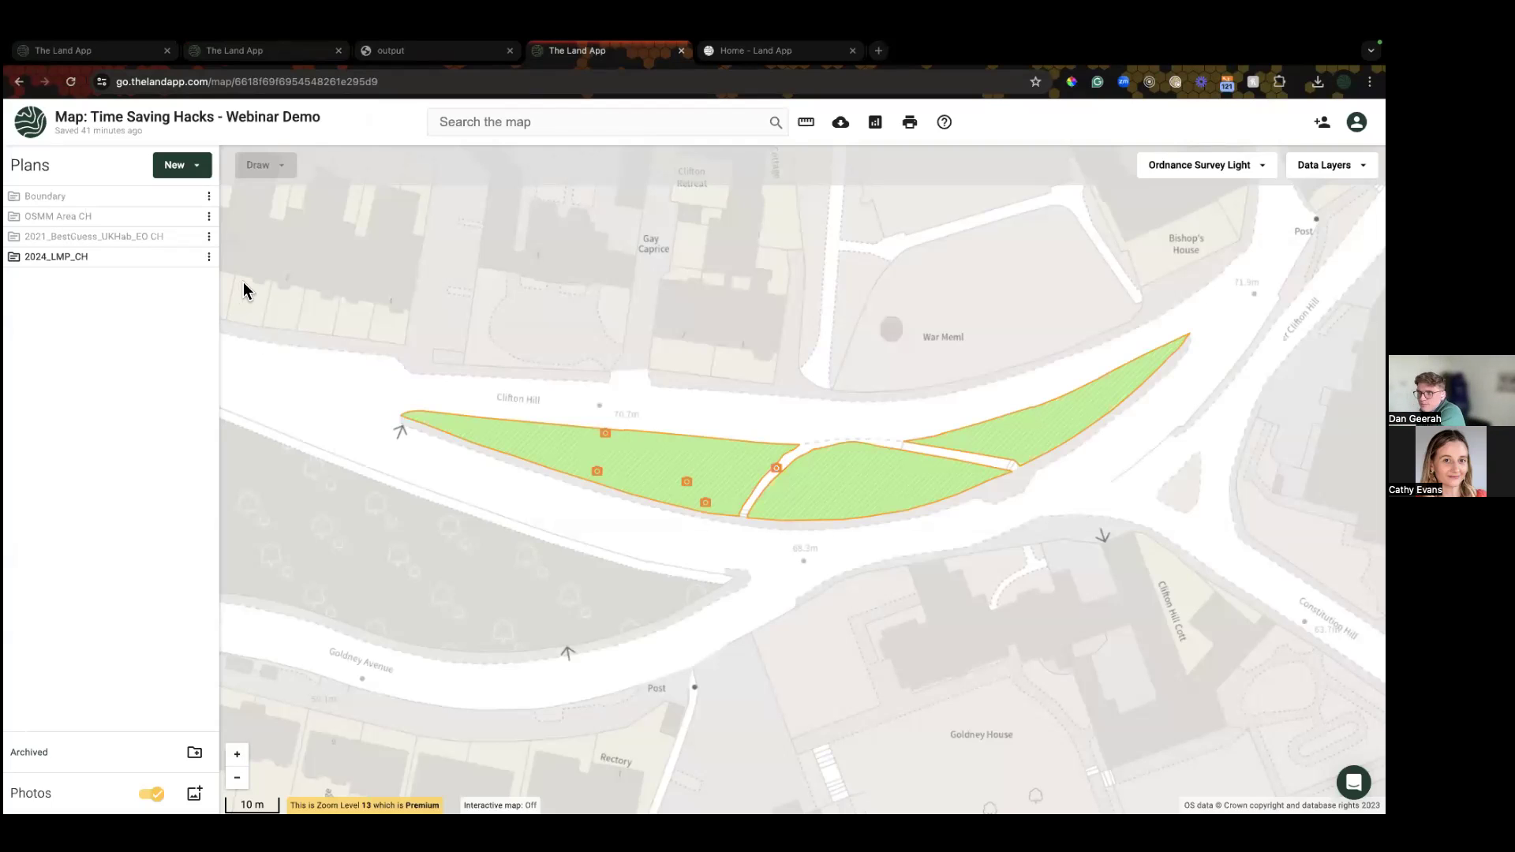
left_click(190, 257)
left_click(189, 239)
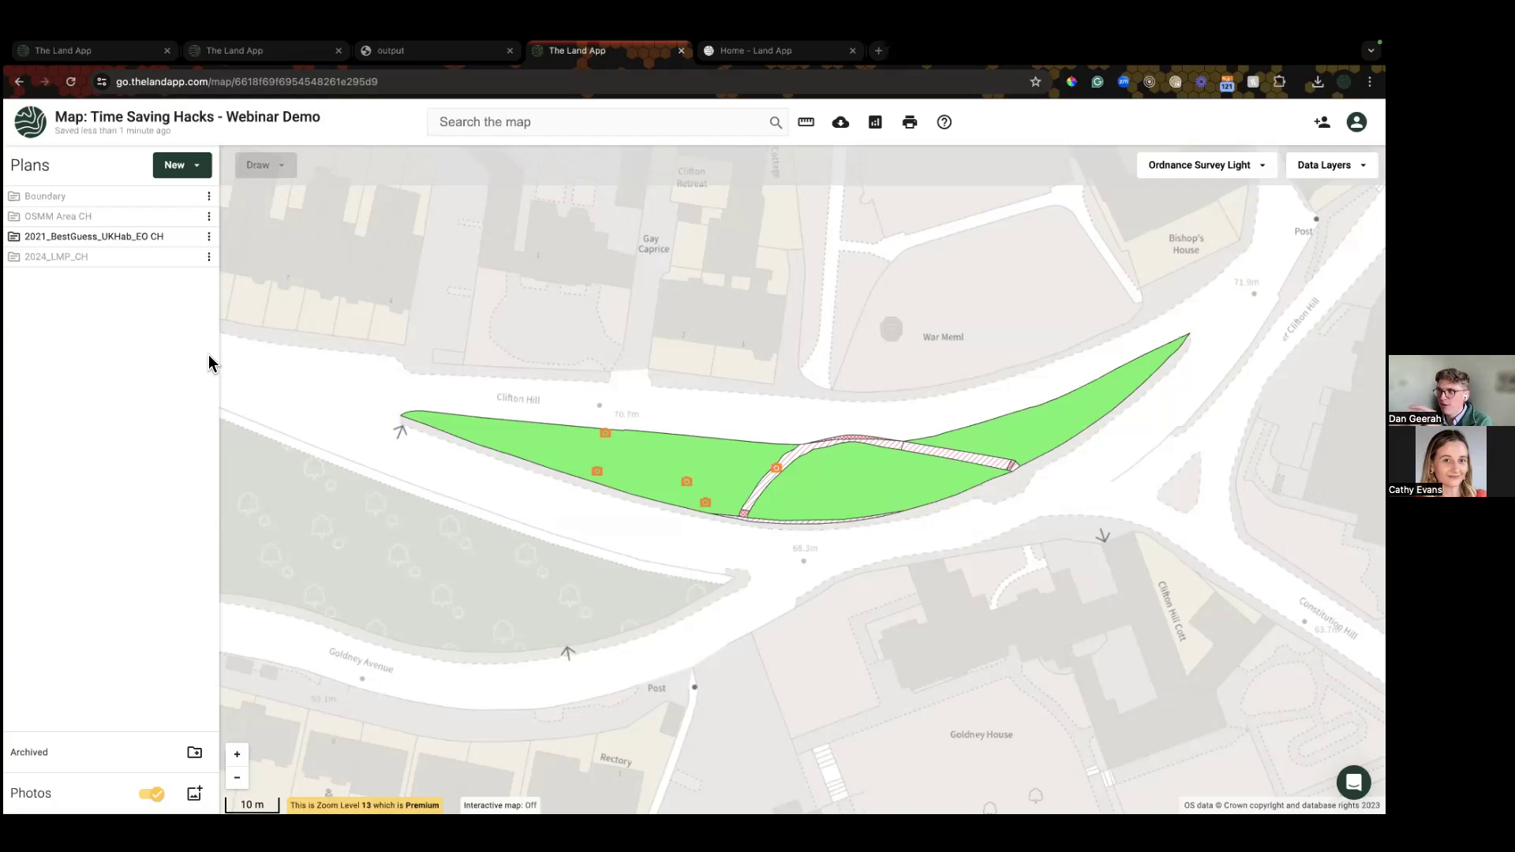
left_click(189, 236)
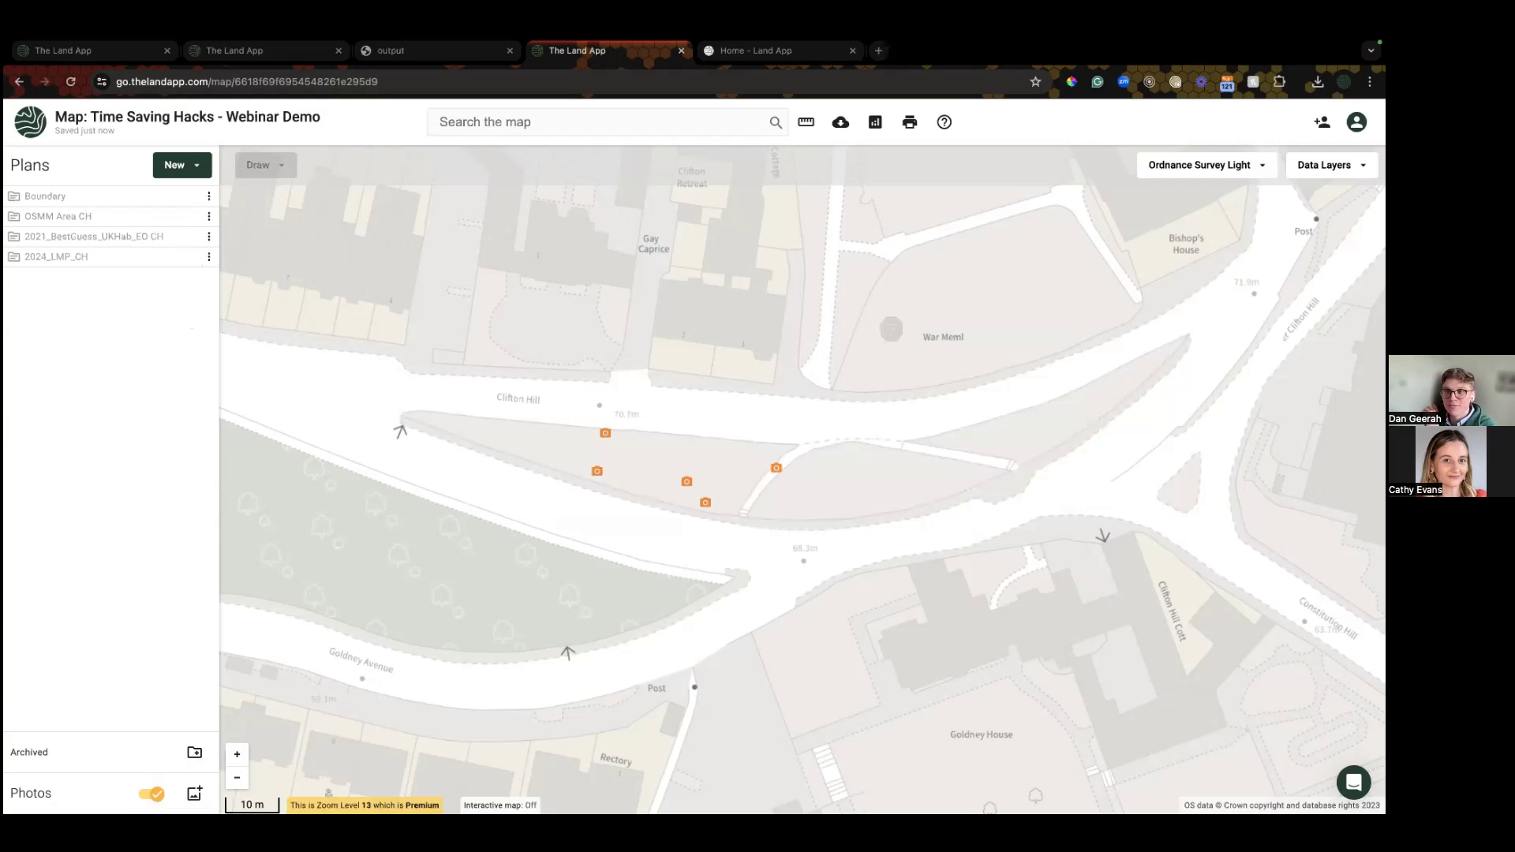
Step: Zoom in and view the TEST, Garden, Cowslip and Cowslip 2 photo details, finishing on Garden
scroll(694, 478, "up", 2)
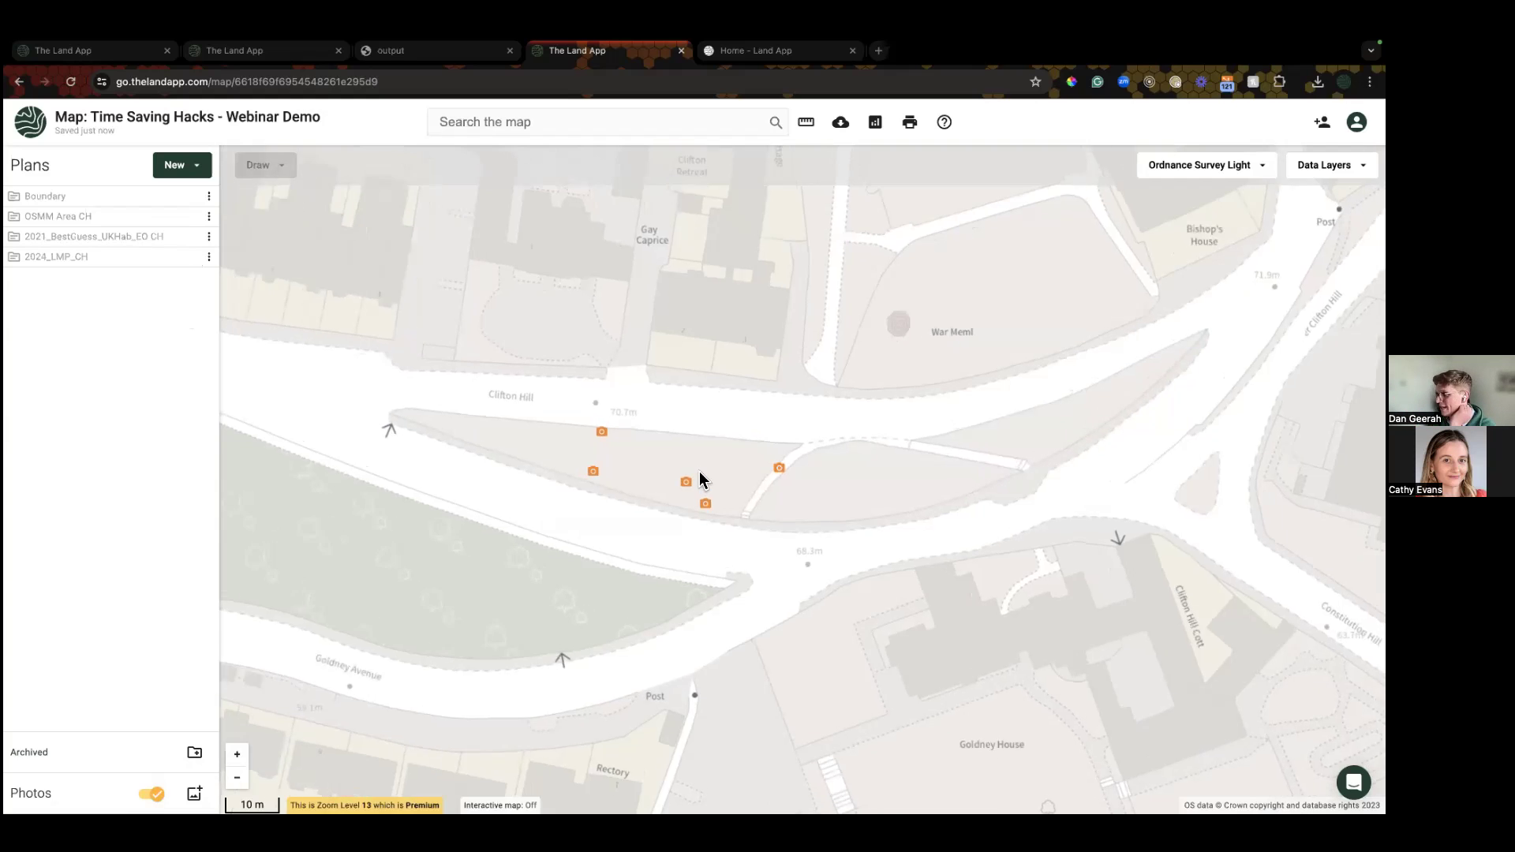
scroll(680, 472, "up", 2)
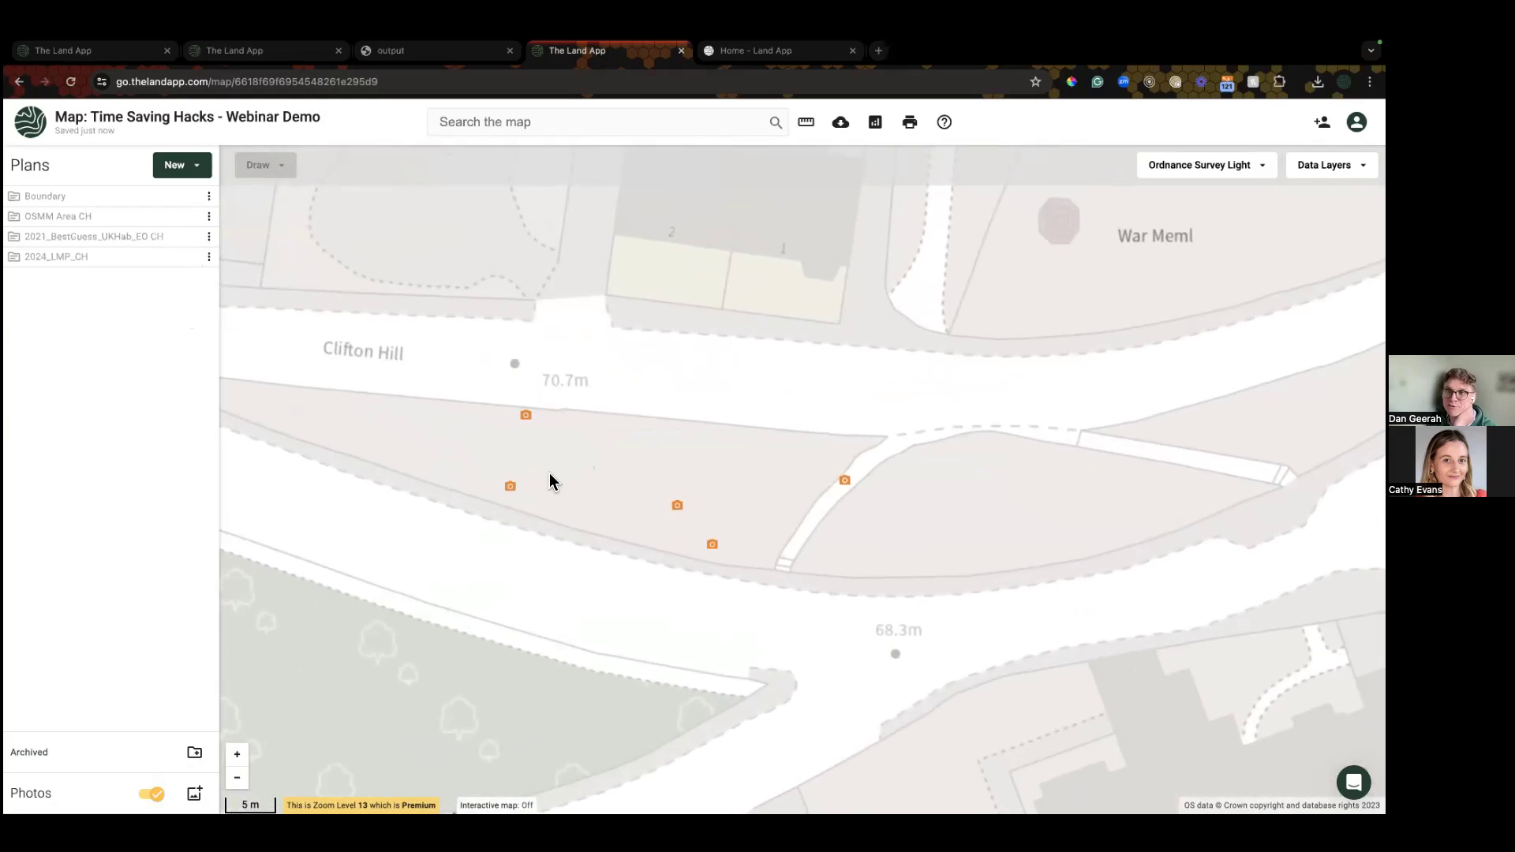
left_click(527, 416)
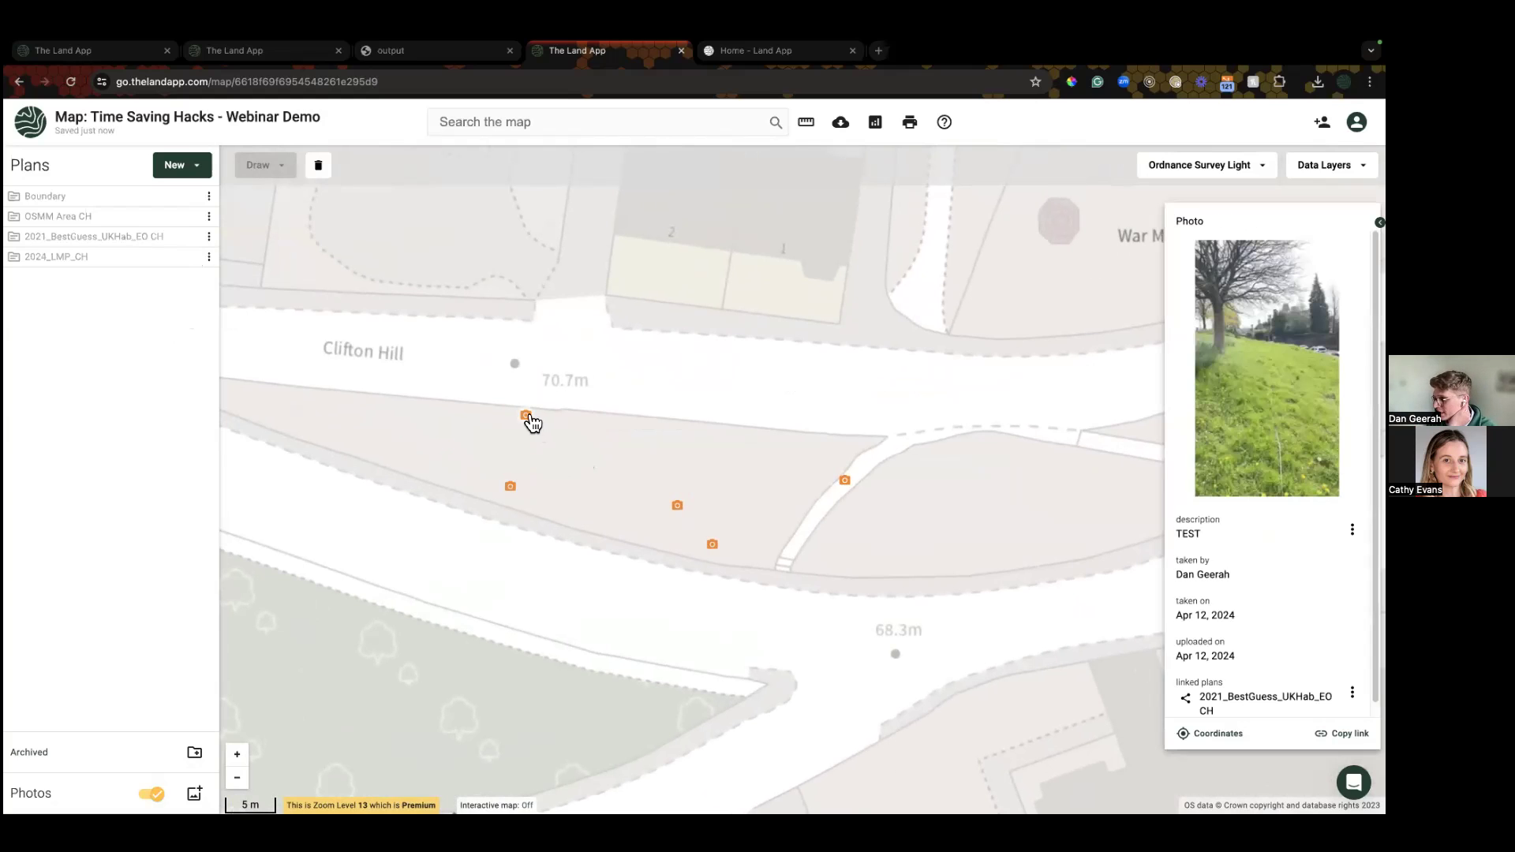
left_click(511, 488)
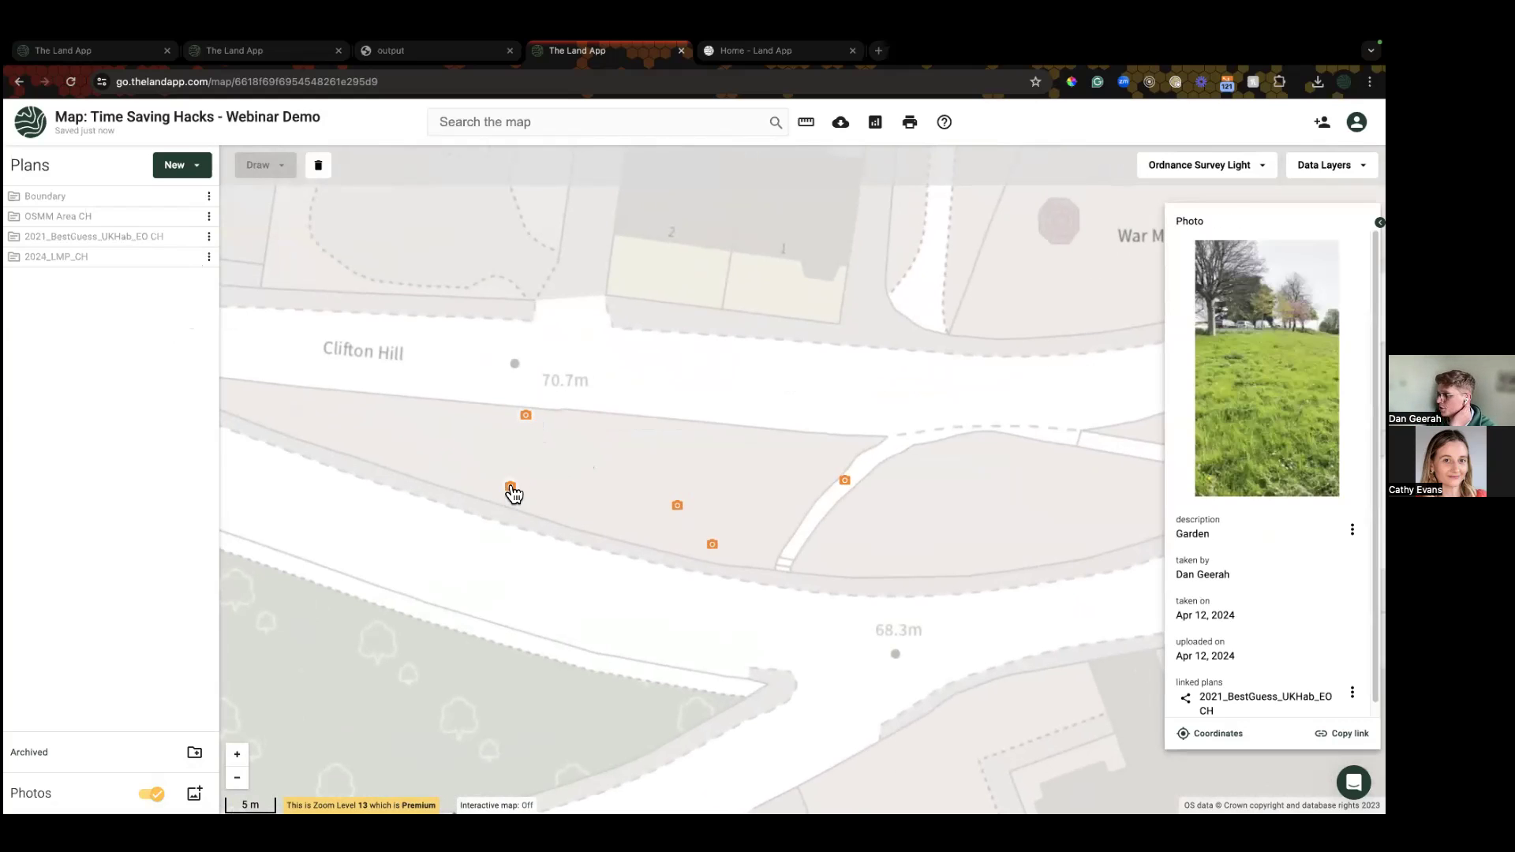
left_click(676, 507)
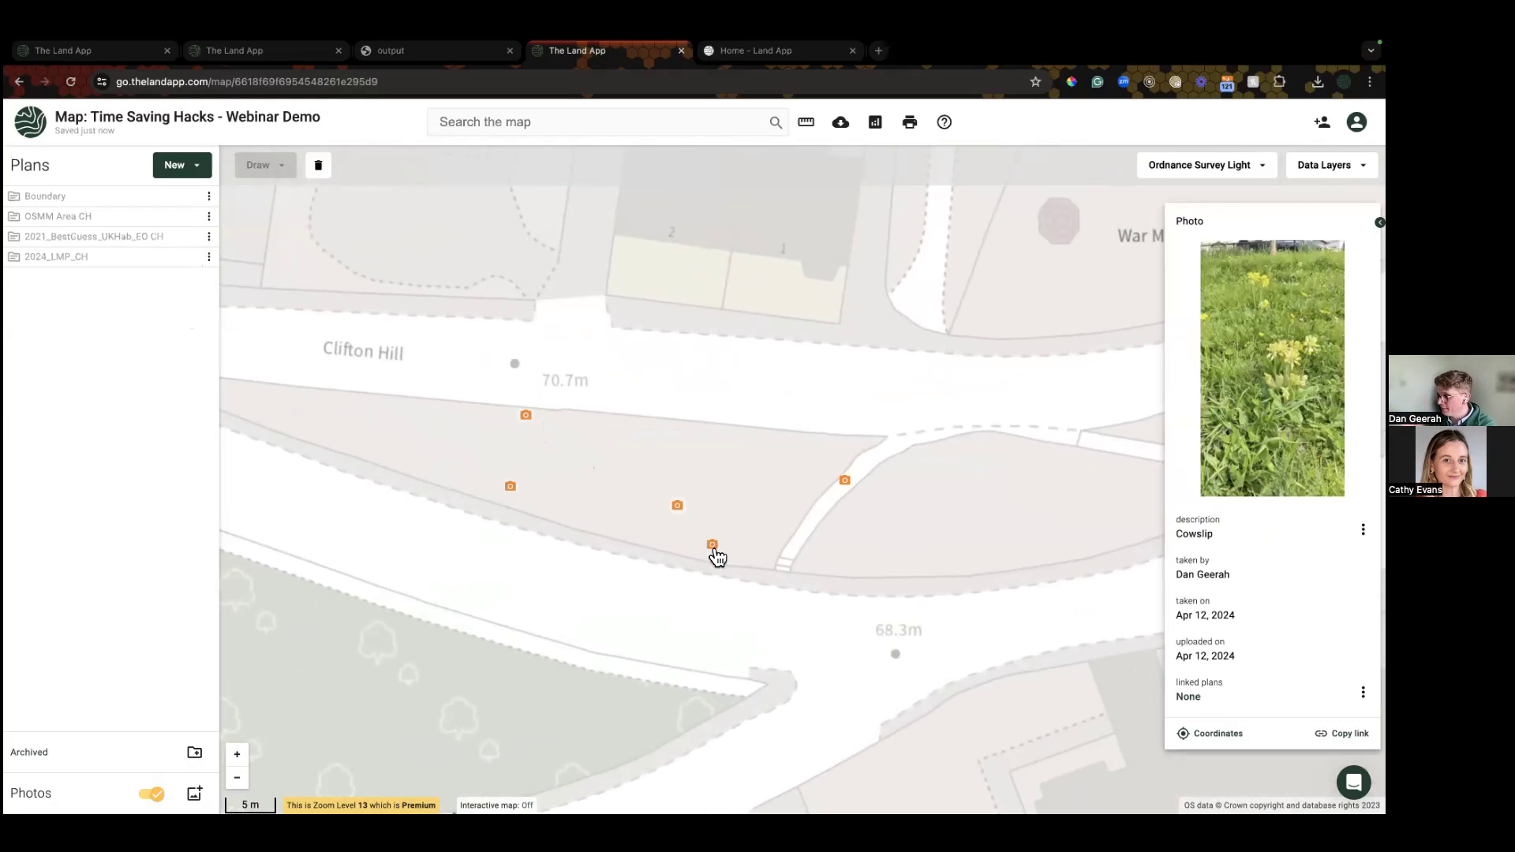
left_click_drag(60, 794, 11, 794)
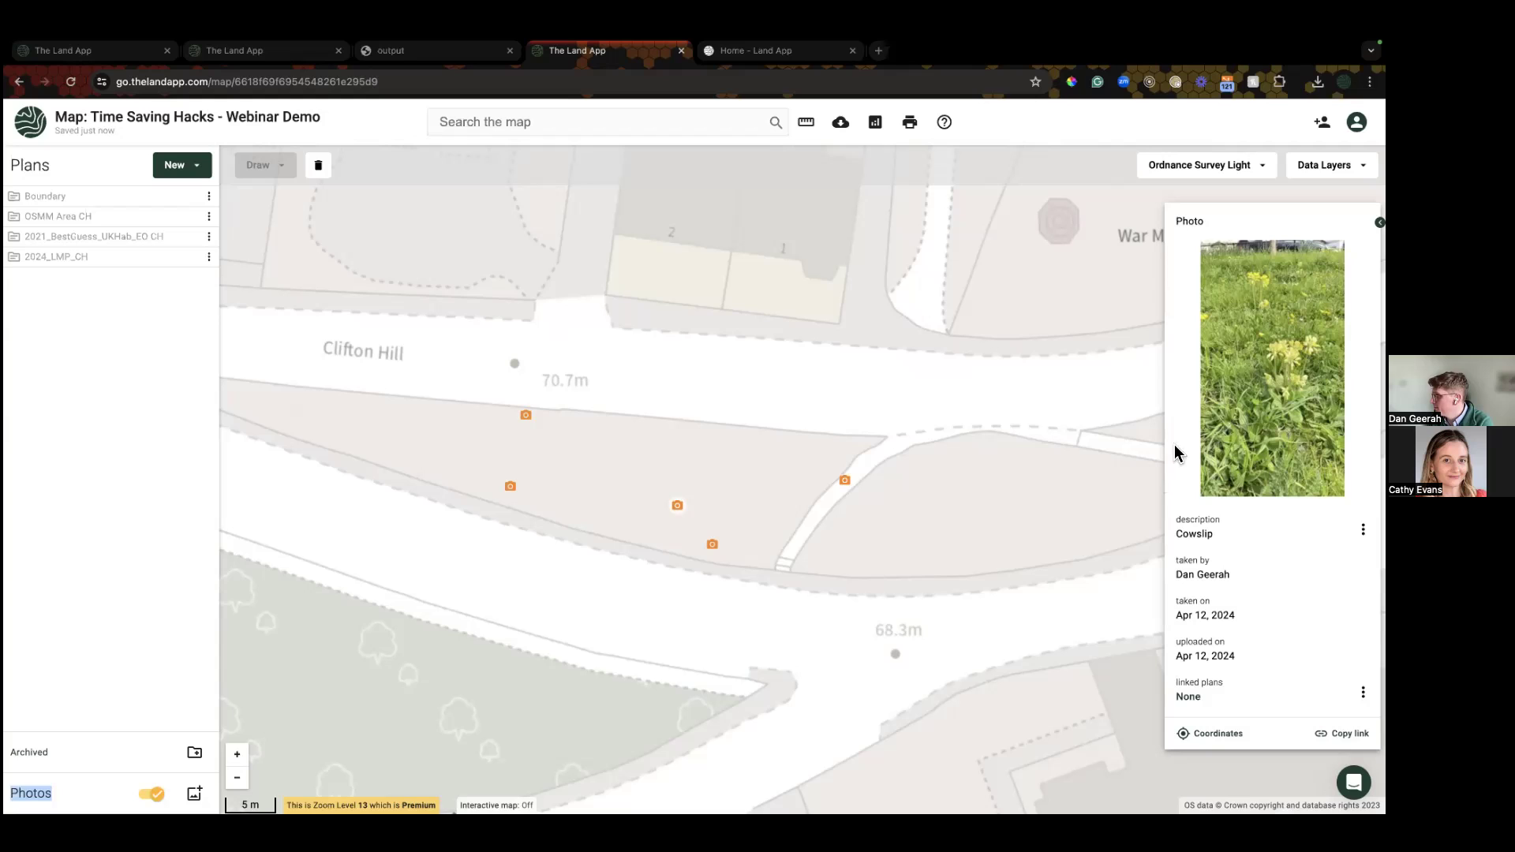
left_click(712, 546)
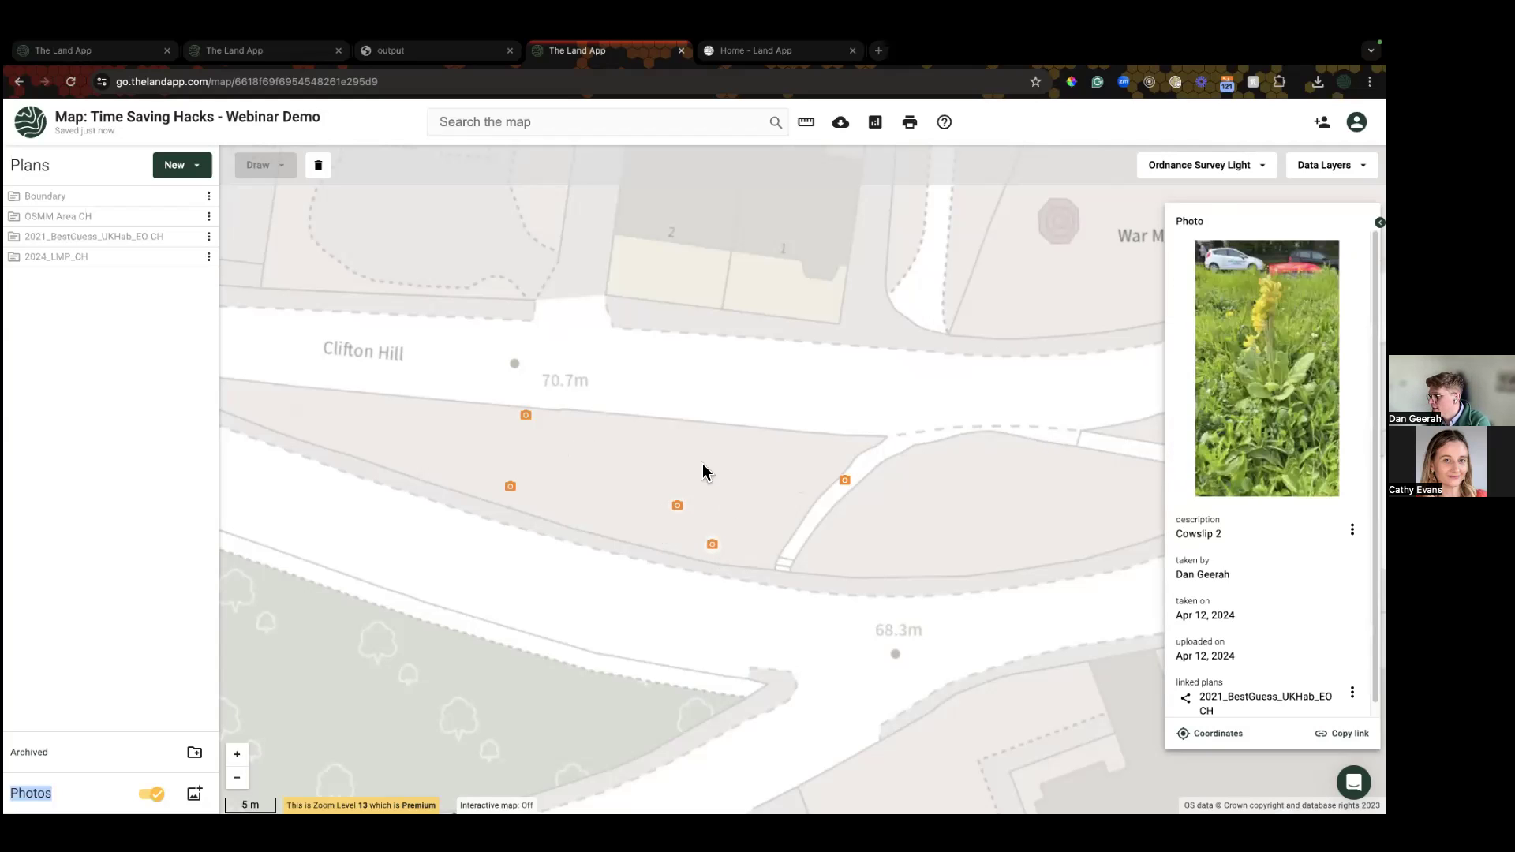
left_click(509, 489)
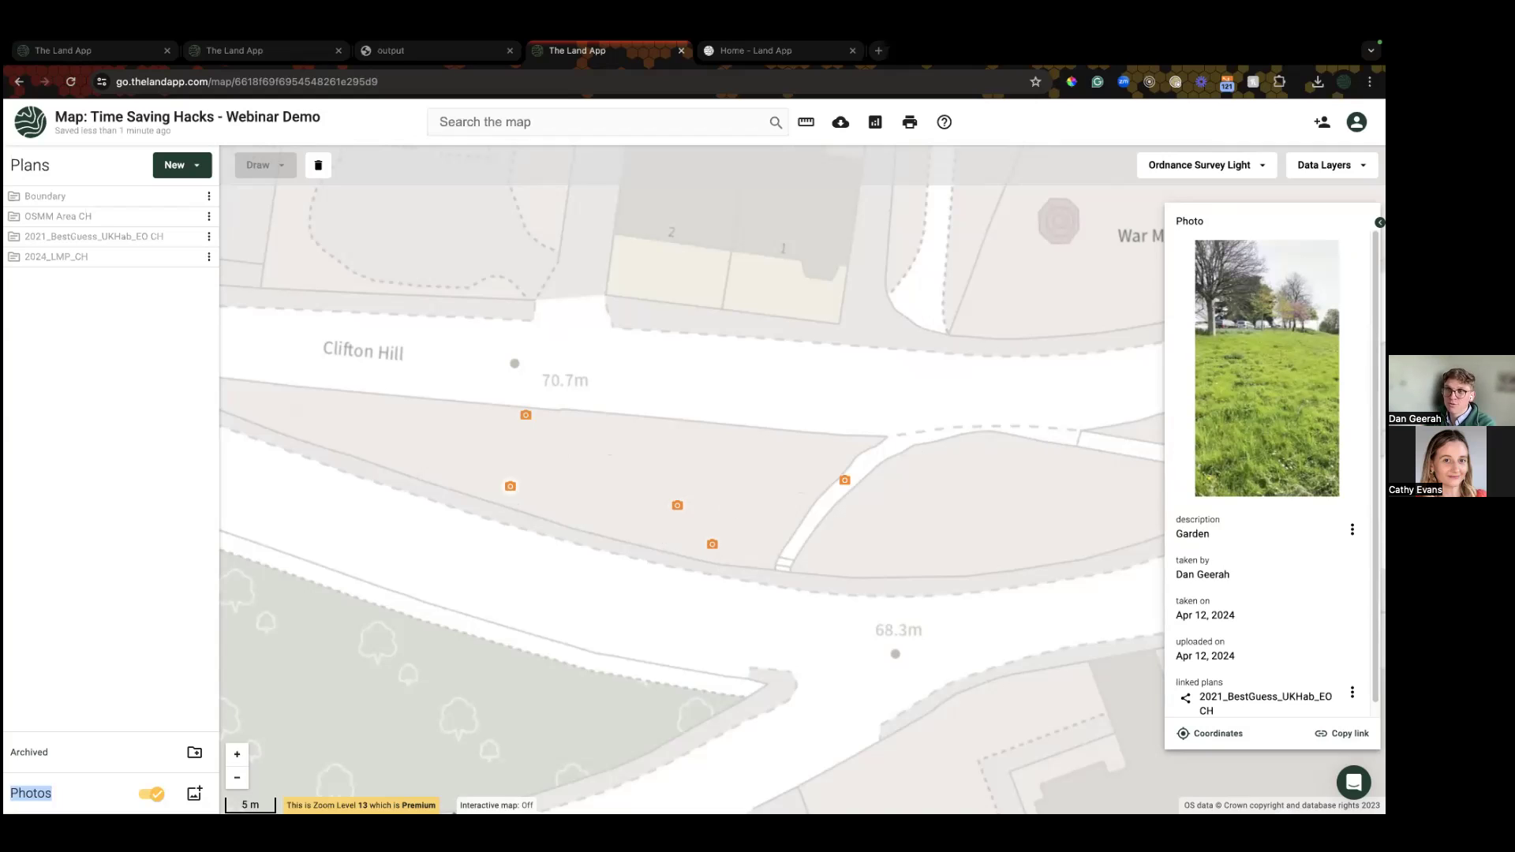
mouse_move(169, 239)
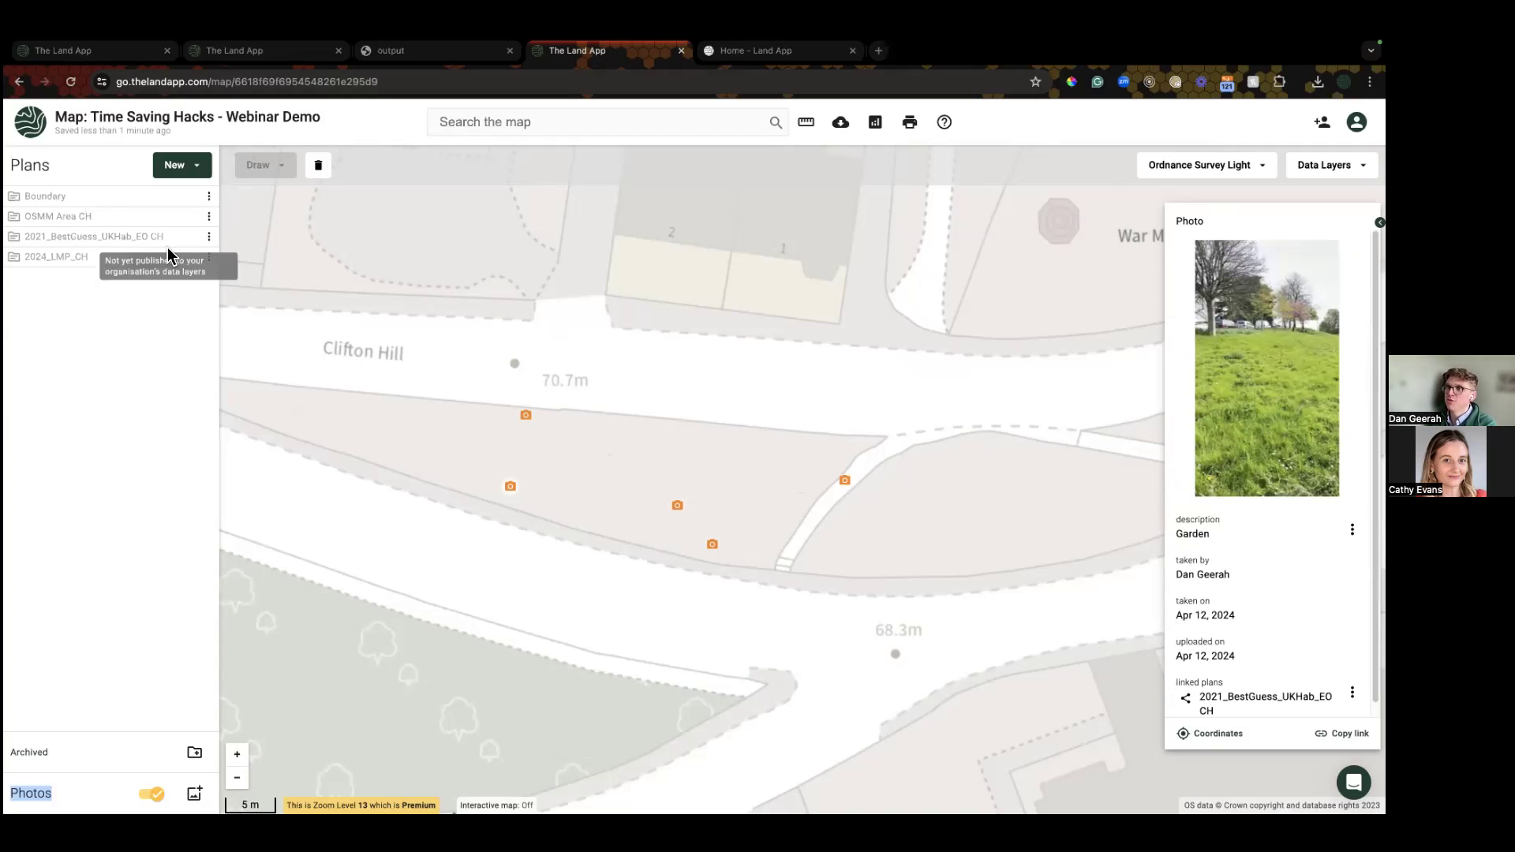
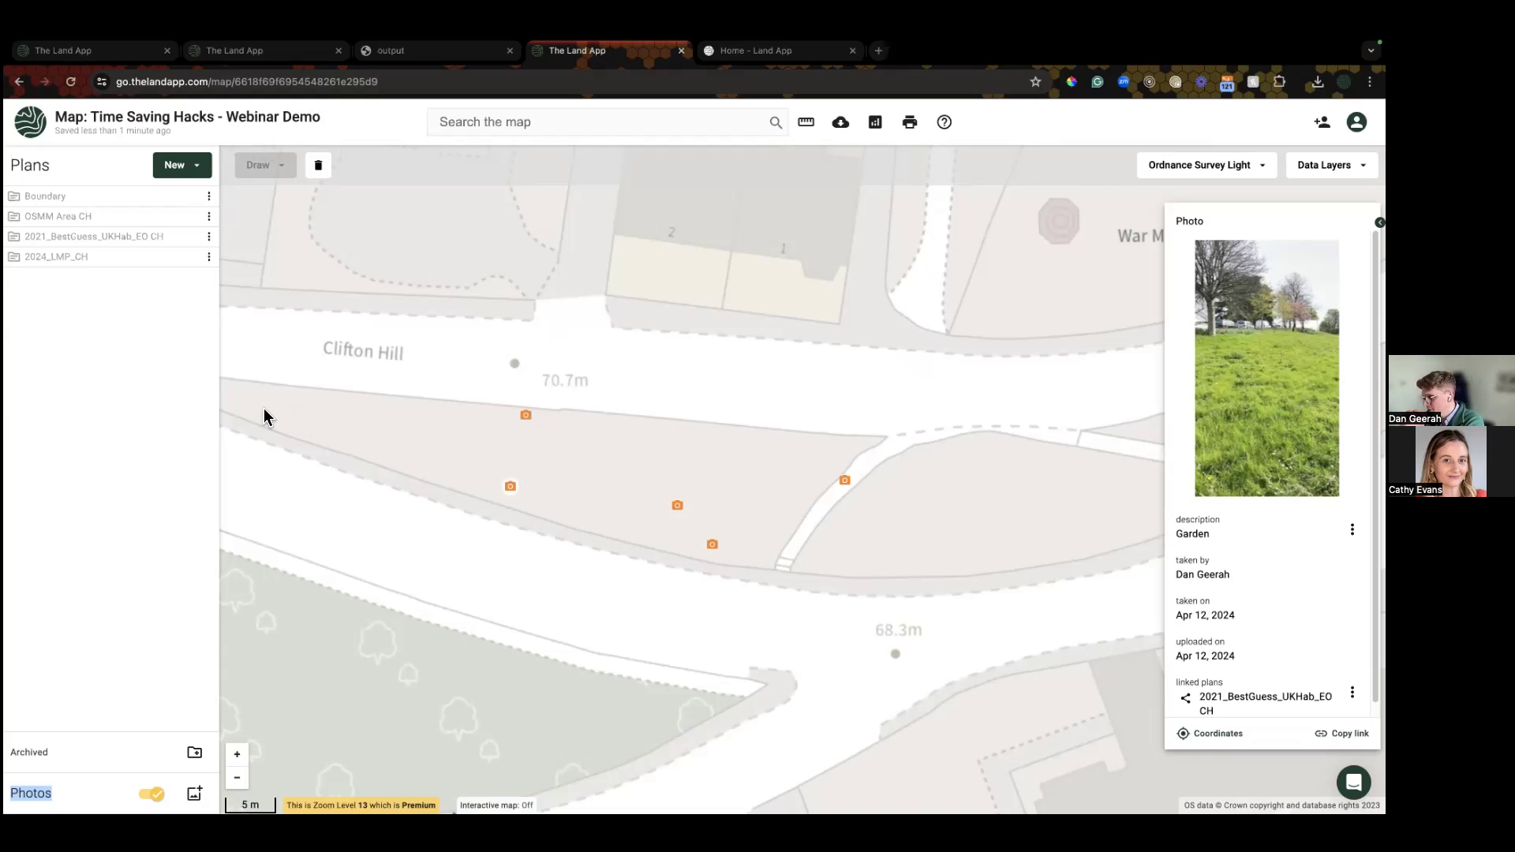
Step: Open the Cowslip photo's details and bring up its linked-plans options menu
left_click(510, 485)
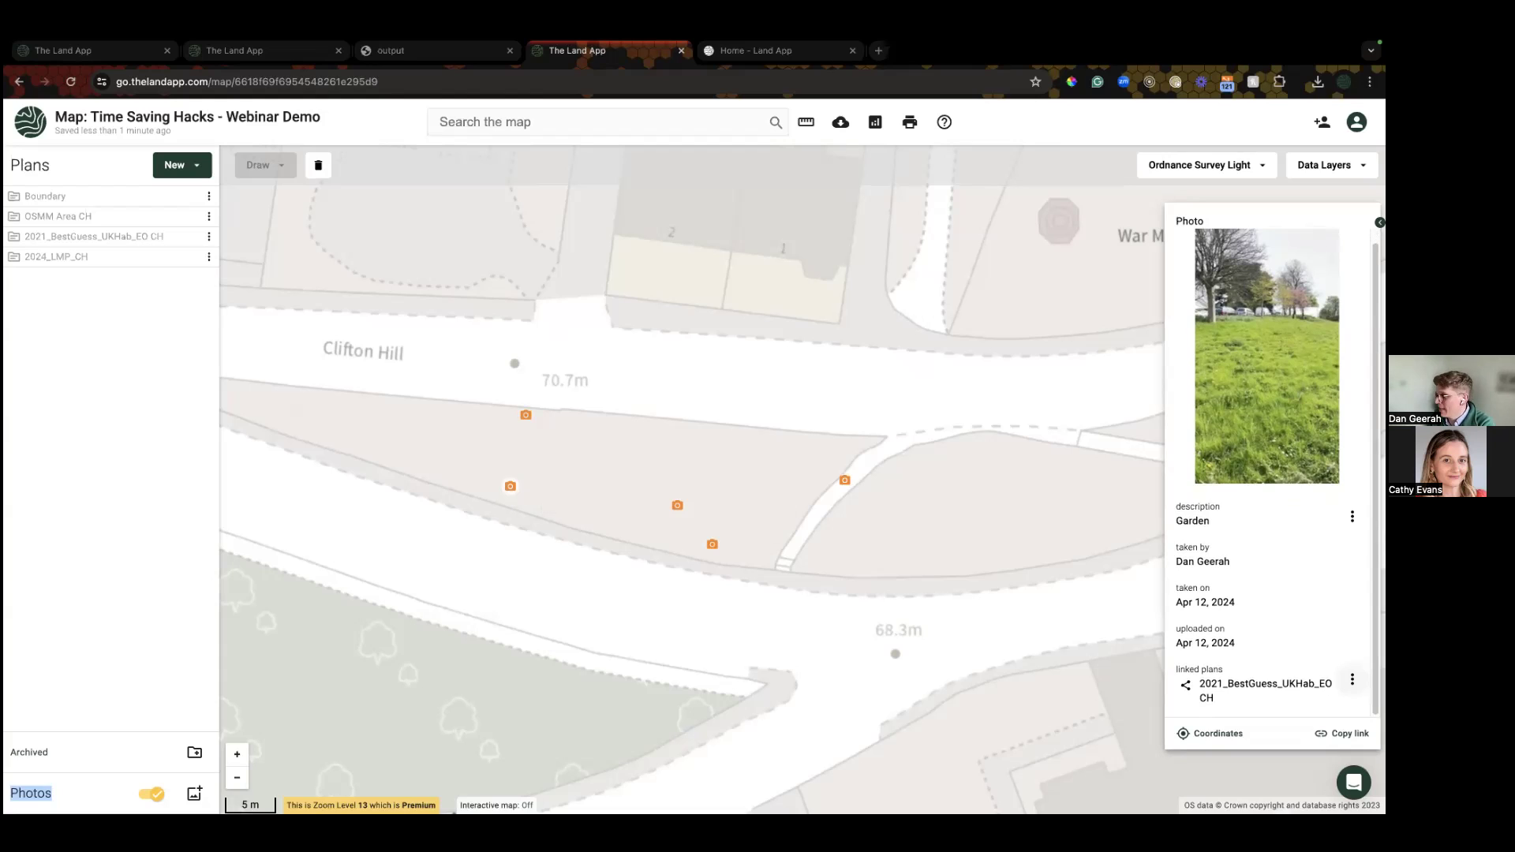
left_click(678, 508)
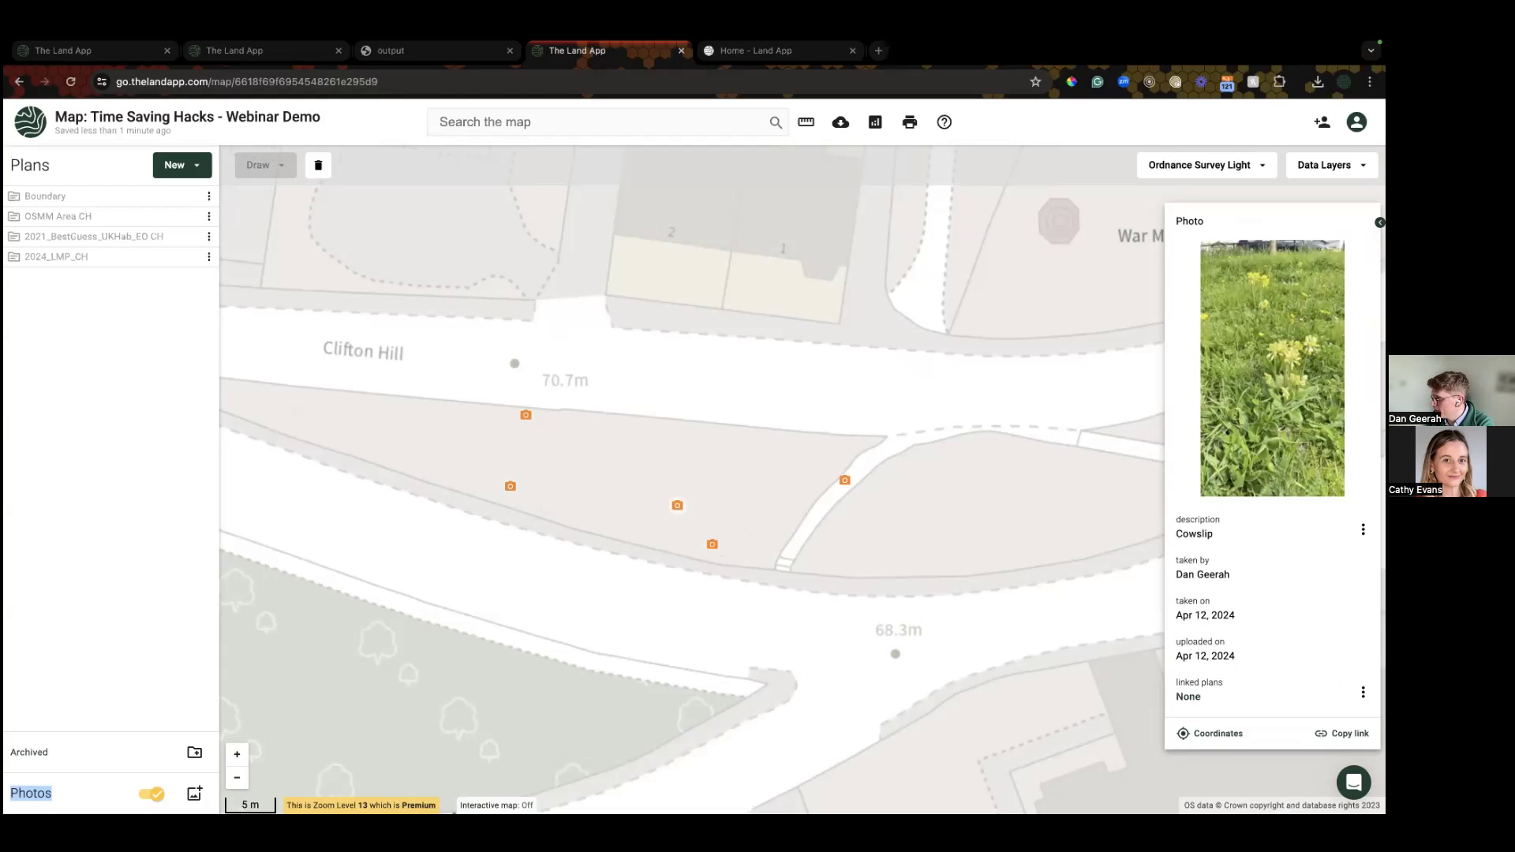
left_click(1362, 692)
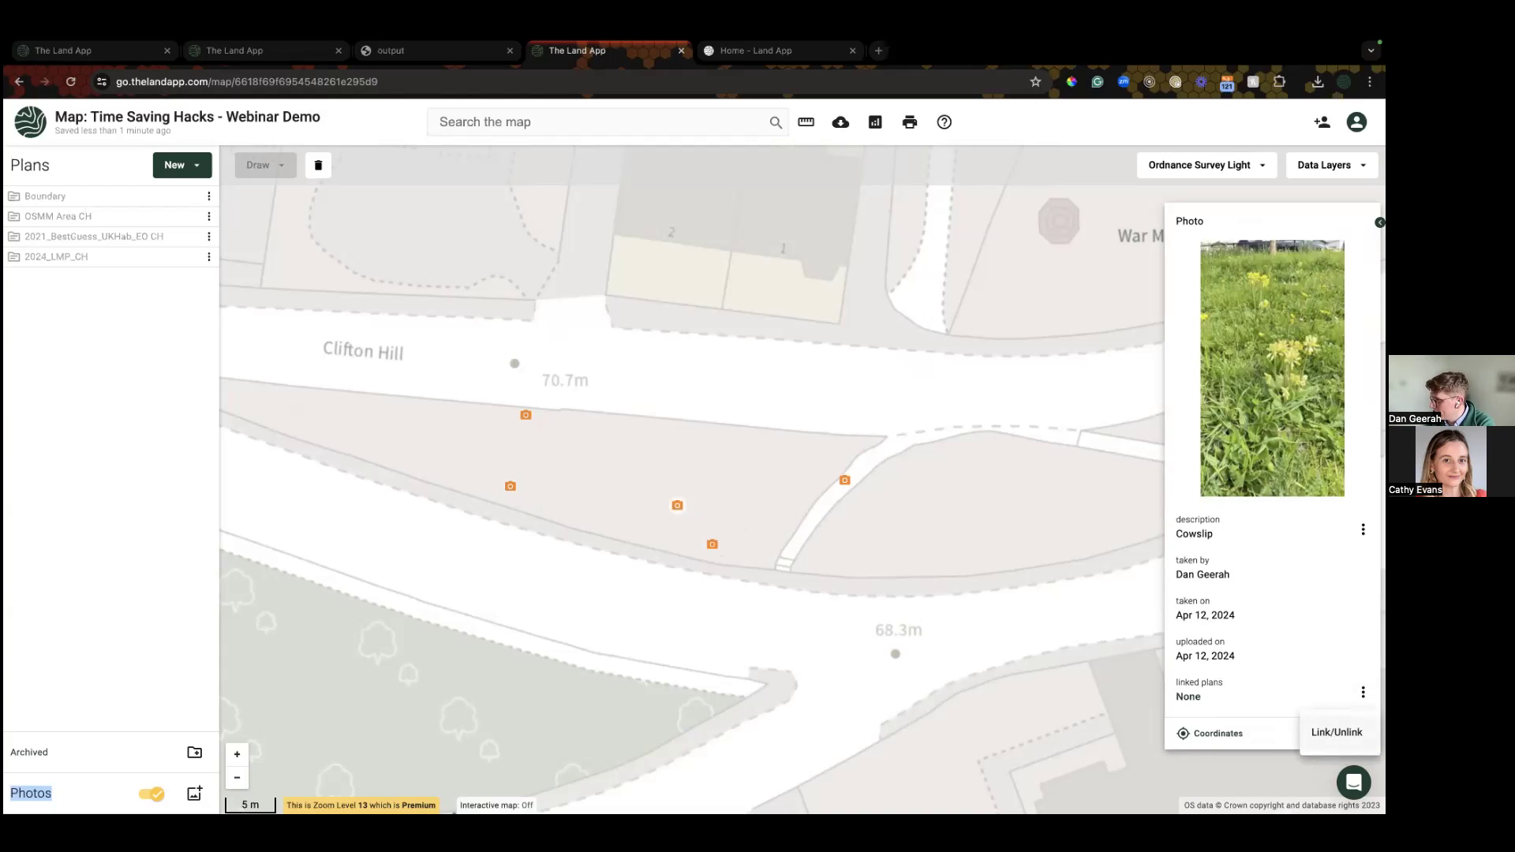
Step: Link the Cowslip photo to 2021_BestGuess_UKHab_EO CH and 2024_LMP_CH, then hide the Photos layer
left_click(1336, 732)
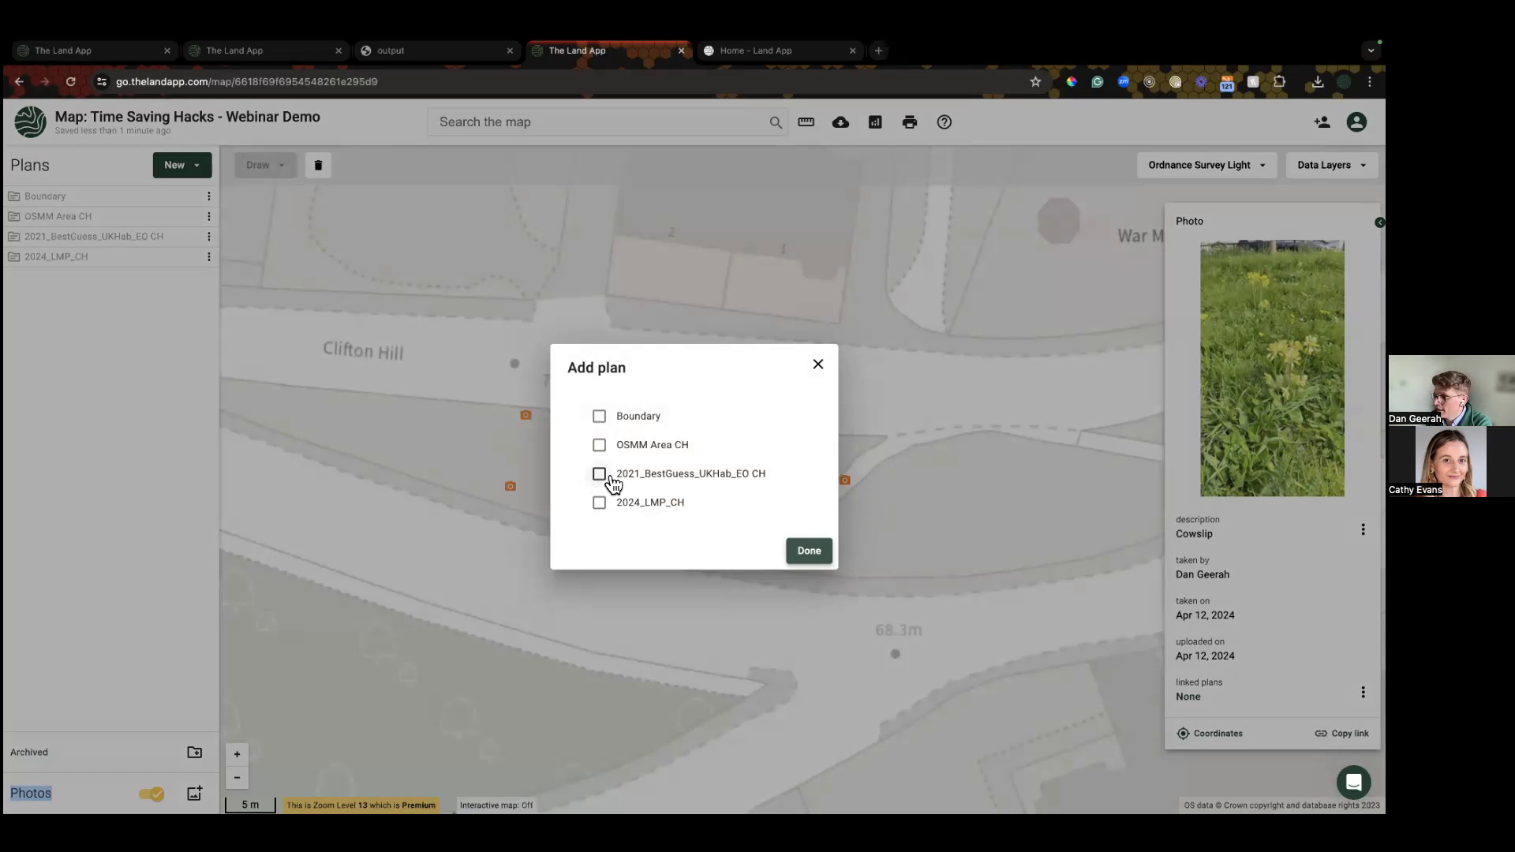
left_click(600, 474)
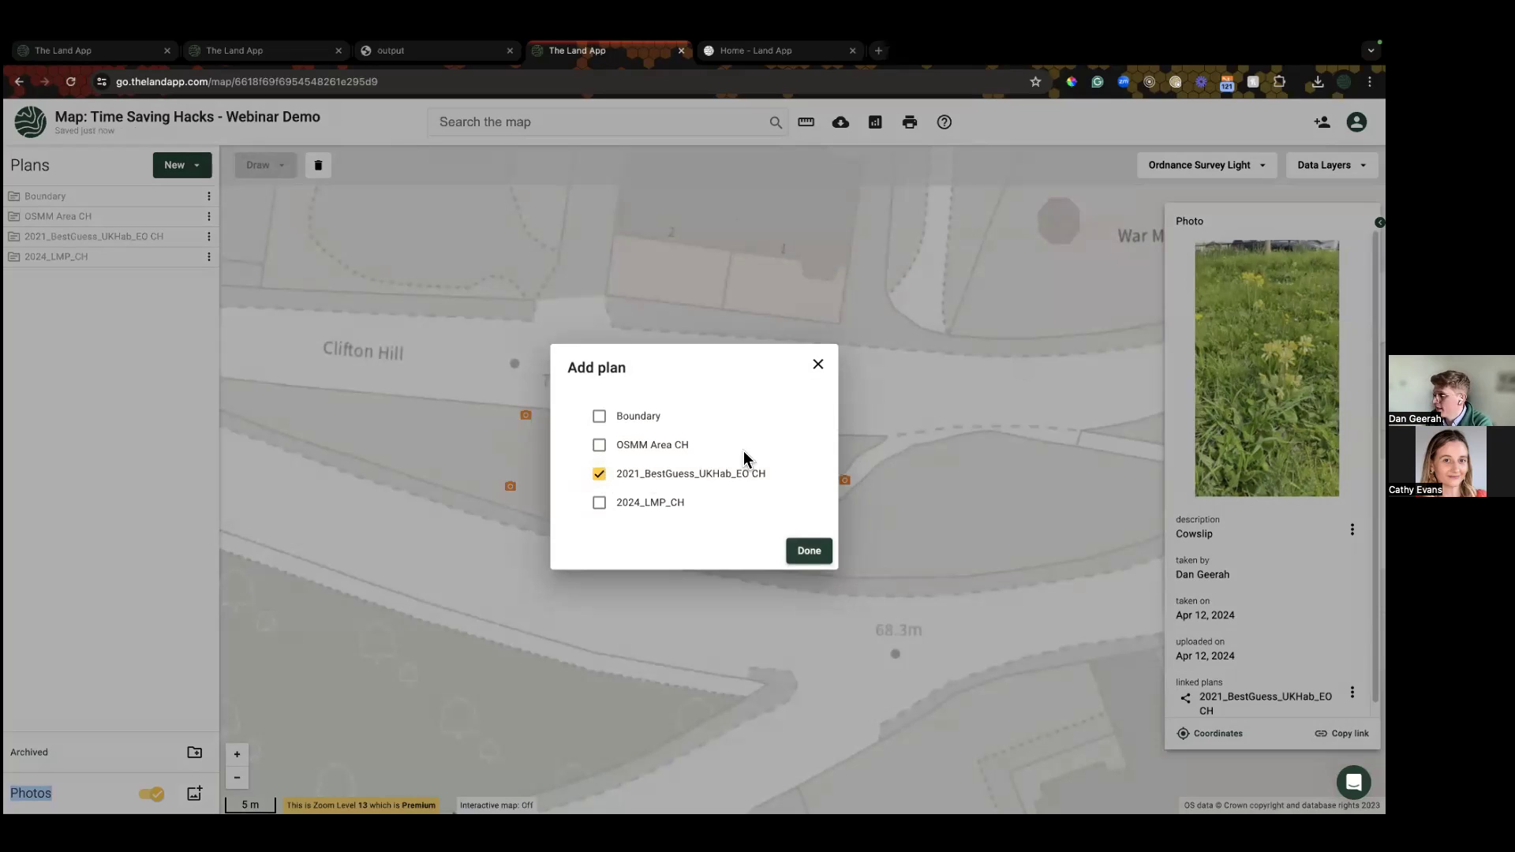
left_click(600, 504)
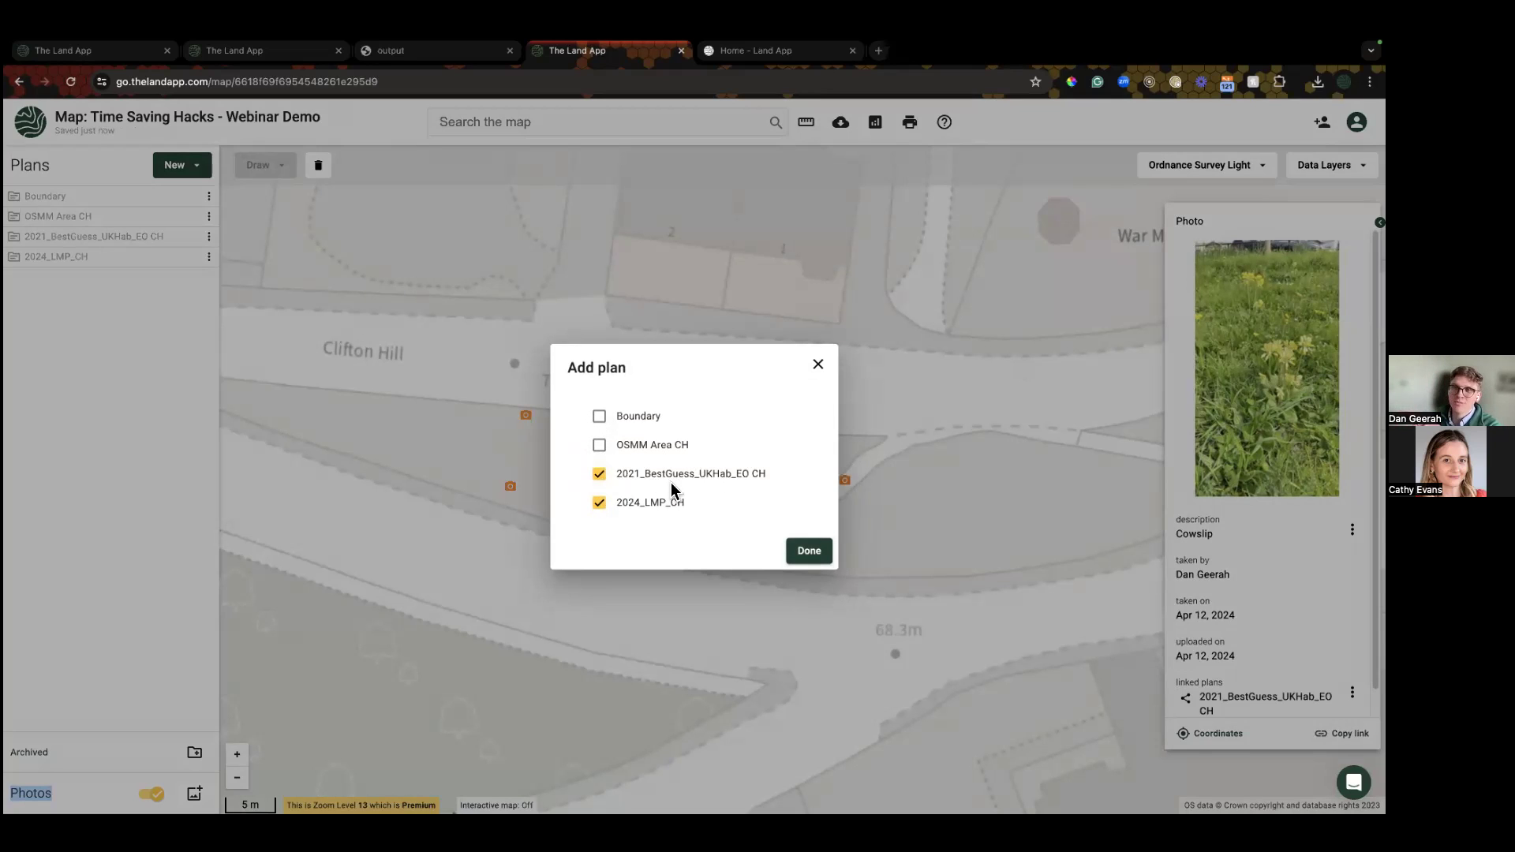
left_click(813, 552)
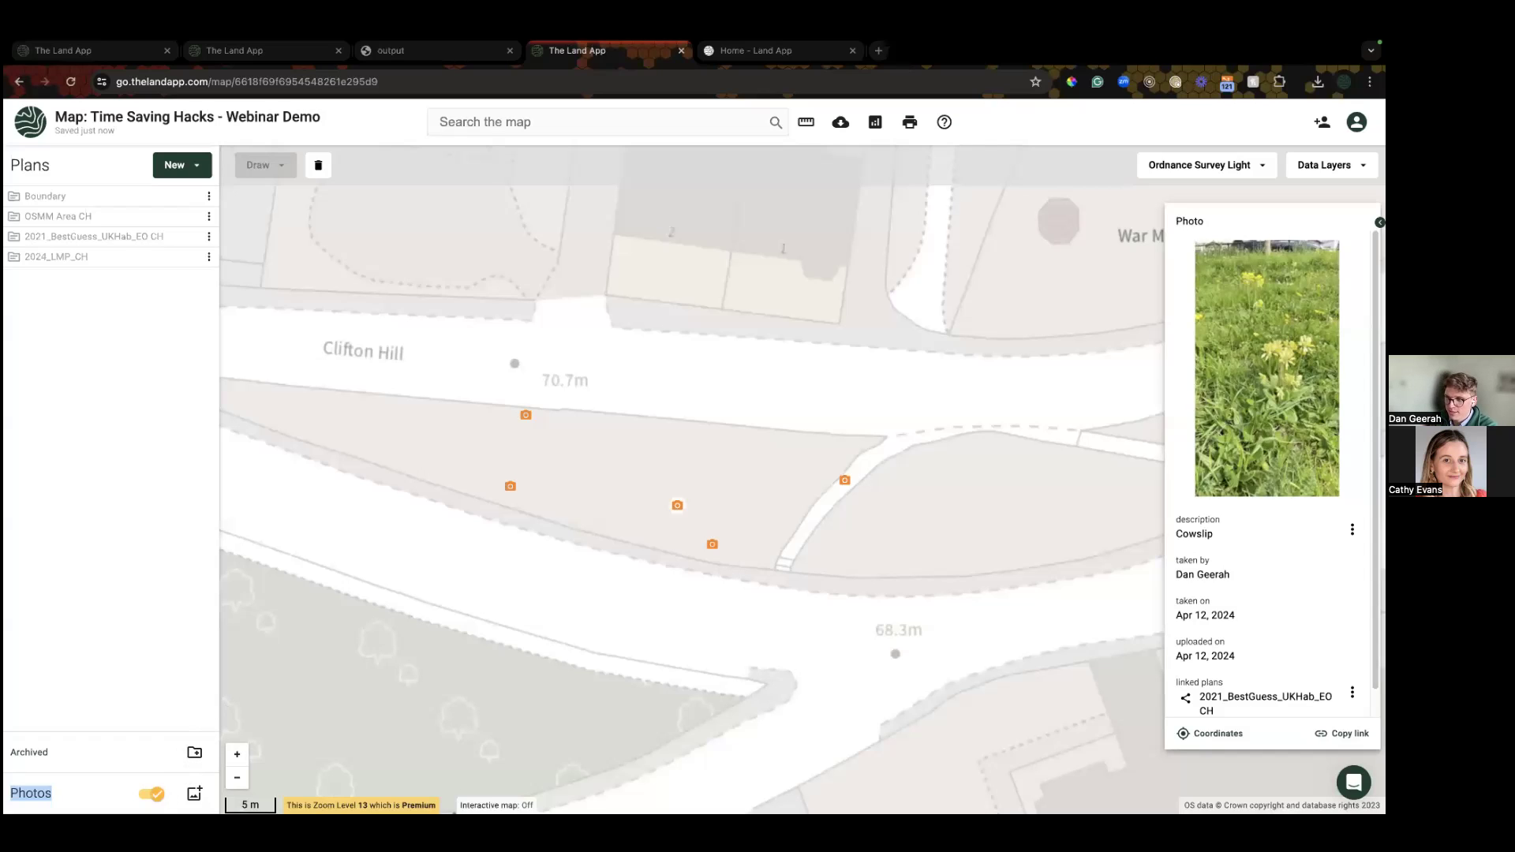
left_click(151, 793)
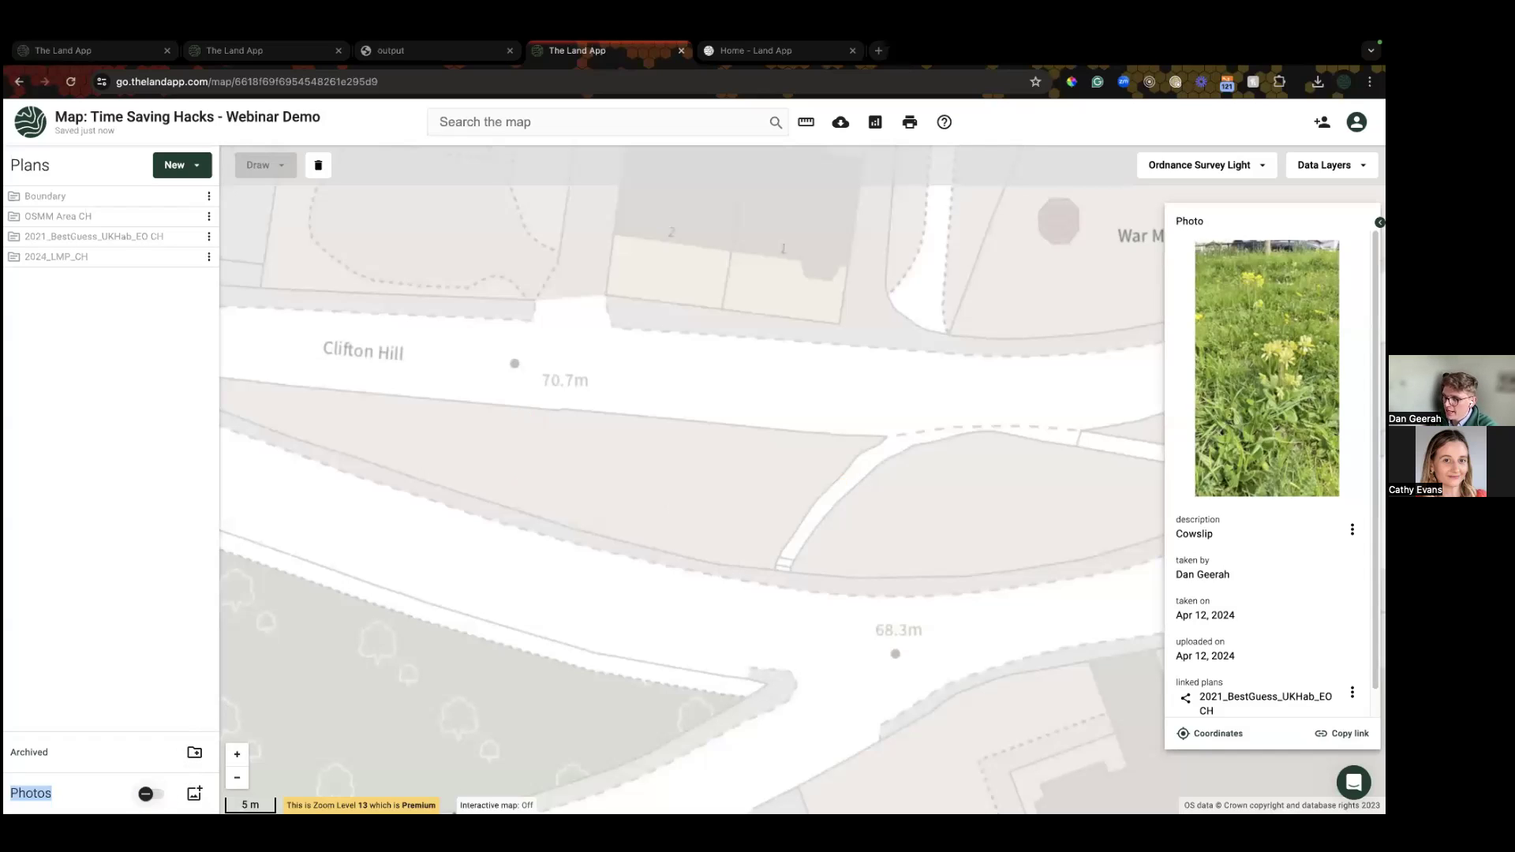
Step: Show the 2024_LMP_CH plan and view the Cowslip photo within it
left_click(189, 237)
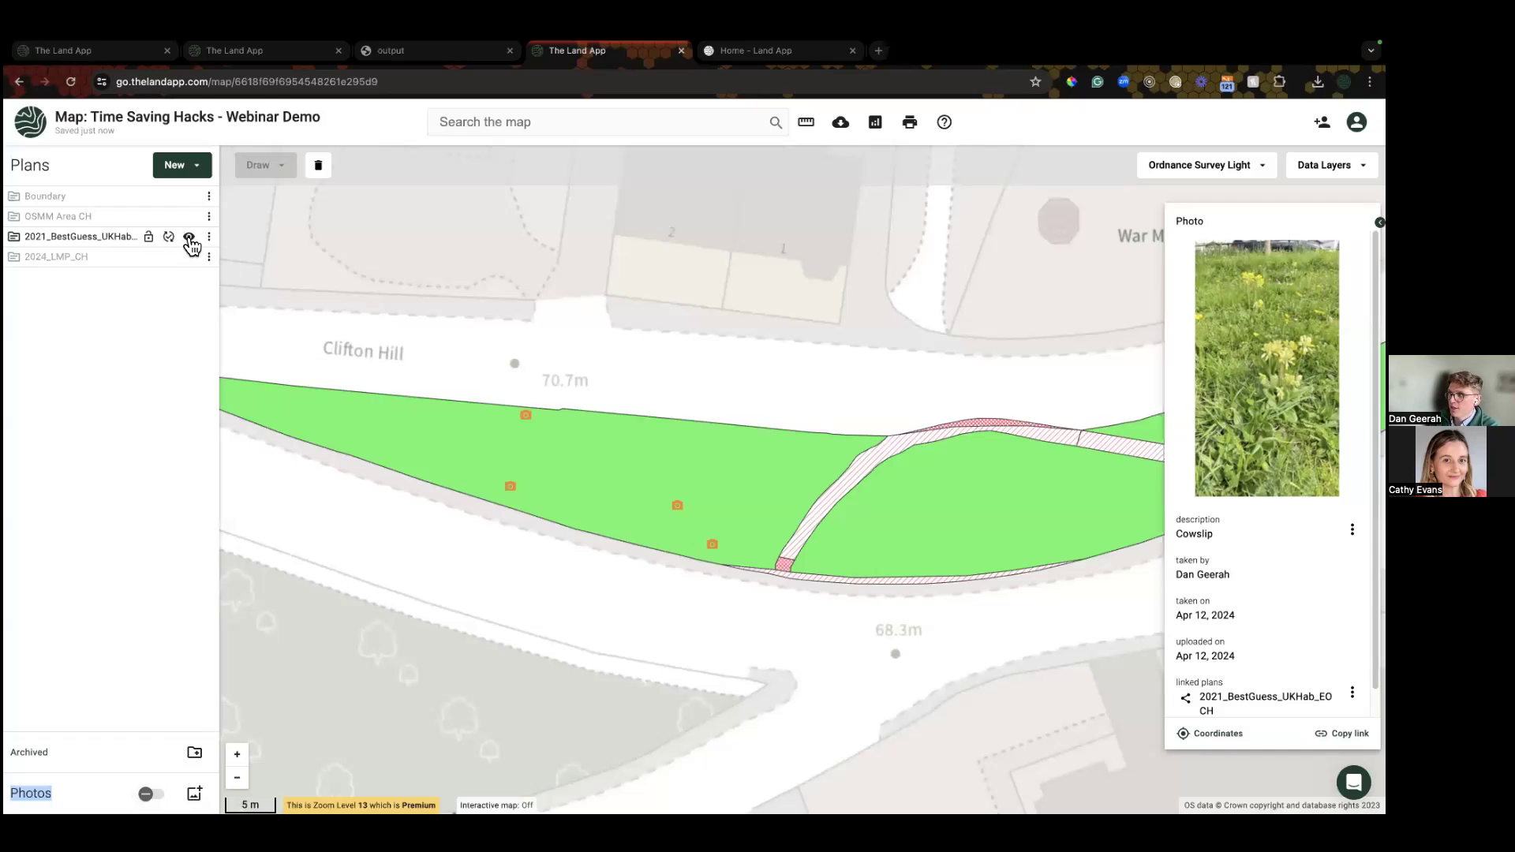
left_click(189, 238)
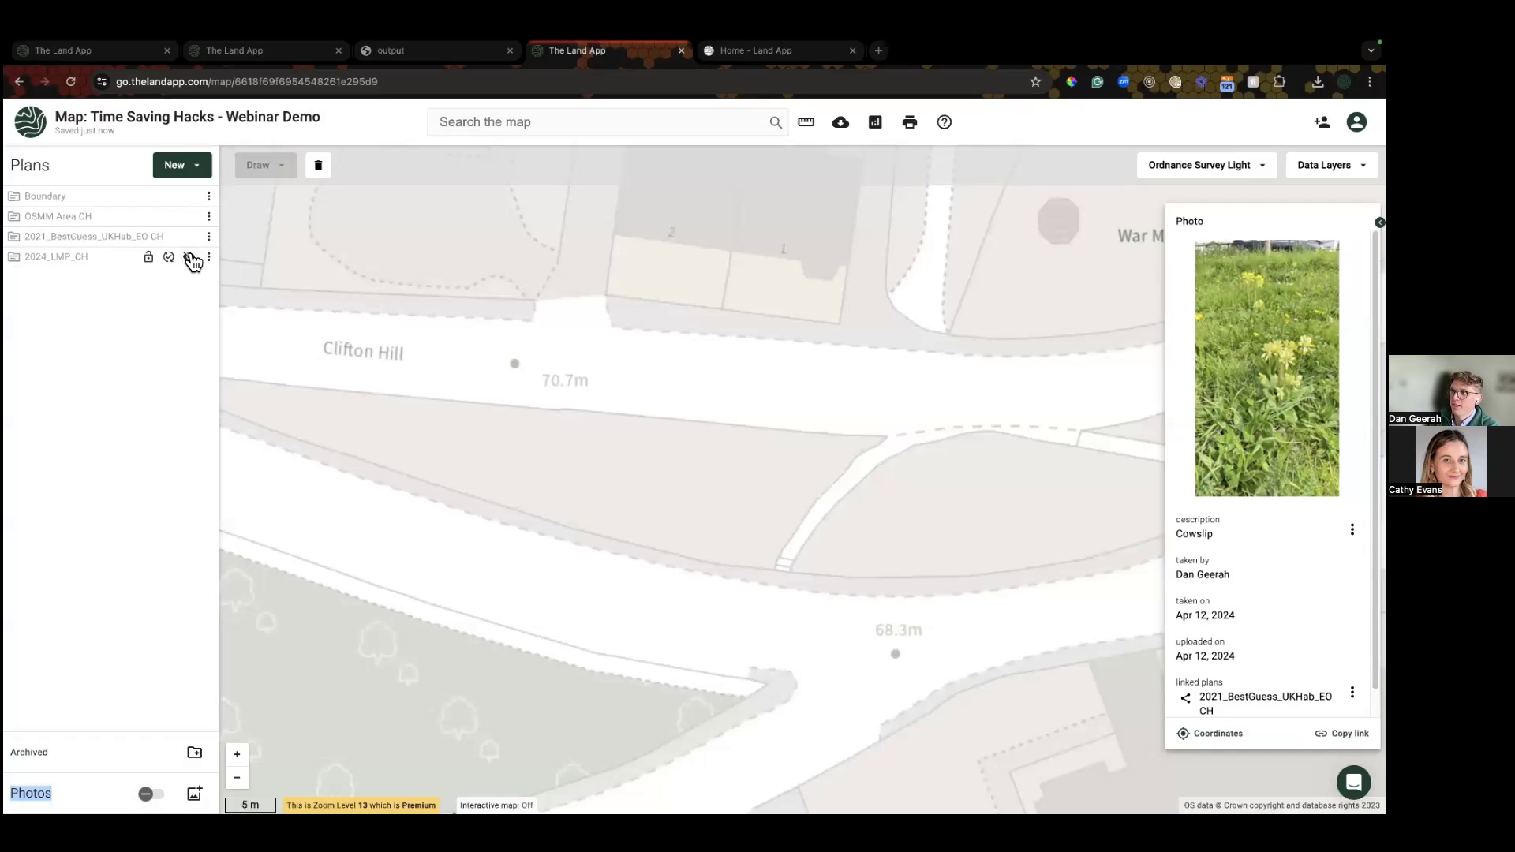
left_click(192, 257)
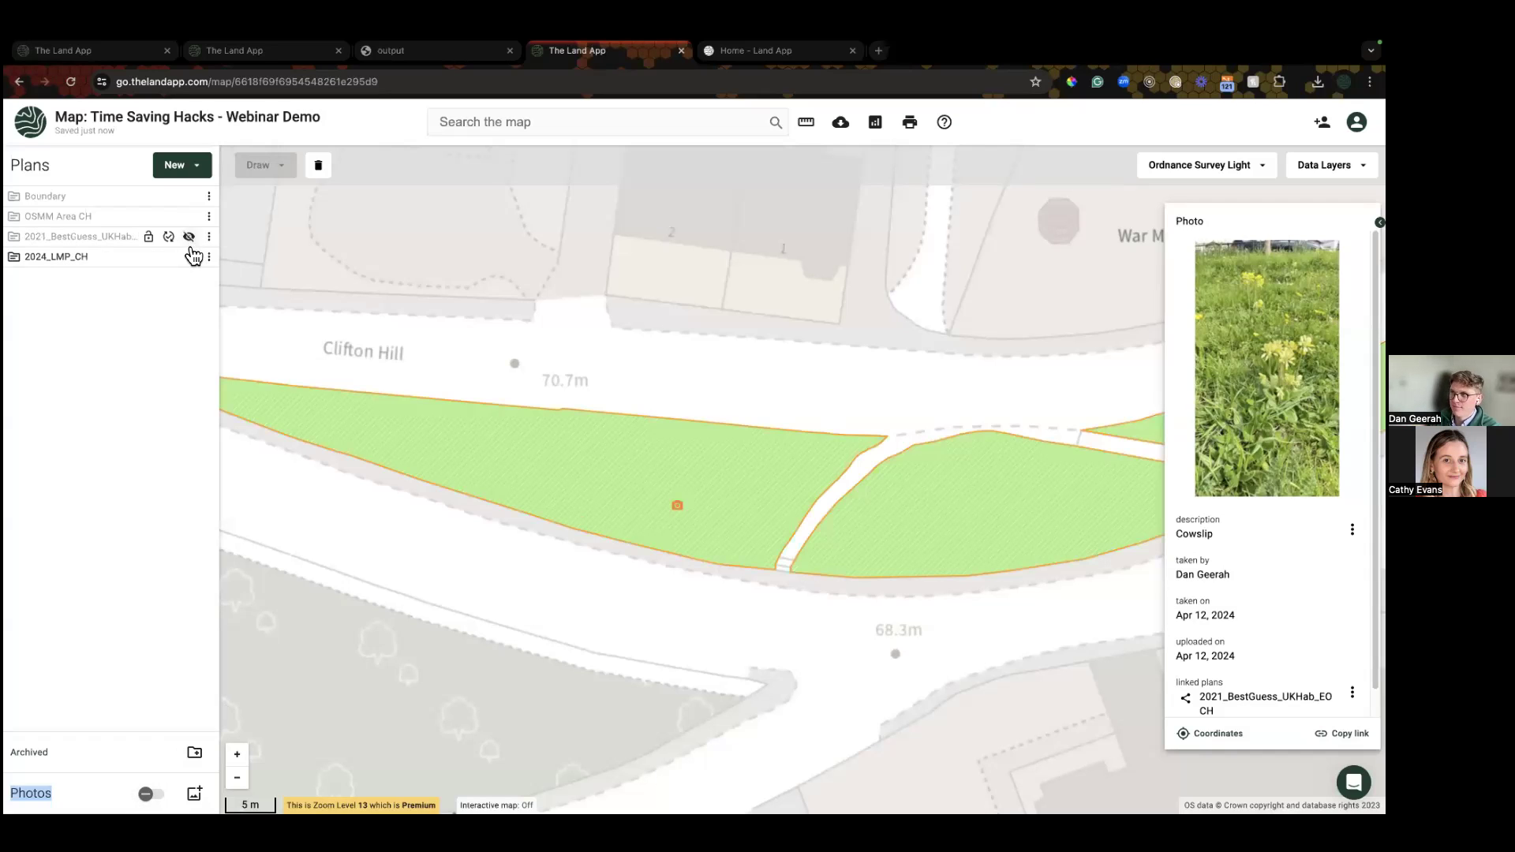
left_click(679, 513)
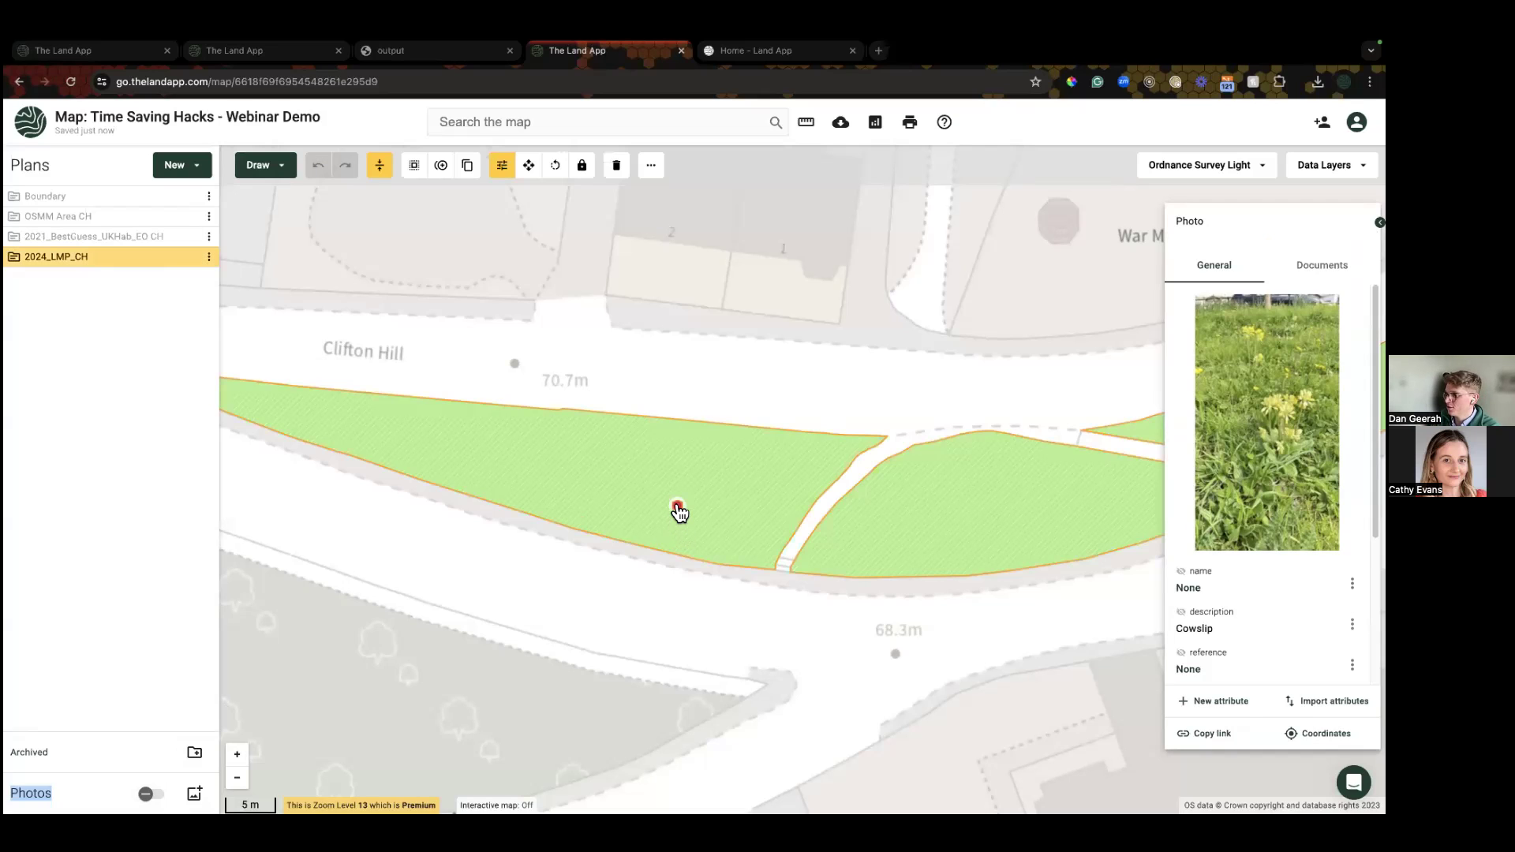
scroll(1215, 473, "down", 3)
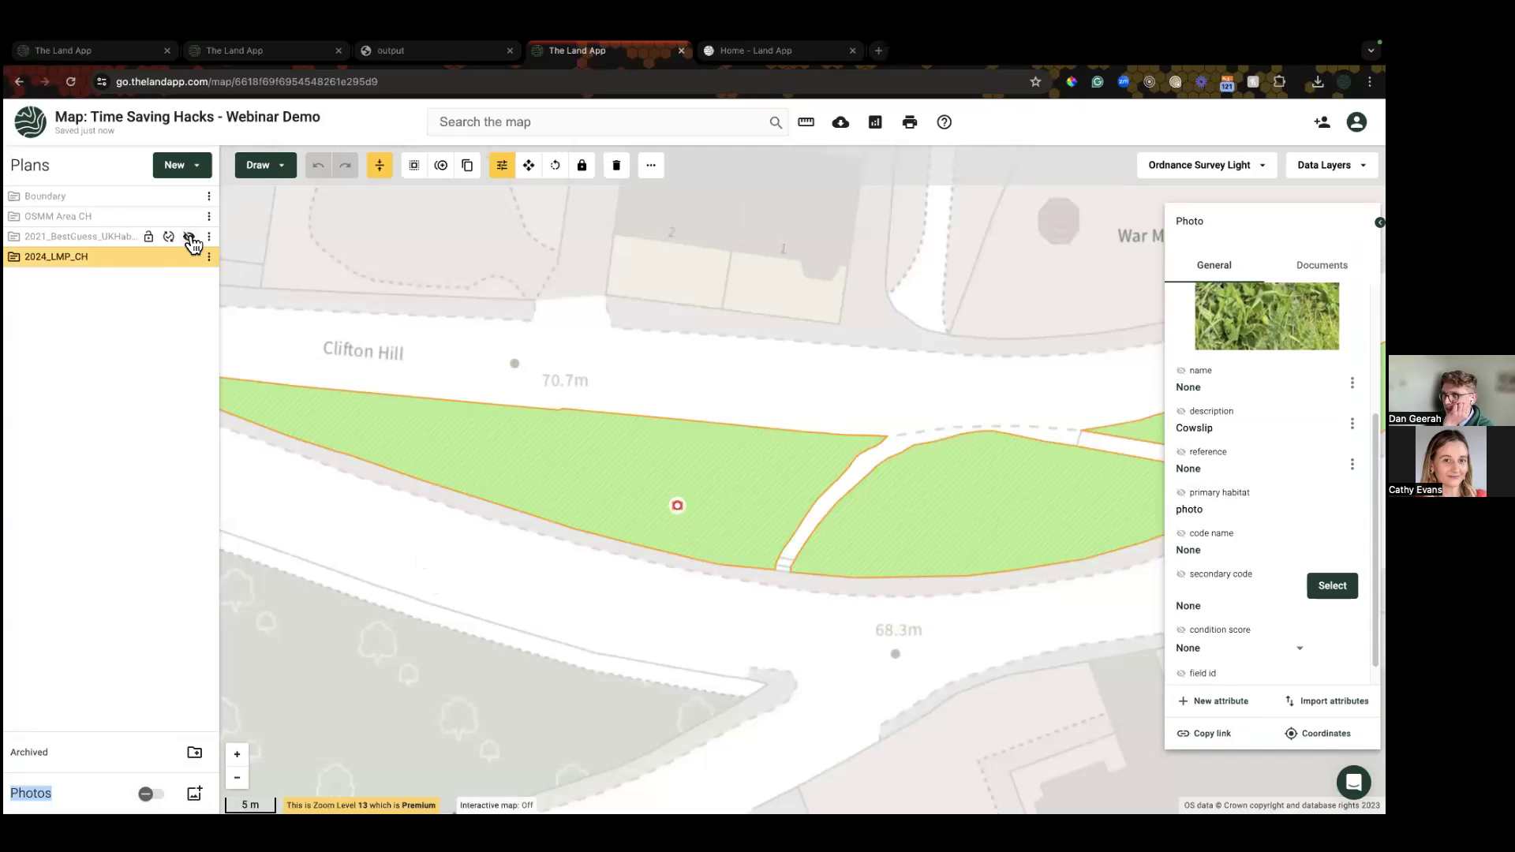
Step: Show the 2021_BestGuess_UKHab_EO CH plan and inspect its grassland polygon and Cowslip photo
left_click(190, 238)
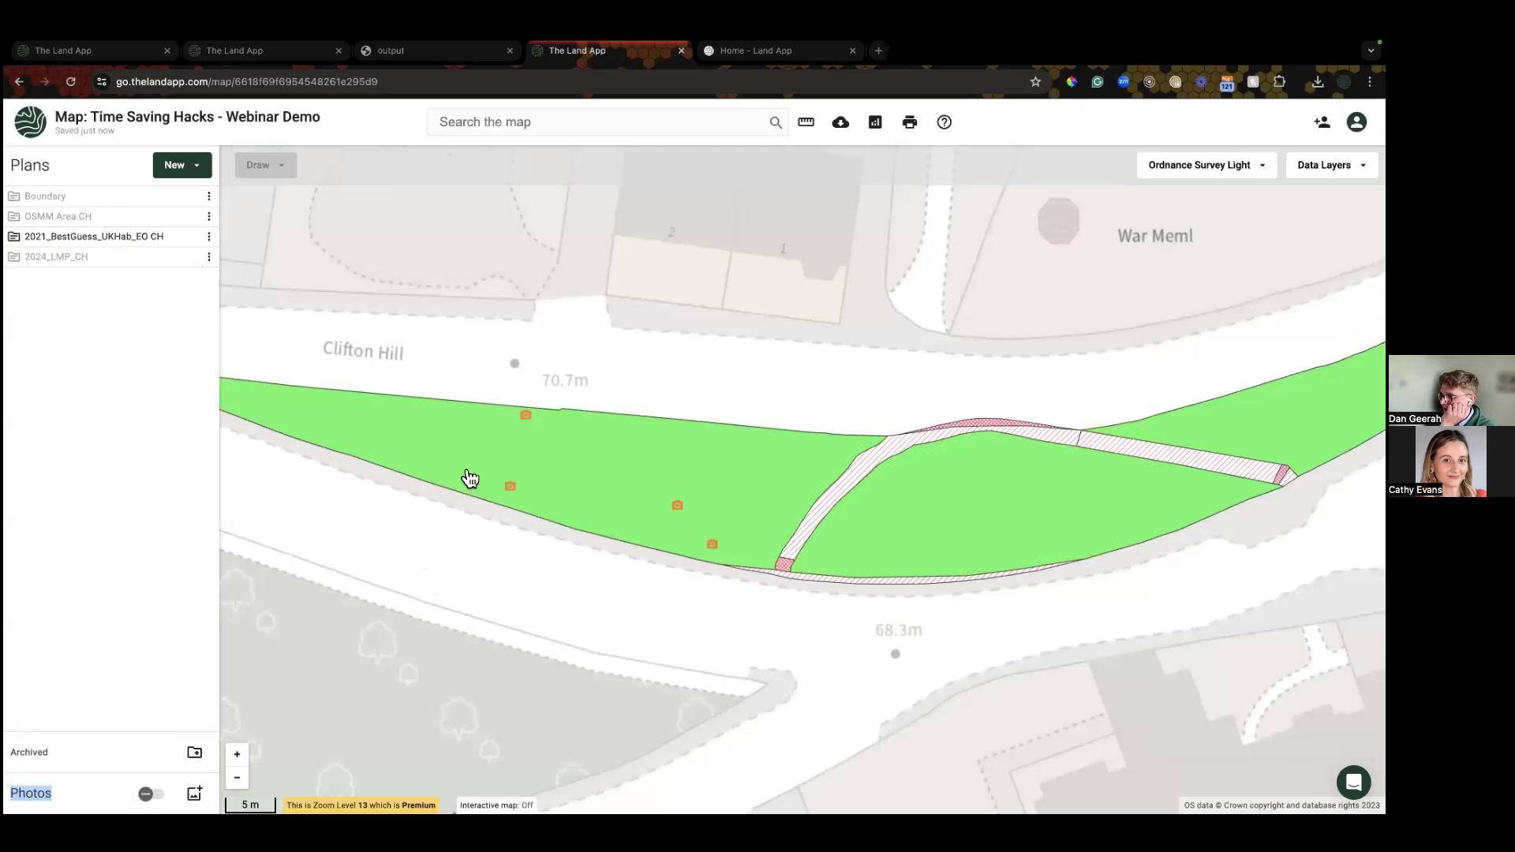
left_click(531, 422)
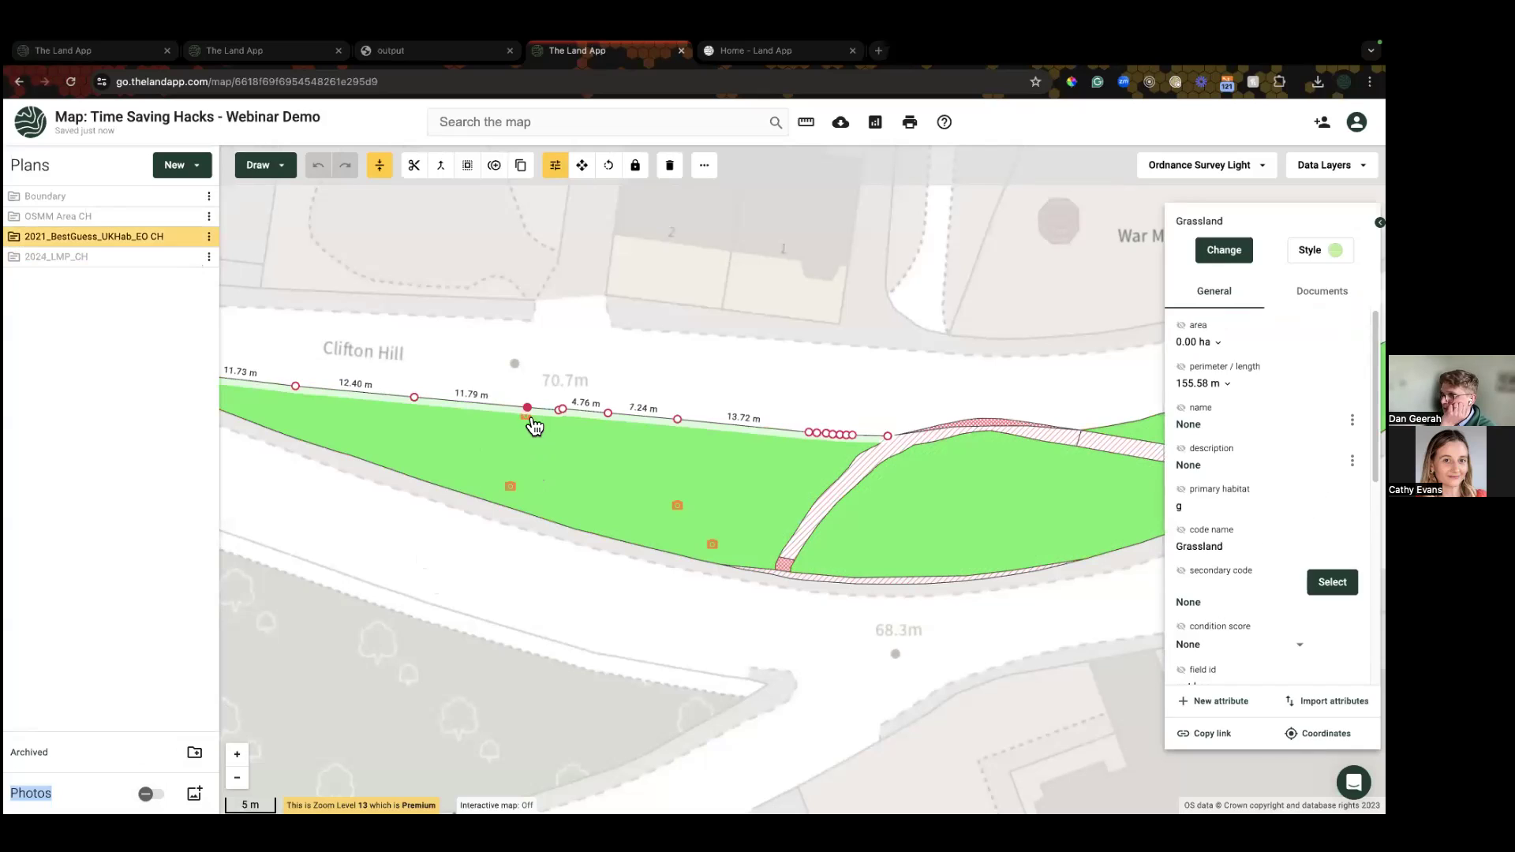
left_click(677, 506)
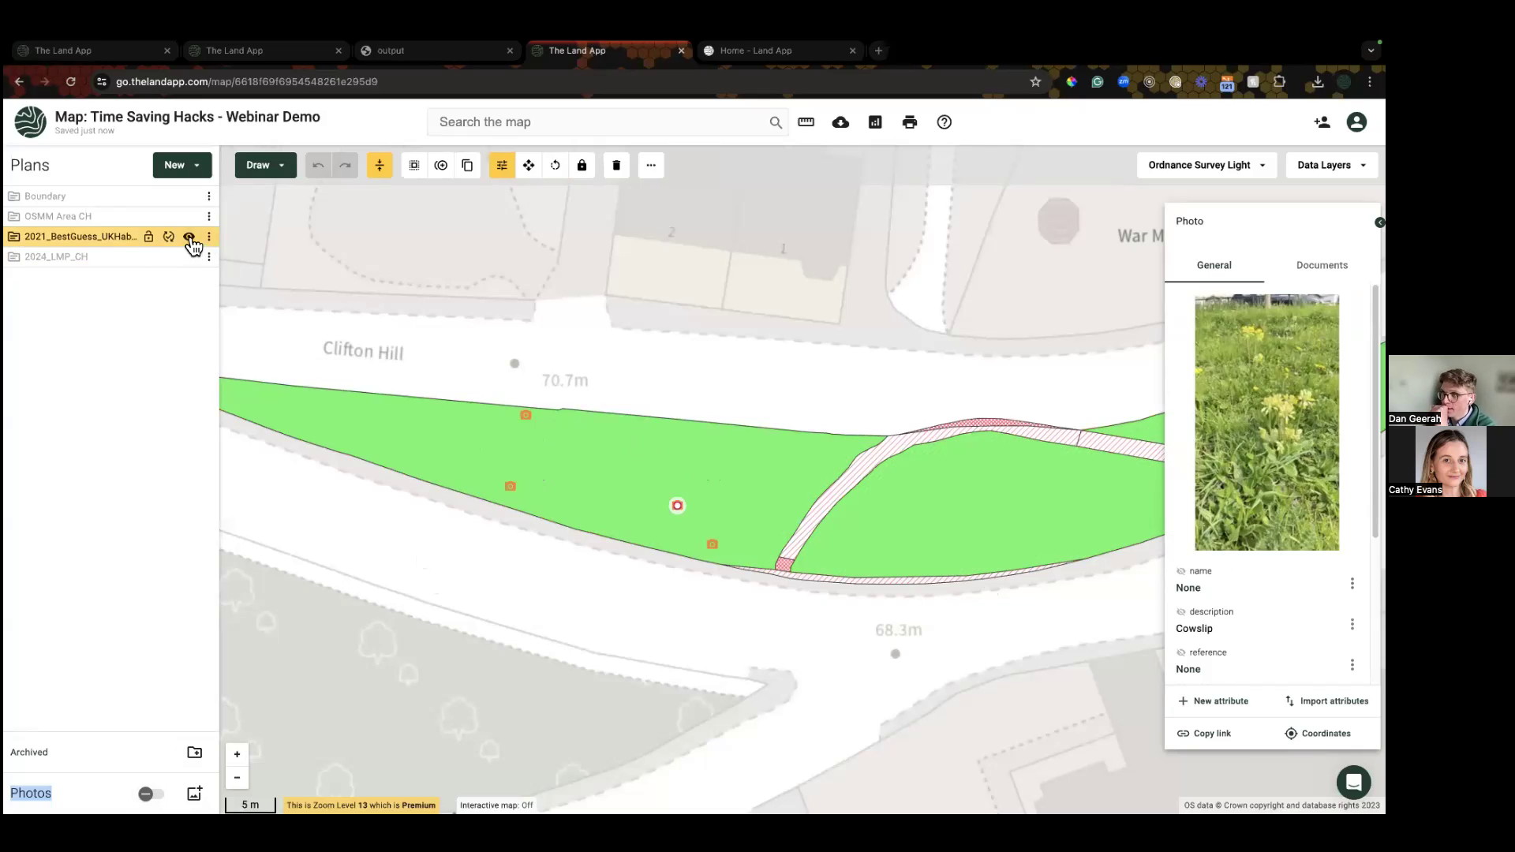
left_click(190, 238)
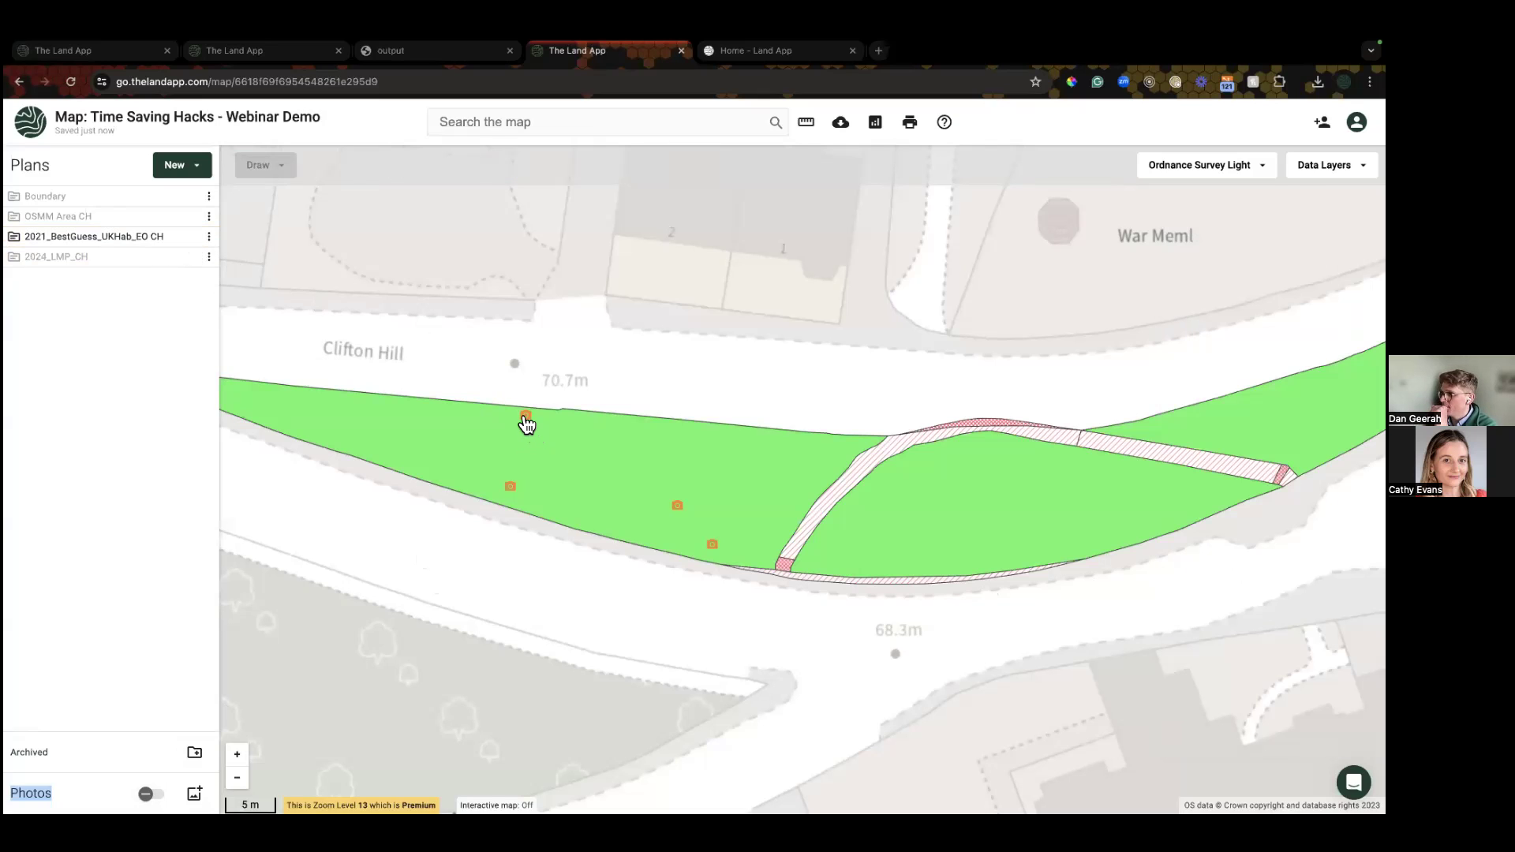
Step: Rename the Cowslip photo to 'Cowslip picture' with Show on map ticked so it labels the marker
left_click(526, 416)
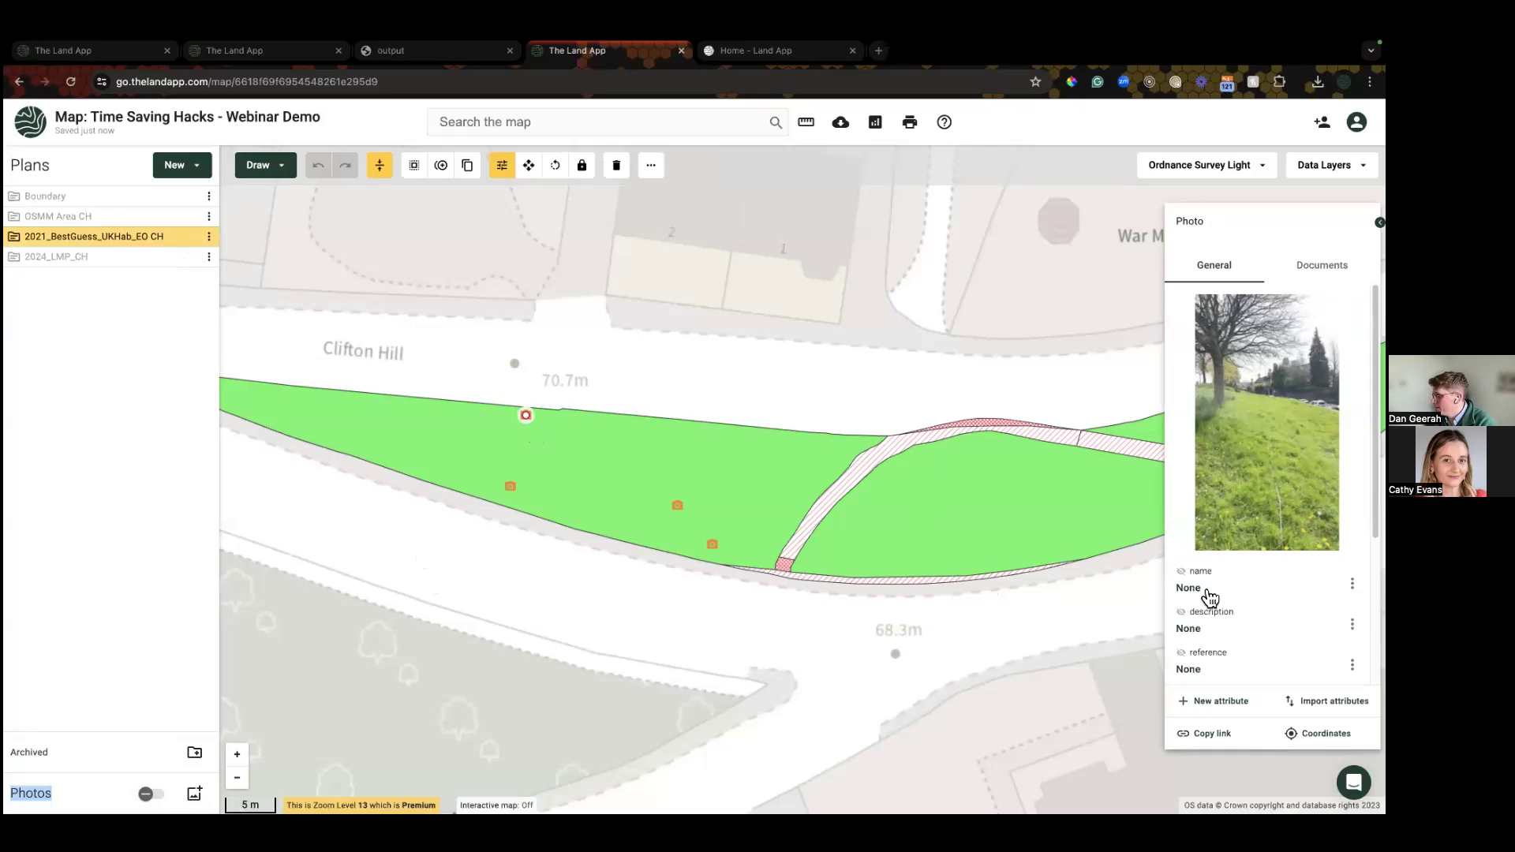
left_click(677, 506)
left_click(1351, 584)
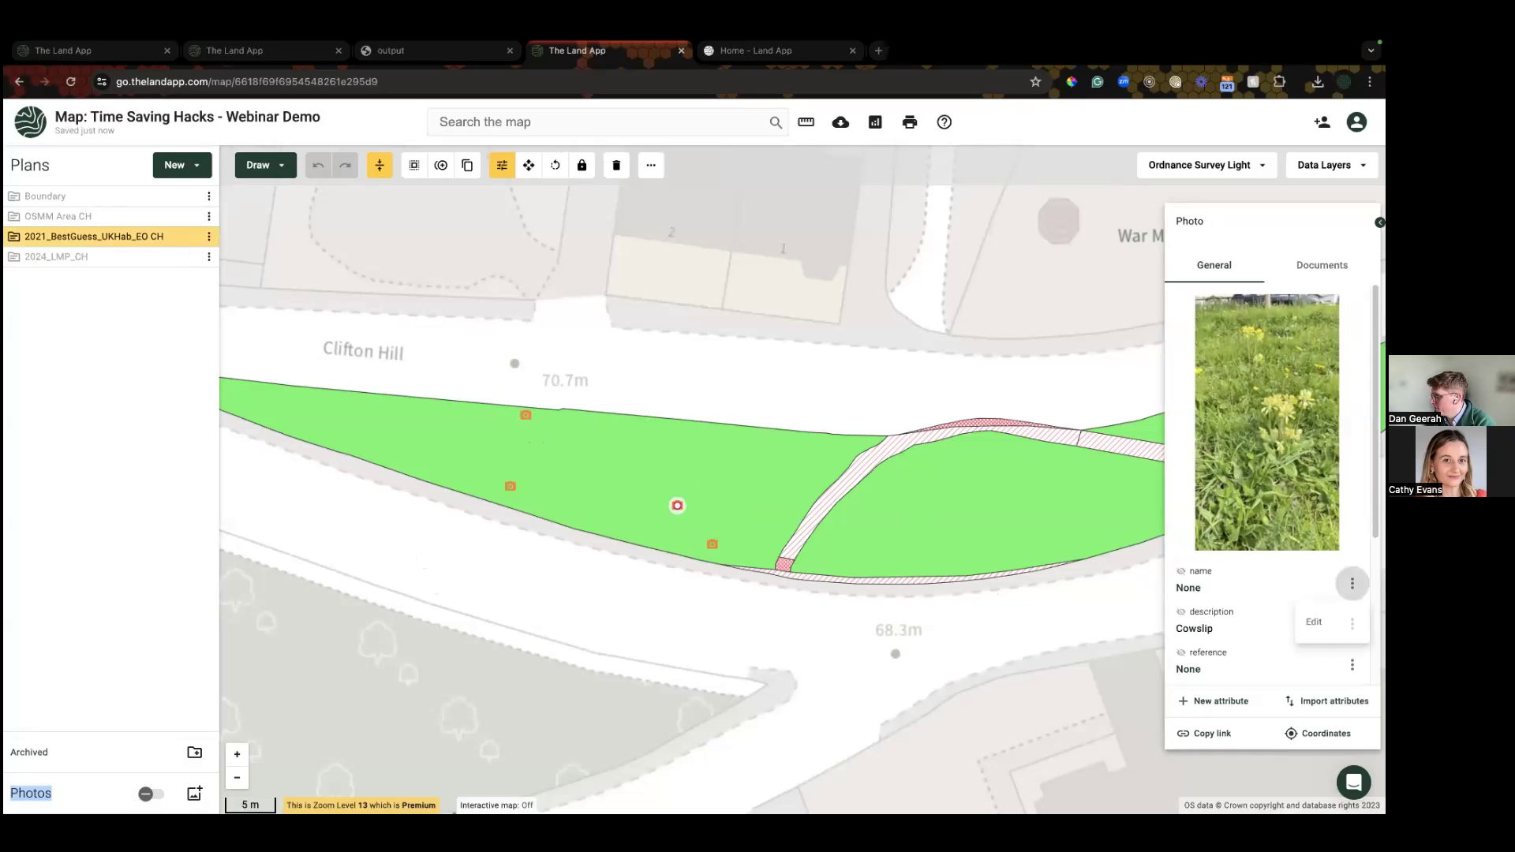
left_click(1305, 624)
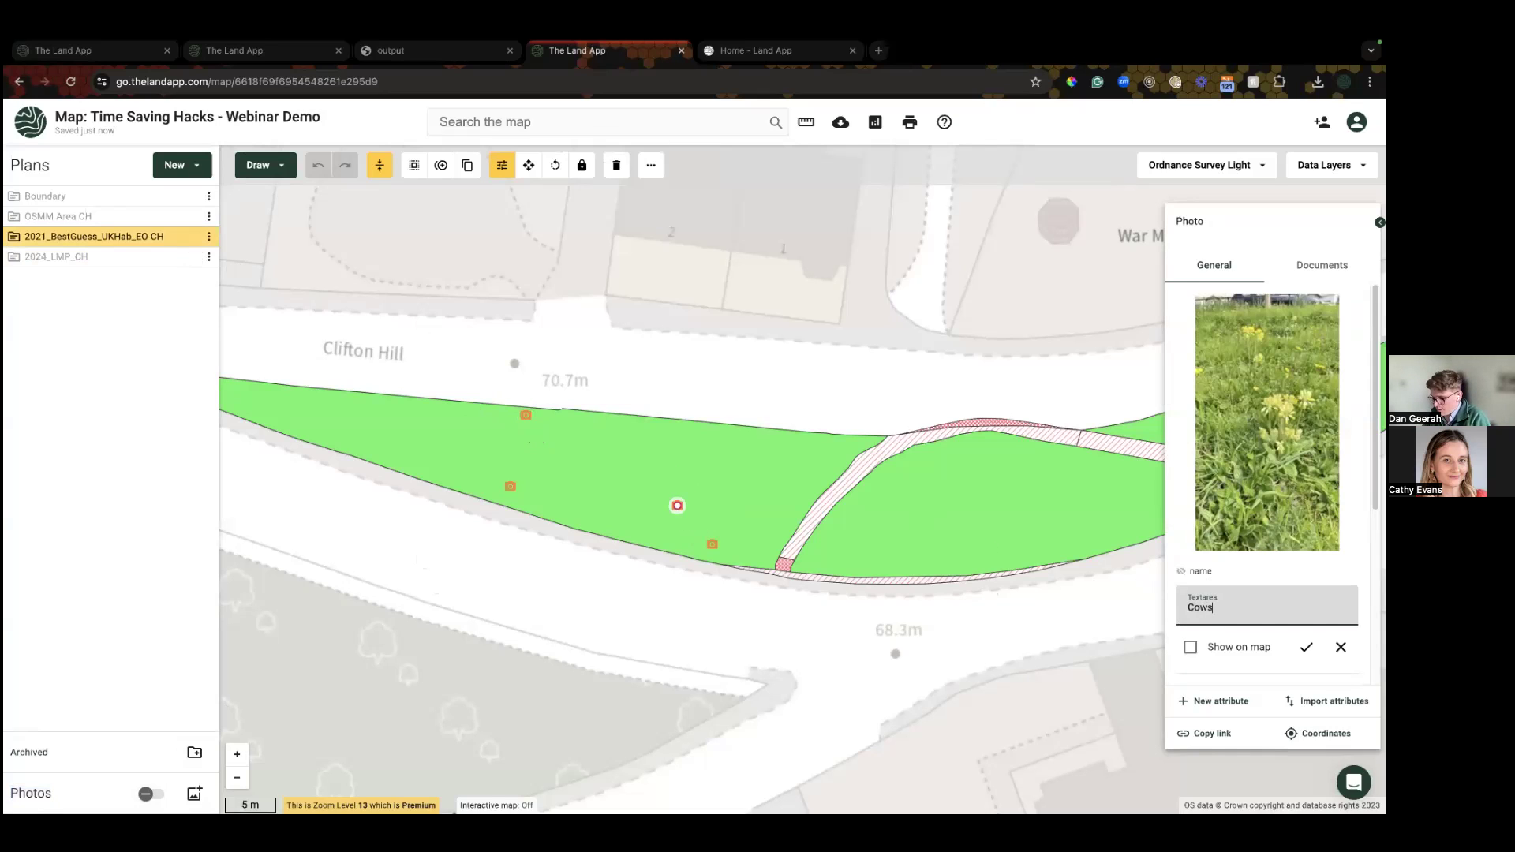
type("Cowslip picture")
left_click(1190, 647)
left_click(1306, 647)
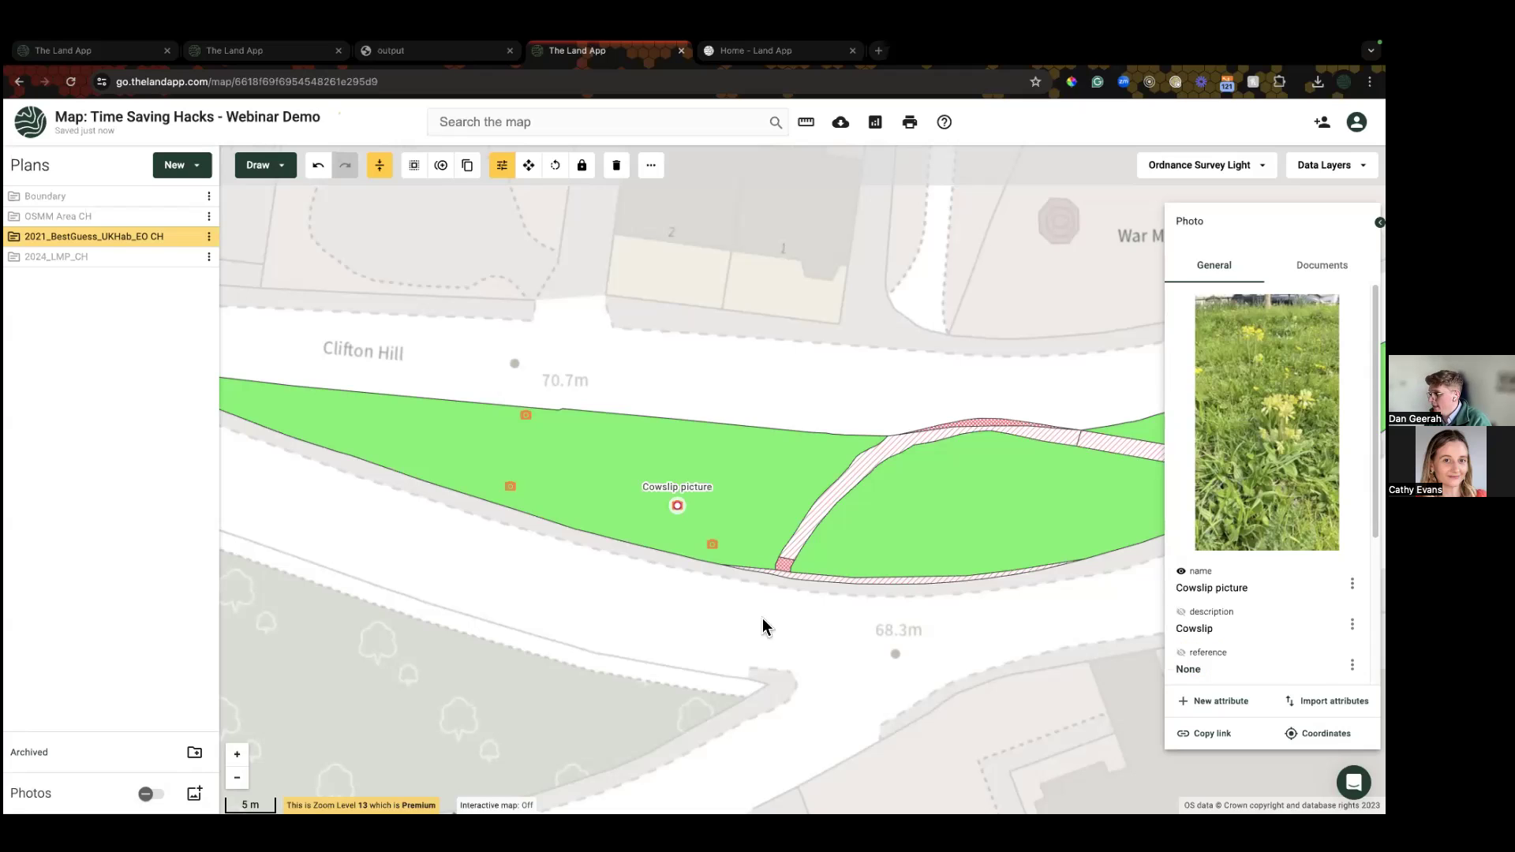
left_click(753, 631)
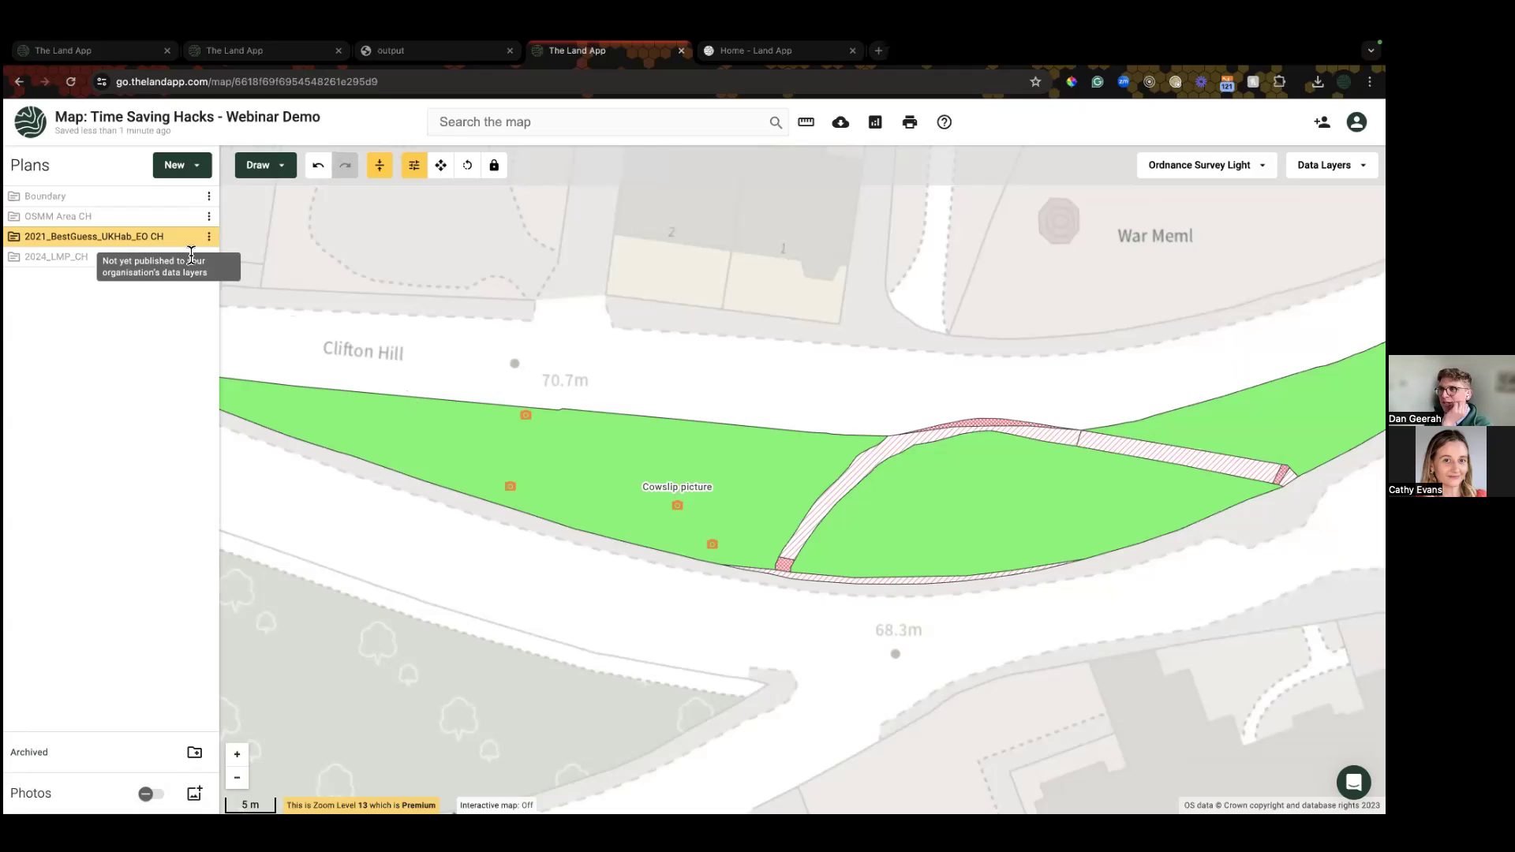
Step: Switch the map back to showing only the 2021_BestGuess_UKHab_EO CH plan
mouse_move(169, 258)
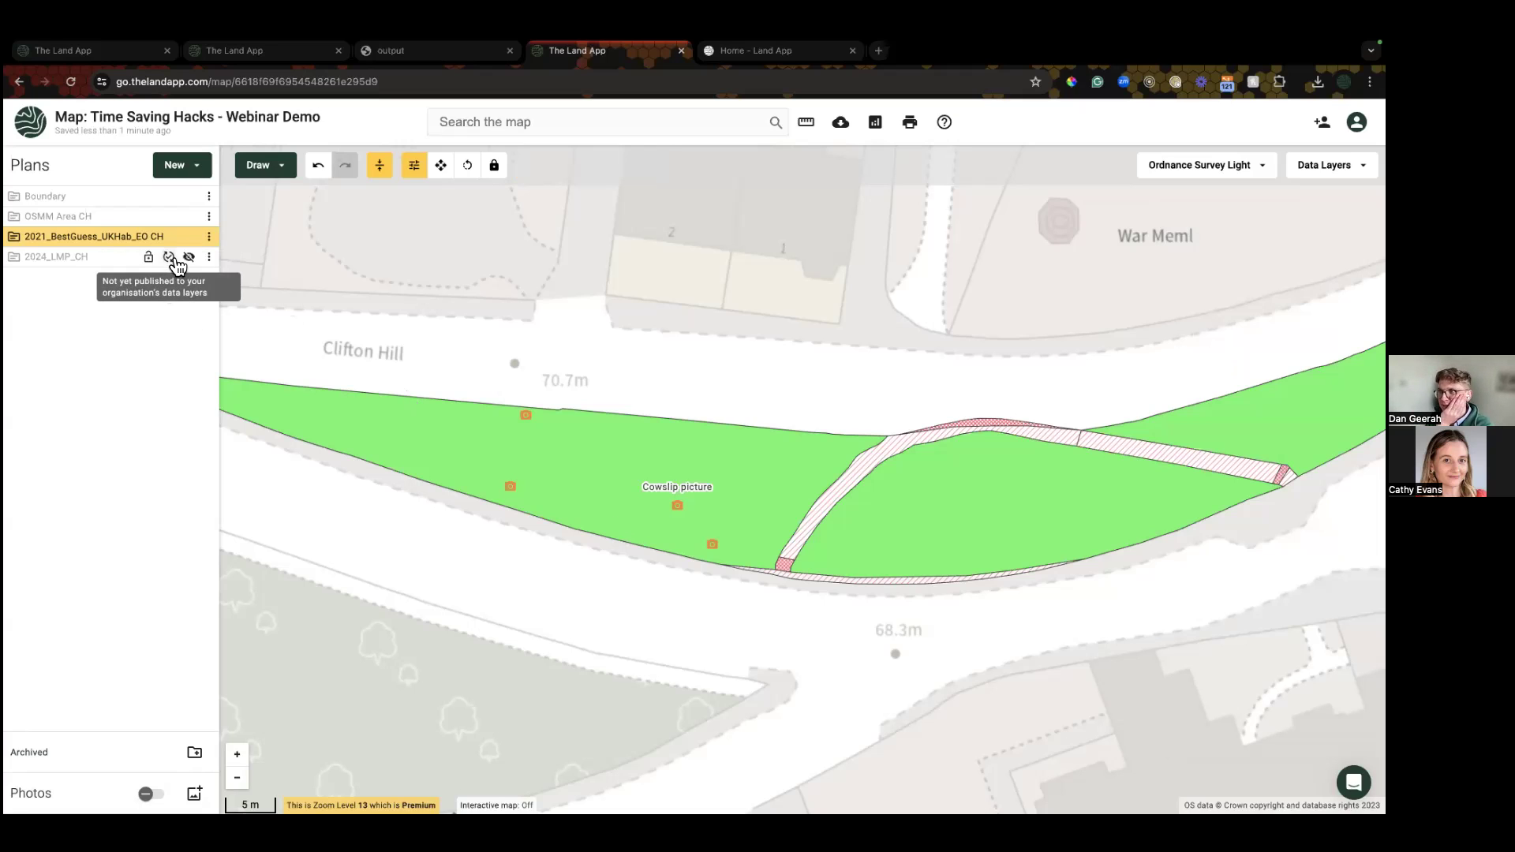
left_click(189, 260)
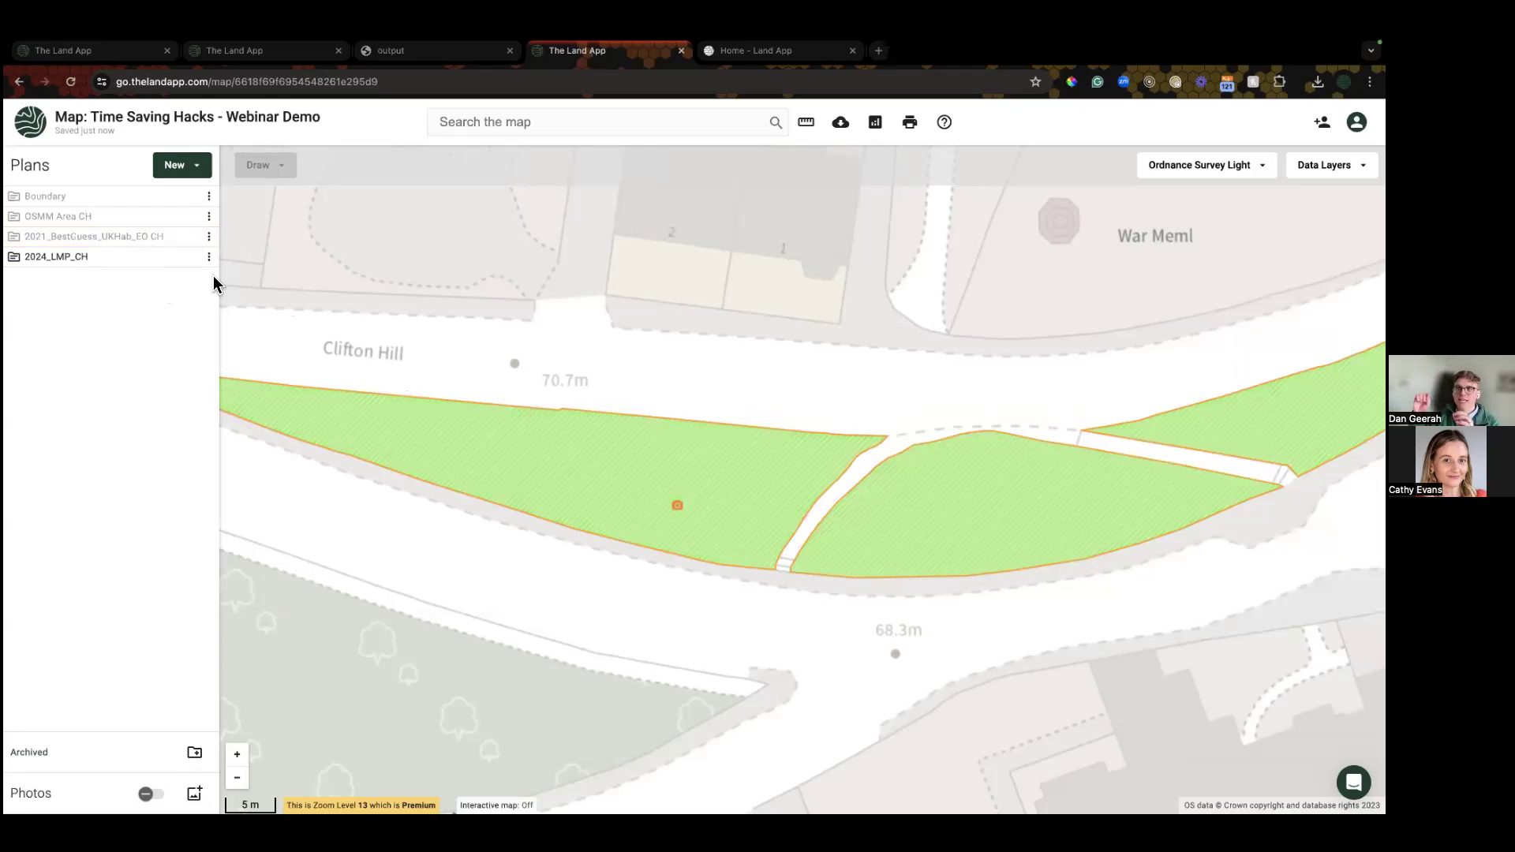
mouse_move(197, 254)
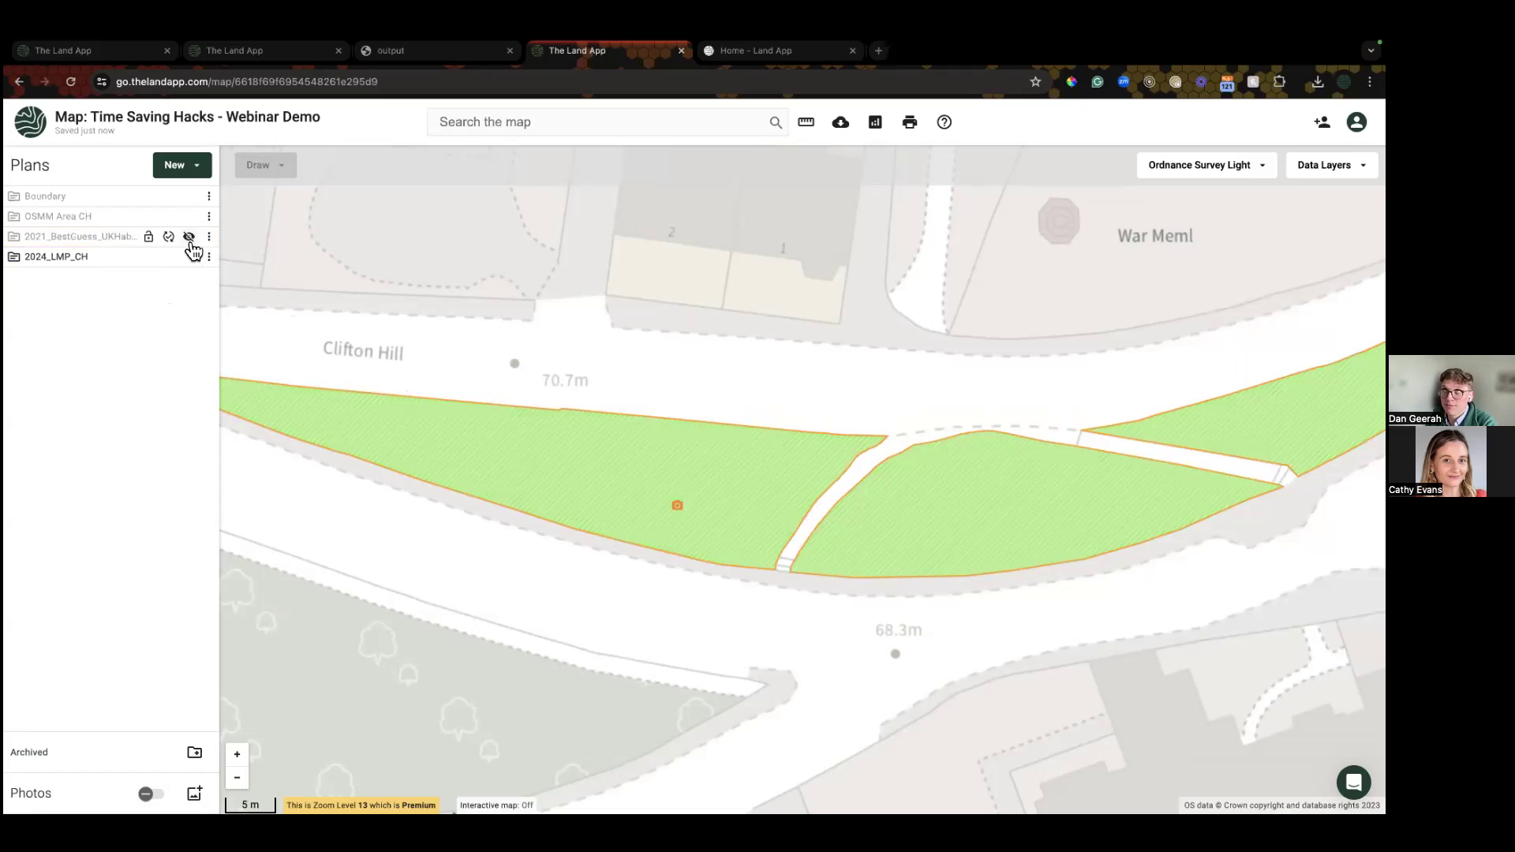
left_click(189, 237)
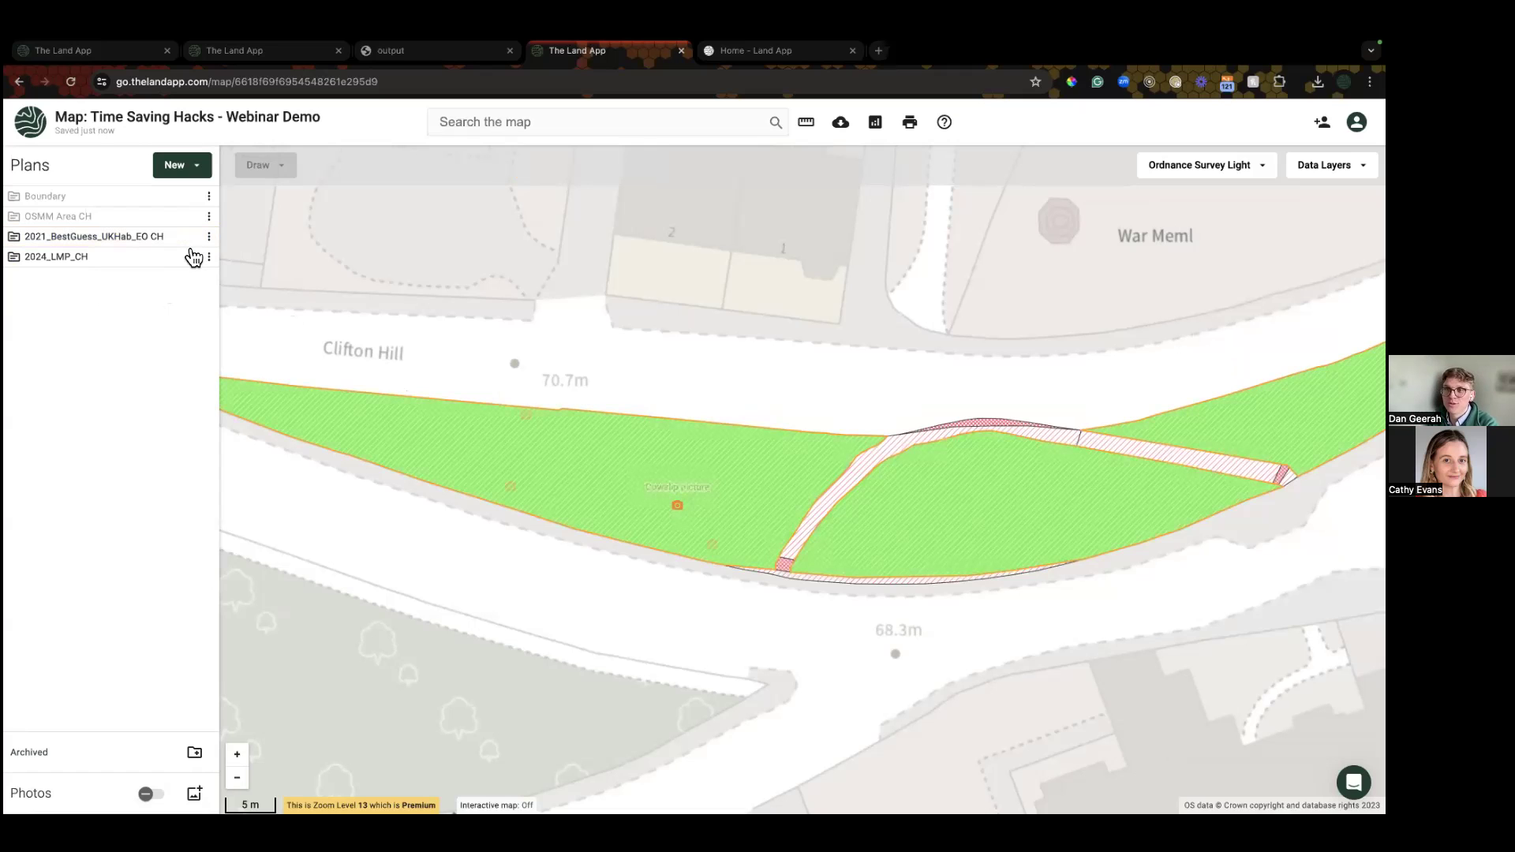
left_click(190, 258)
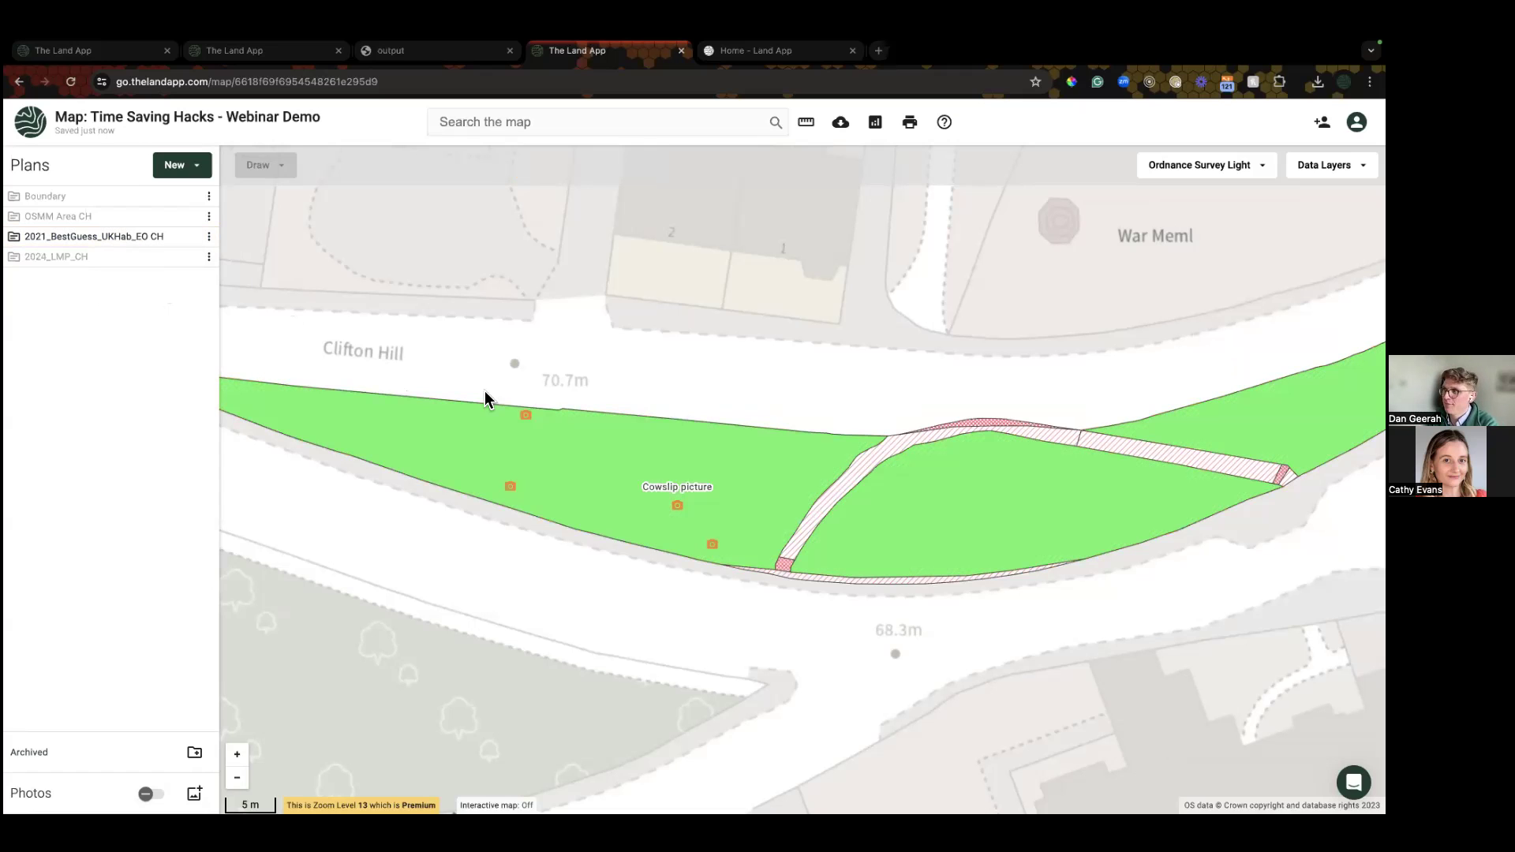
Step: Rename the photo at the grassland's northern edge to FG2
left_click(526, 416)
left_click(1352, 583)
left_click(1309, 621)
type("FG2")
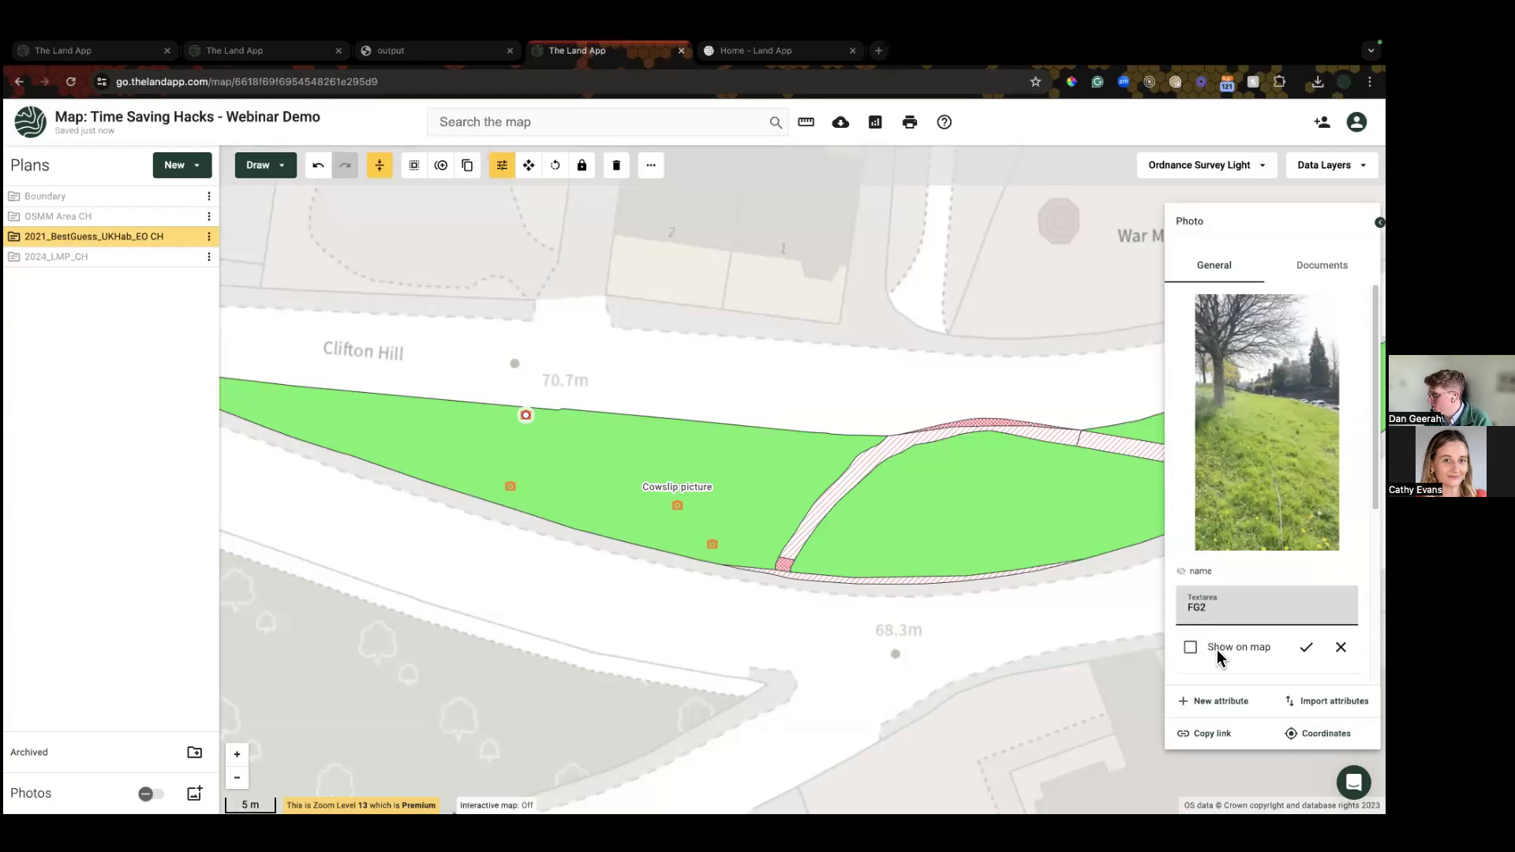
left_click(1306, 647)
Step: Give the FG2 photo the description 'Fence' and show it as a map label
left_click(1352, 623)
left_click(1309, 663)
type("Fence")
left_click(1190, 665)
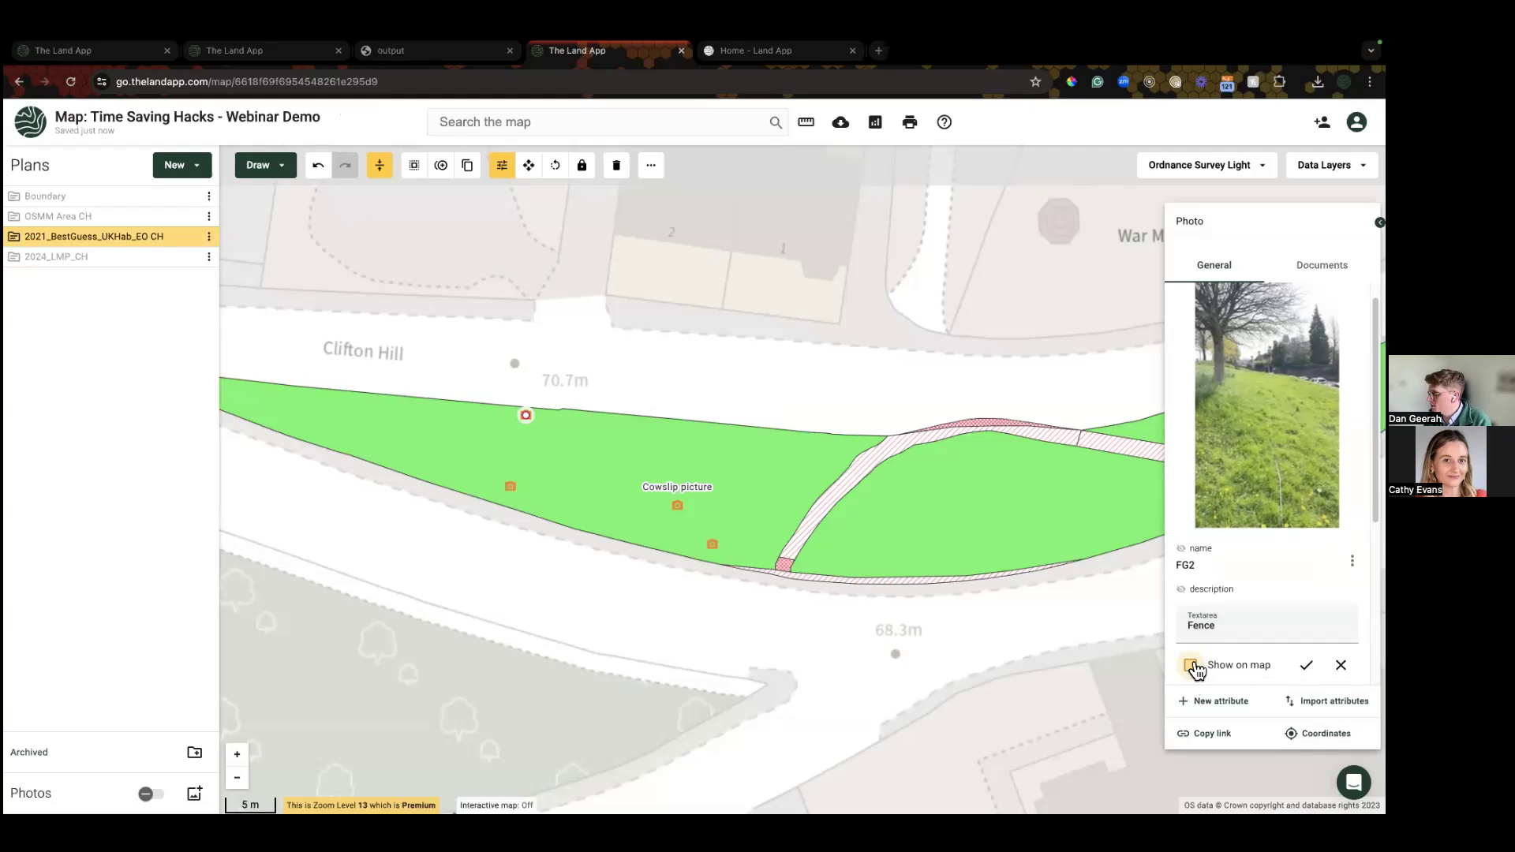
left_click(1305, 665)
left_click(663, 637)
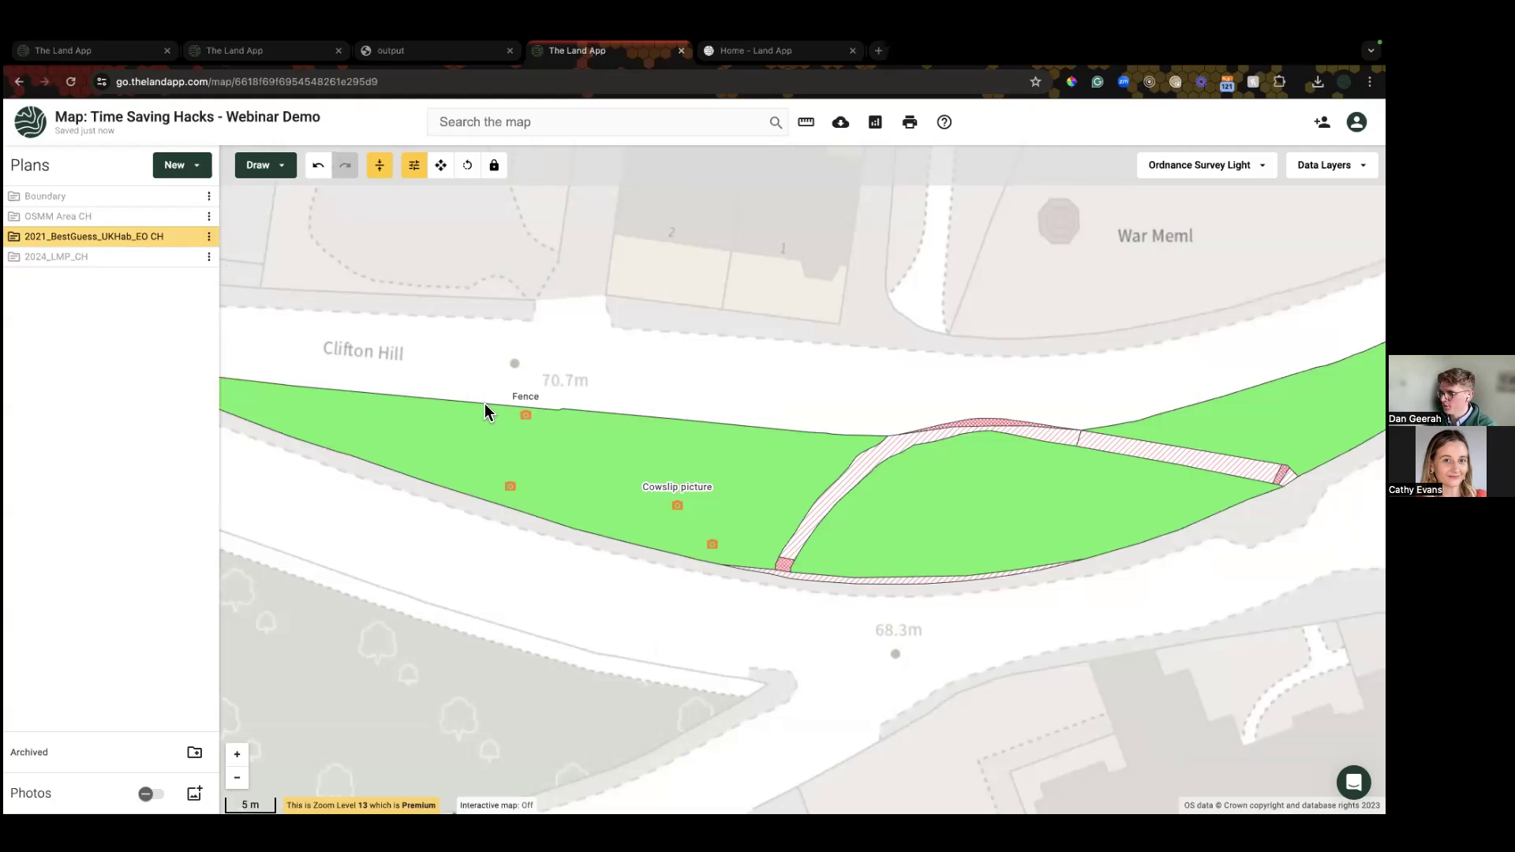
Step: Export the 2021_BestGuess_UKHab_EO CH plan as GeoJSON with linked photos included
left_click(210, 239)
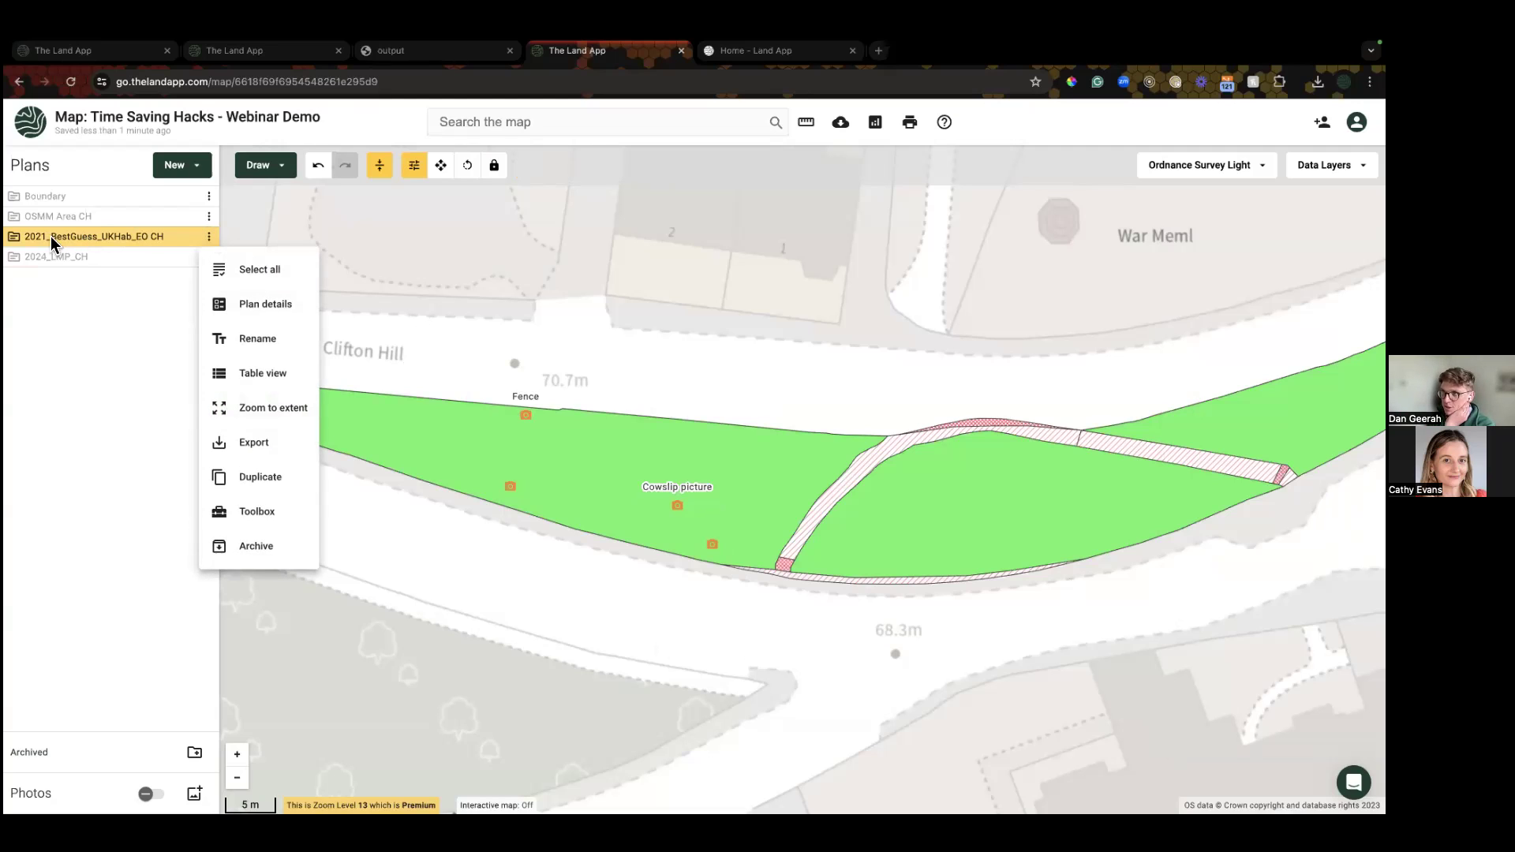
left_click(51, 237)
left_click(209, 237)
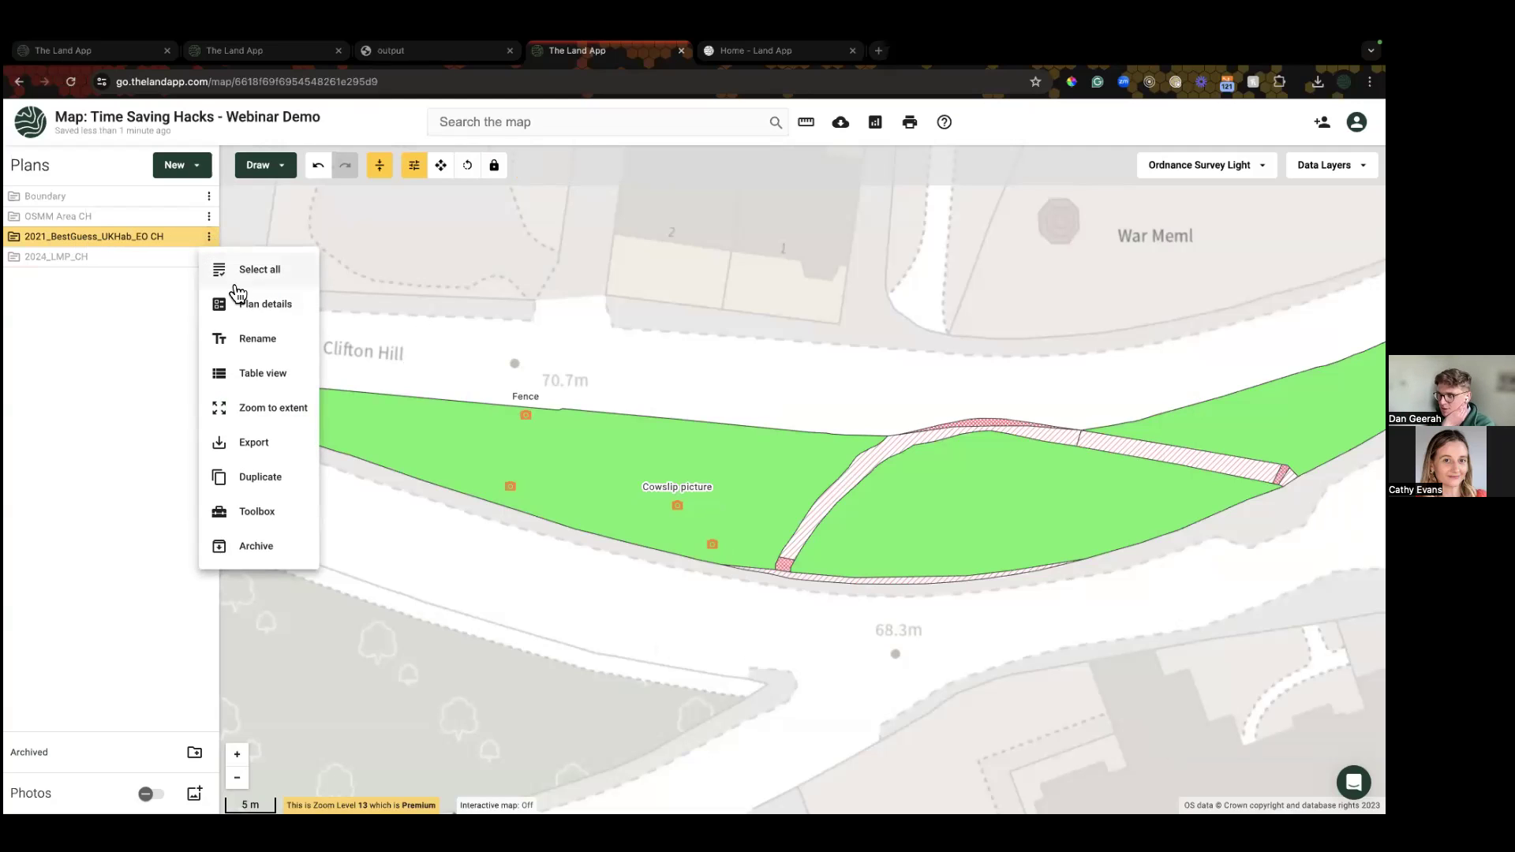
left_click(247, 448)
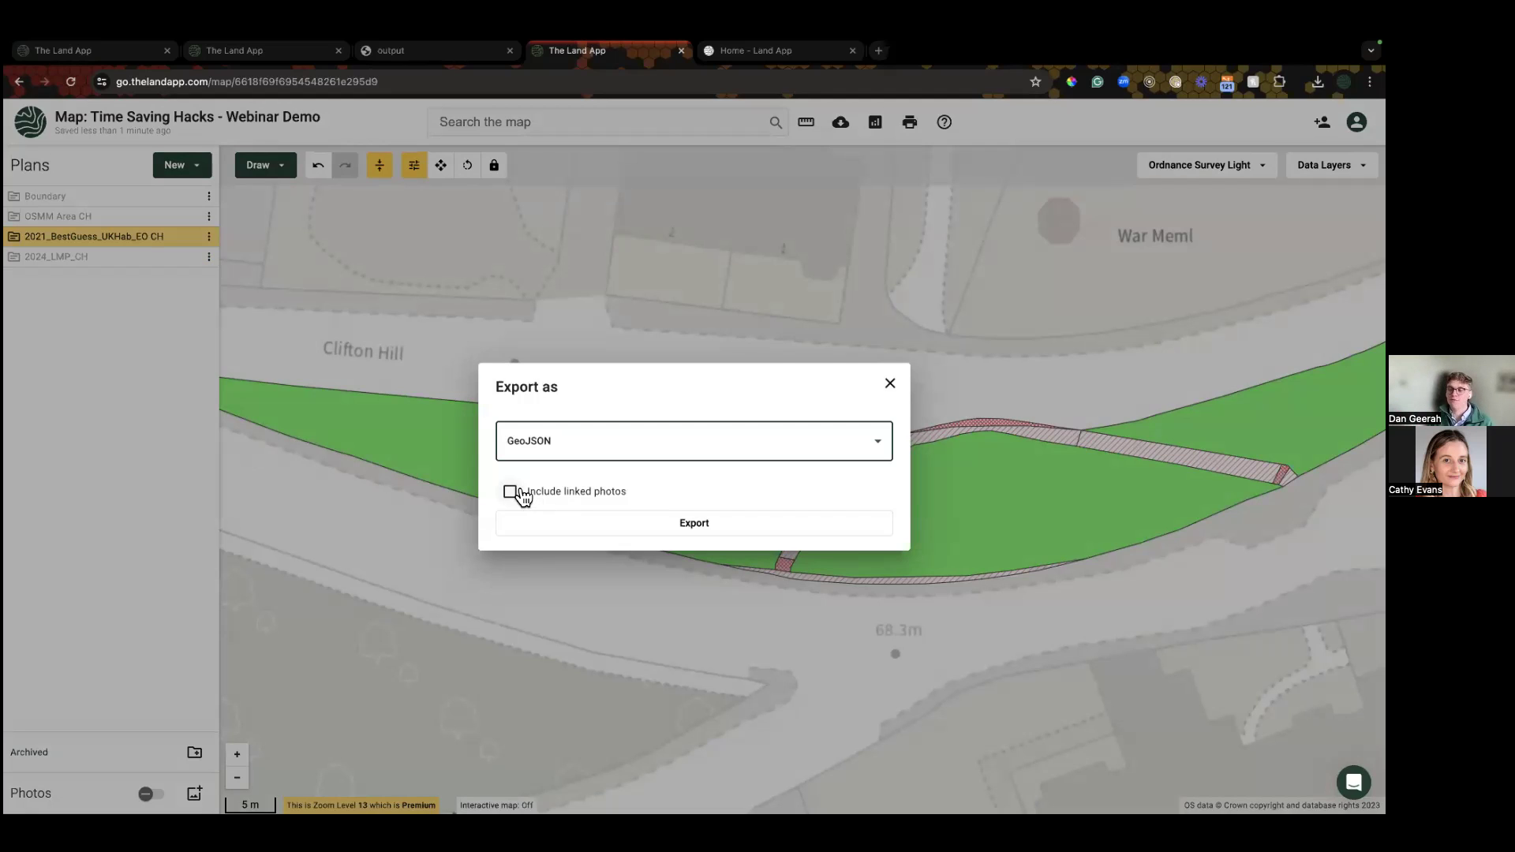
left_click(513, 493)
left_click(540, 524)
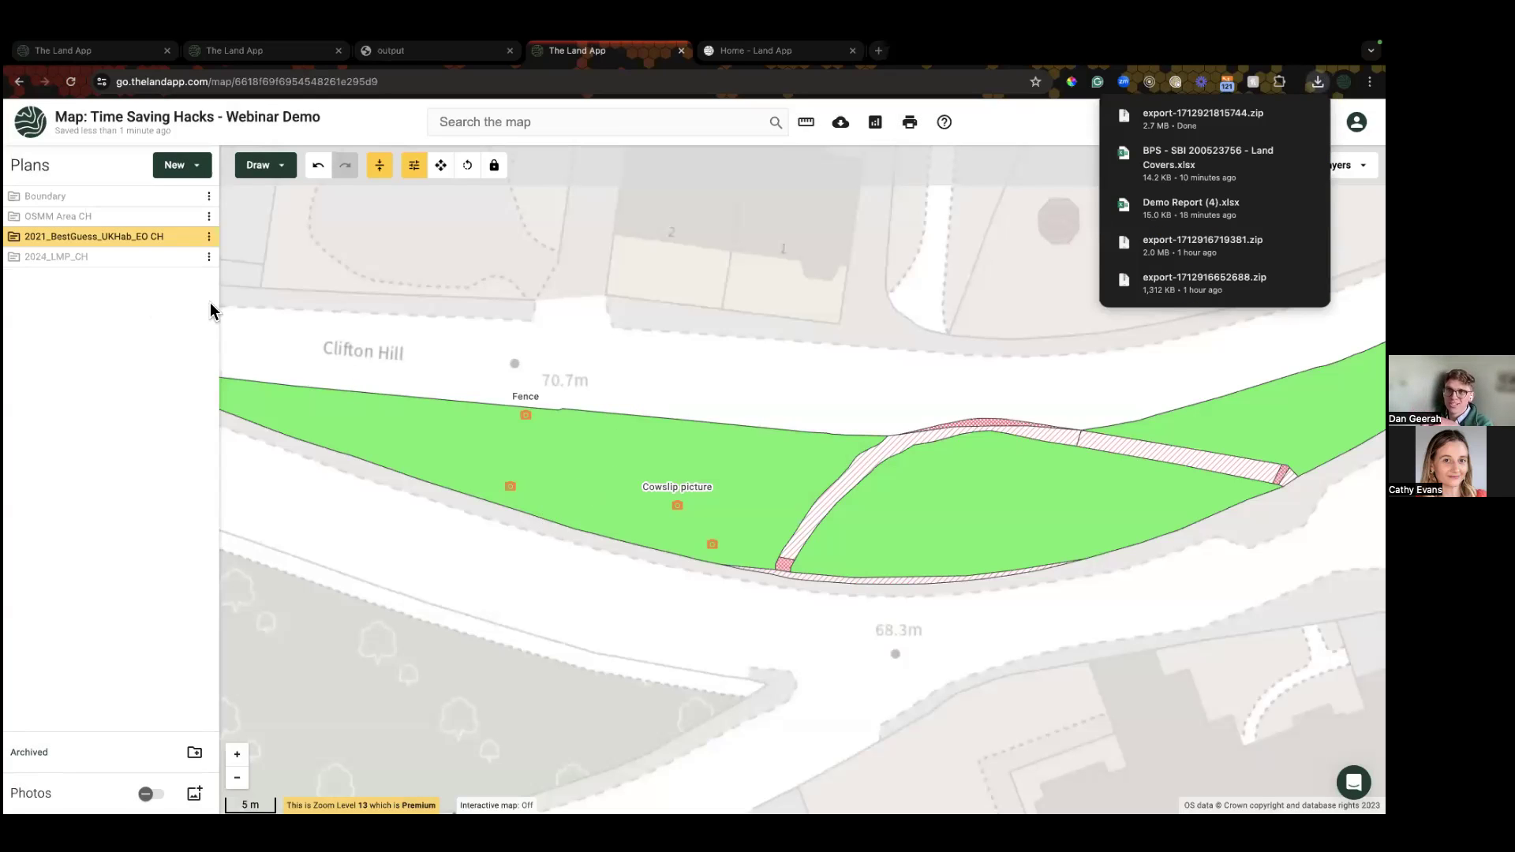
Step: Dismiss the downloads popup and open Chrome's recent download history
left_click(621, 466)
left_click(624, 526)
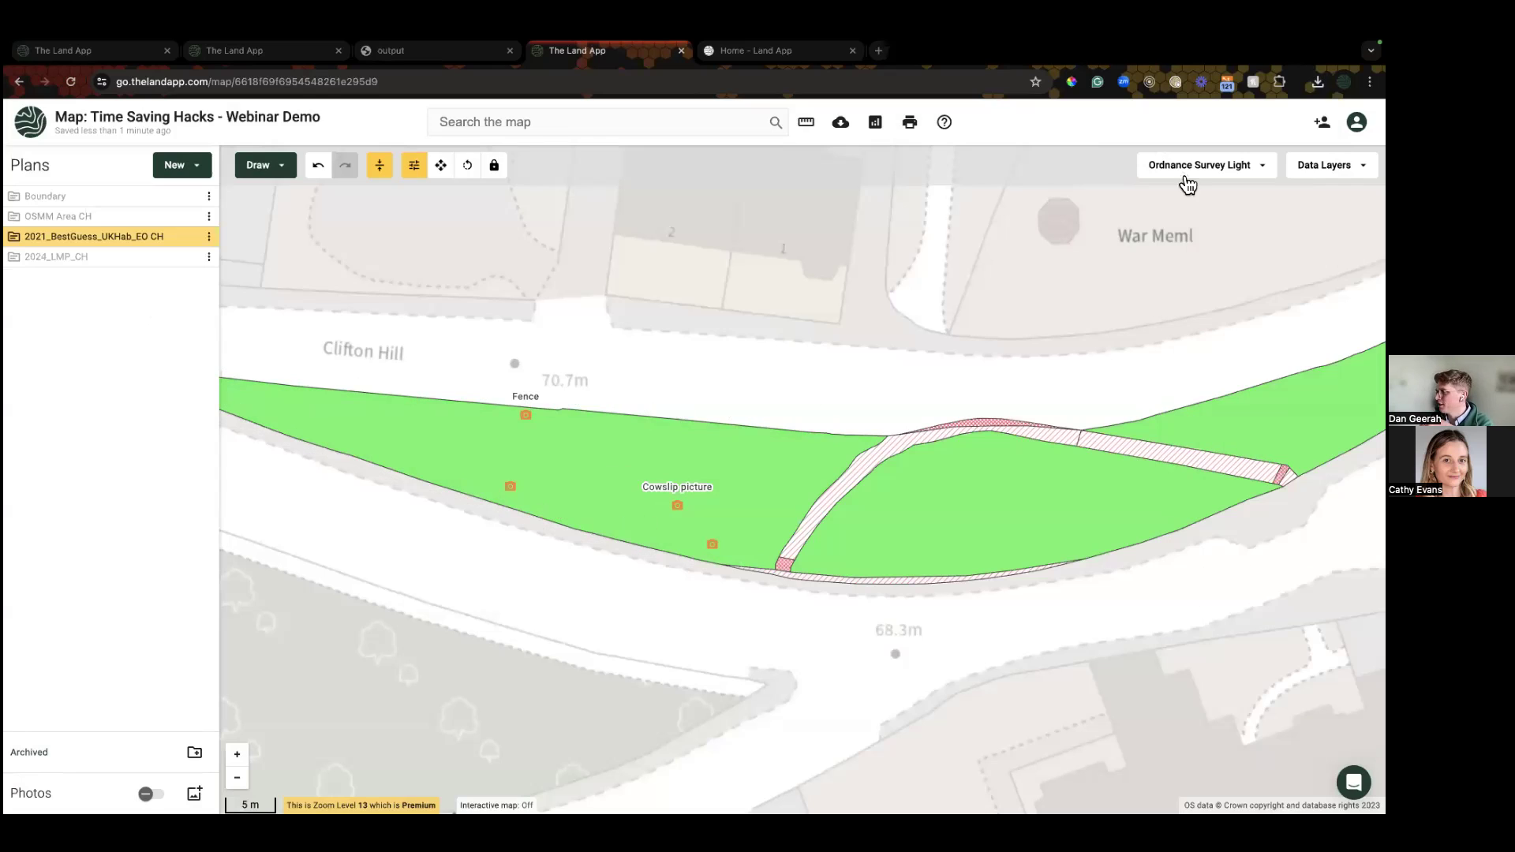
left_click(1318, 82)
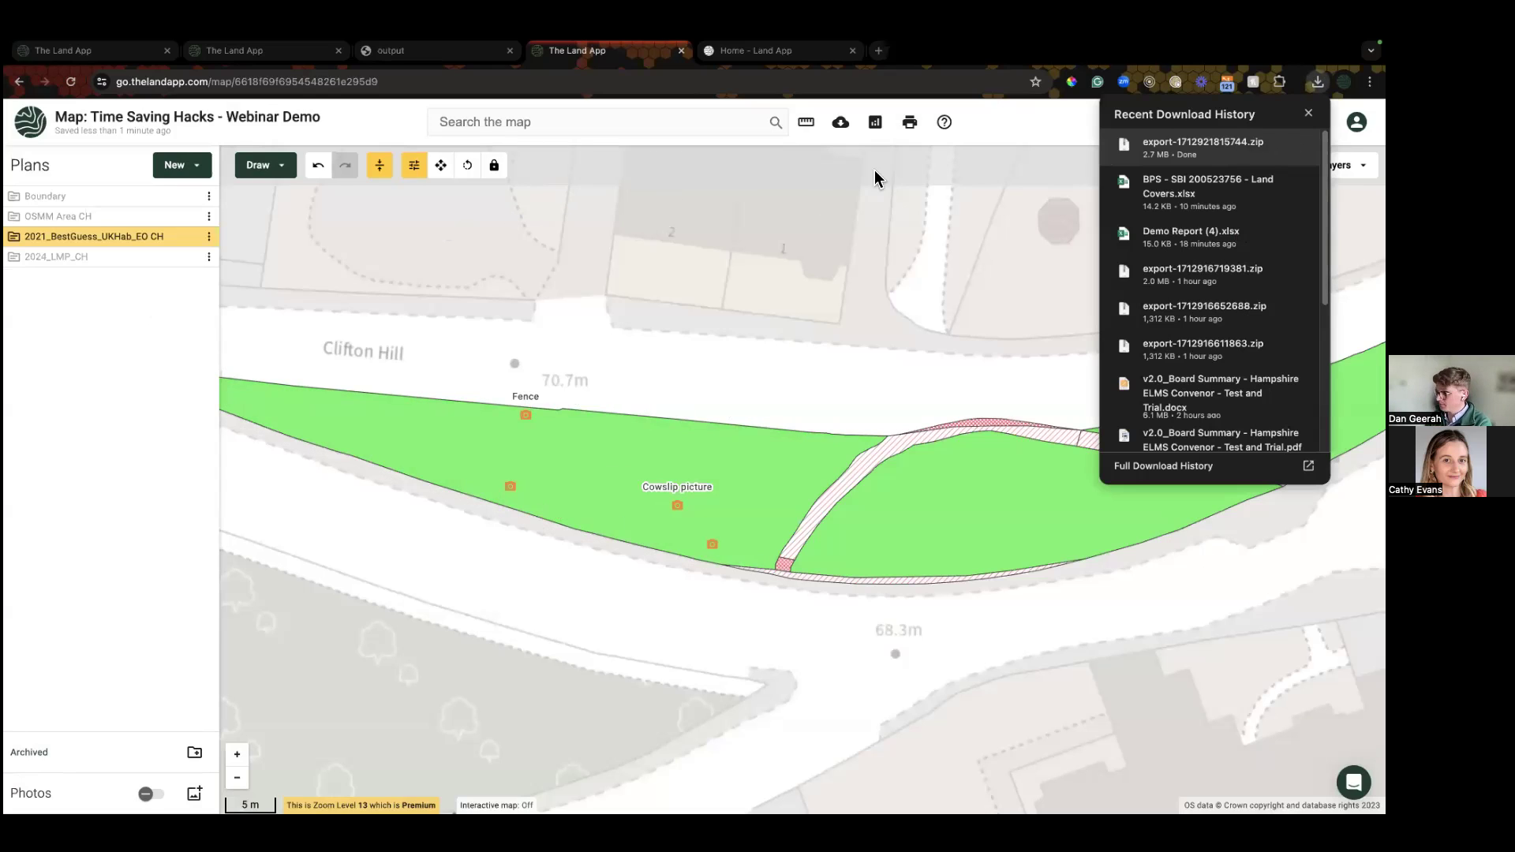
left_click(1268, 142)
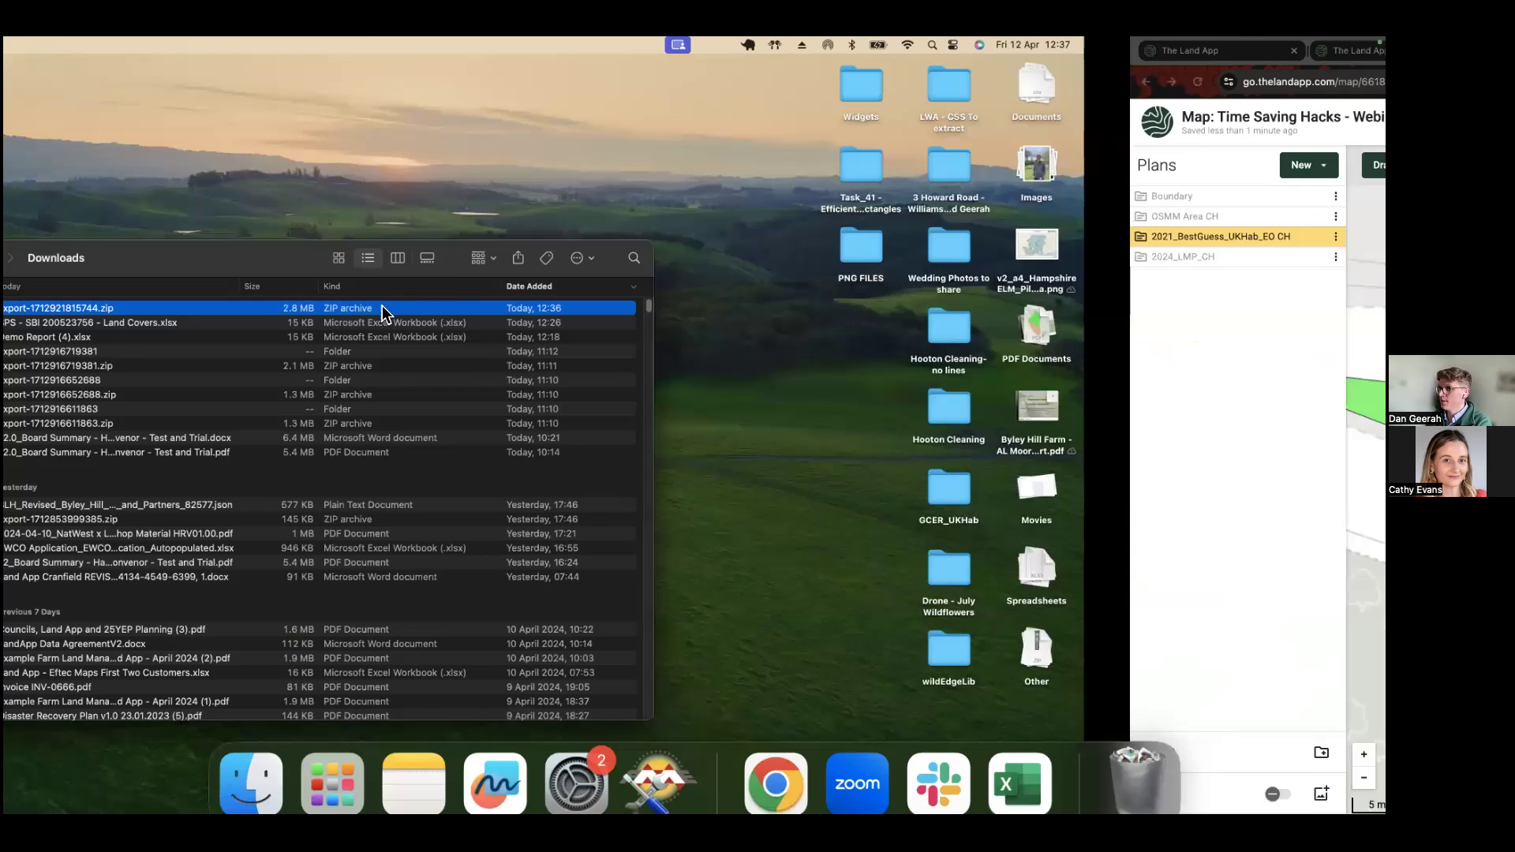
double_click(432, 308)
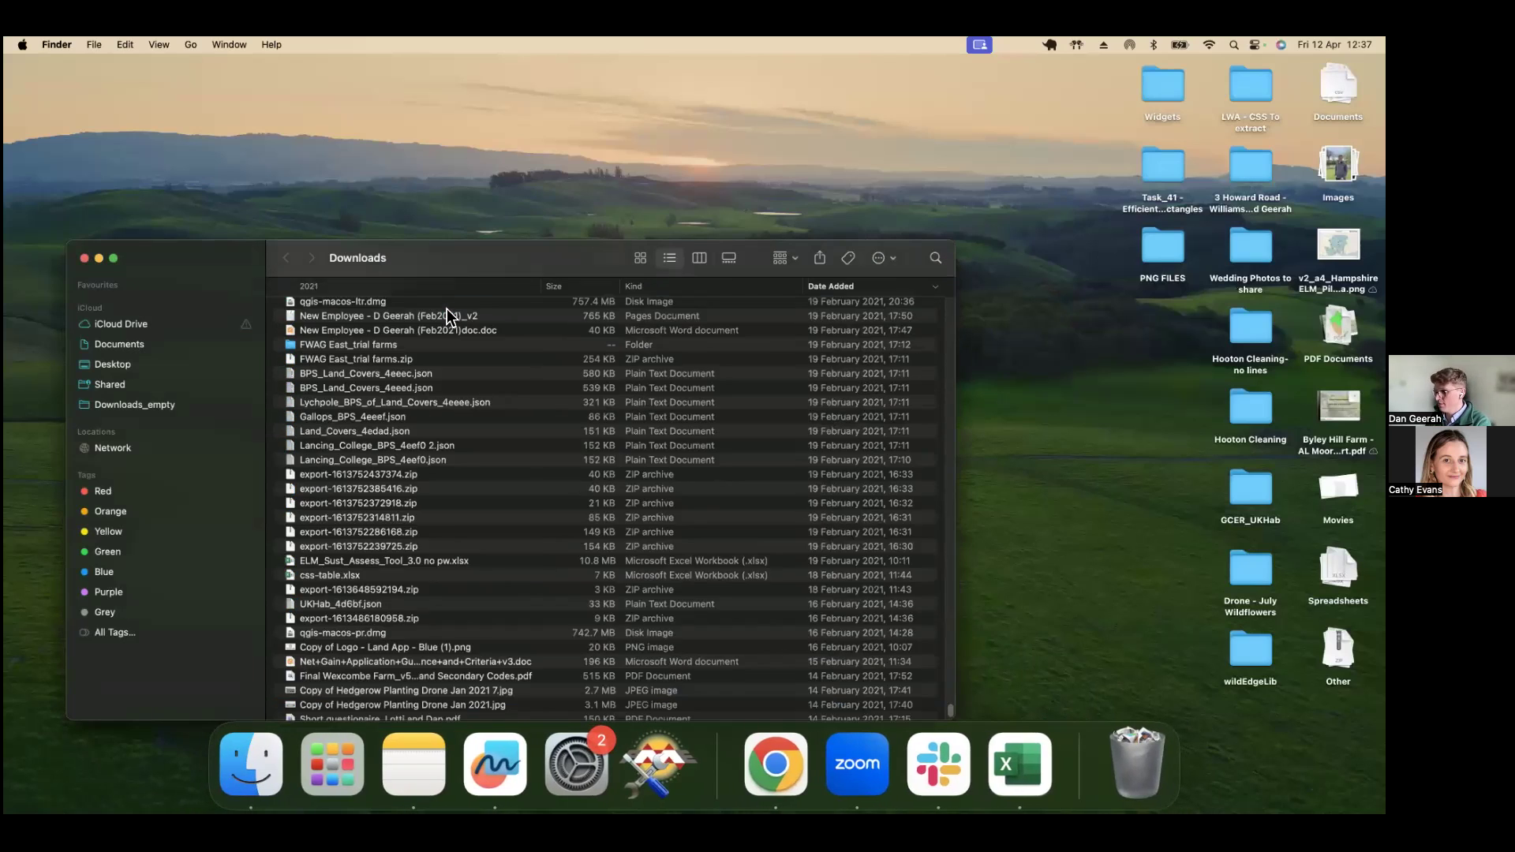
double_click(446, 310)
left_click(276, 308)
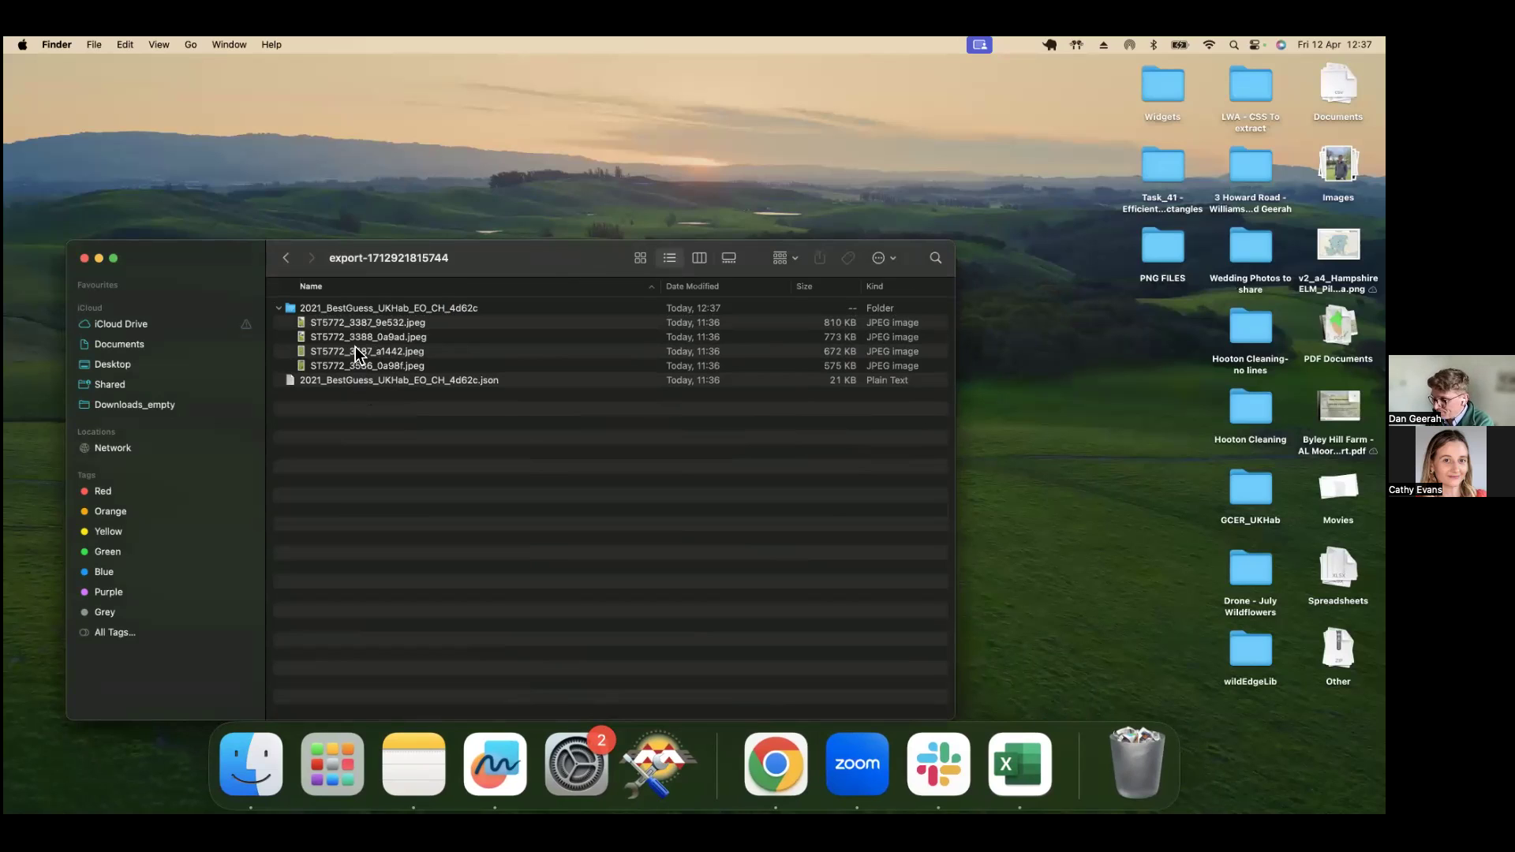
Step: Open the four ST5772 JPEG photos in Preview and view each one in turn
left_click(355, 324)
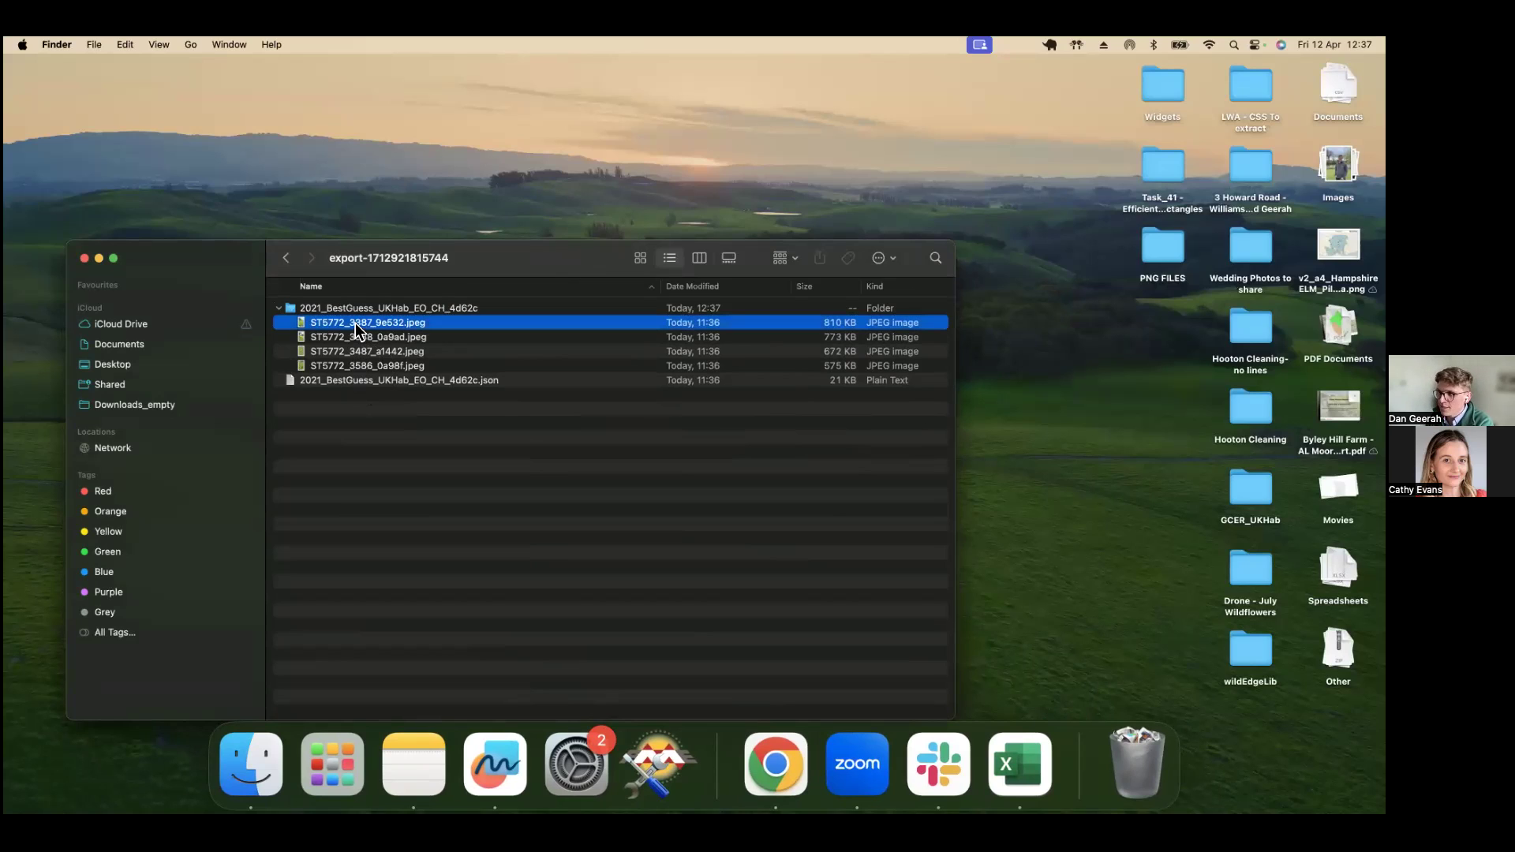
left_click(359, 366, "shift")
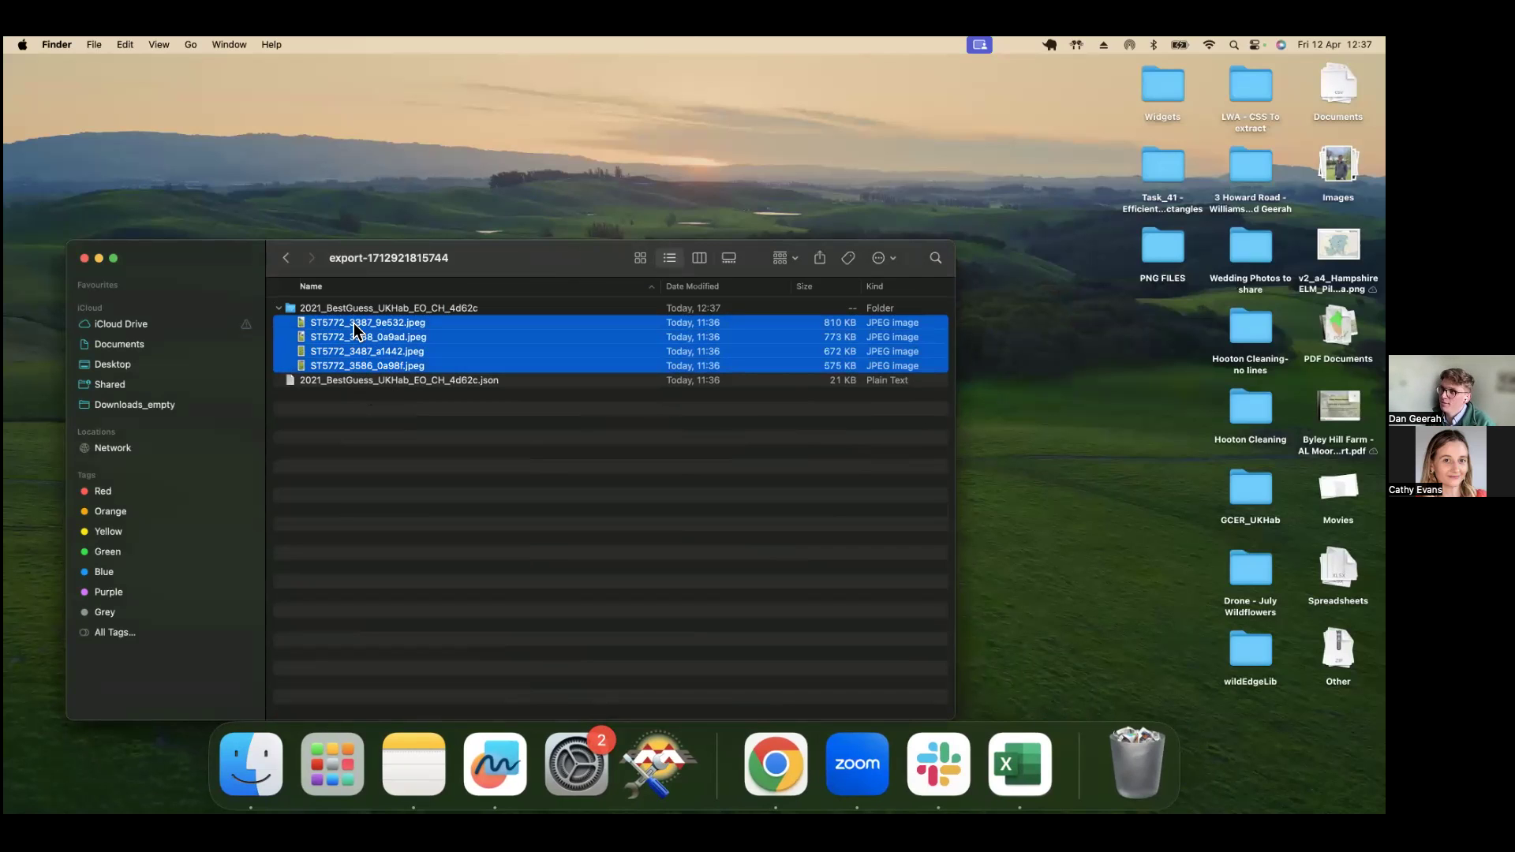
double_click(353, 325)
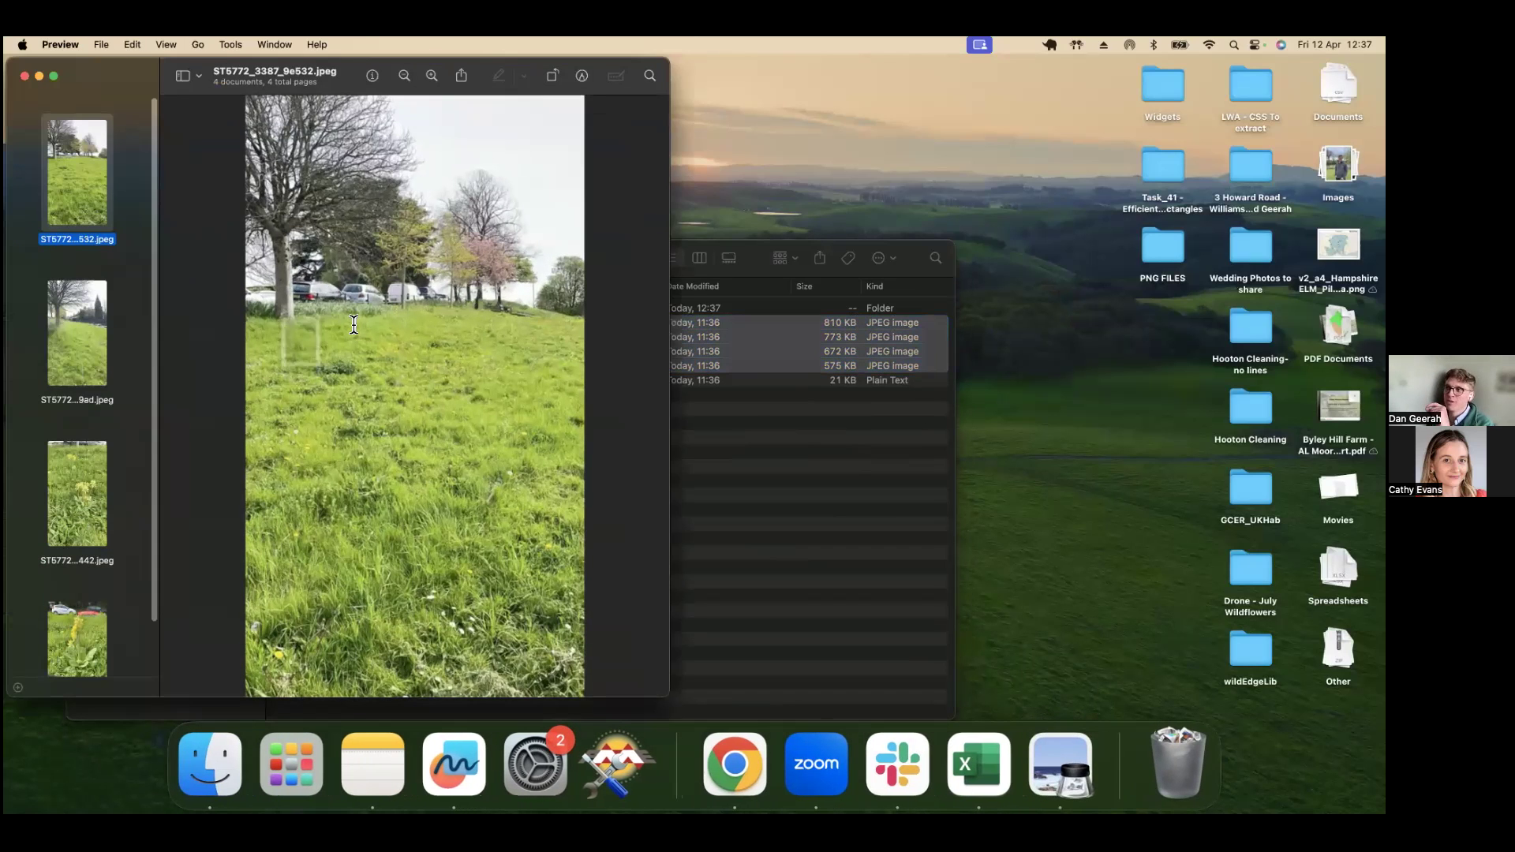
left_click(78, 347)
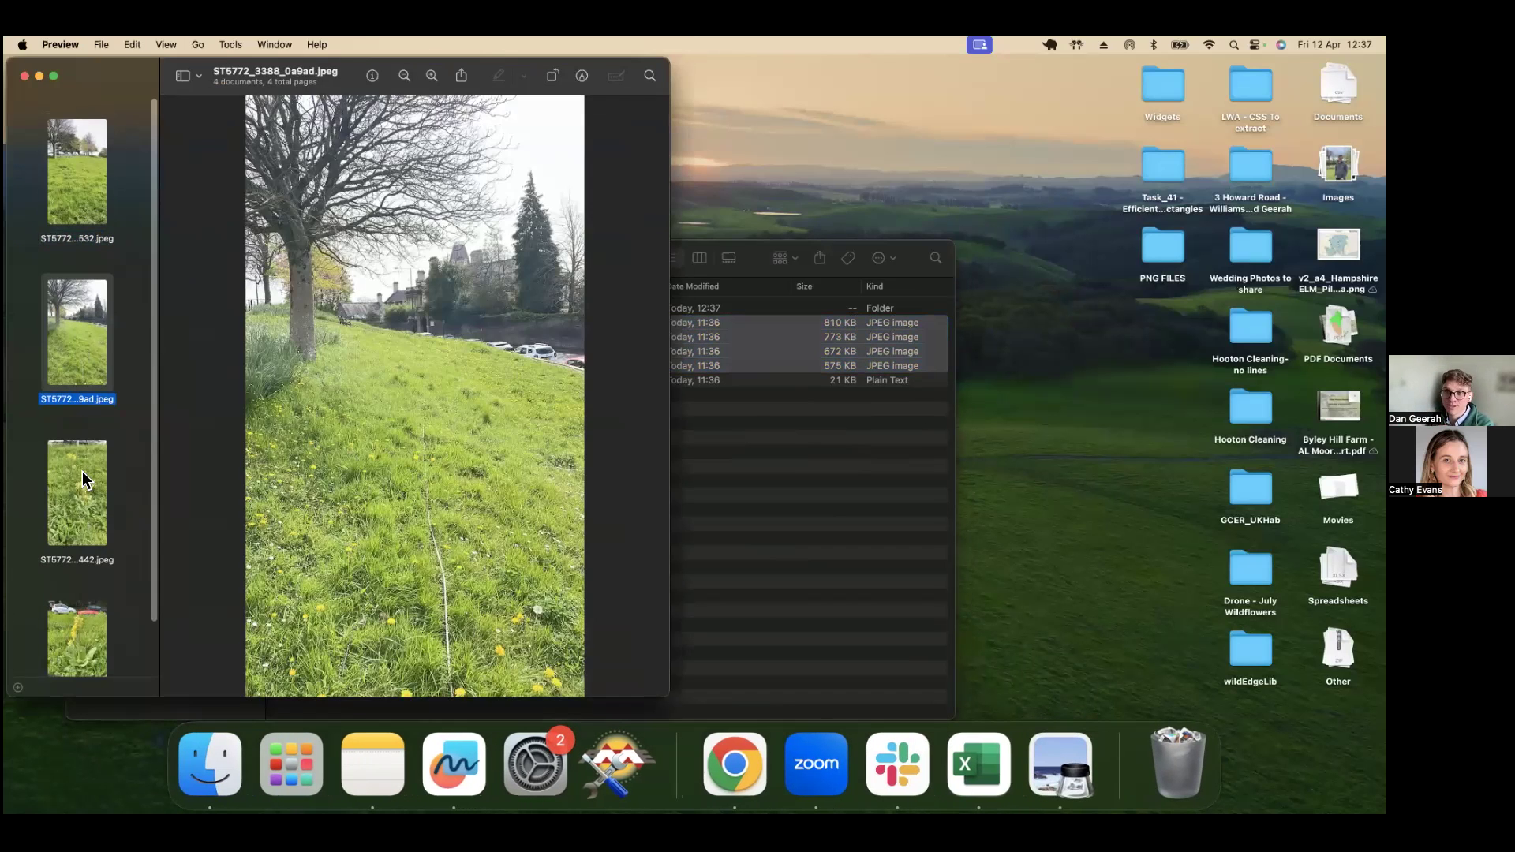
left_click(82, 482)
scroll(78, 592, "down", 1)
left_click(76, 591)
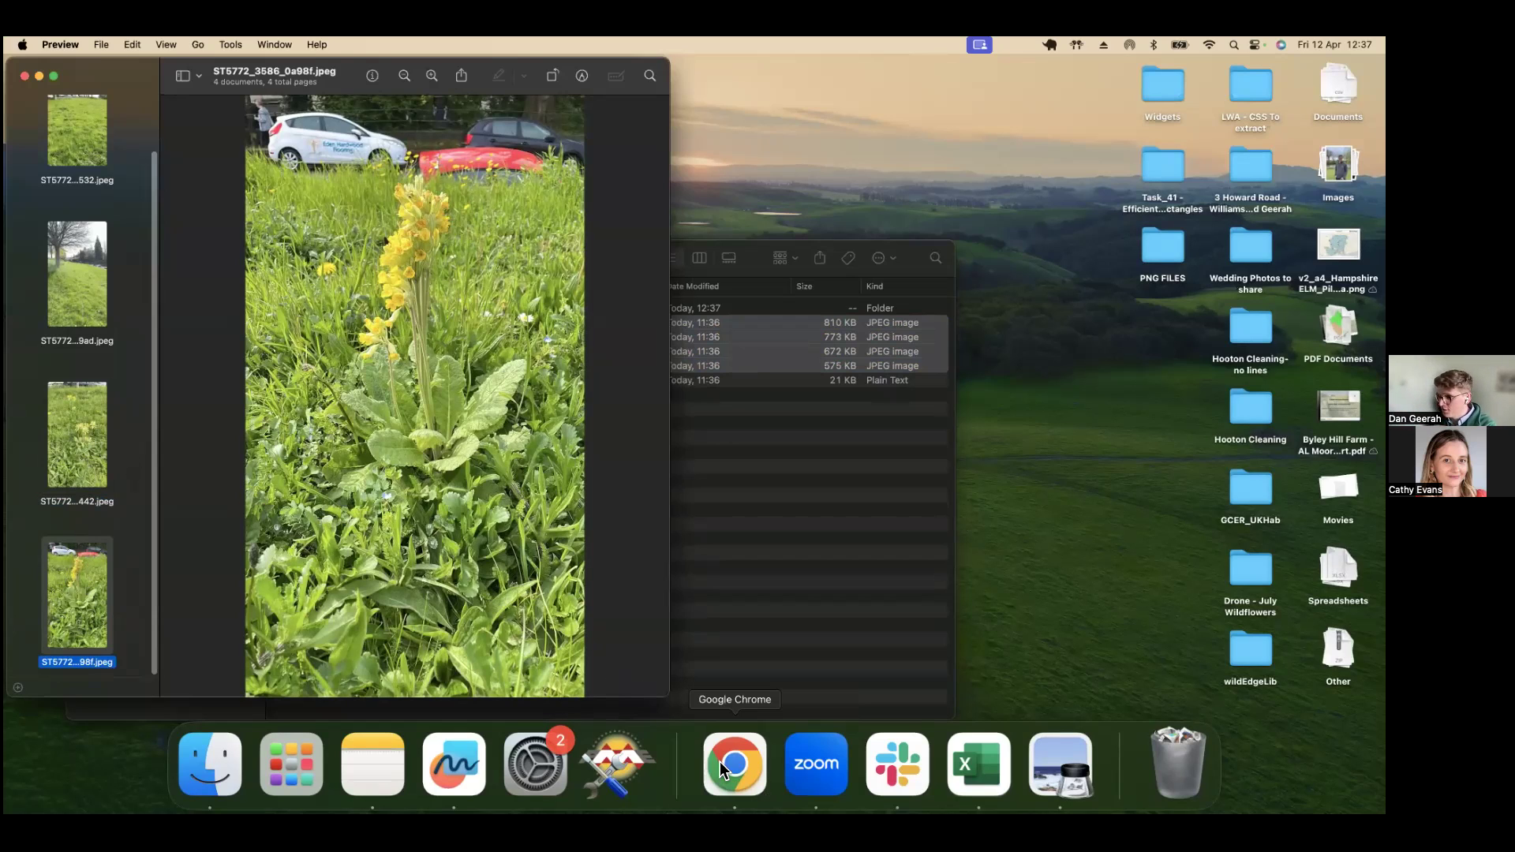
Step: Return to Chrome and zoom out to frame the whole green parcel along Clifton Hill
left_click(755, 777)
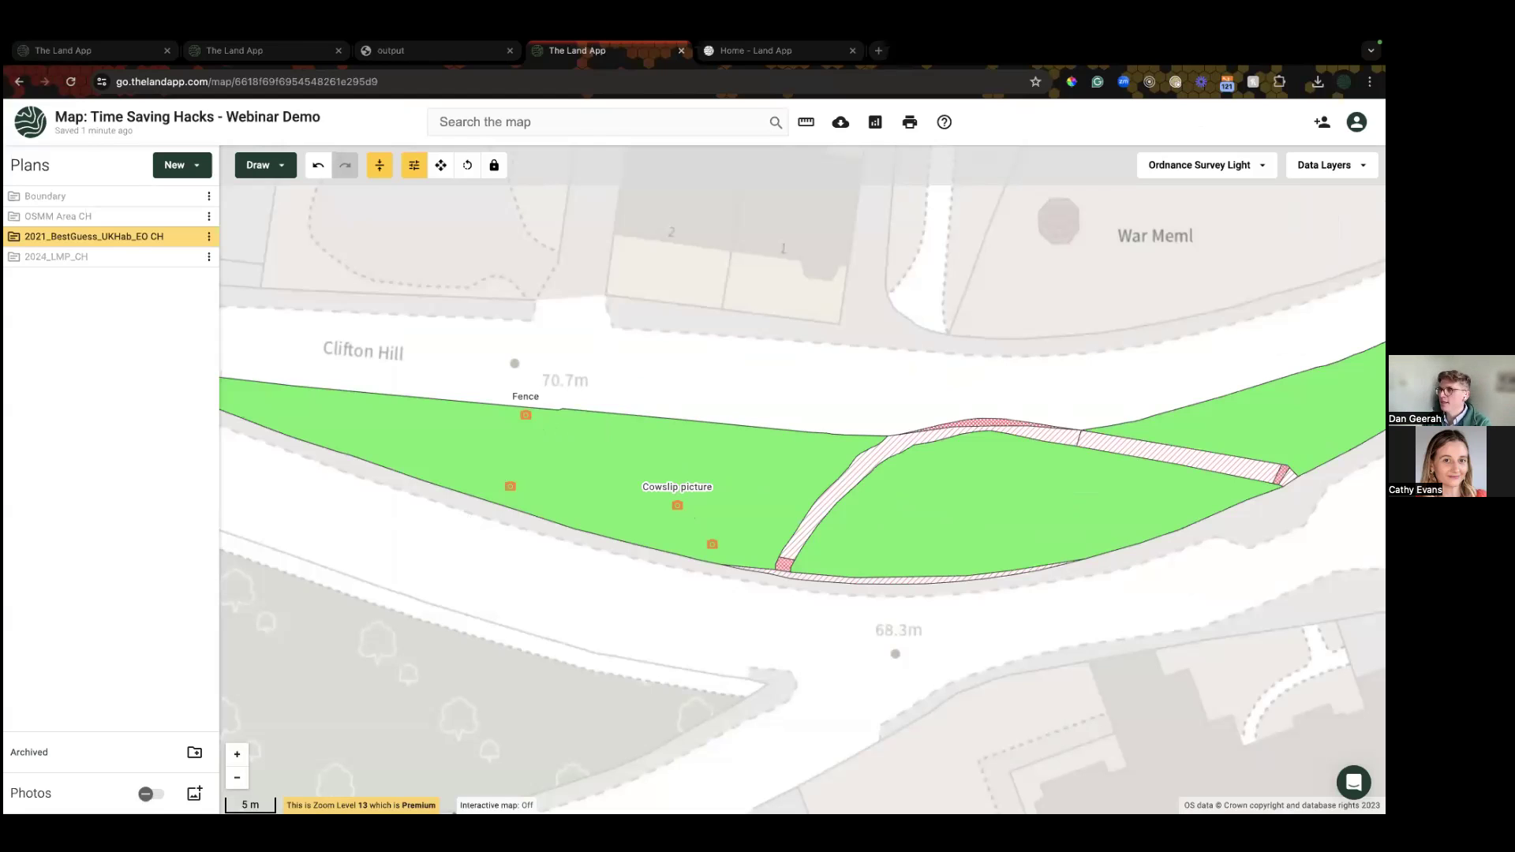
left_click_drag(418, 327, 421, 311)
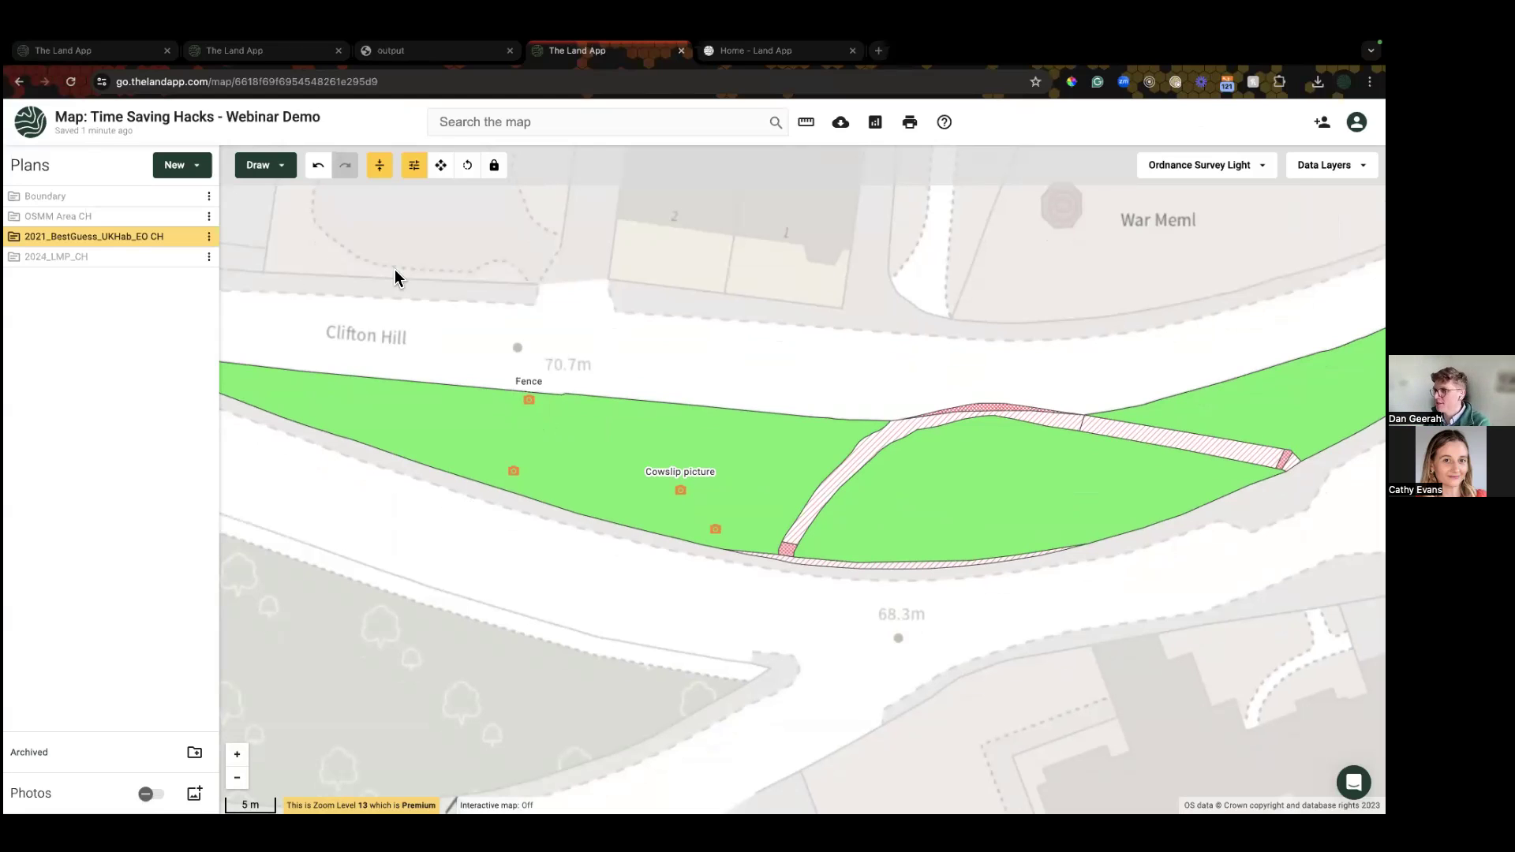
mouse_move(192, 243)
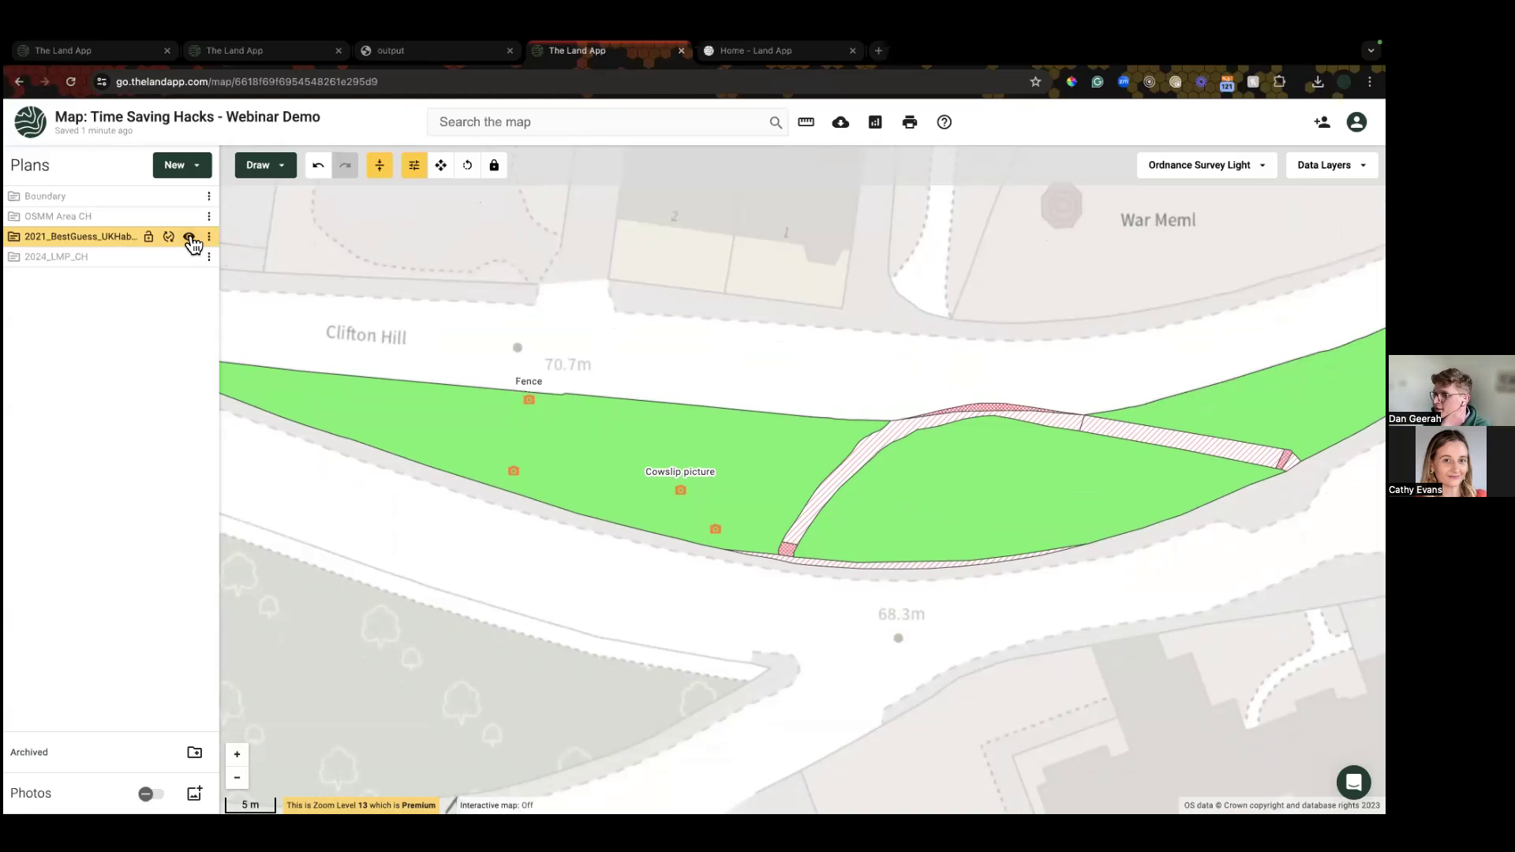
scroll(387, 489, "down", 2)
left_click_drag(384, 522, 507, 497)
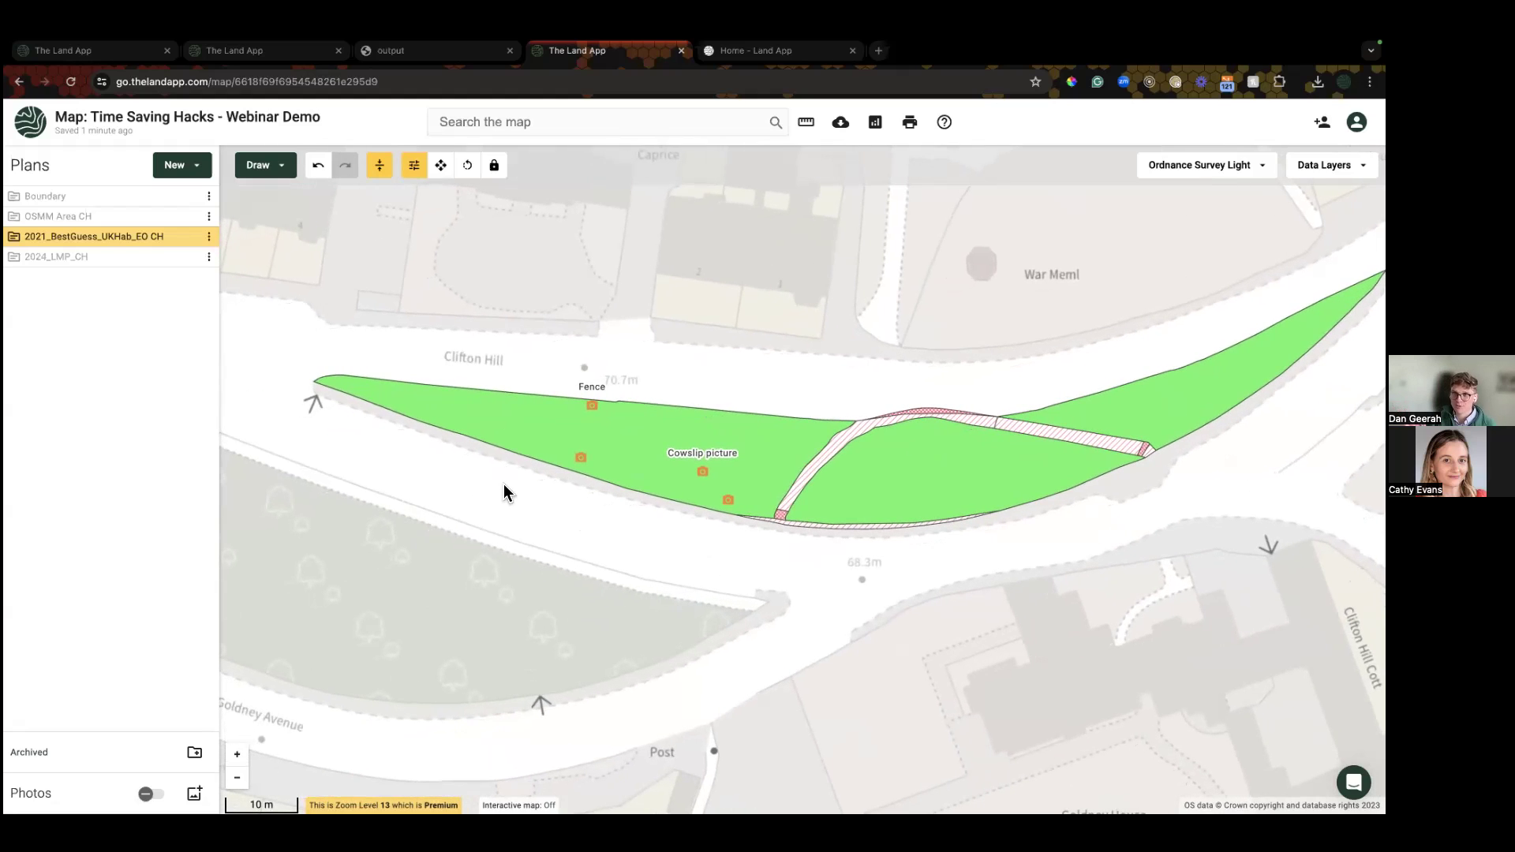
Step: Run Estimate Biodiversity Net Gain from the 2021_BestGuess_UKHab_EO CH plan's Toolbox, then go back to the map
left_click(209, 239)
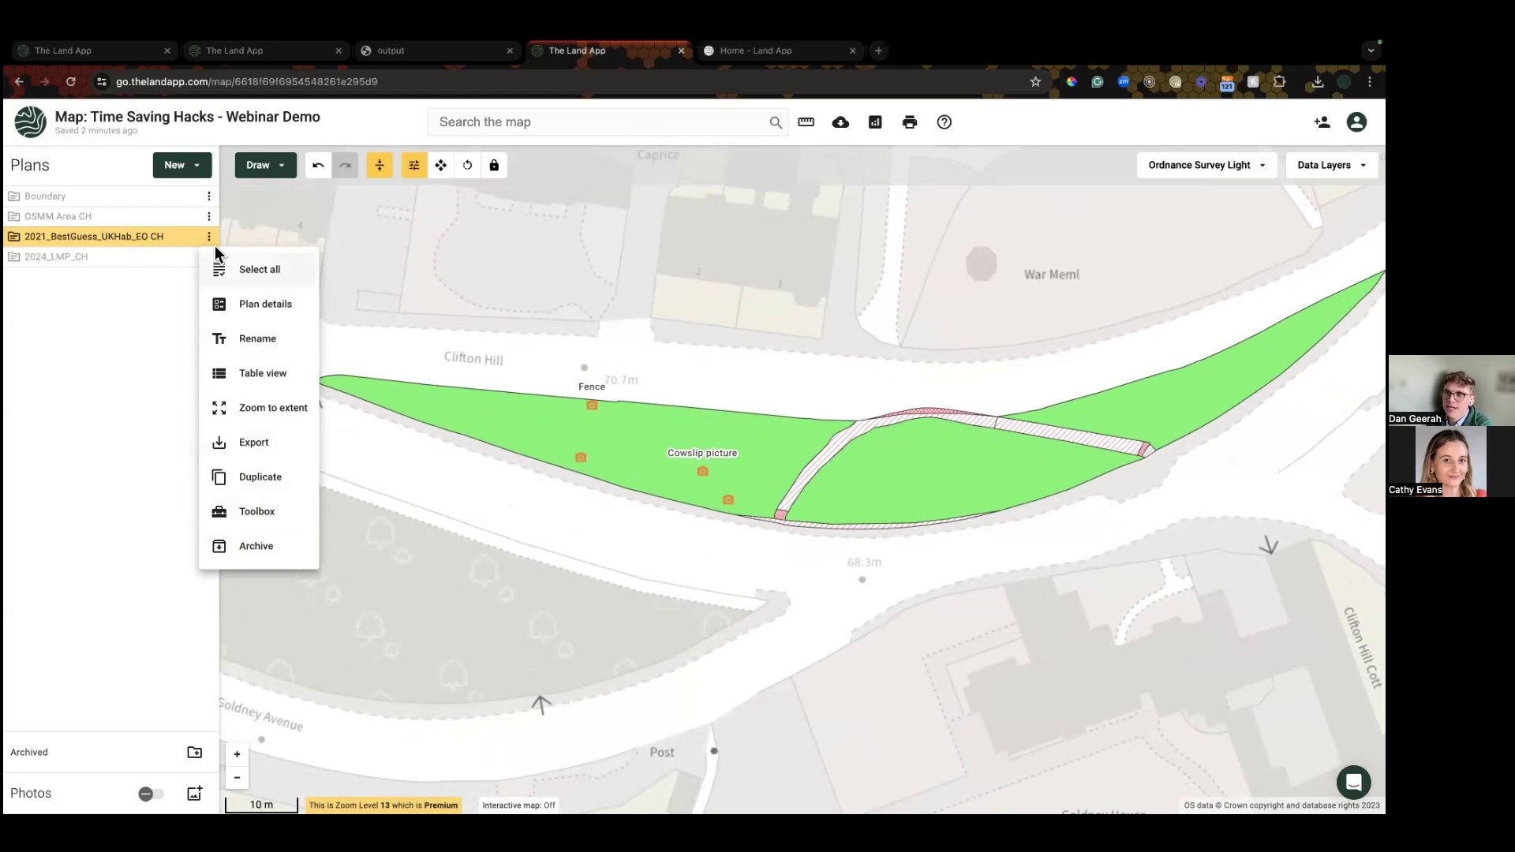
left_click(270, 524)
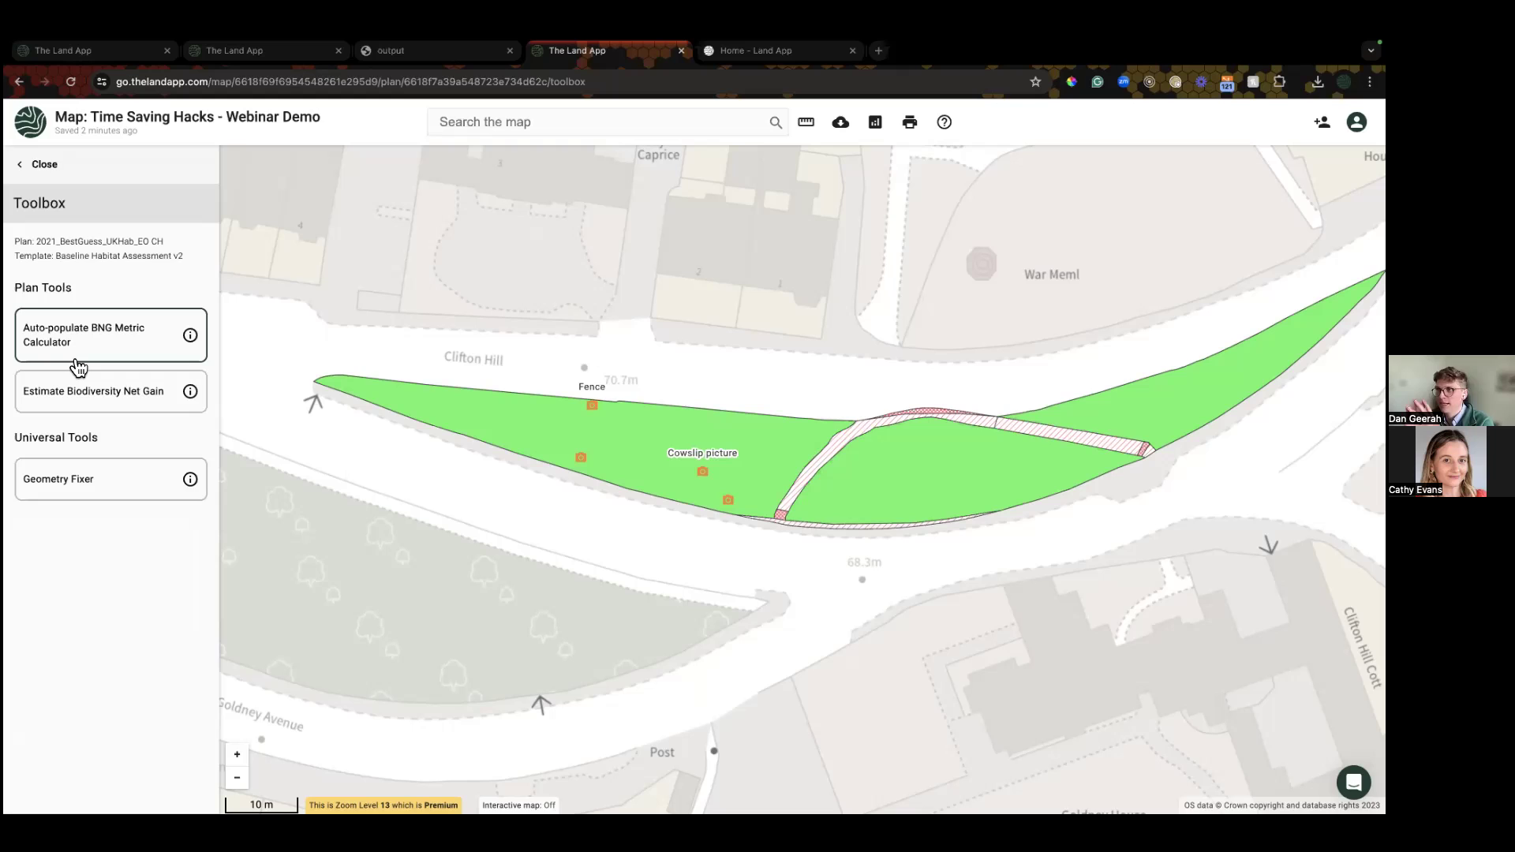
mouse_move(190, 340)
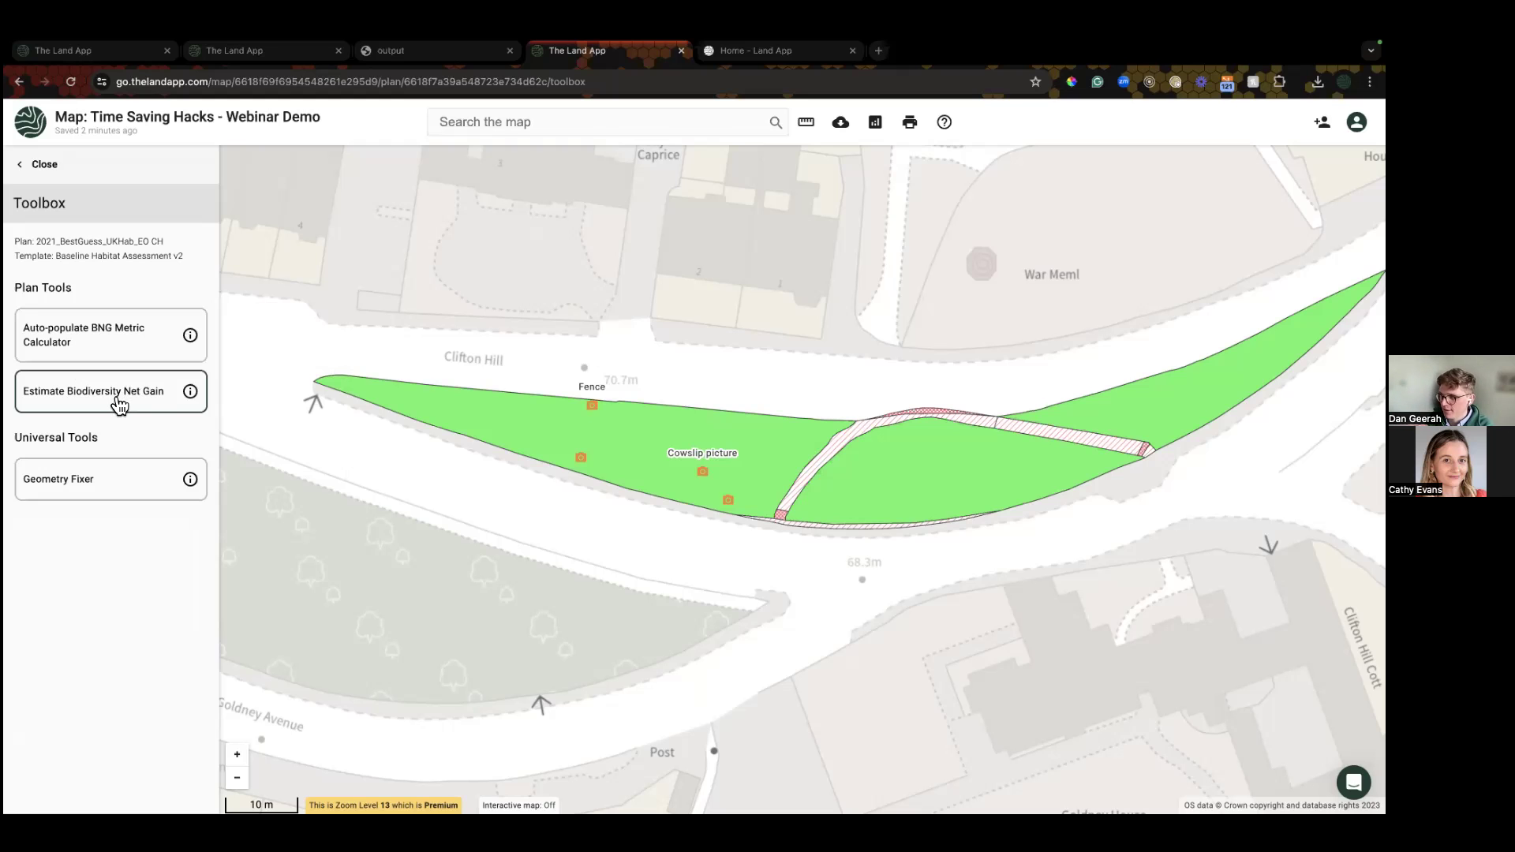
left_click(119, 405)
left_click(818, 525)
left_click(817, 526)
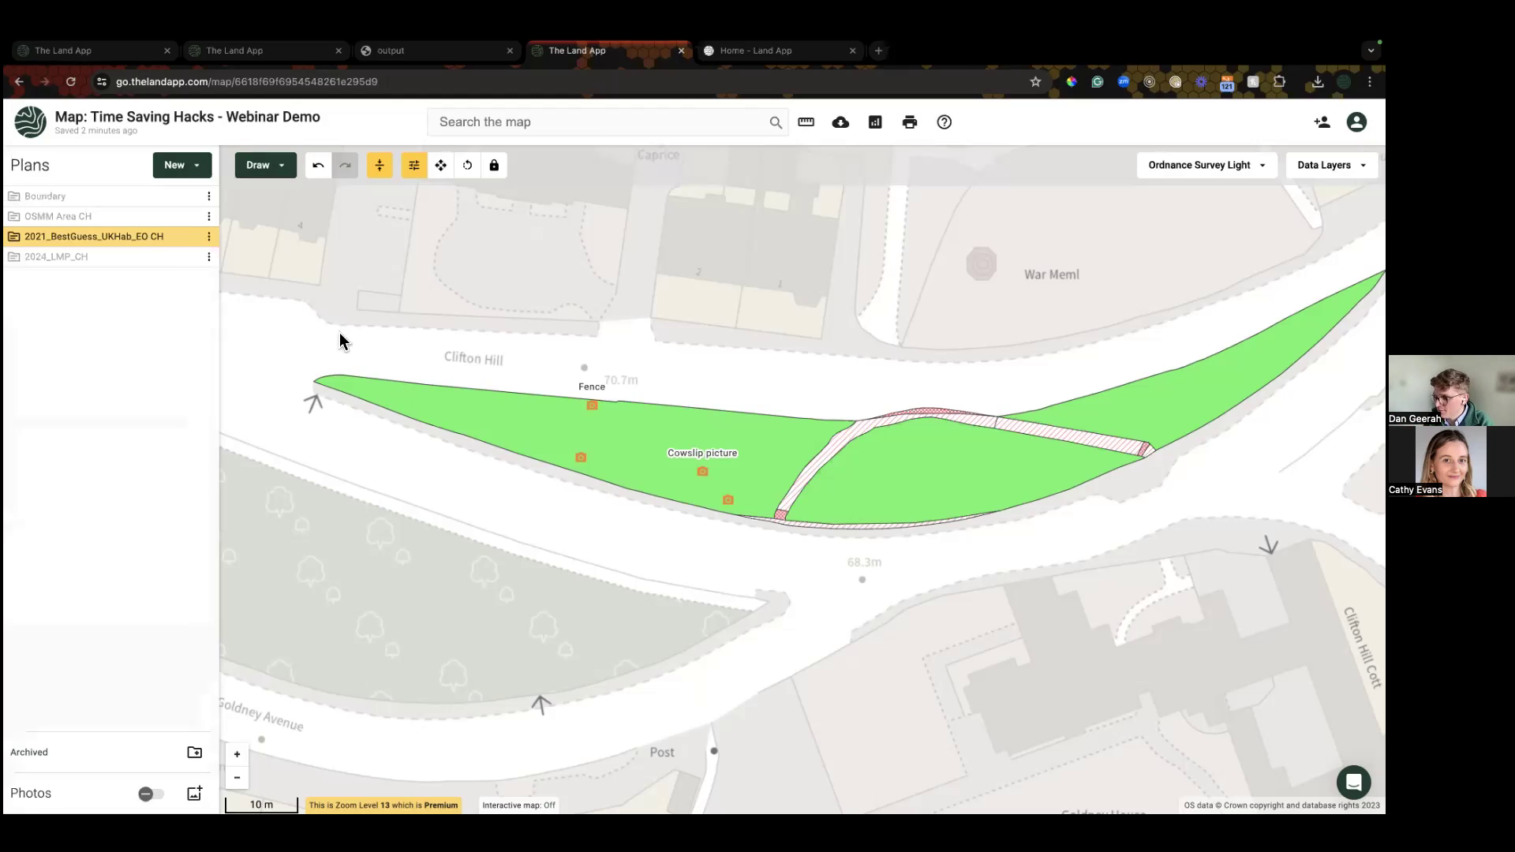
Step: Toggle between the two plans and inspect the 2021 baseline grassland parcel's attributes
left_click(188, 256)
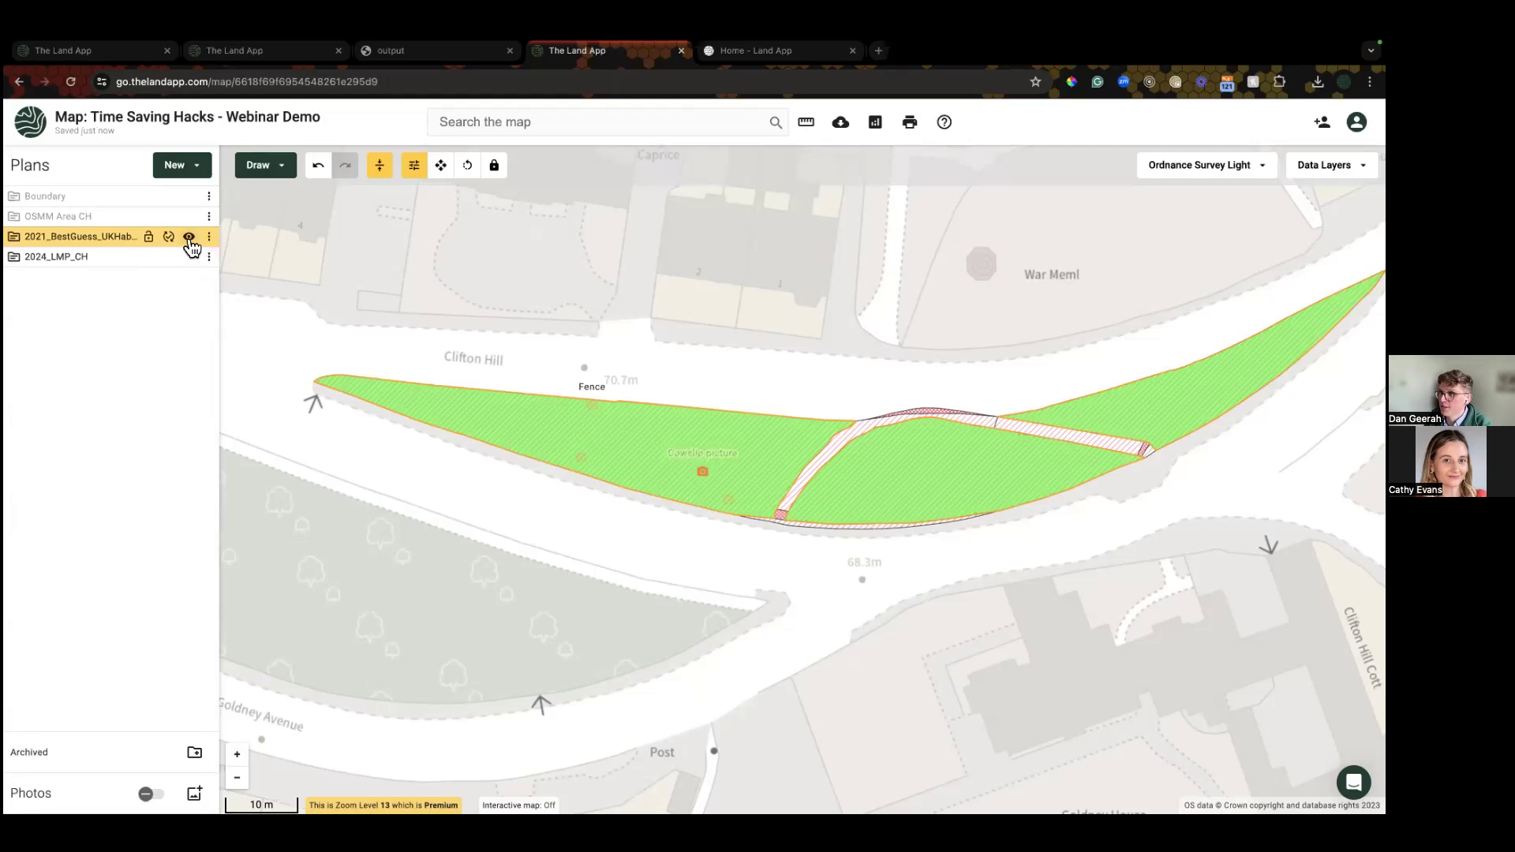
left_click(188, 237)
left_click(190, 257)
left_click(188, 236)
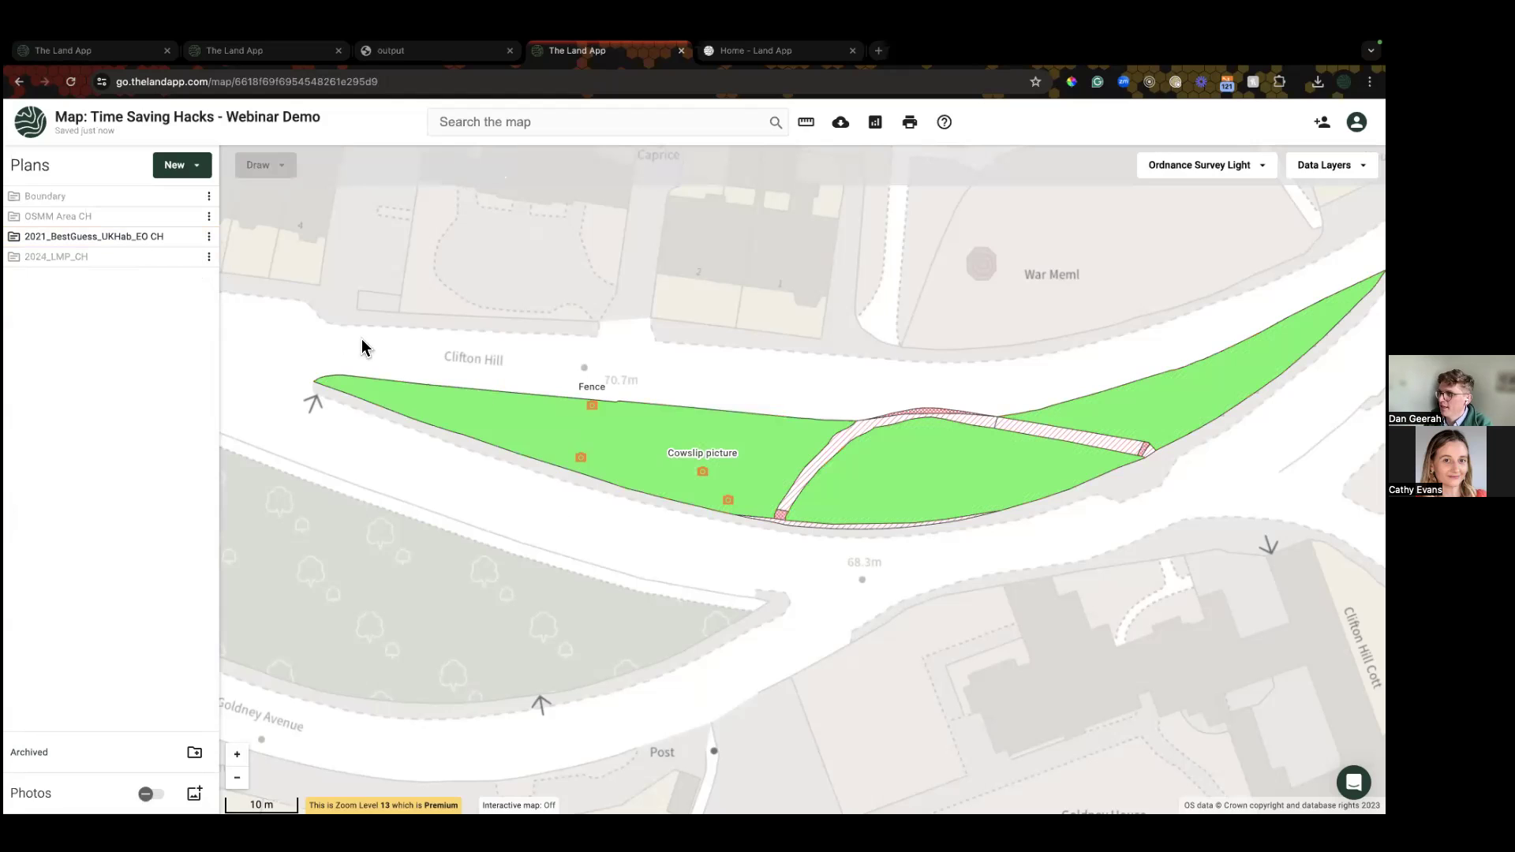
left_click(539, 435)
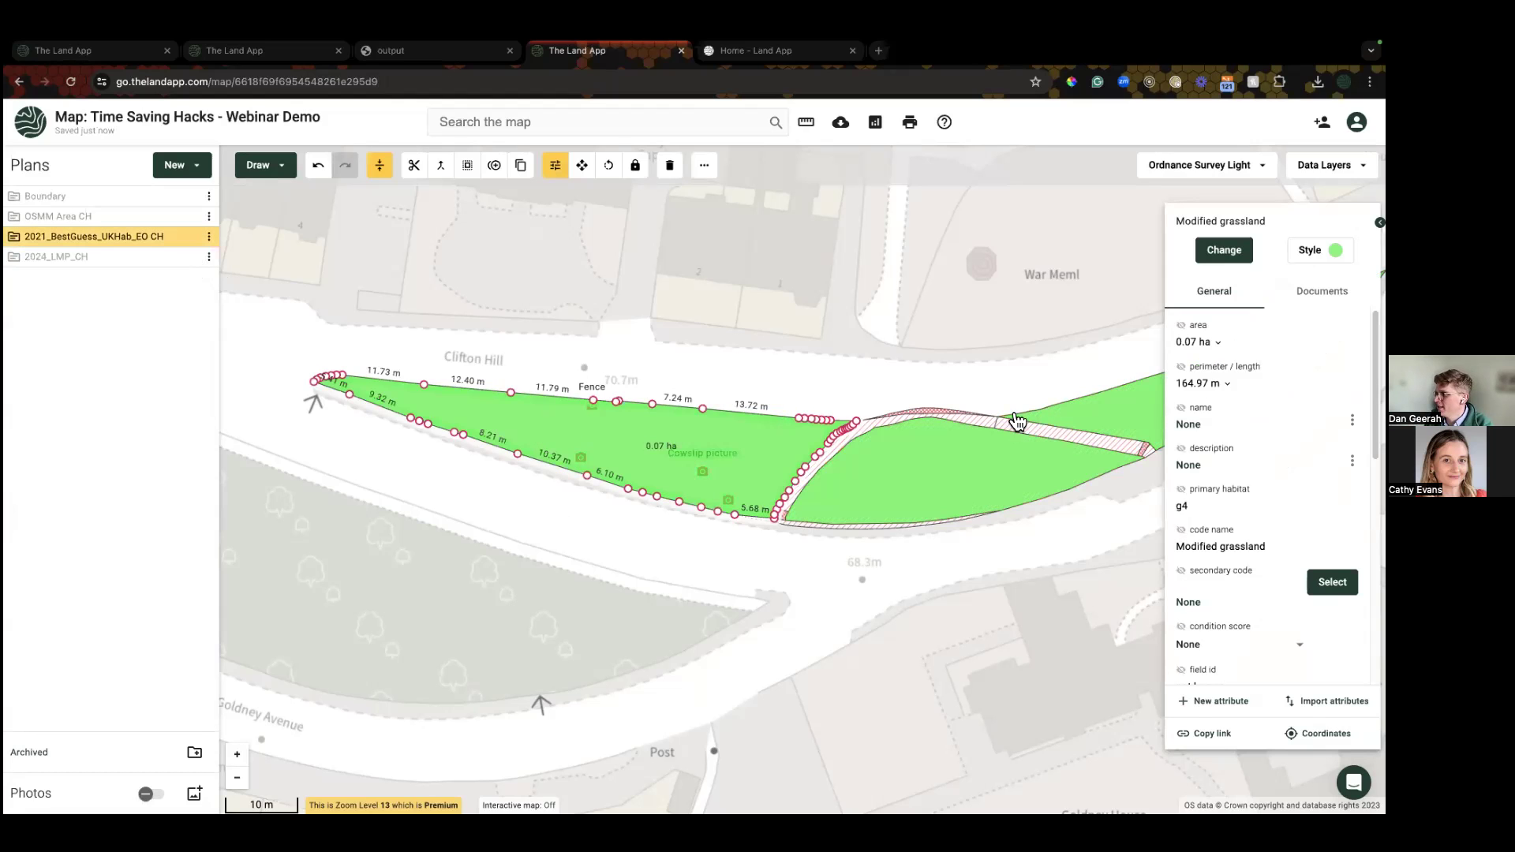
Step: Show only 2024_LMP_CH, inspect one of its parcels, and reload the map page
left_click(188, 237)
left_click(189, 257)
left_click(575, 443)
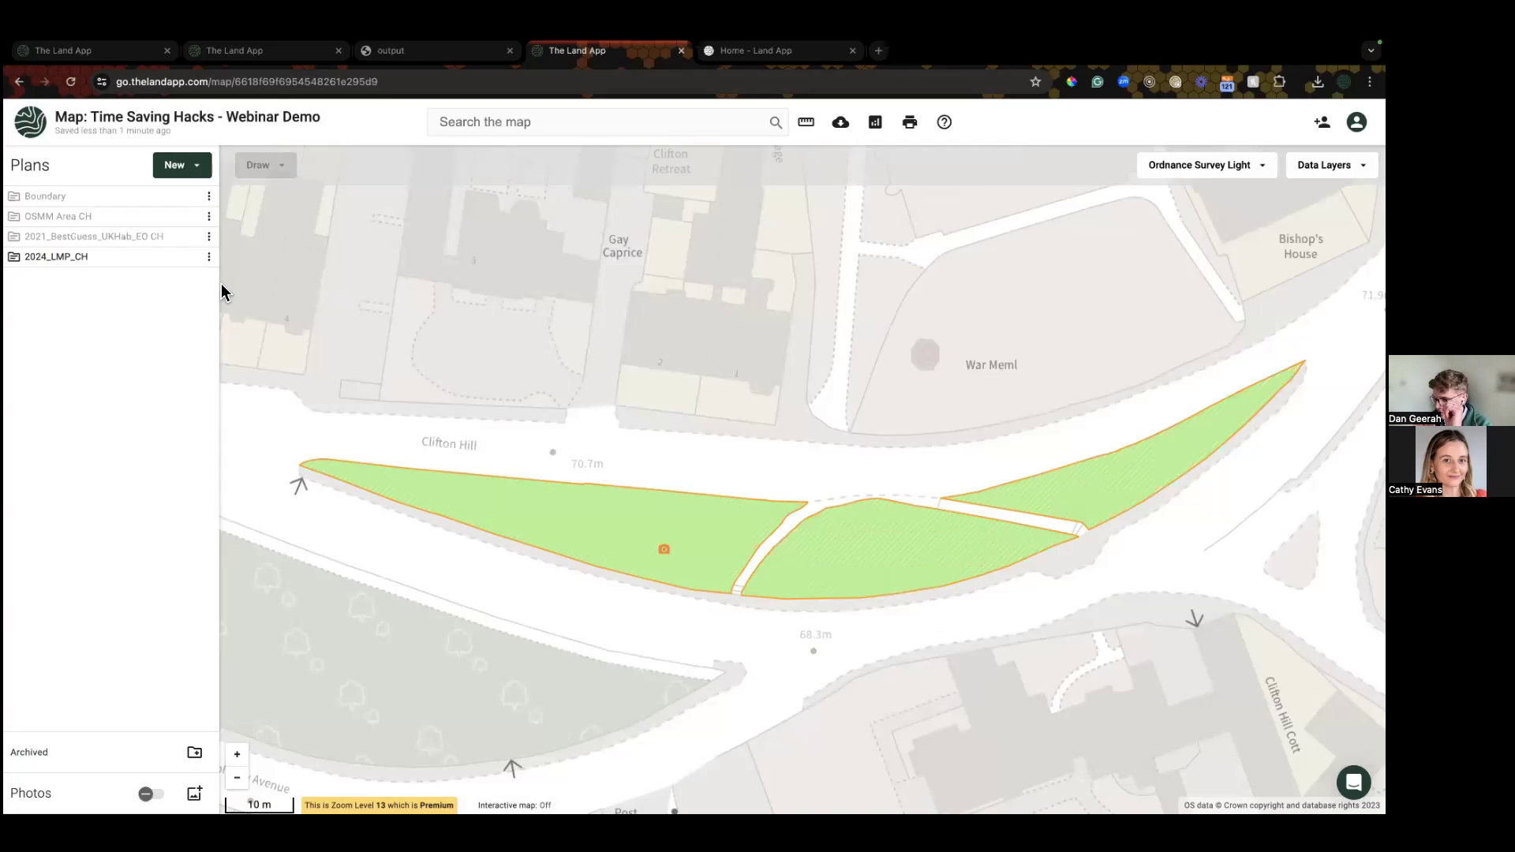
left_click(71, 82)
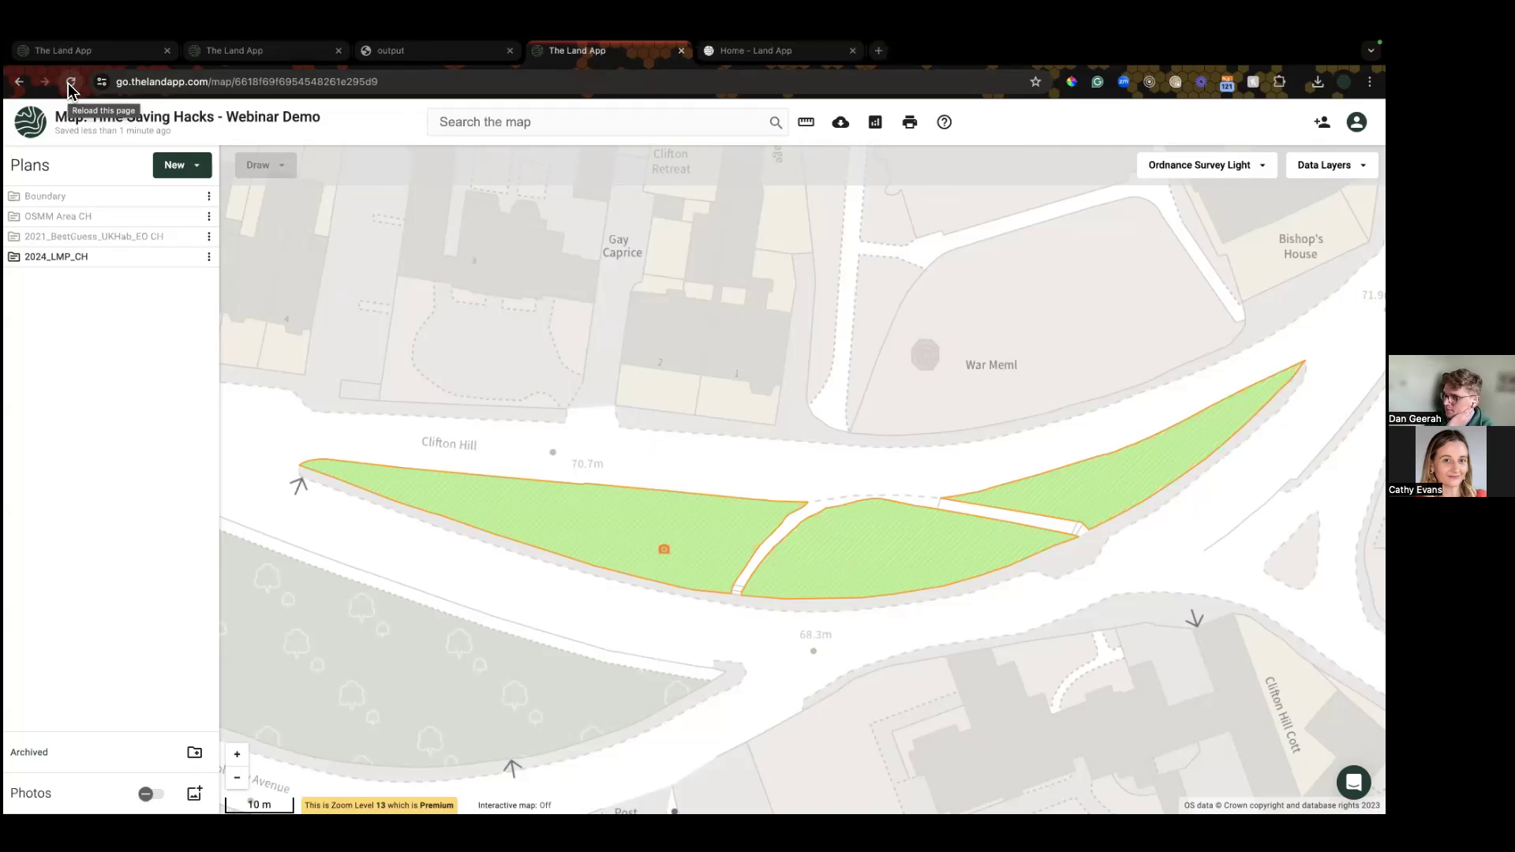
left_click(70, 82)
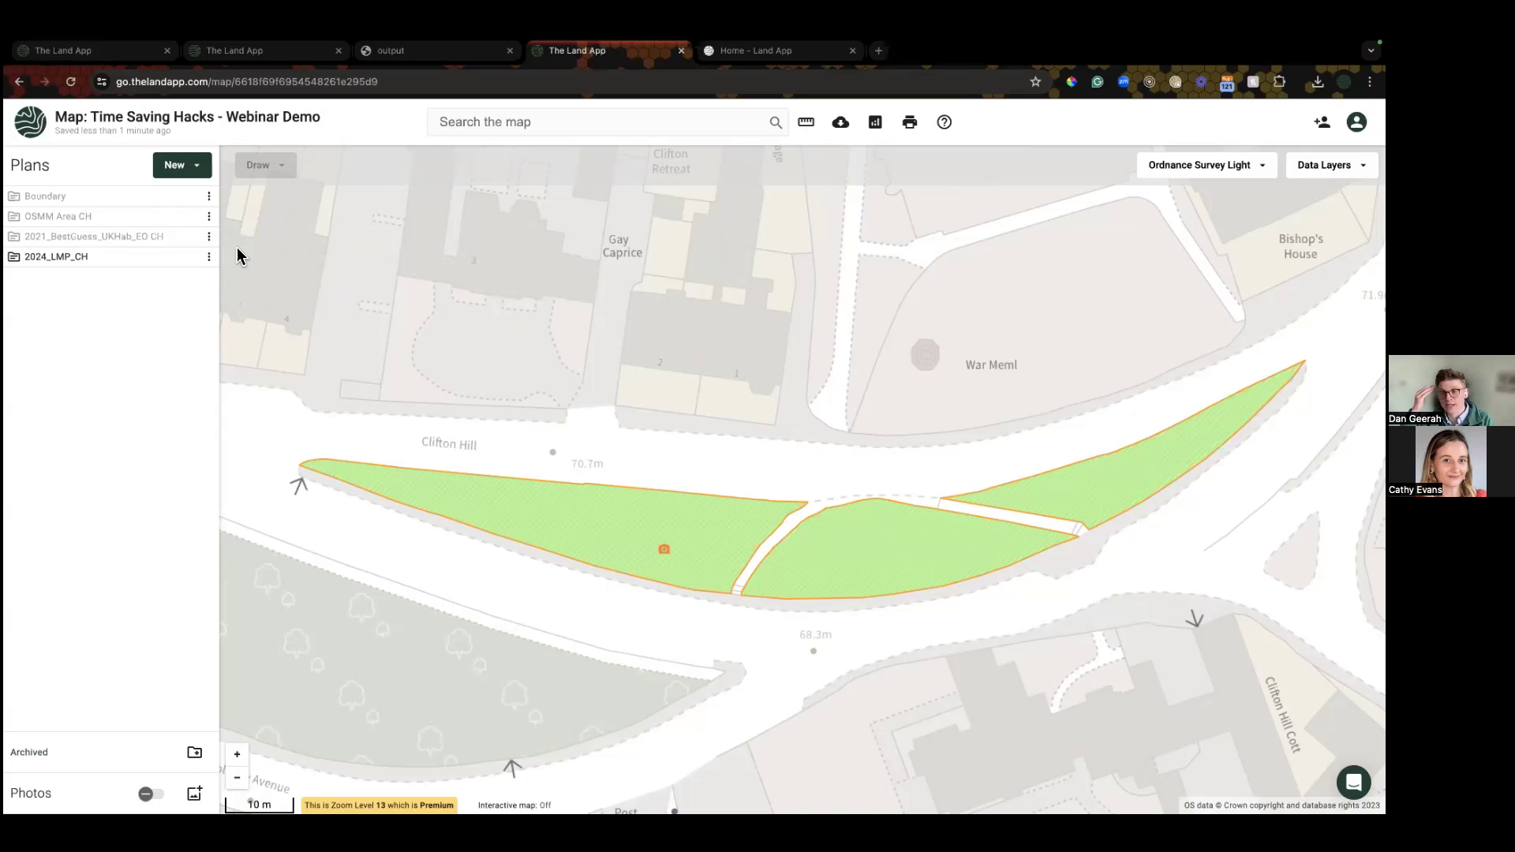
Step: Reload the map, hide 2024_LMP_CH and BNG Uplift, and label a grassland parcel with baseline units
key("super+r")
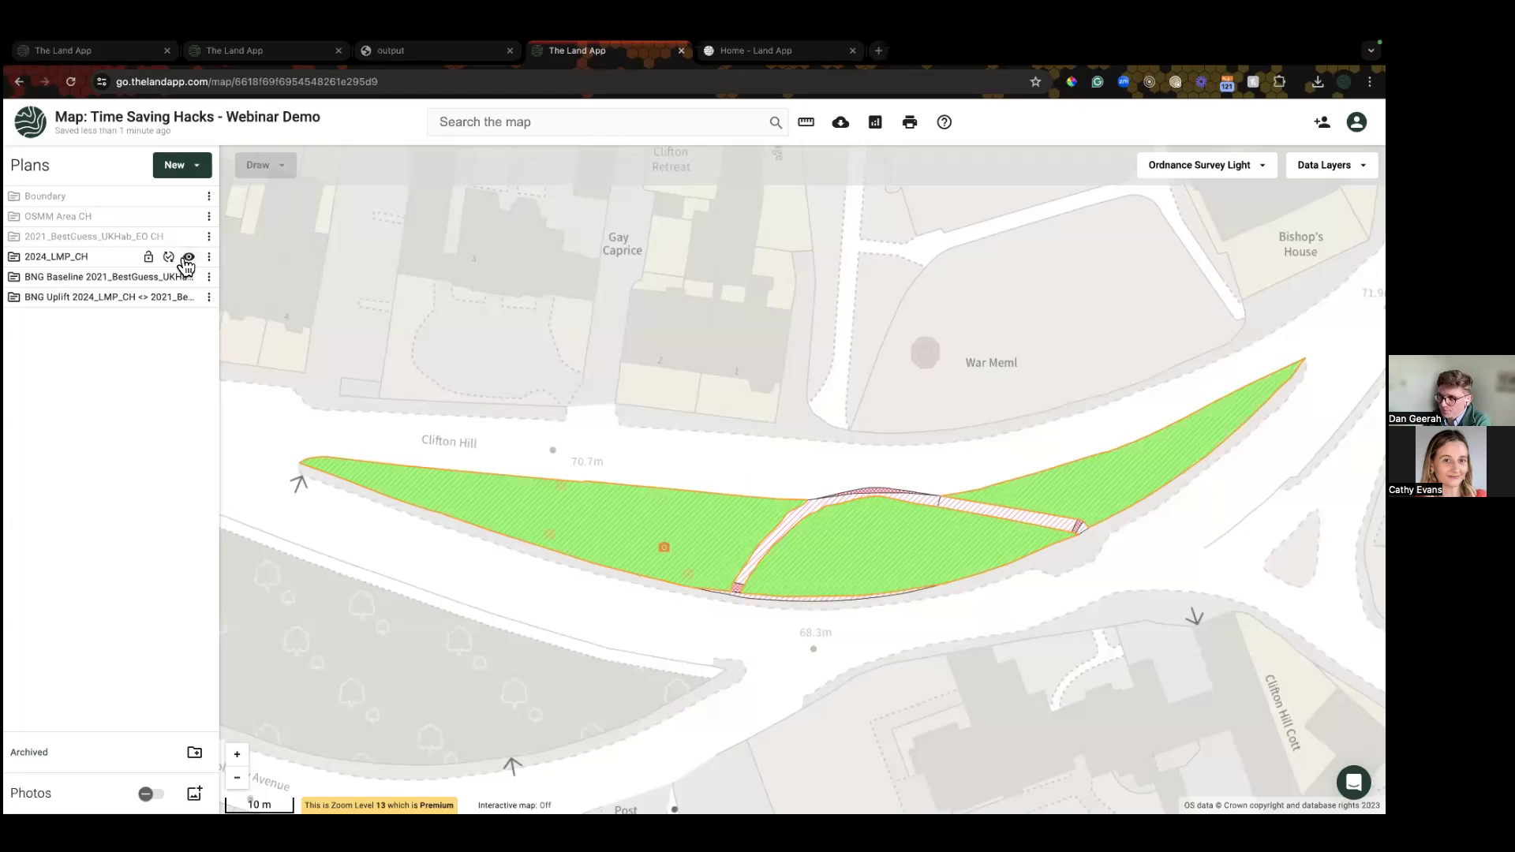
left_click(188, 258)
left_click(189, 298)
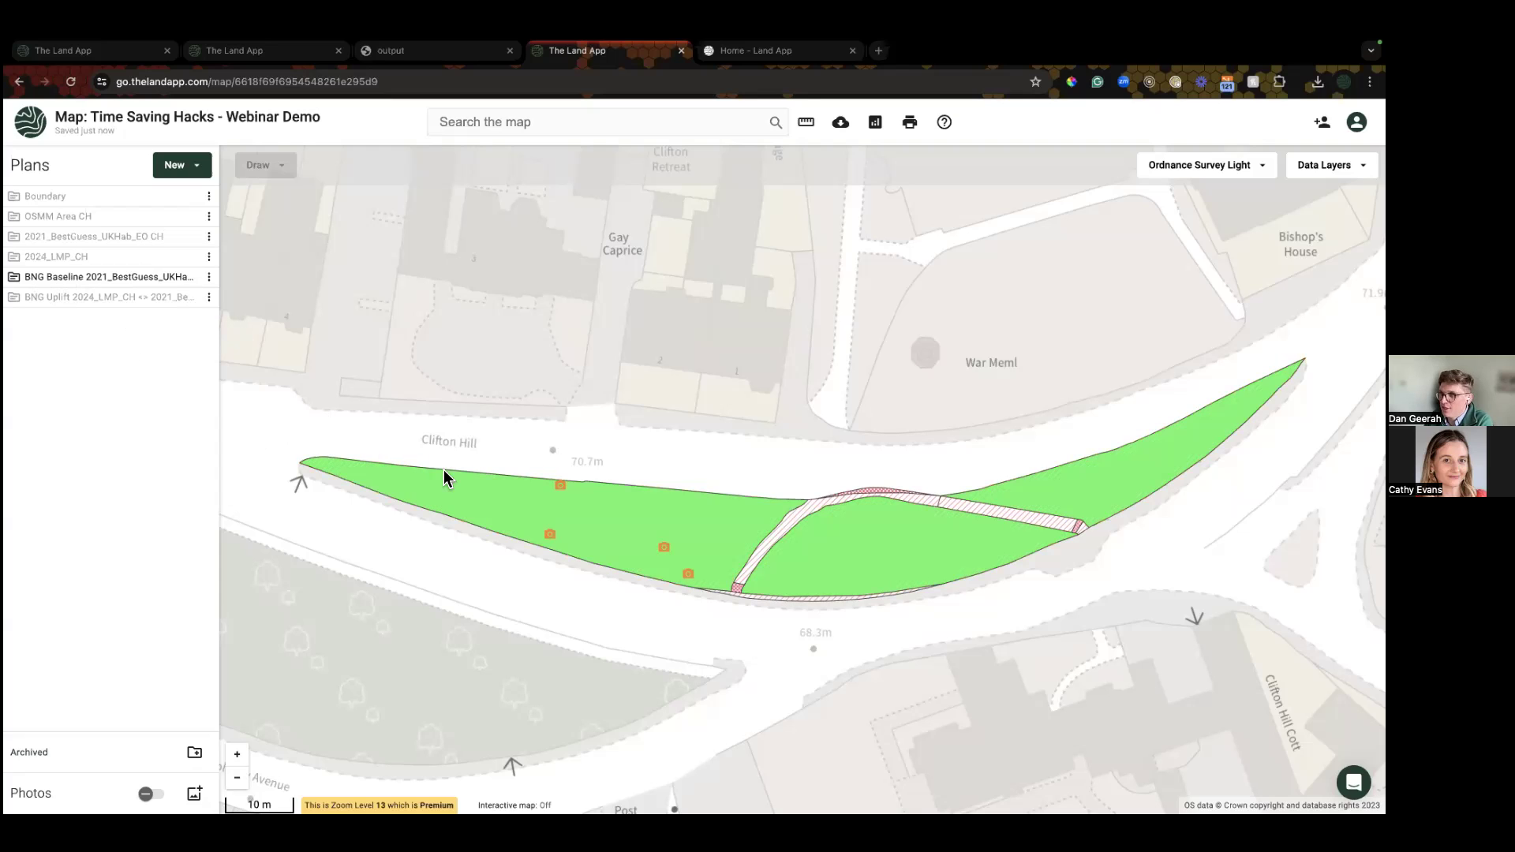
left_click(509, 527)
scroll(1230, 542, "down", 1)
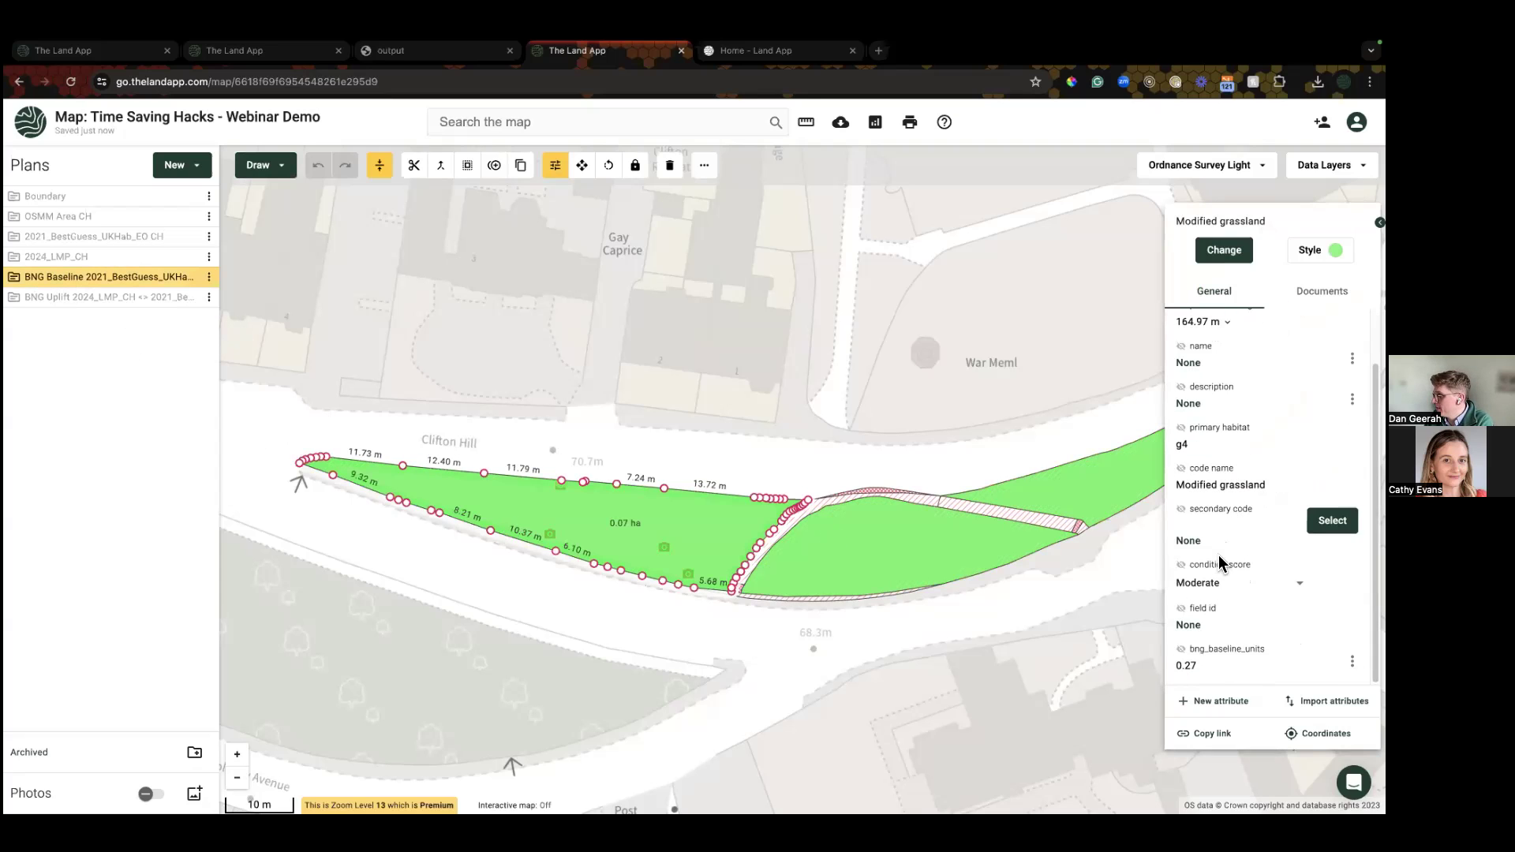
left_click(1181, 648)
left_click(561, 572)
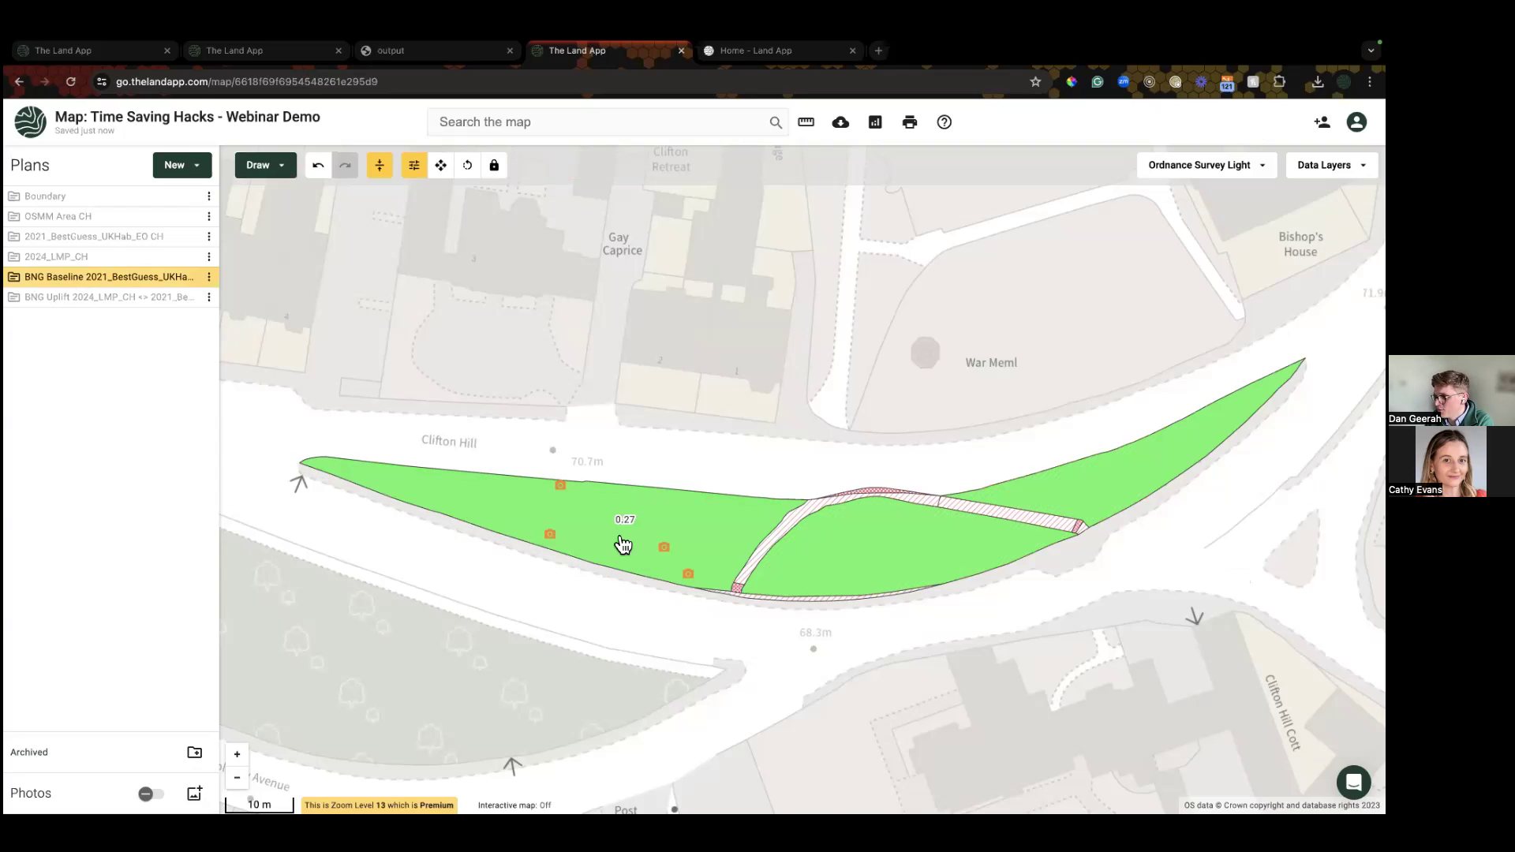
scroll(622, 544, "up", 3)
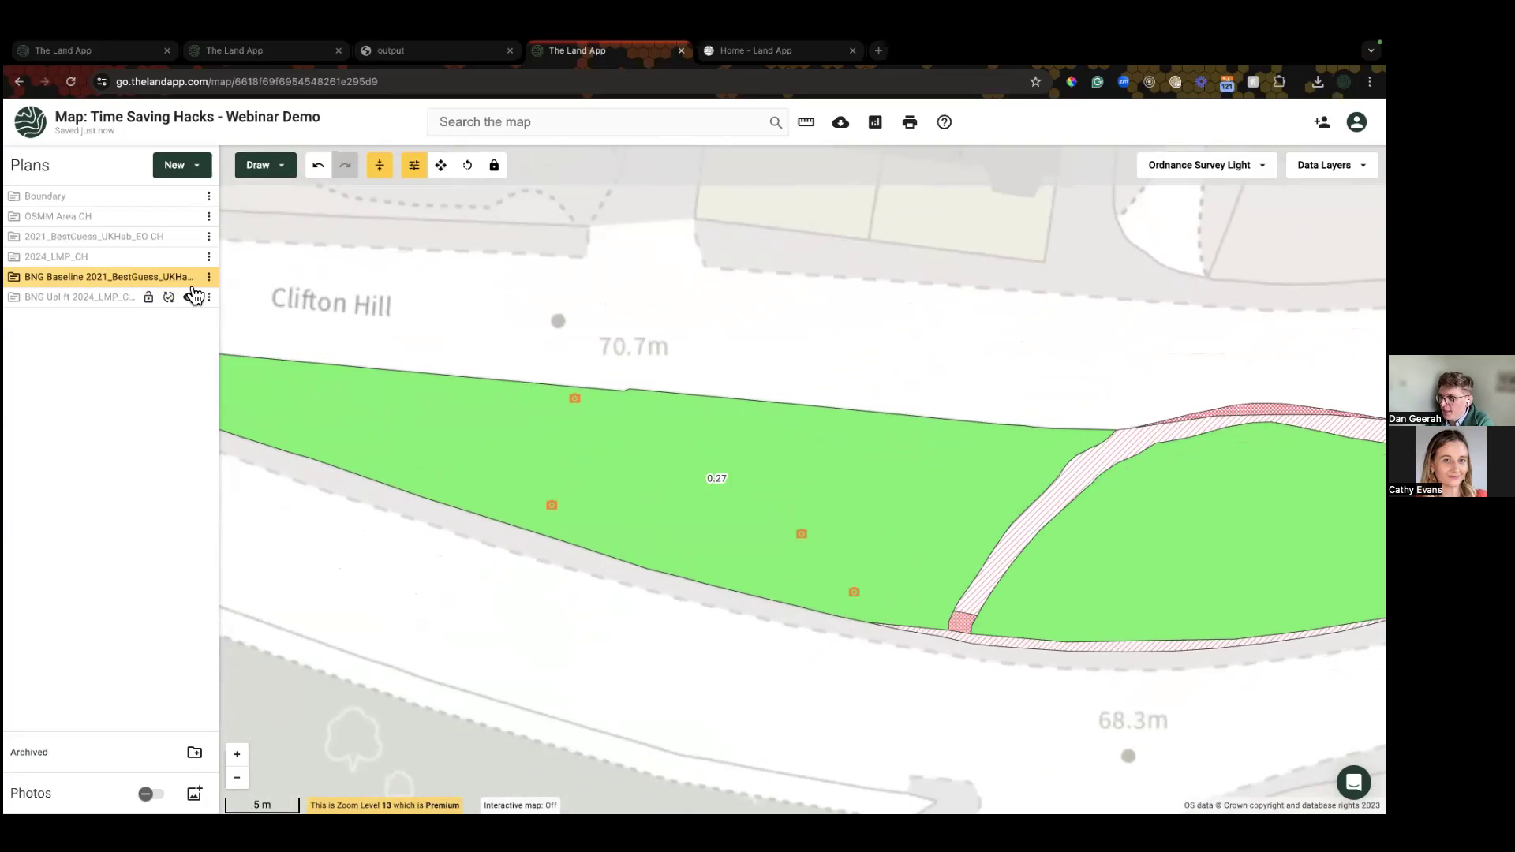
Step: In BNG Uplift, label the Lowland meadows parcel with Uplift 0.37 instead of baseline units
left_click(190, 296)
left_click(433, 443)
scroll(1227, 647, "down", 1)
left_click(1181, 608)
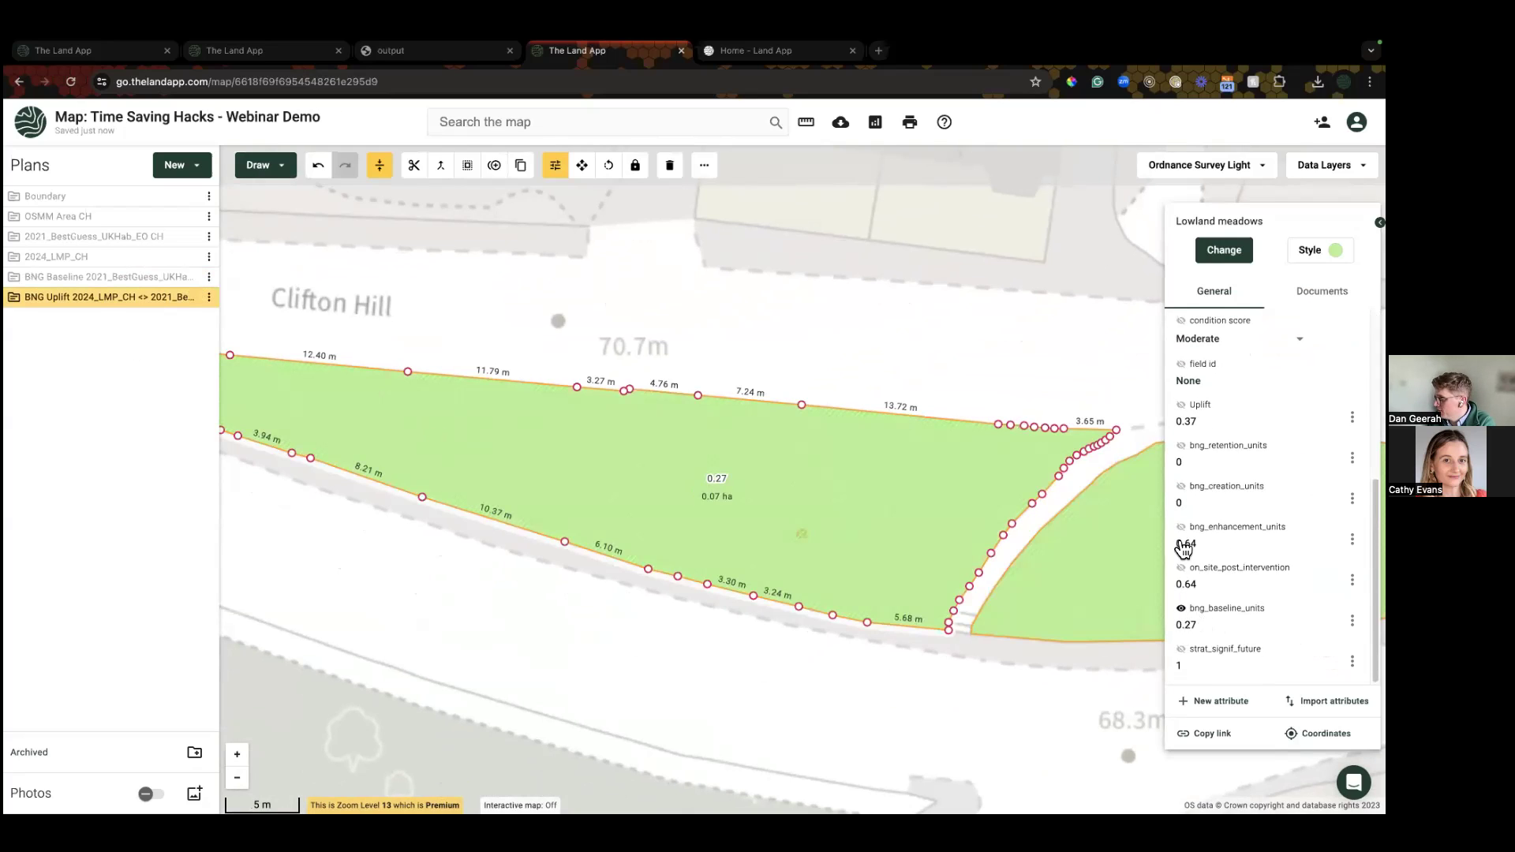
left_click(1181, 404)
left_click(1181, 608)
left_click(657, 665)
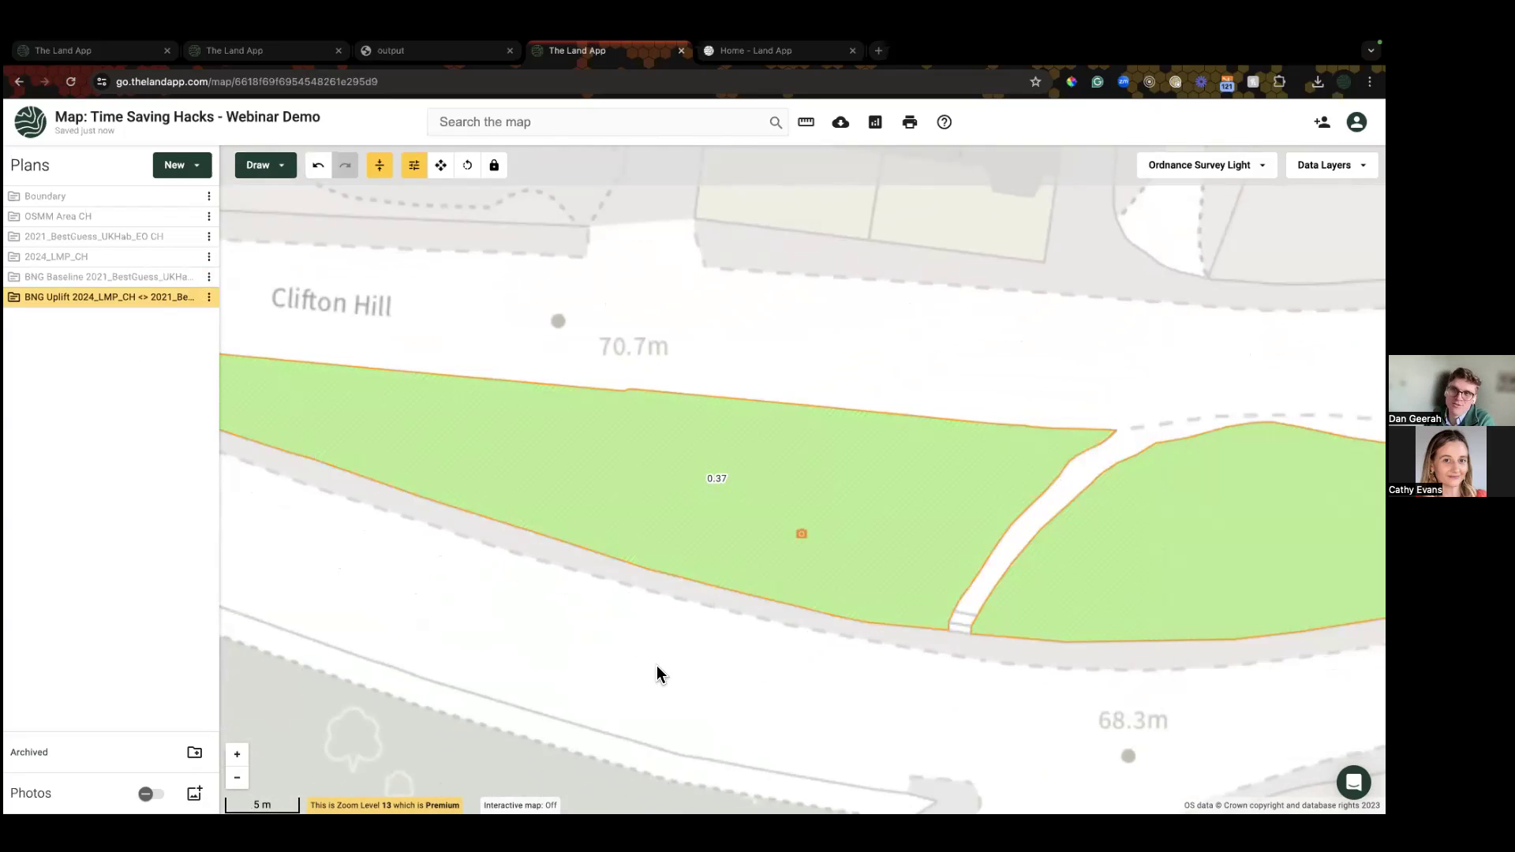
left_click(656, 504)
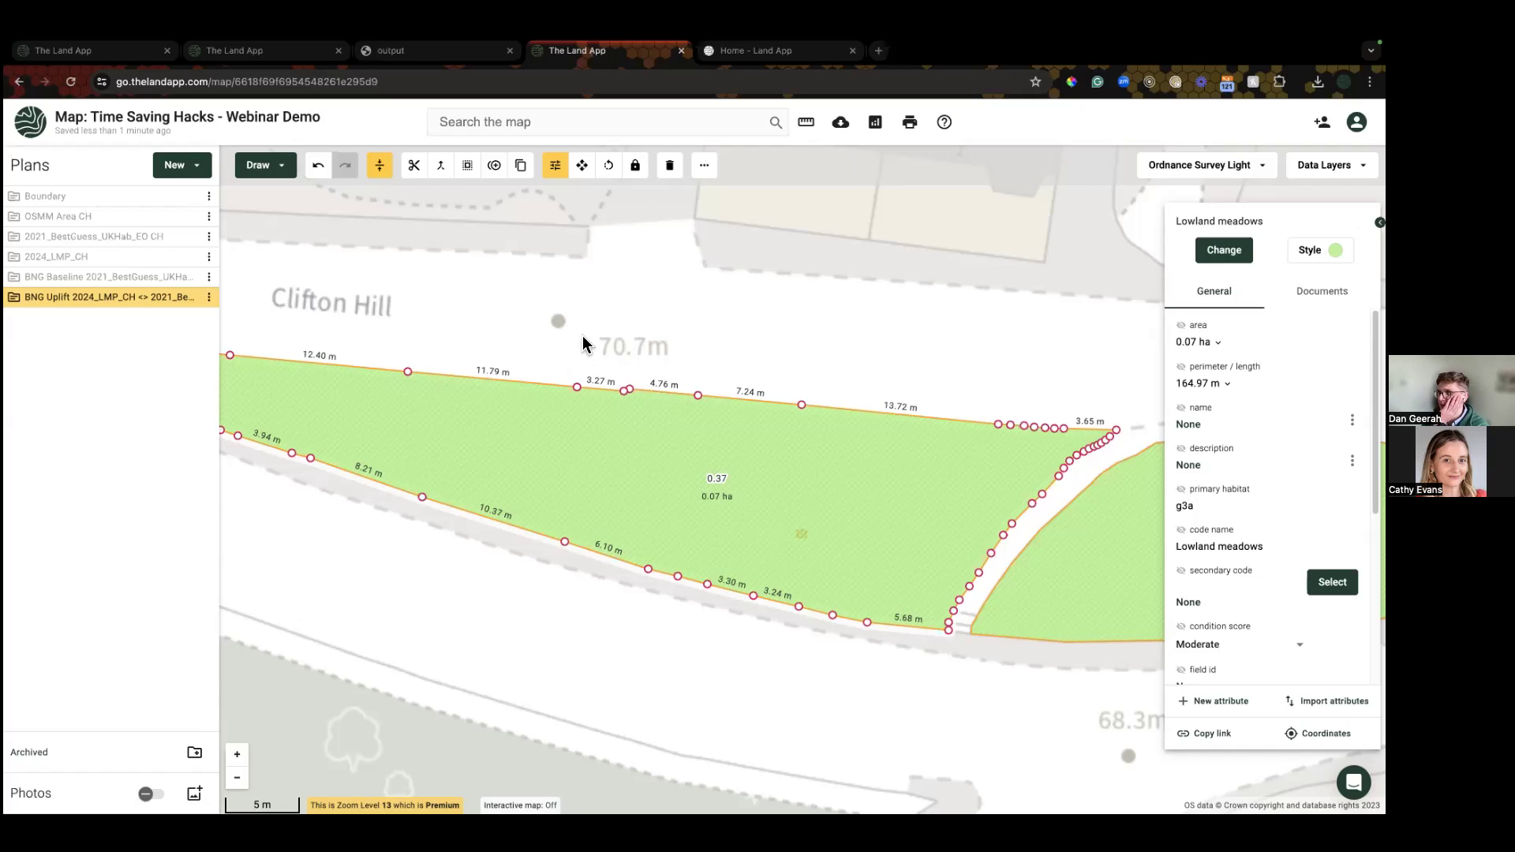
Step: Close the print customisation and setup pages, then zoom the map to the plan's extent
scroll(292, 530, "down", 2)
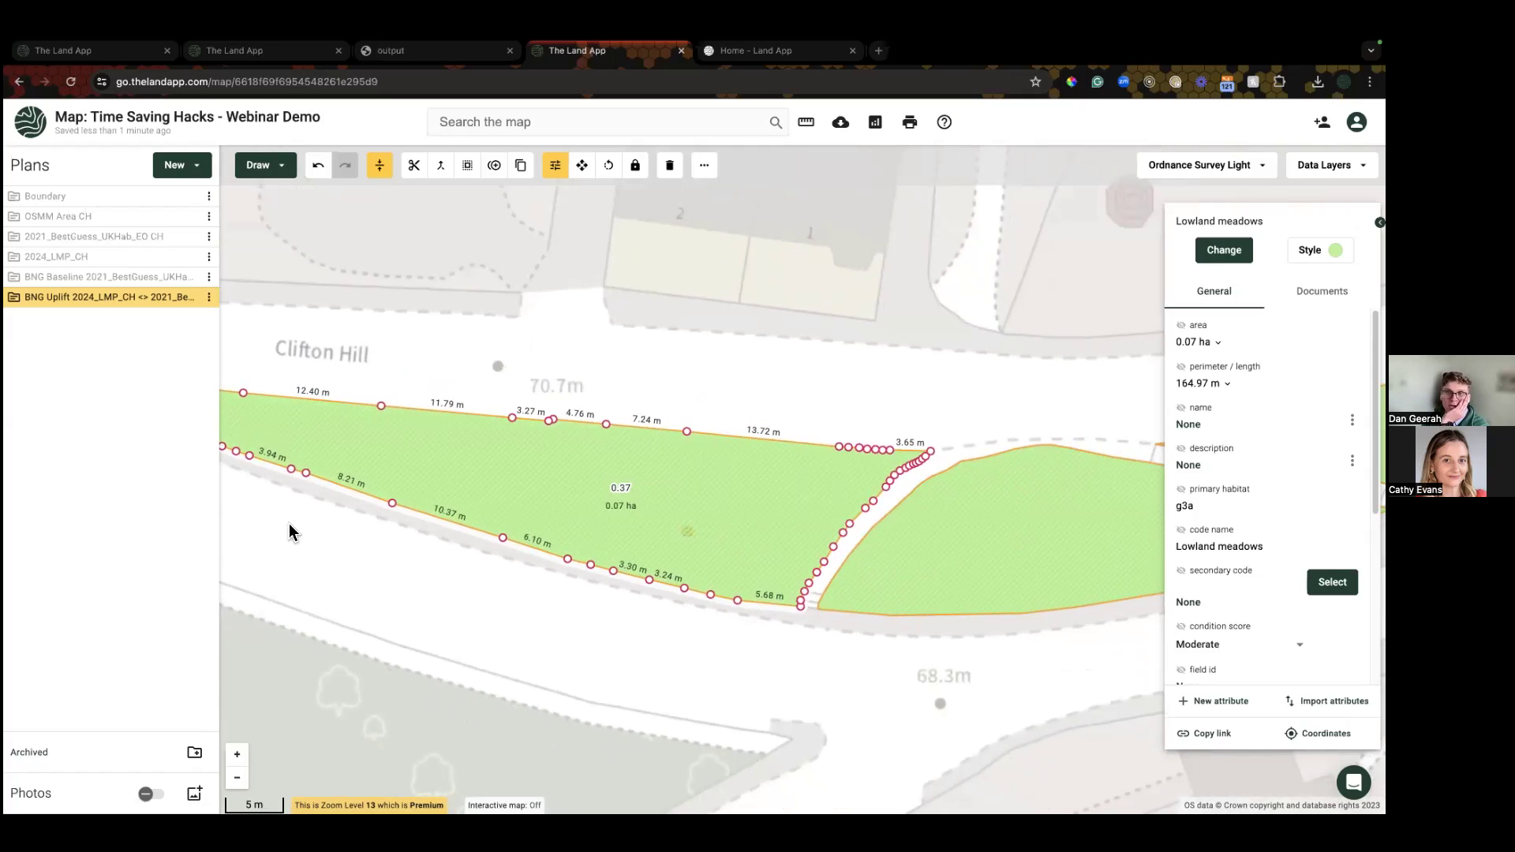
scroll(295, 527, "down", 2)
left_click(250, 55)
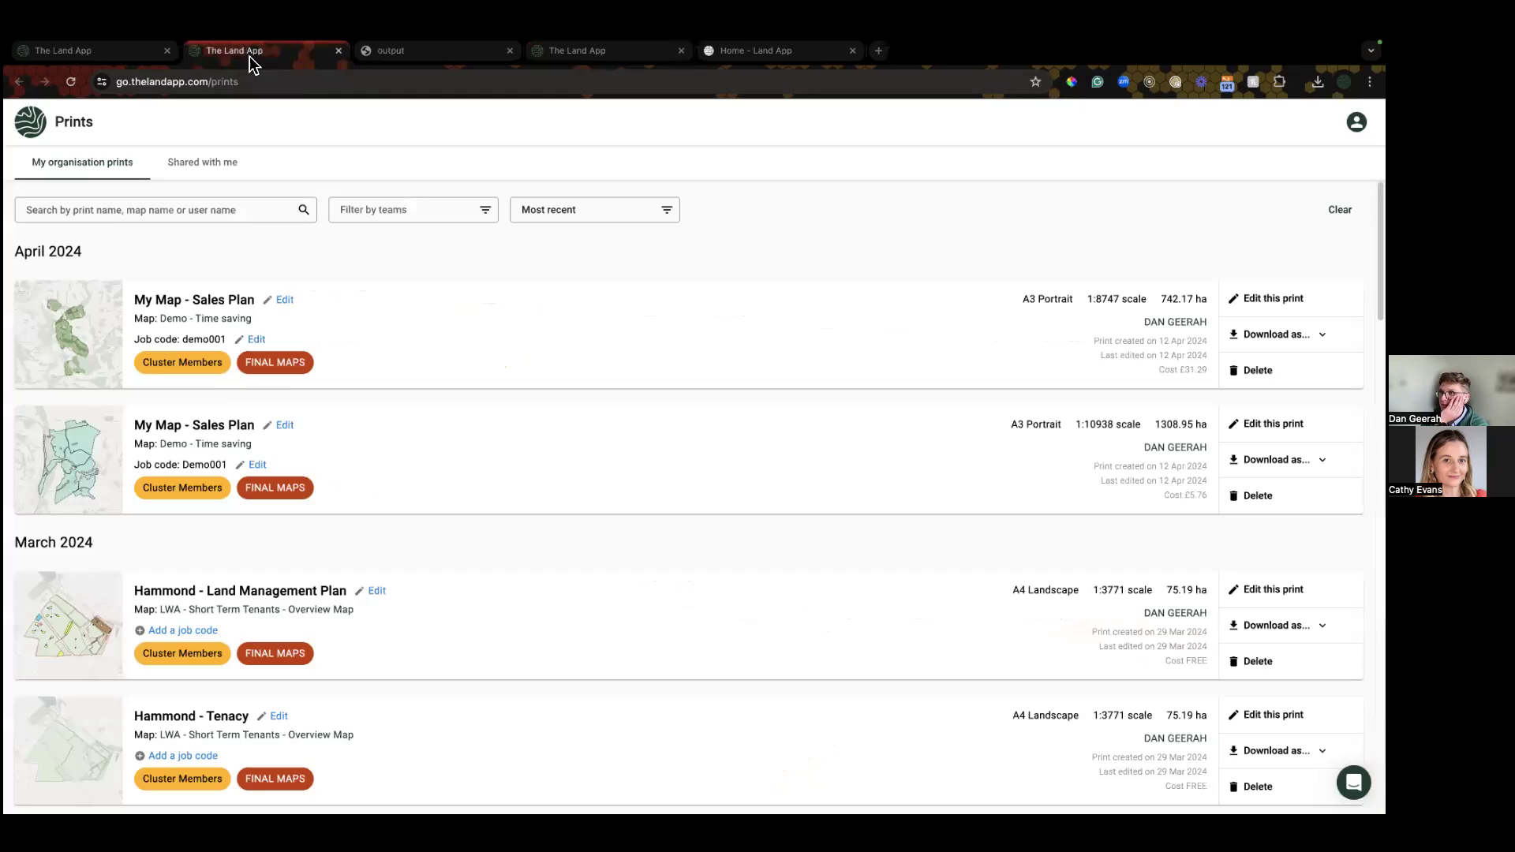
left_click(123, 54)
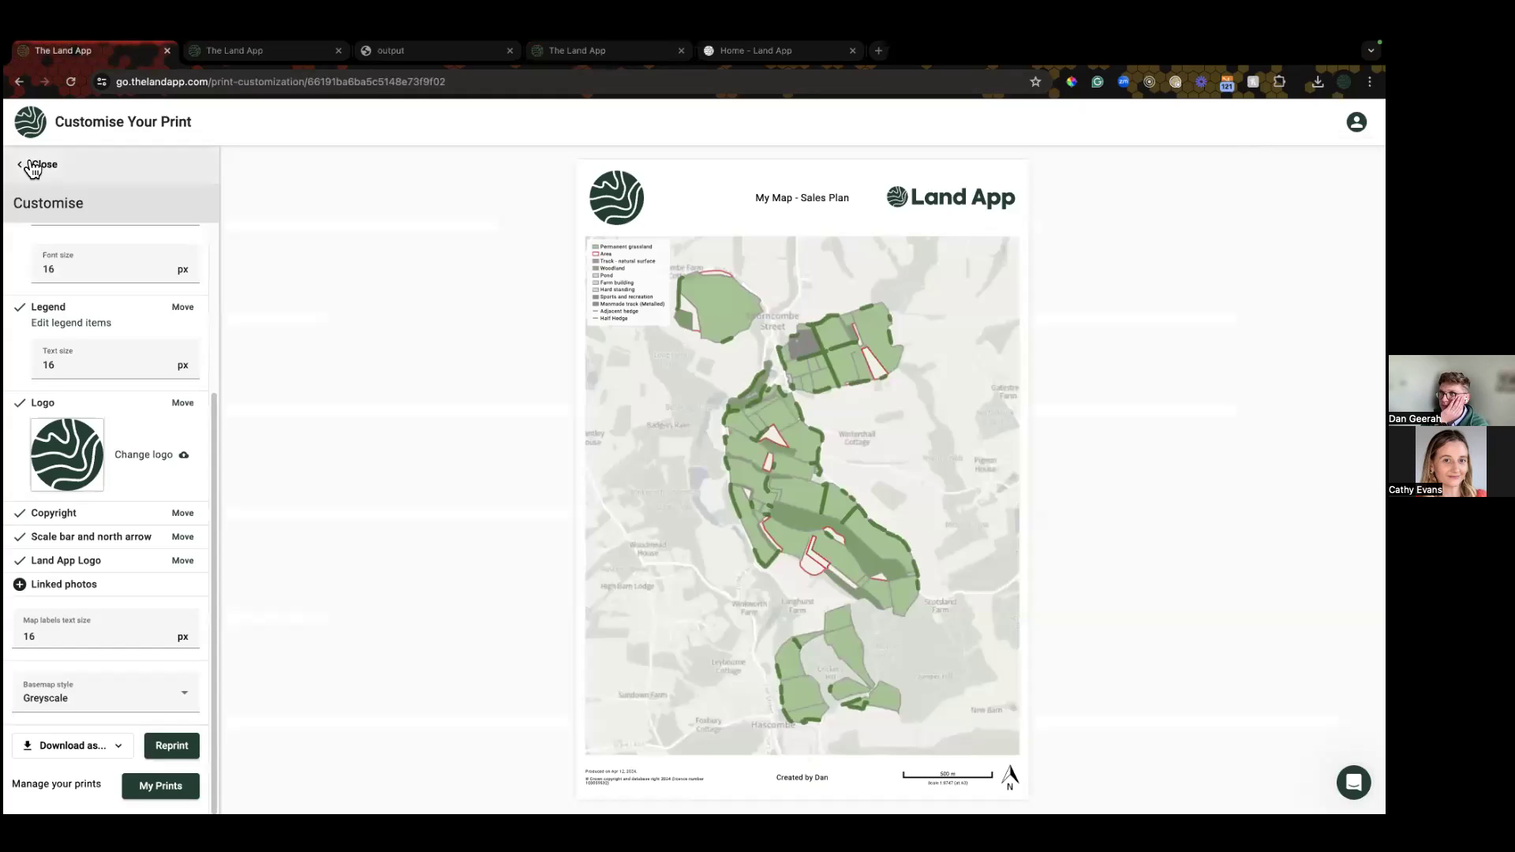
left_click(35, 164)
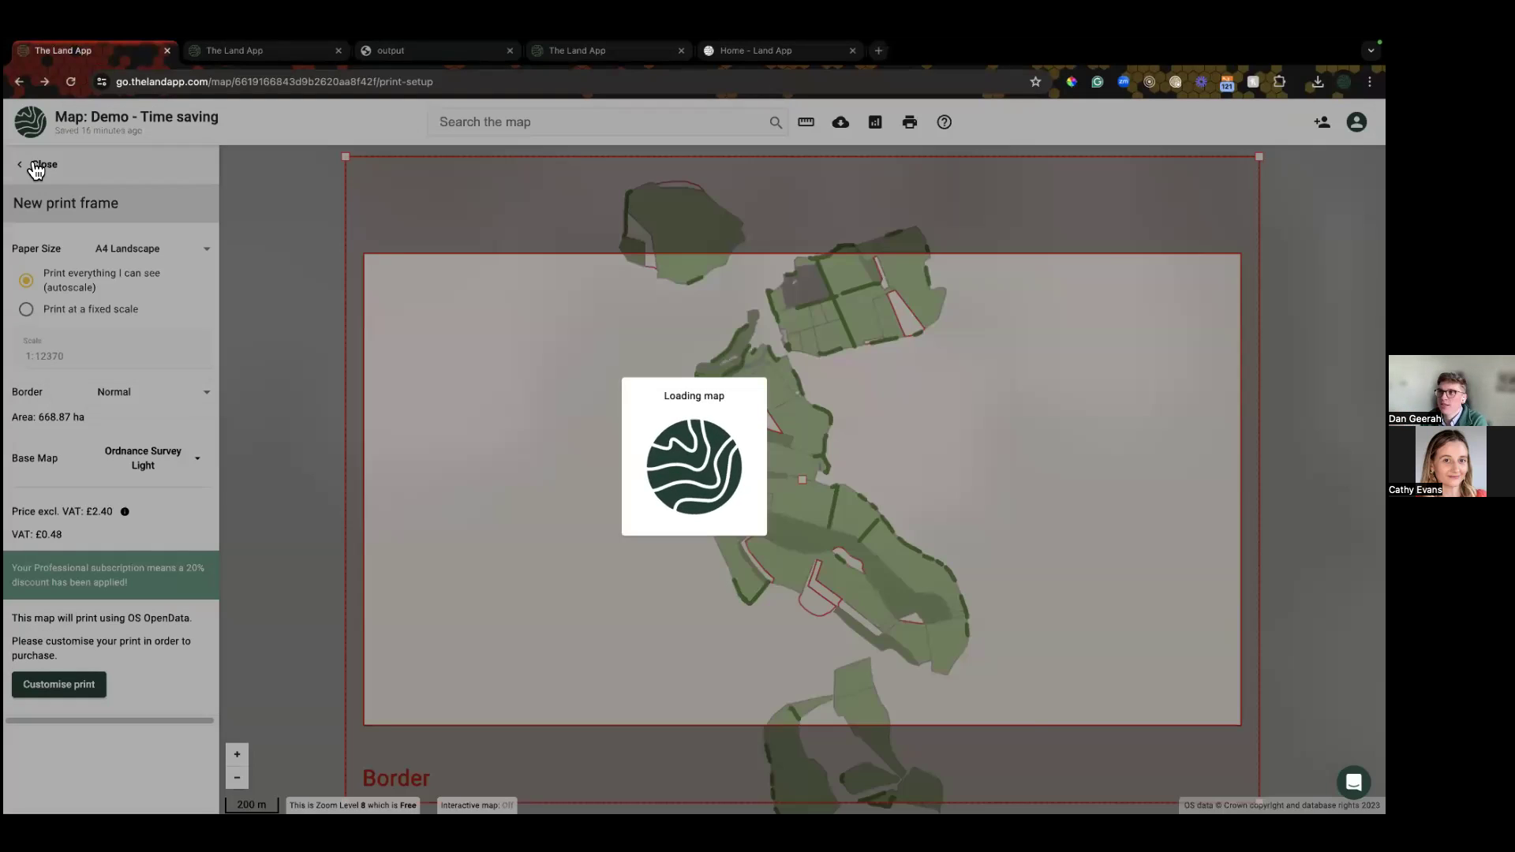
left_click(37, 165)
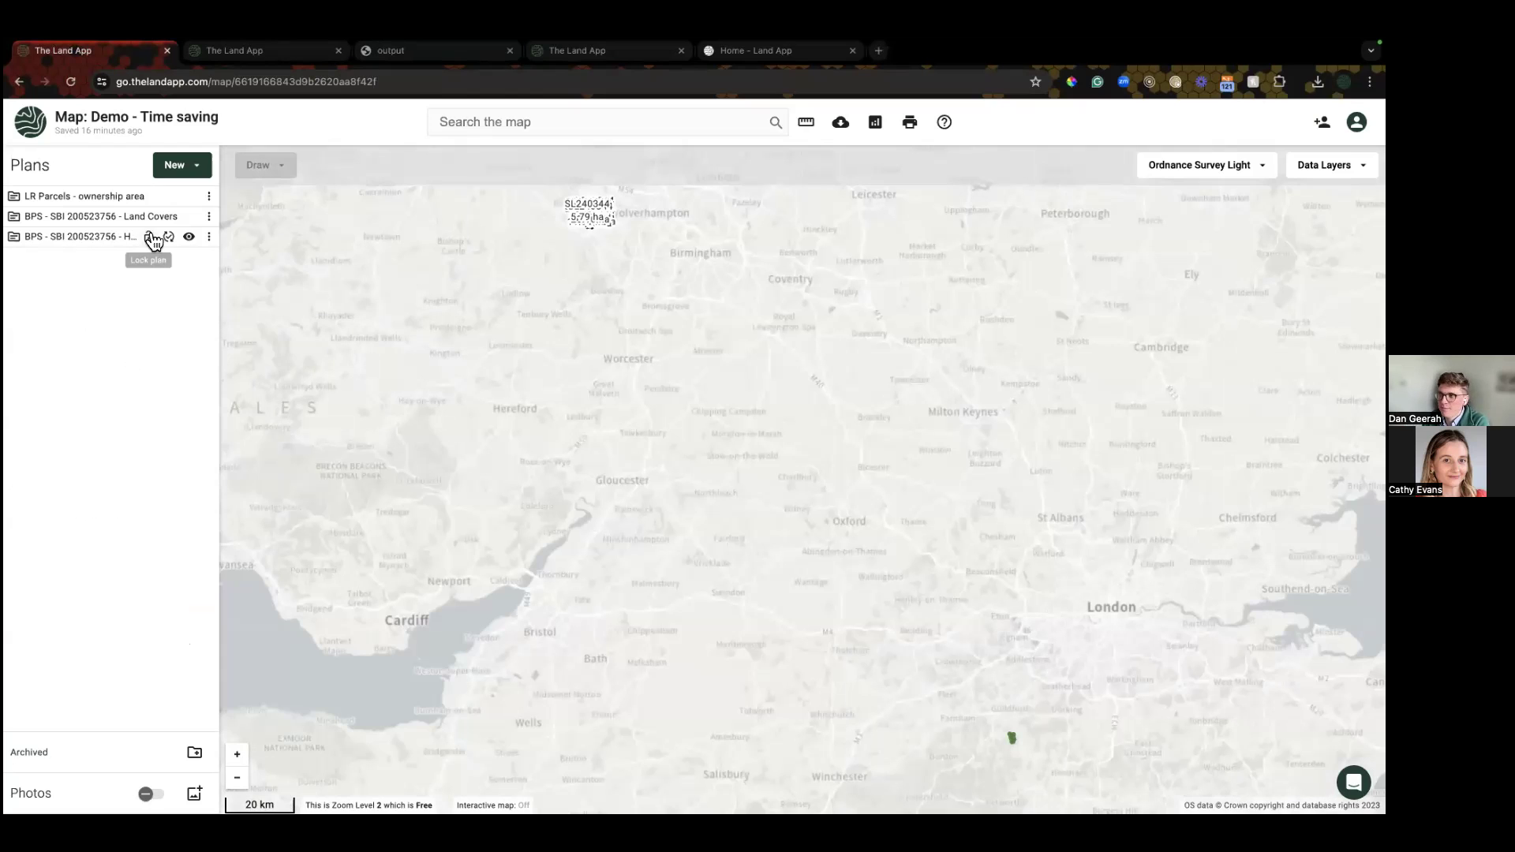
left_click(209, 218)
left_click(240, 387)
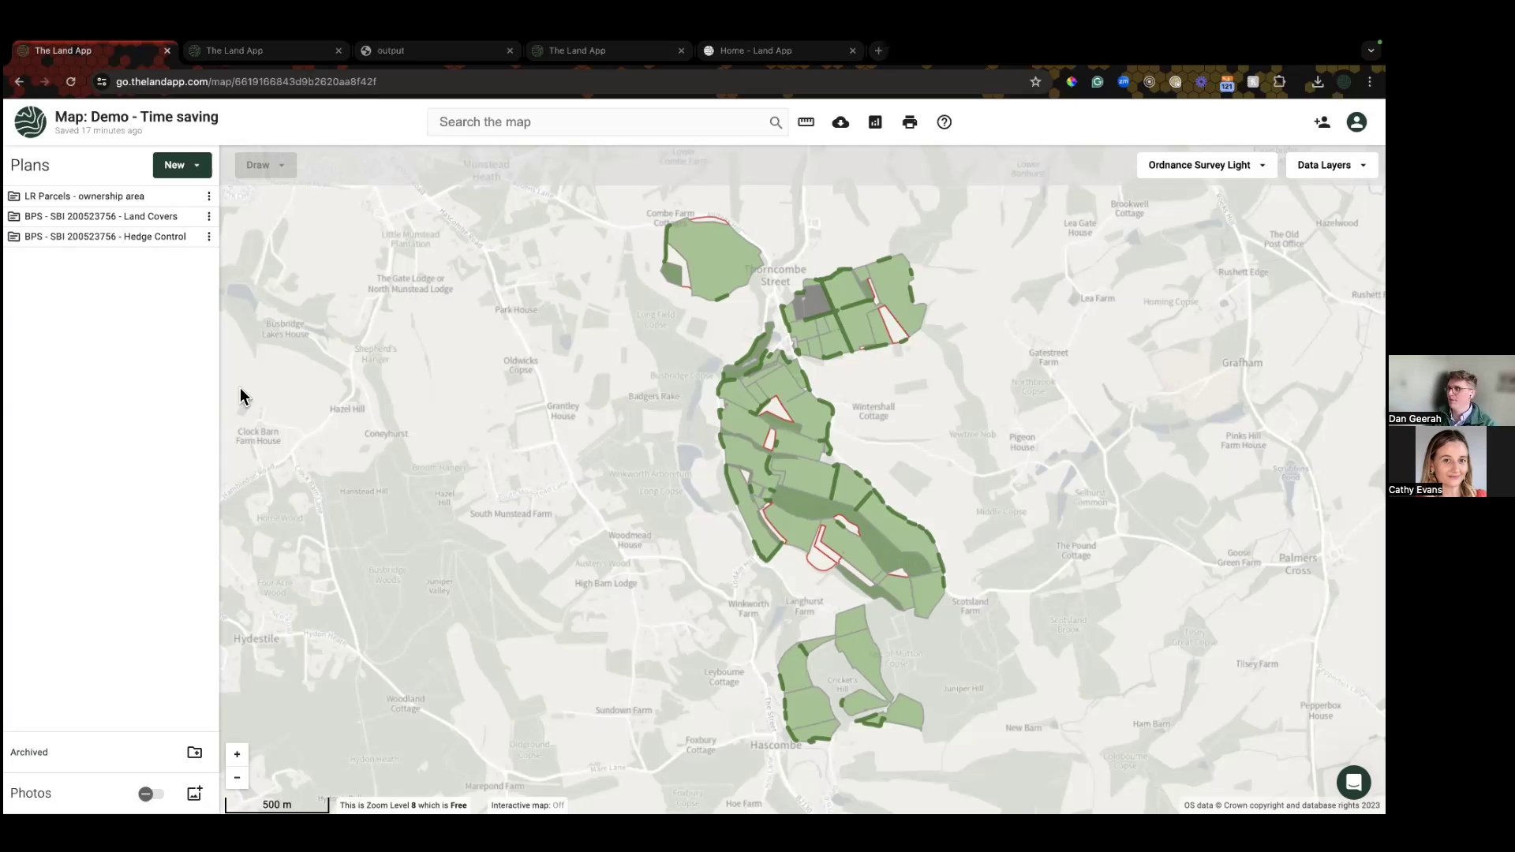
scroll(779, 430, "up", 2)
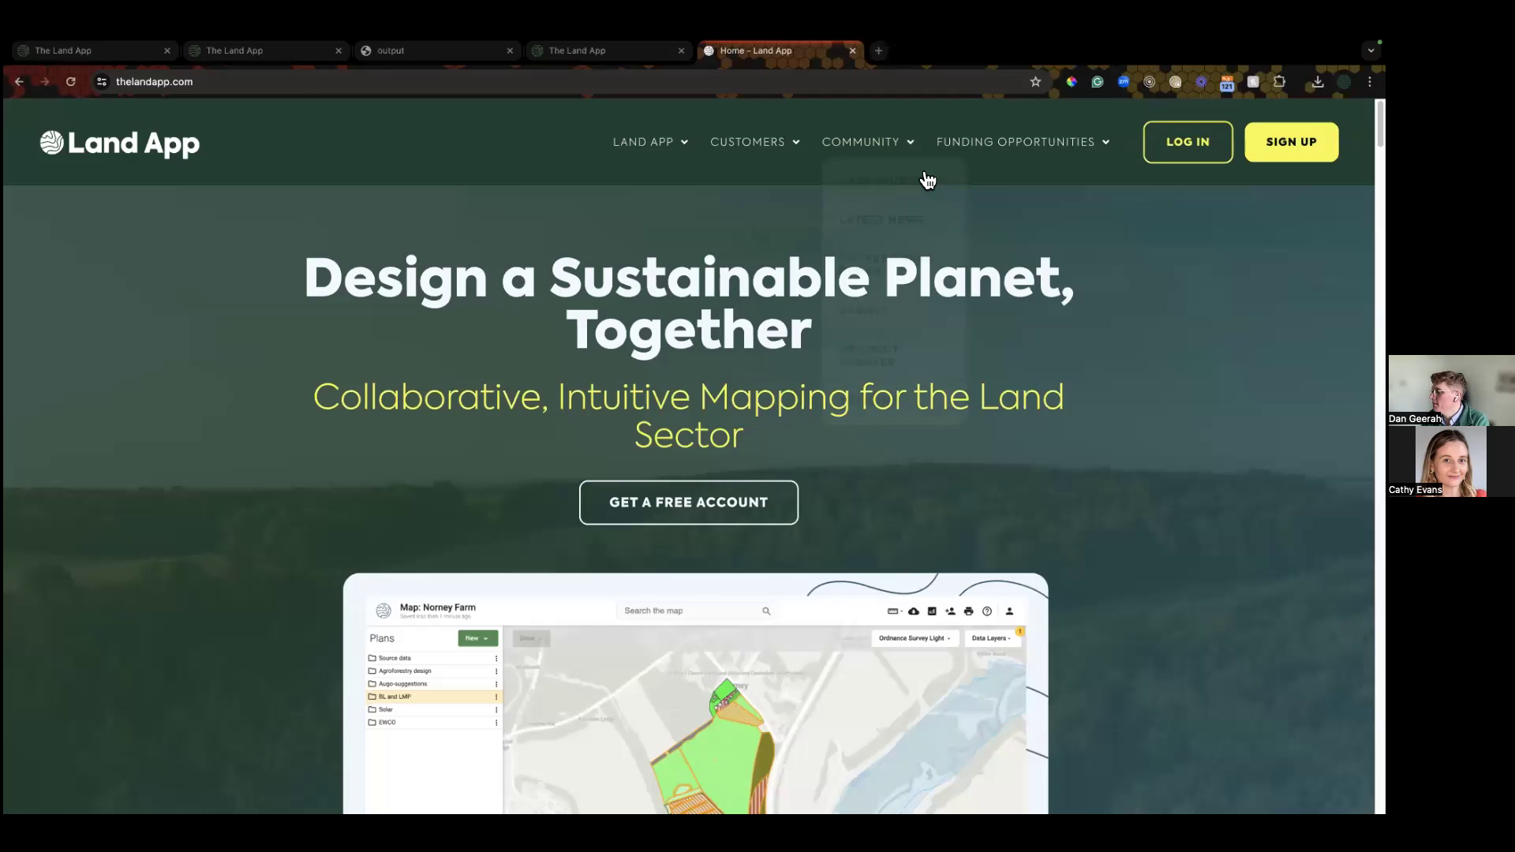
Step: Open the March 2024 entry under Product Updates on the Land App website
mouse_move(919, 183)
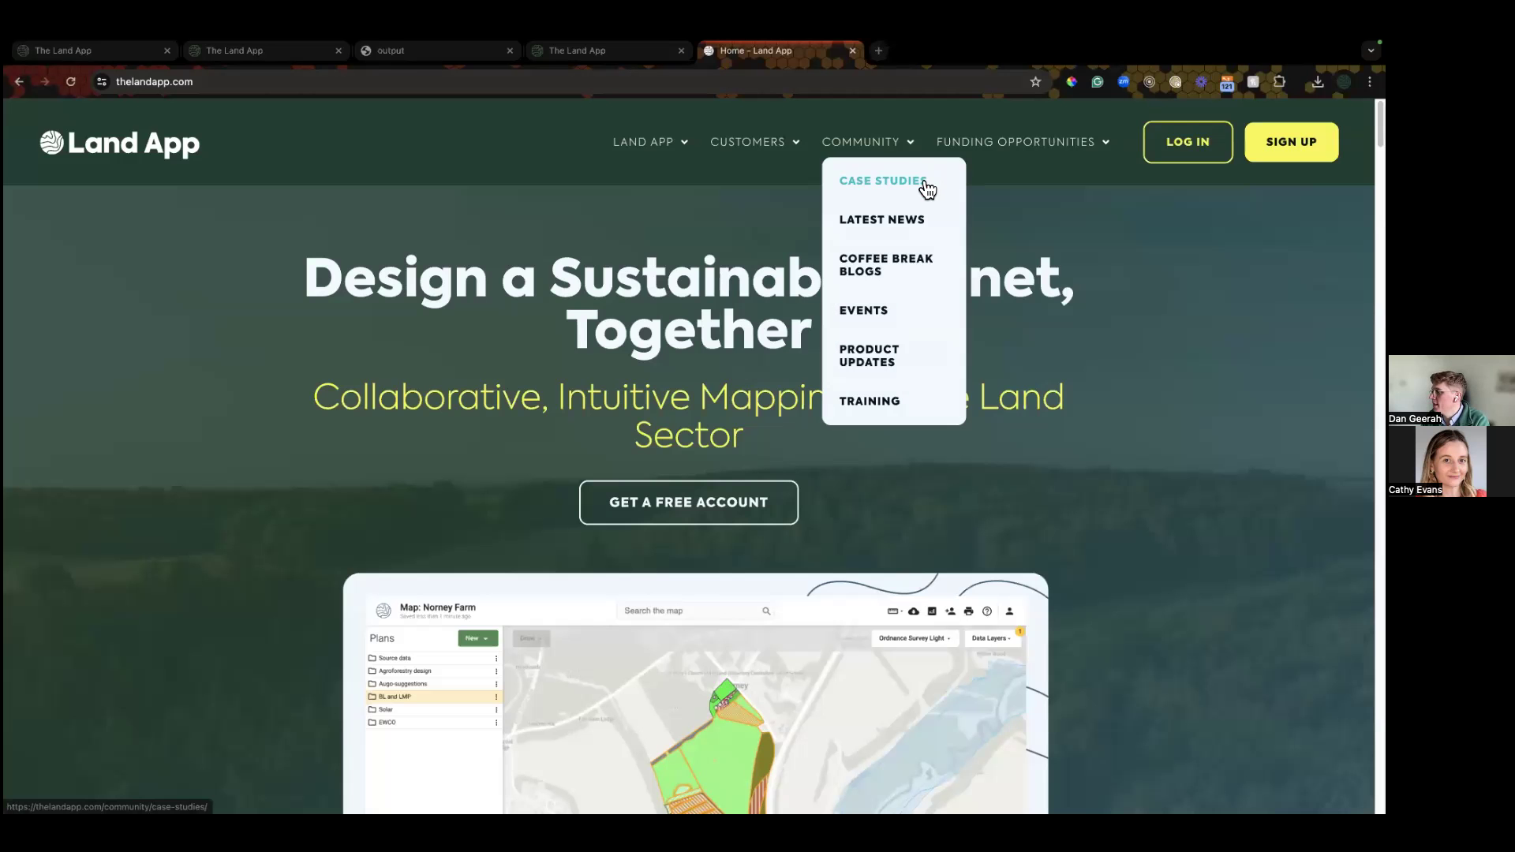
left_click(867, 355)
left_click(353, 513)
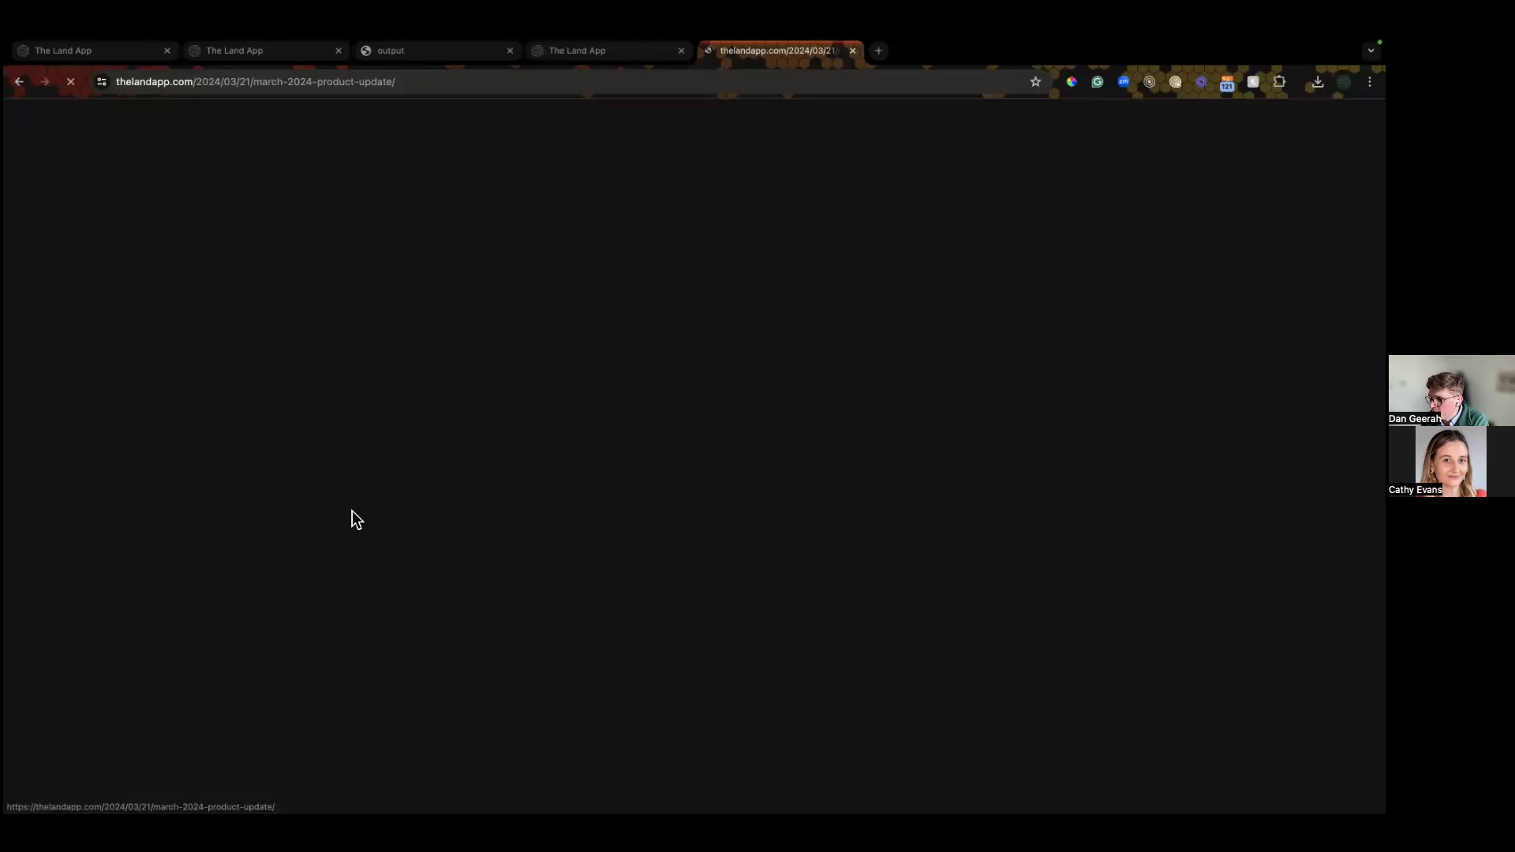
scroll(371, 496, "down", 7)
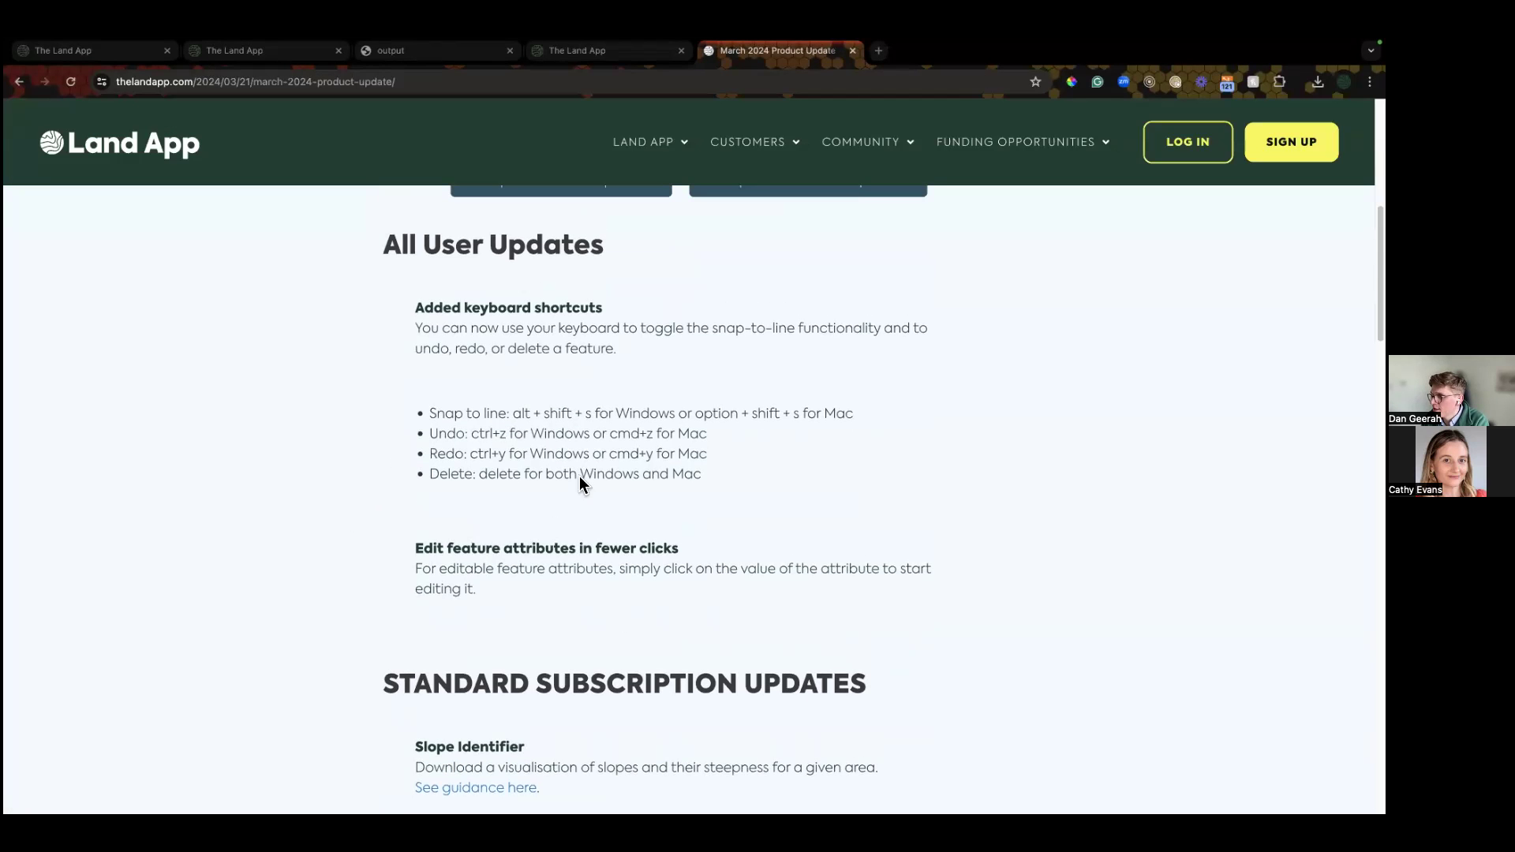
Step: Highlight the four new keyboard shortcut lines, then return to the Land App prints tab
left_click_drag(717, 481, 340, 421)
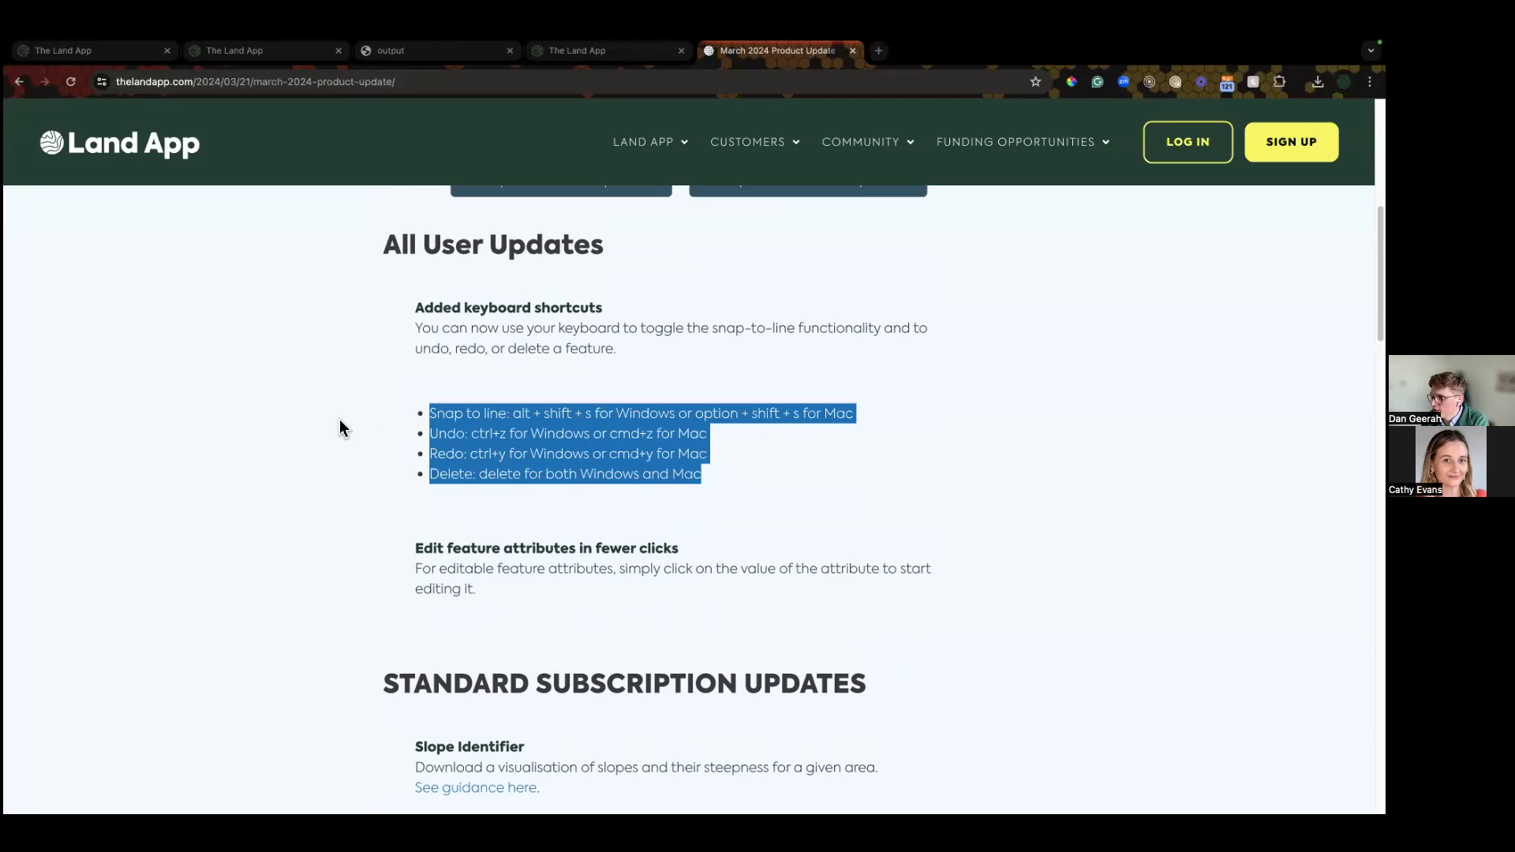
left_click(339, 421)
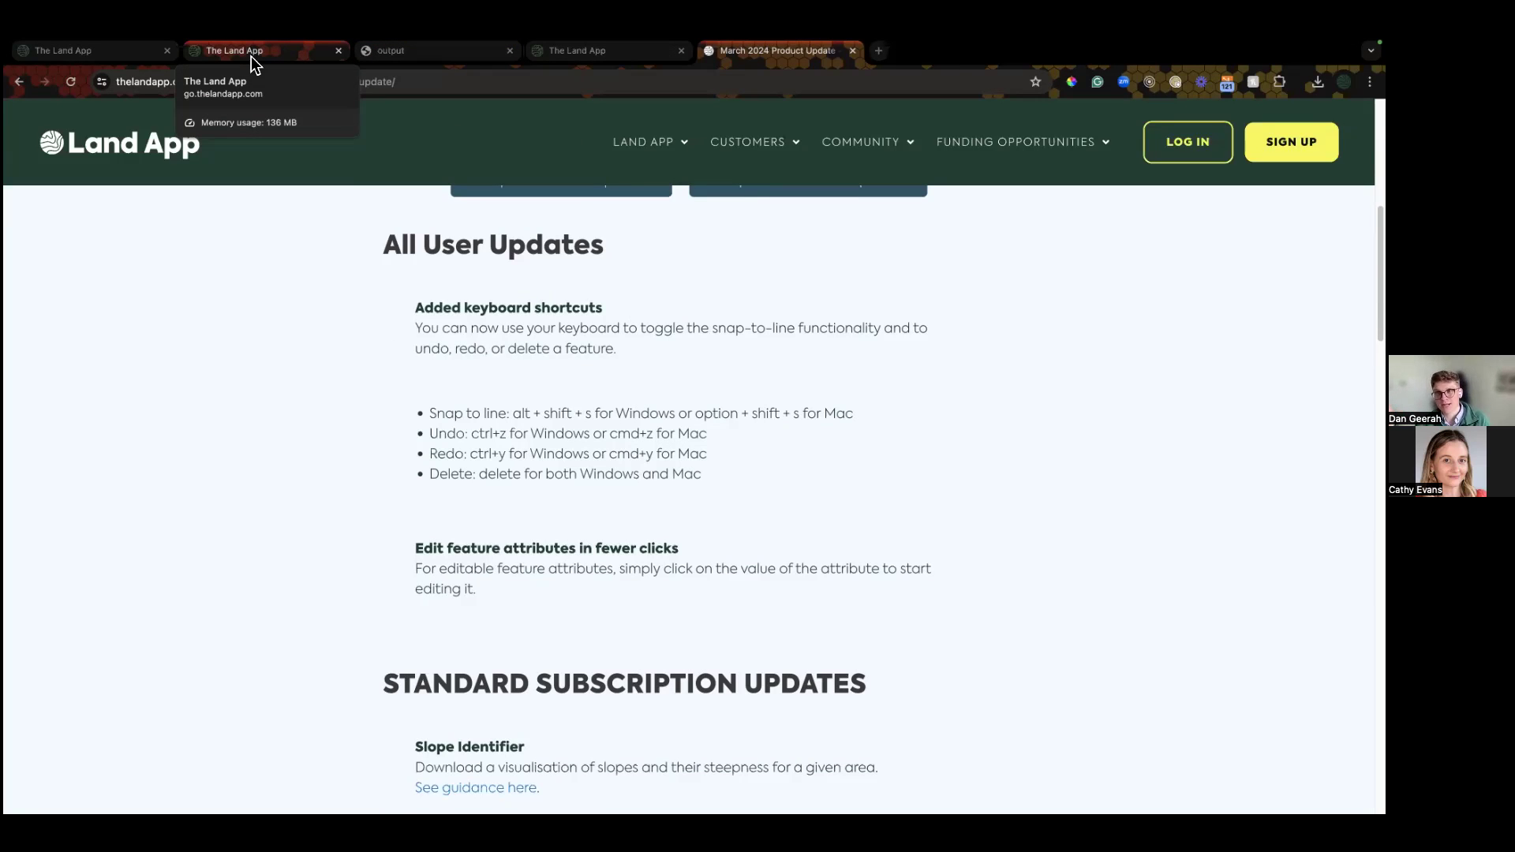
left_click(262, 55)
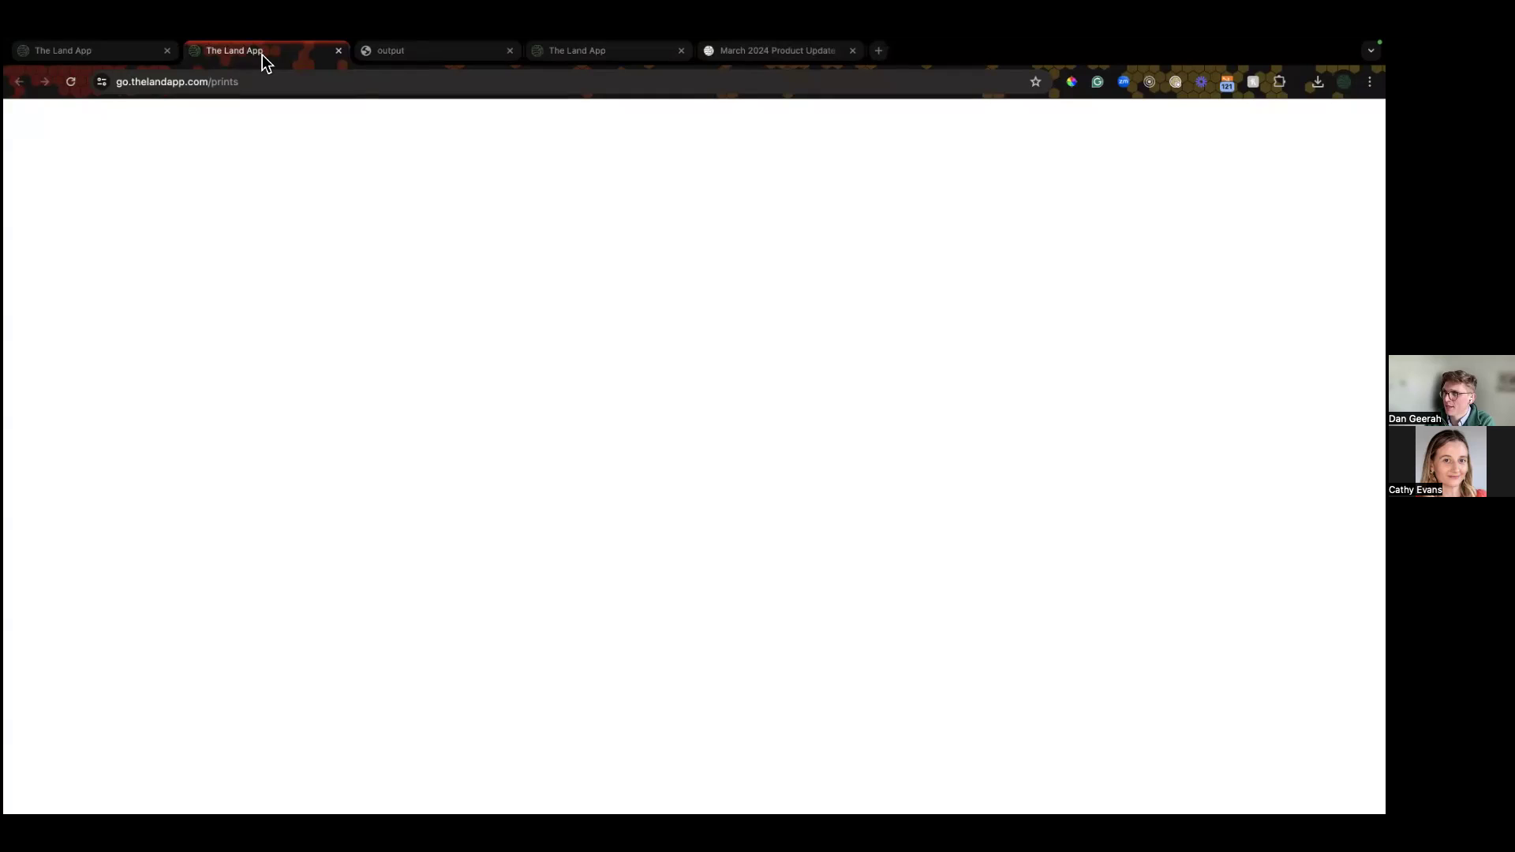
Step: Return to the Demo - Time saving map and open its Reports page showing Land Covers at 130.72 ha
left_click(112, 52)
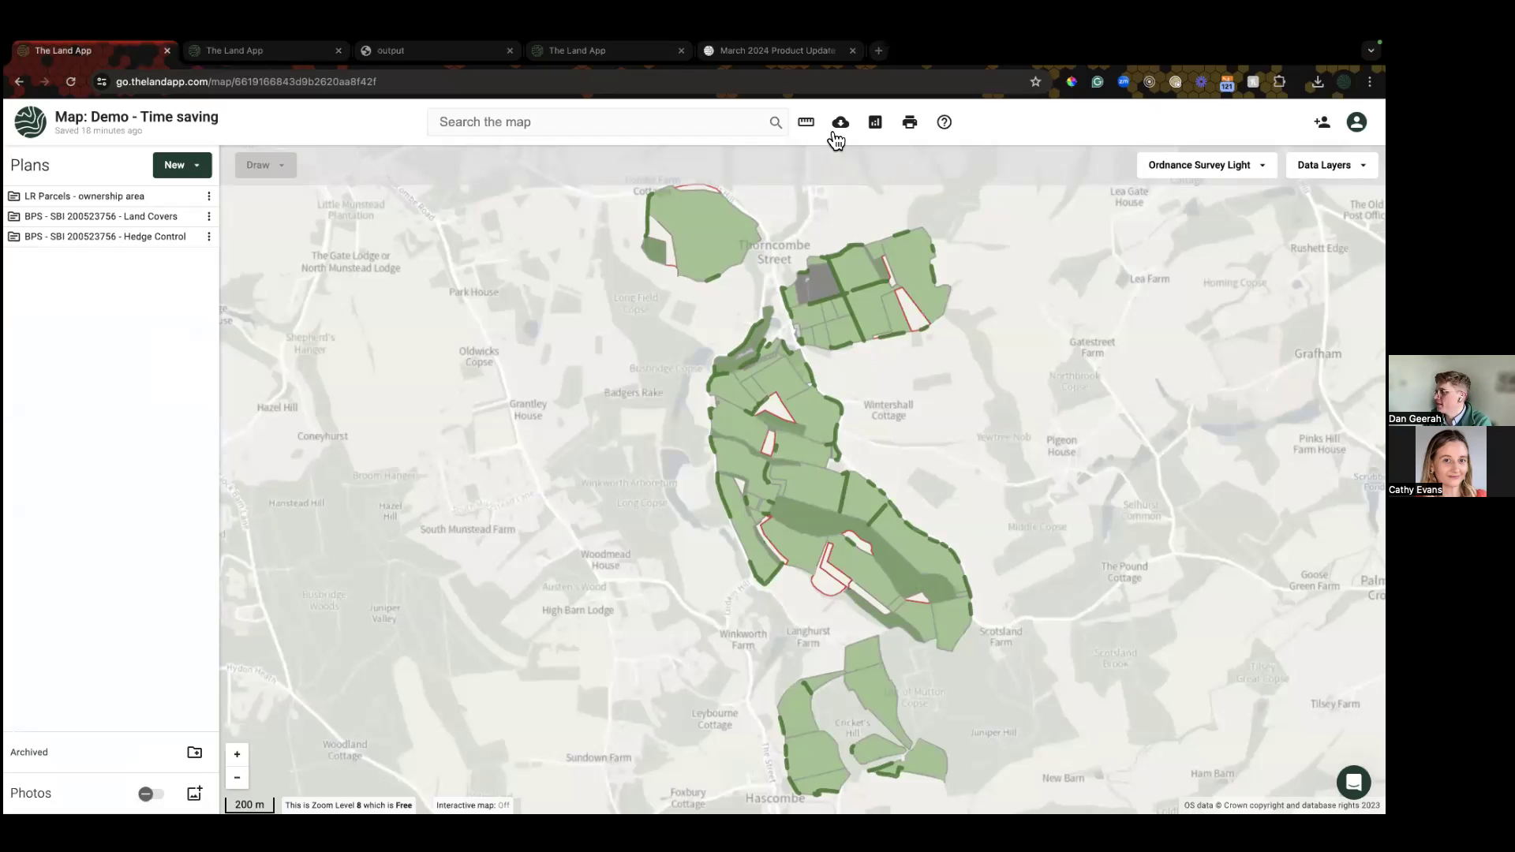
left_click(875, 121)
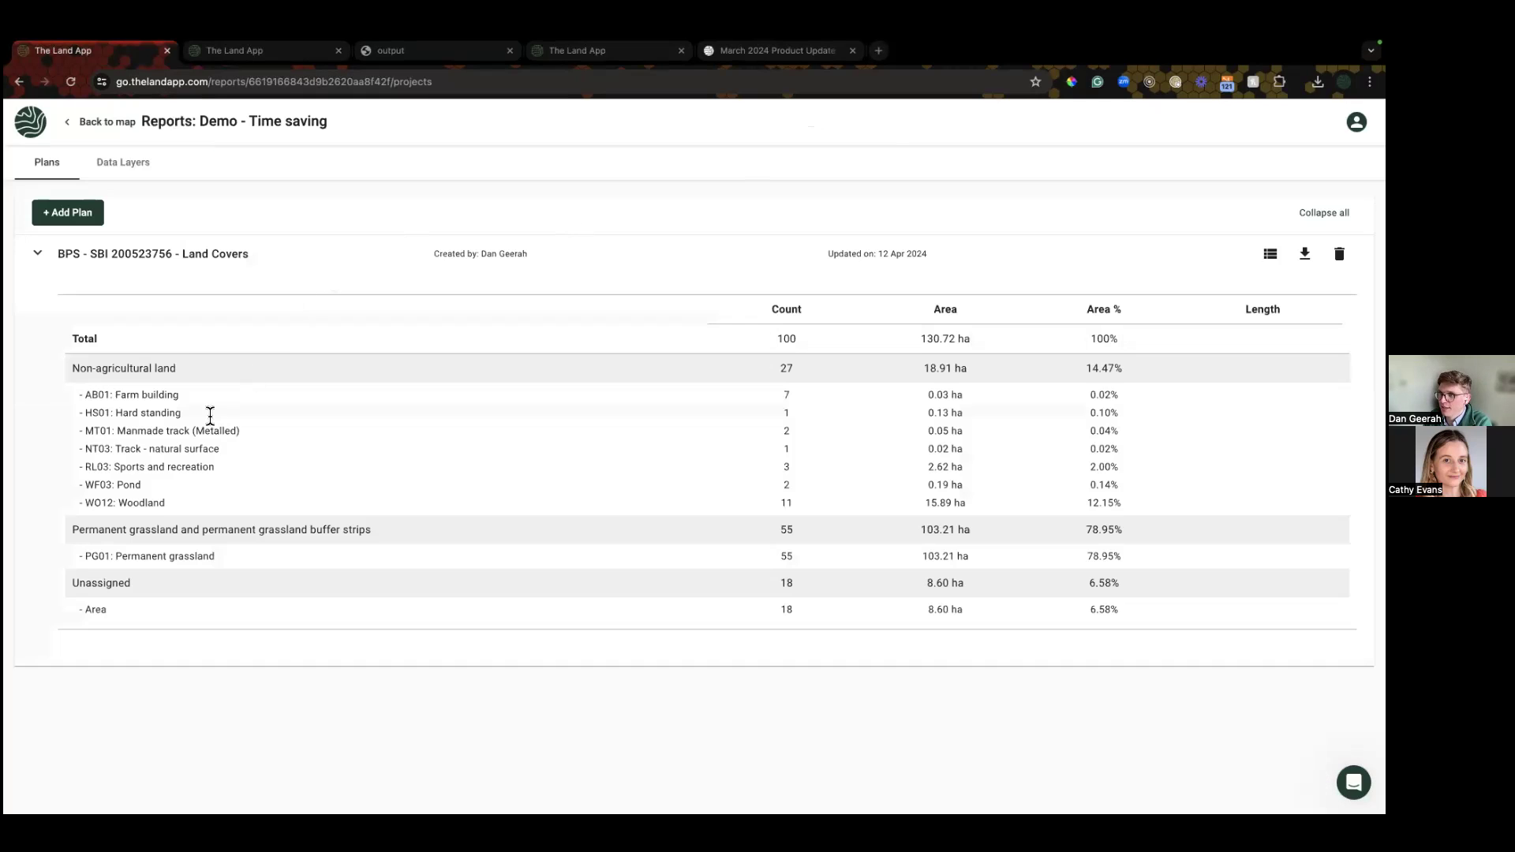
Step: Add Hedge Control to the report, collapse Land Covers, inspect hedge lengths, then return to the map
left_click(69, 212)
left_click(563, 502)
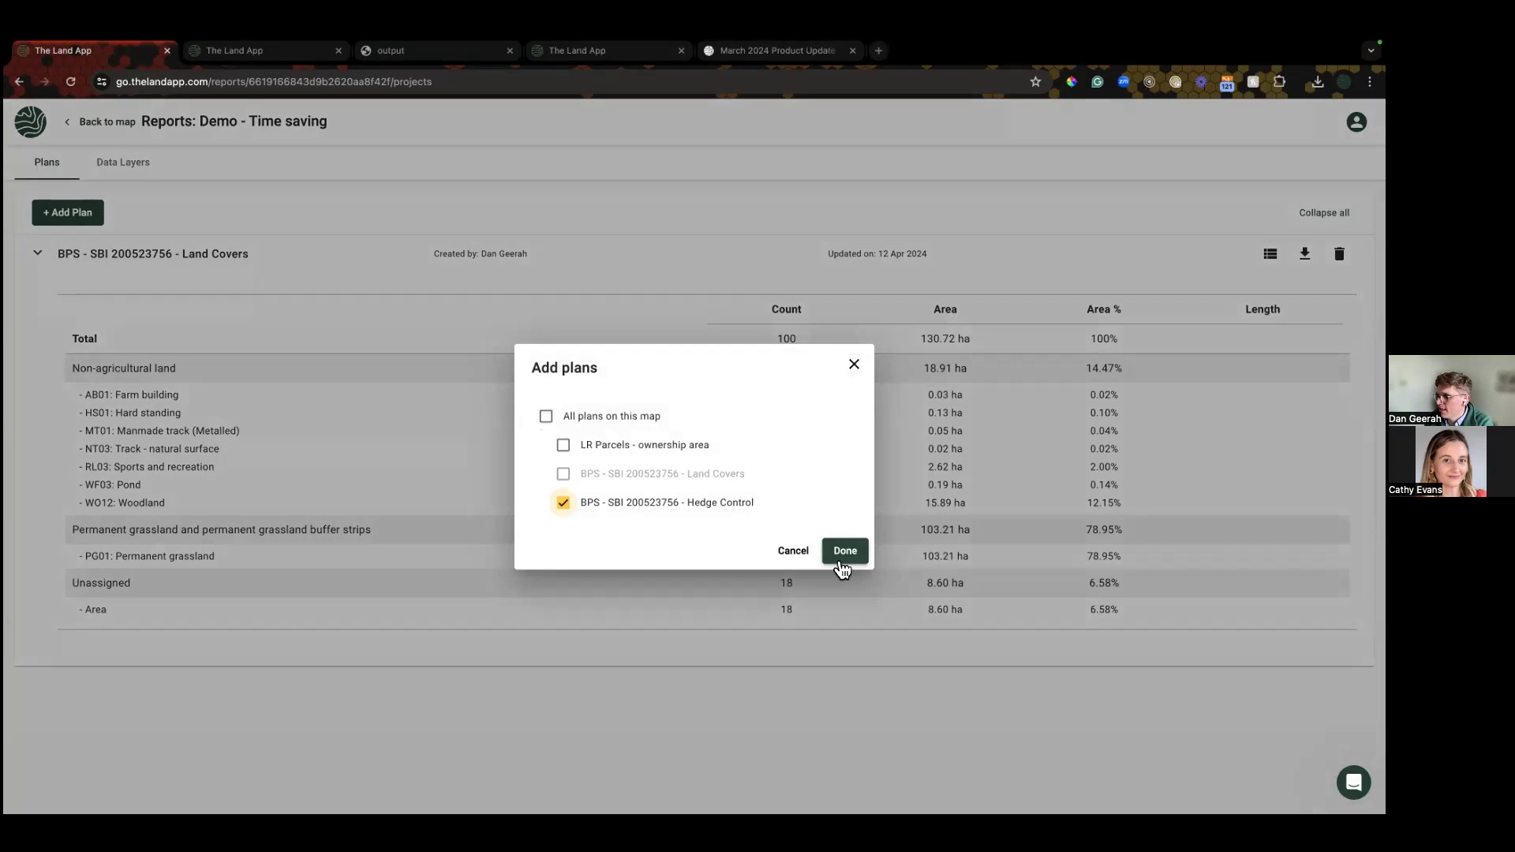
left_click(844, 551)
left_click(139, 253)
left_click(144, 294)
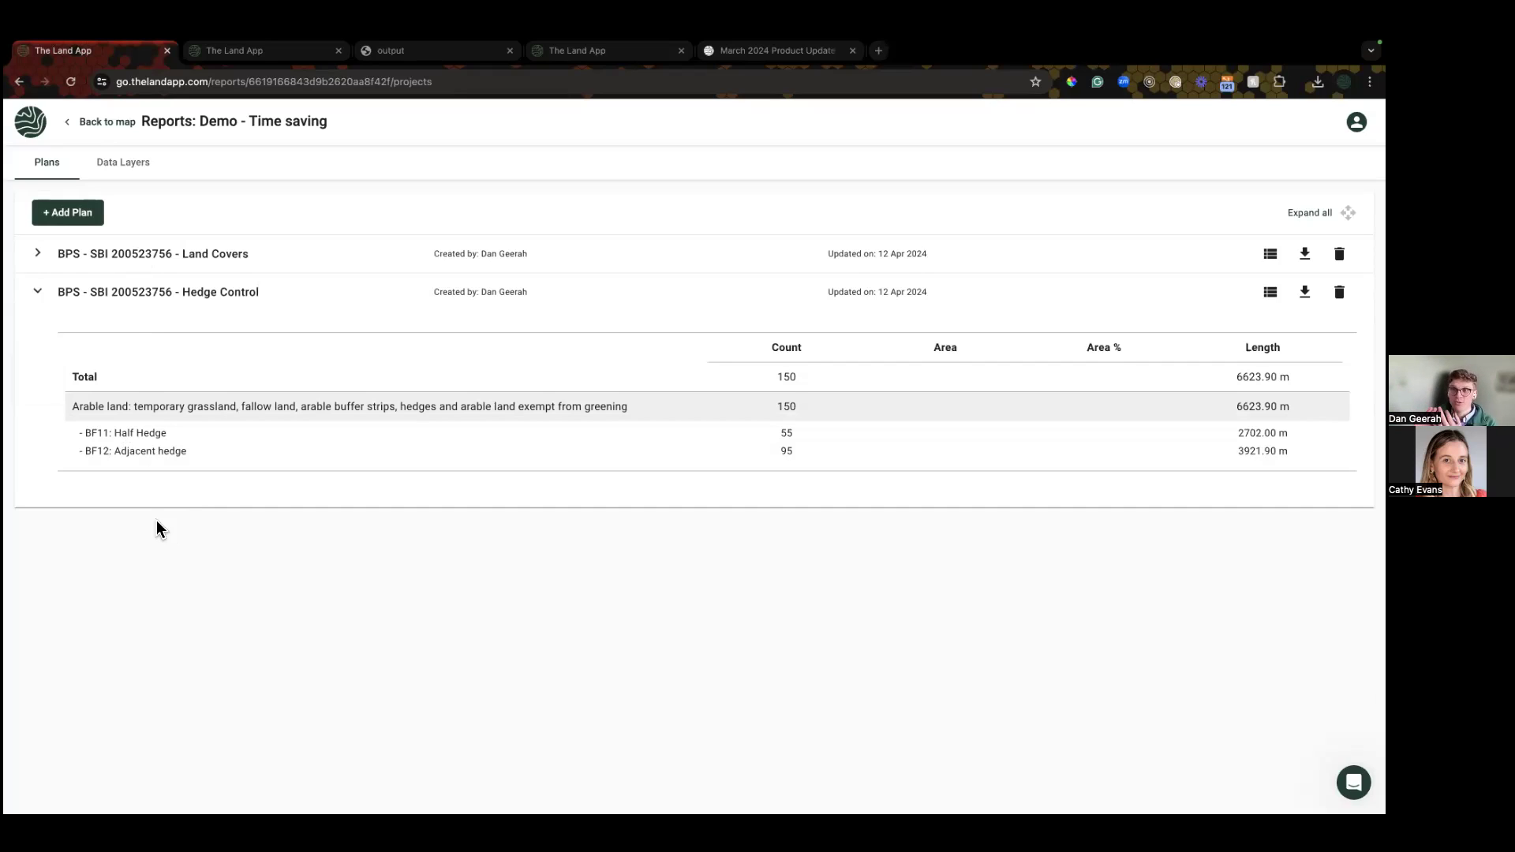
left_click(108, 123)
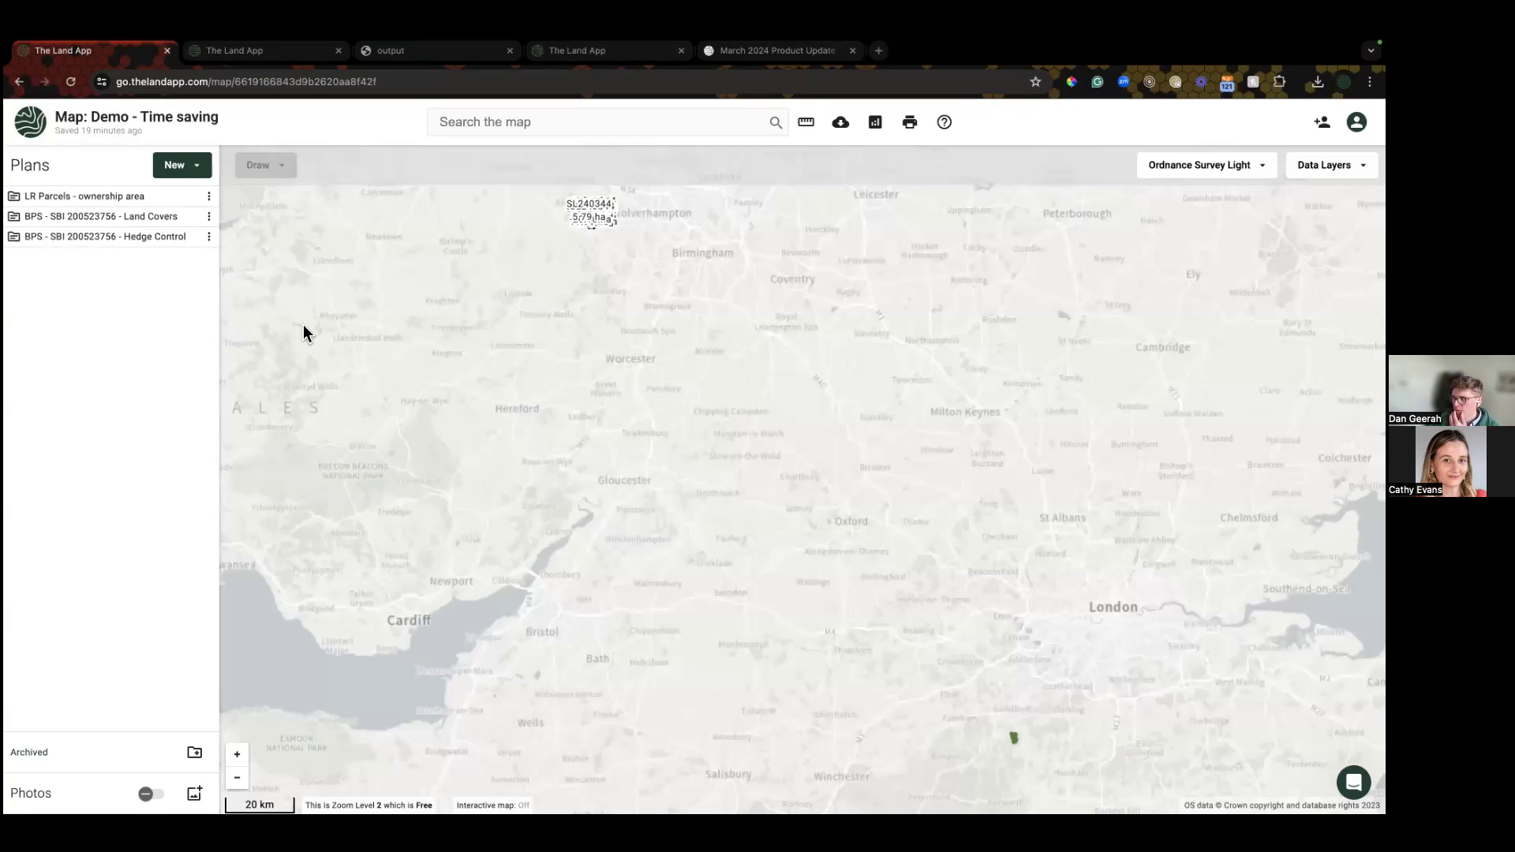
Step: Zoom to Land Covers, check its 130.7219 ha table view, then pan to the southern parcels
left_click(209, 218)
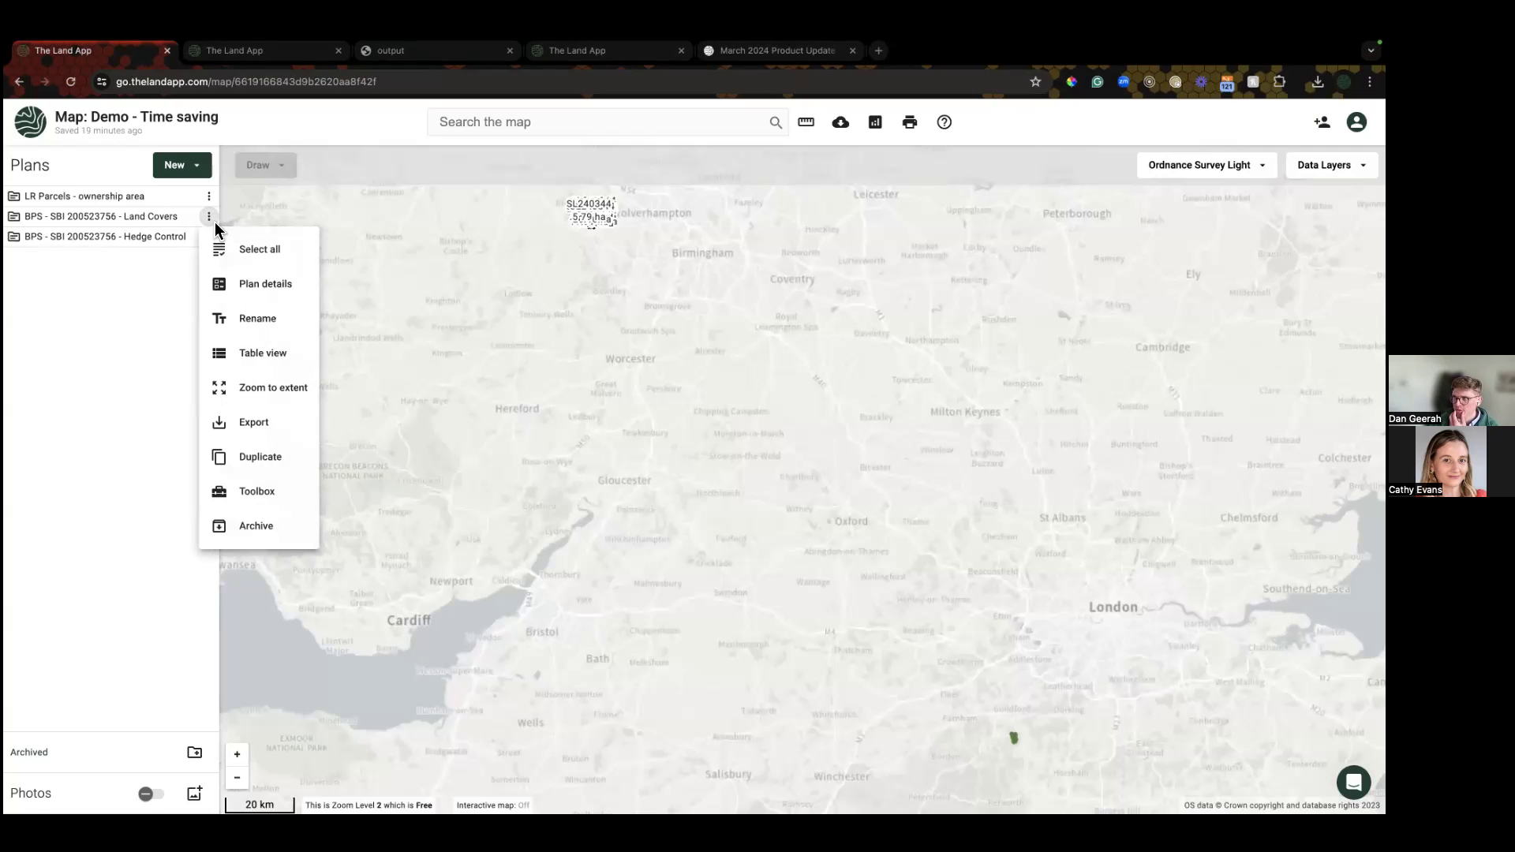
left_click(263, 385)
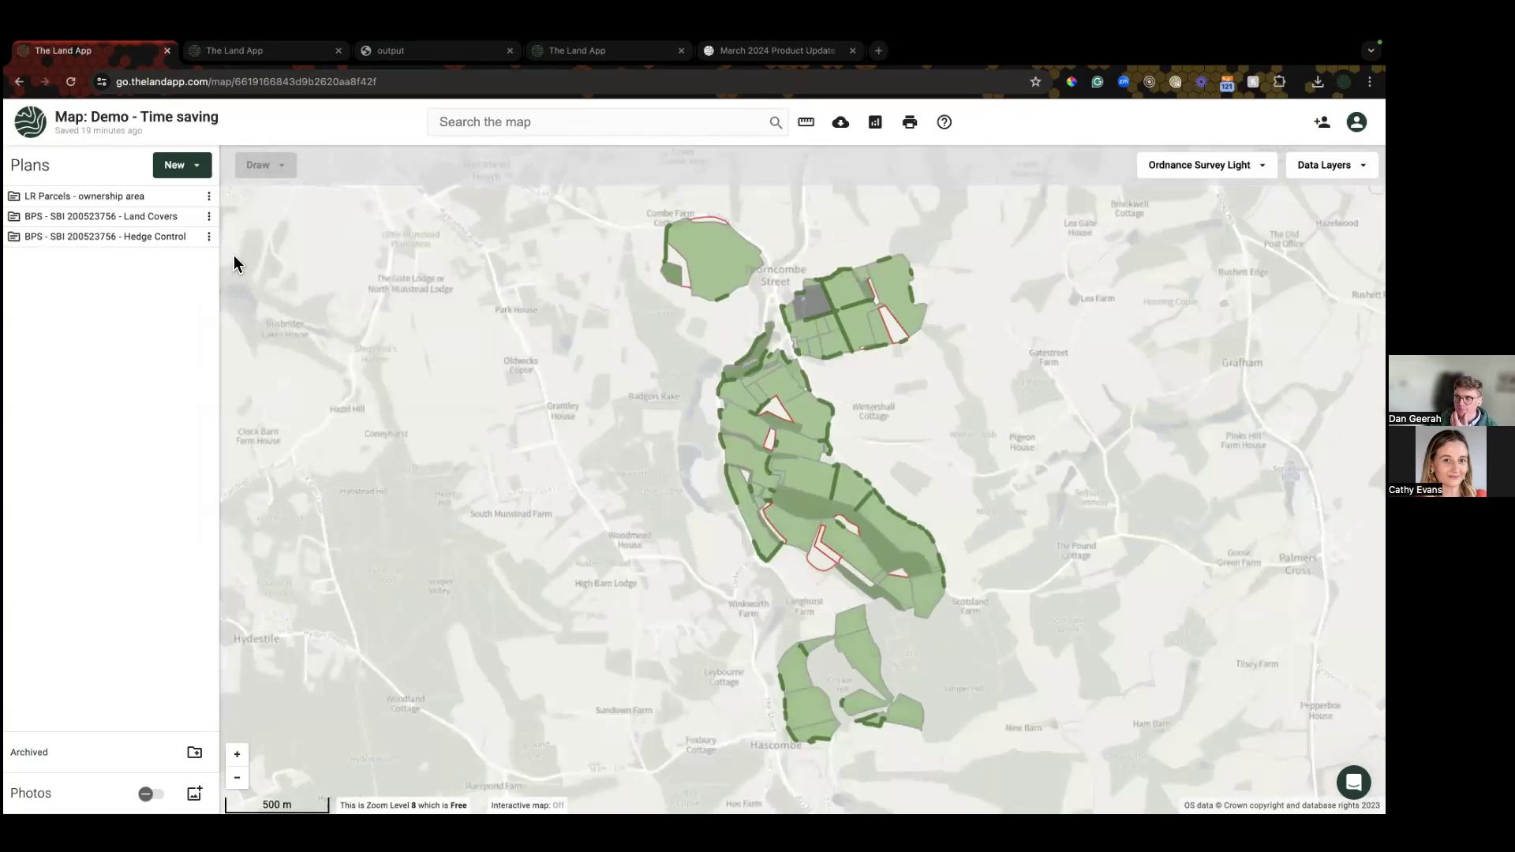
left_click(209, 218)
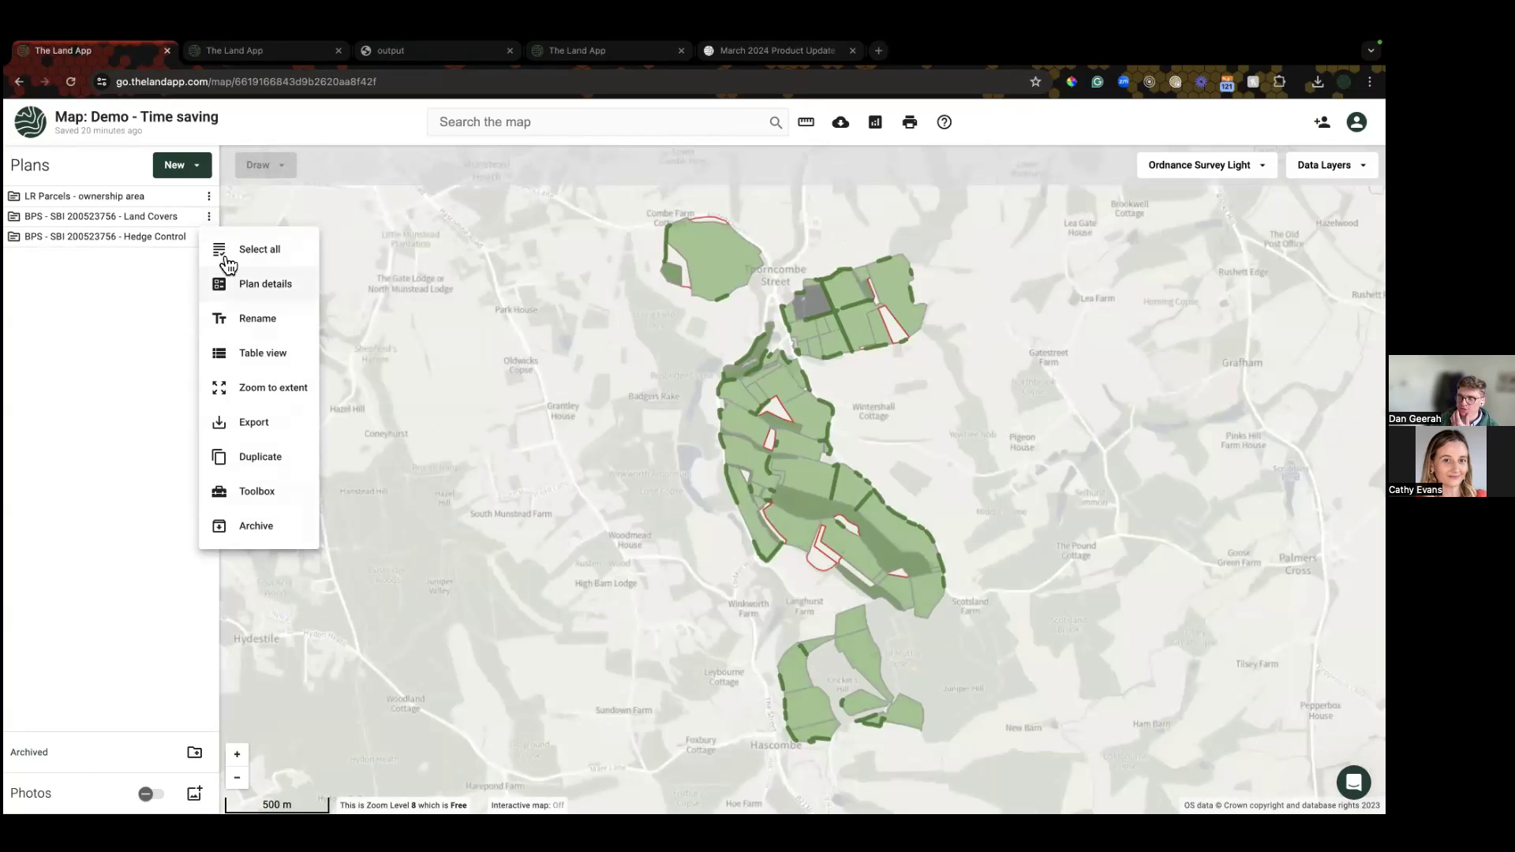
left_click(252, 363)
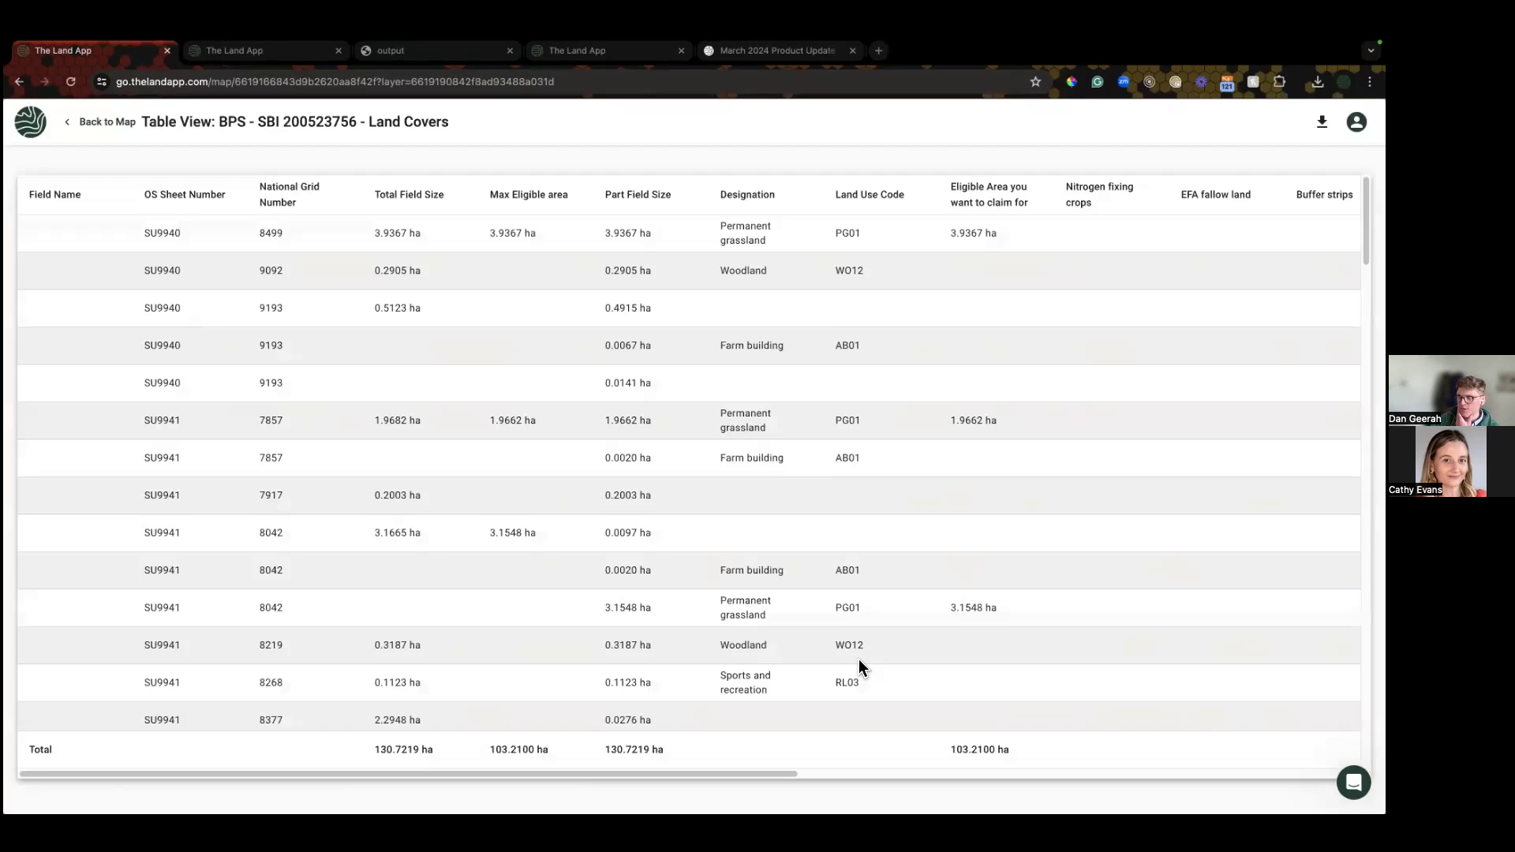
left_click(130, 132)
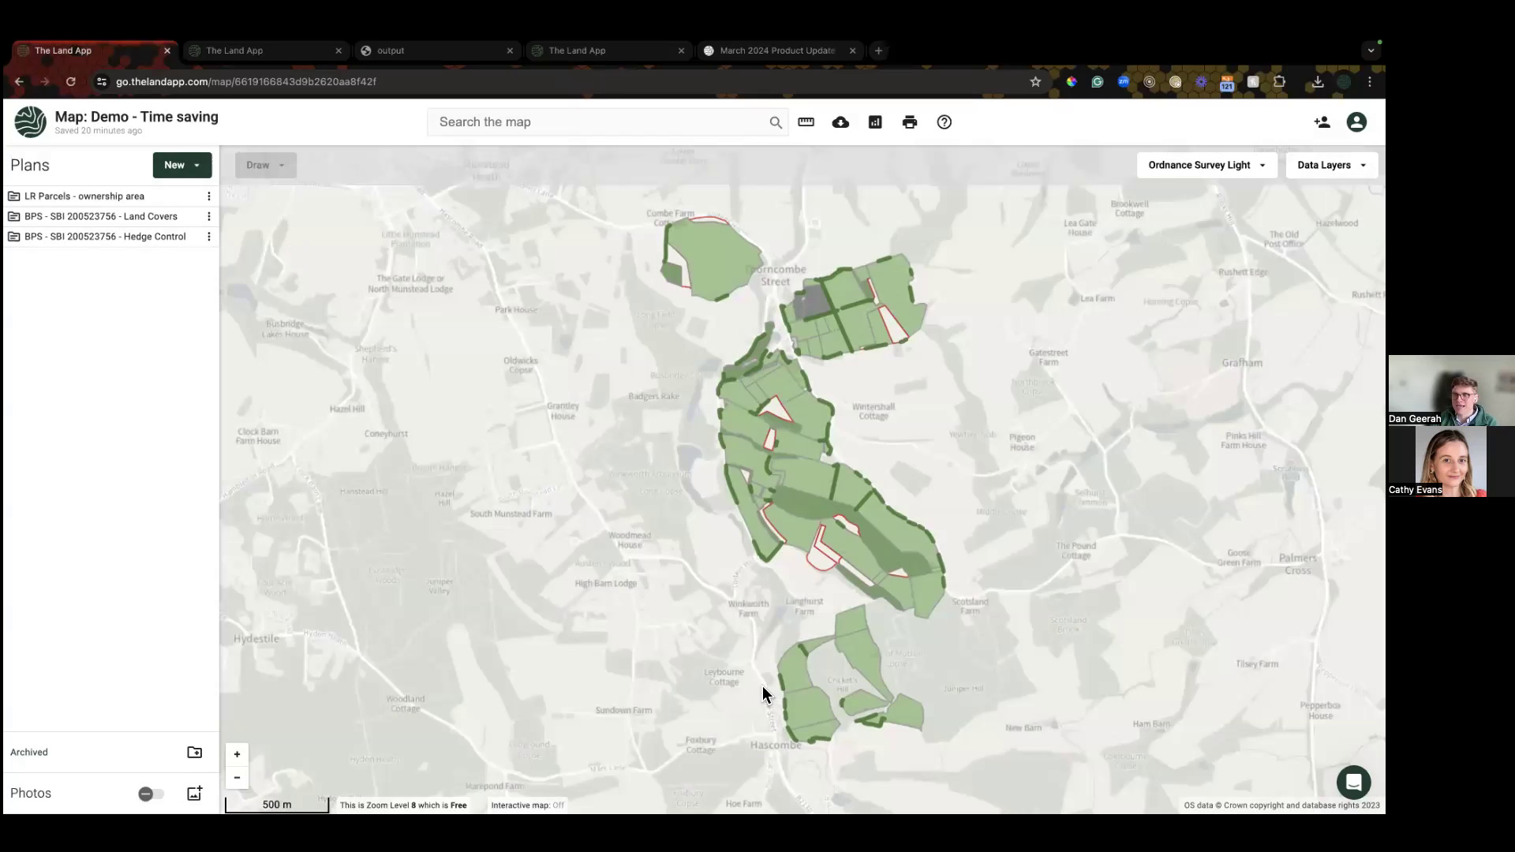
left_click_drag(765, 694, 629, 642)
scroll(710, 641, "up", 2)
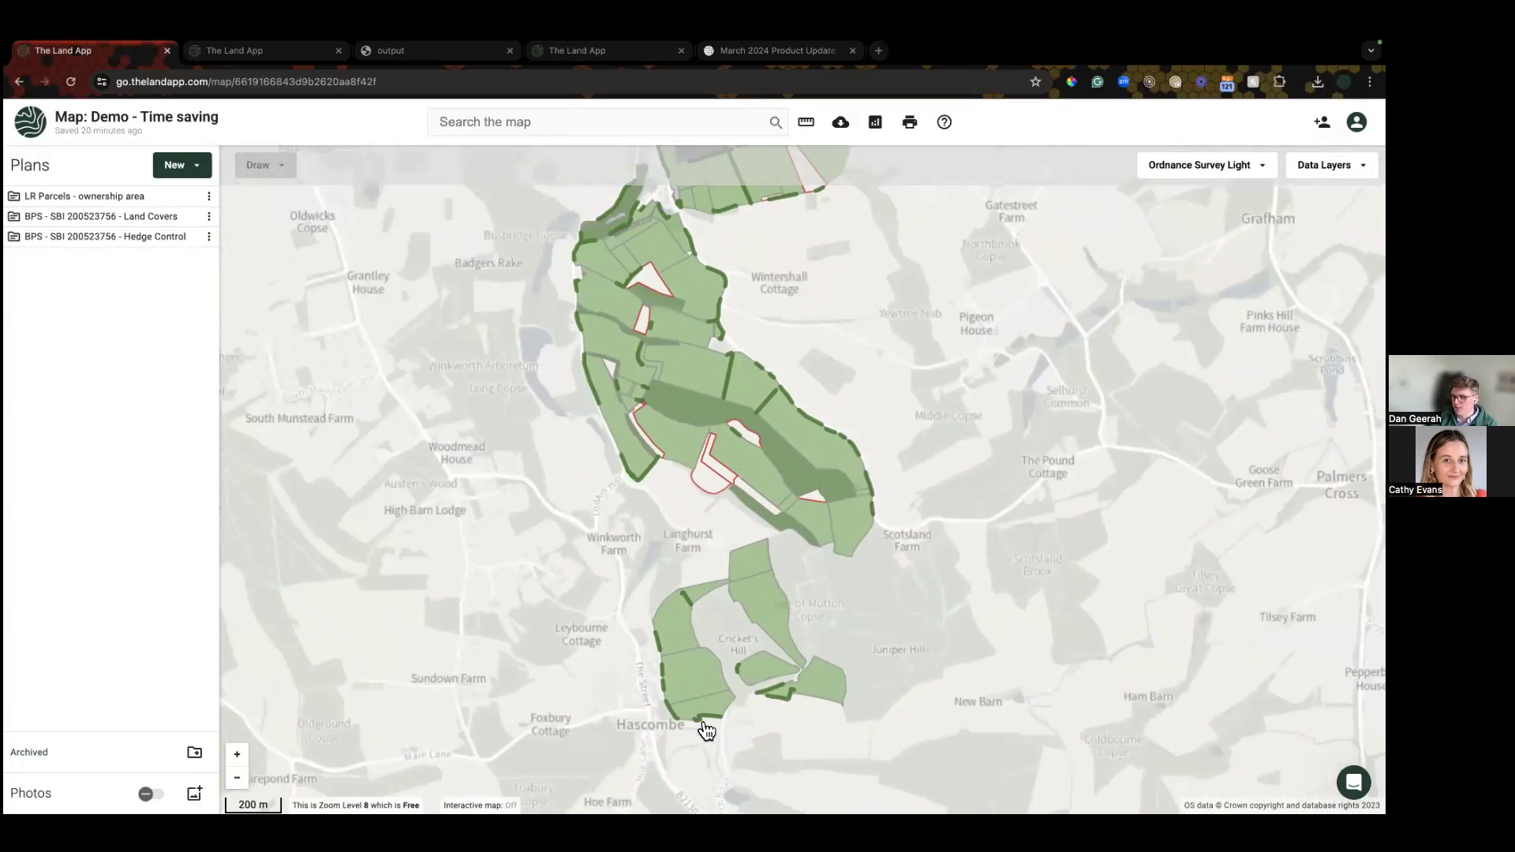
Step: Multi-select the small grassland parcels near Hascombe
left_click(700, 694)
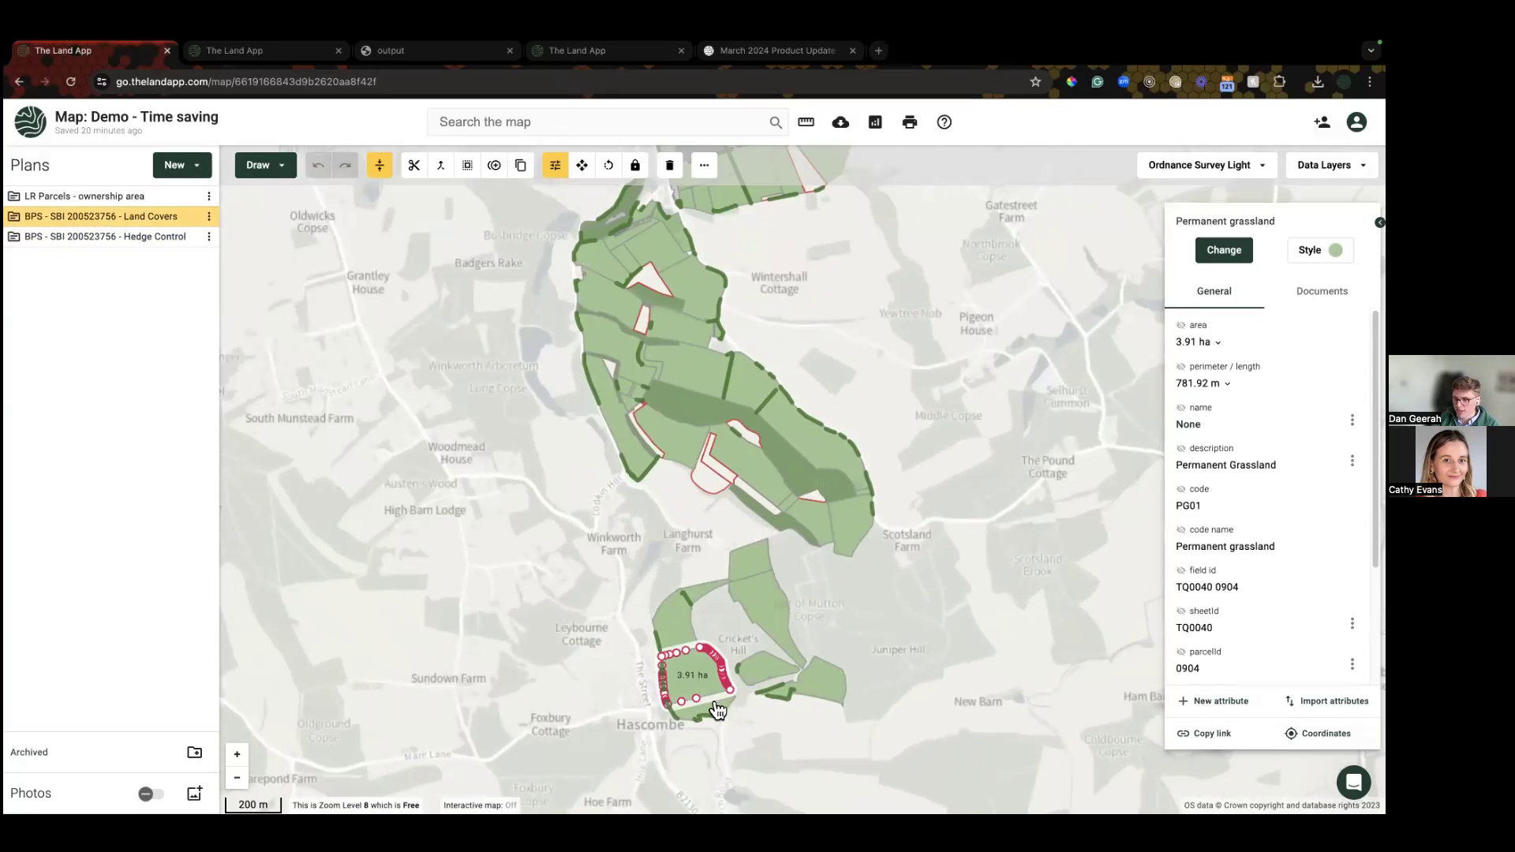
left_click(720, 710, "shift")
left_click(689, 624, "shift")
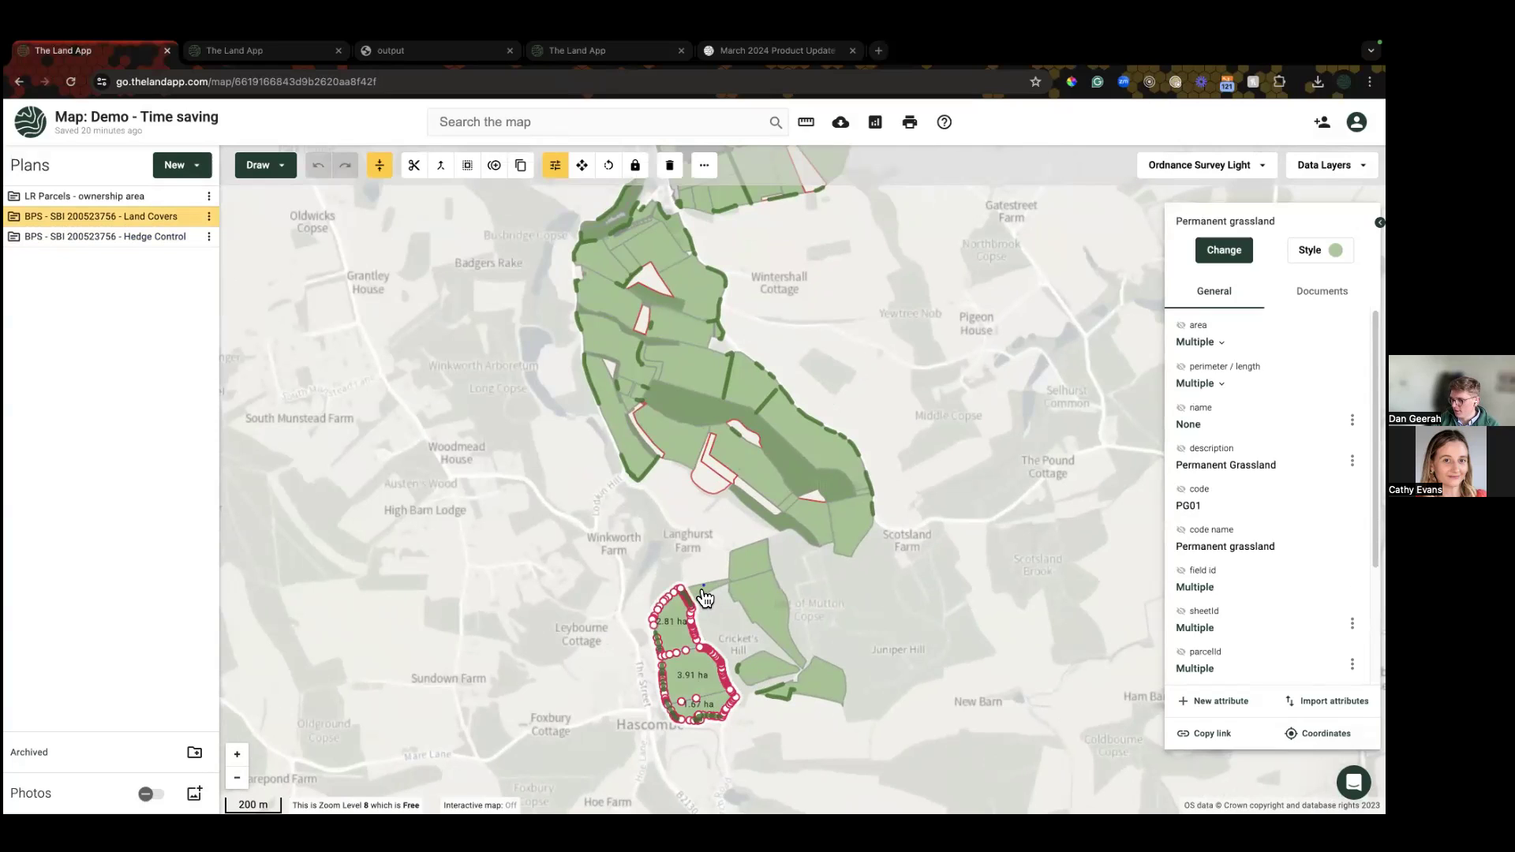
left_click(781, 613, "shift")
left_click(758, 564, "shift")
left_click(822, 692, "shift")
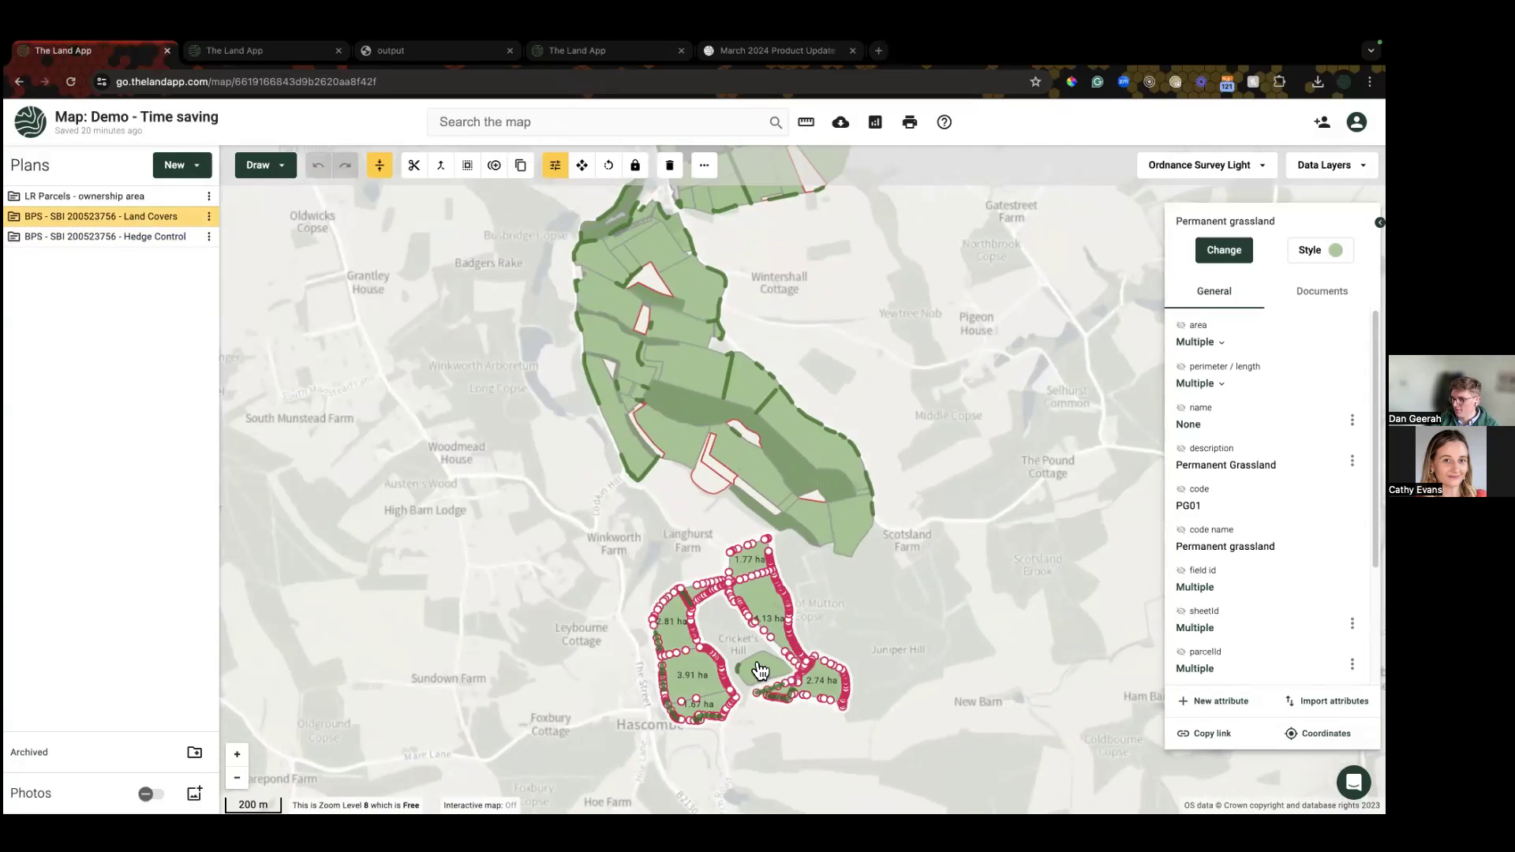
left_click(761, 672, "shift")
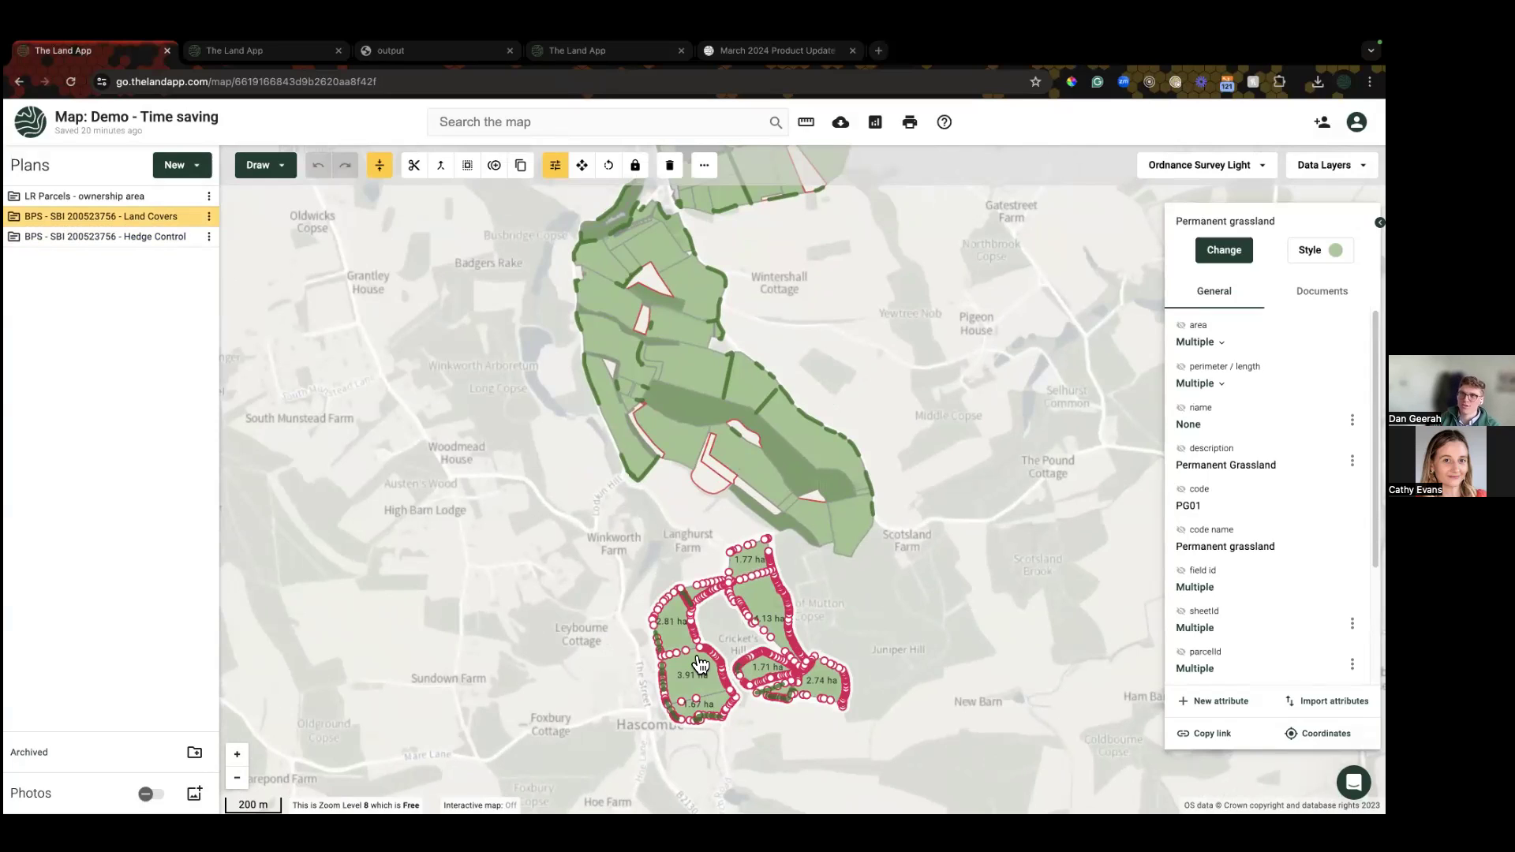
Step: Copy the selected parcels into a new plan named 'Subset' and hide the other three plans
right_click(687, 678)
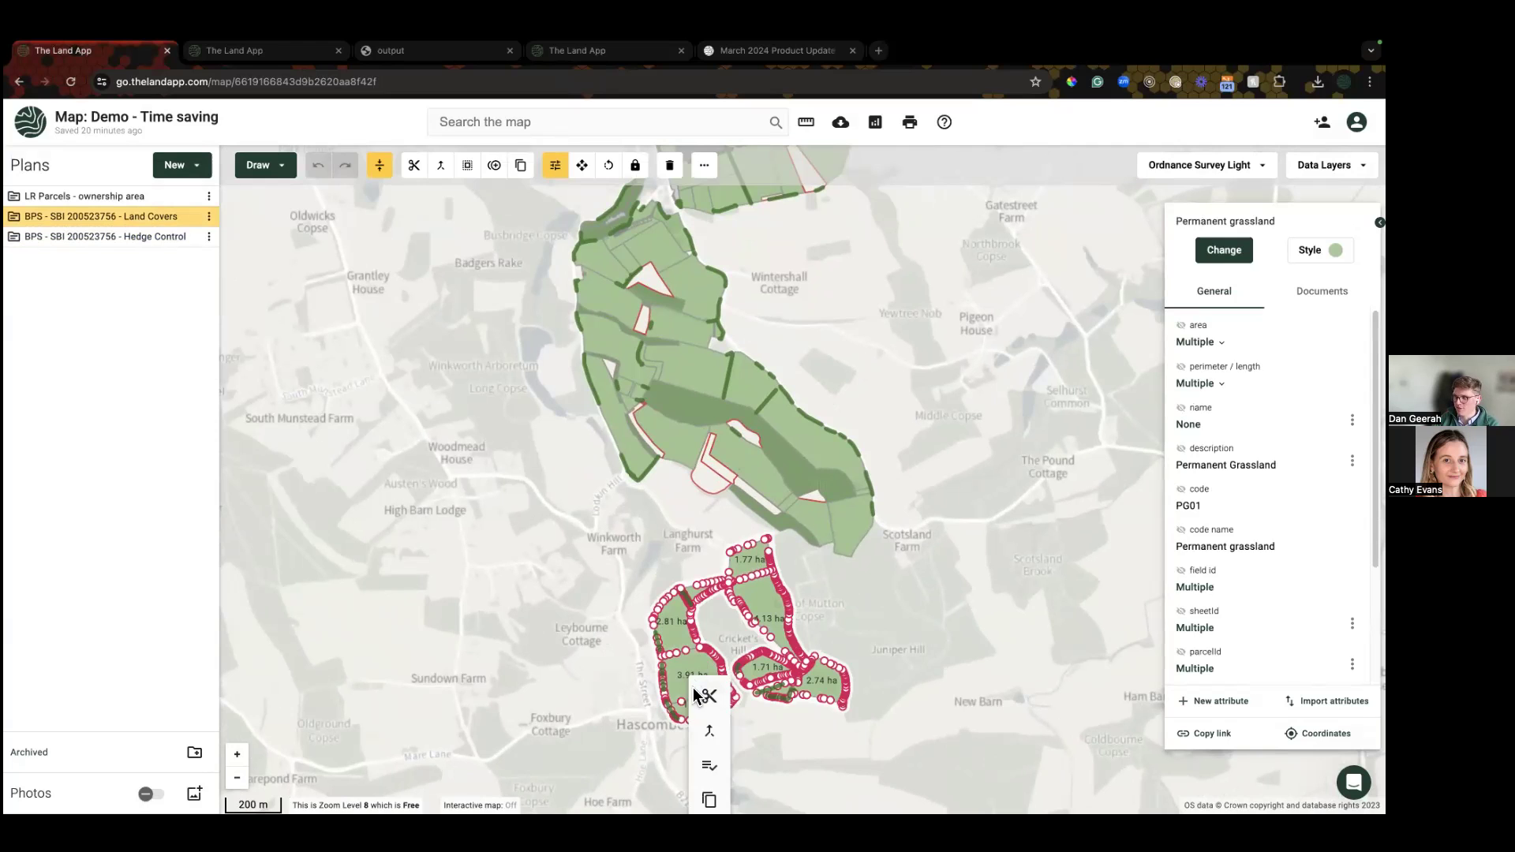
left_click(709, 800)
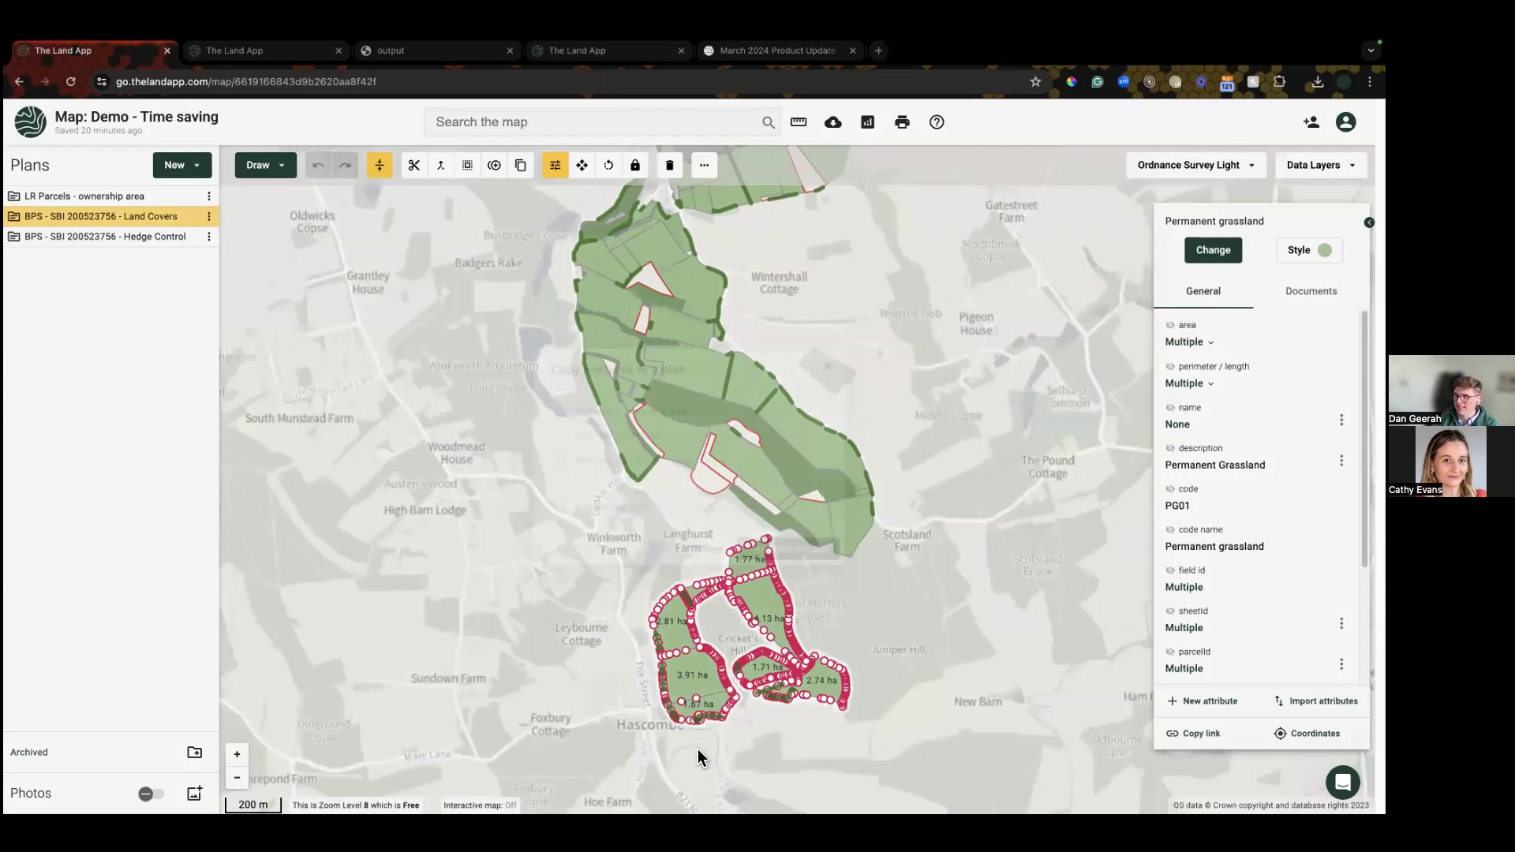
left_click(542, 515)
left_click(609, 391)
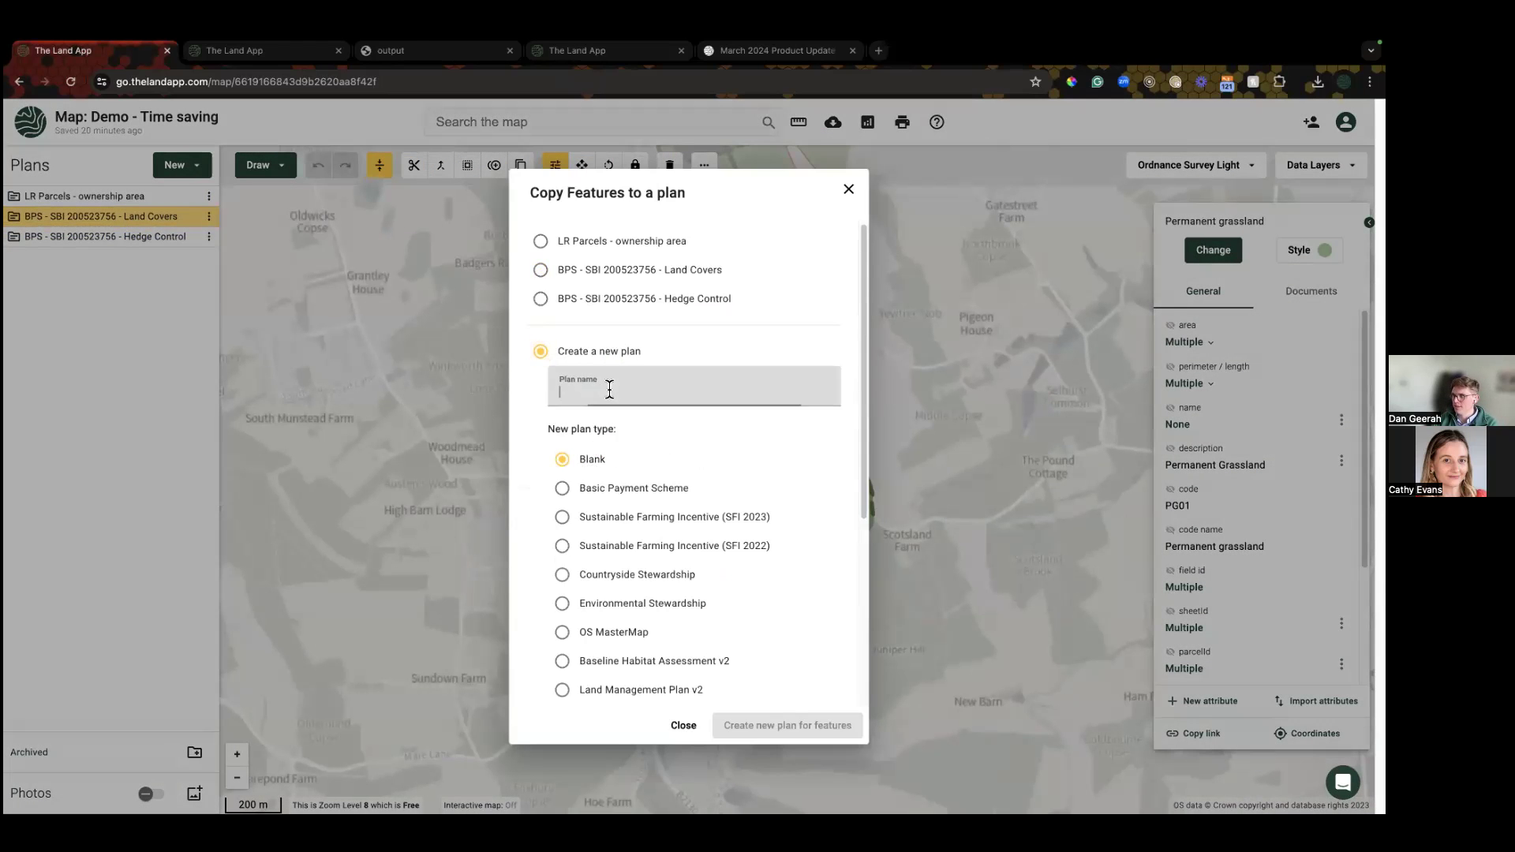
type("Subset")
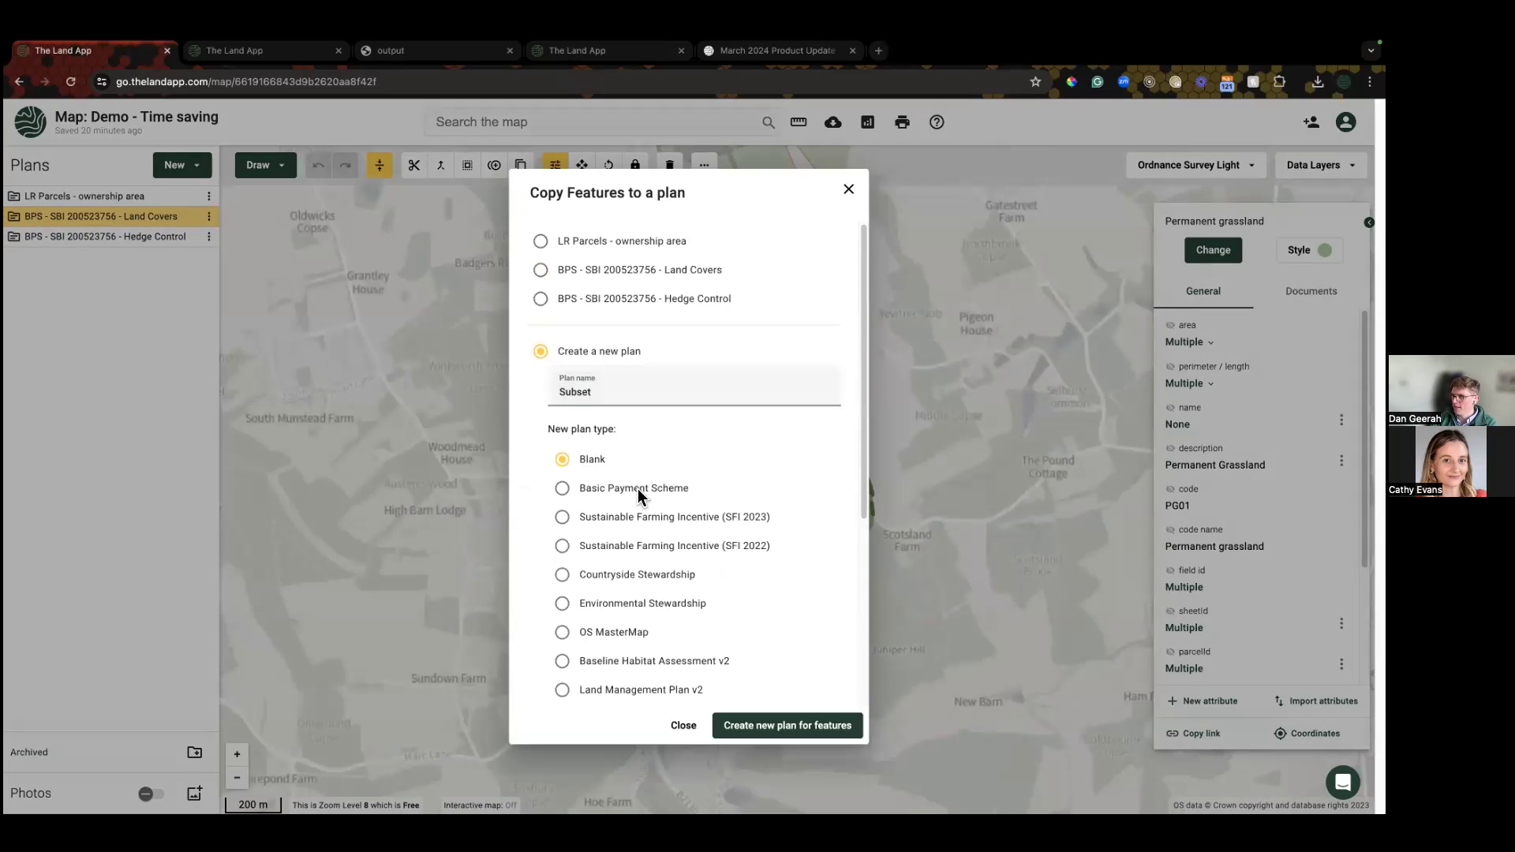
left_click(785, 727)
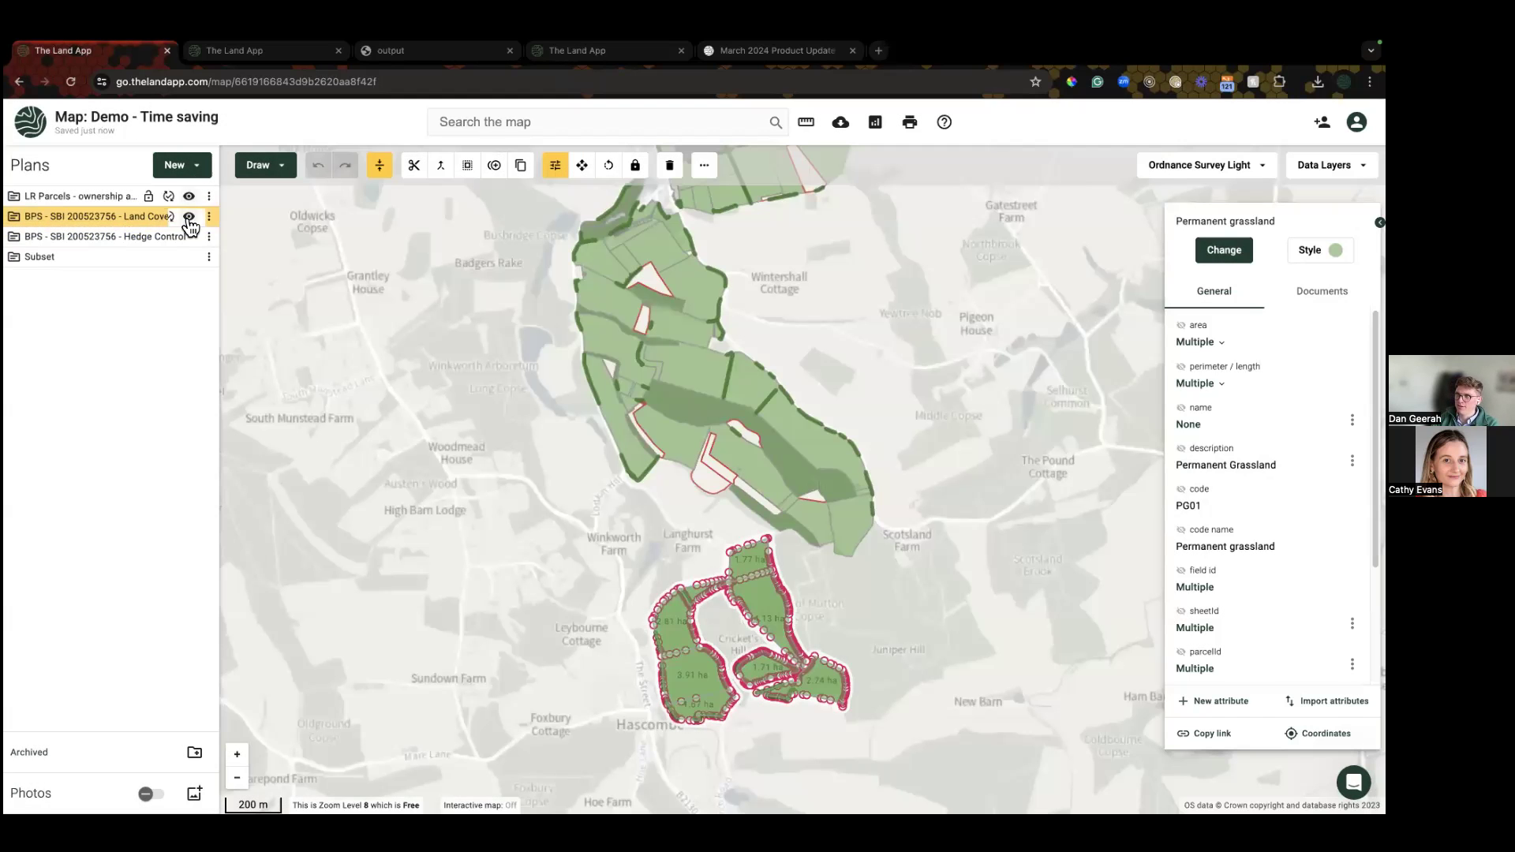
left_click(188, 217)
left_click(189, 237)
left_click(189, 197)
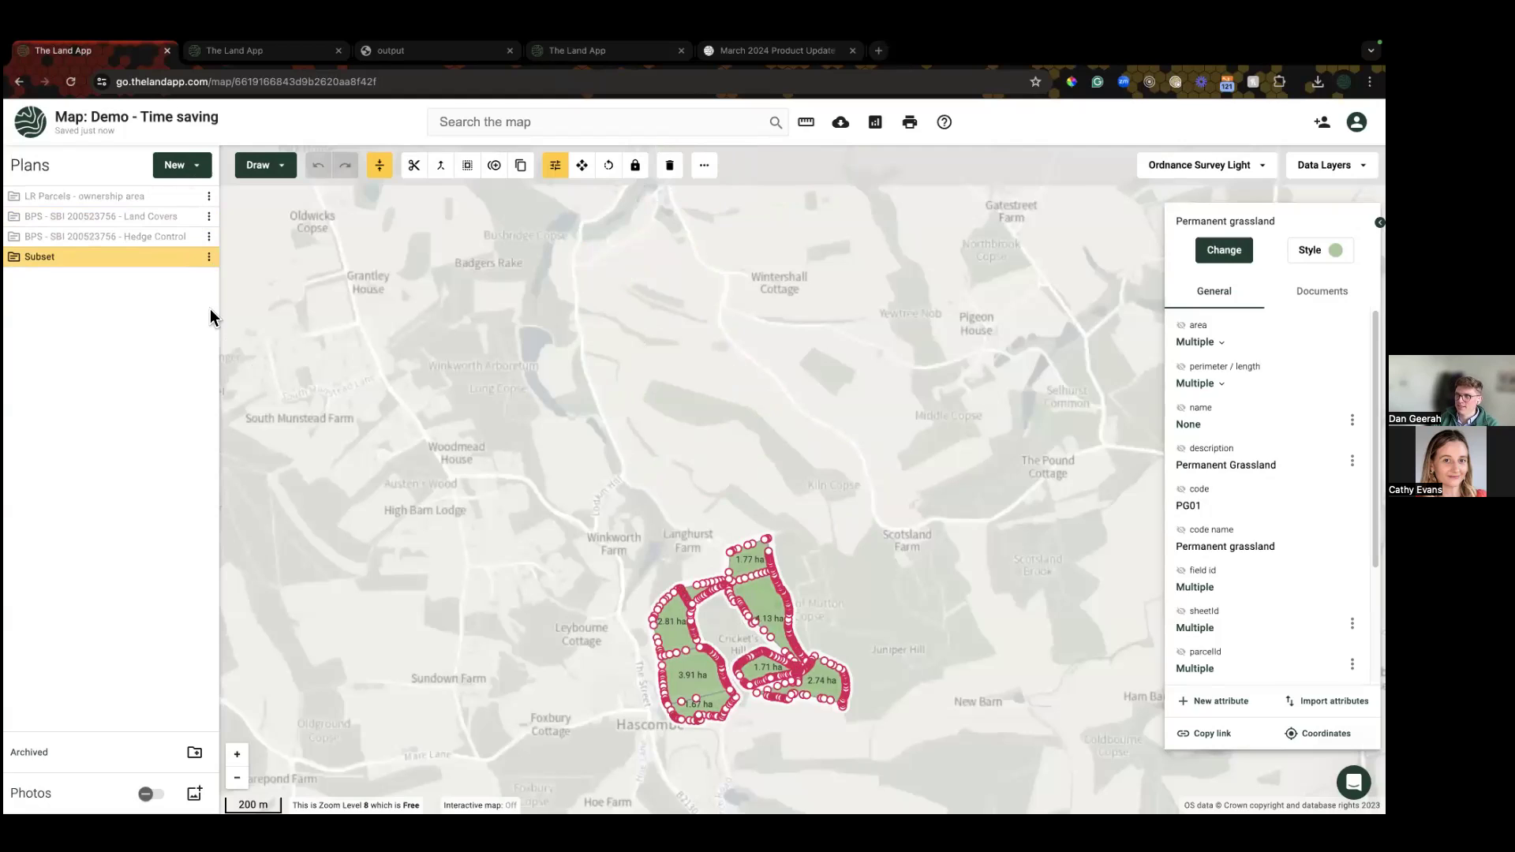
Step: Clear the selection, hide Subset, and start a Rural Payments Agency import with the pasted SBI number
left_click(664, 569)
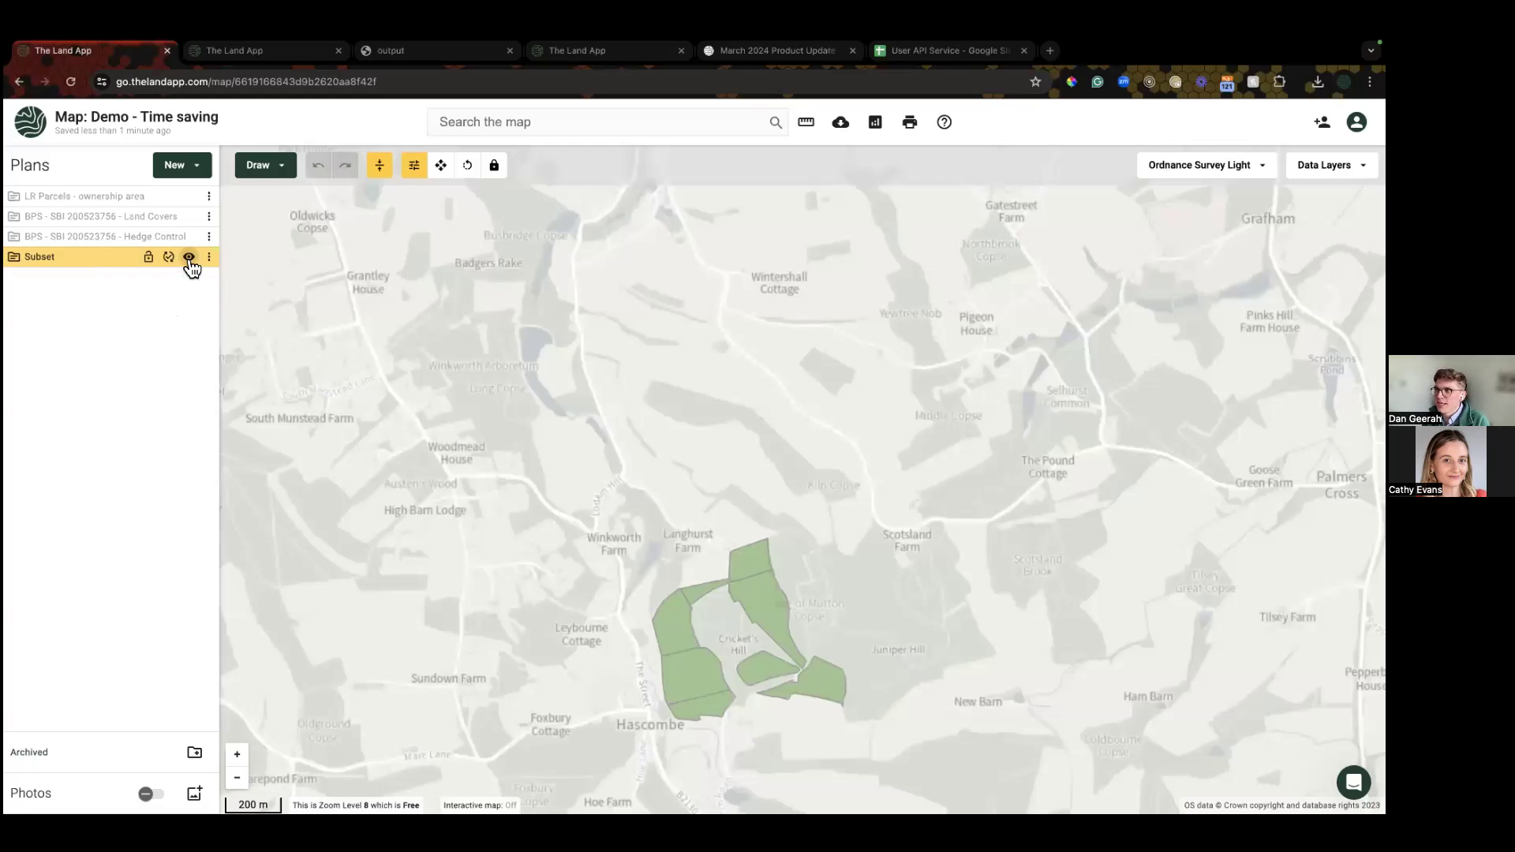
left_click(189, 259)
left_click(178, 165)
left_click(190, 235)
left_click(608, 448)
left_click(550, 388)
key("super+v")
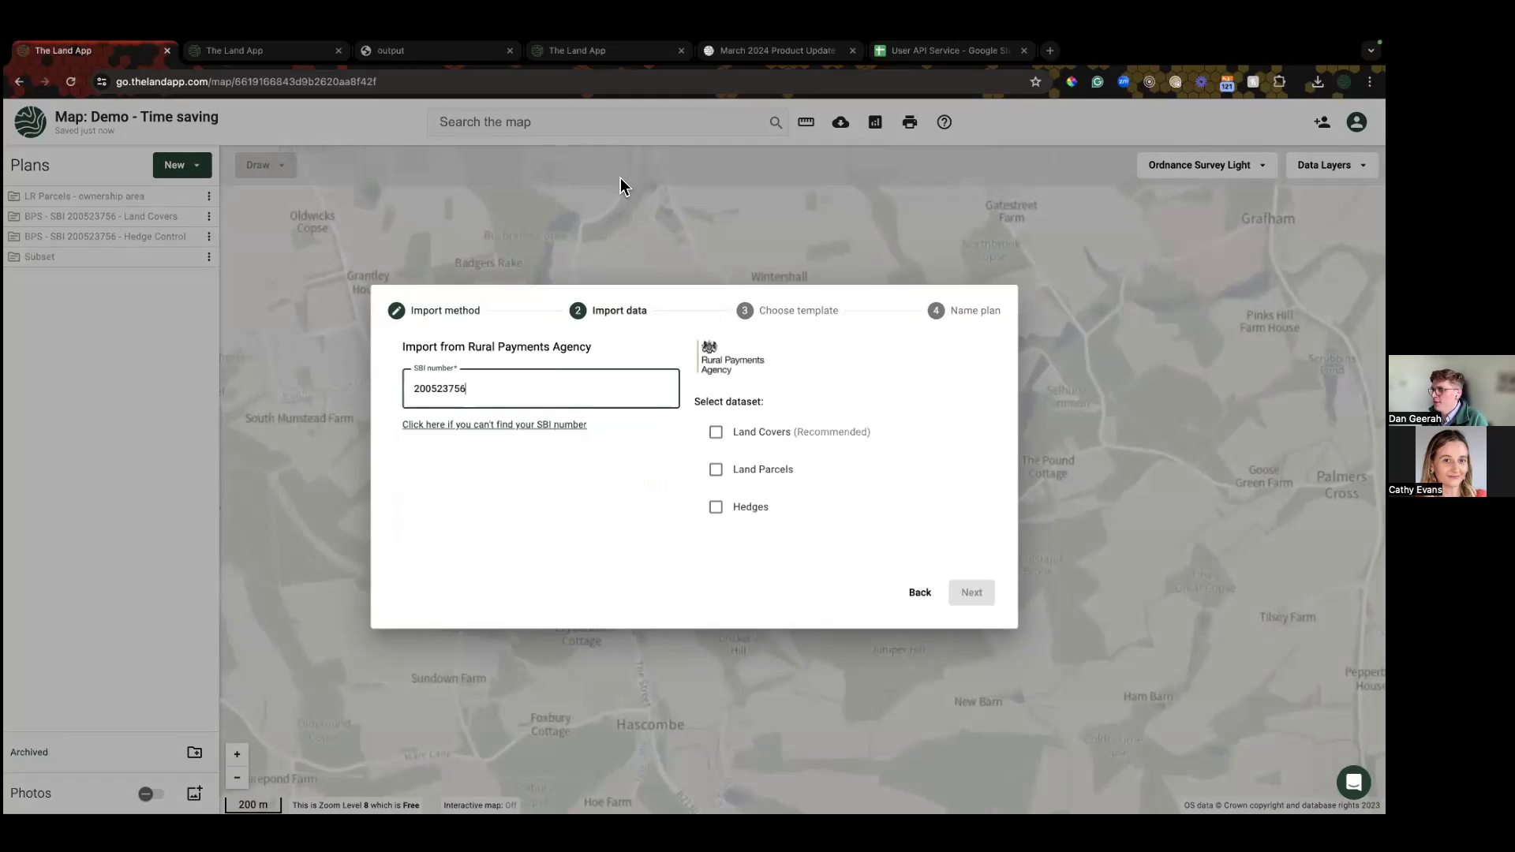
Step: Swap in a different SBI number and import its Land Covers with the Basic Payment Scheme template
double_click(478, 388)
key("ctrl+v")
left_click(759, 436)
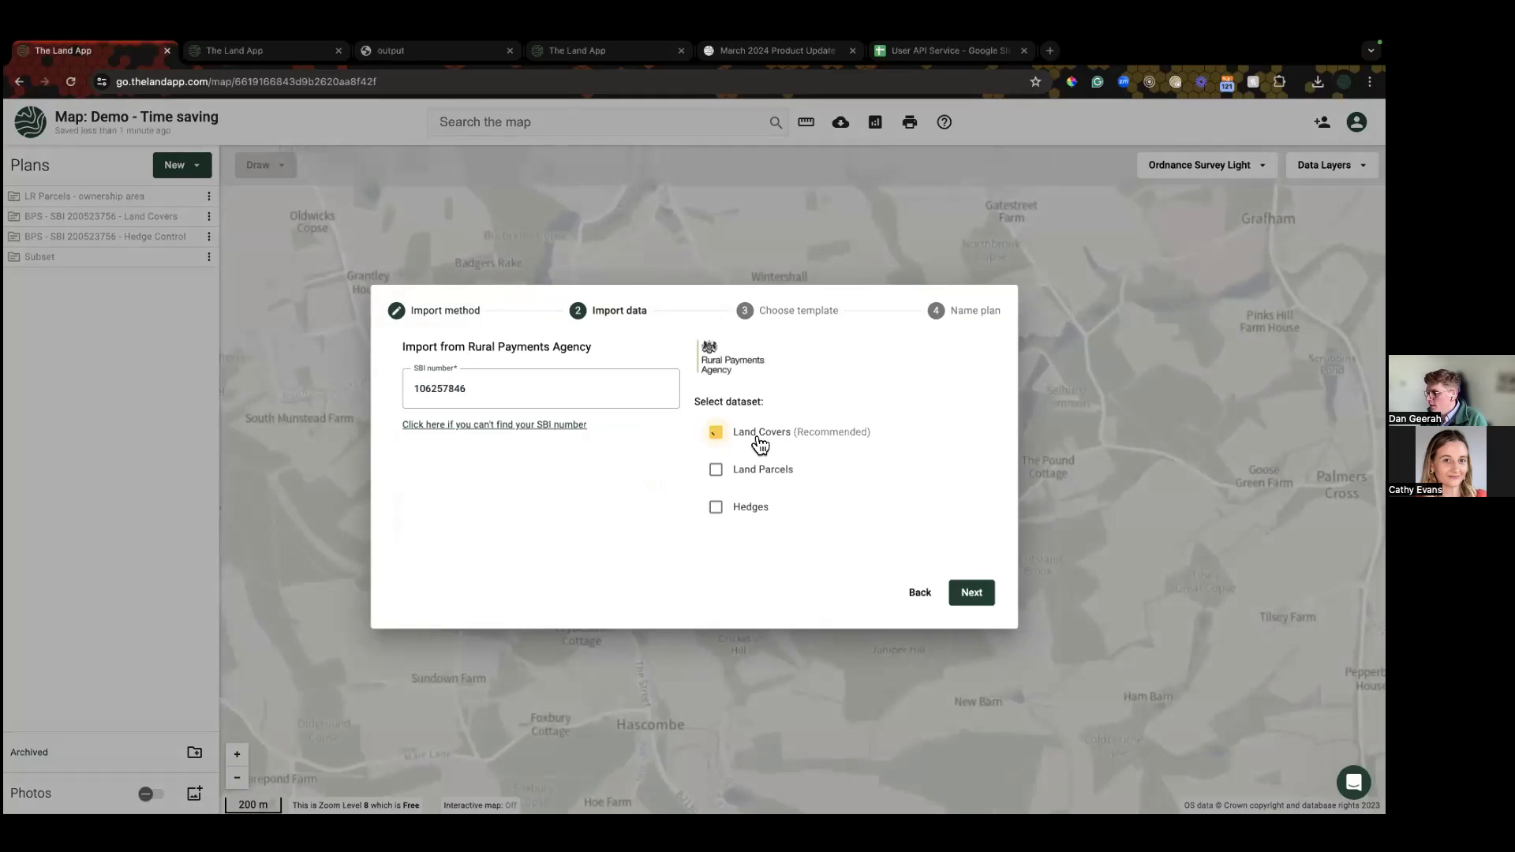
left_click(972, 593)
left_click(573, 432)
left_click(965, 501)
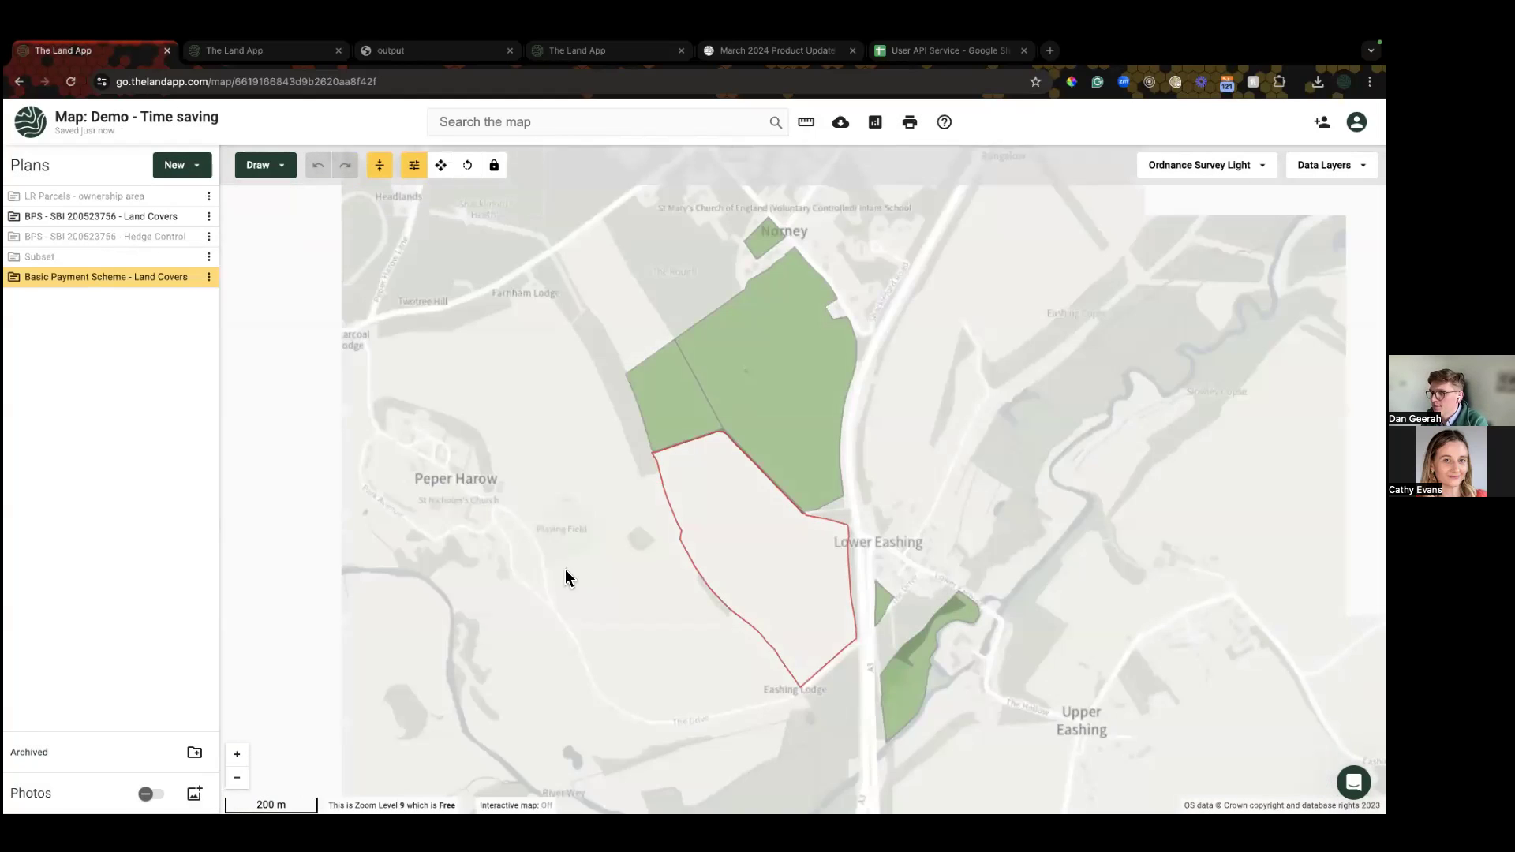
Step: Select all 9 features of the imported plan and copy them into the BPS Land Covers plan
scroll(565, 570, "down", 5)
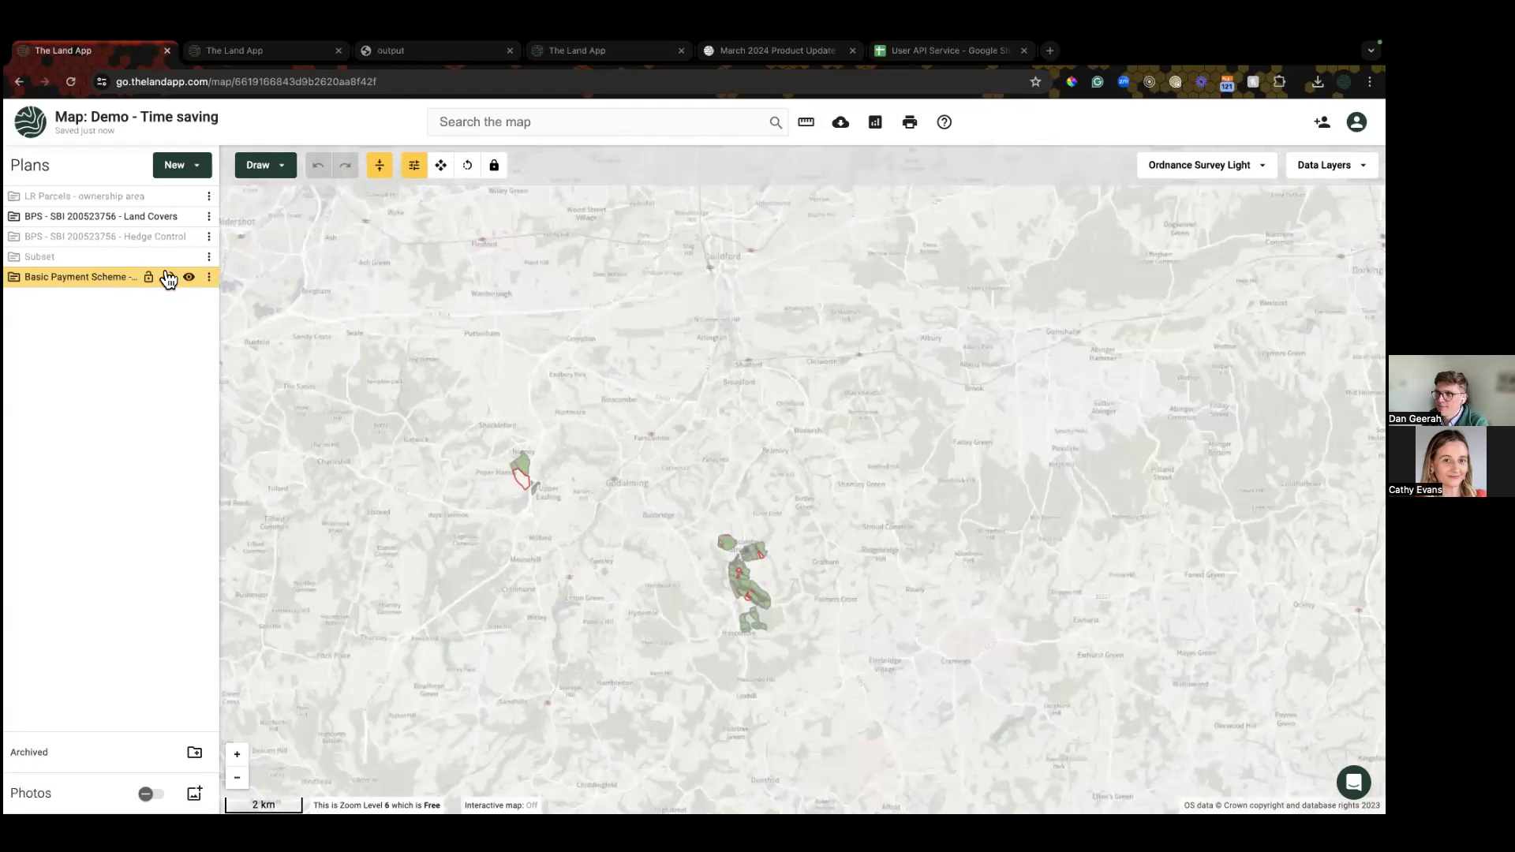
left_click(210, 277)
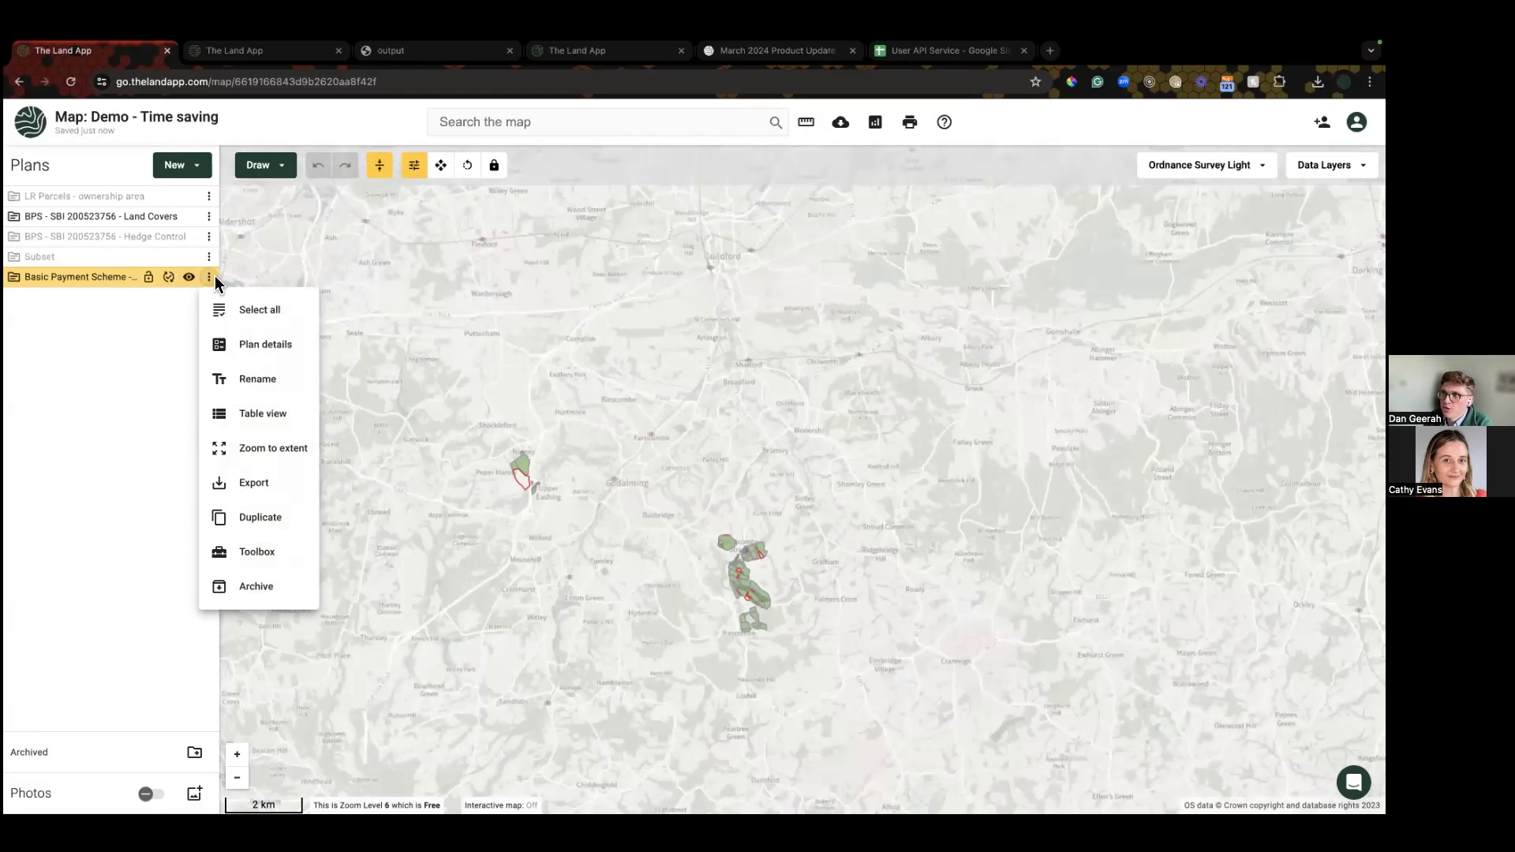
left_click(258, 313)
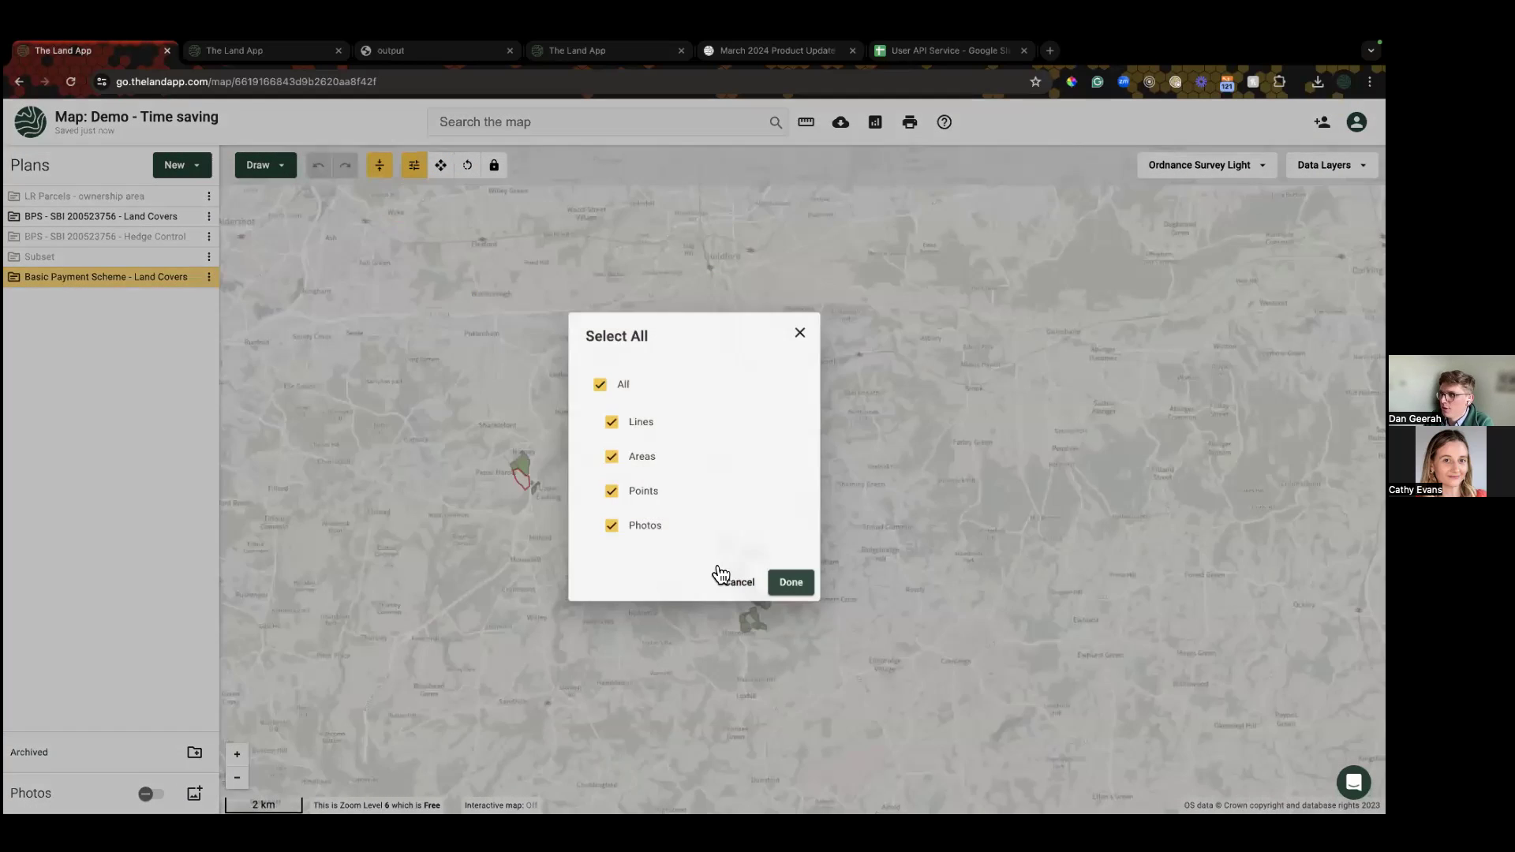
left_click(783, 588)
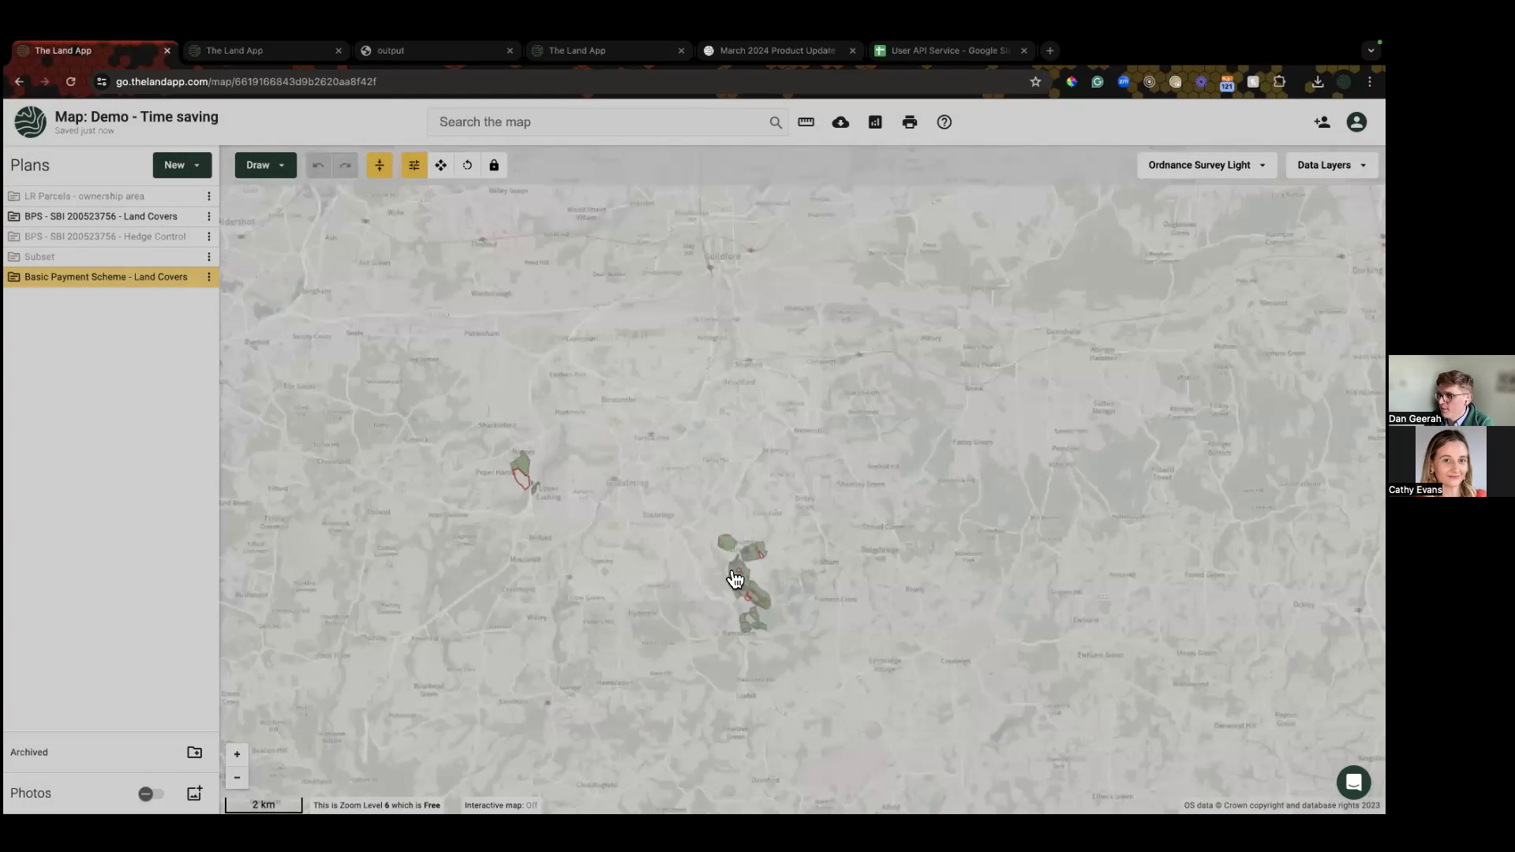
right_click(519, 470)
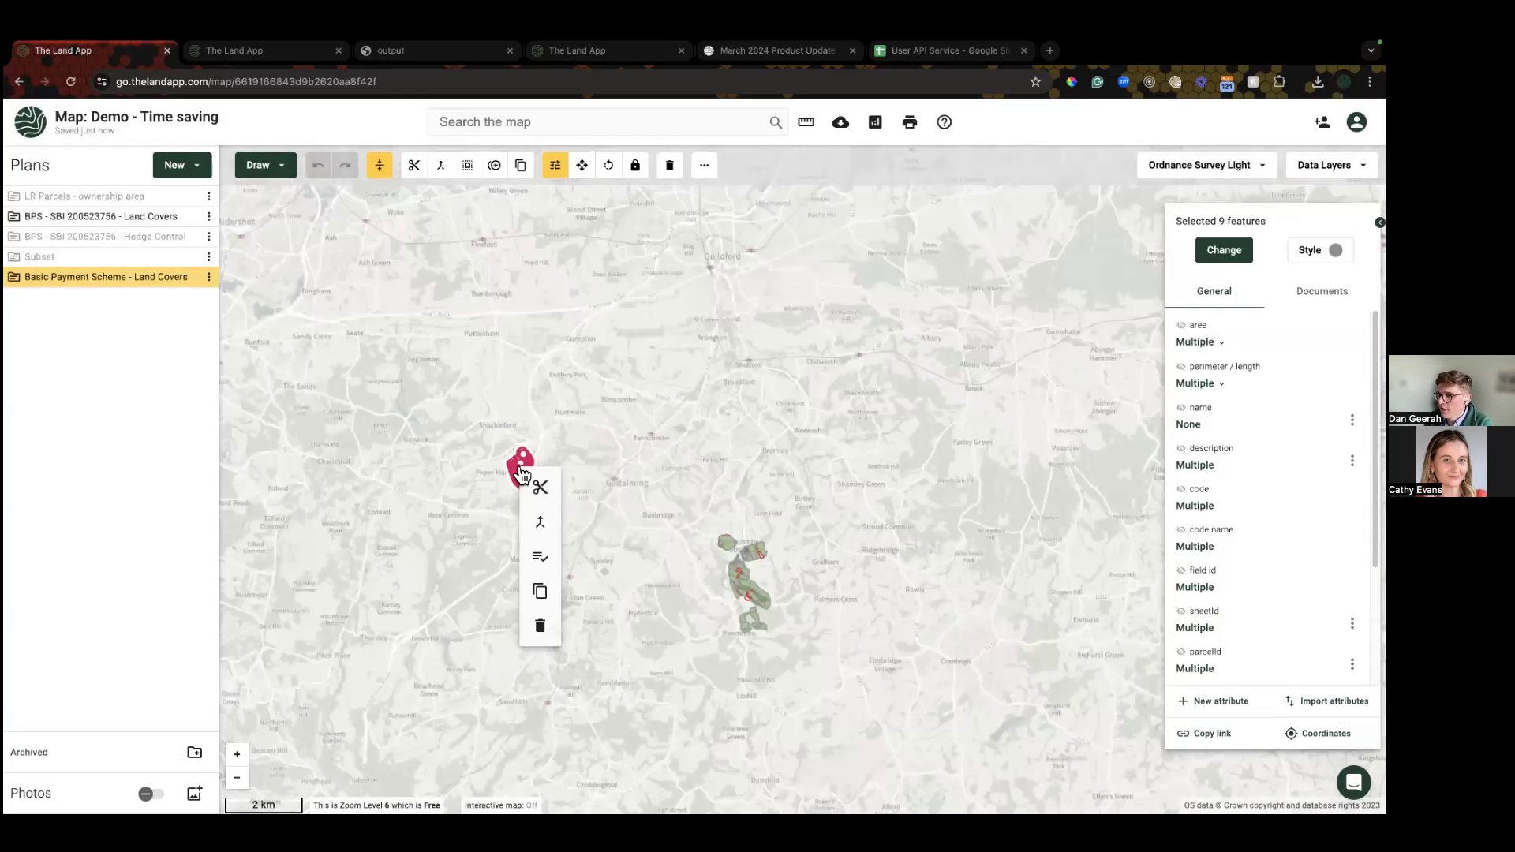
left_click(540, 594)
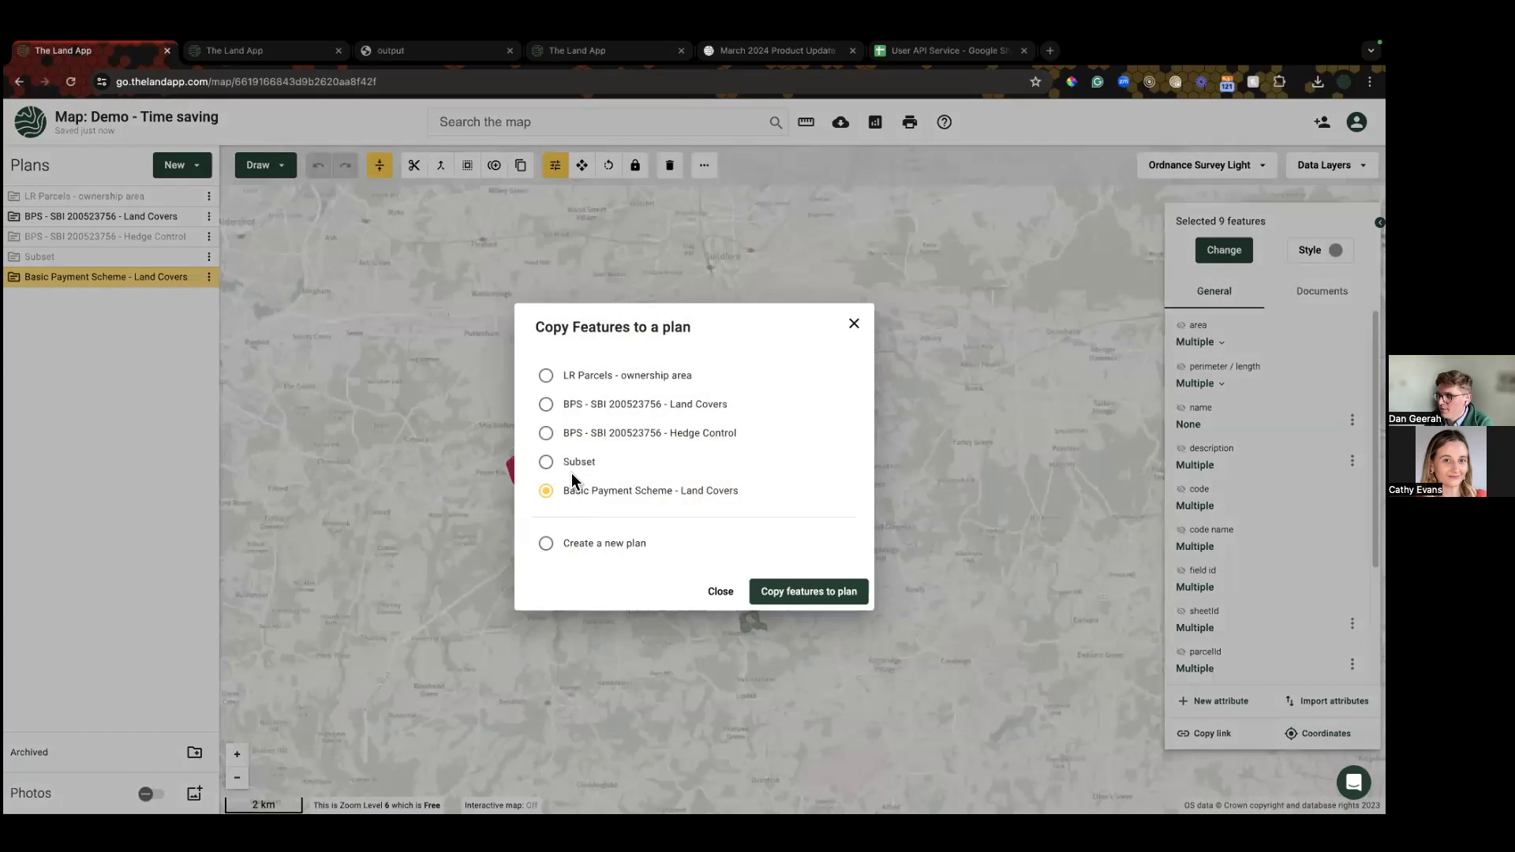
left_click(545, 404)
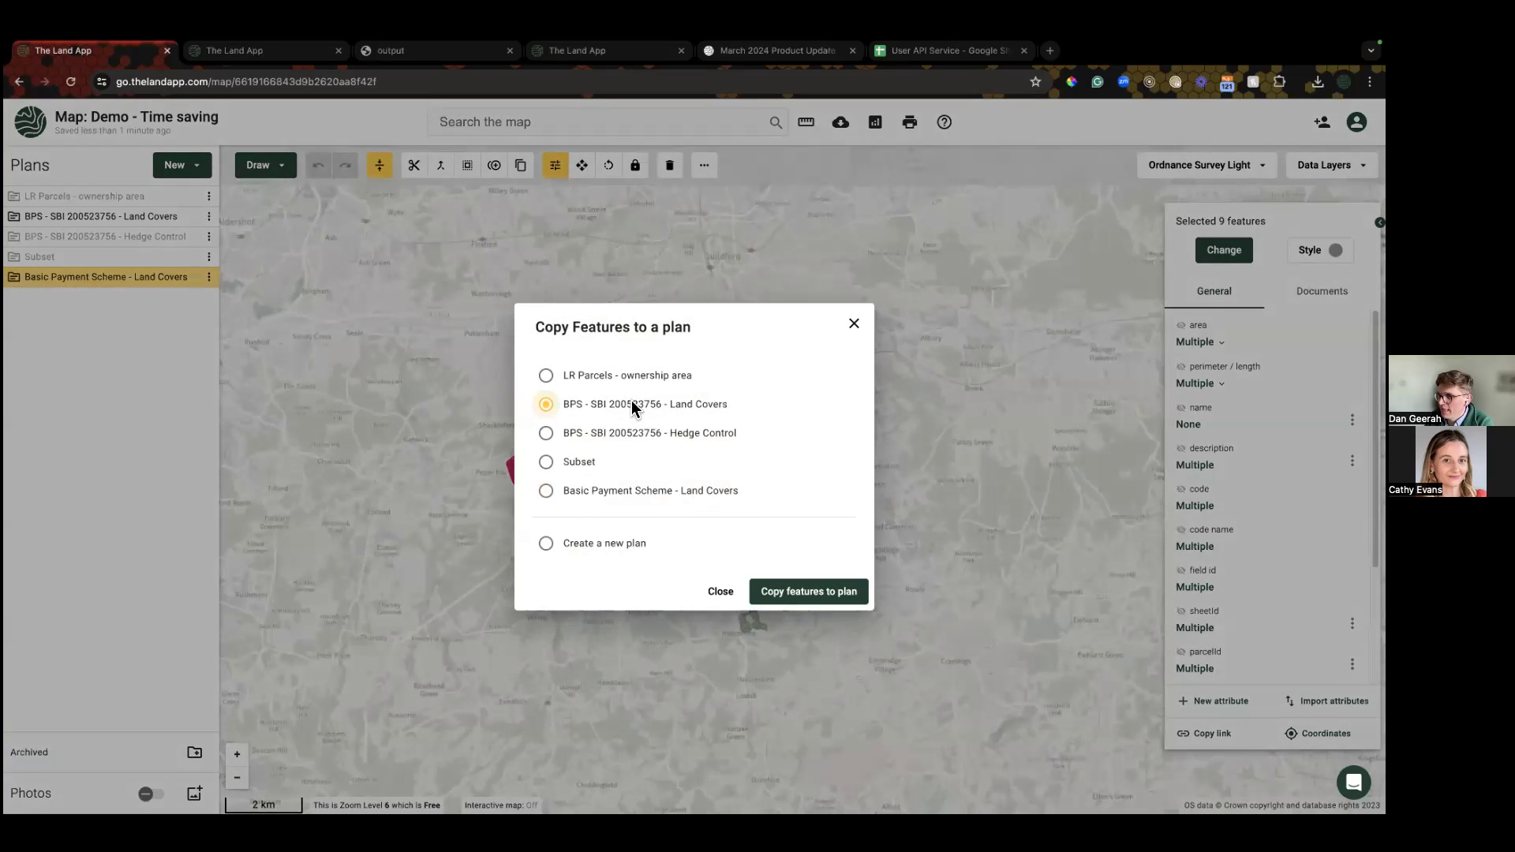
left_click(793, 601)
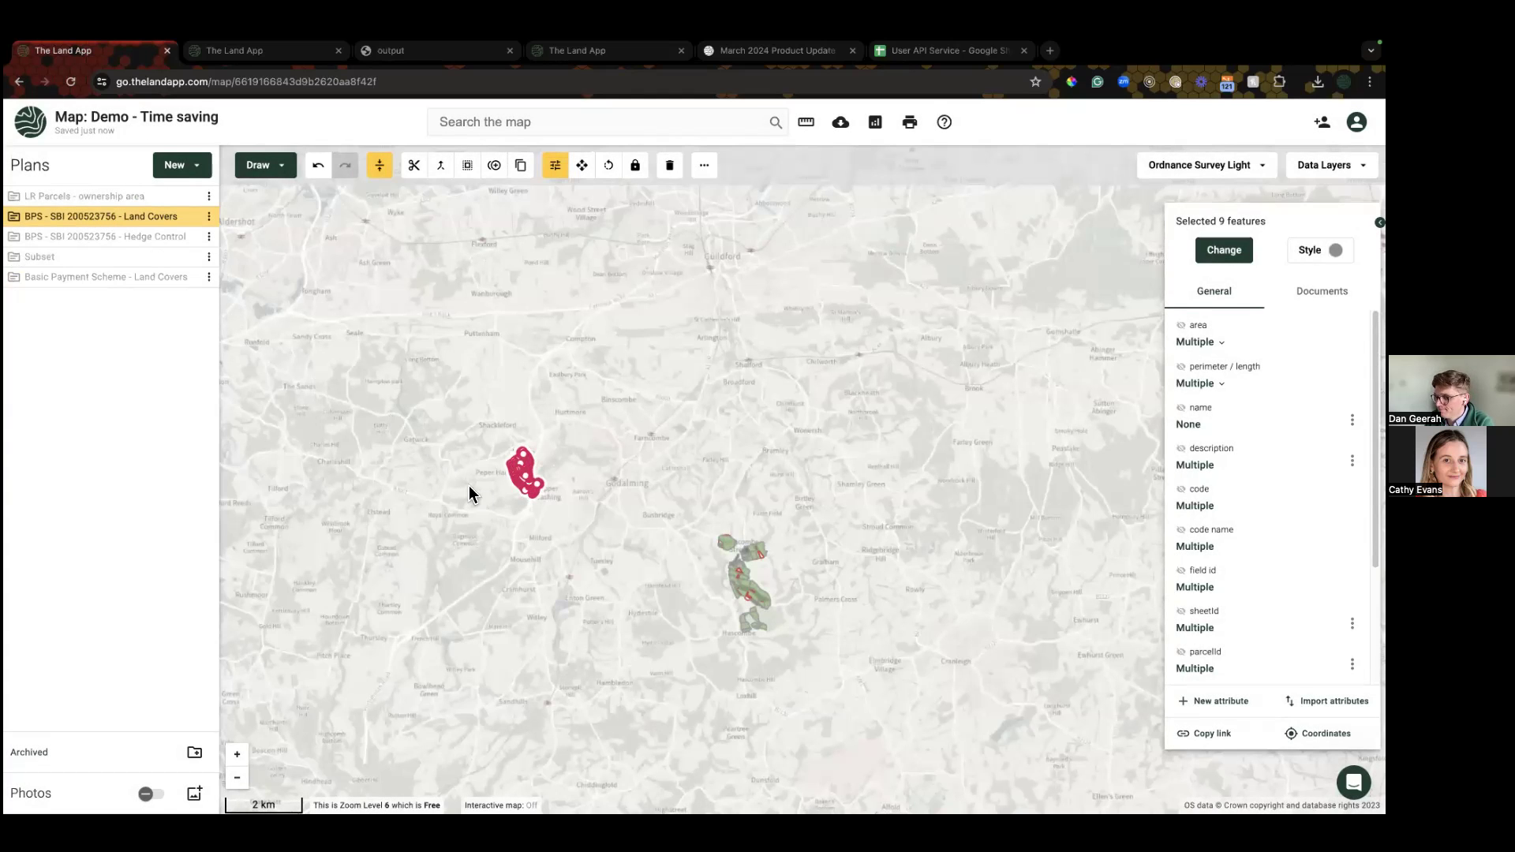
Step: Pan back to the Hascombe parcels and clear the feature selection
scroll(524, 486, "up", 2)
scroll(539, 491, "up", 2)
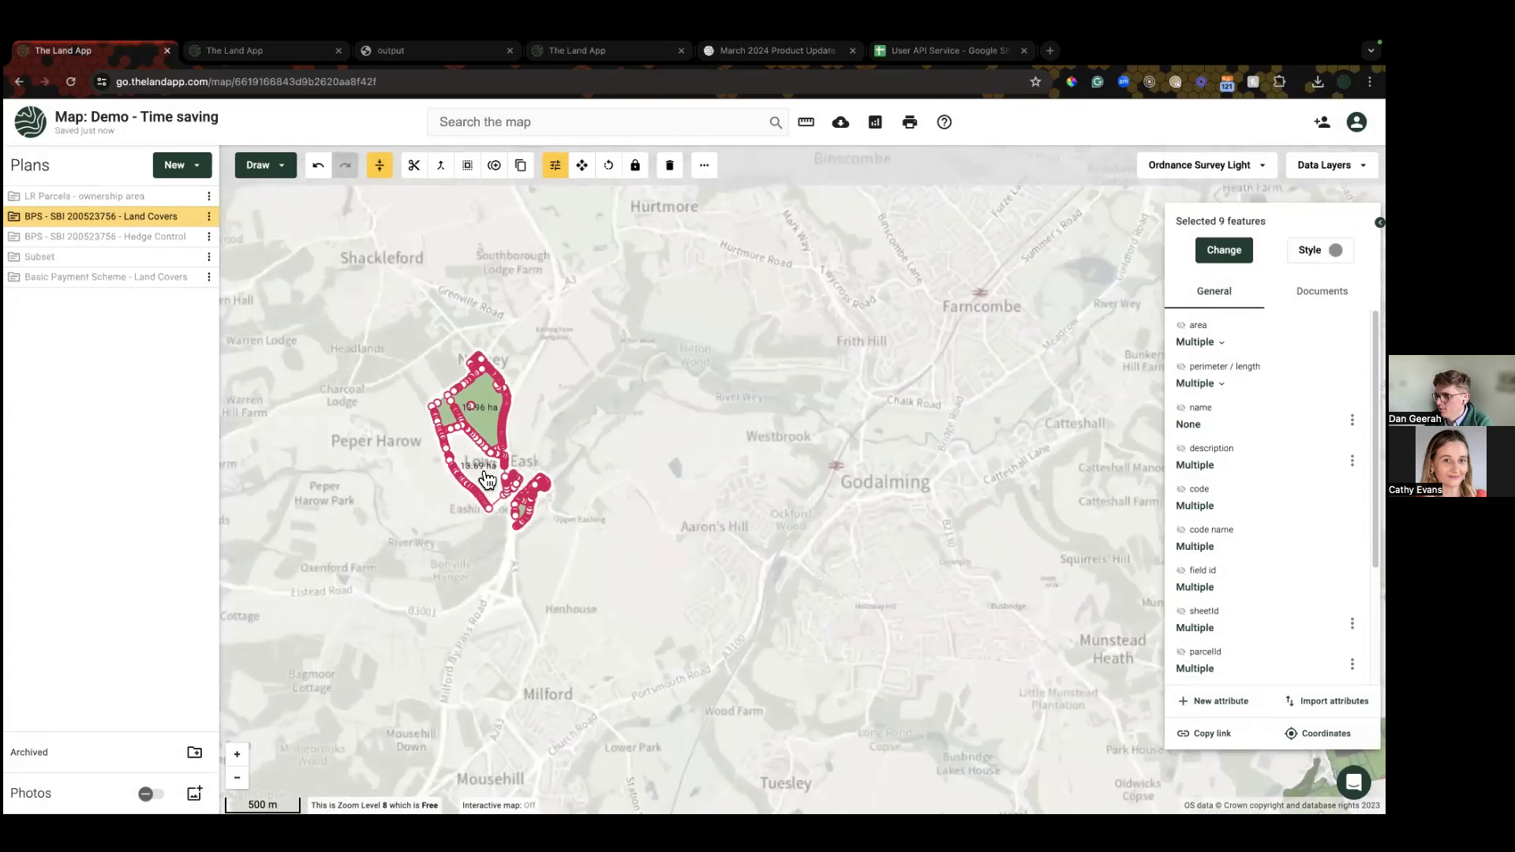
left_click_drag(398, 520, 318, 439)
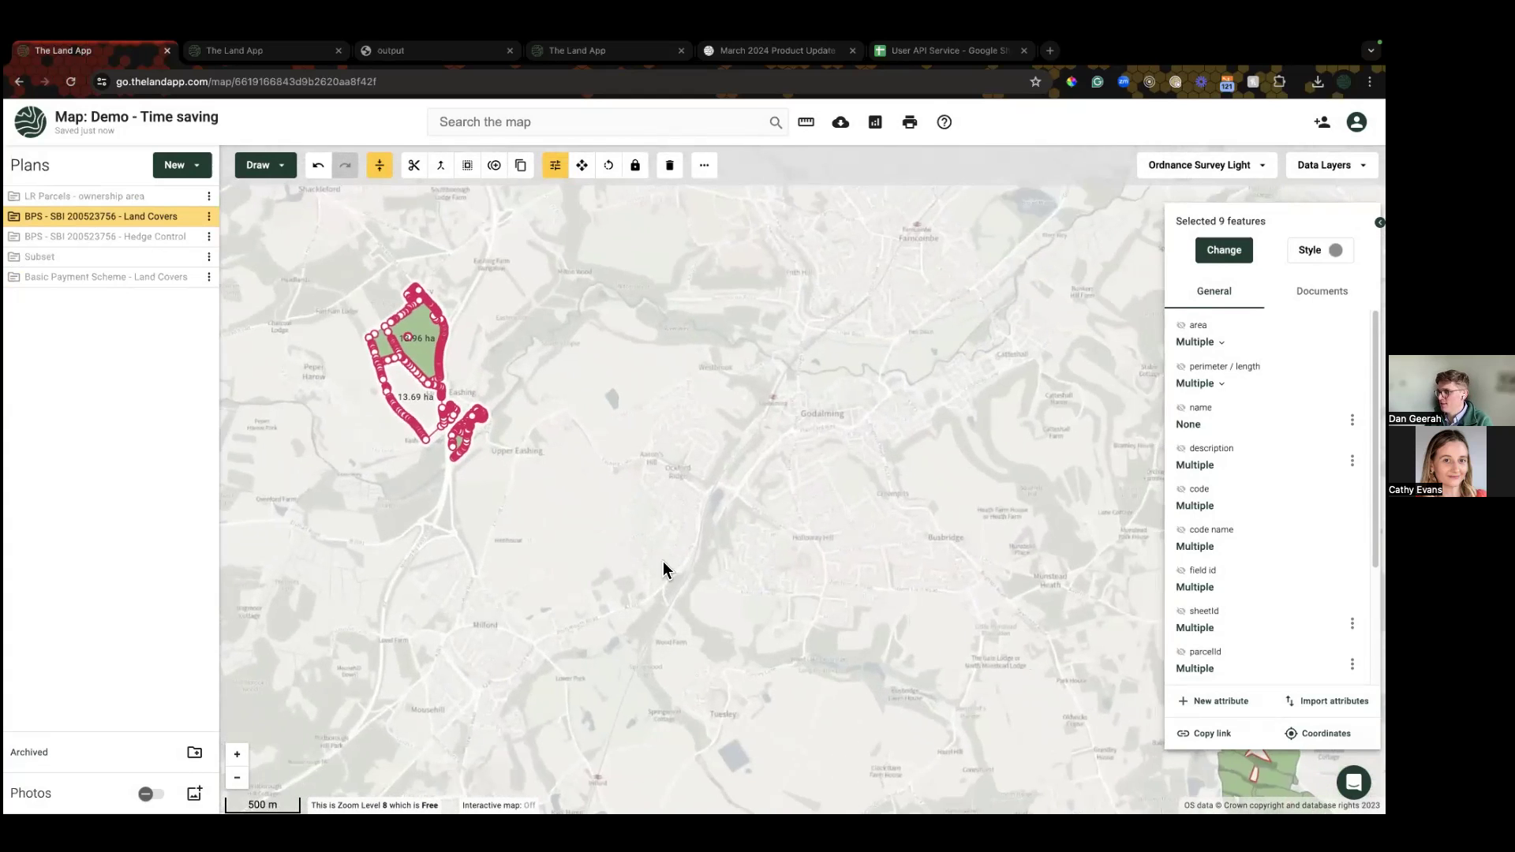
scroll(663, 562, "down", 2)
left_click_drag(663, 556, 581, 492)
left_click(191, 221)
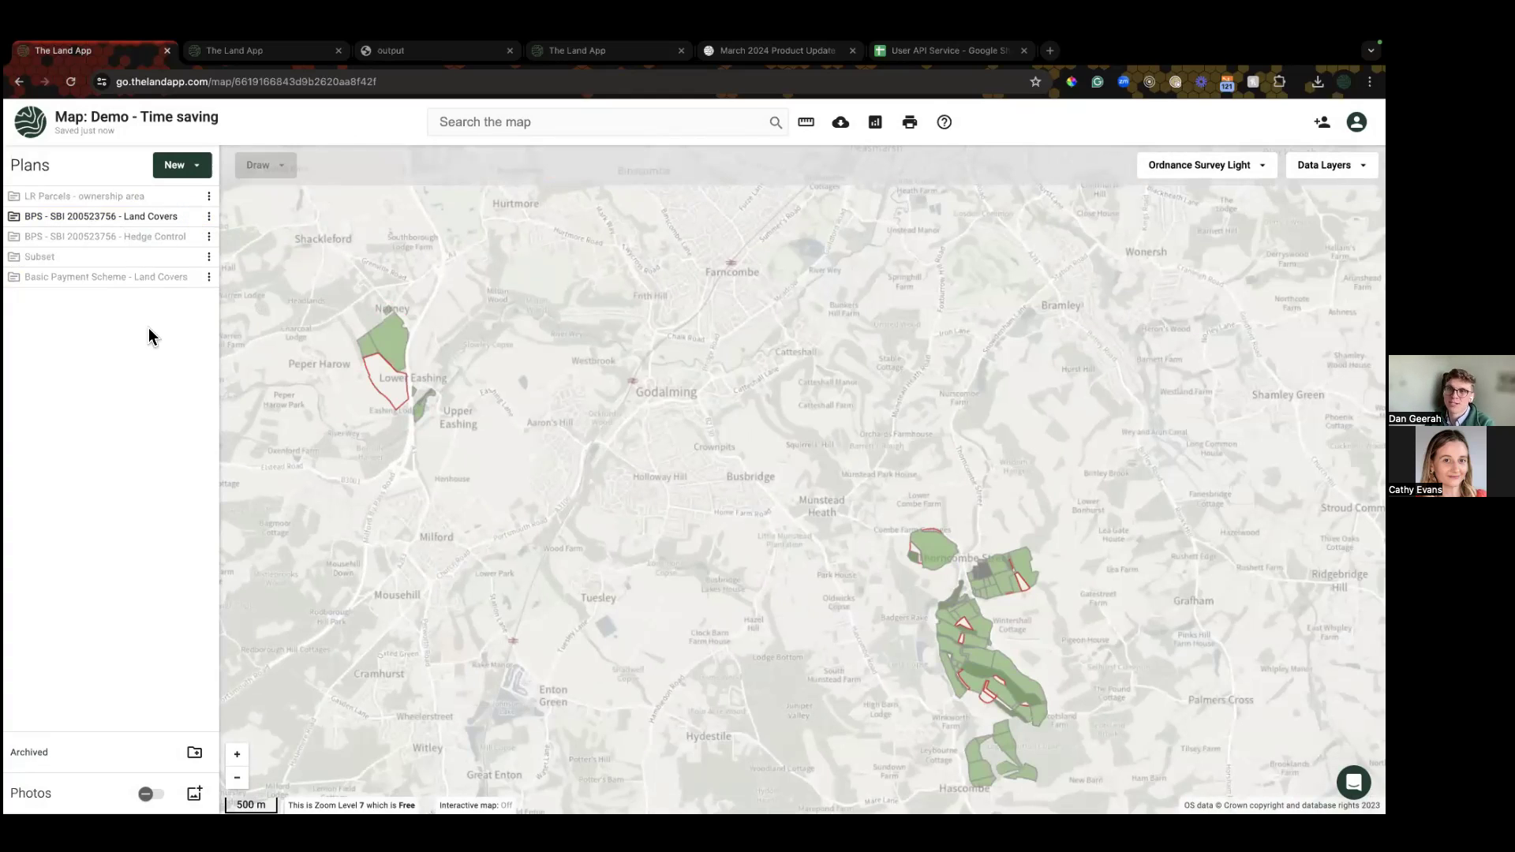
left_click(208, 277)
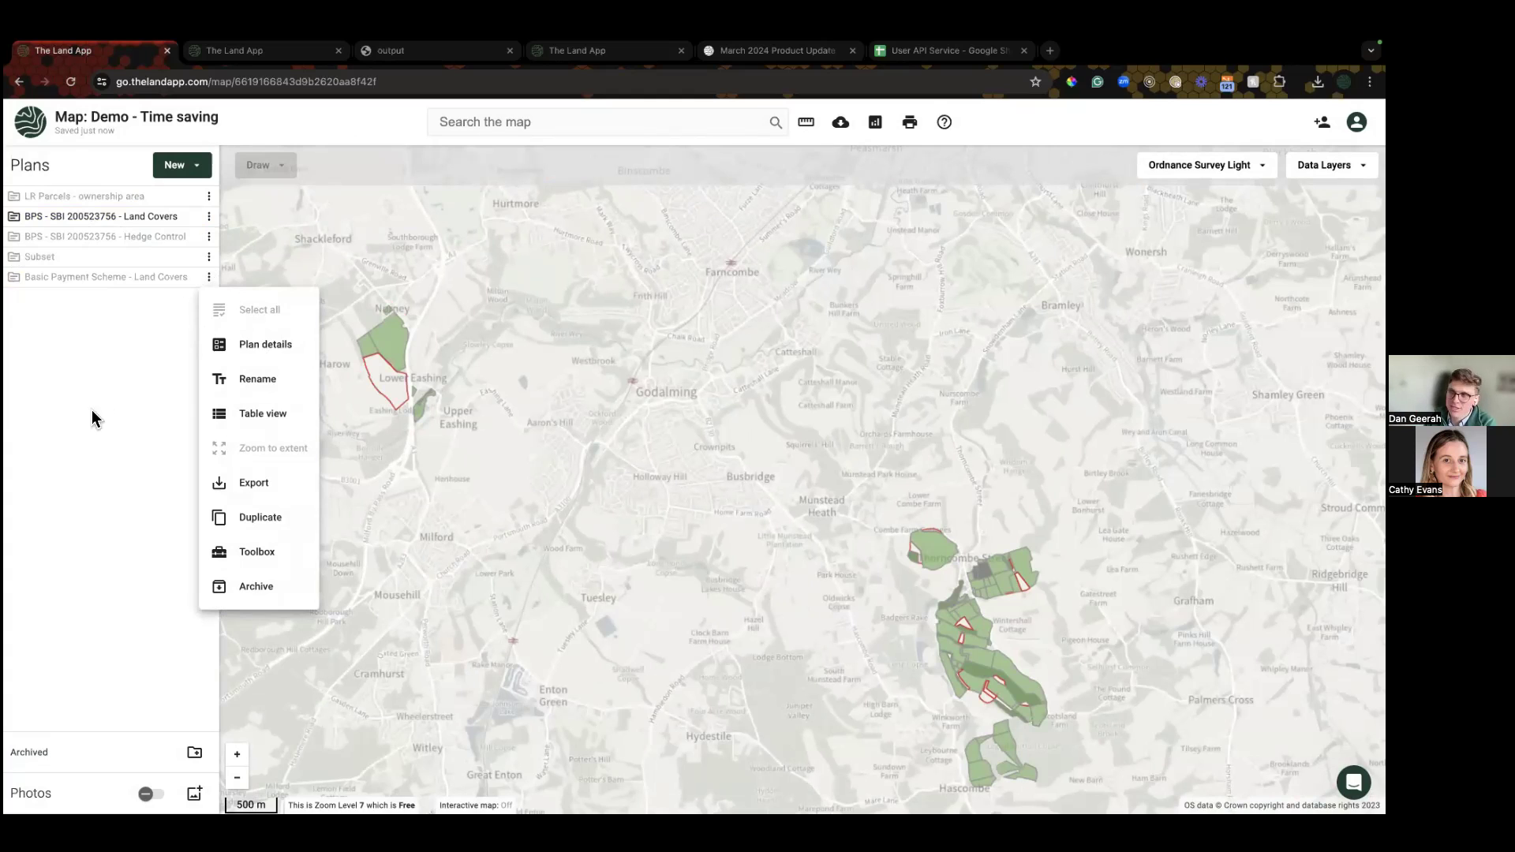
left_click(101, 434)
left_click_drag(346, 451, 349, 399)
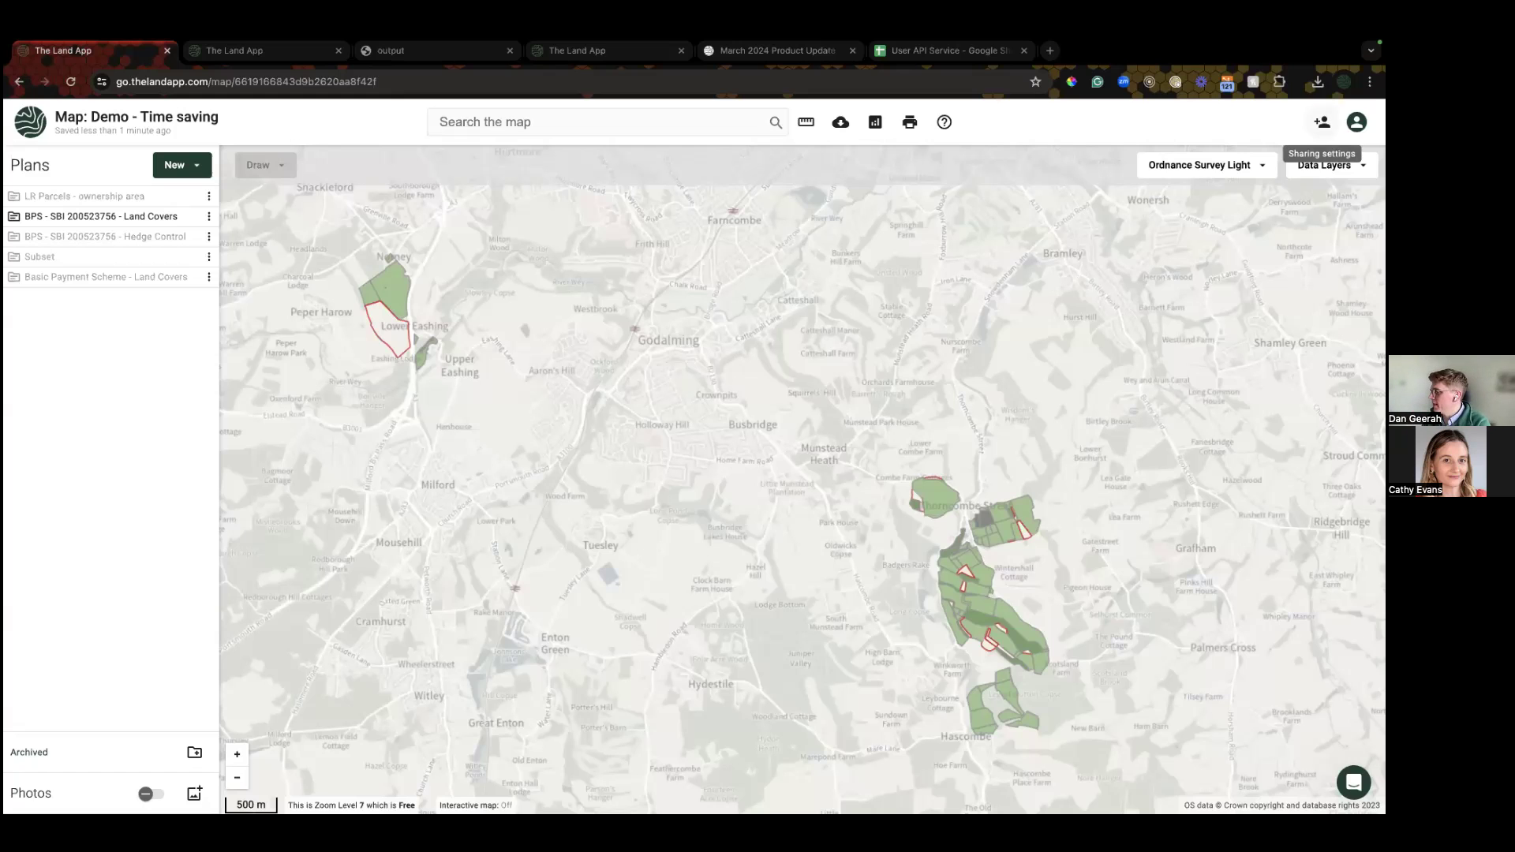
left_click(1323, 121)
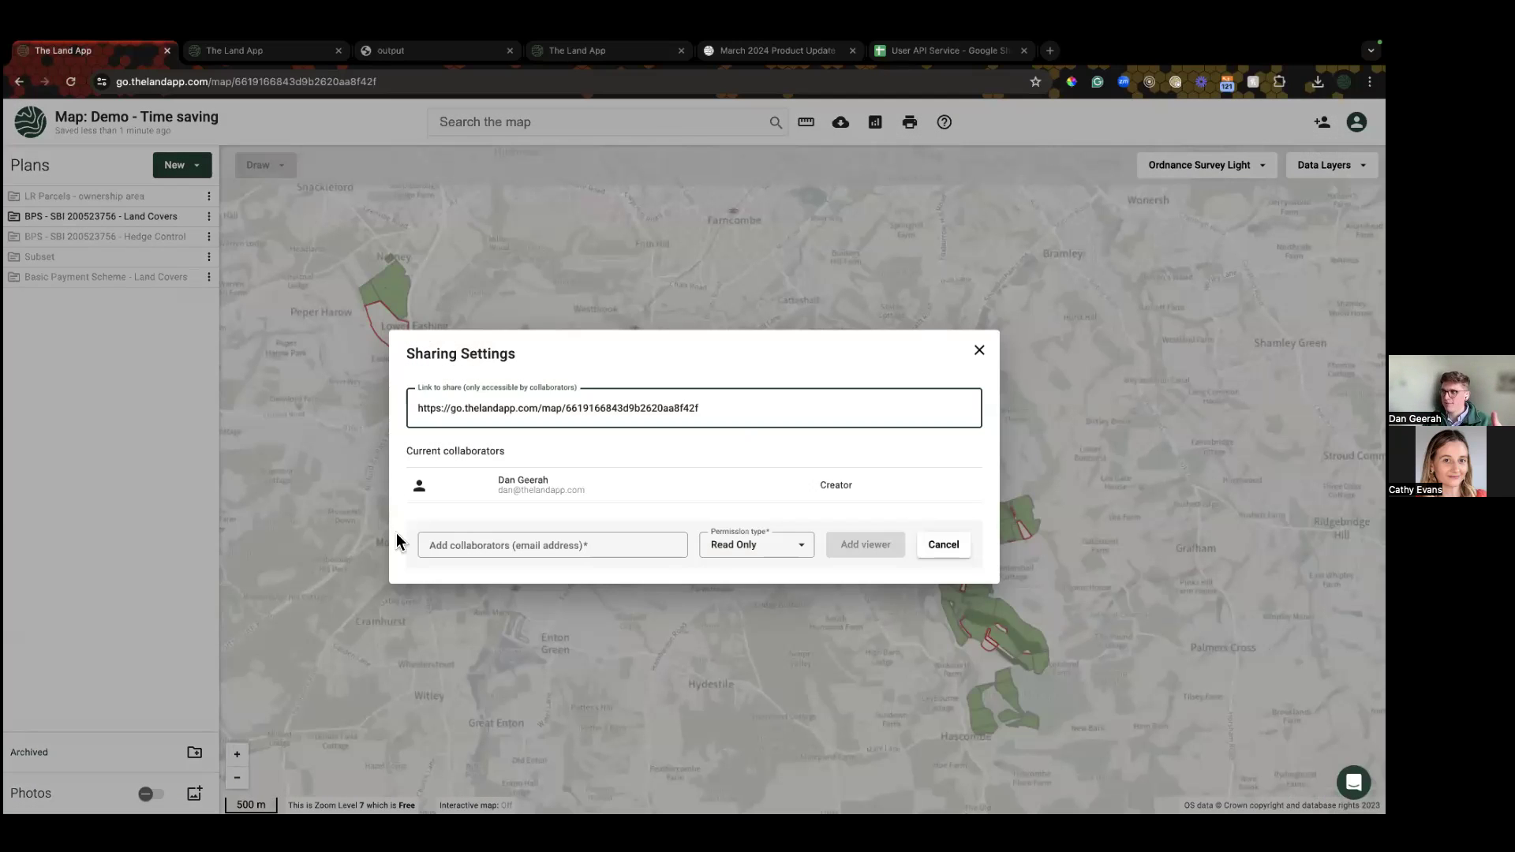
double_click(828, 489)
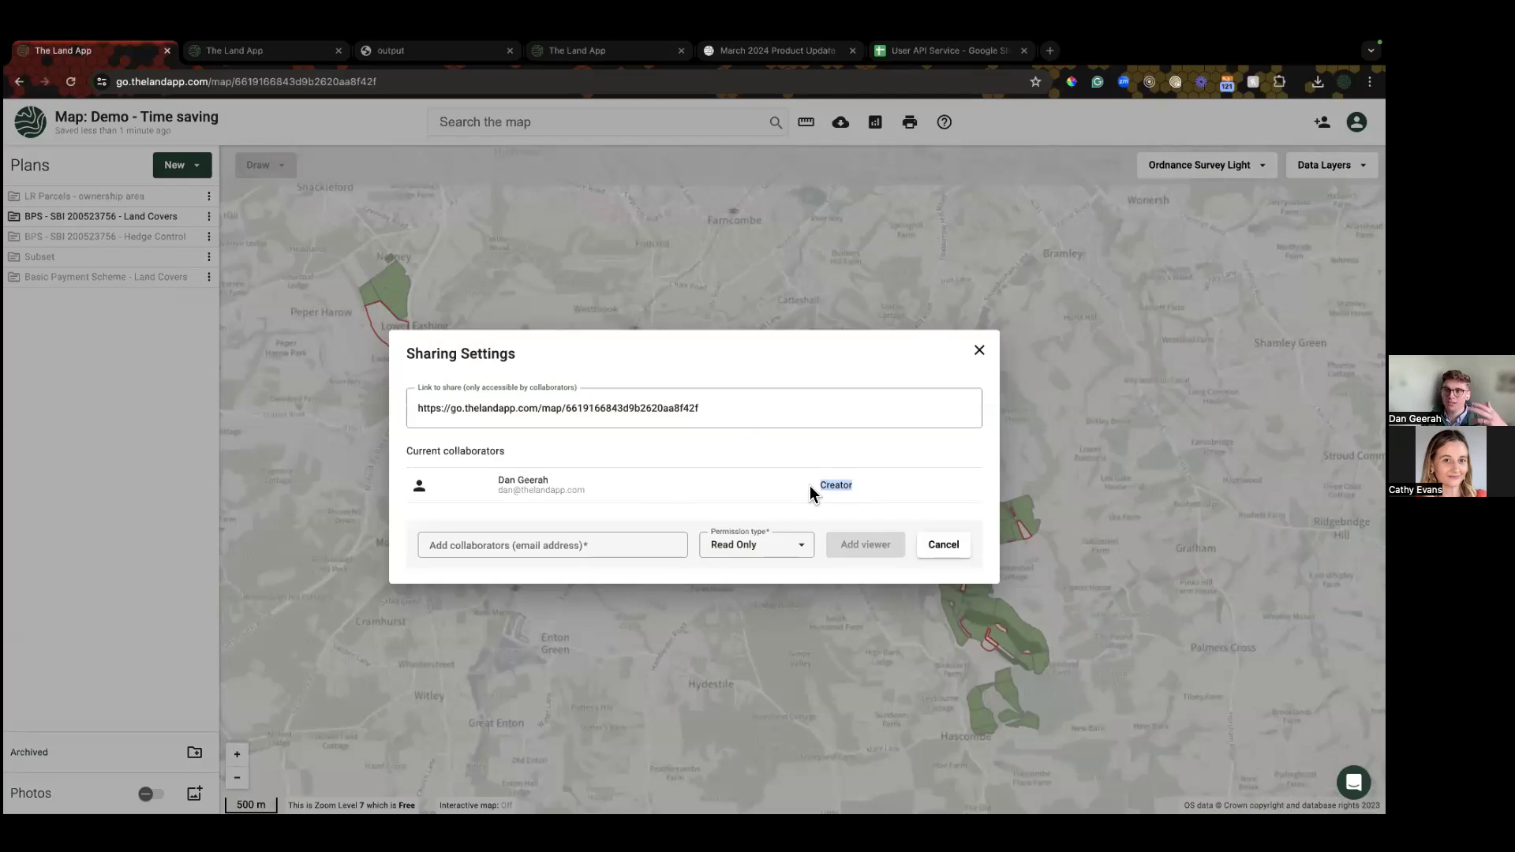
left_click(614, 542)
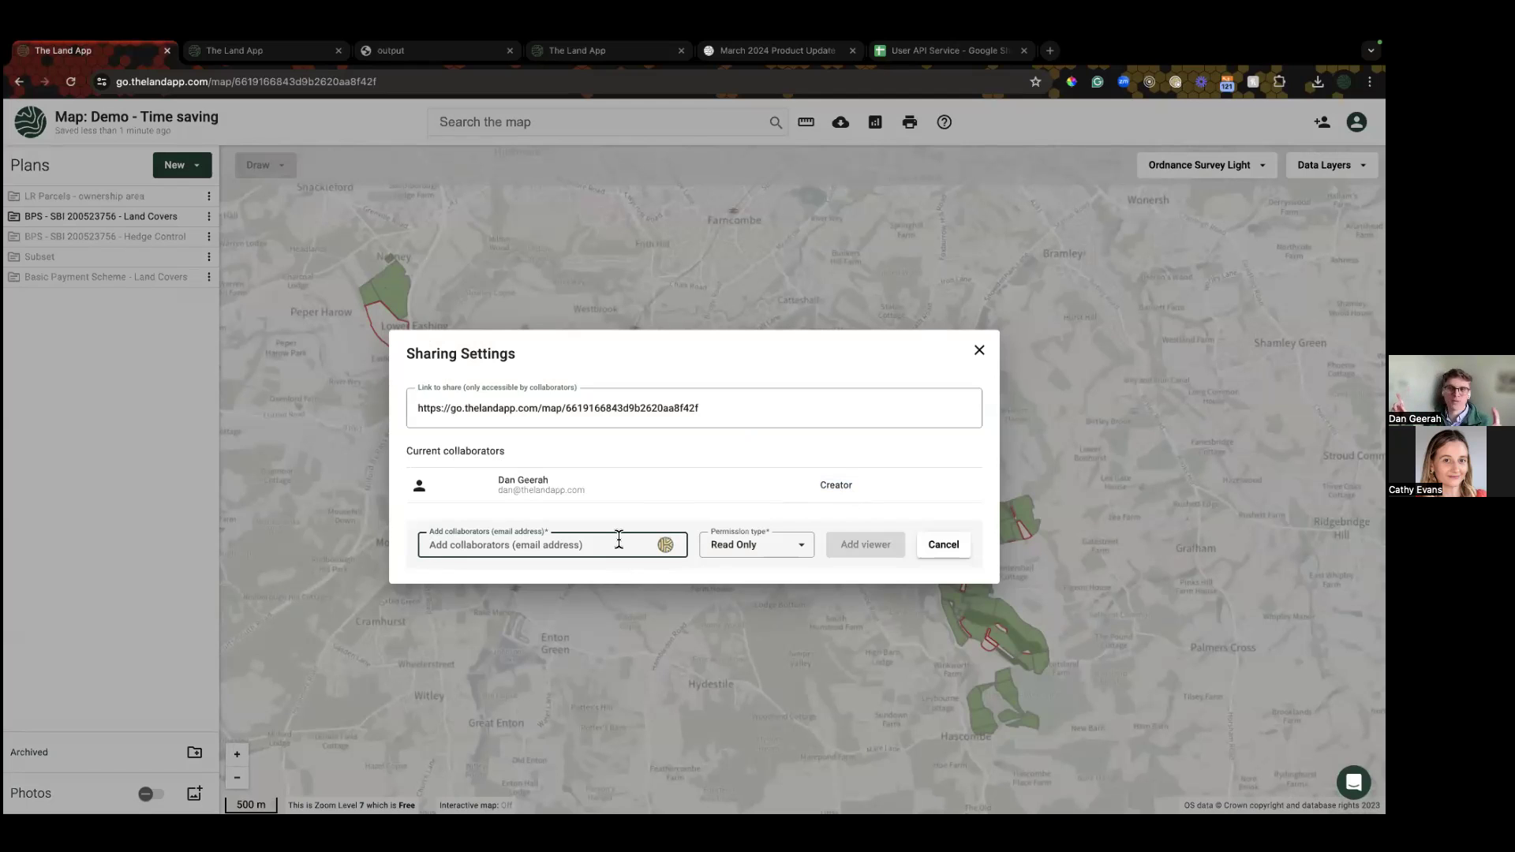
left_click(504, 628)
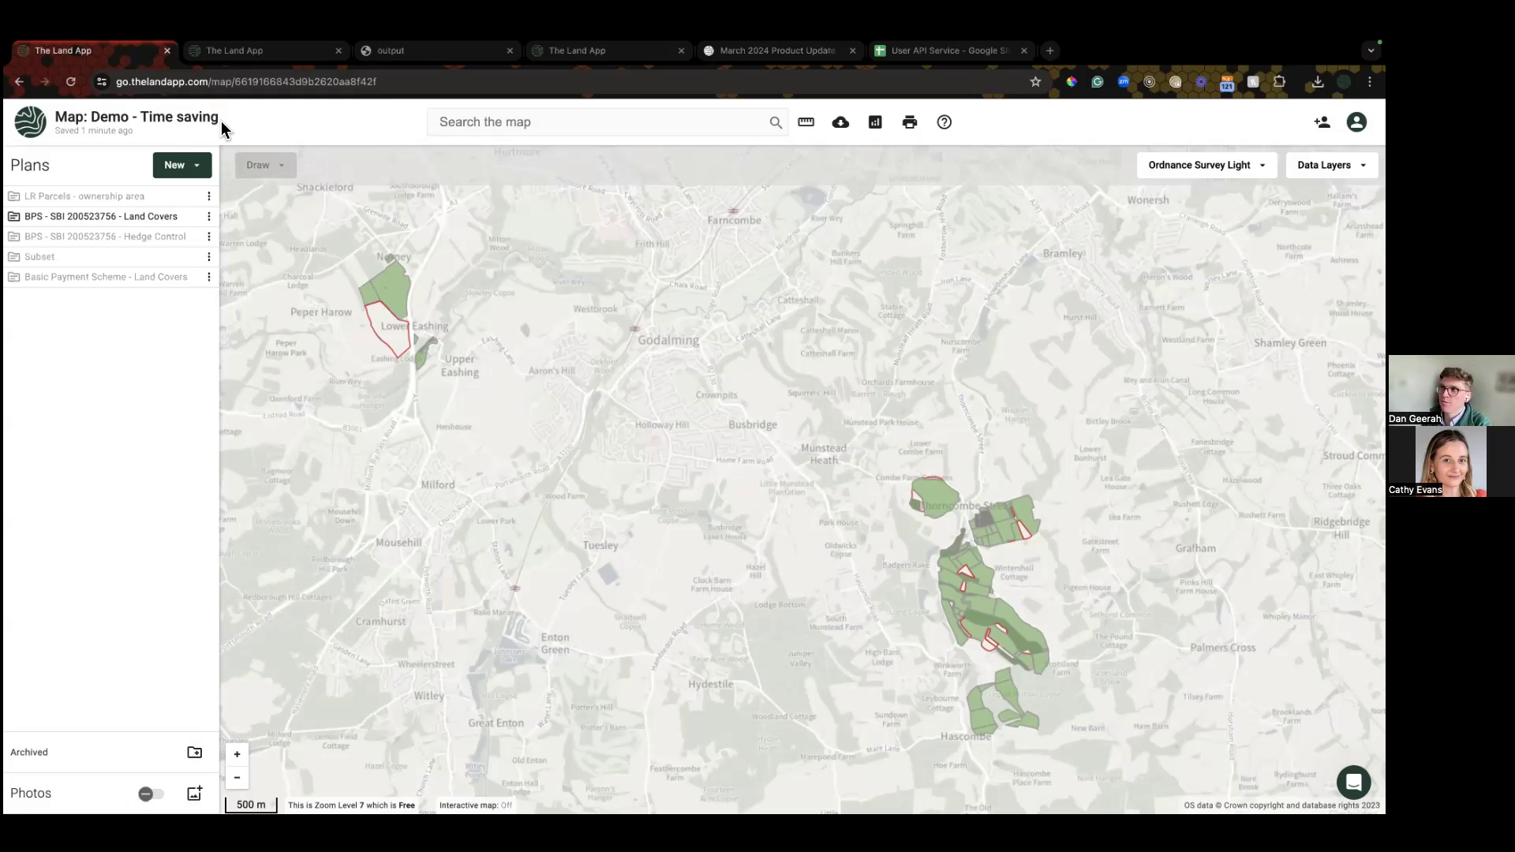
Step: Add a new folder named for one person's edits to the Demo - Time saving plans list
left_click_drag(223, 128, 88, 119)
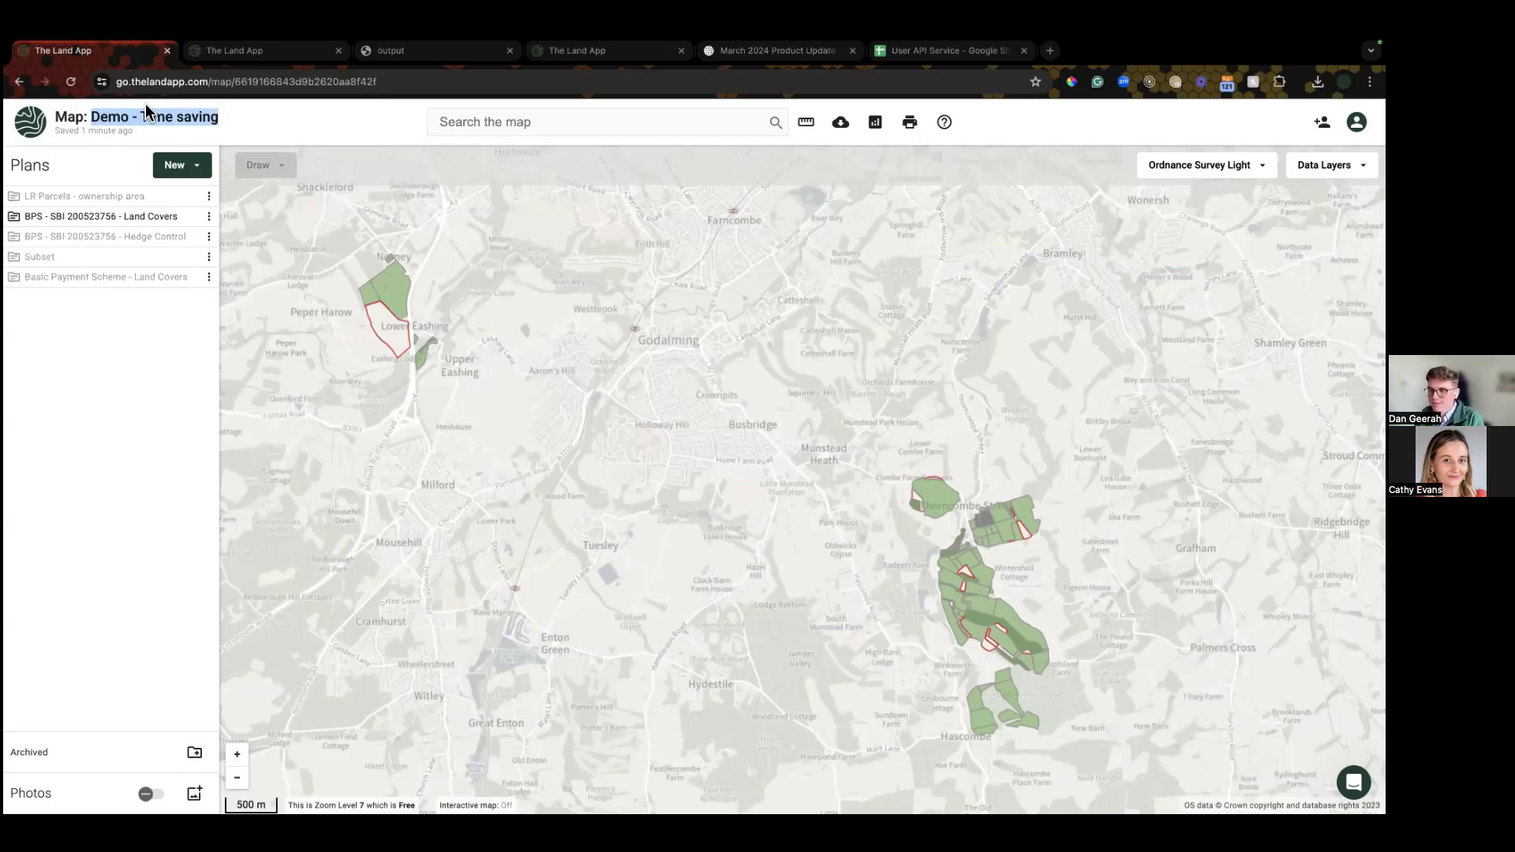
left_click(128, 573)
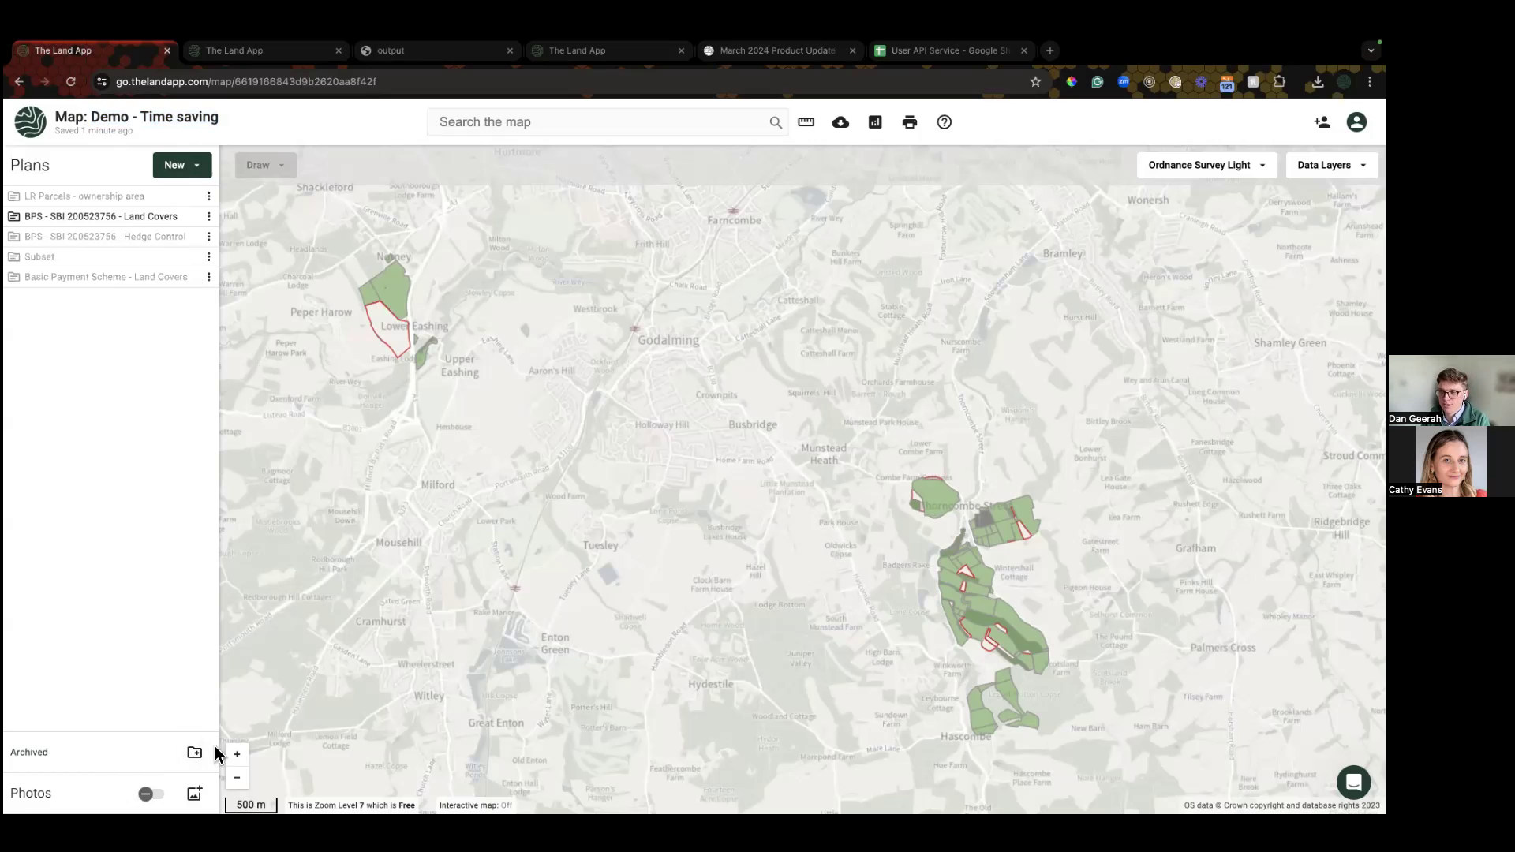
left_click(194, 755)
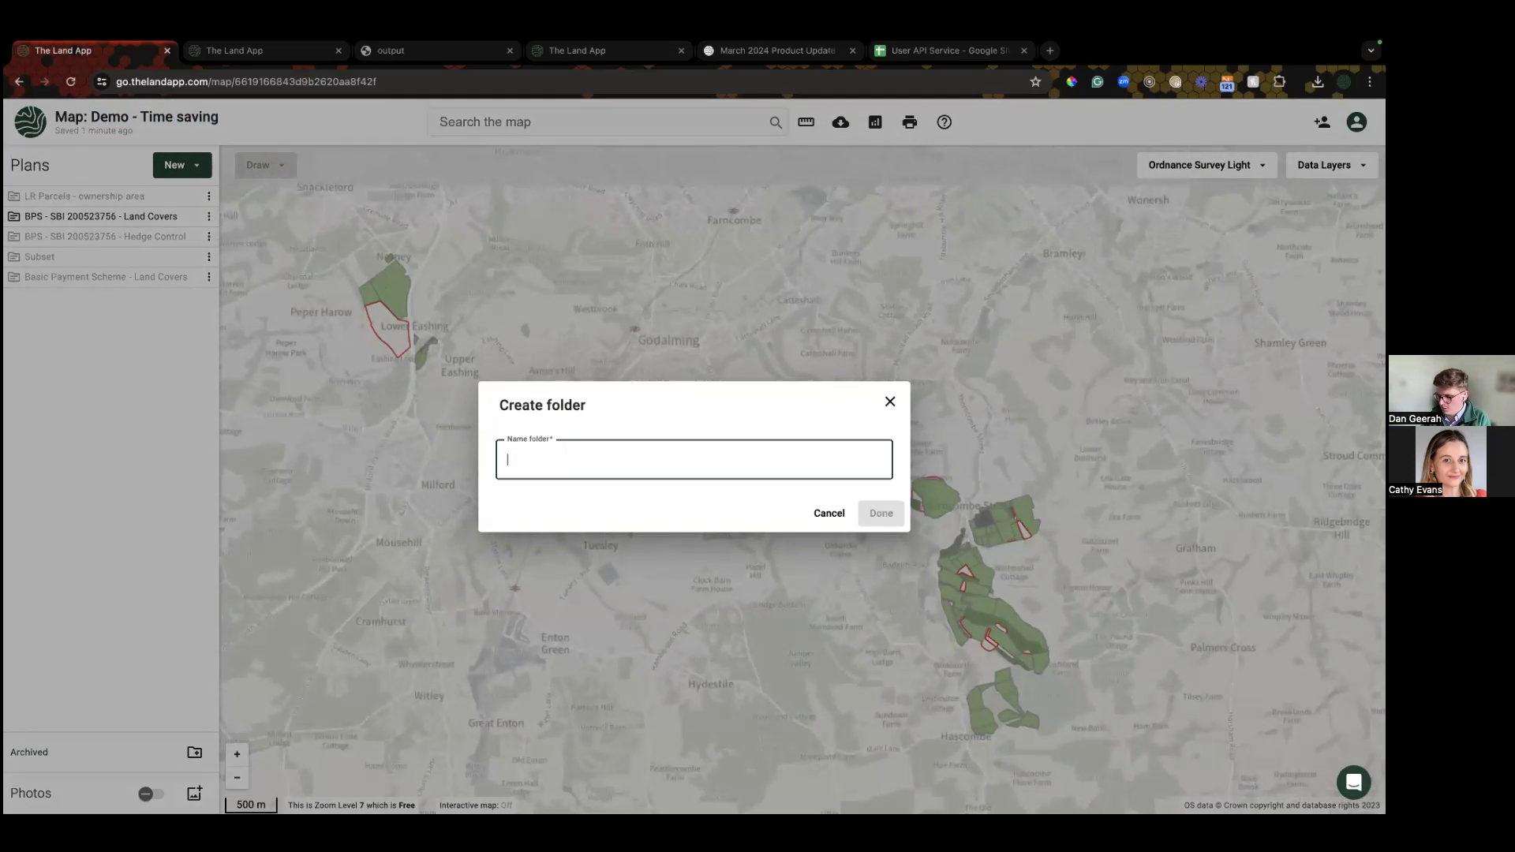
type("Paul's Edits")
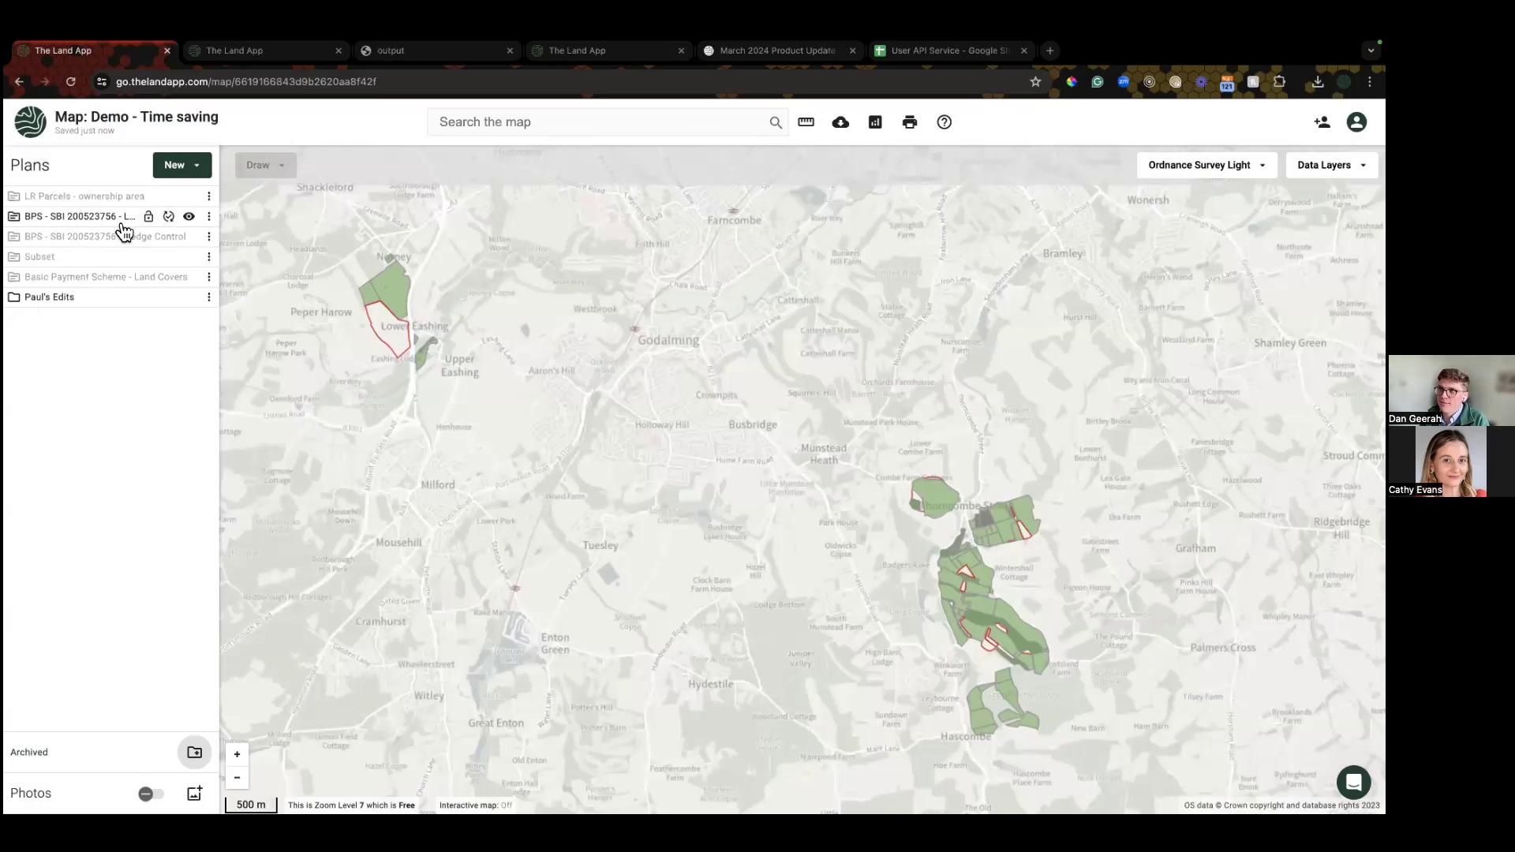
left_click(211, 217)
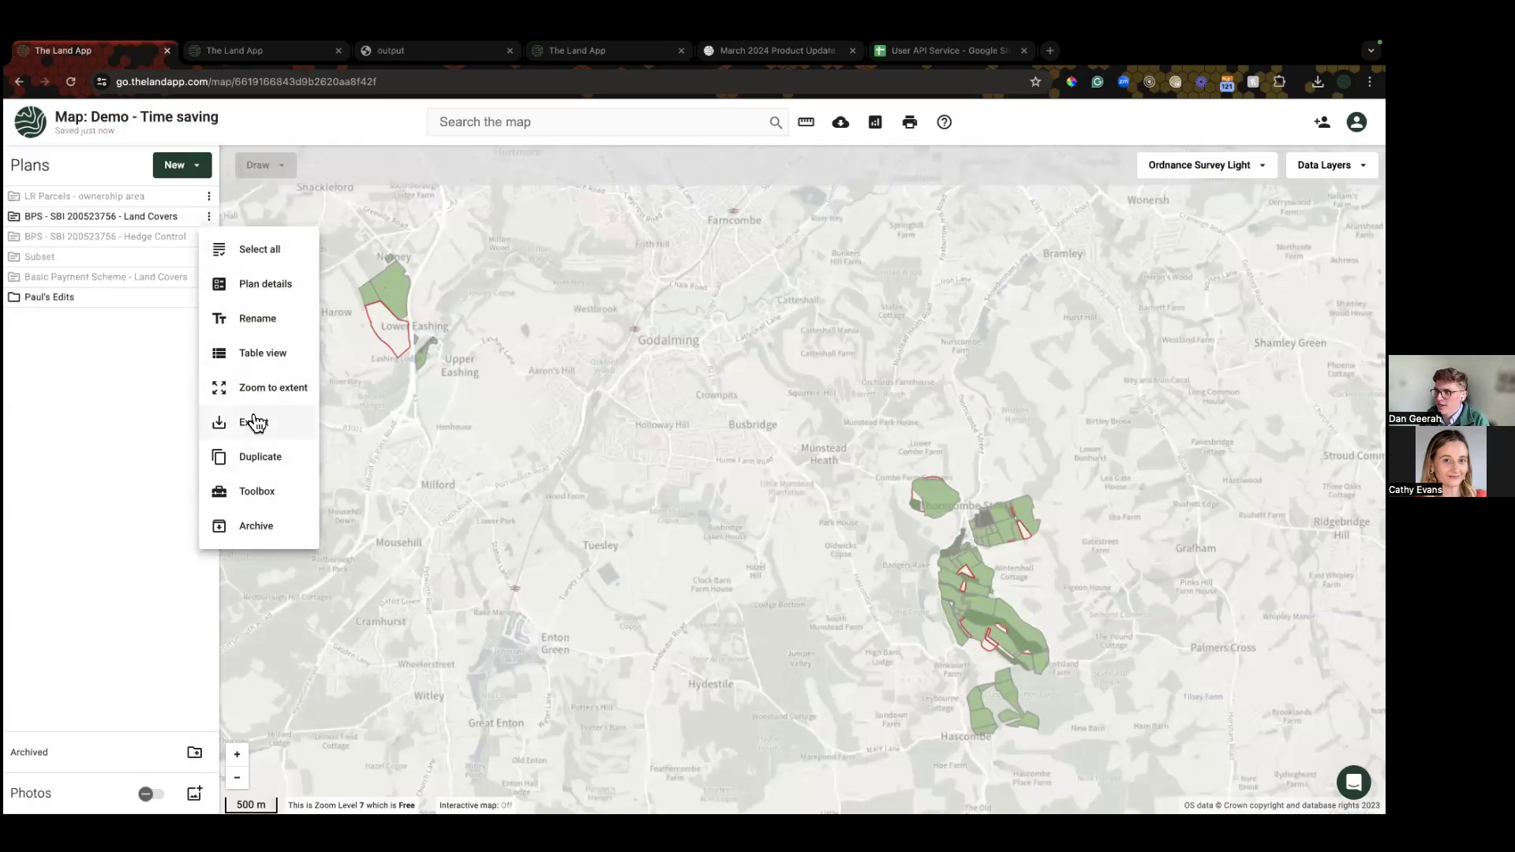
Step: Duplicate BPS Land Covers as a Baseline Habitat Assessment v2 plan named Habitats_MASTER
left_click(245, 457)
left_click(553, 489)
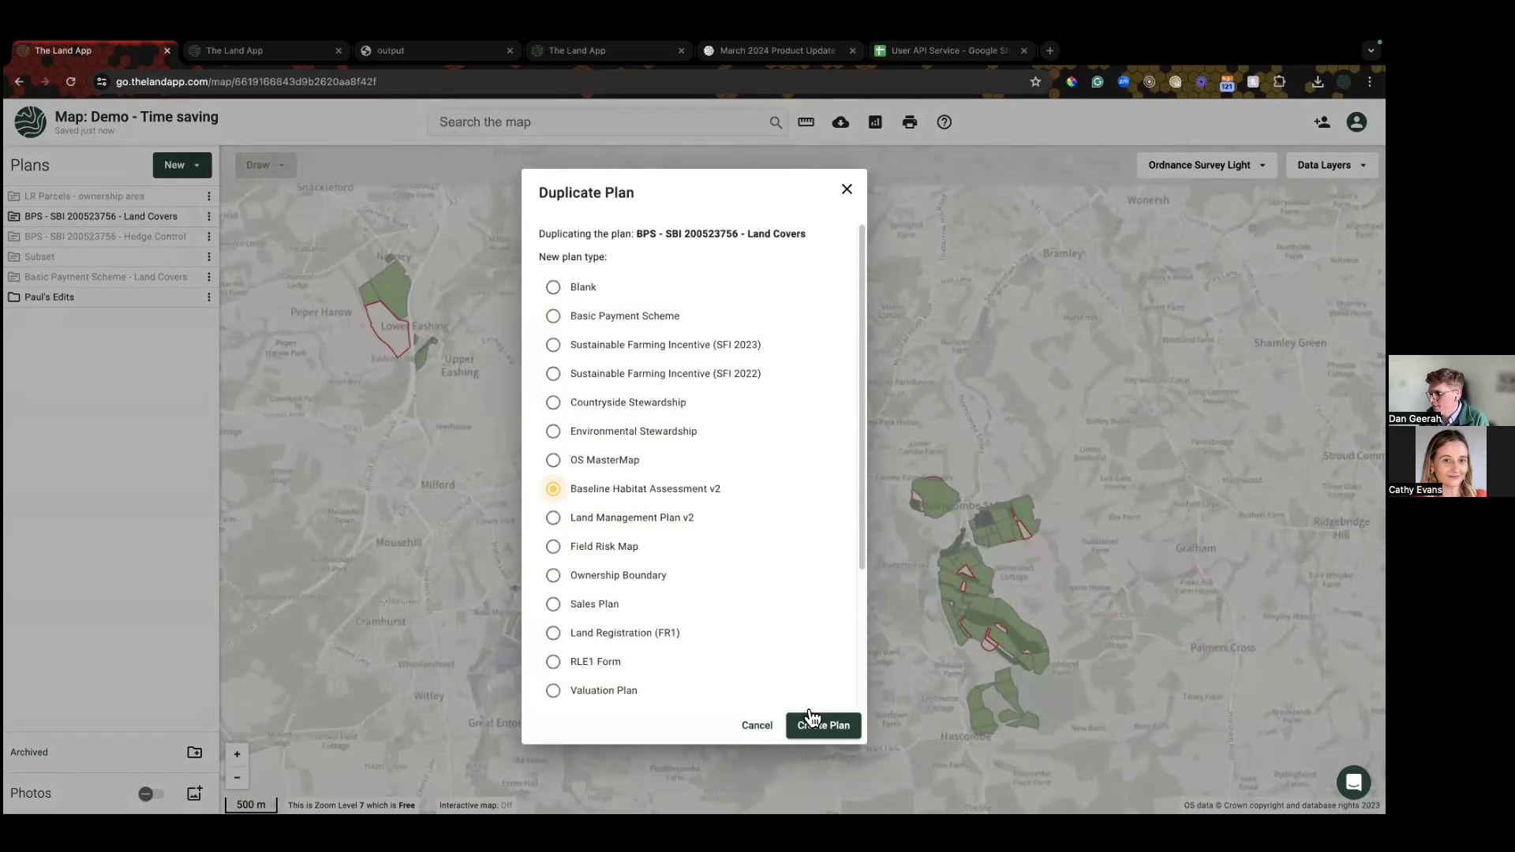
scroll(652, 622, "down", 3)
triple_click(618, 666)
type("Habitatts")
left_click(838, 730)
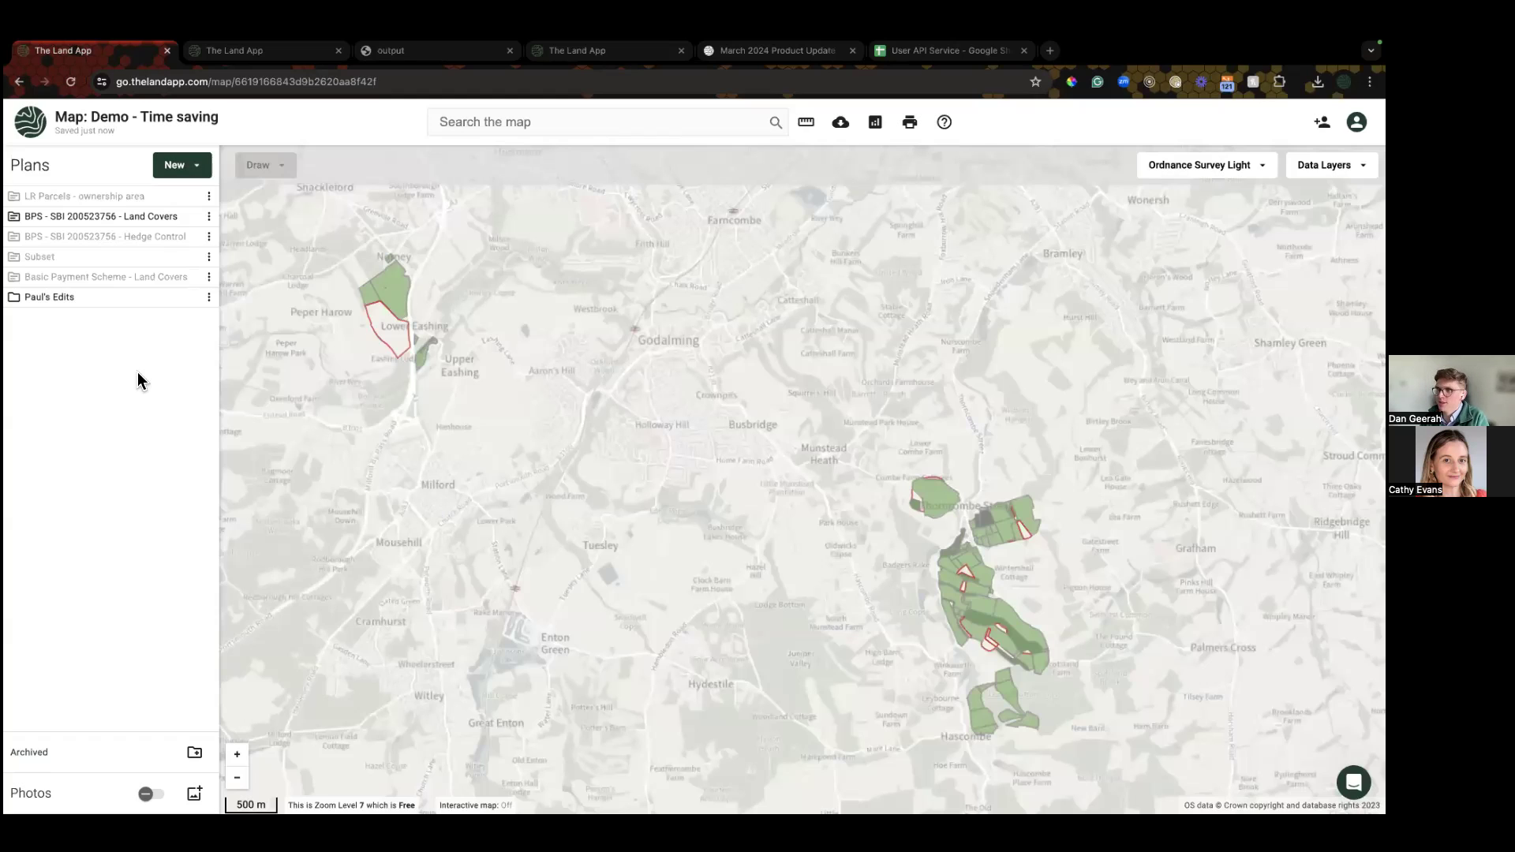
left_click(208, 316)
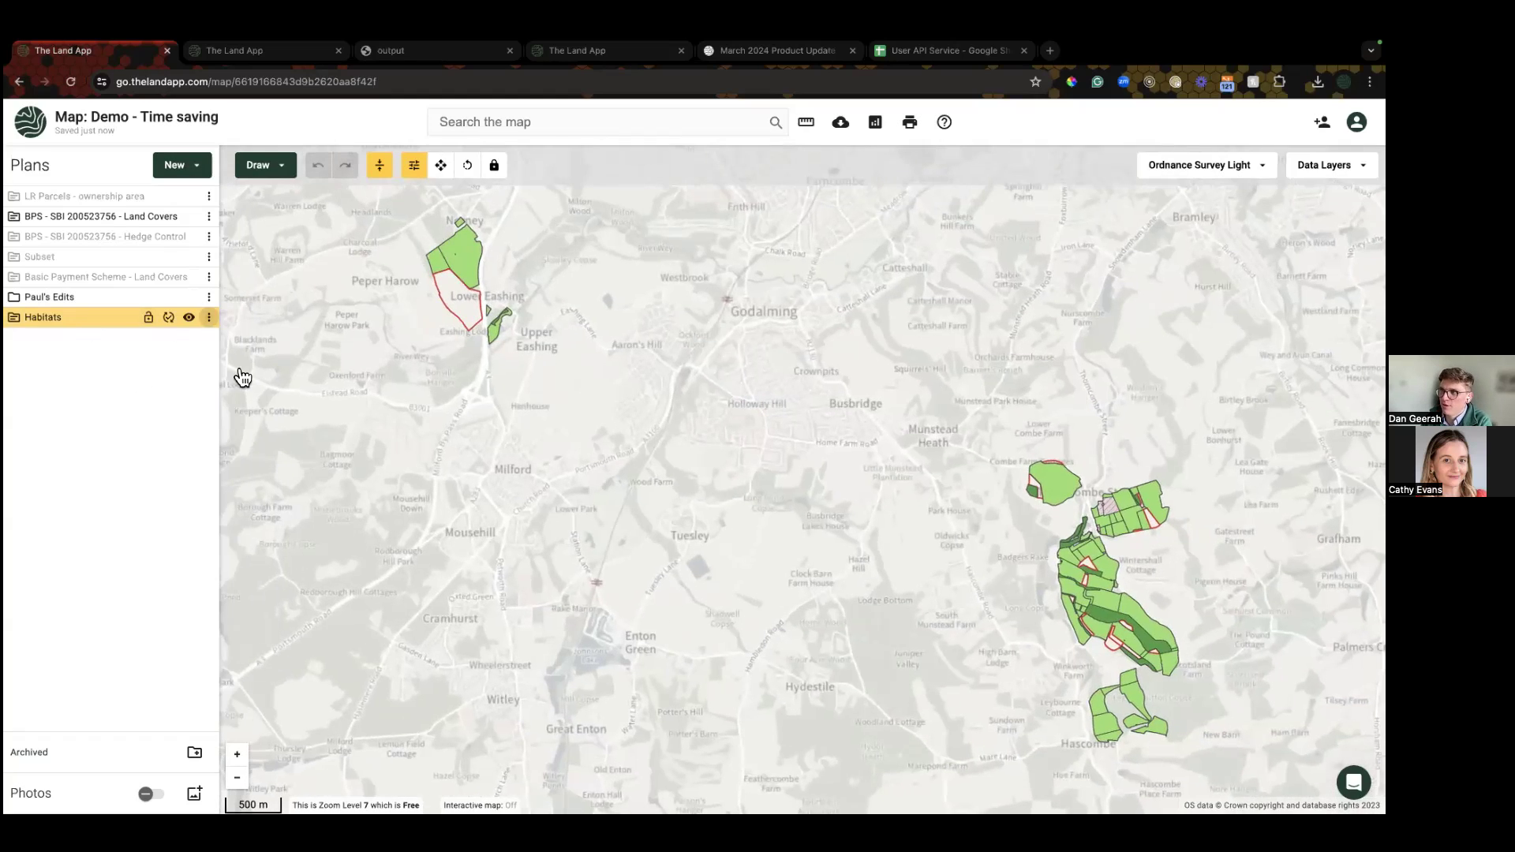
left_click(256, 420)
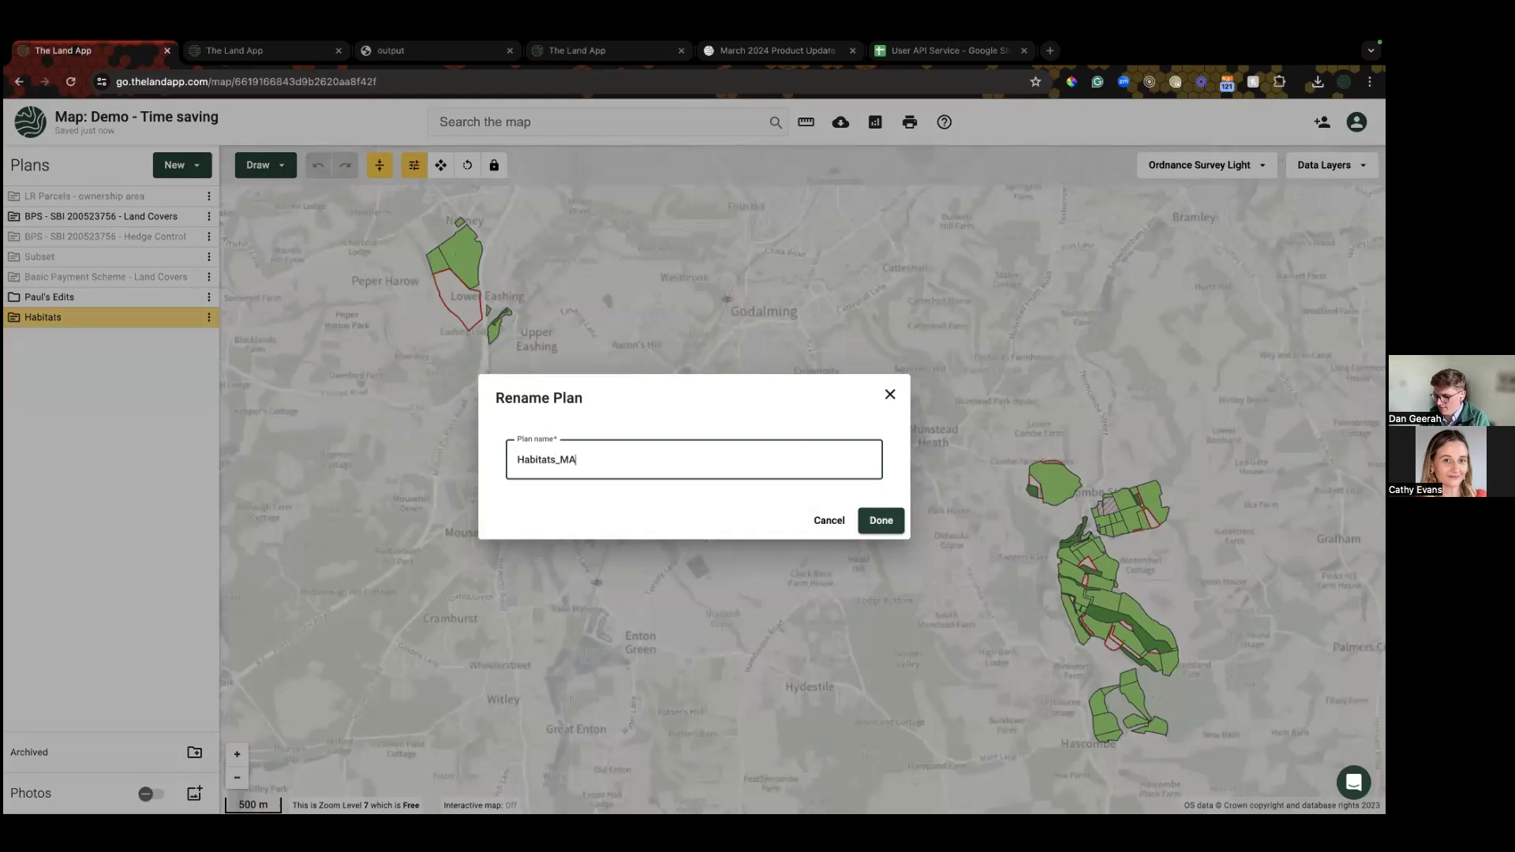
left_click(882, 523)
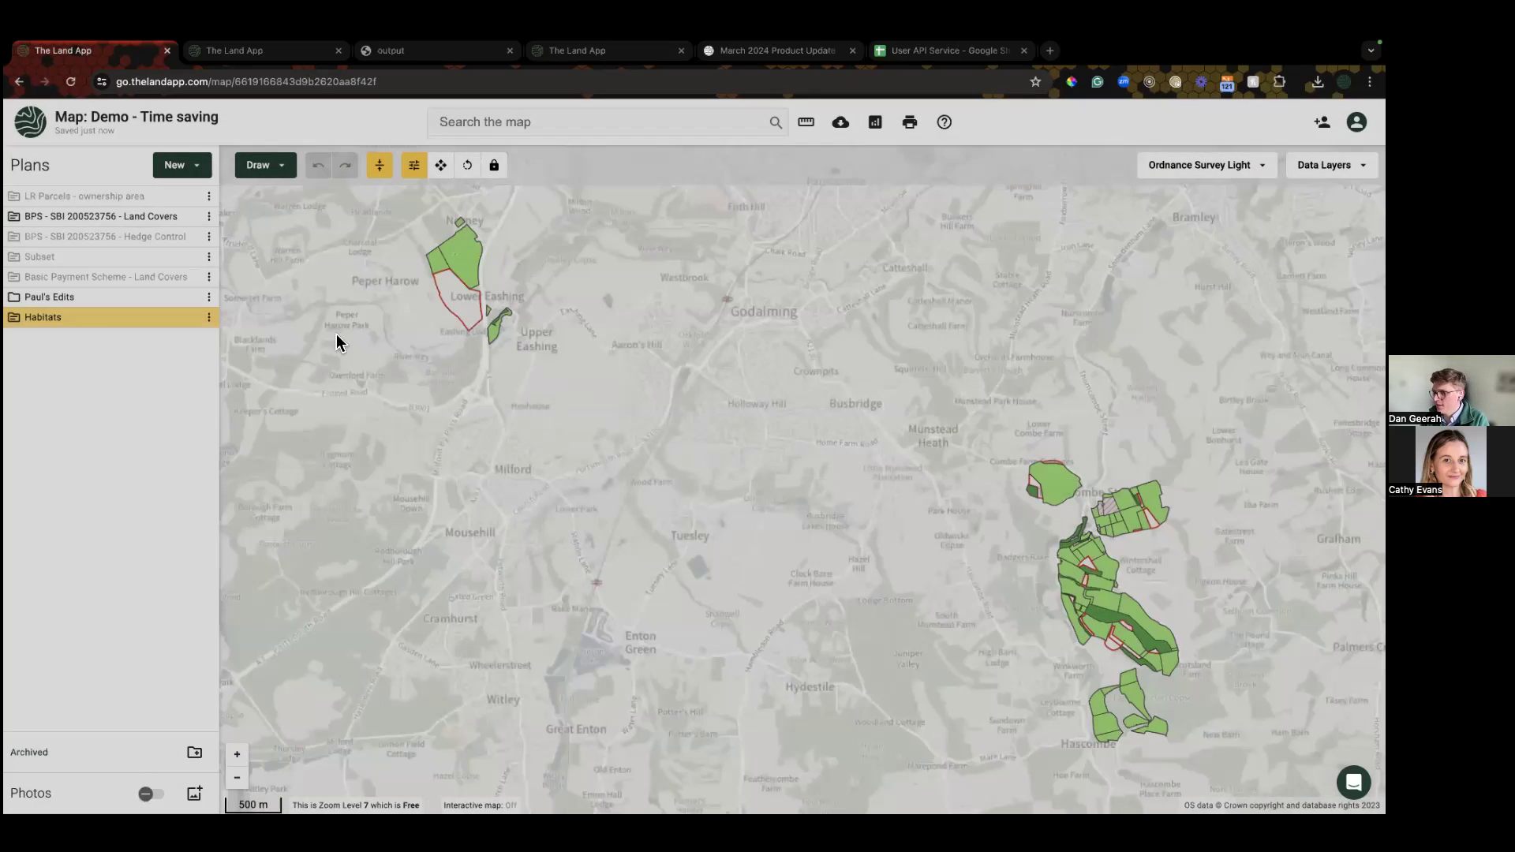
Step: Duplicate Habitats_MASTER as Habitats_EDITABLE and move it into the edits folder
left_click(209, 317)
left_click(284, 570)
scroll(655, 584, "down", 3)
left_click_drag(677, 673, 631, 669)
type("EDITABLE")
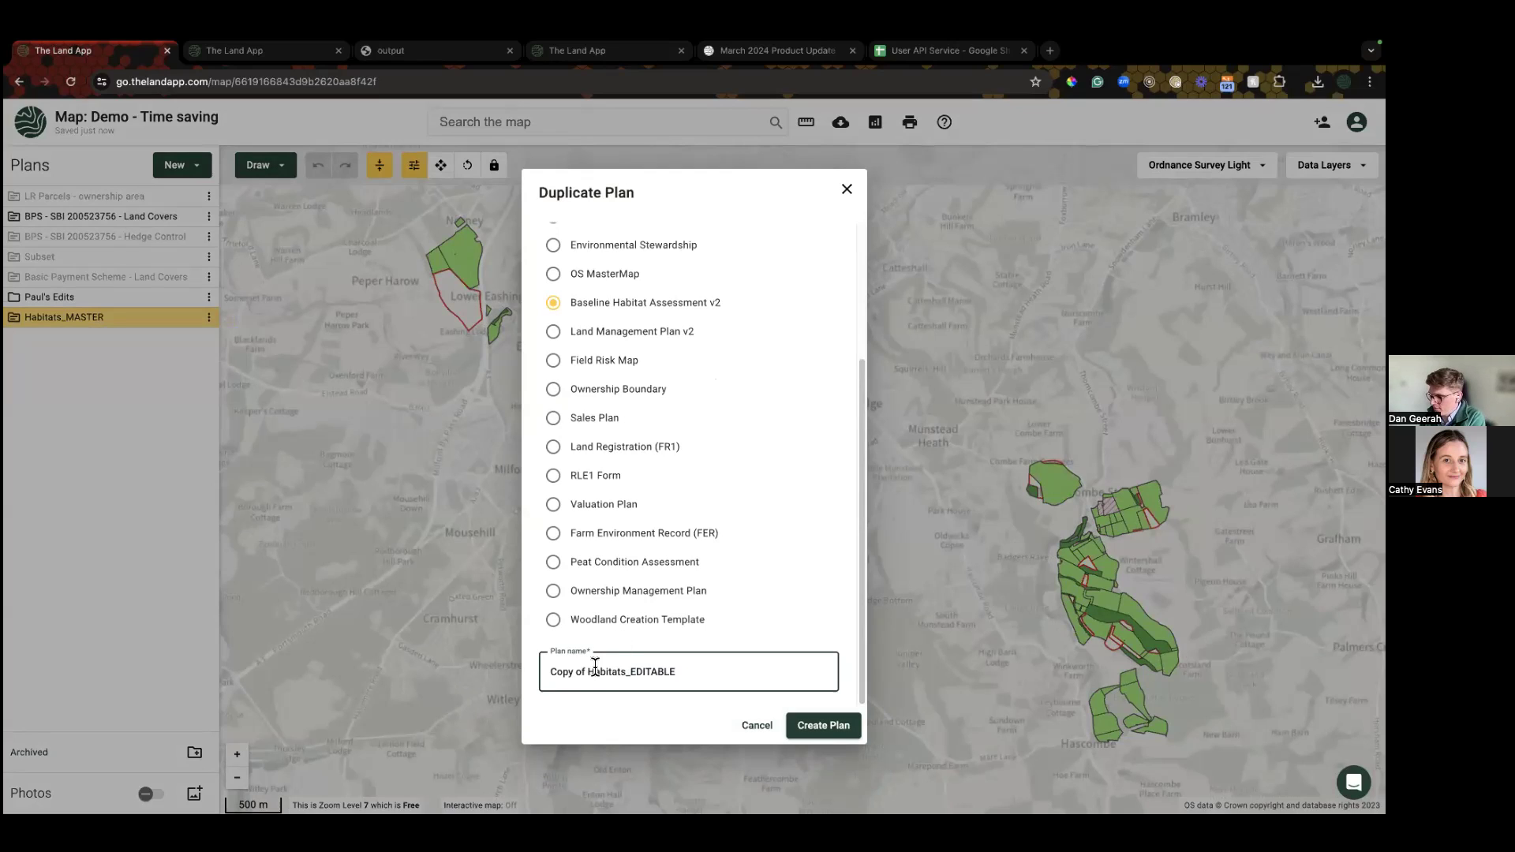
left_click_drag(587, 676, 540, 676)
key("BackSpace")
left_click(823, 725)
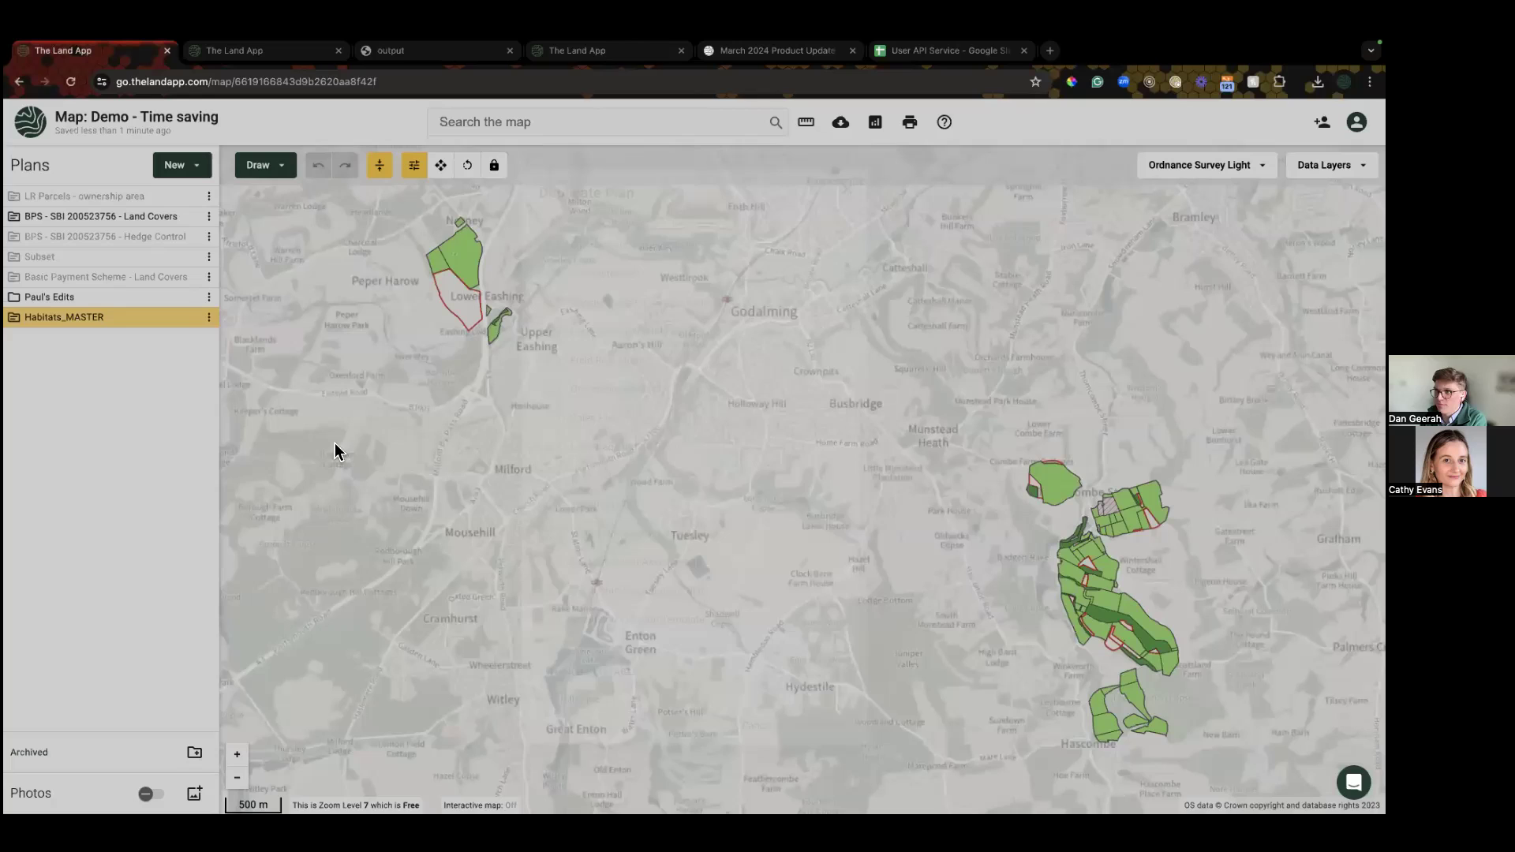
left_click_drag(68, 340, 22, 307)
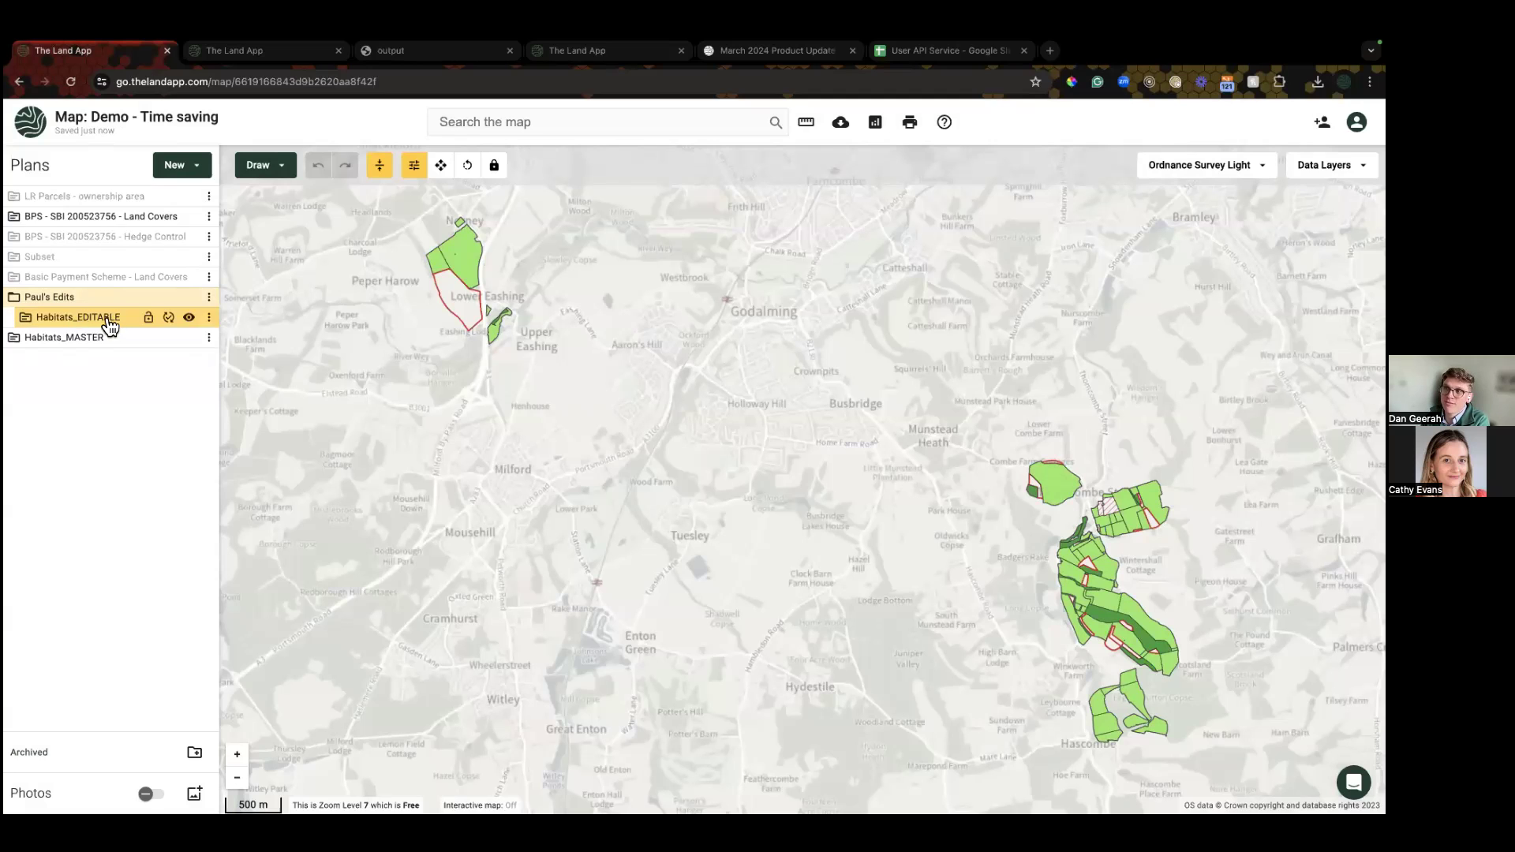
left_click_drag(399, 382, 403, 399)
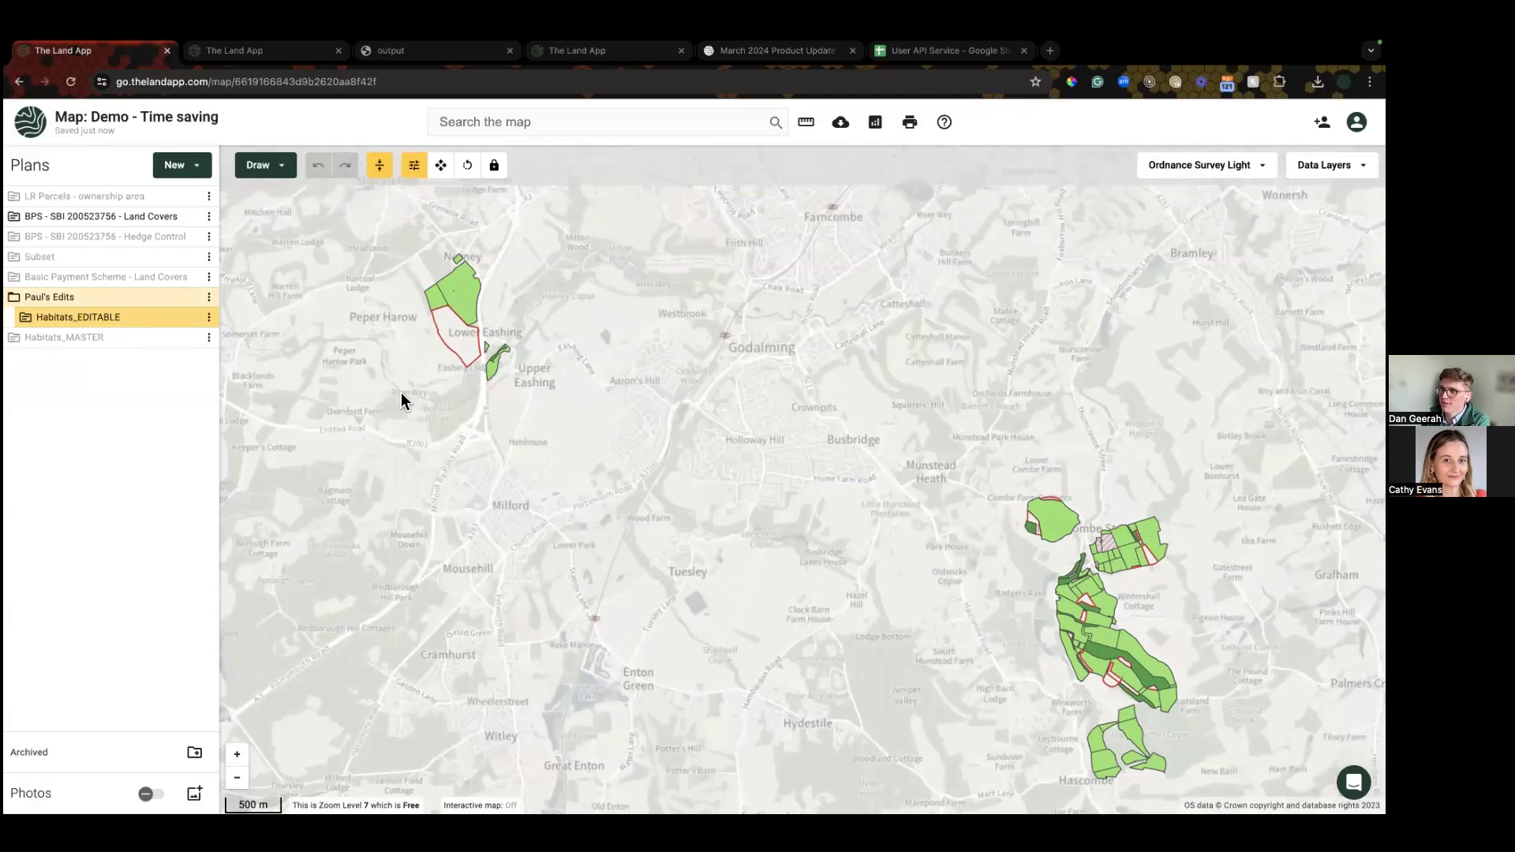
Step: Select the parcel near Lower Eashing, lock Habitats_MASTER, and try assigning a land use
scroll(493, 387, "up", 5)
left_click(497, 382)
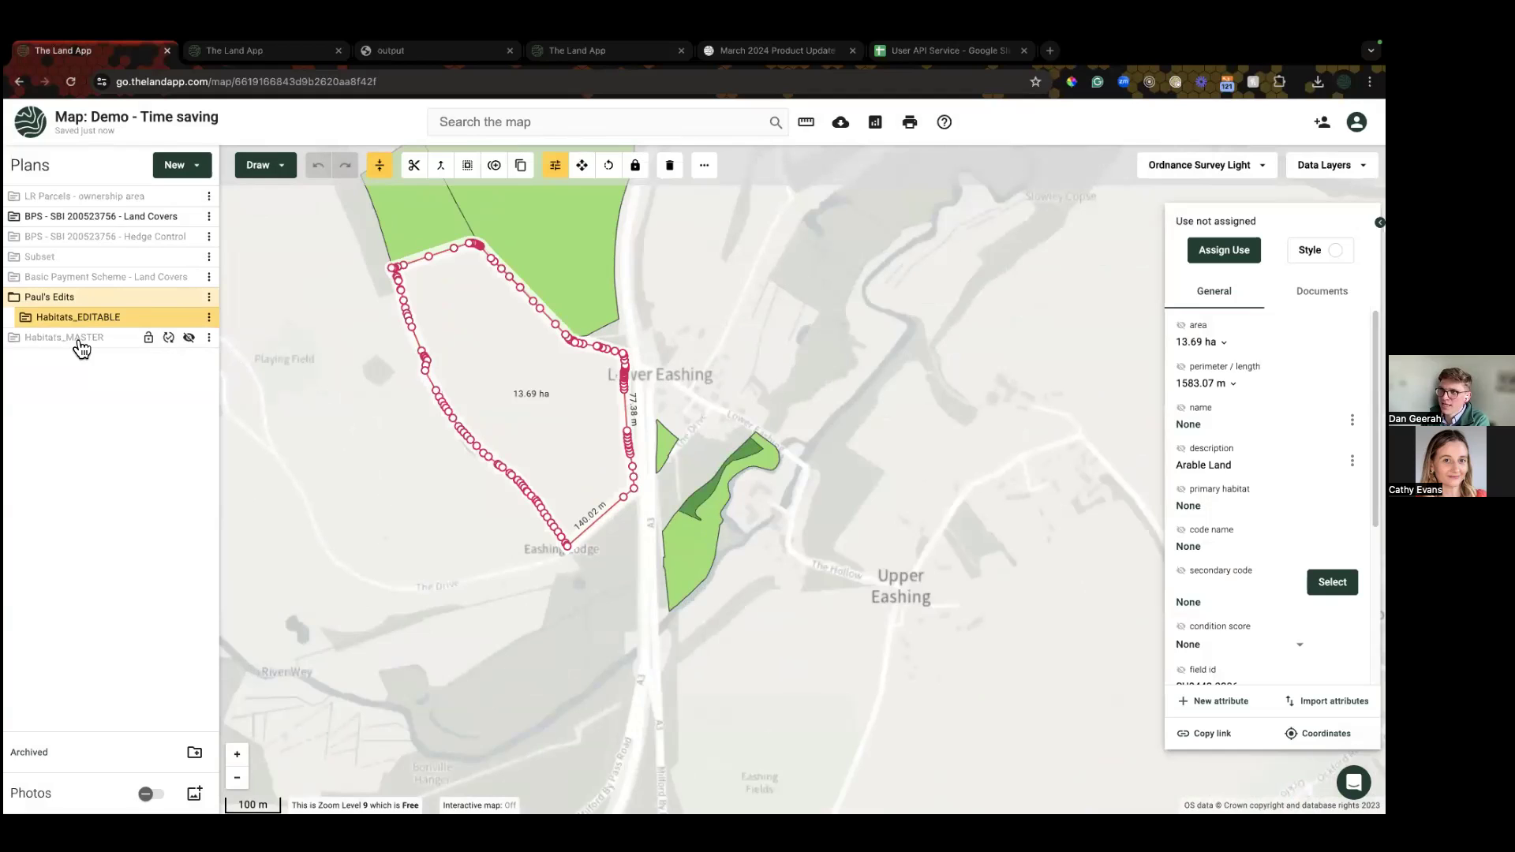
left_click(152, 345)
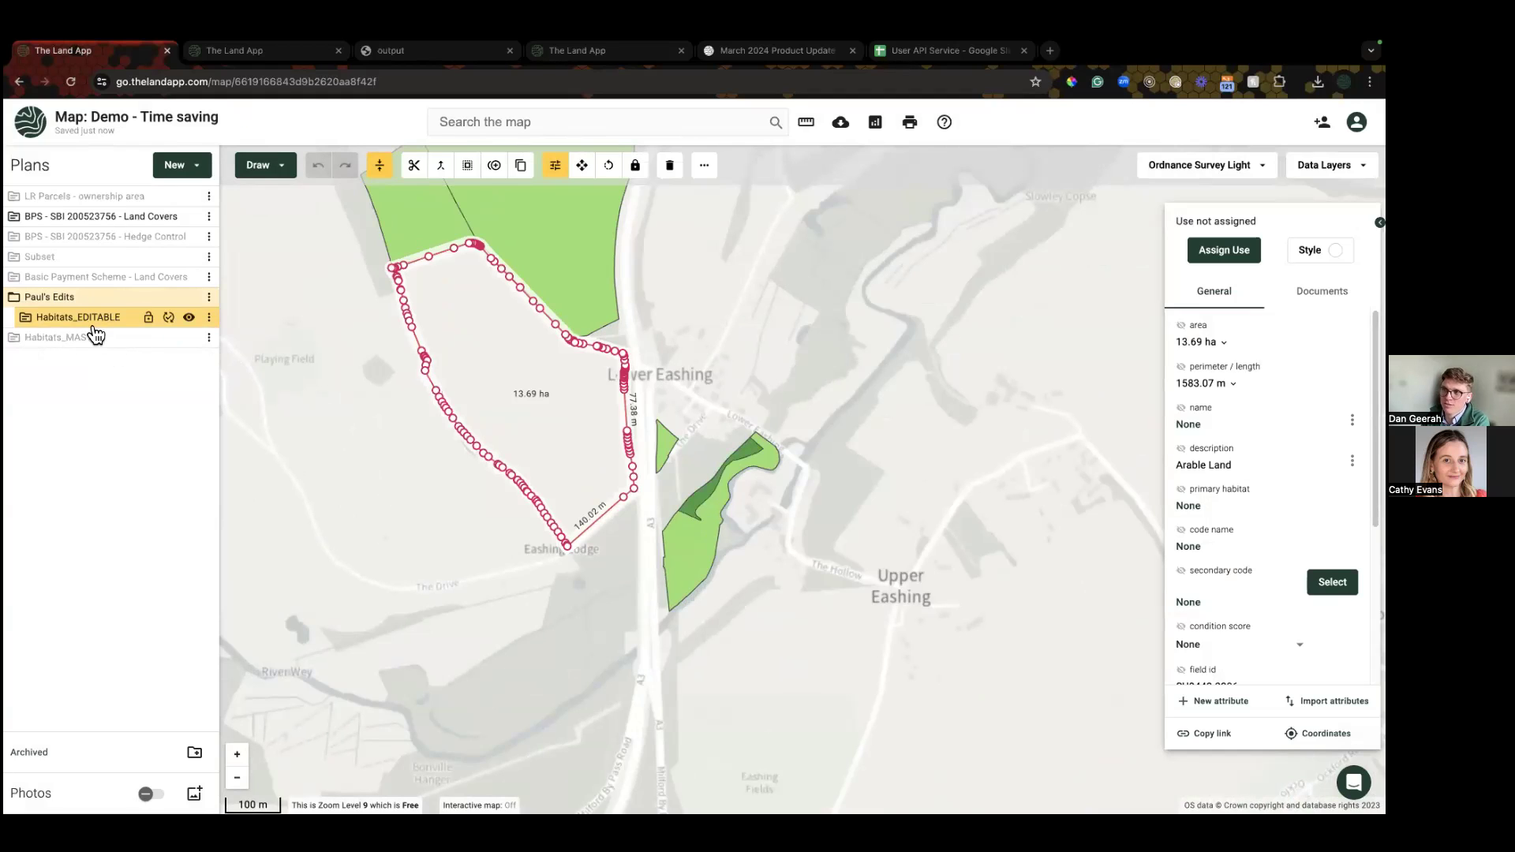
left_click(1225, 250)
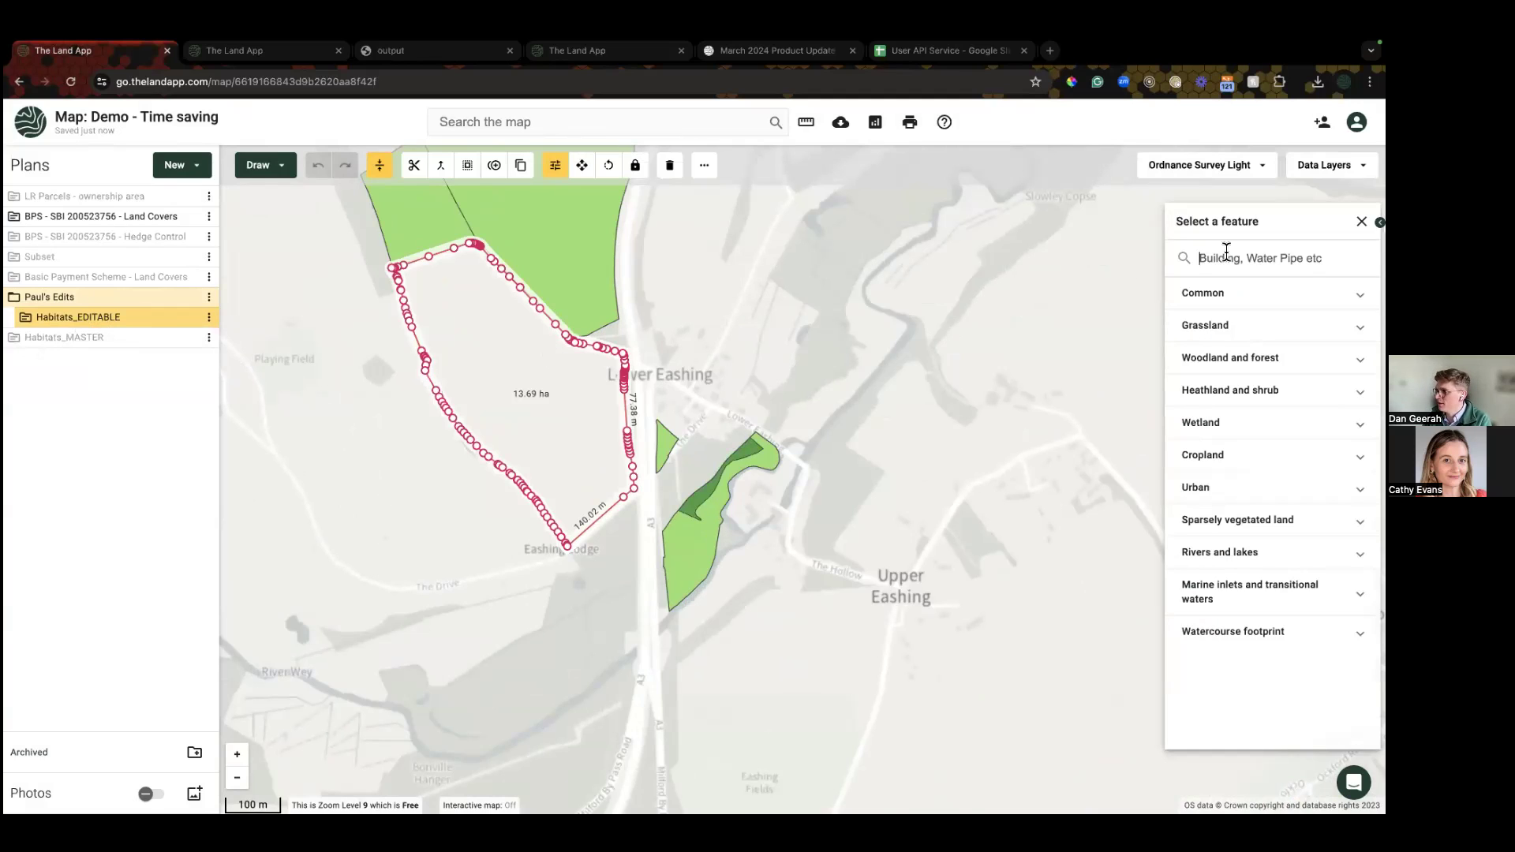
type("l")
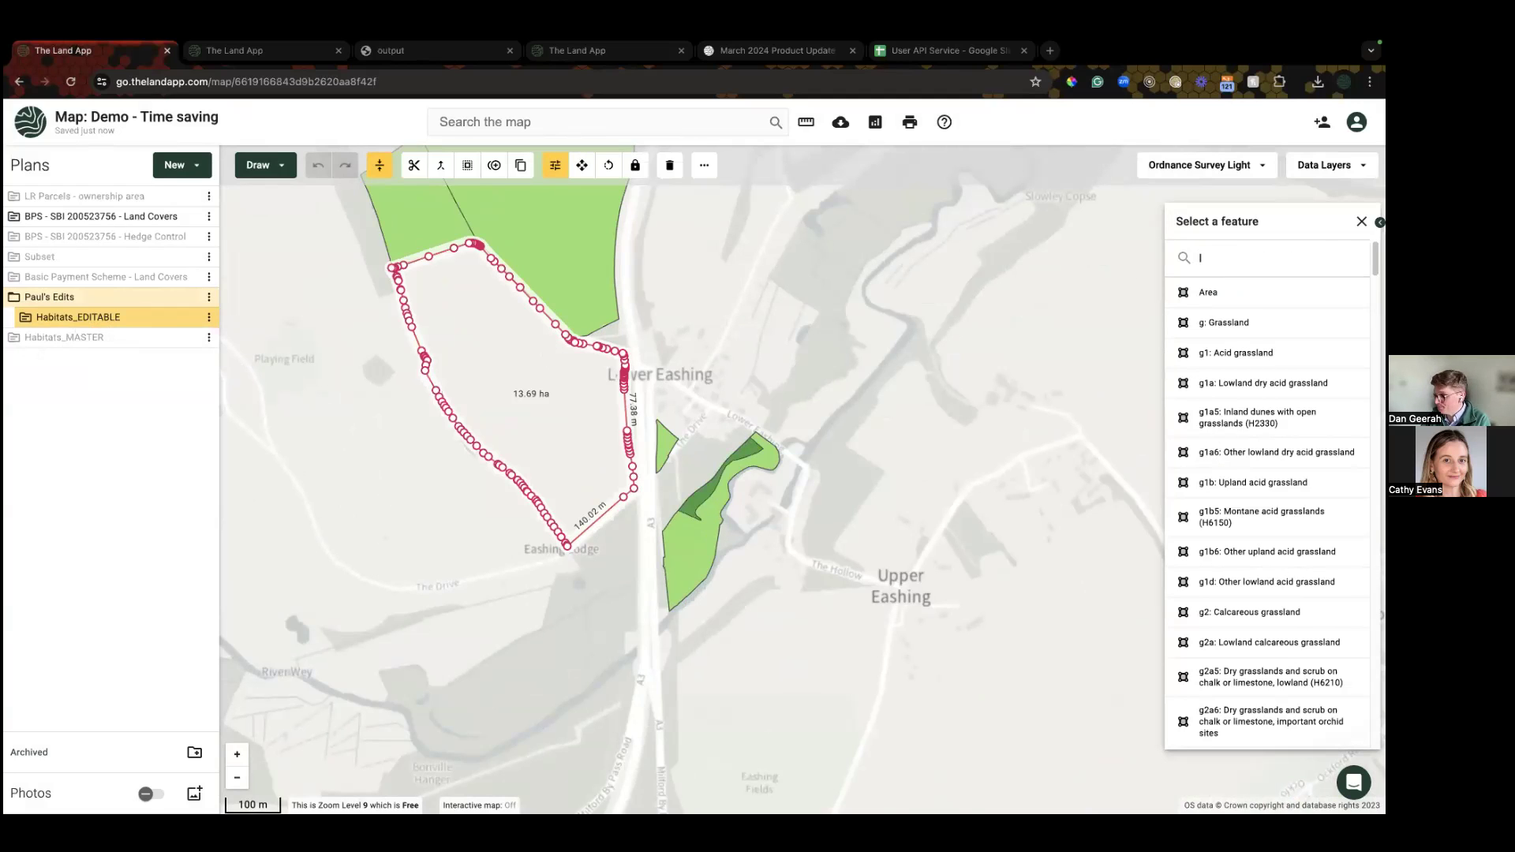
key("BackSpace")
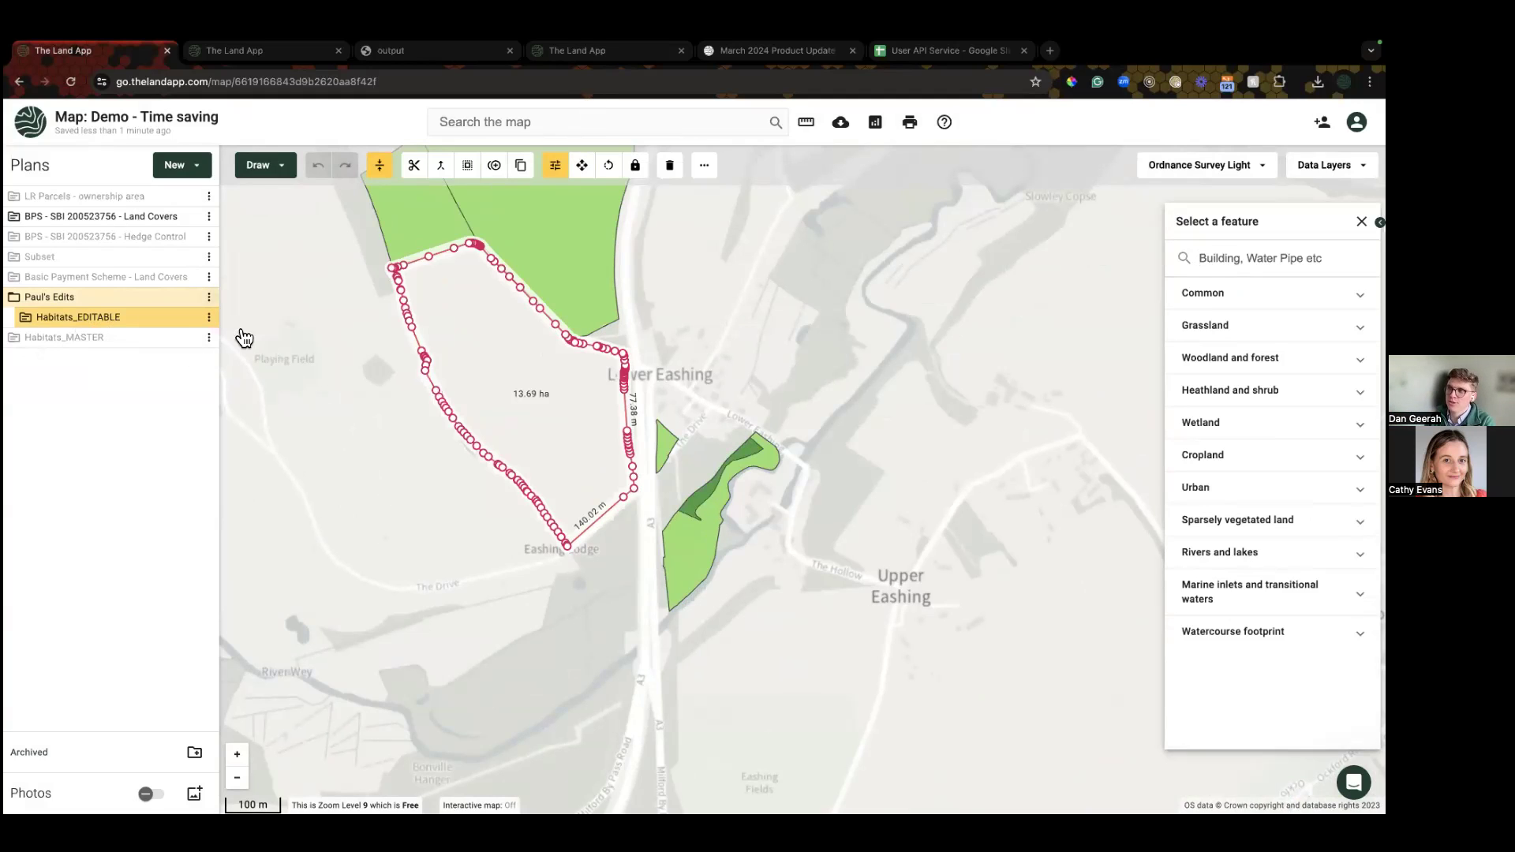
Step: Check the edits folder and Habitats_EDITABLE options, toggle Habitats_MASTER's visibility, then deselect the parcel
left_click(209, 297)
left_click(157, 415)
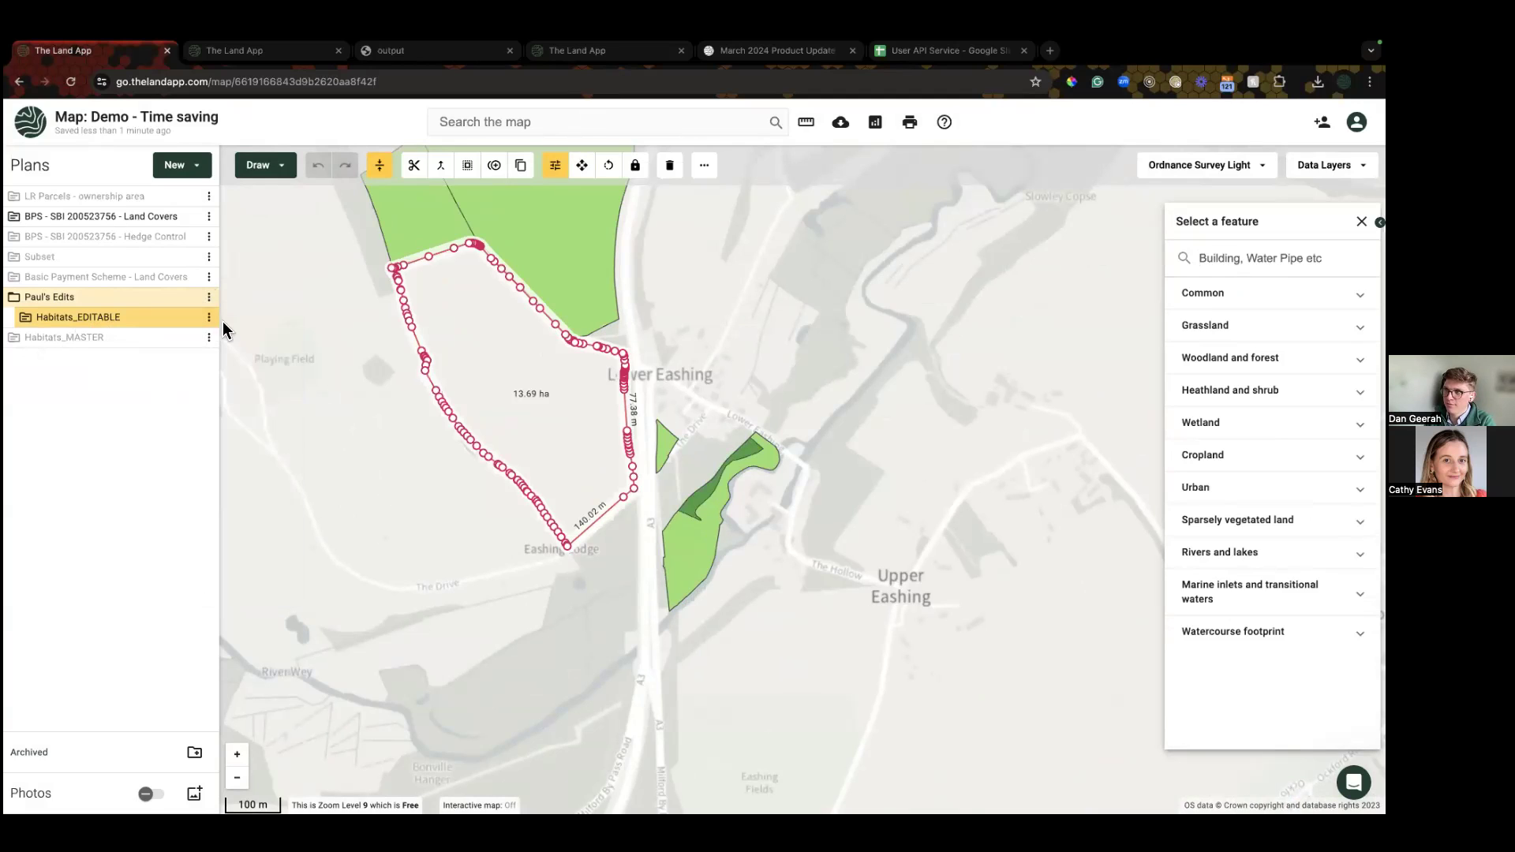
left_click(208, 316)
left_click(274, 570)
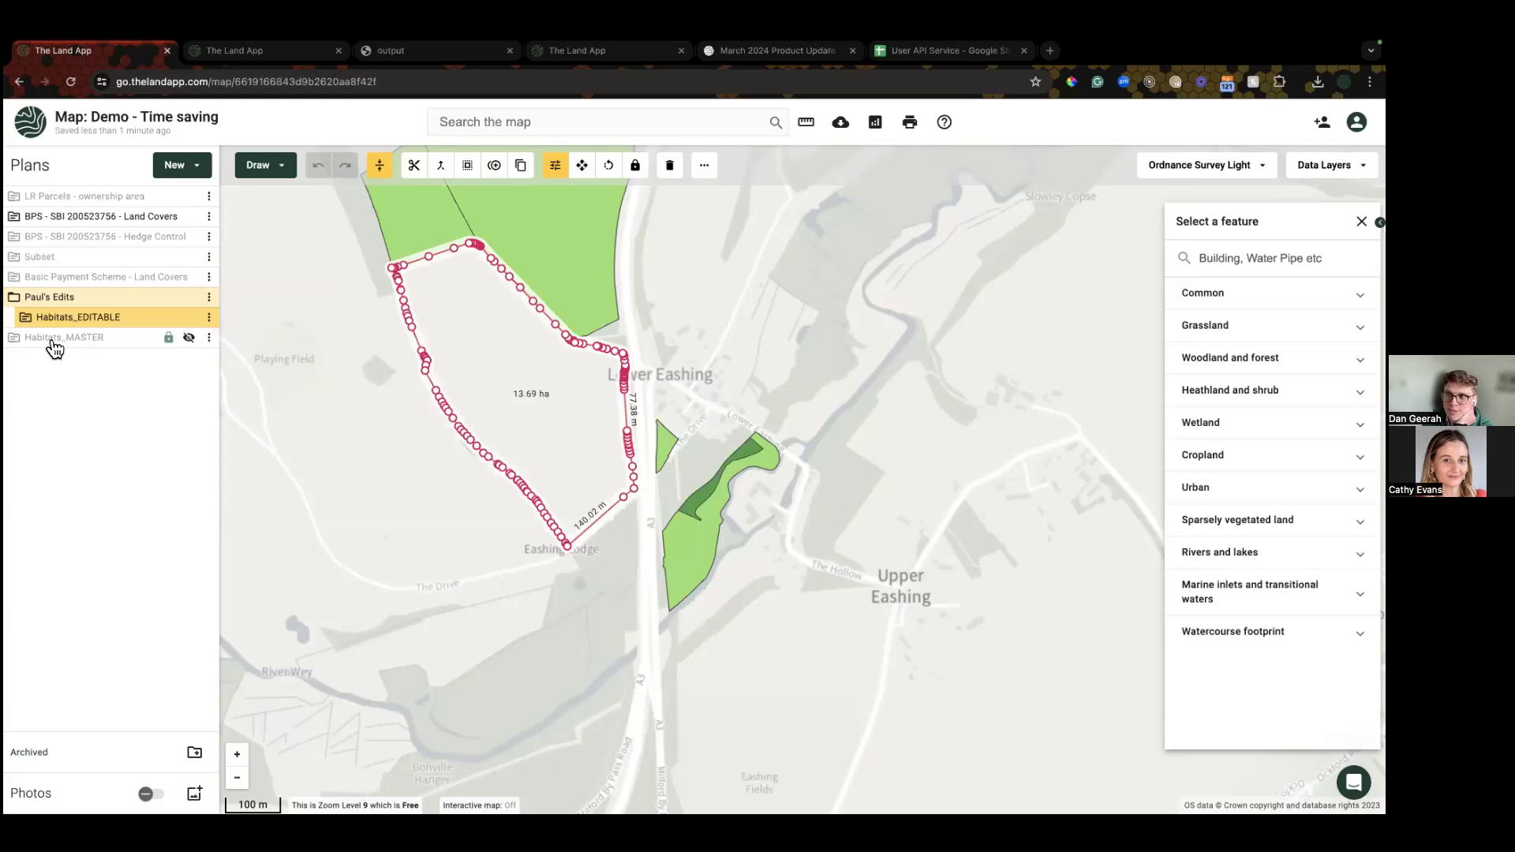
left_click(190, 338)
left_click(189, 338)
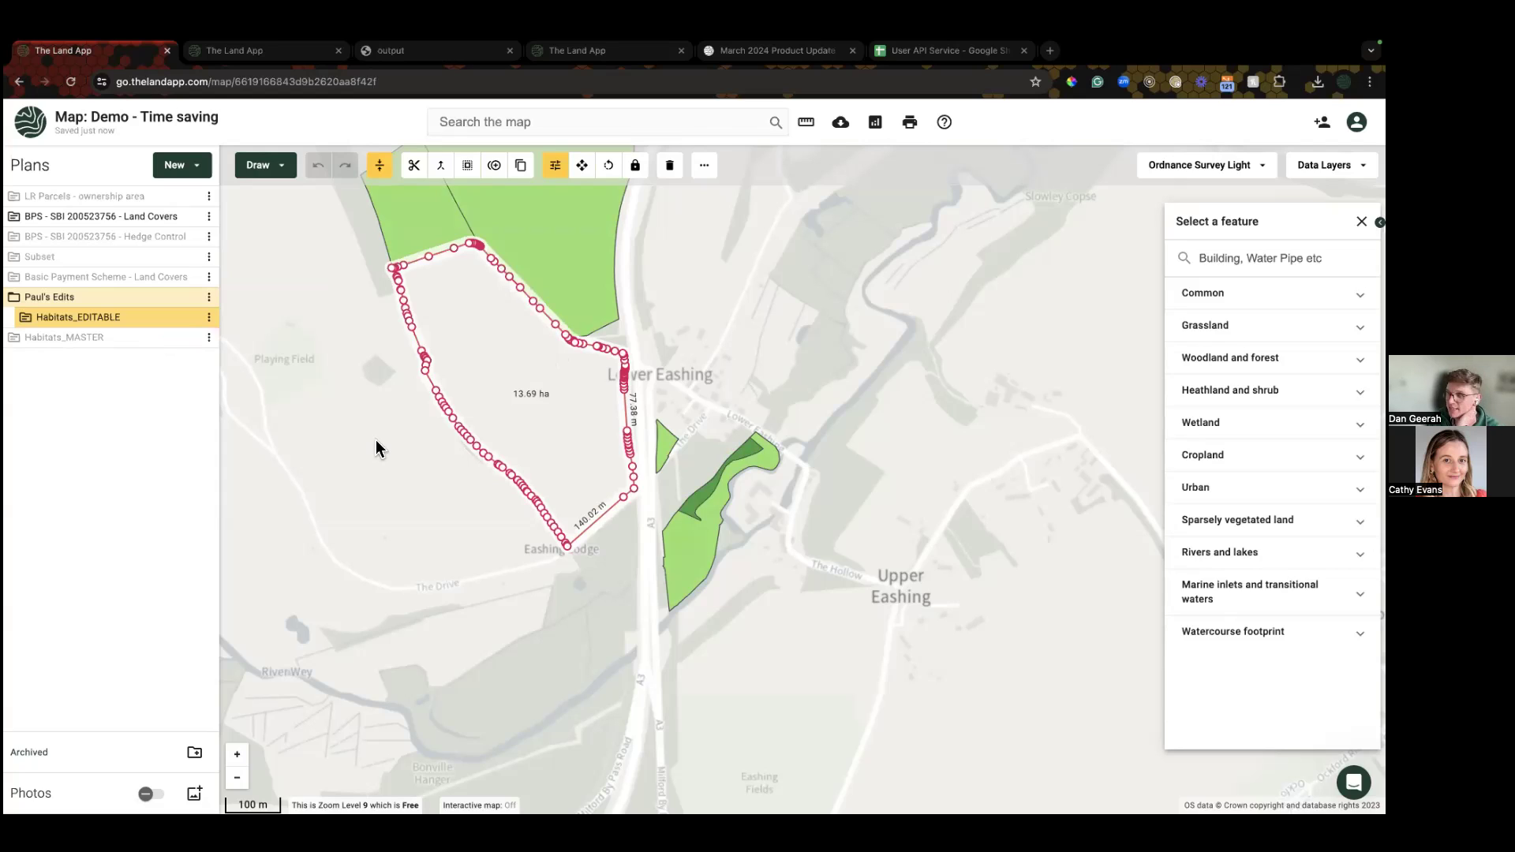
left_click_drag(372, 478, 399, 453)
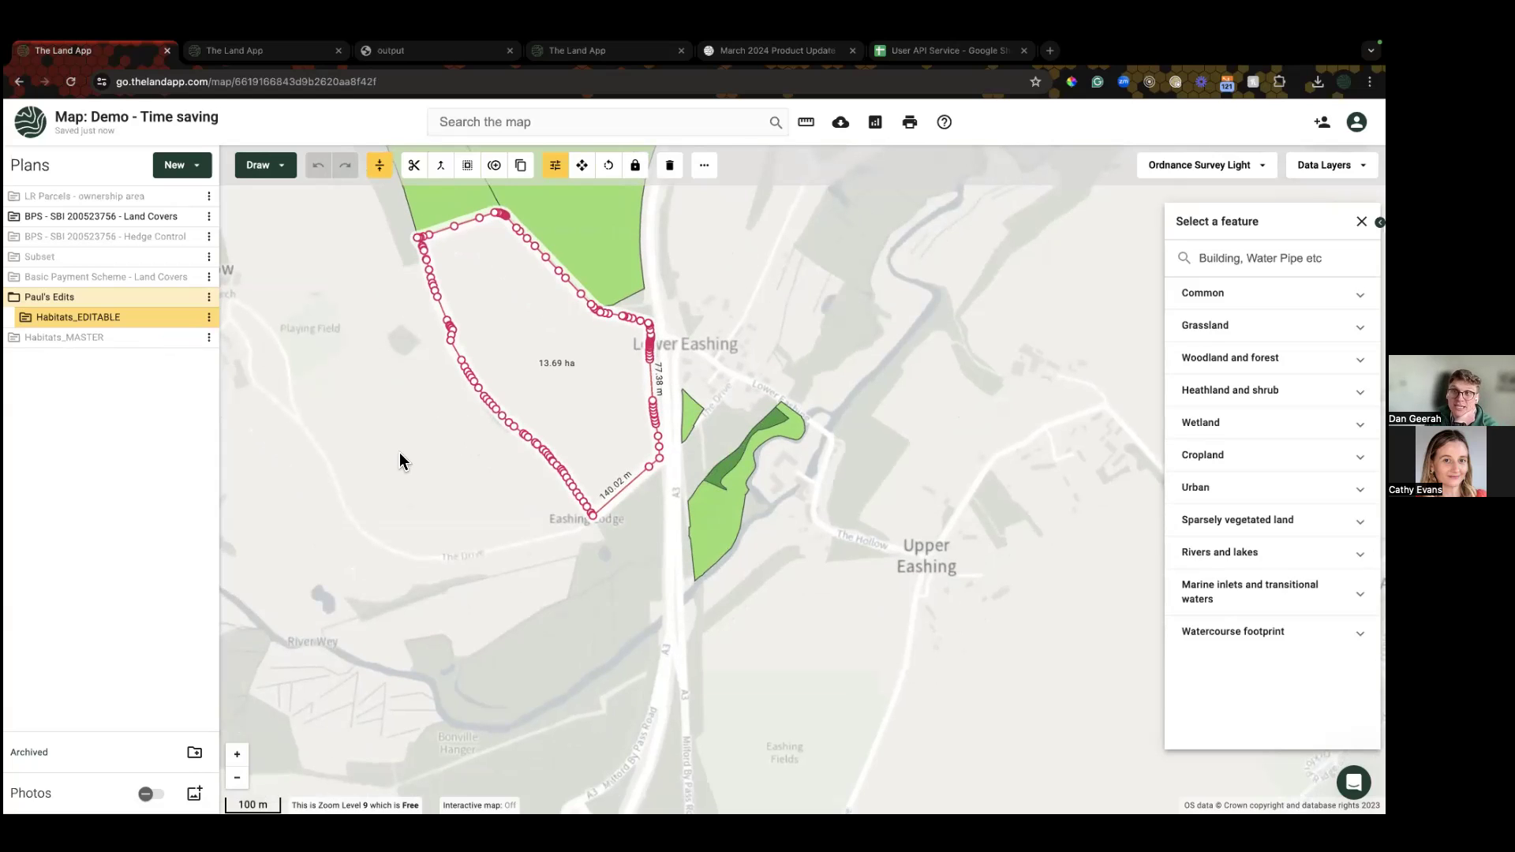
scroll(431, 465, "down", 2)
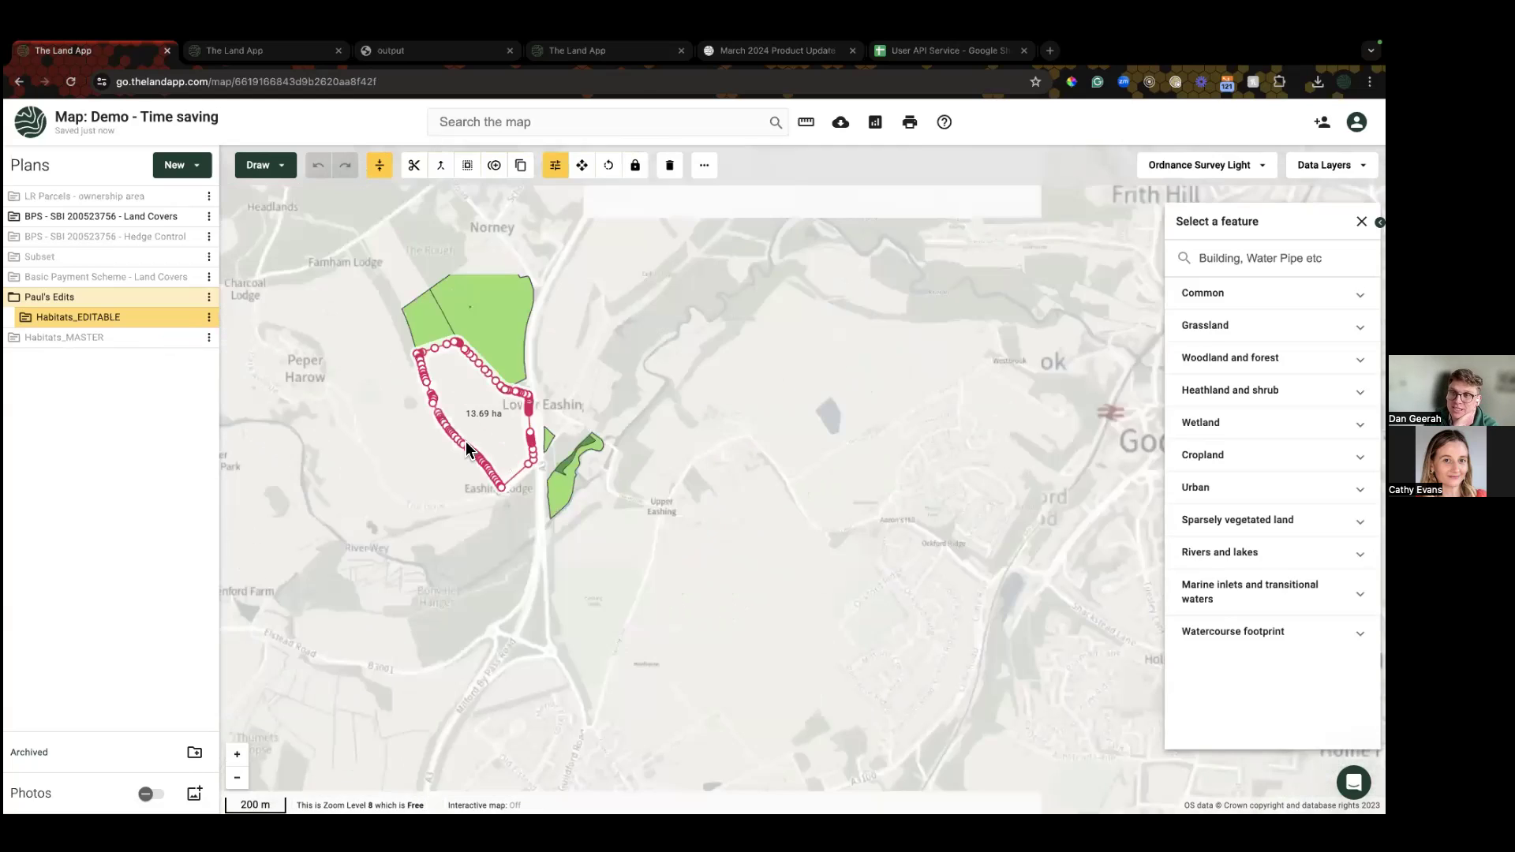
left_click(835, 323)
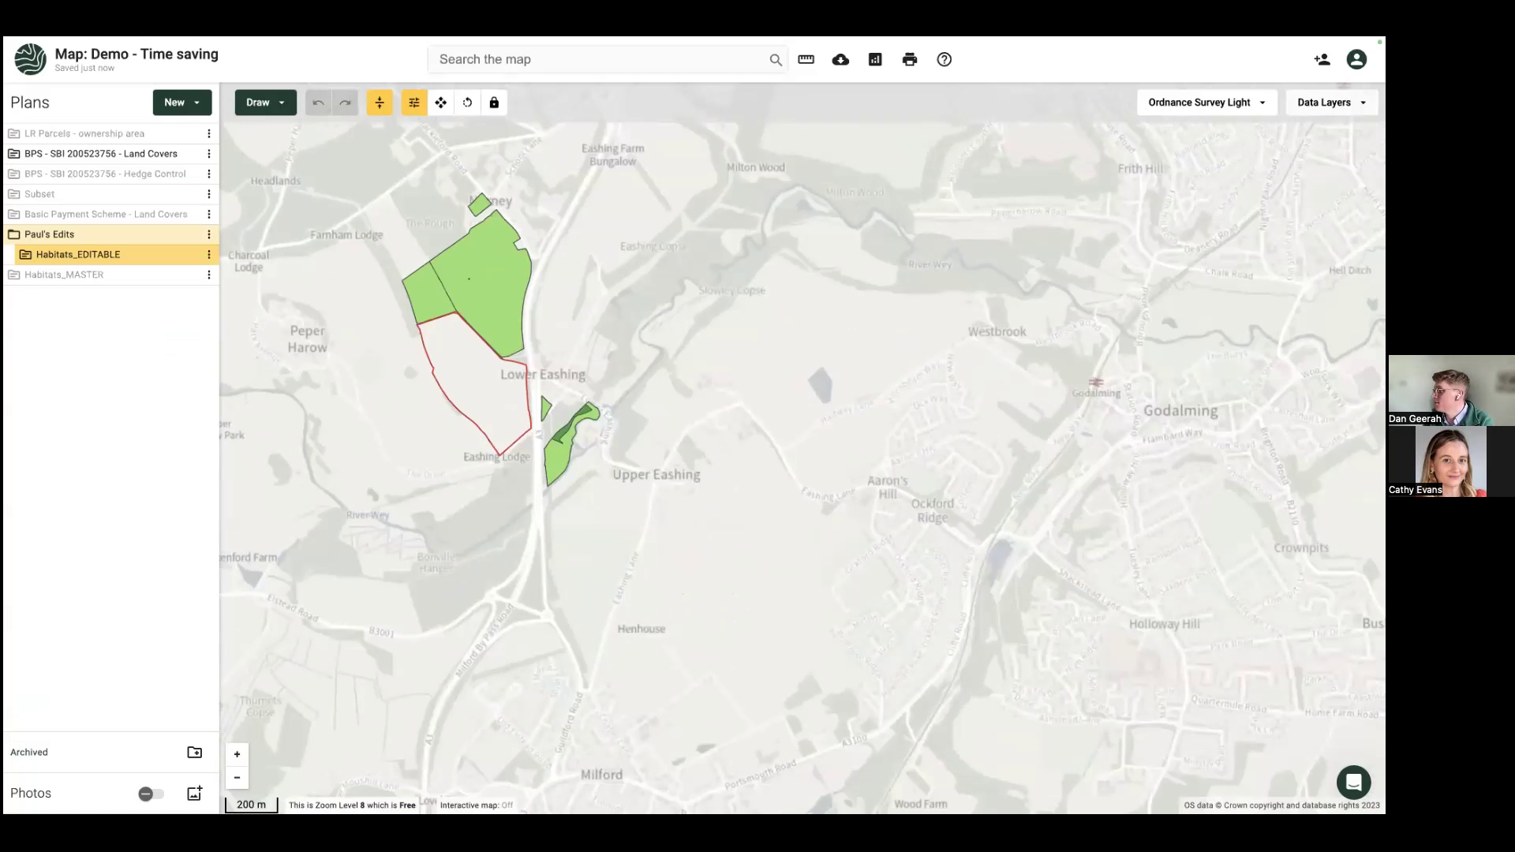
Step: Turn on the Land Registry Freehold, Leasehold and Other layers and hide the Habitats_EDITABLE and BPS Land Covers plans
left_click(1330, 102)
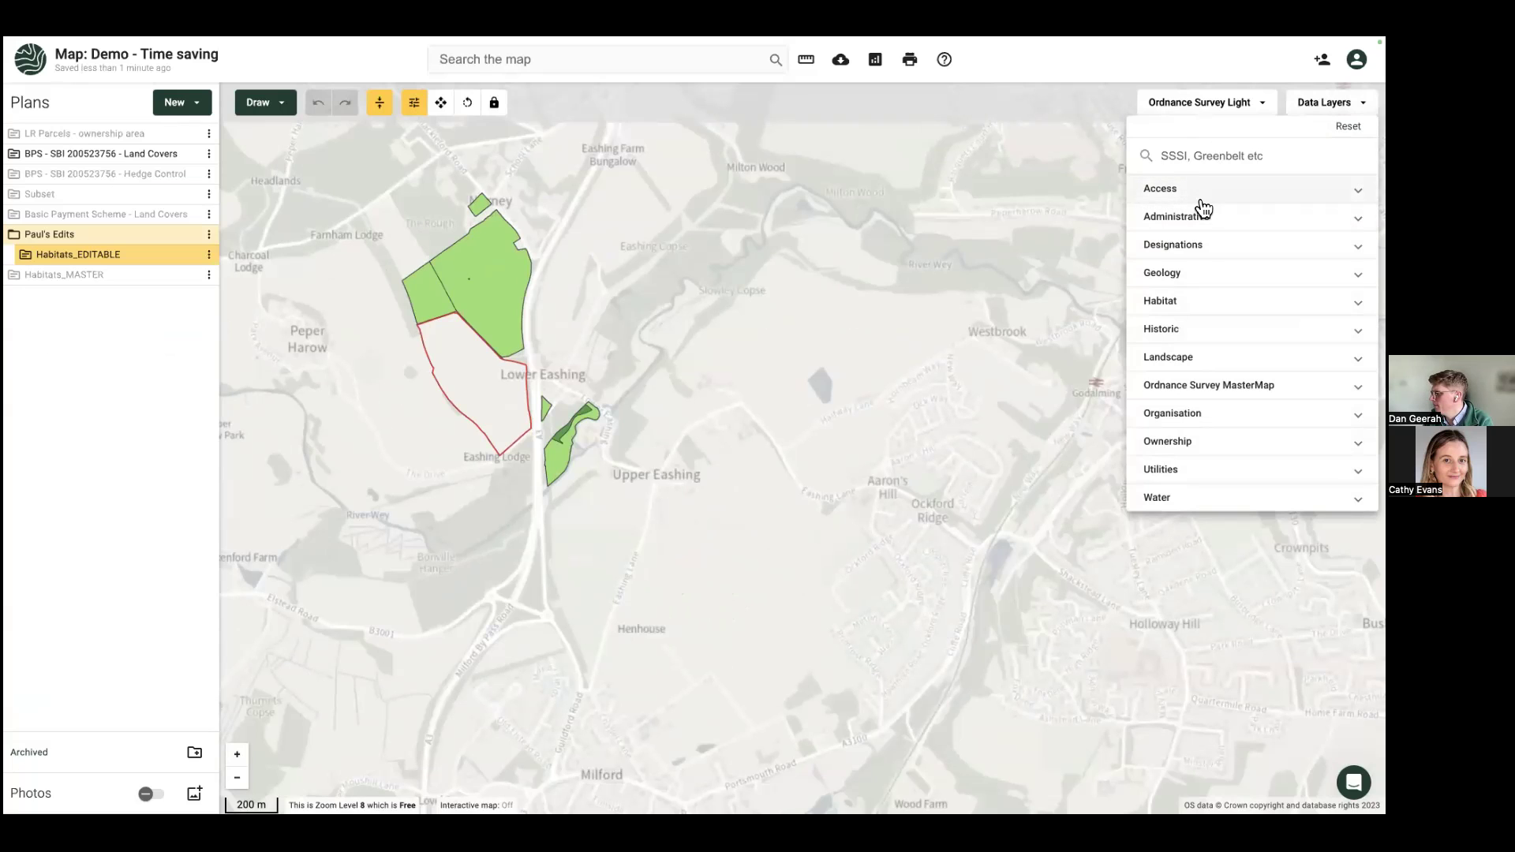
left_click(1207, 444)
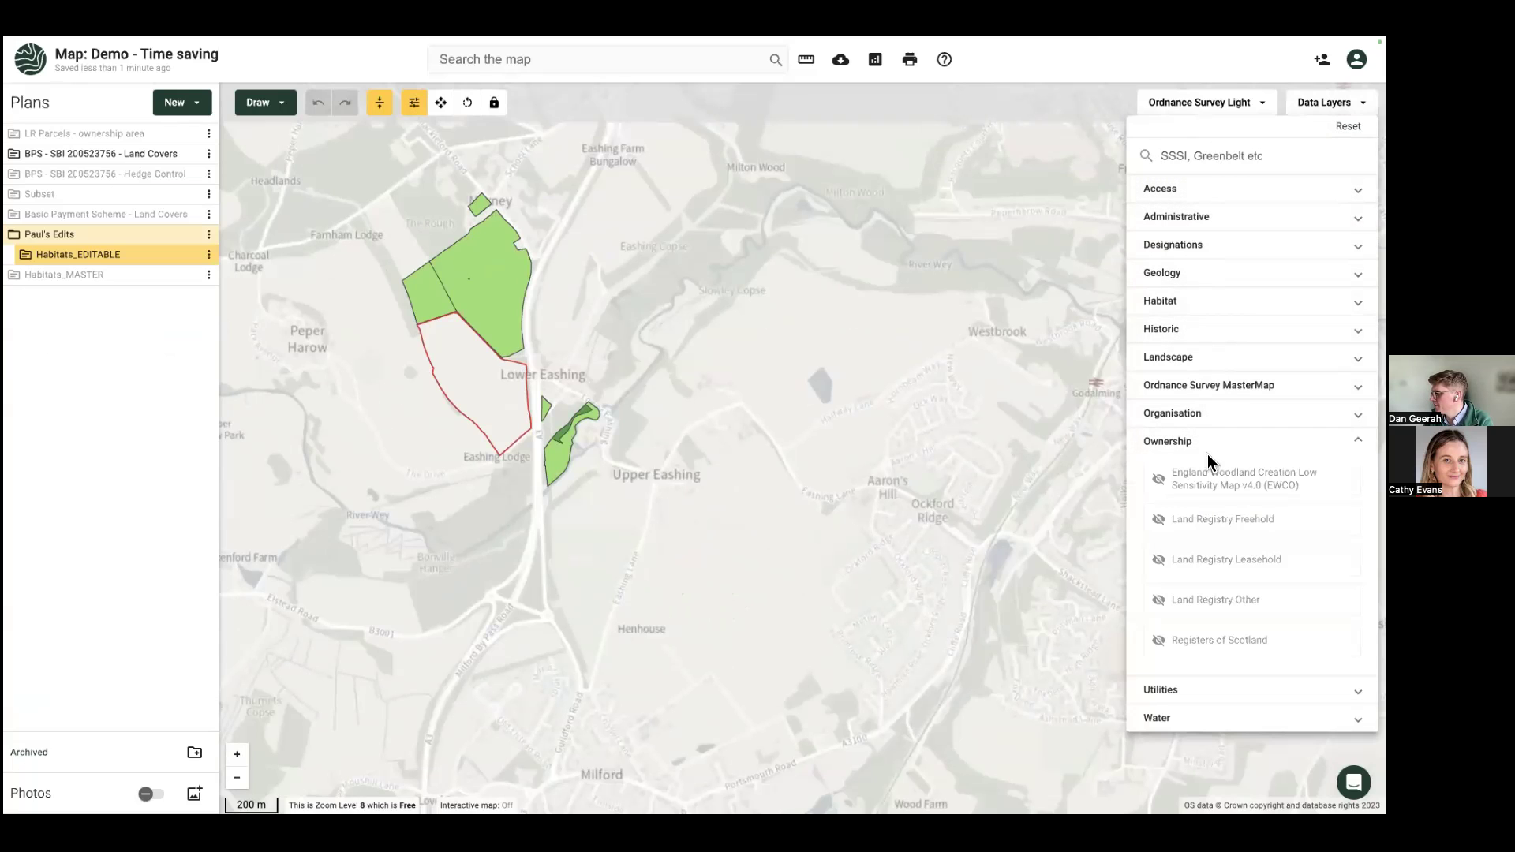
left_click(1223, 519)
left_click(1226, 560)
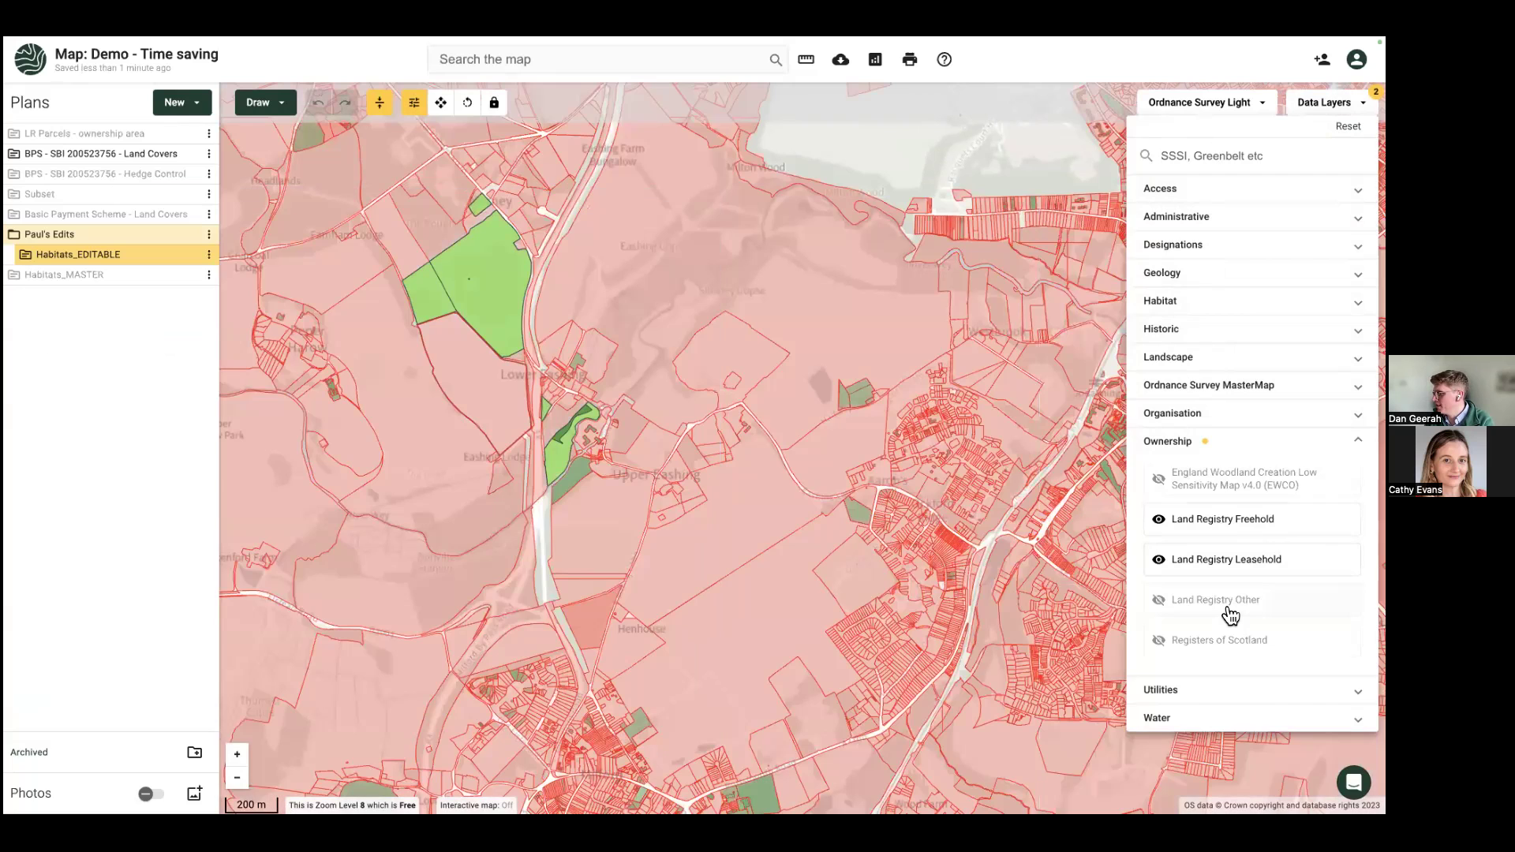
left_click(1229, 608)
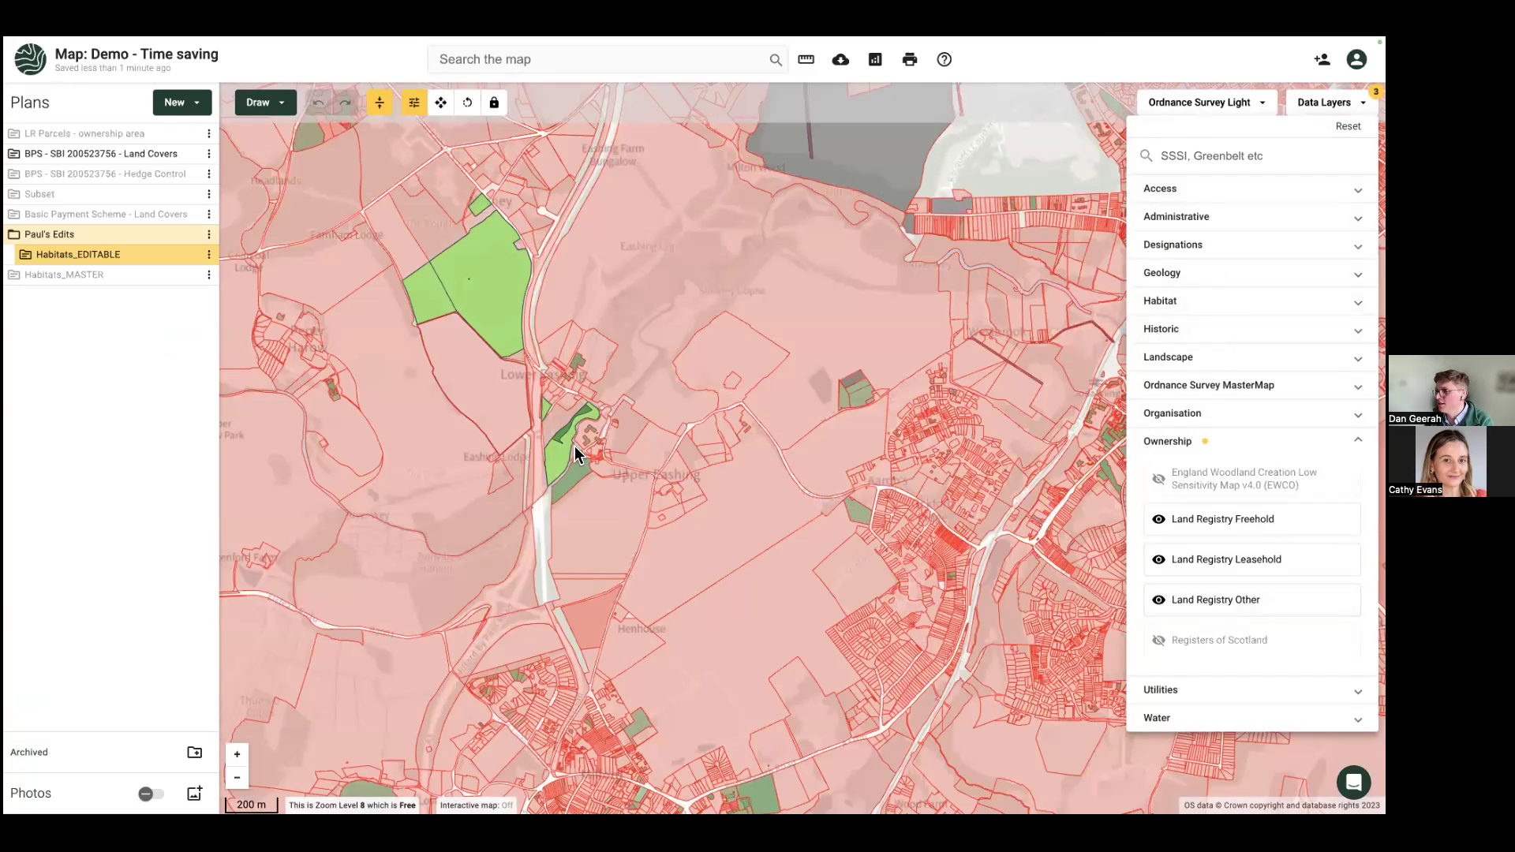
left_click(180, 235)
left_click(188, 254)
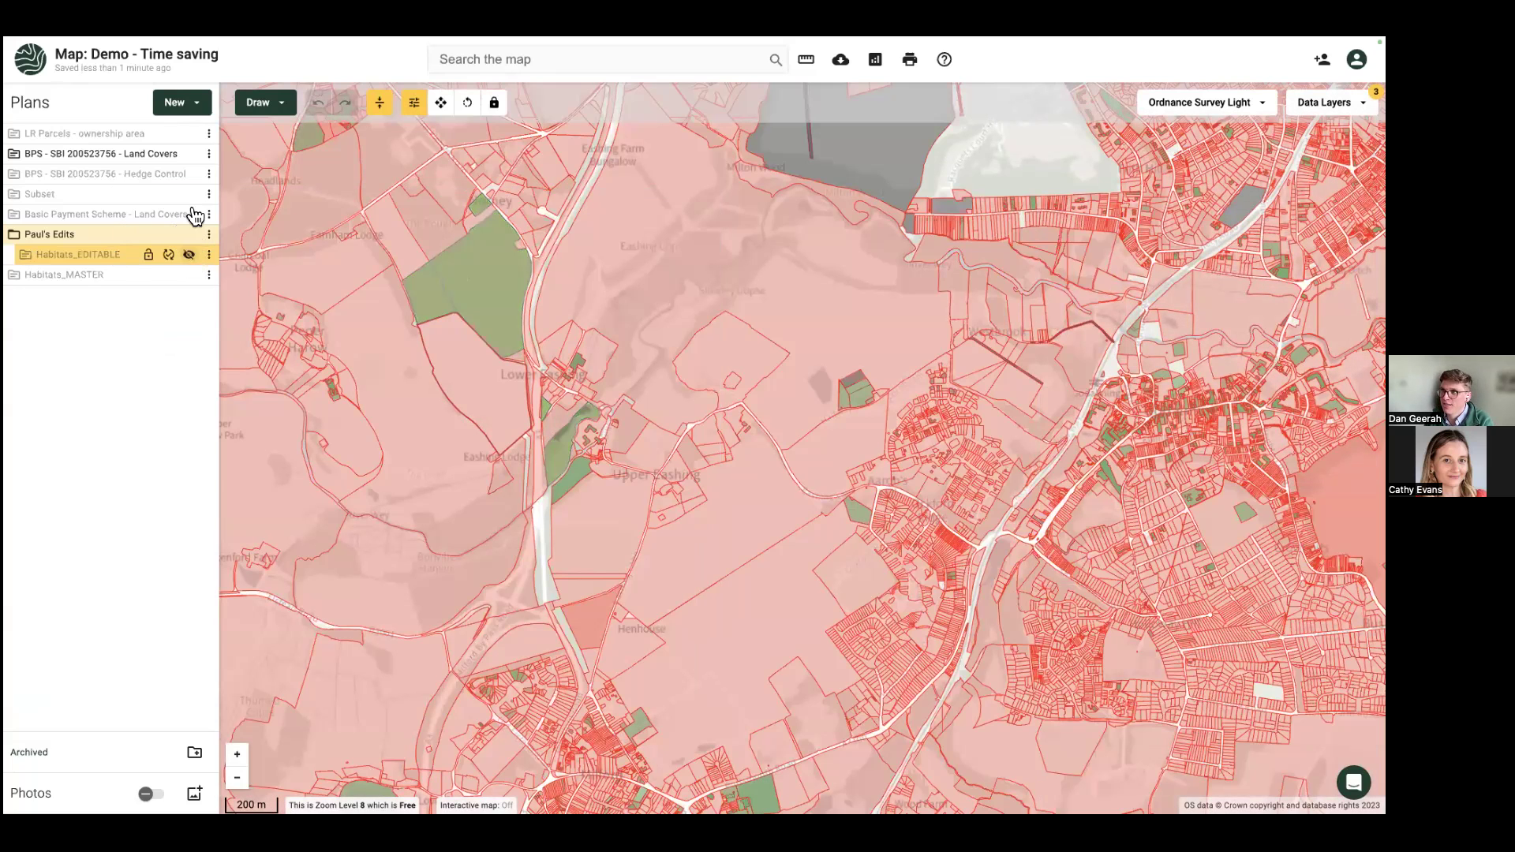
left_click(189, 154)
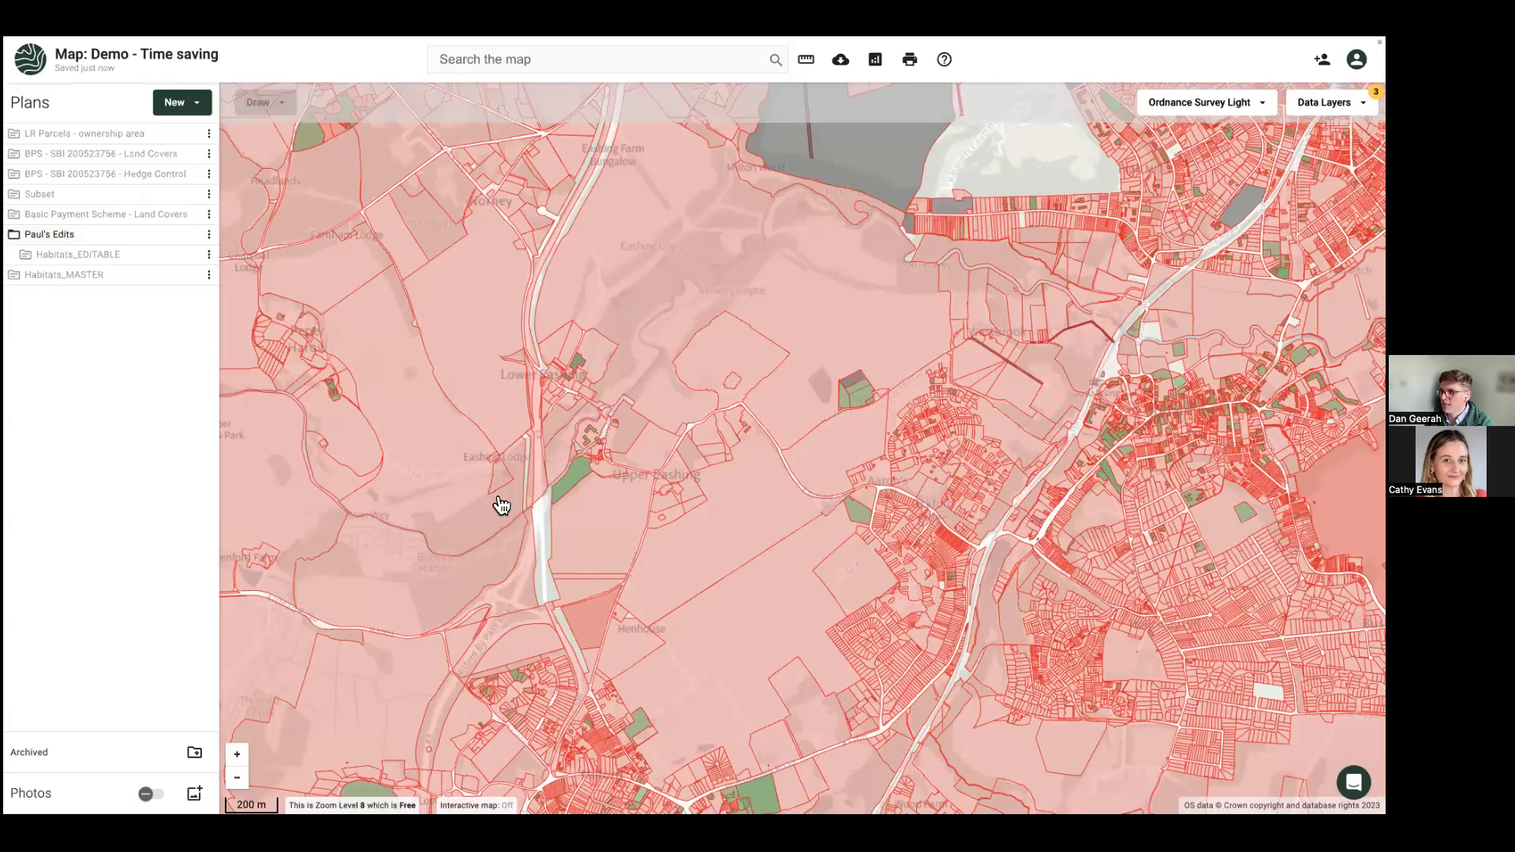
scroll(502, 505, "down", 3)
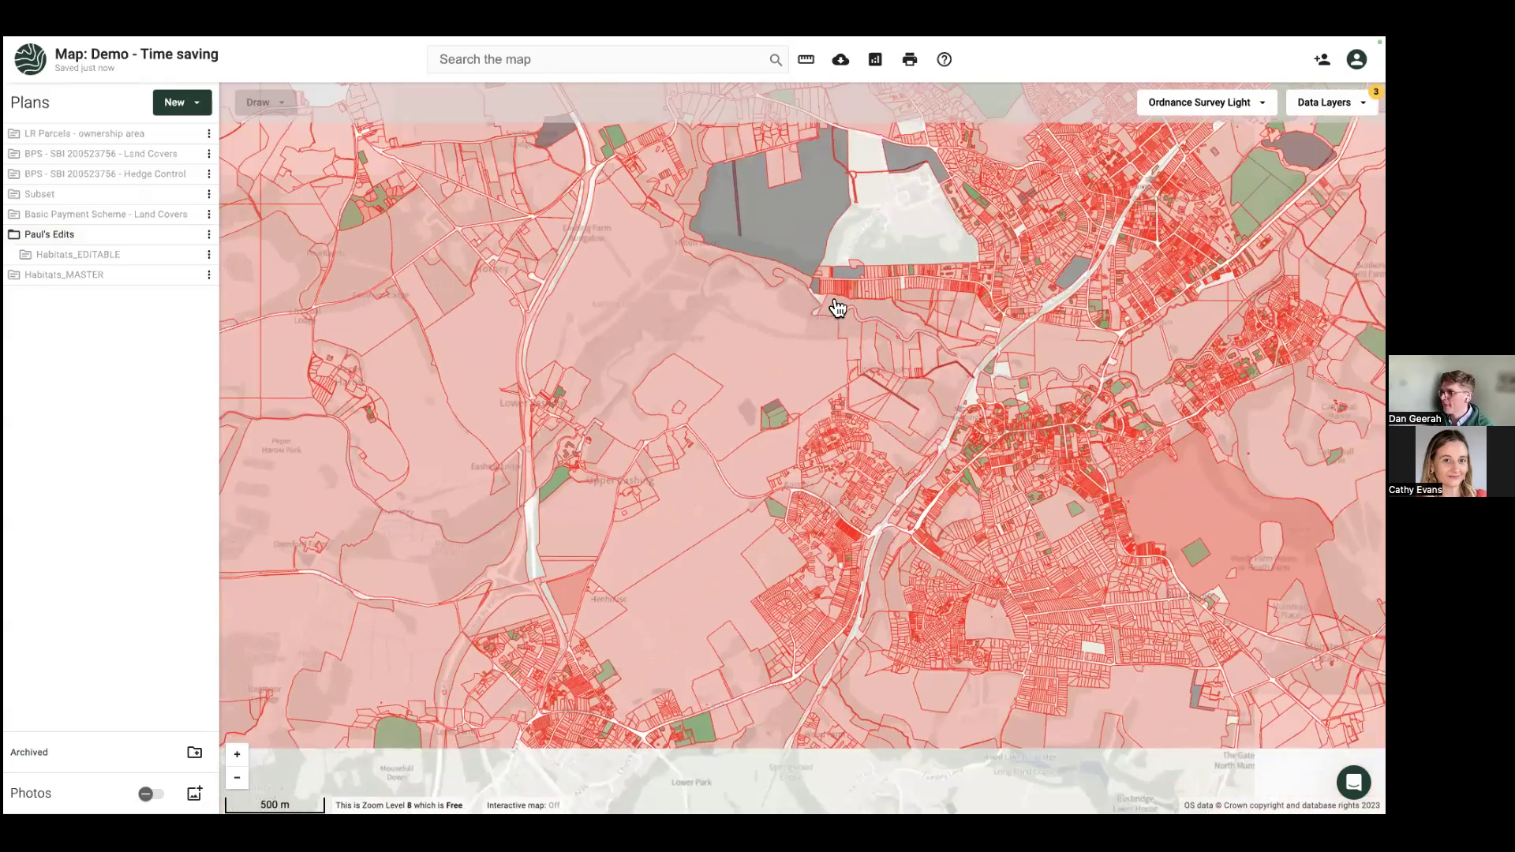
left_click_drag(868, 227, 734, 333)
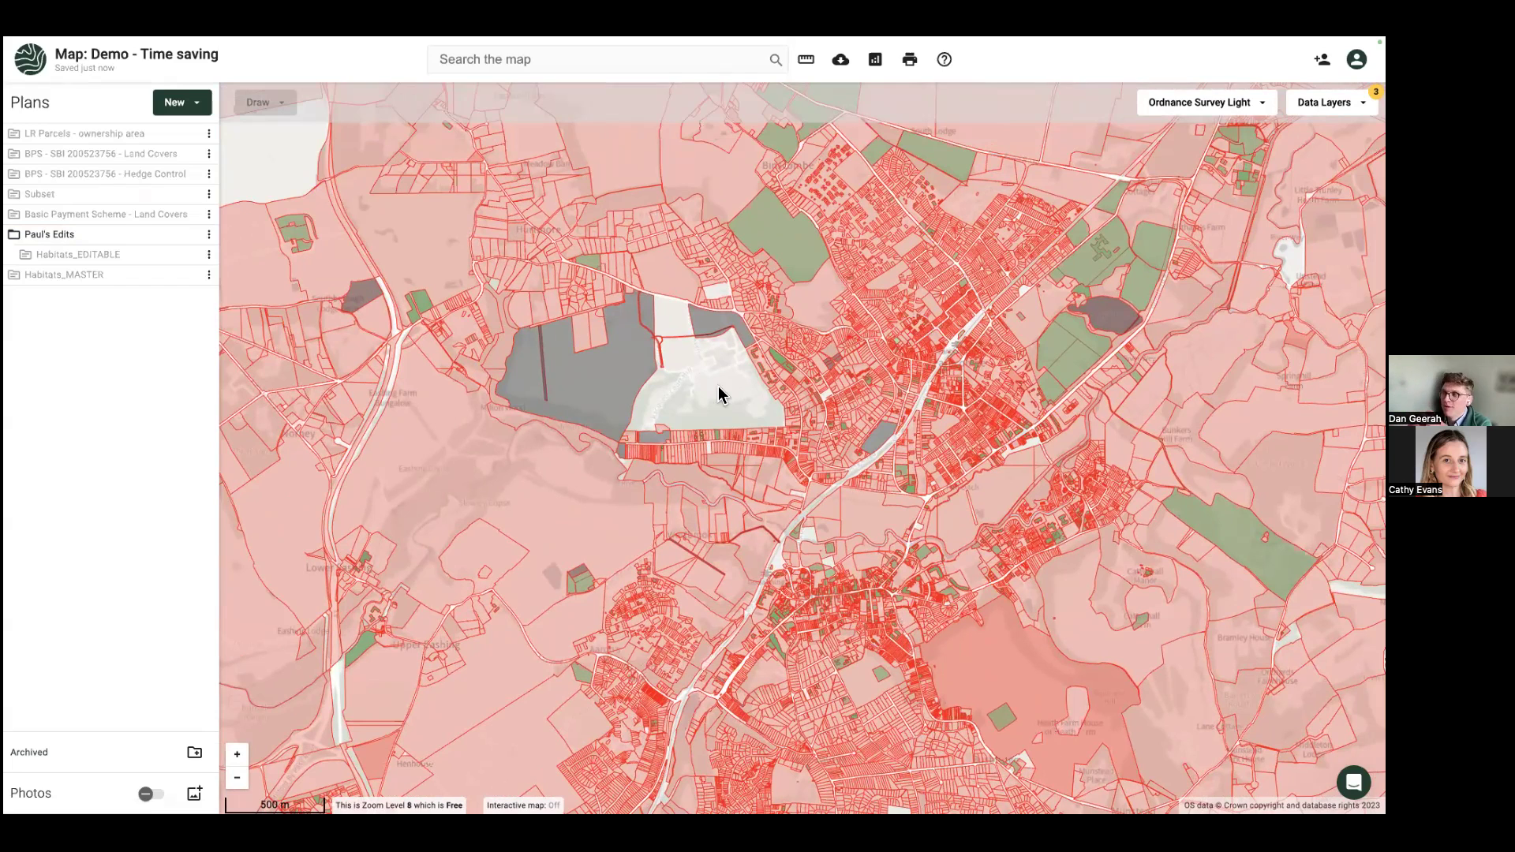
Step: Reset the data layers to switch off all Land Registry layers
left_click(1331, 102)
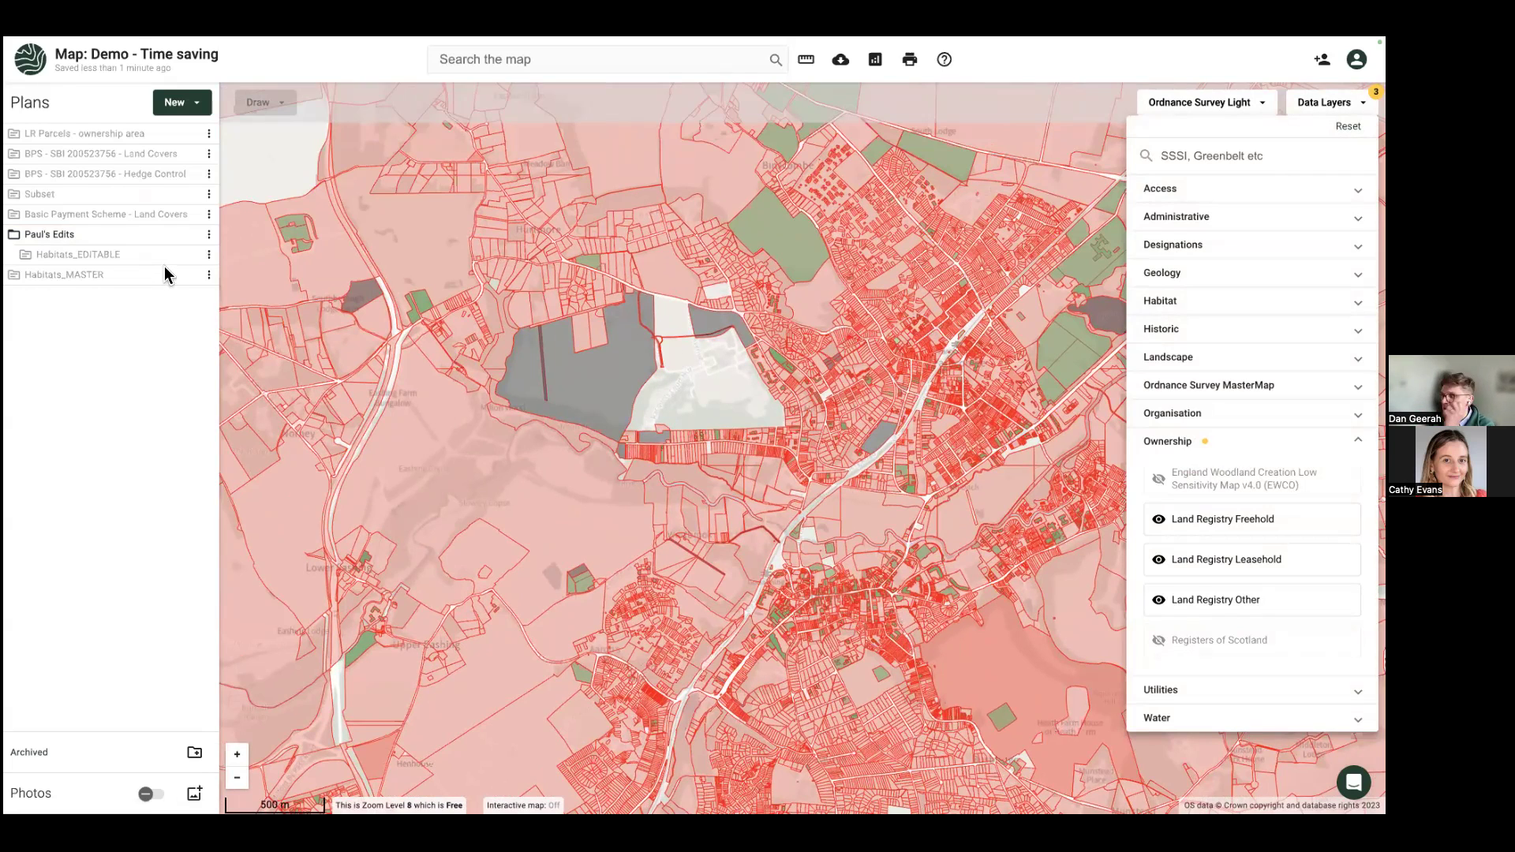
left_click(1330, 103)
left_click(1330, 102)
left_click(1347, 127)
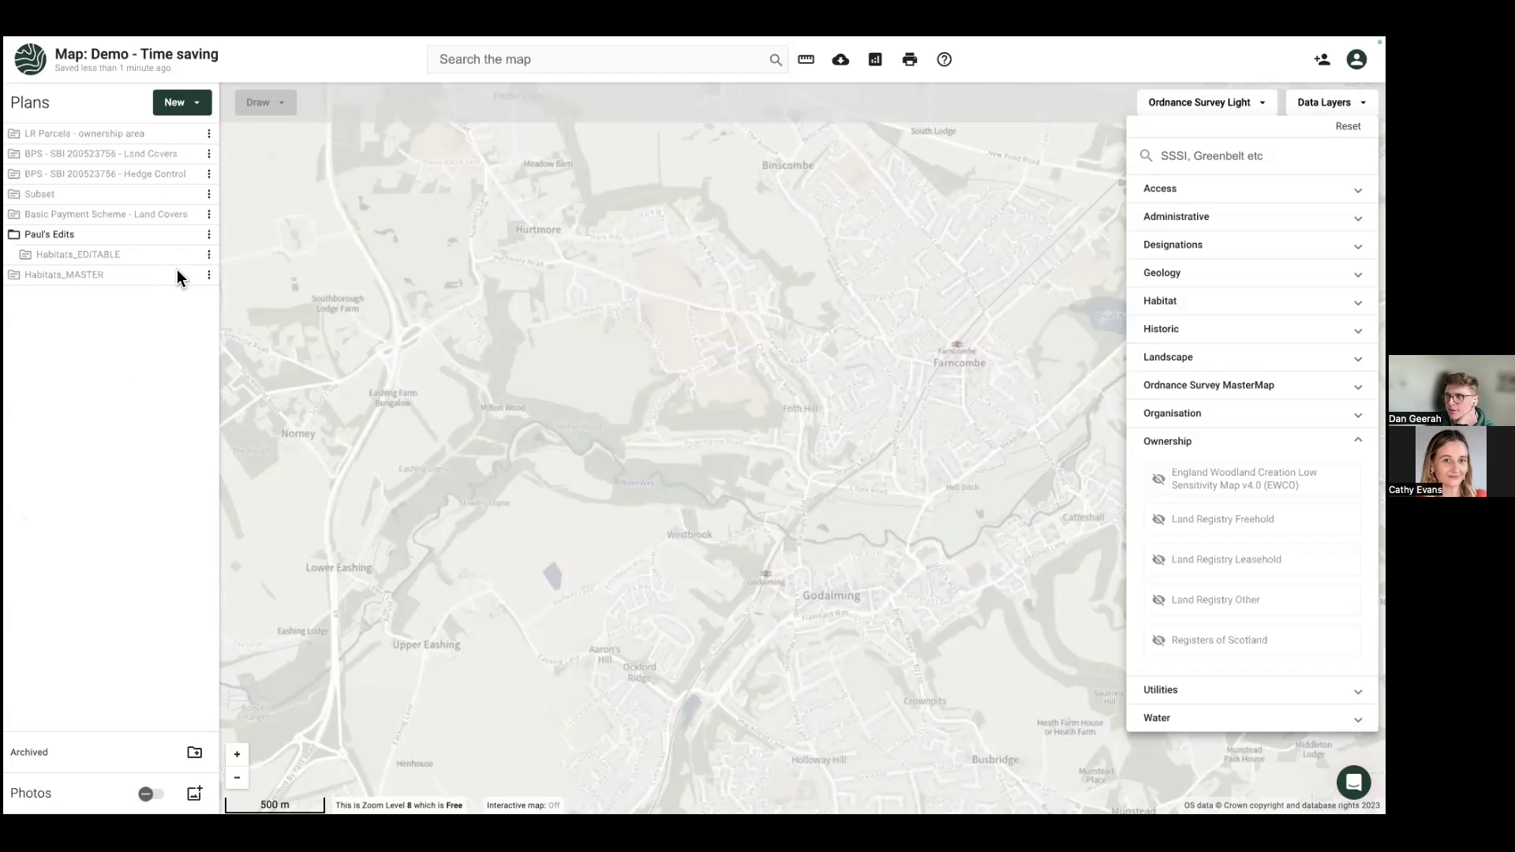
Step: Create a new freehand-drawn plan called 'Shapes'
left_click(190, 141)
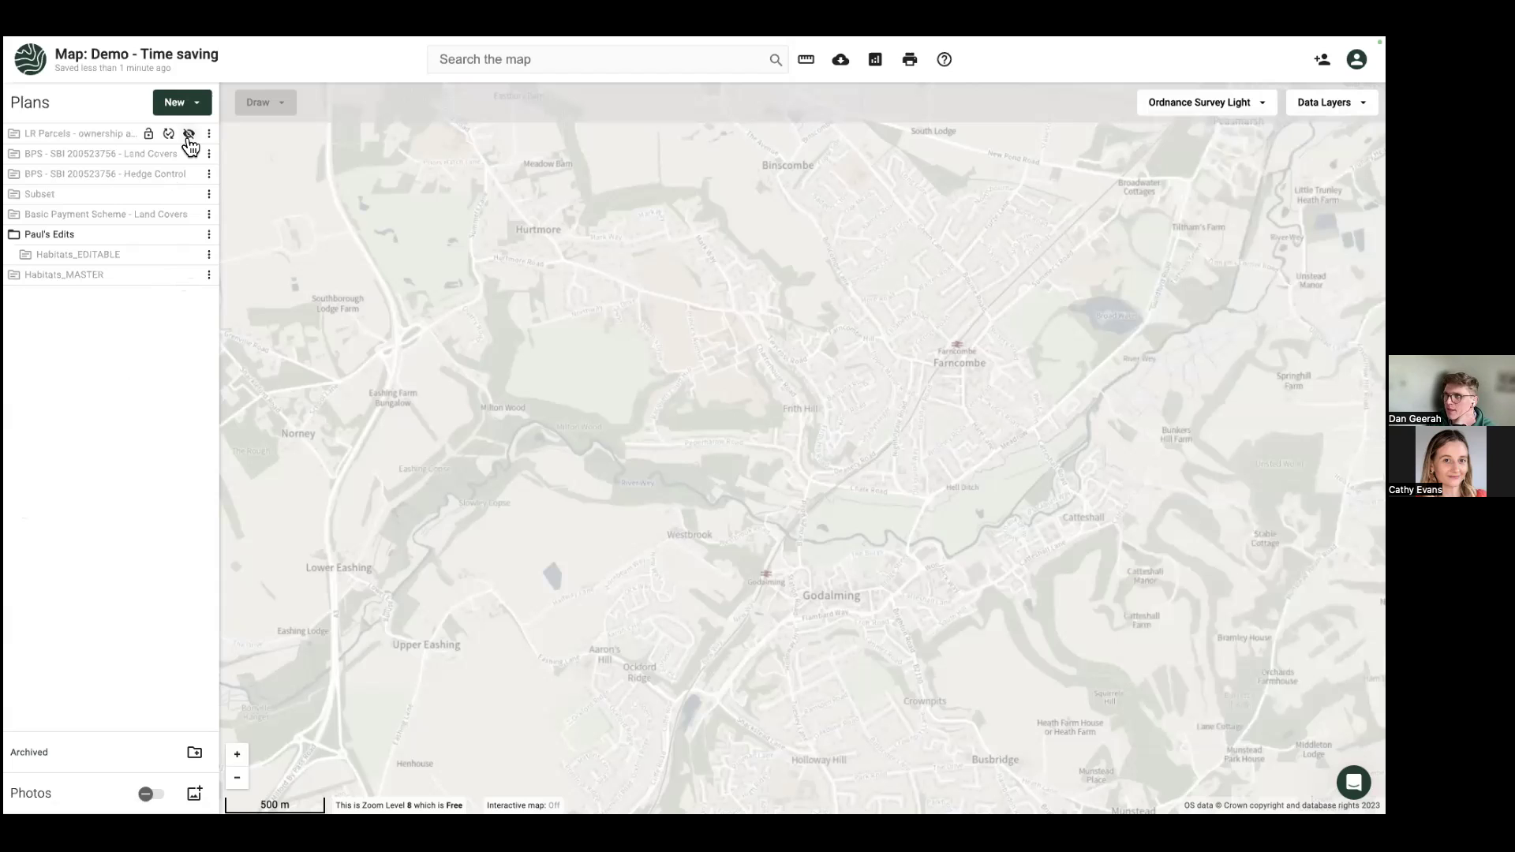
left_click(176, 102)
left_click(201, 258)
type("Shapes")
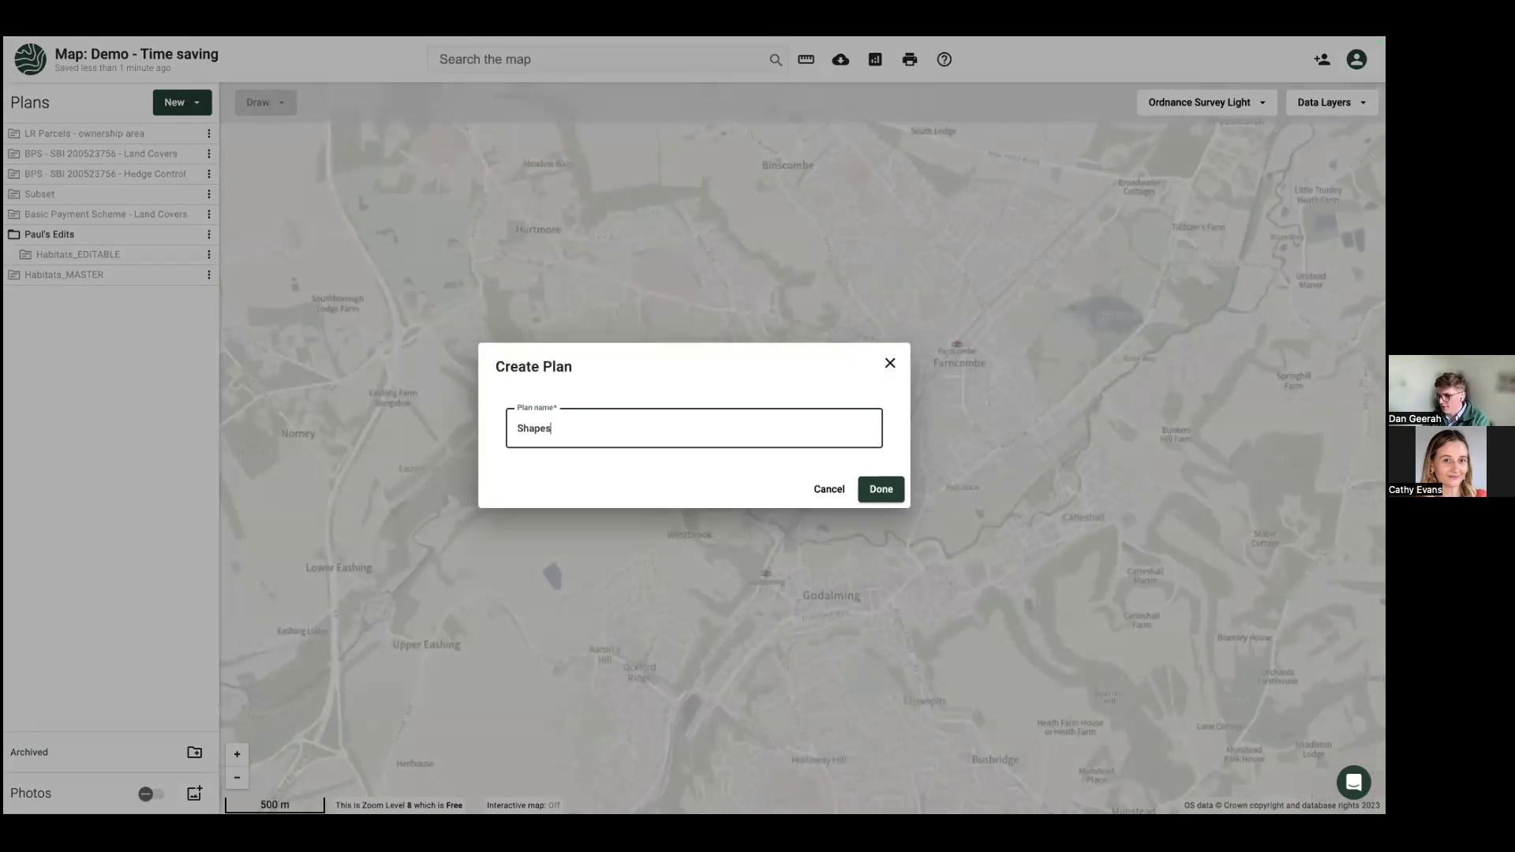
left_click(881, 490)
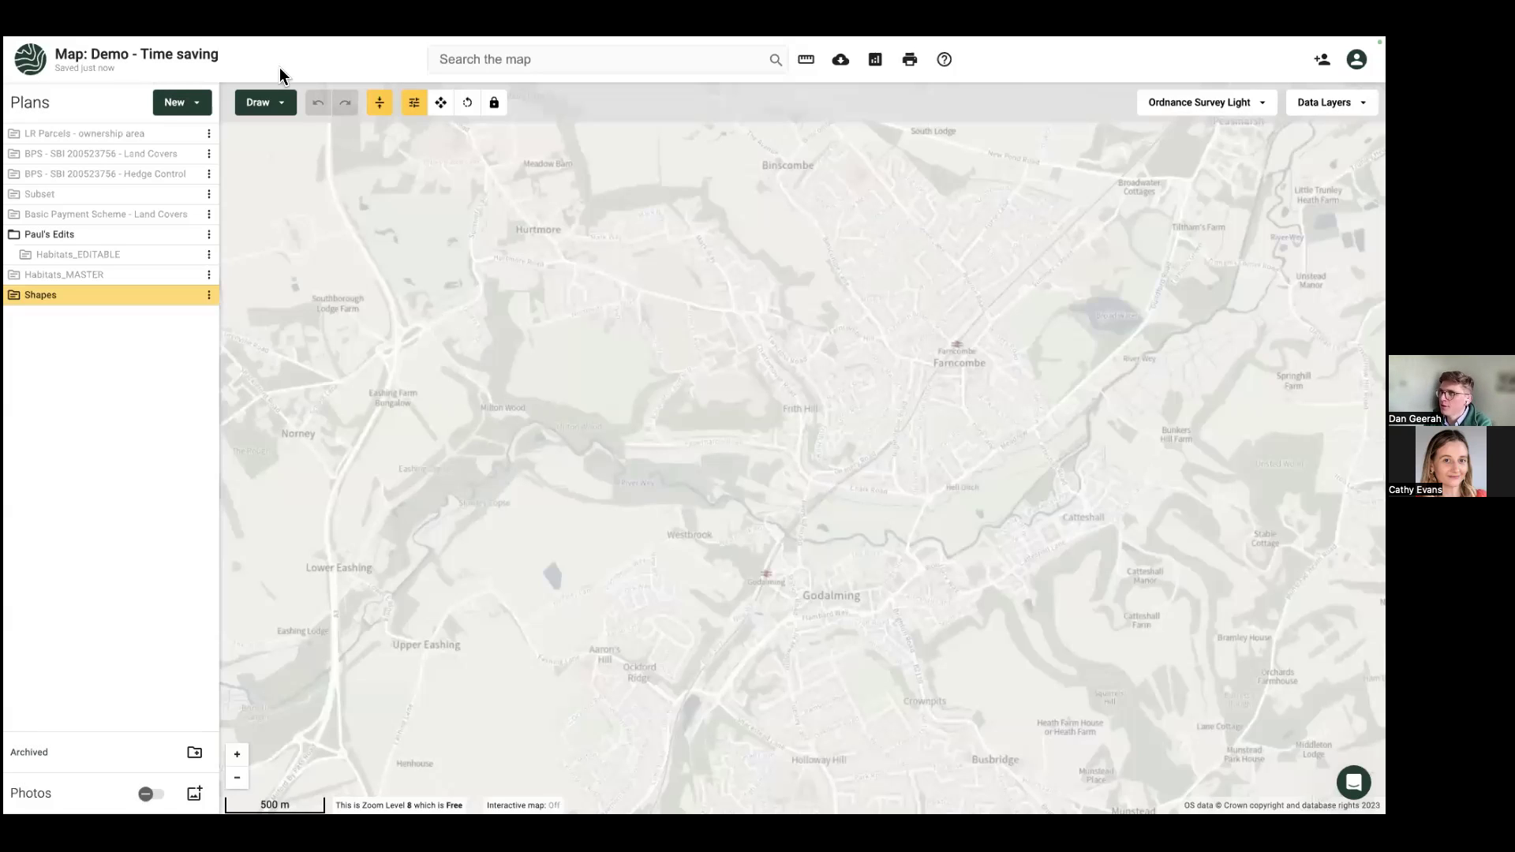
left_click(271, 100)
Step: Draw a rectangle in the Shapes plan west of Farncombe
left_click(294, 230)
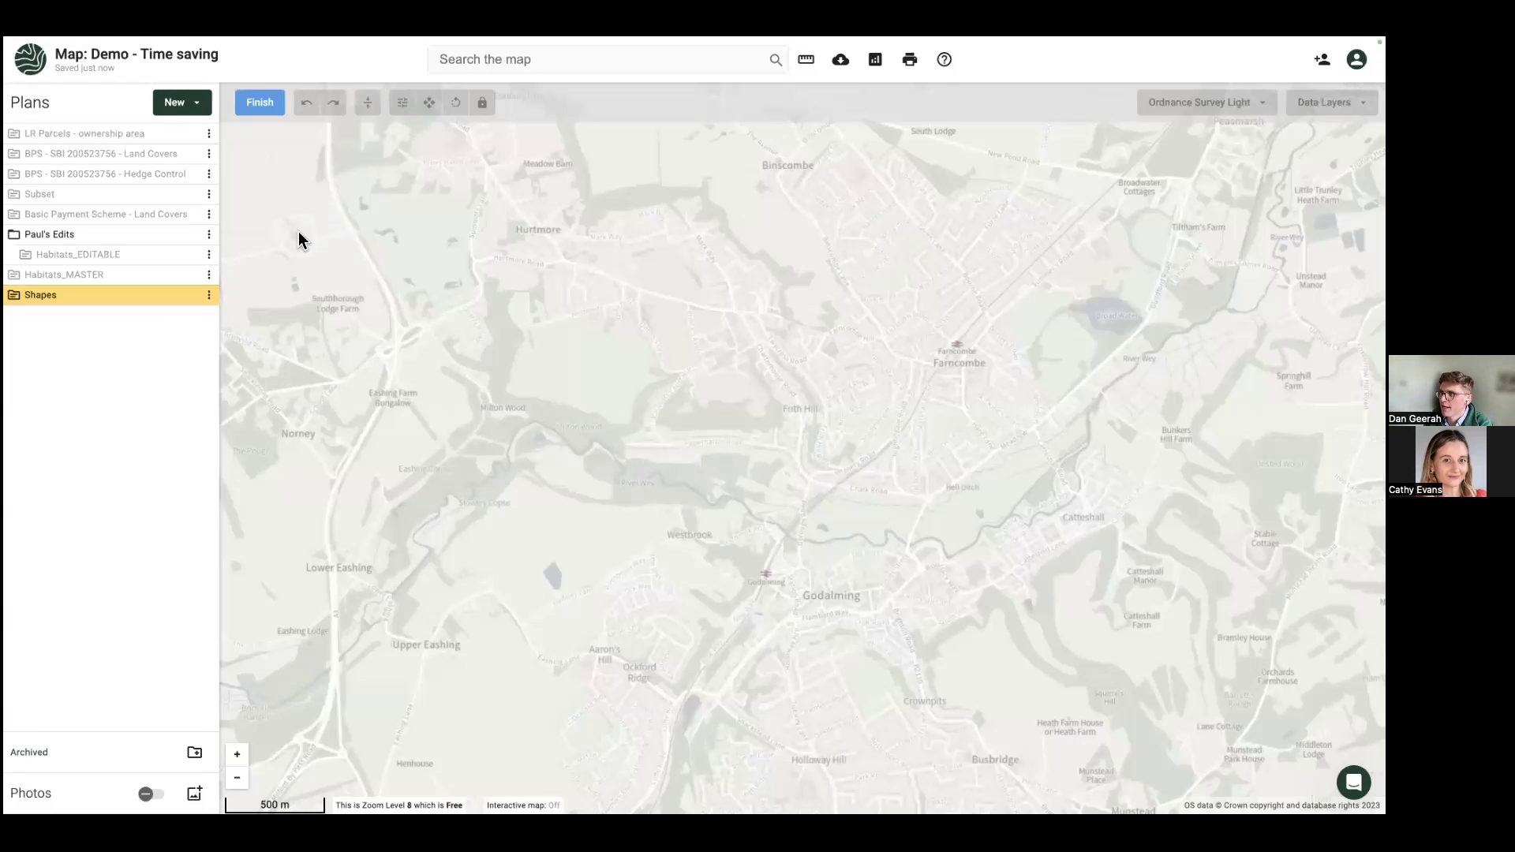
left_click(438, 333)
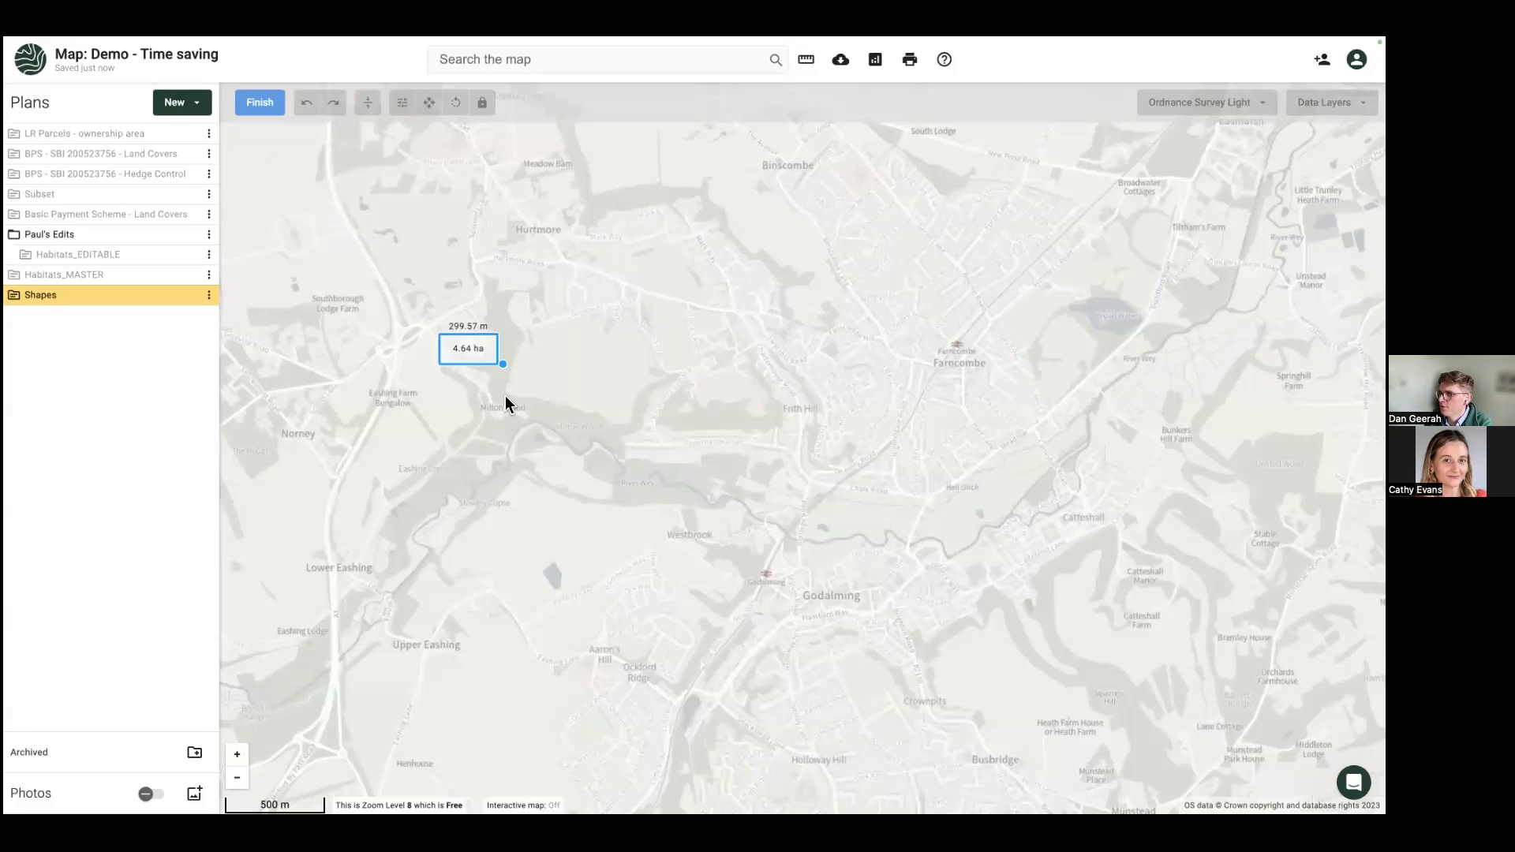
left_click(509, 444)
left_click(260, 102)
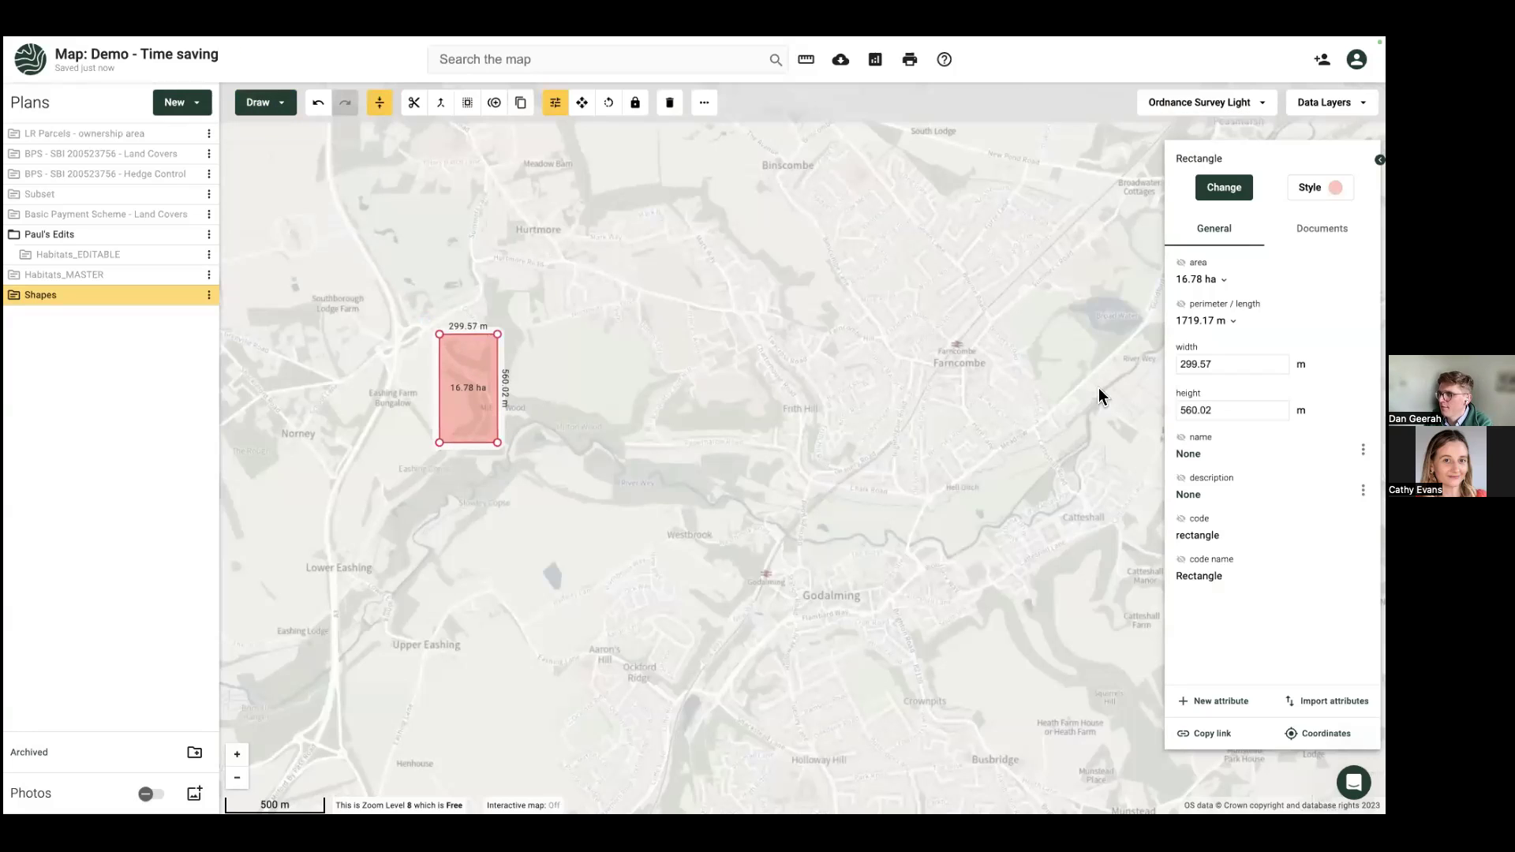
Step: Resize the rectangle to 200 m wide by 600 m tall
left_click(1237, 357)
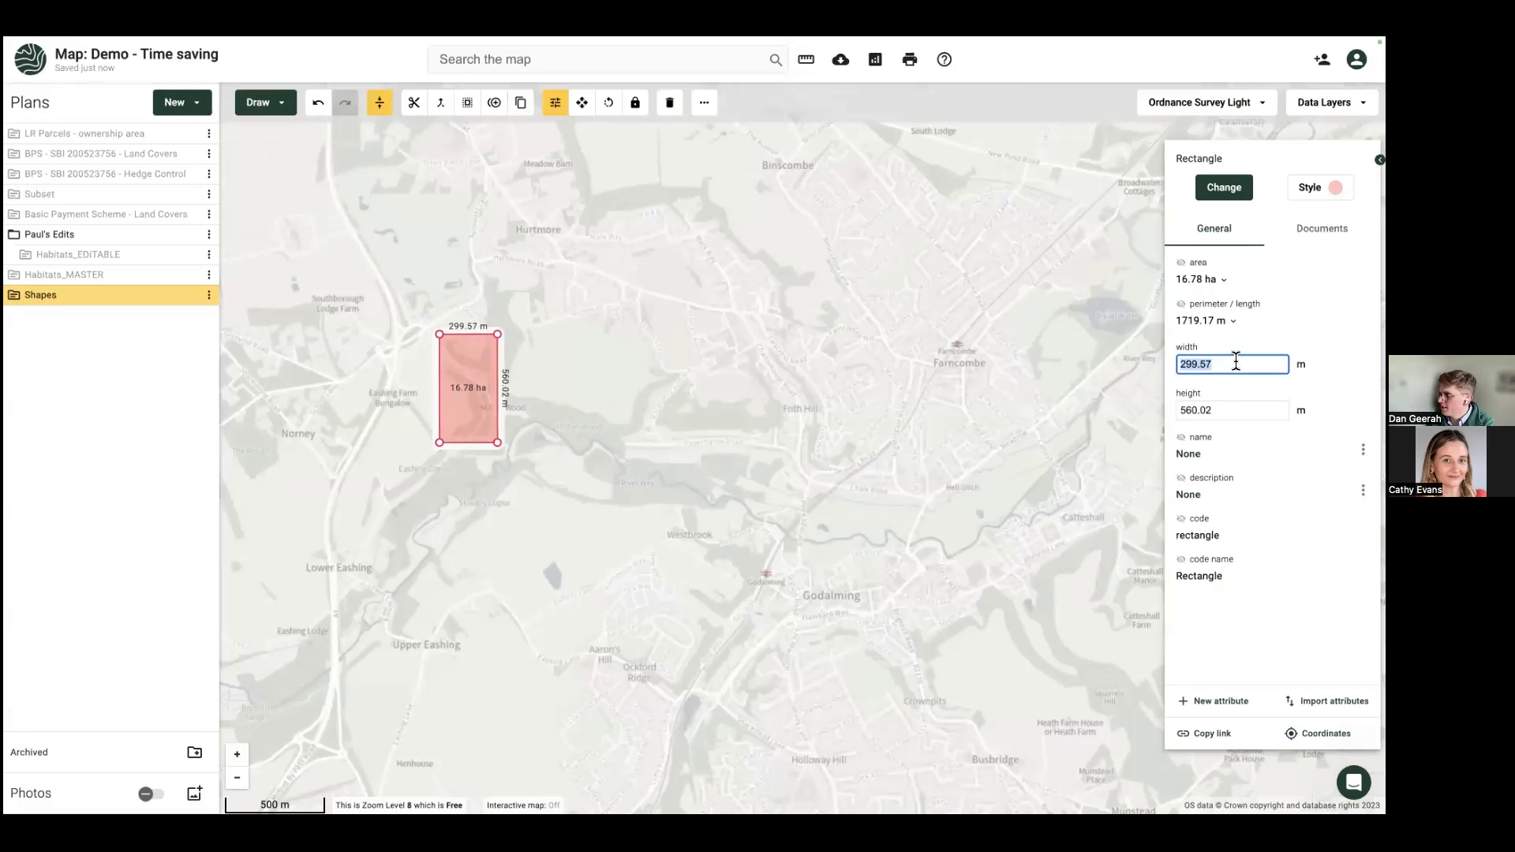
type("200")
left_click(1227, 408)
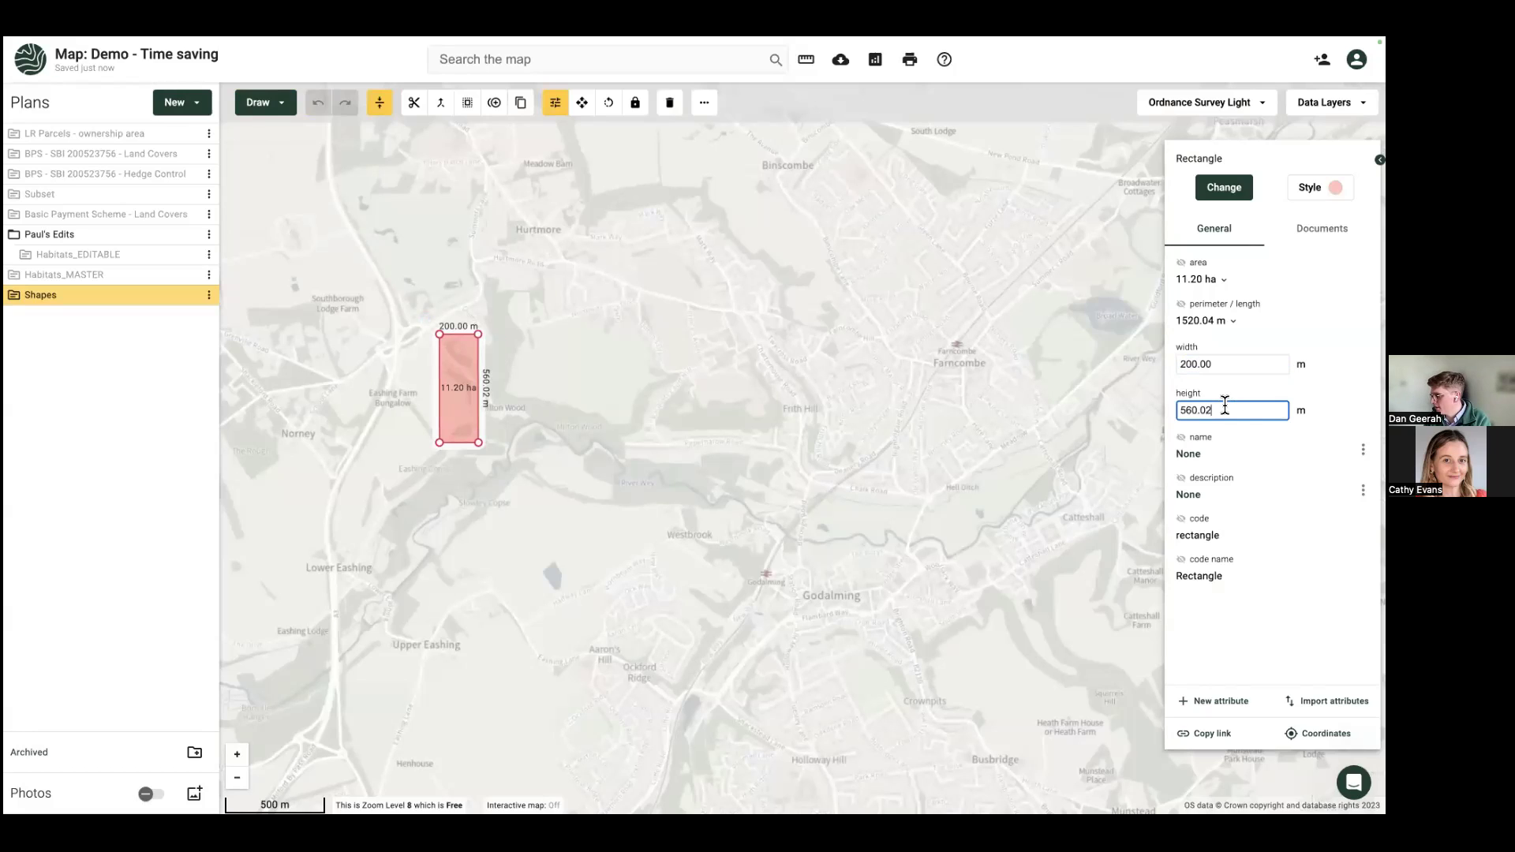
type("600")
key("Return")
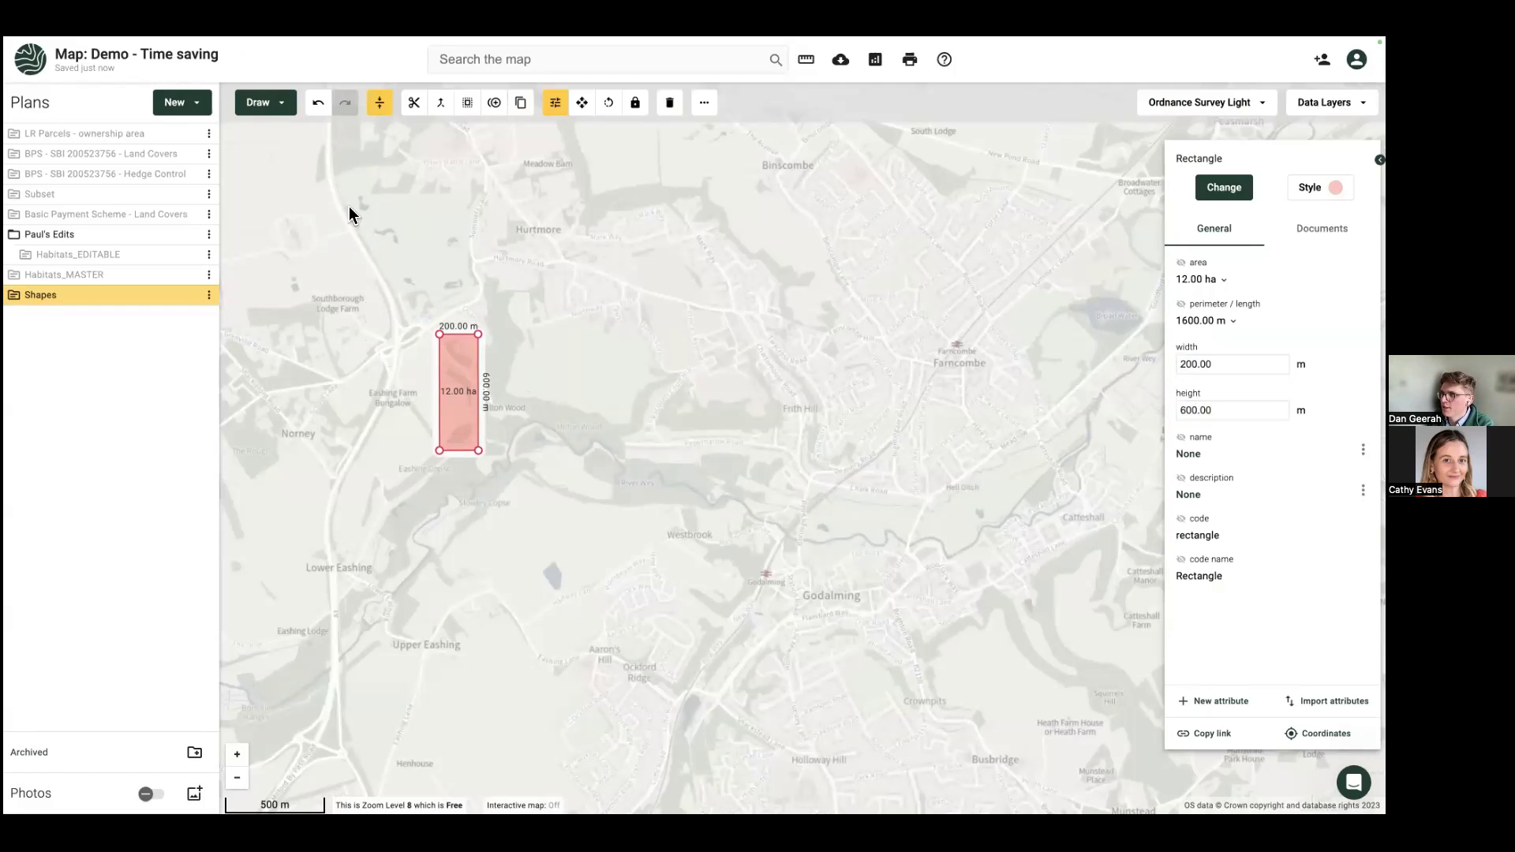
left_click(264, 102)
Step: Draw a straight north–south line about 604 m long west of the rectangle
left_click(290, 142)
left_click(360, 325)
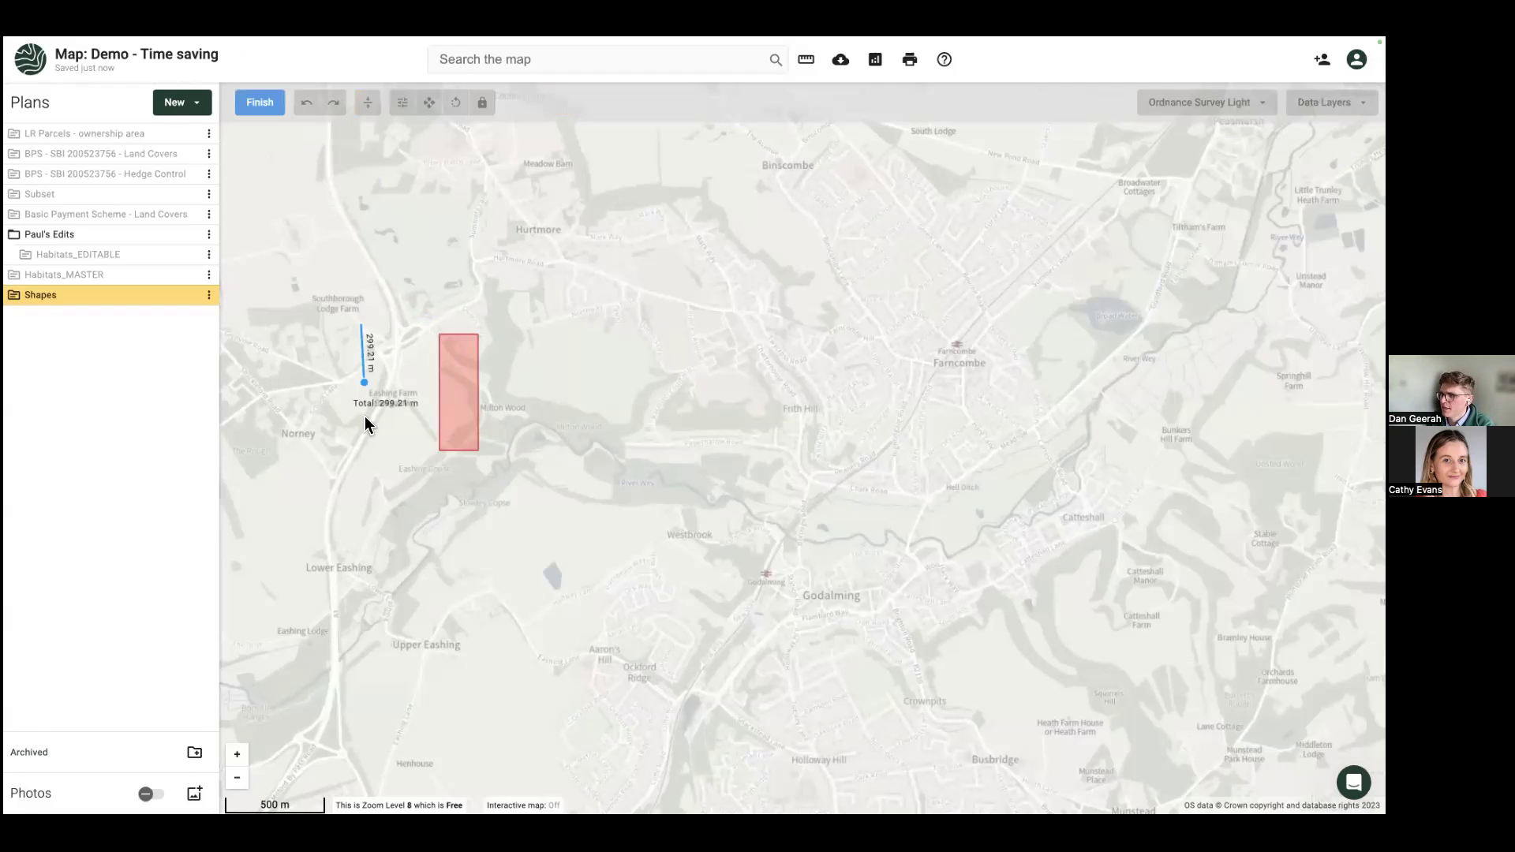
left_click(365, 444)
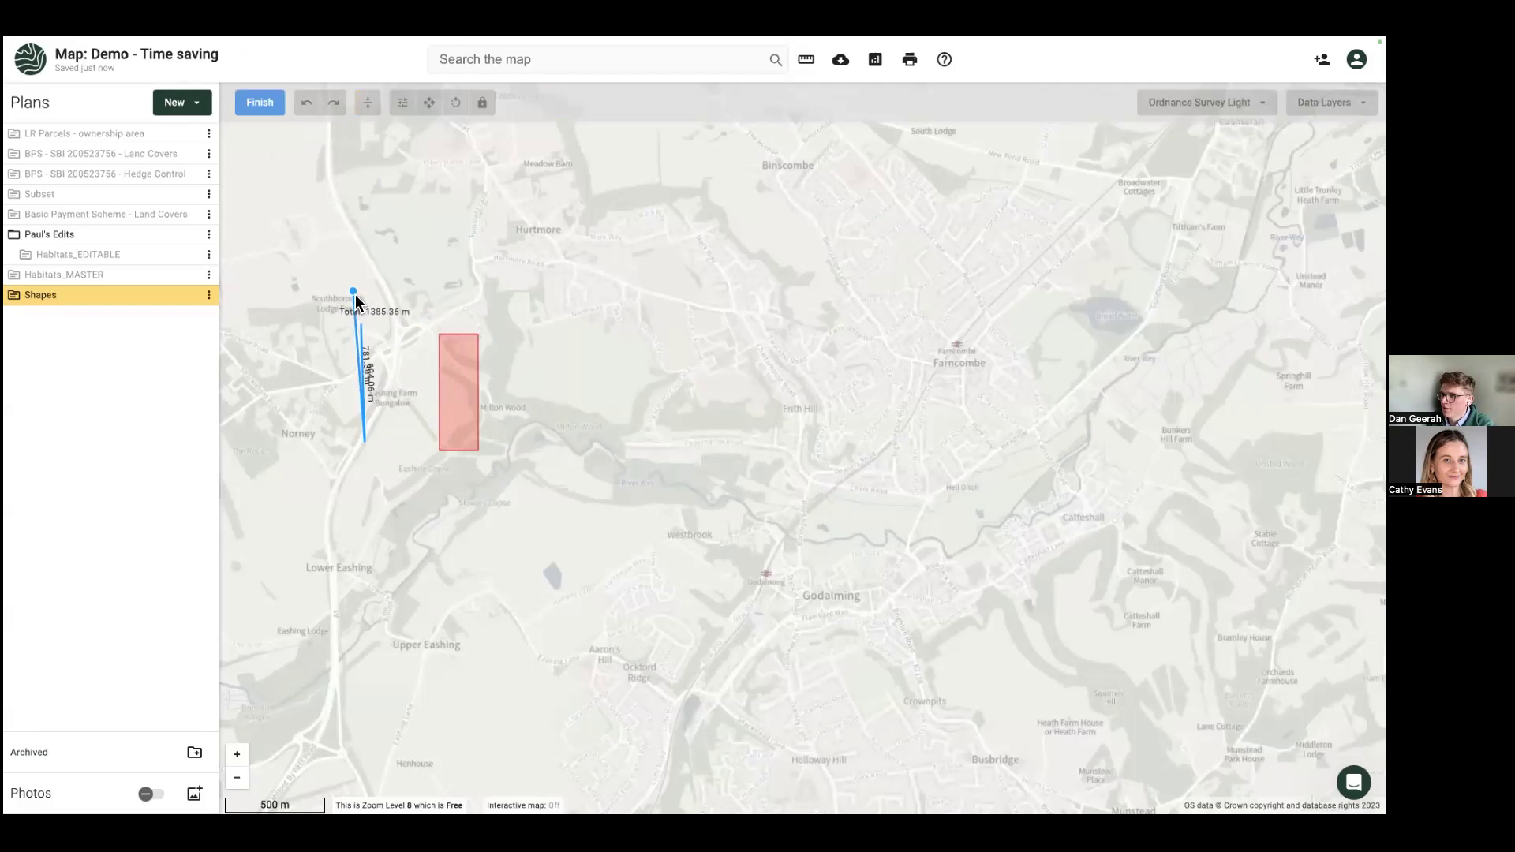
left_click(364, 442)
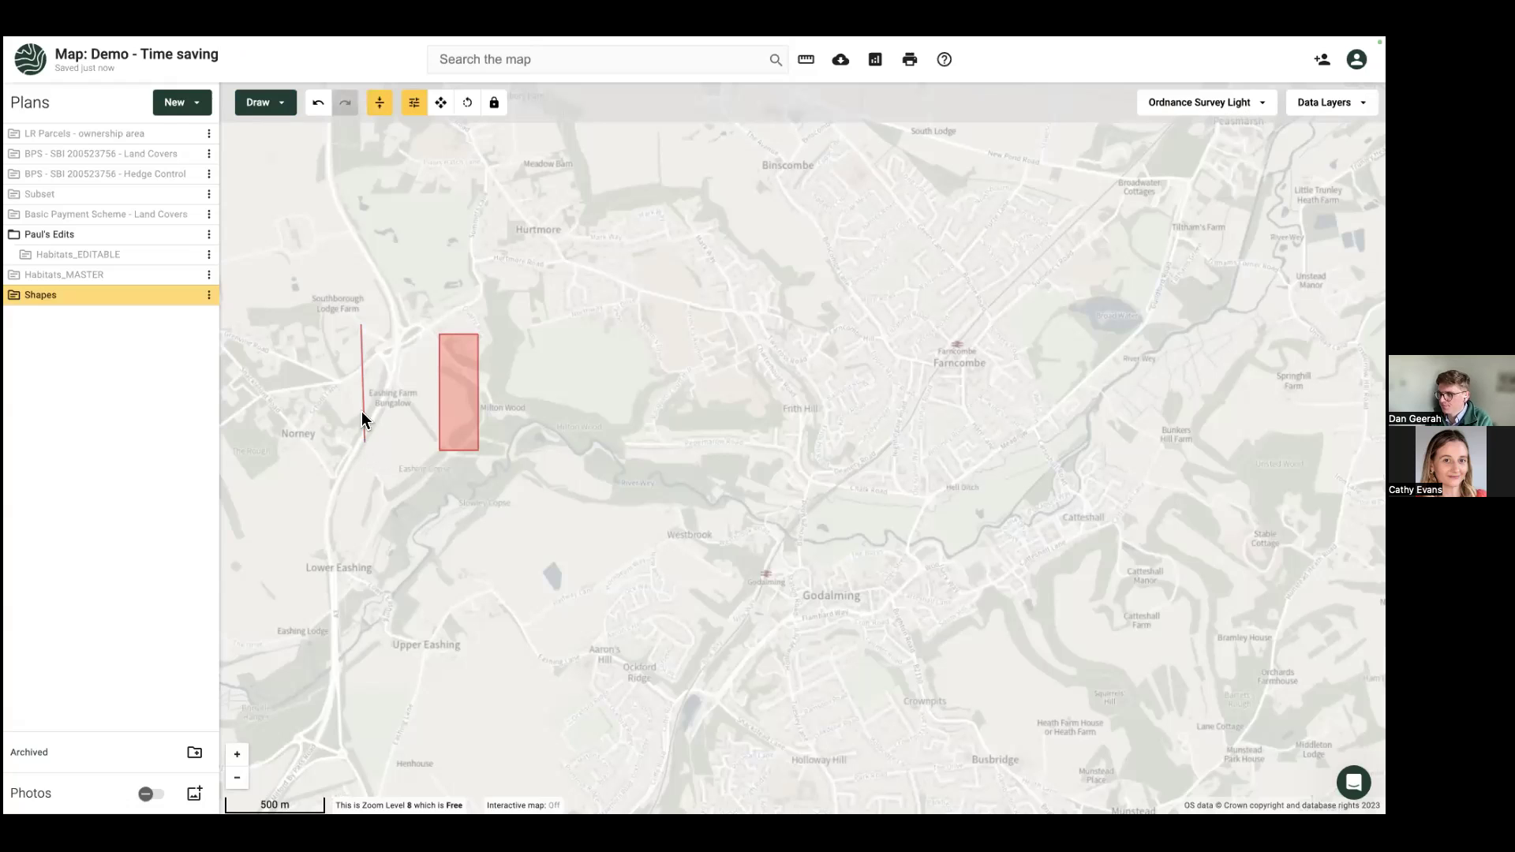
left_click(267, 104)
left_click(450, 409)
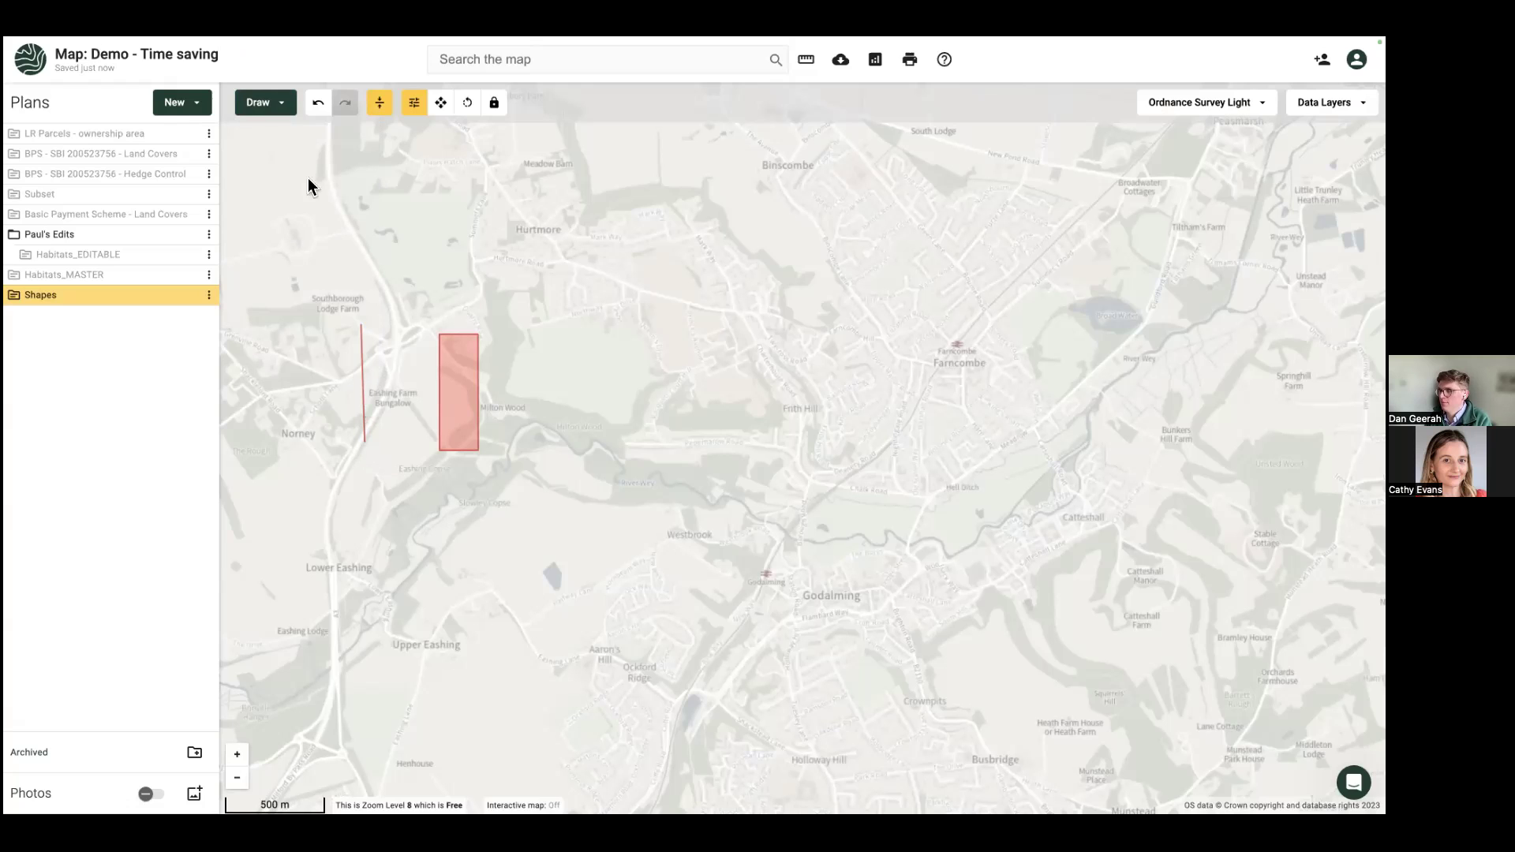
left_click(49, 63)
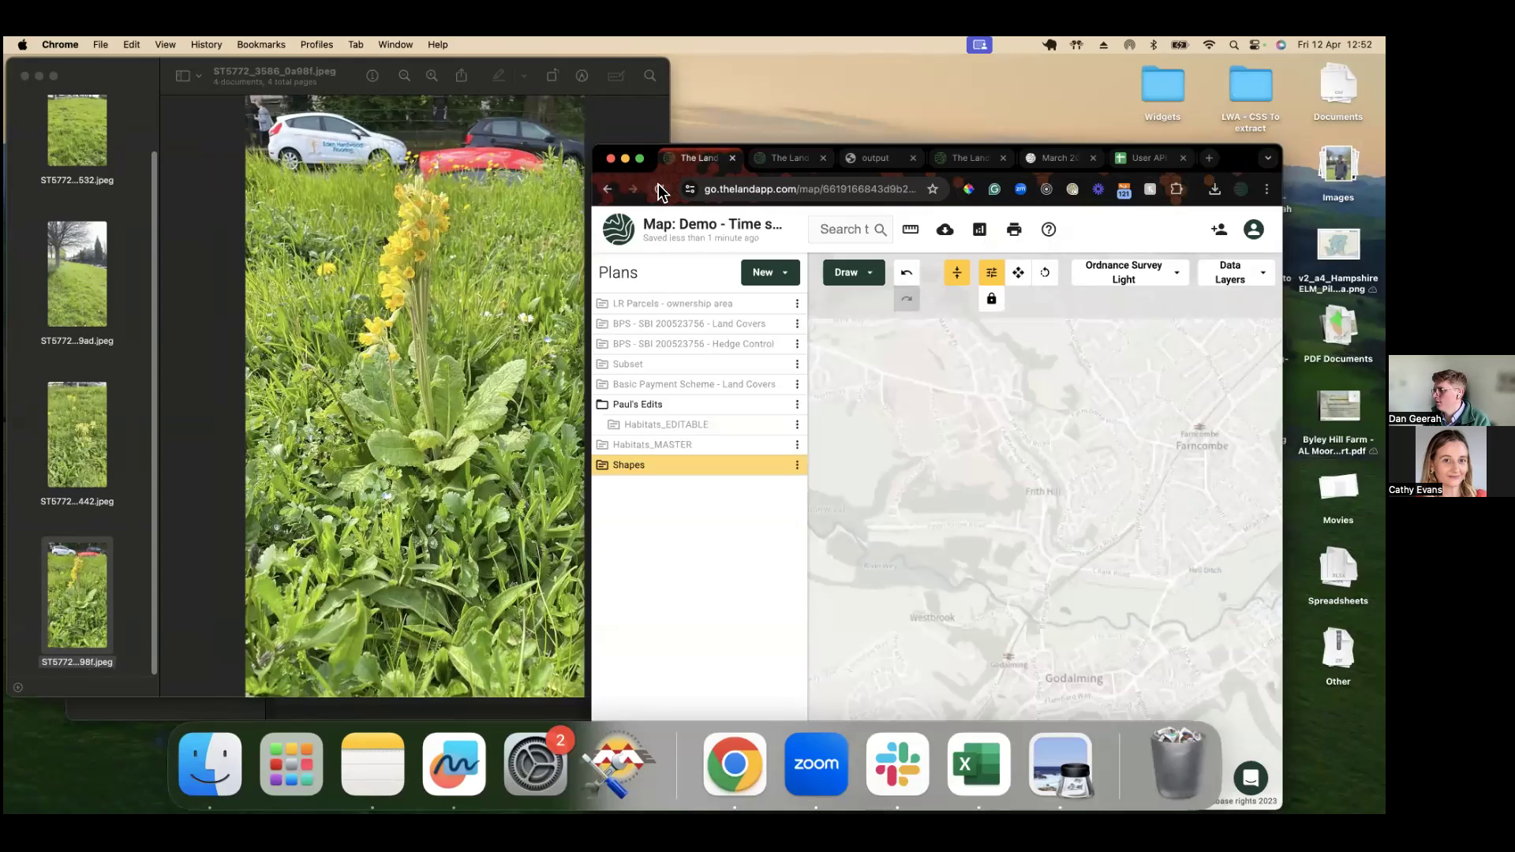
left_click(640, 157)
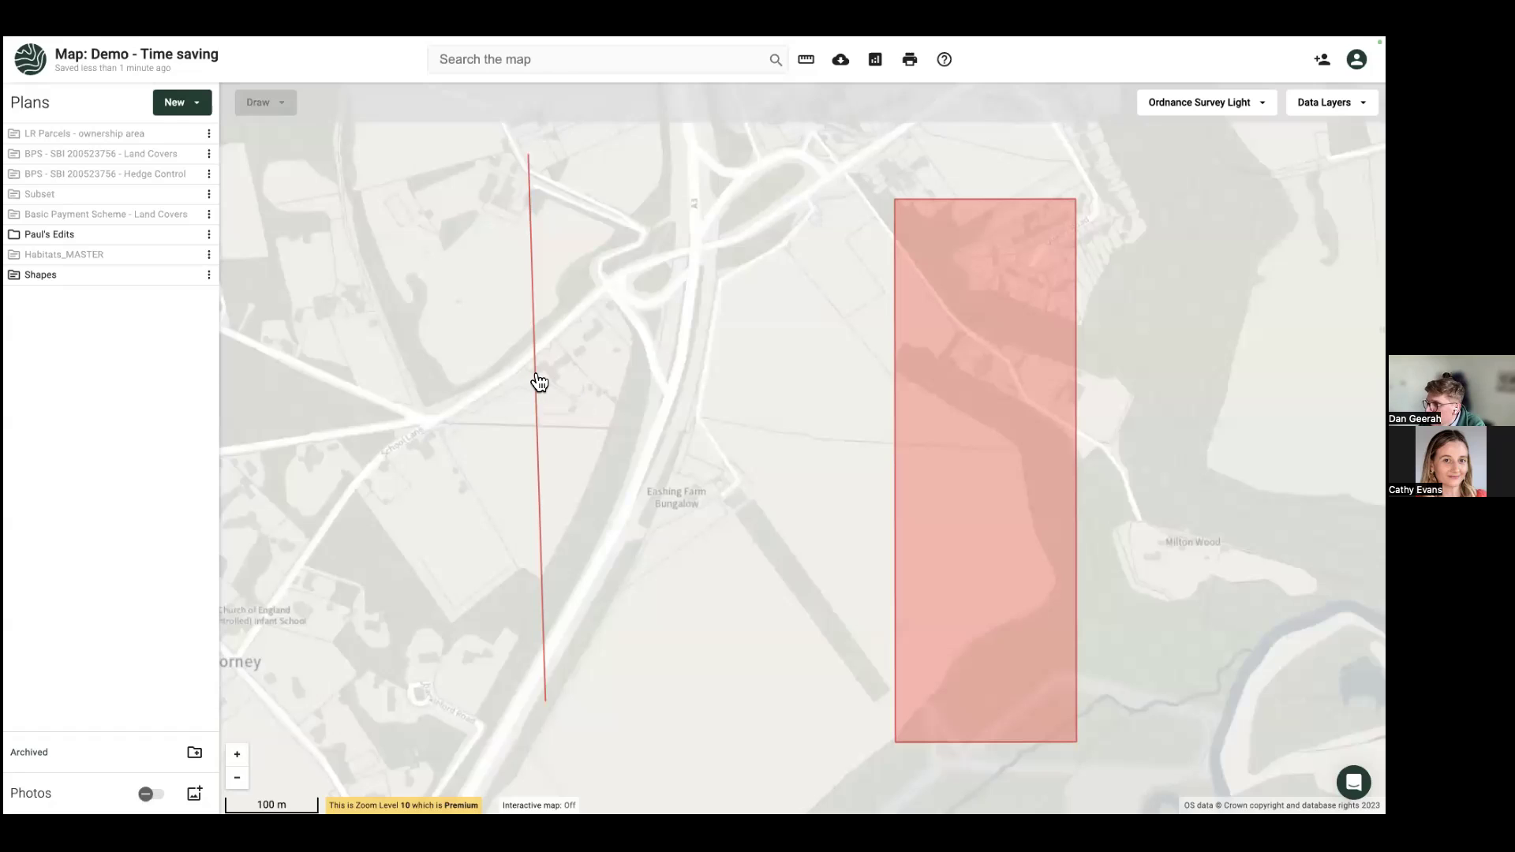
Step: Set the red line's length to 677 m, correcting an accidental 66090 m entry
left_click(539, 383)
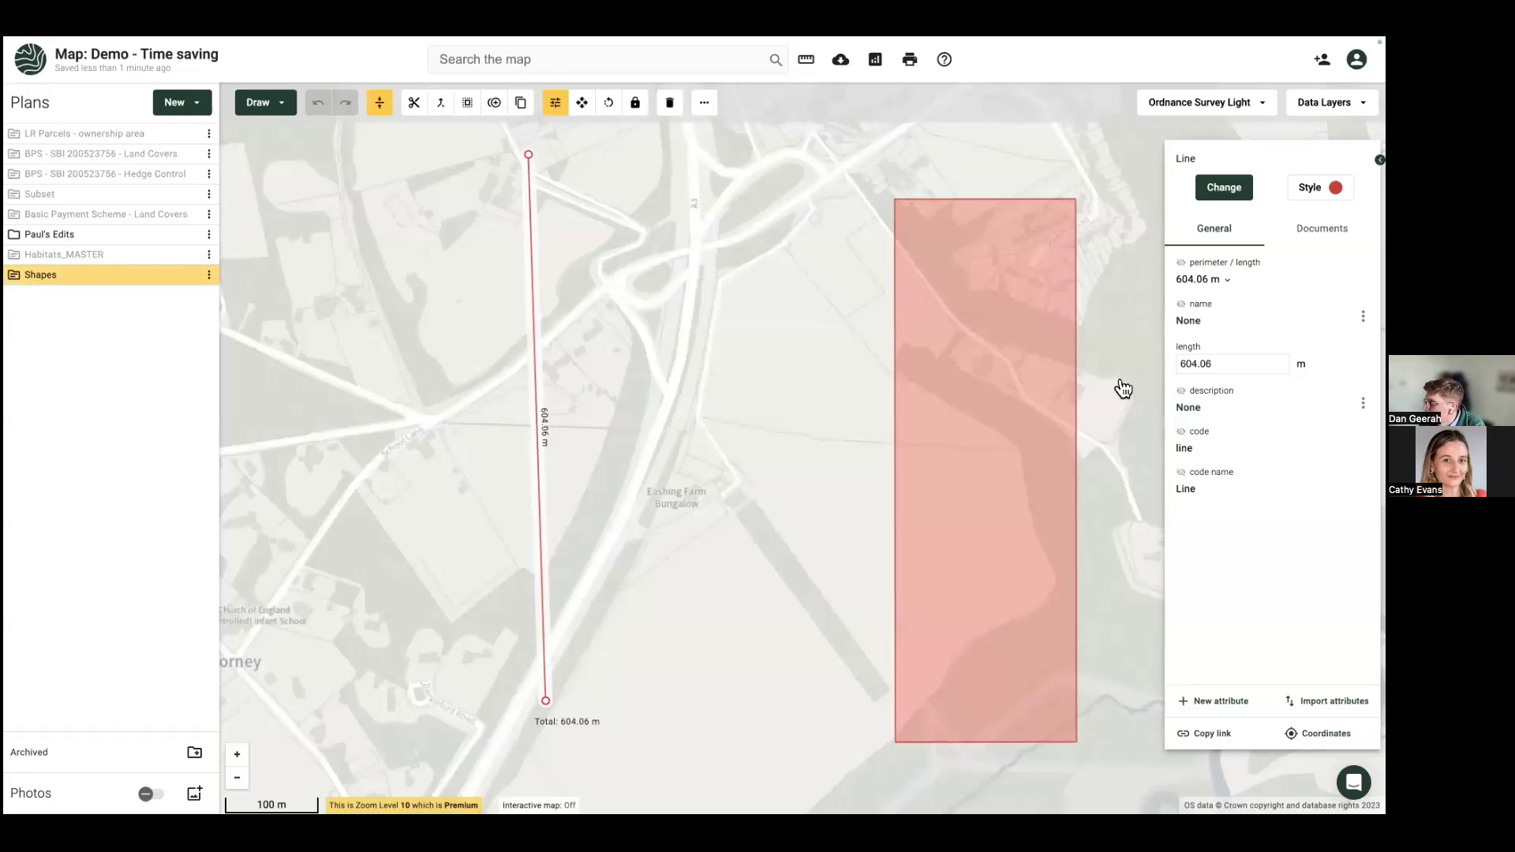
left_click(1232, 365)
key("ctrl+a")
type("66")
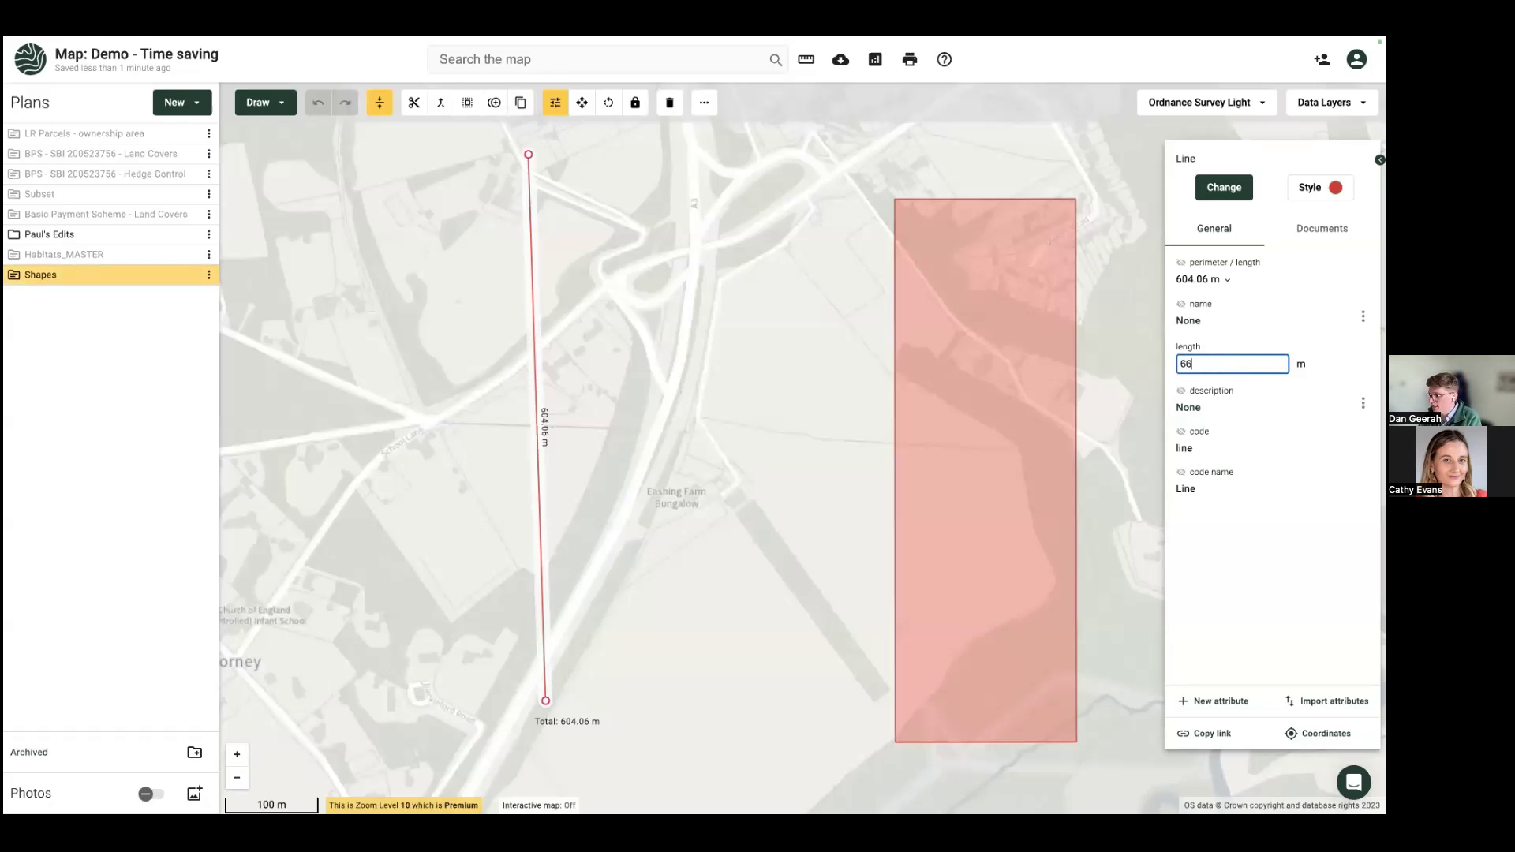
type("90")
key("Return")
scroll(728, 411, "down", 2)
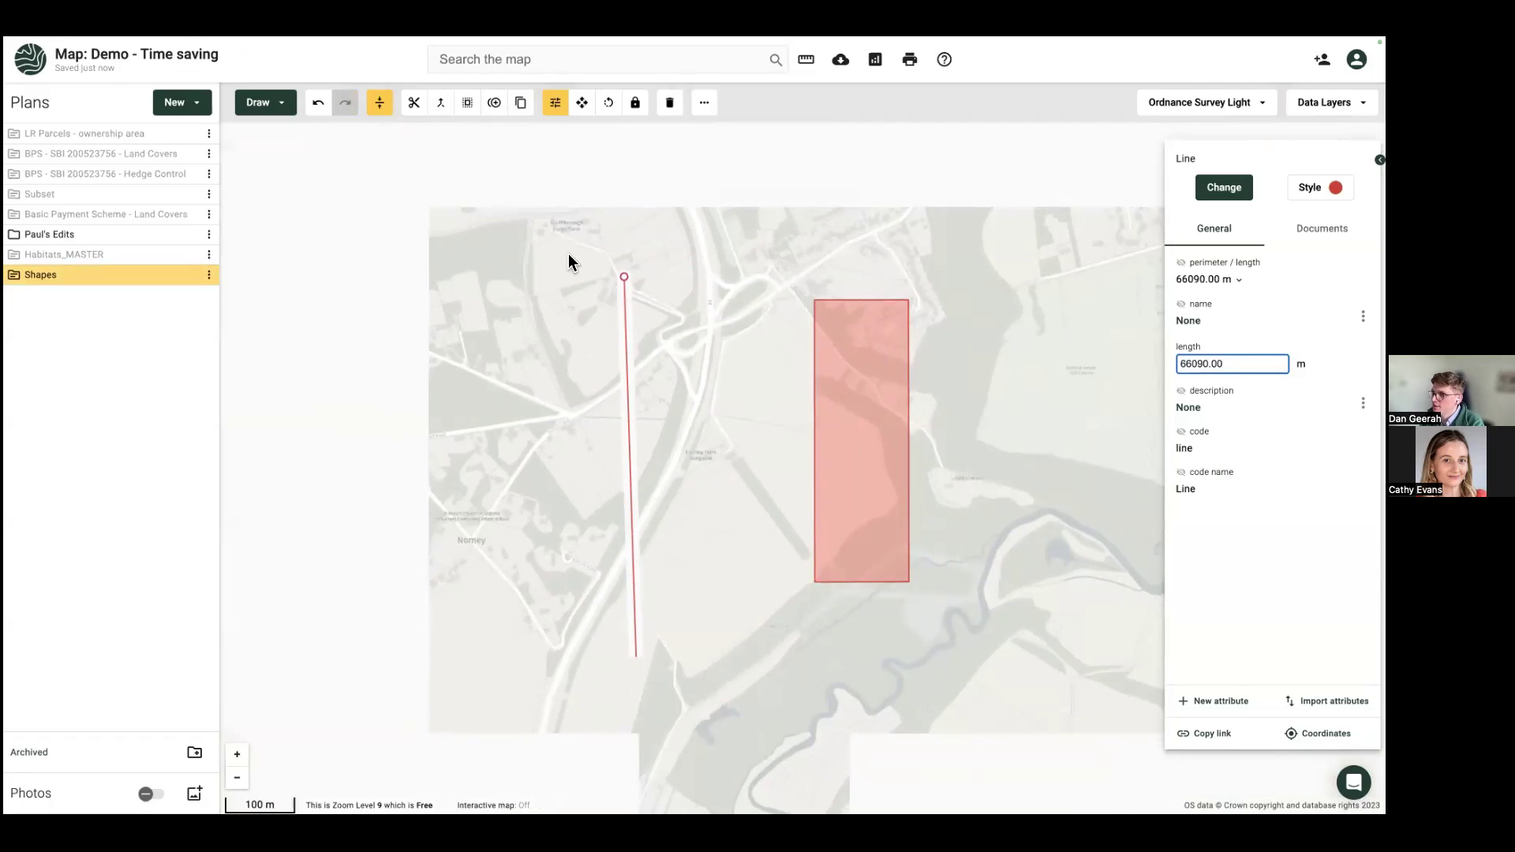
scroll(622, 290, "down", 1)
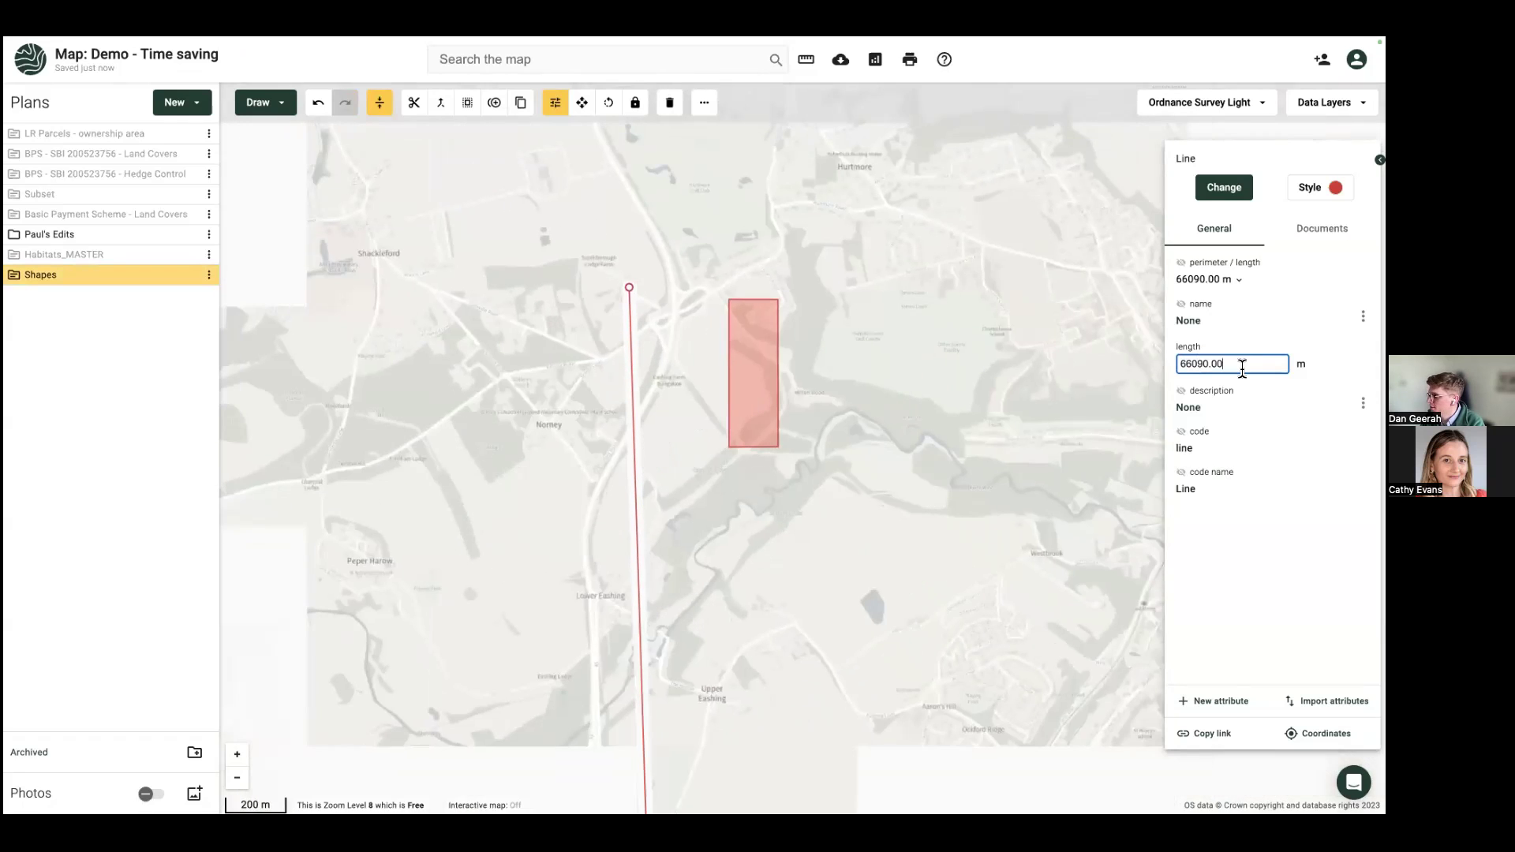
double_click(1191, 364)
type("677")
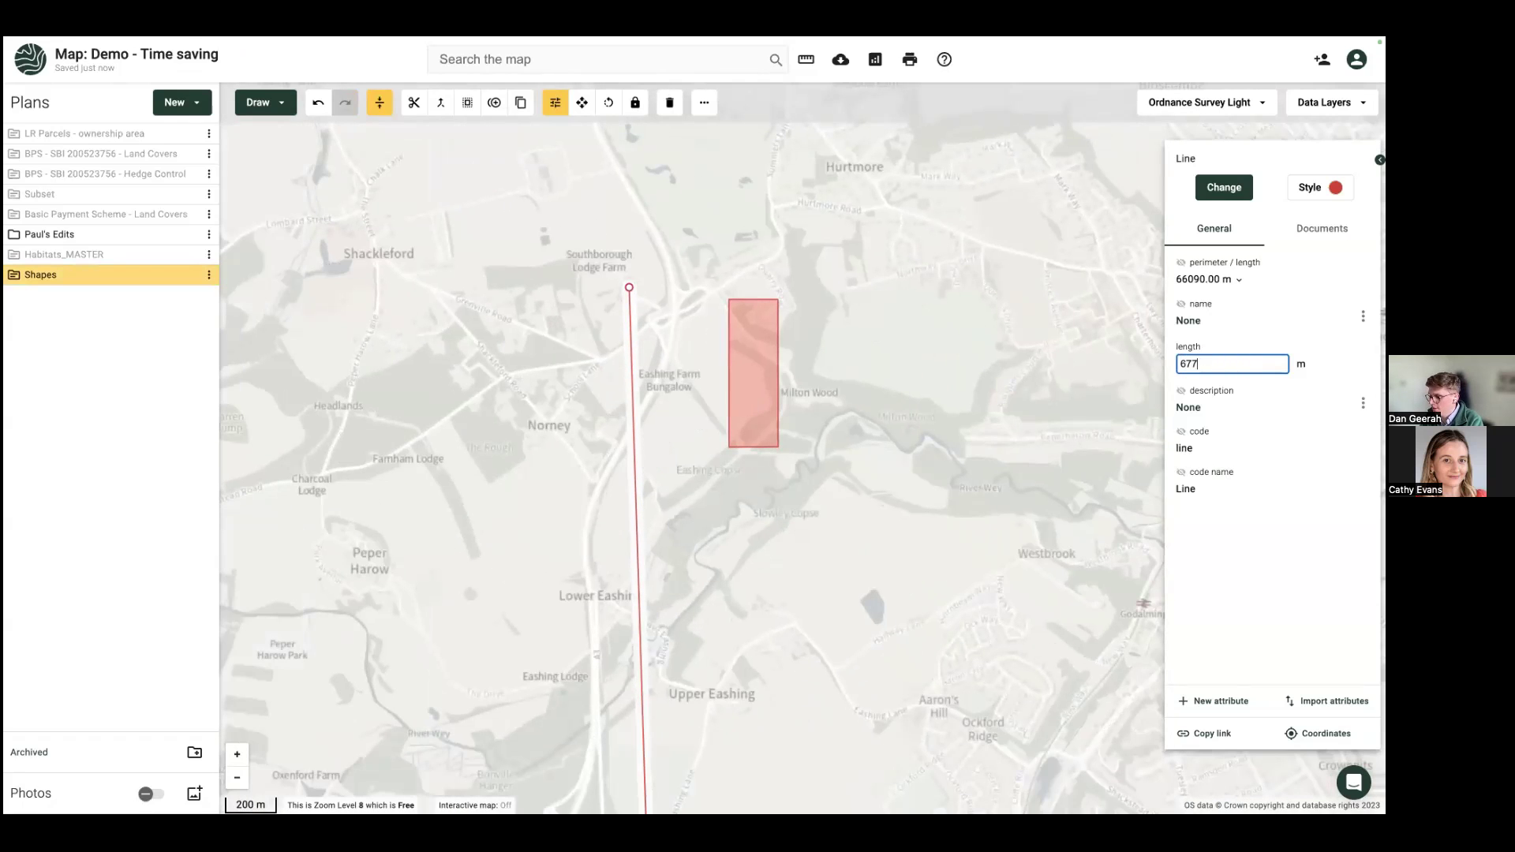
key("Return")
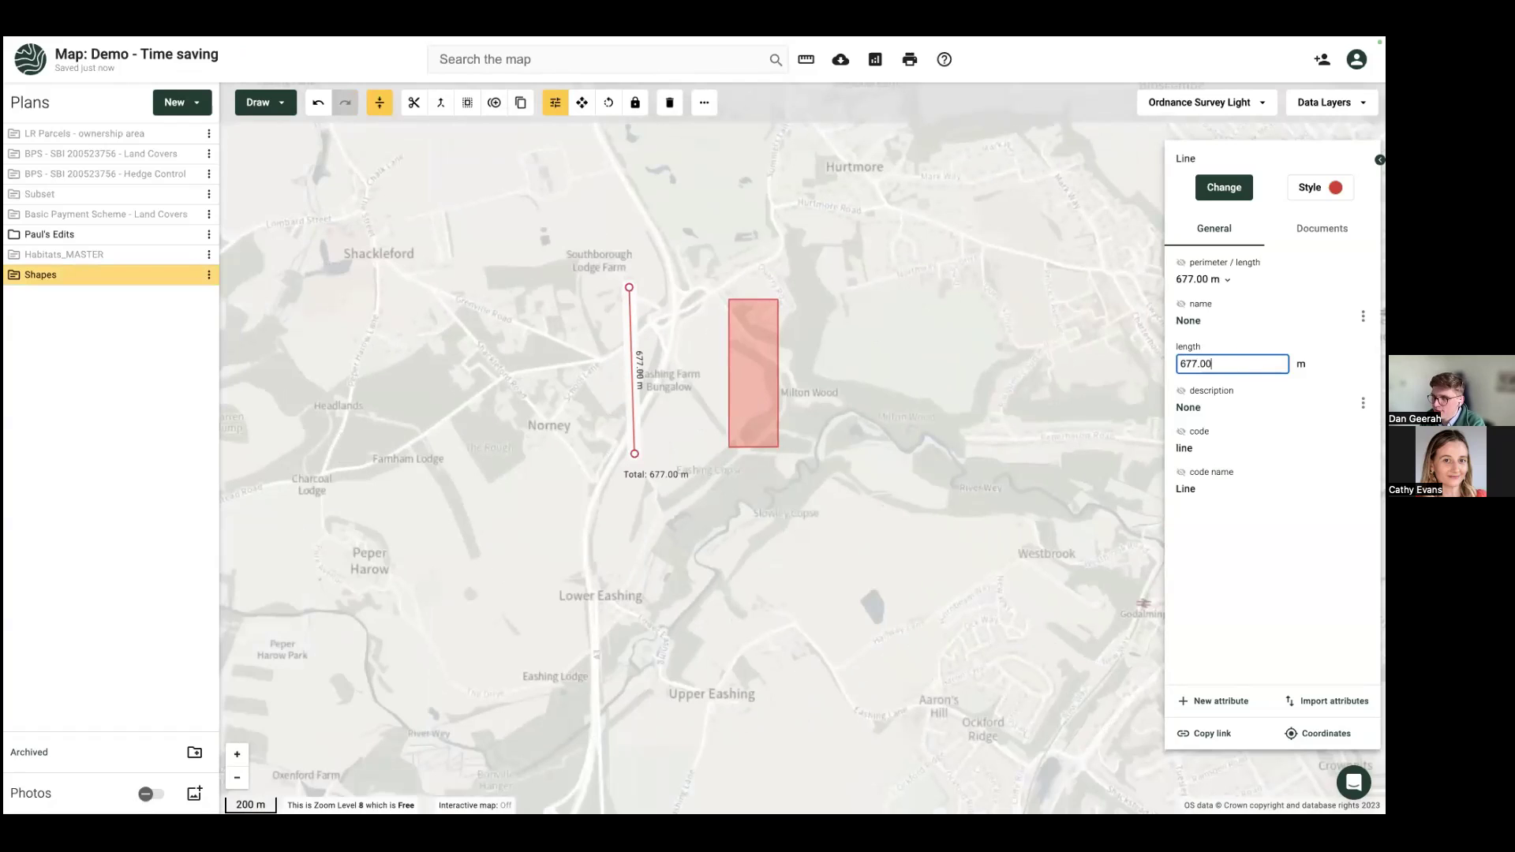
left_click(762, 380)
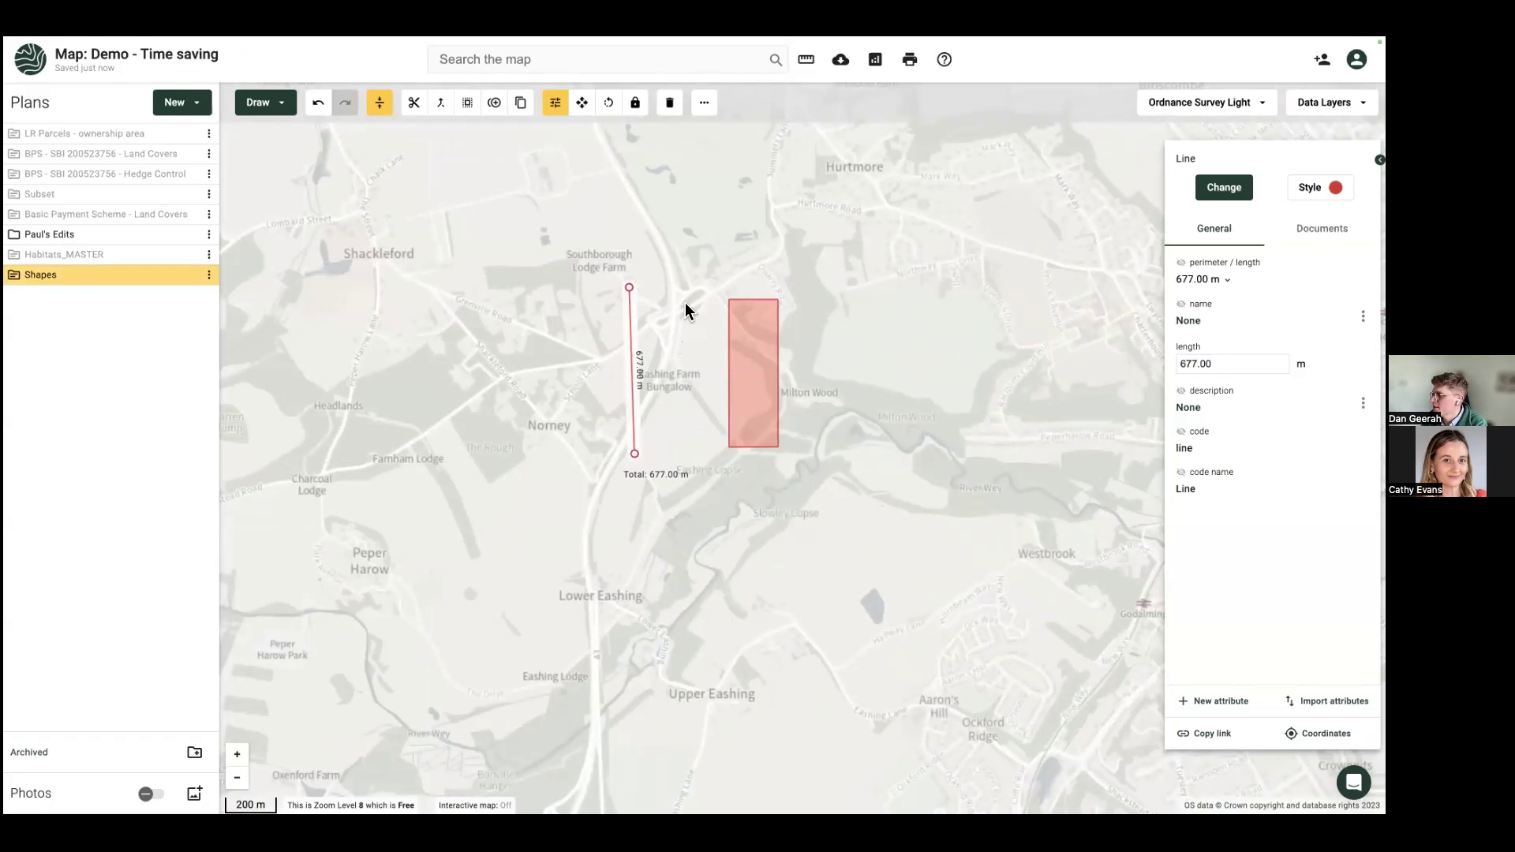
Step: Duplicate the 677 m line twice, placing the copies further west as parallel lines
left_click_drag(743, 369, 733, 347)
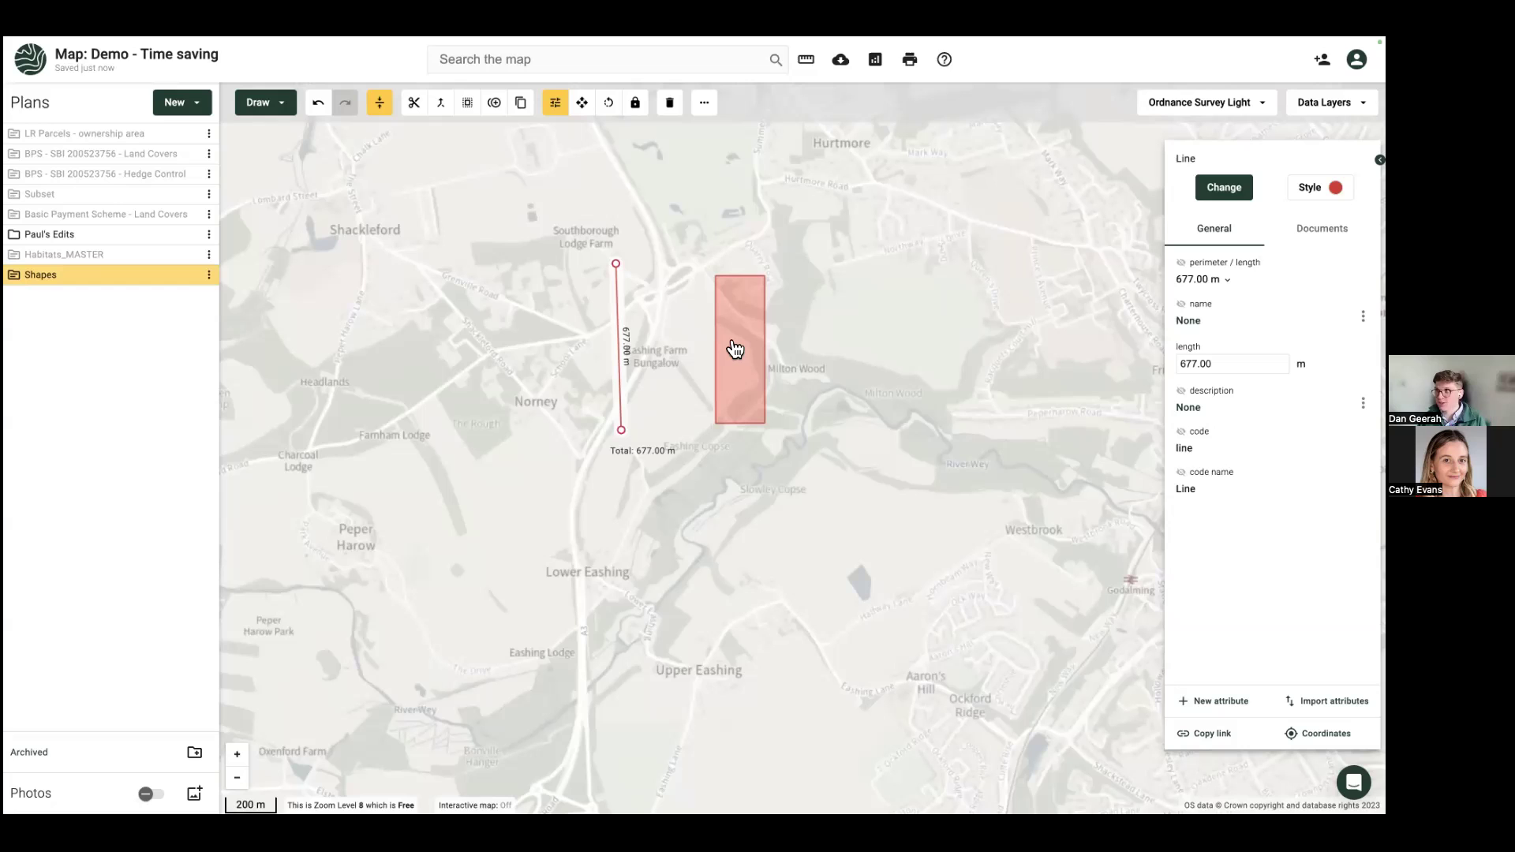
left_click_drag(341, 237, 349, 265)
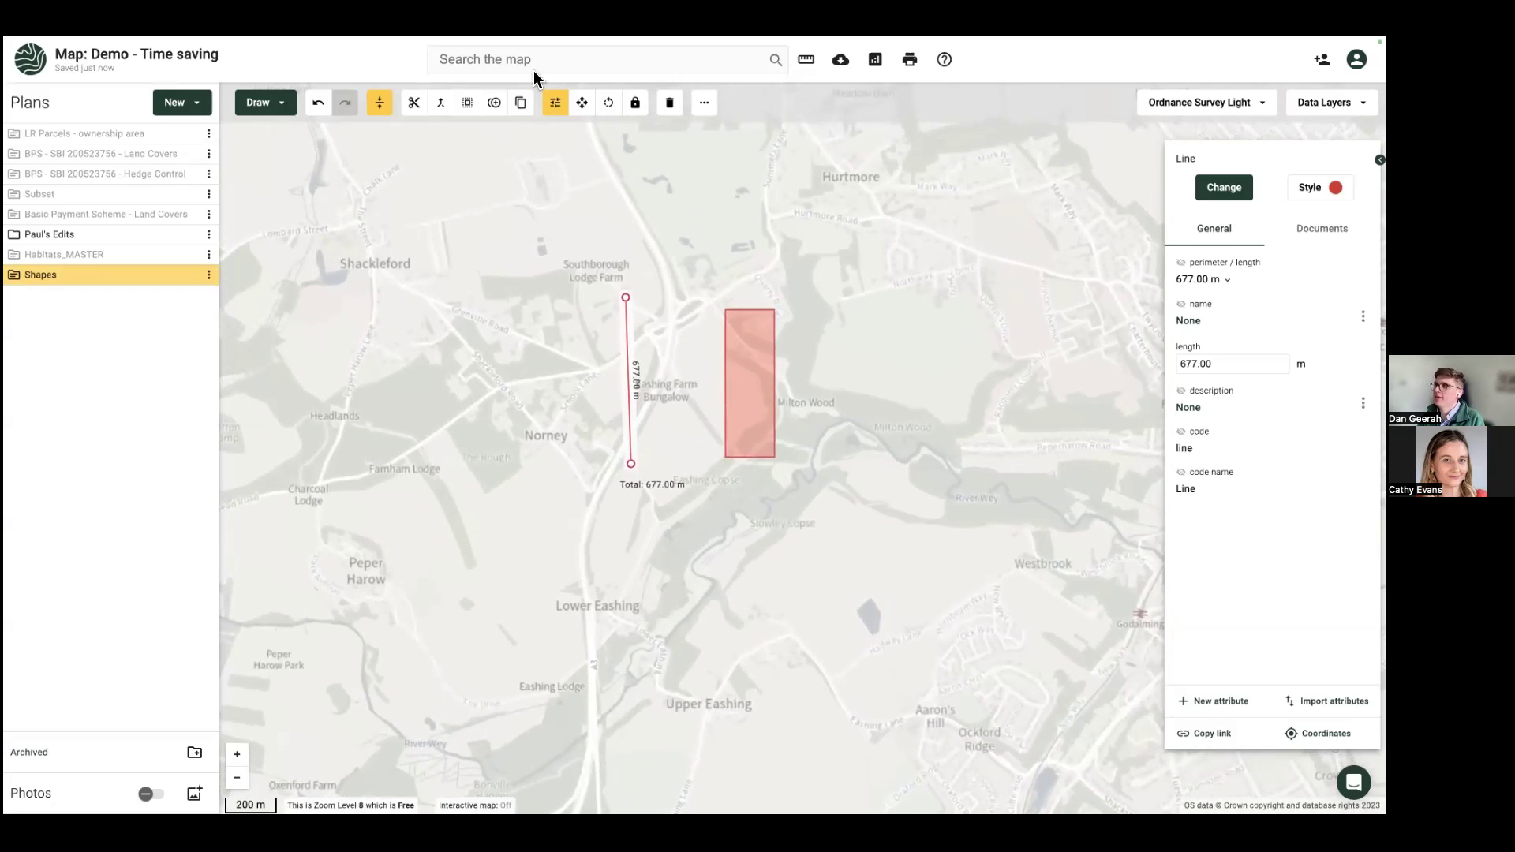
left_click(581, 103)
left_click_drag(628, 371, 518, 352)
left_click(502, 113)
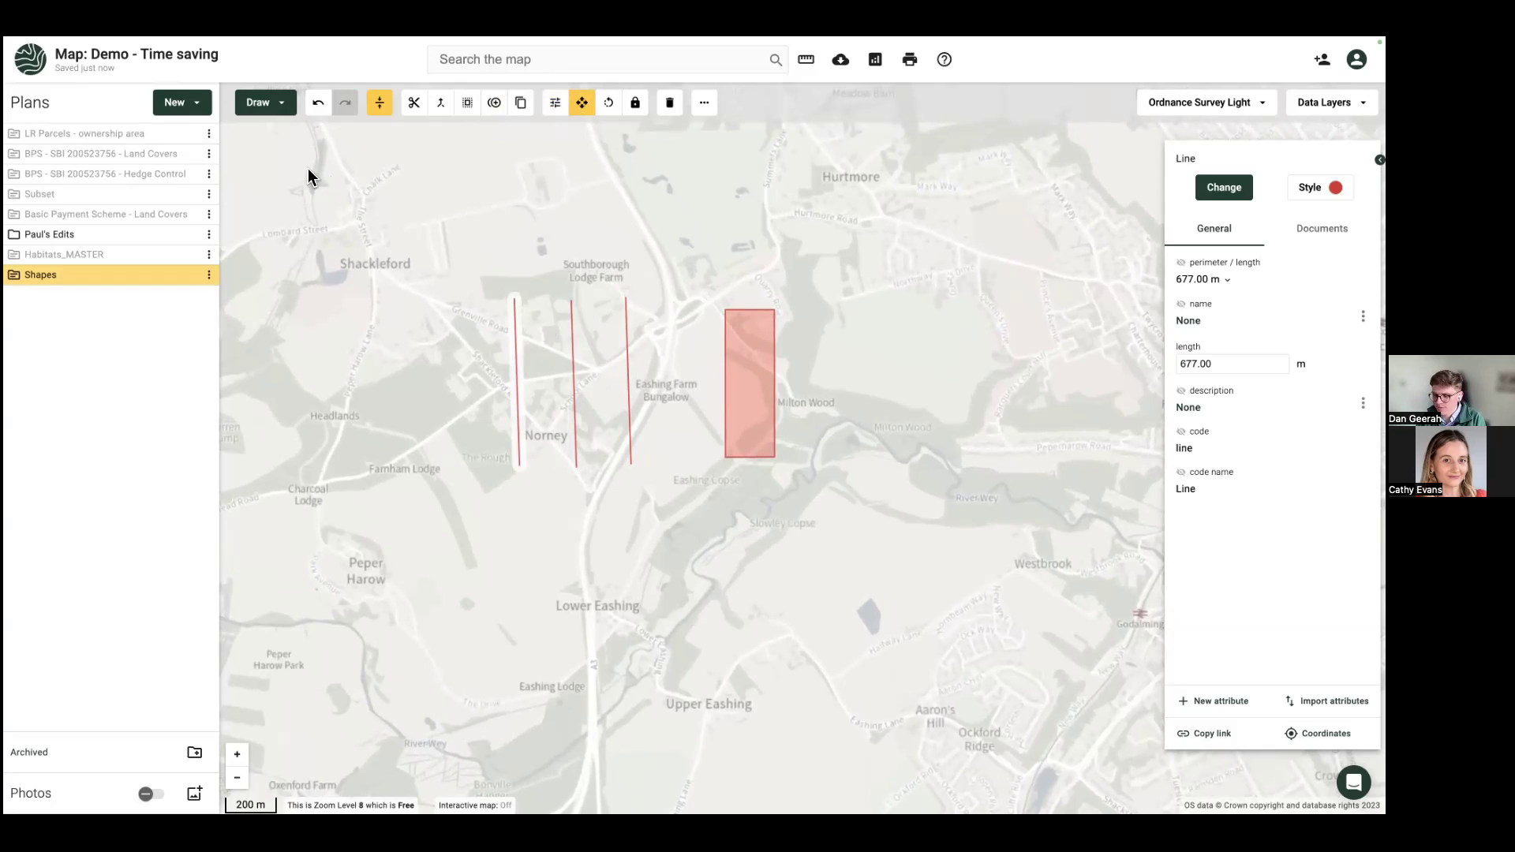
Step: Exit full screen so the browser window and its tabs show
mouse_move(82, 40)
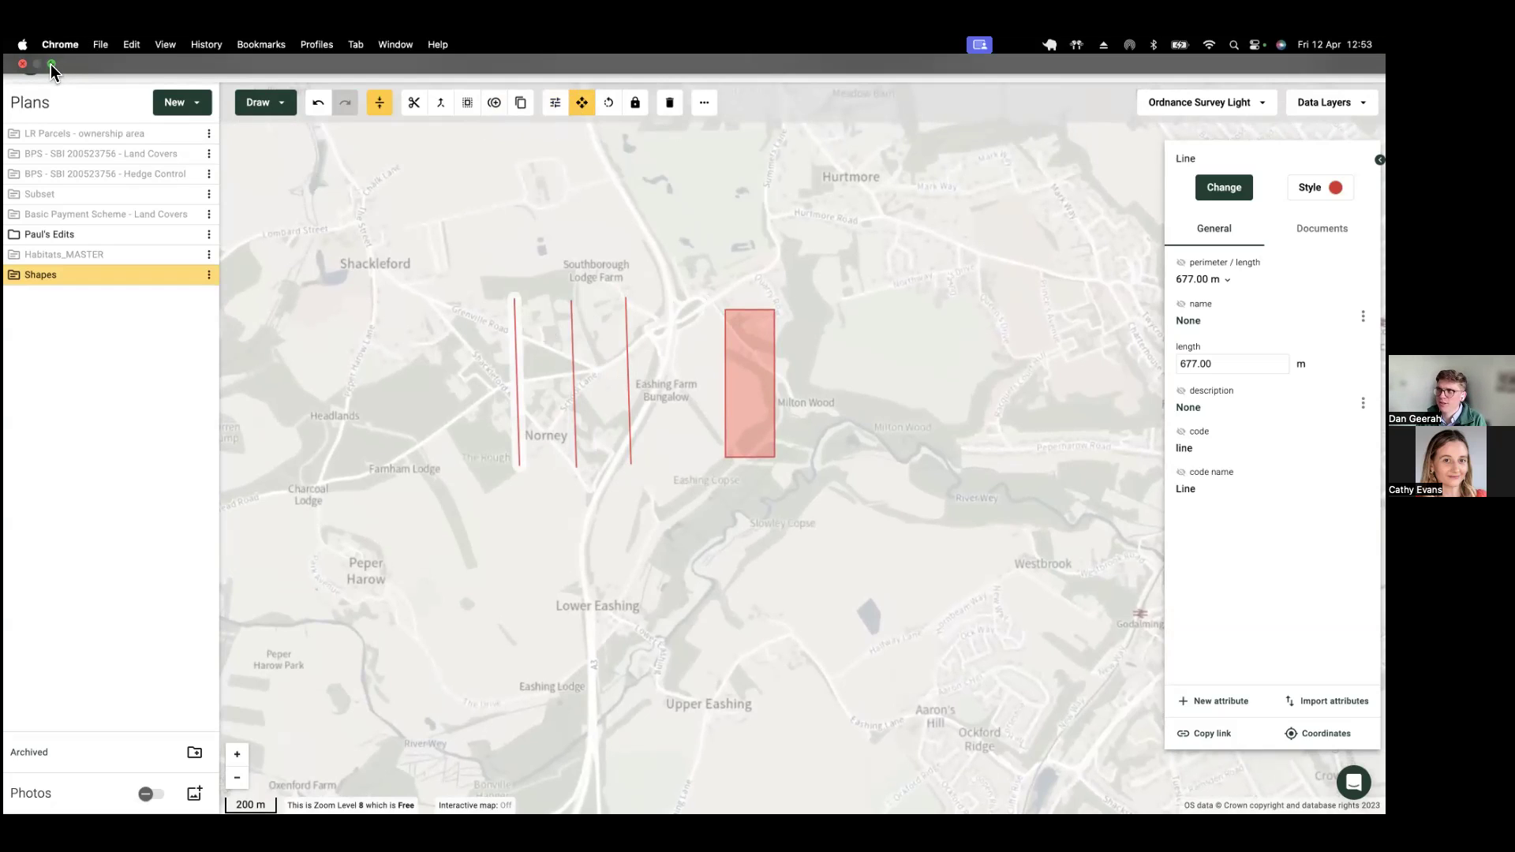
mouse_move(50, 64)
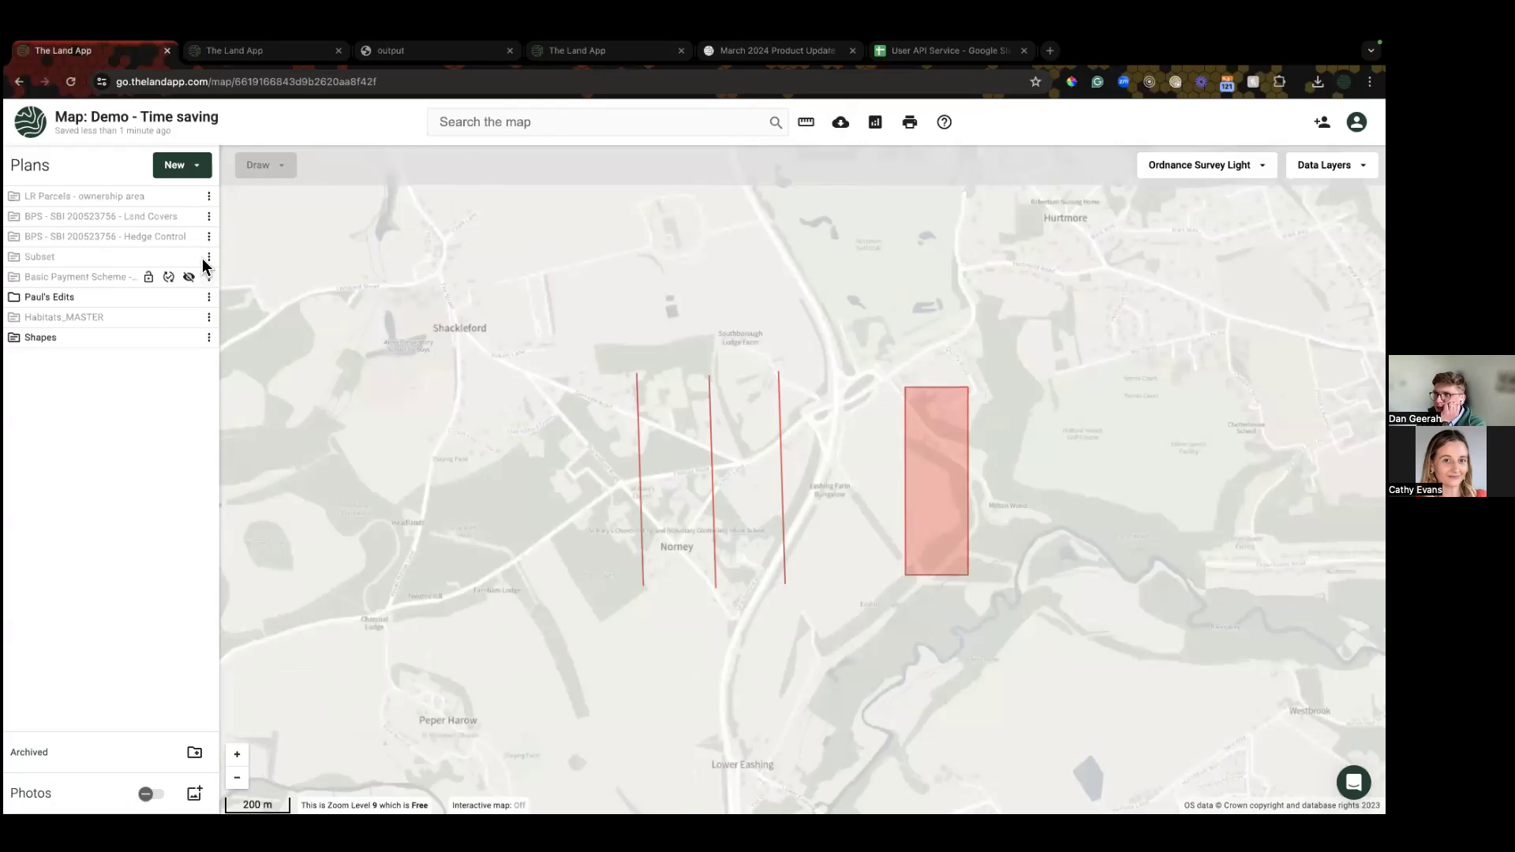
left_click(208, 216)
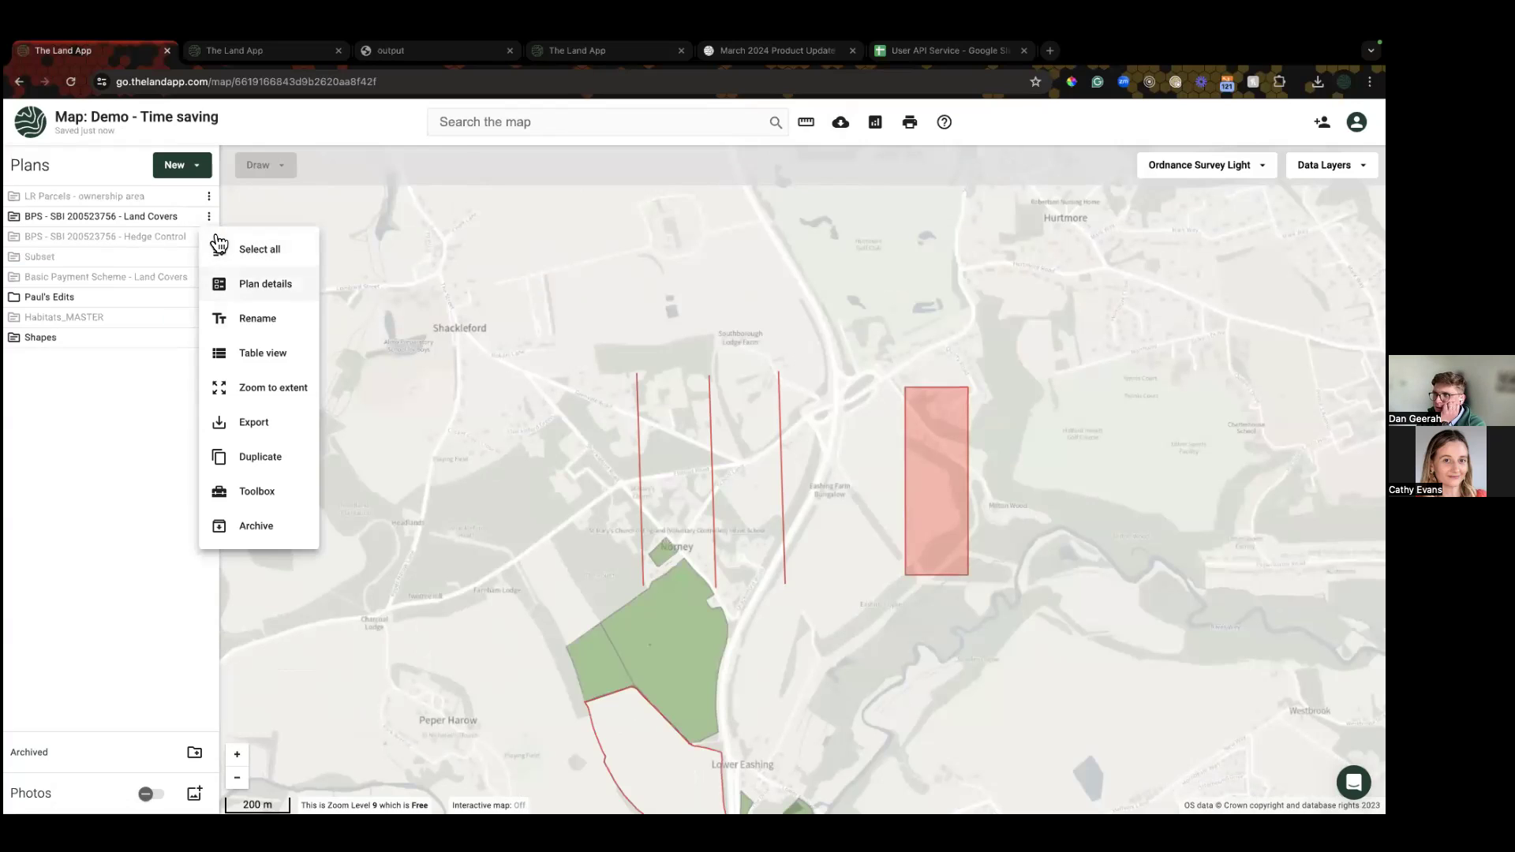
left_click(265, 361)
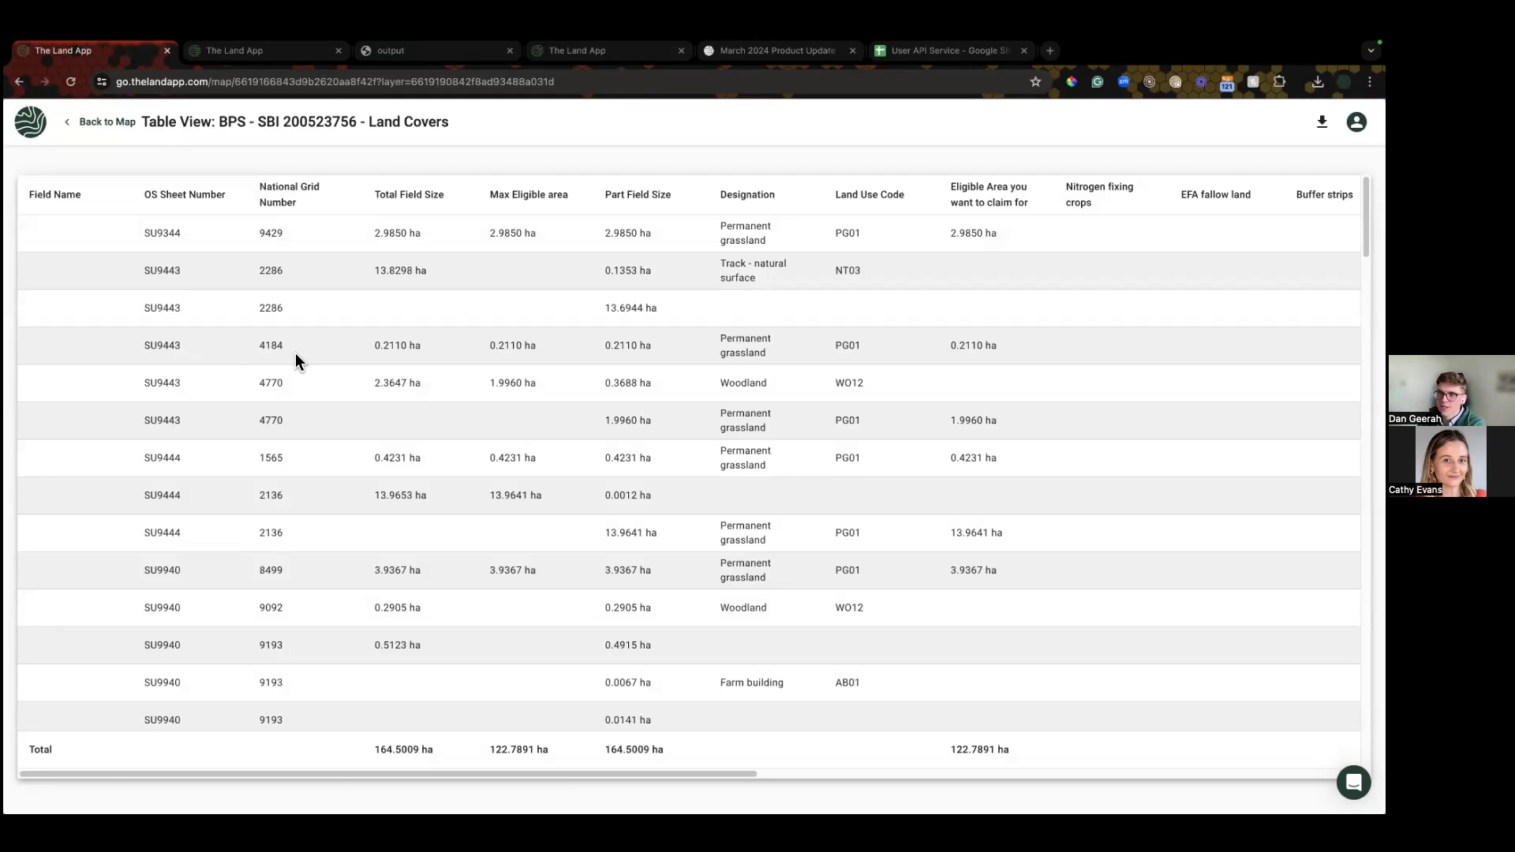
scroll(295, 356, "down", 10)
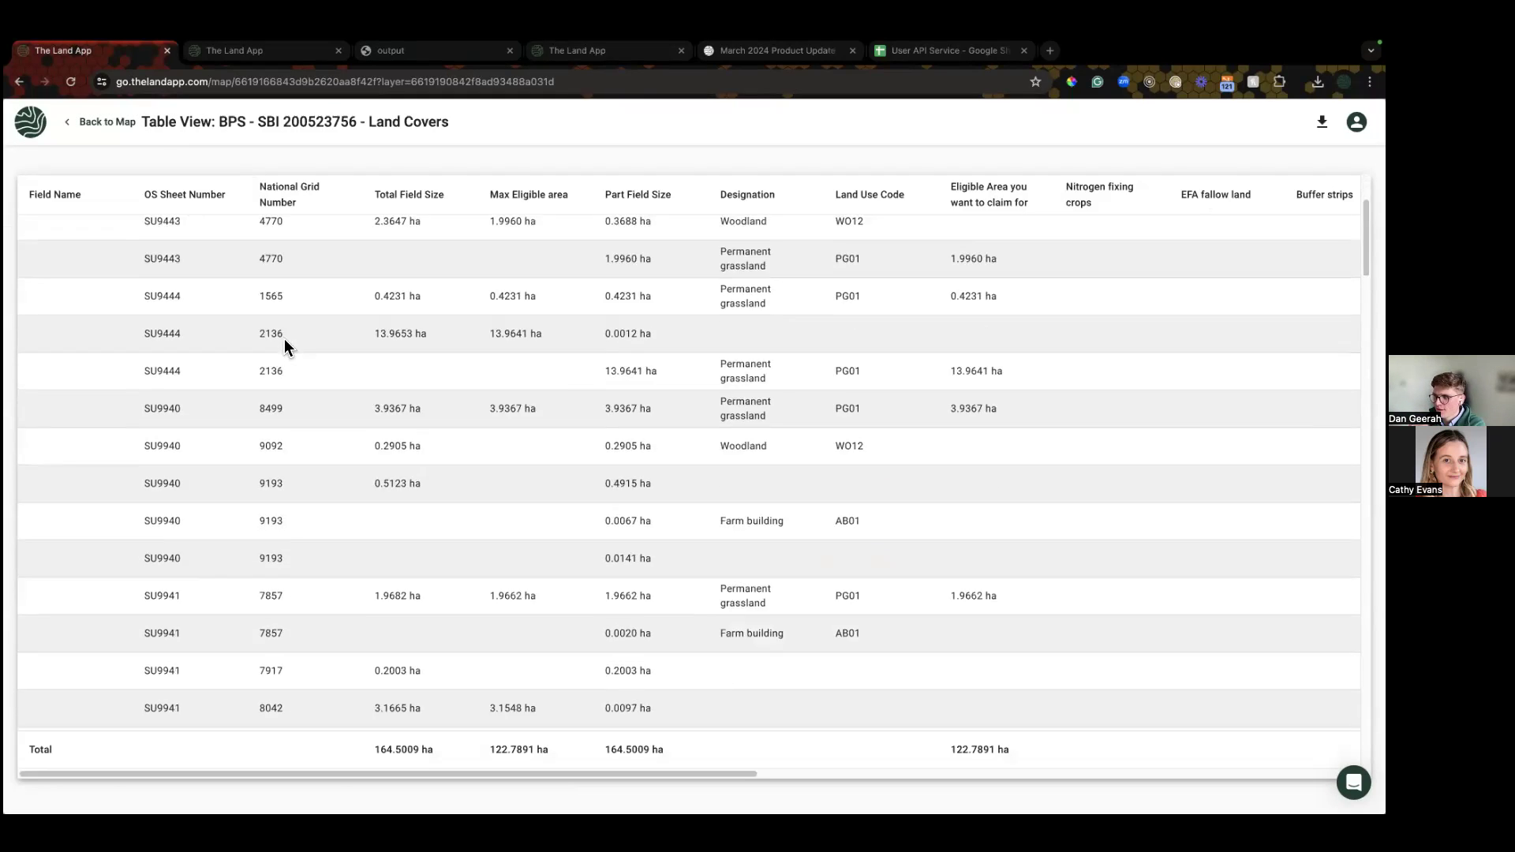
scroll(288, 352, "up", 10)
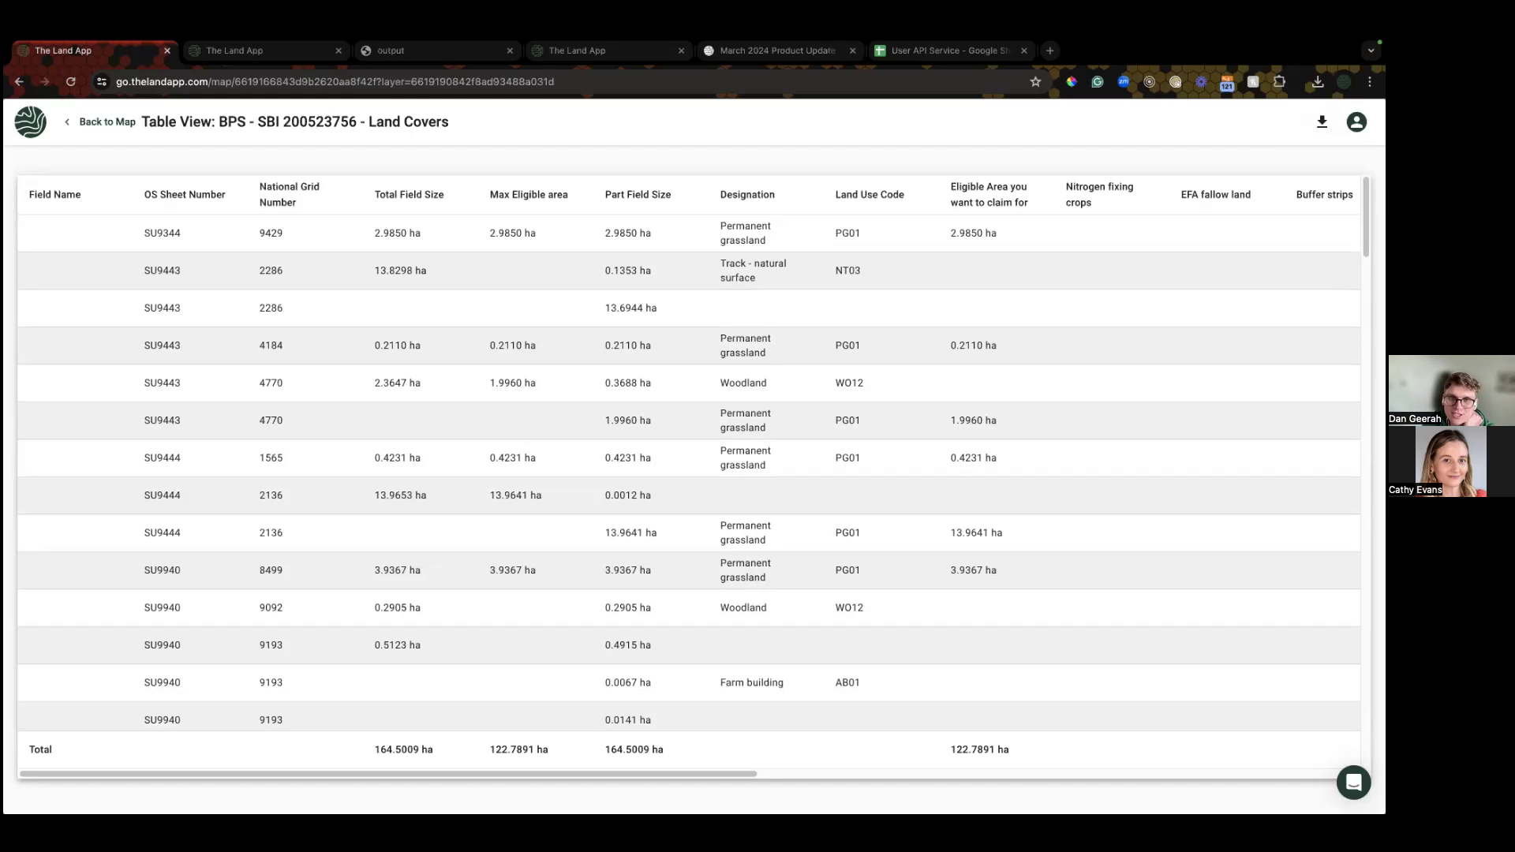
Step: Go back from the land covers table to the Demo - Time saving map
left_click(111, 123)
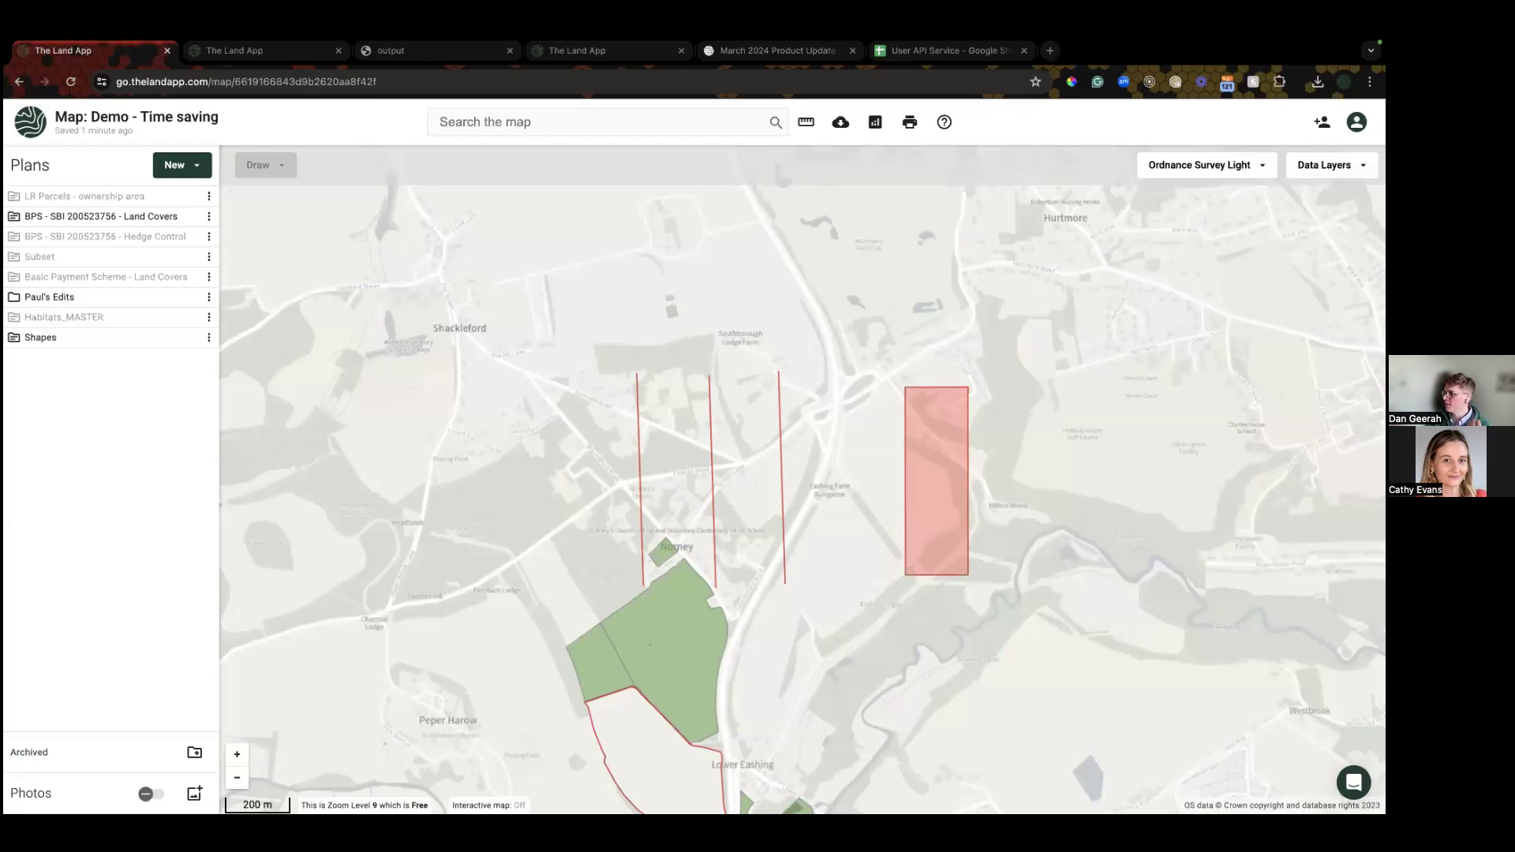
Step: Search the data layers for 'bore' and turn on the Boreholes layer
left_click(1330, 164)
type("bore")
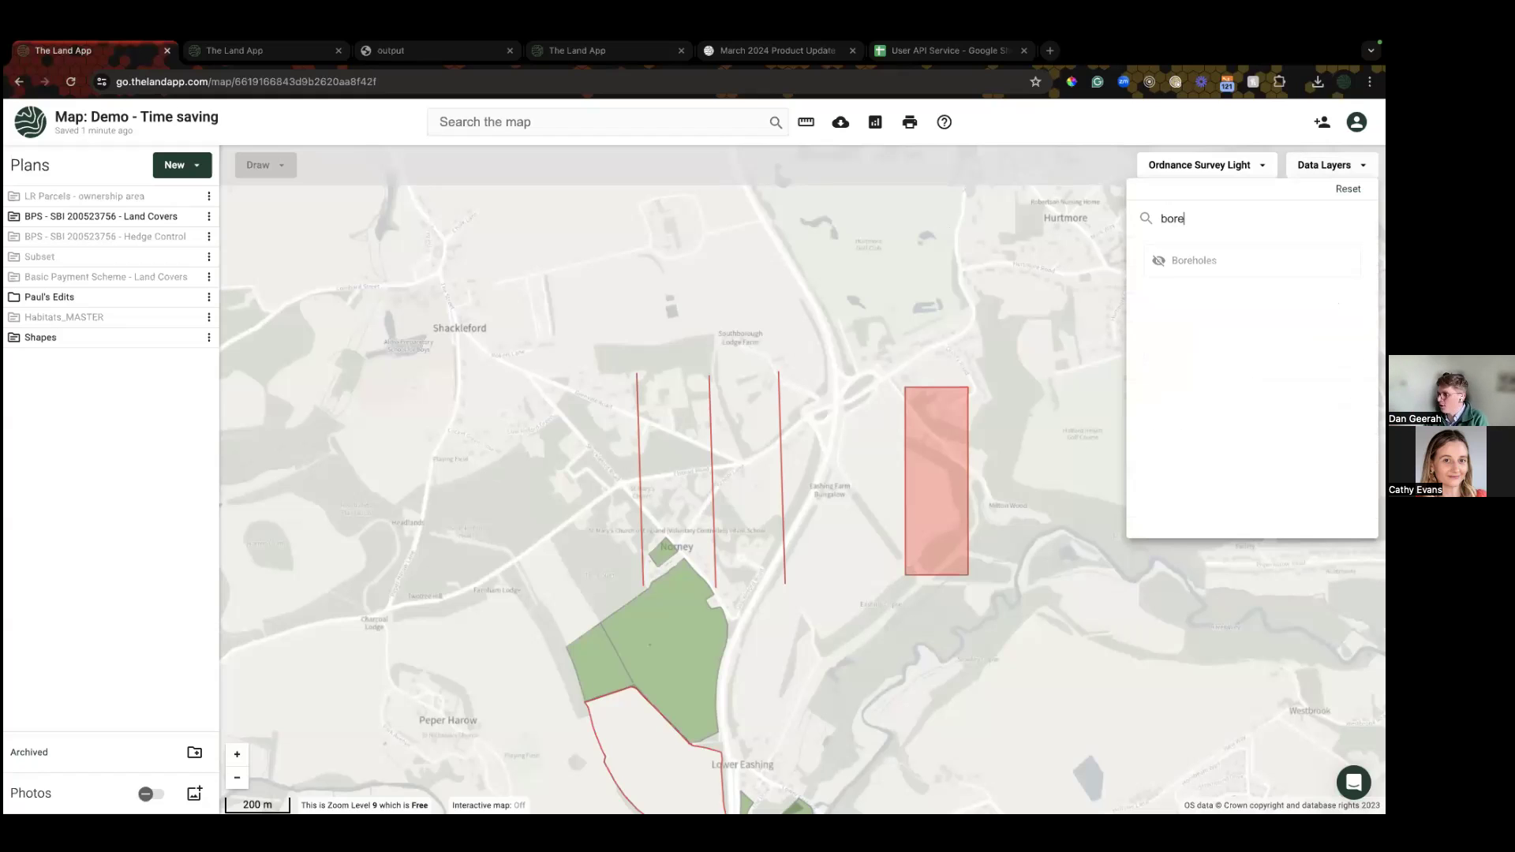
left_click(1213, 260)
left_click(438, 397)
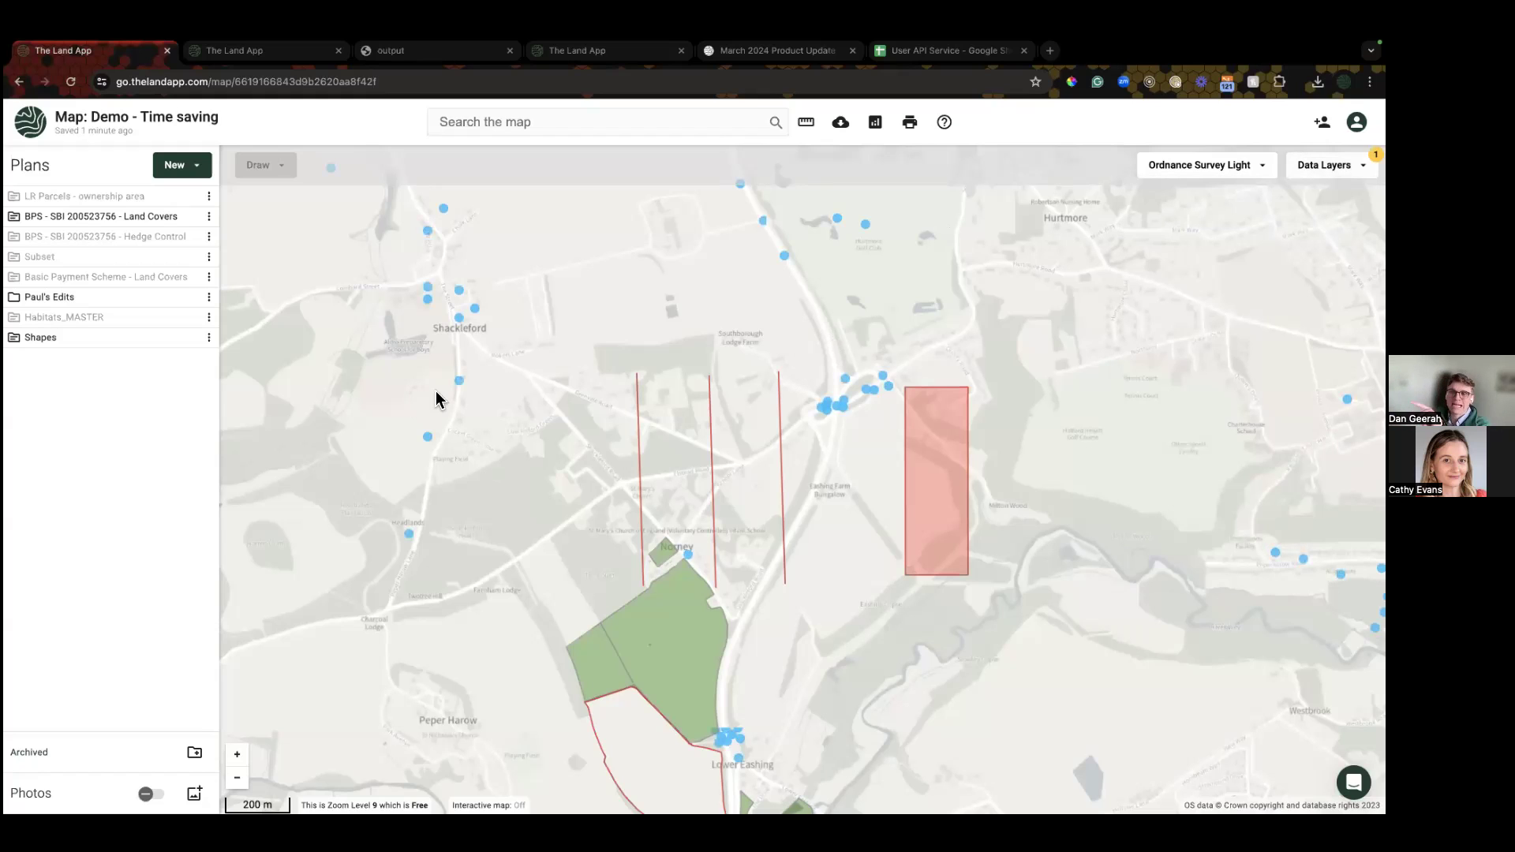
Step: View the details of the Shackleford Heath borehole, SU94NW69
left_click(459, 382)
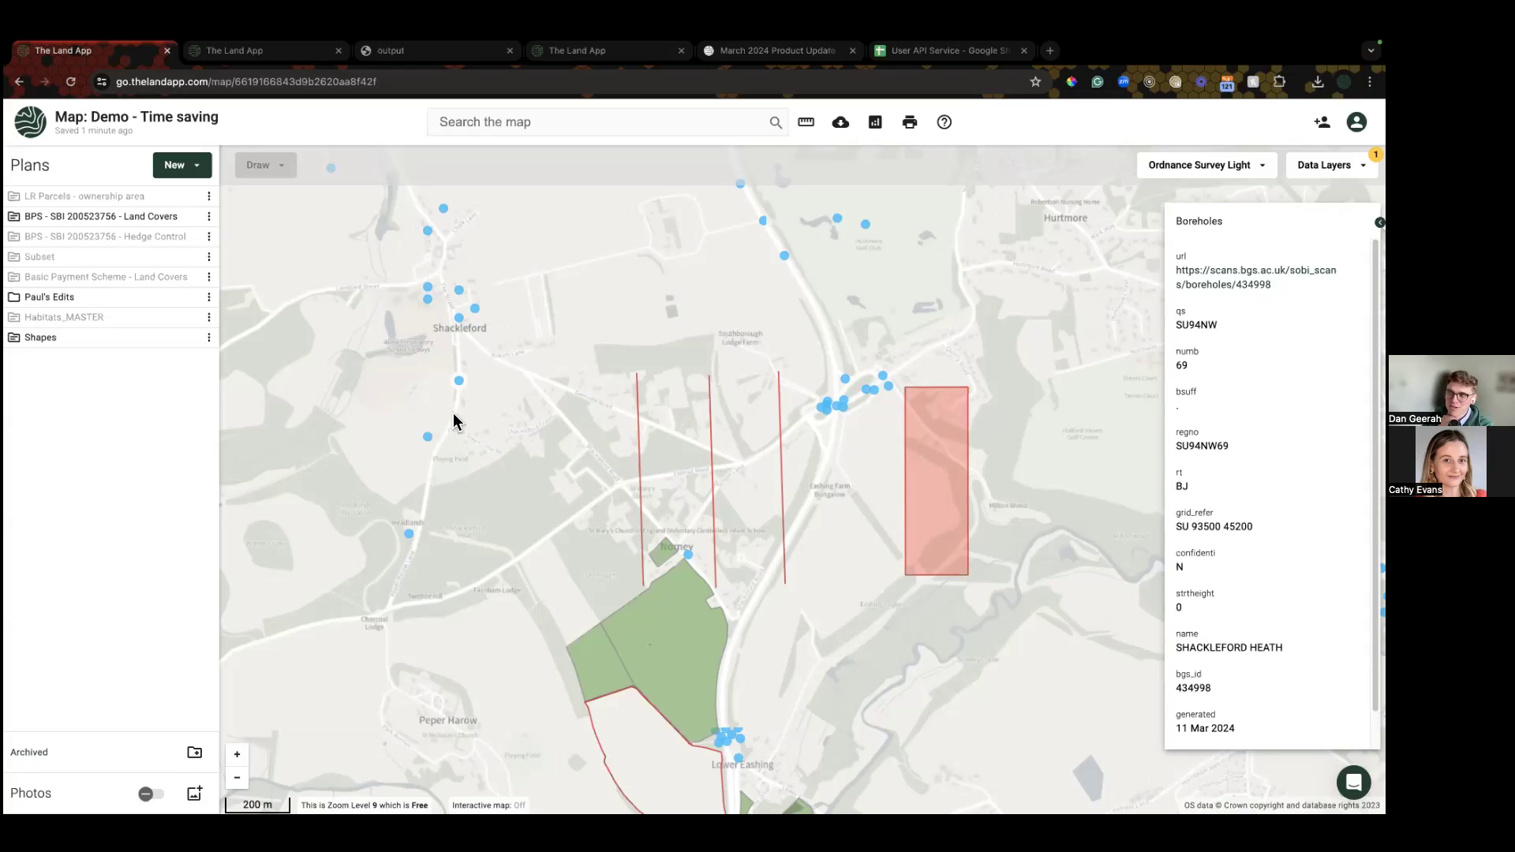
left_click_drag(453, 419, 470, 433)
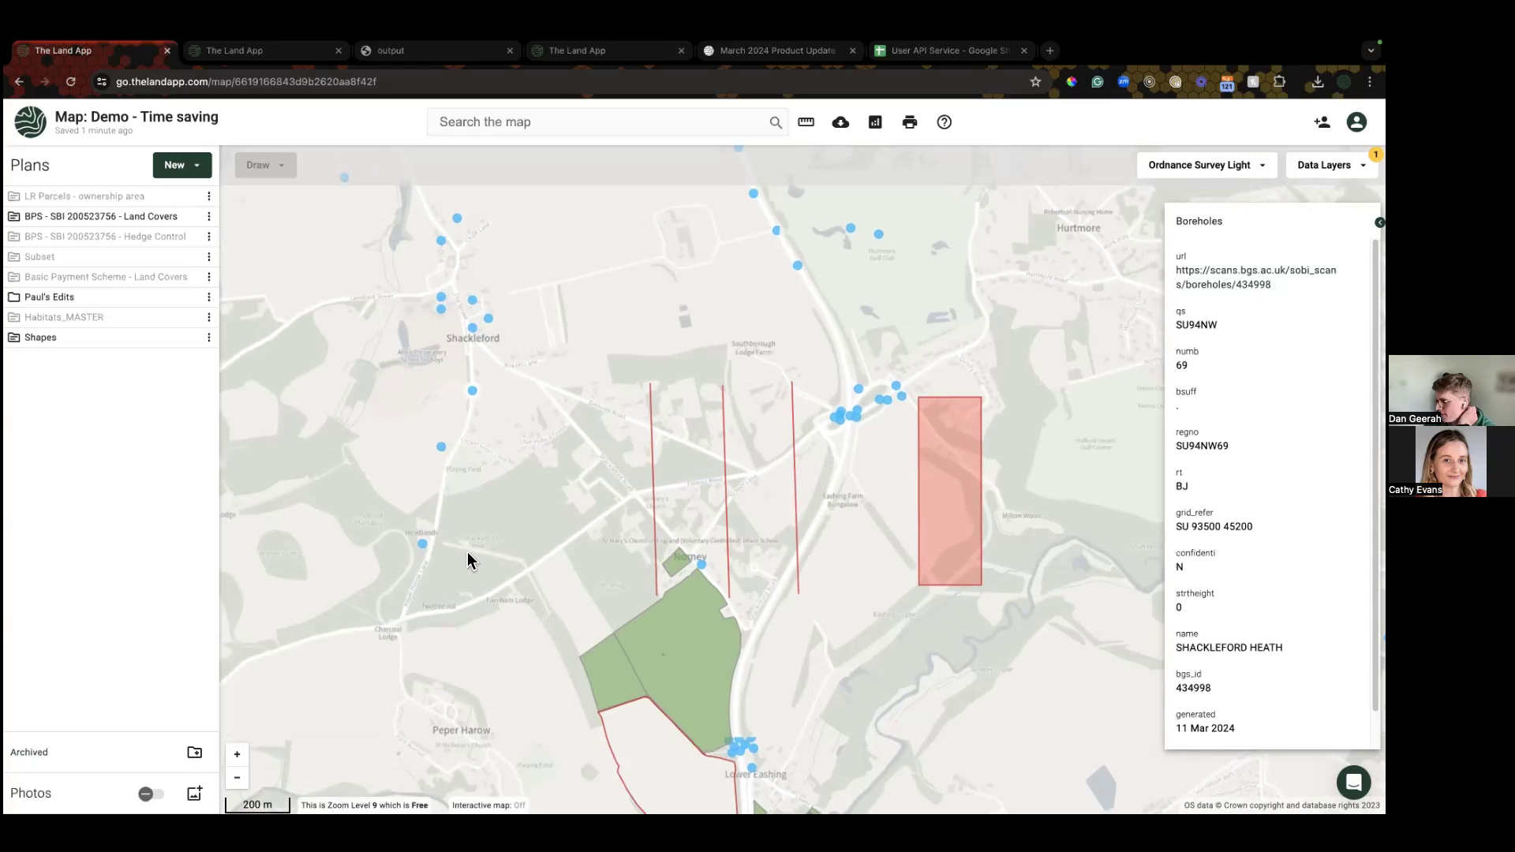
left_click_drag(600, 567, 584, 522)
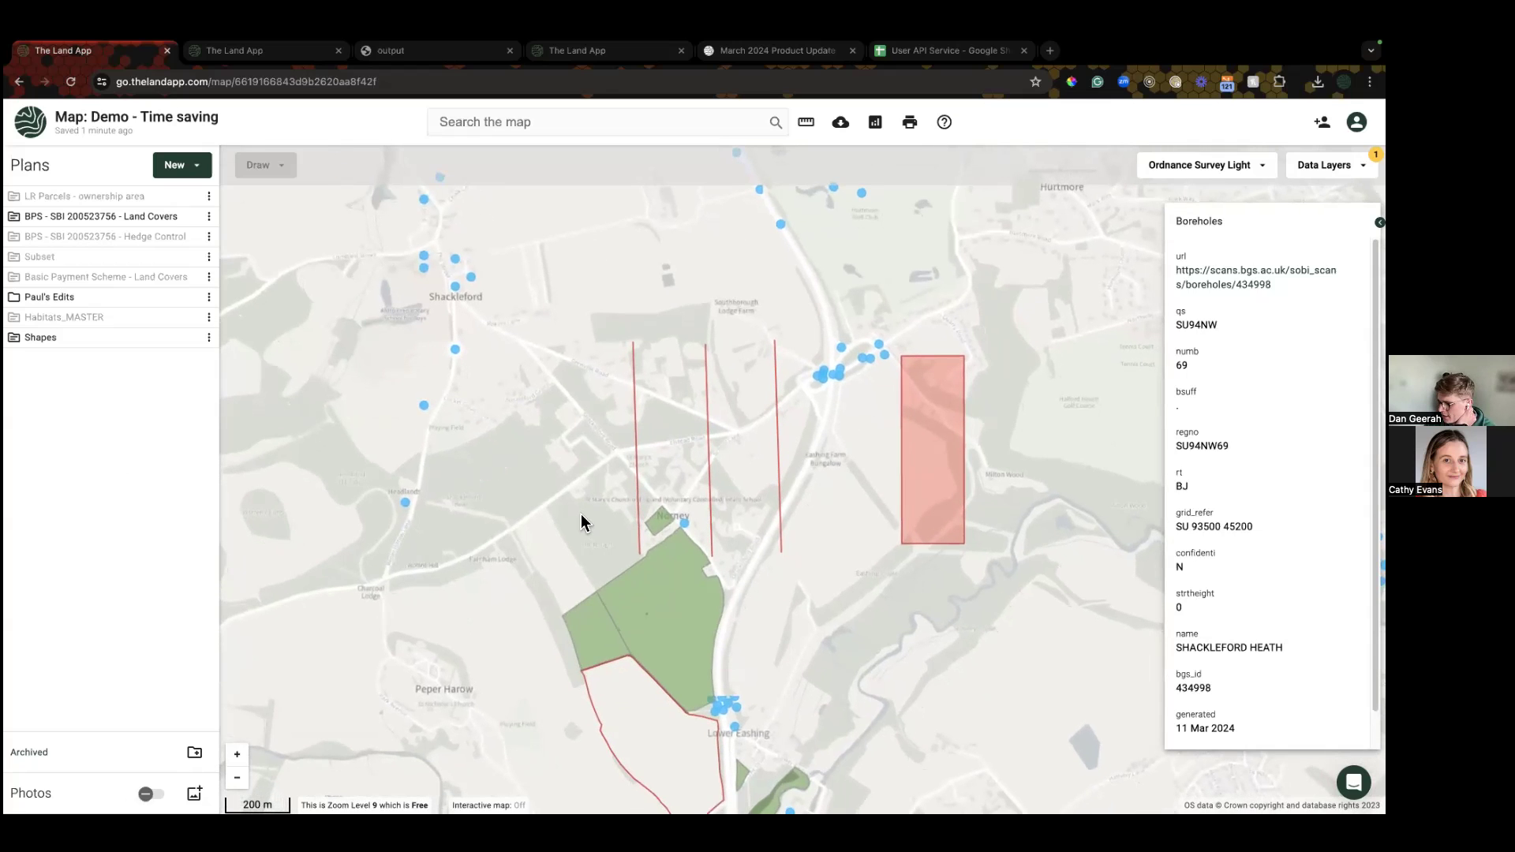
Step: Select the 13.96 ha Permanent grassland field and zoom in on it
left_click(666, 629)
left_click_drag(467, 545, 444, 482)
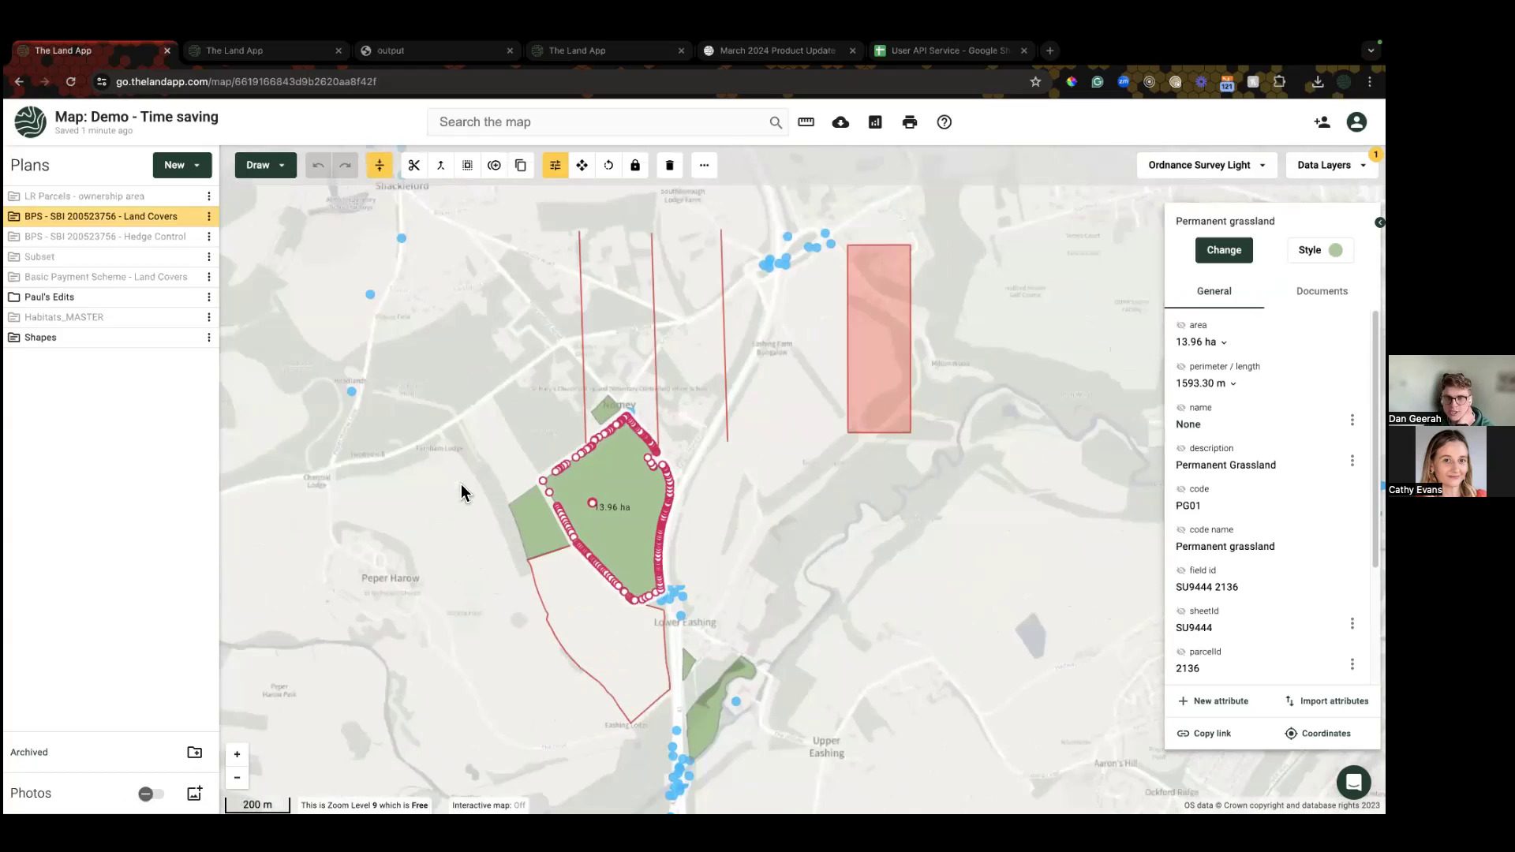
scroll(1136, 539, "up", 2)
left_click_drag(577, 616, 707, 575)
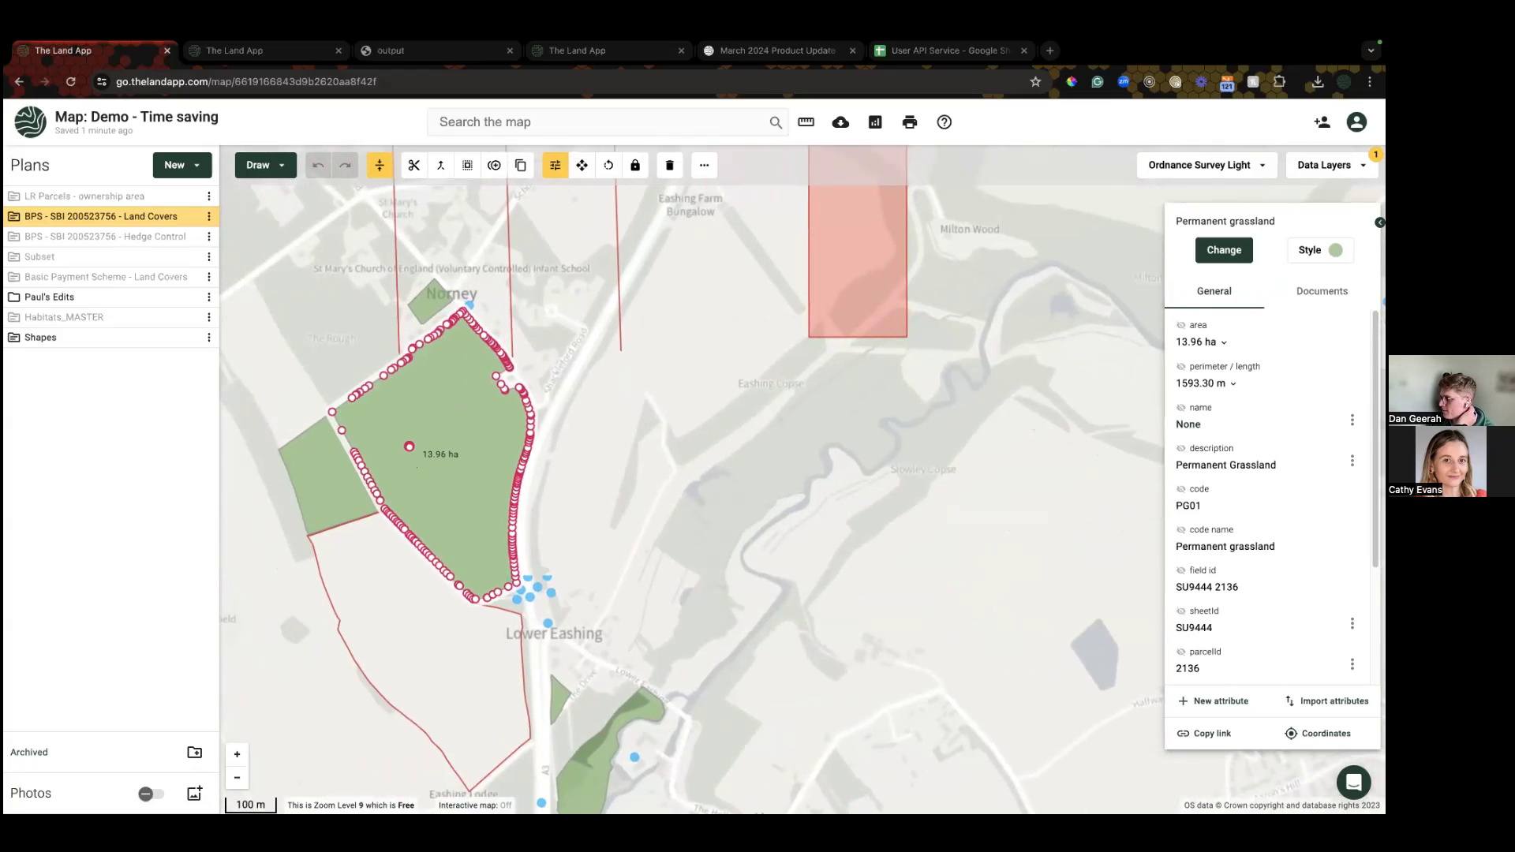
scroll(1239, 545, "down", 3)
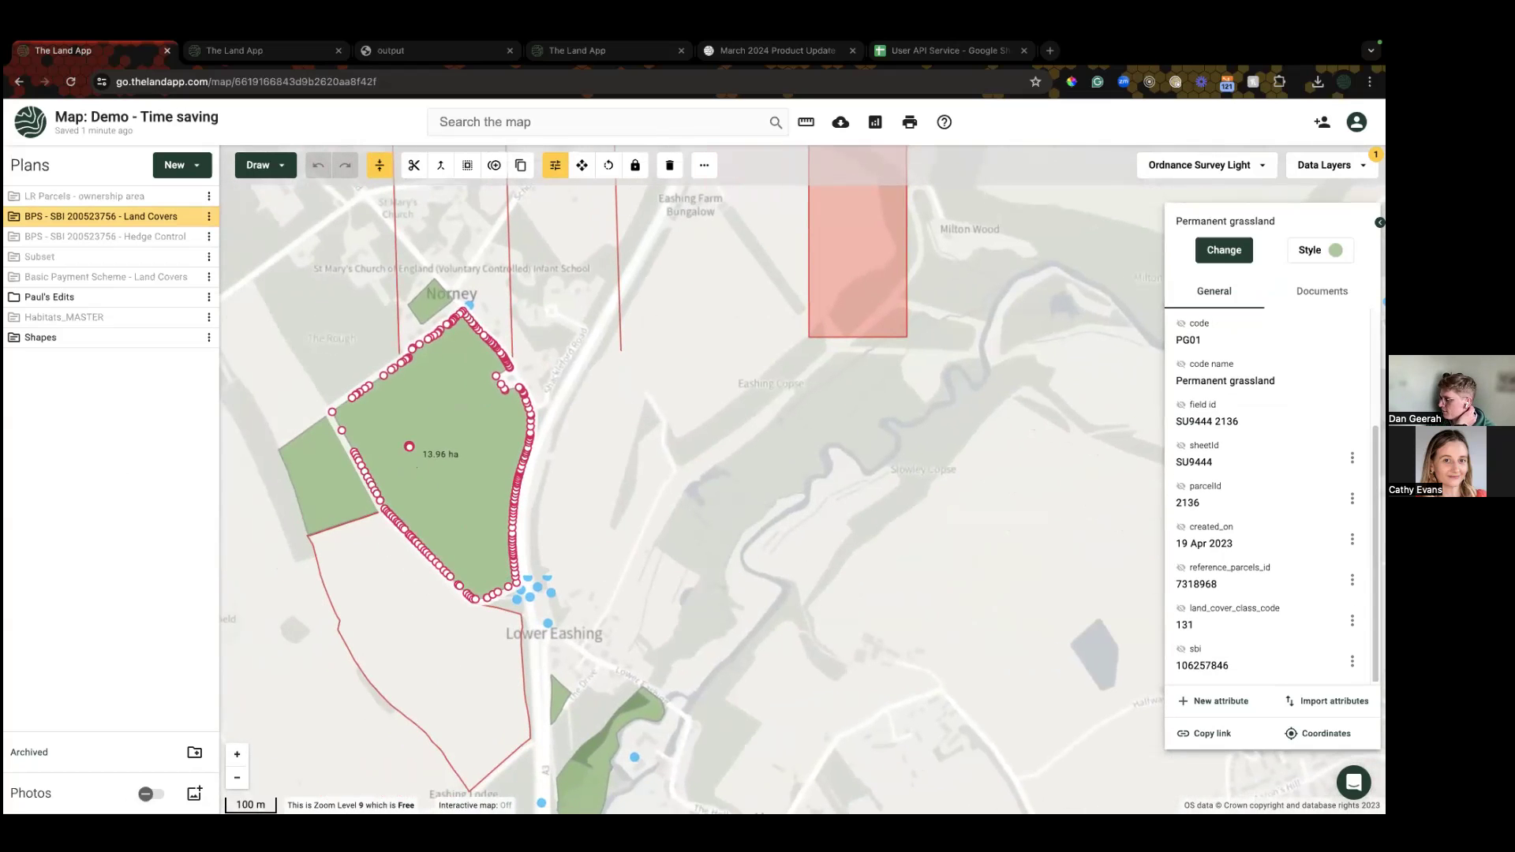
Step: Add a new Text attribute named 'Soil carbon' to the field and save it
left_click(1227, 705)
left_click(1236, 289)
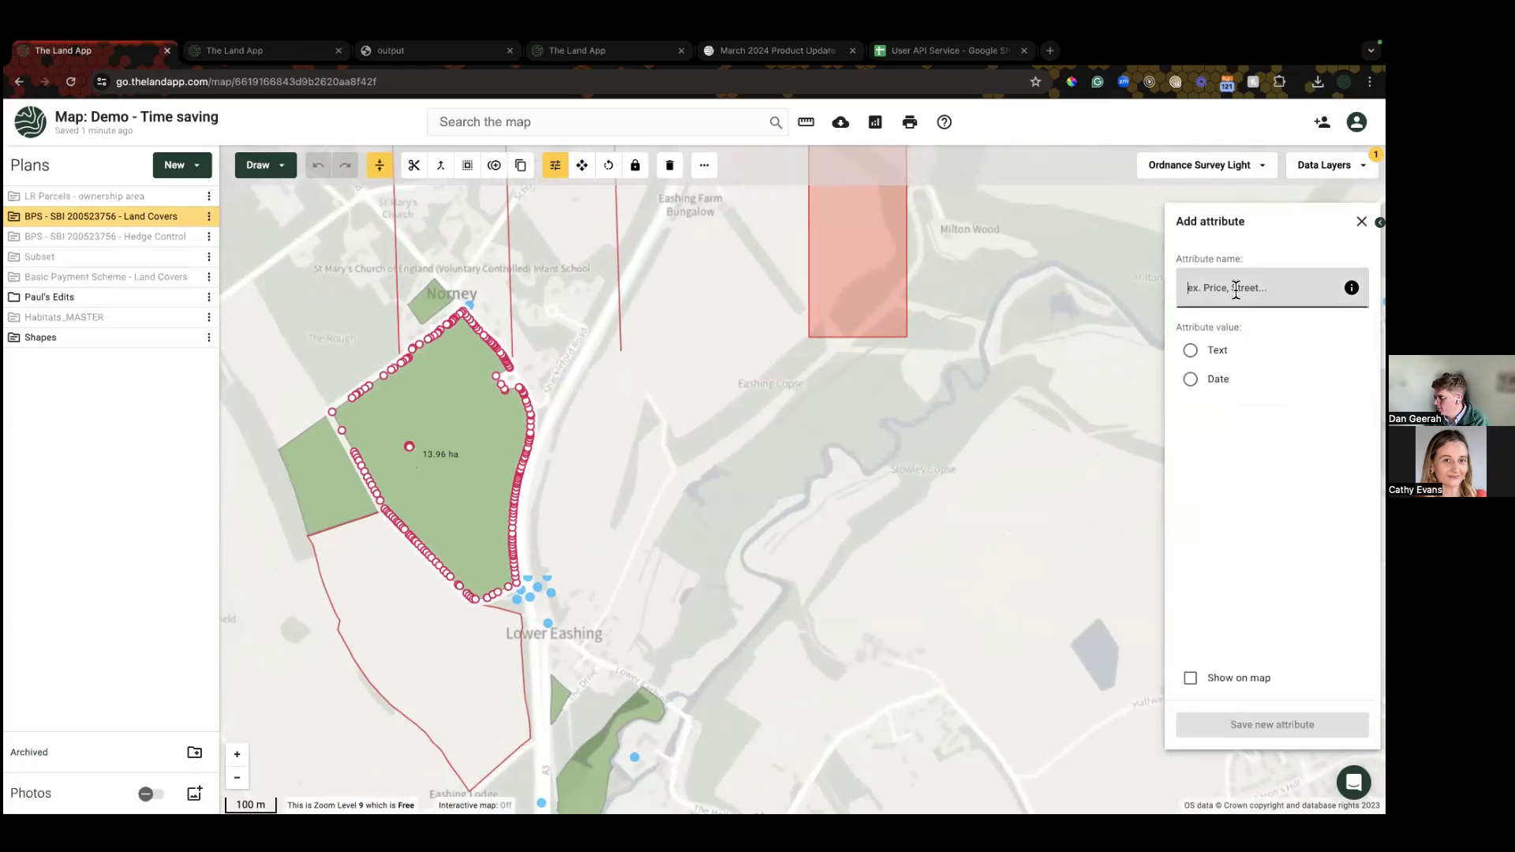
type("Soil carbon")
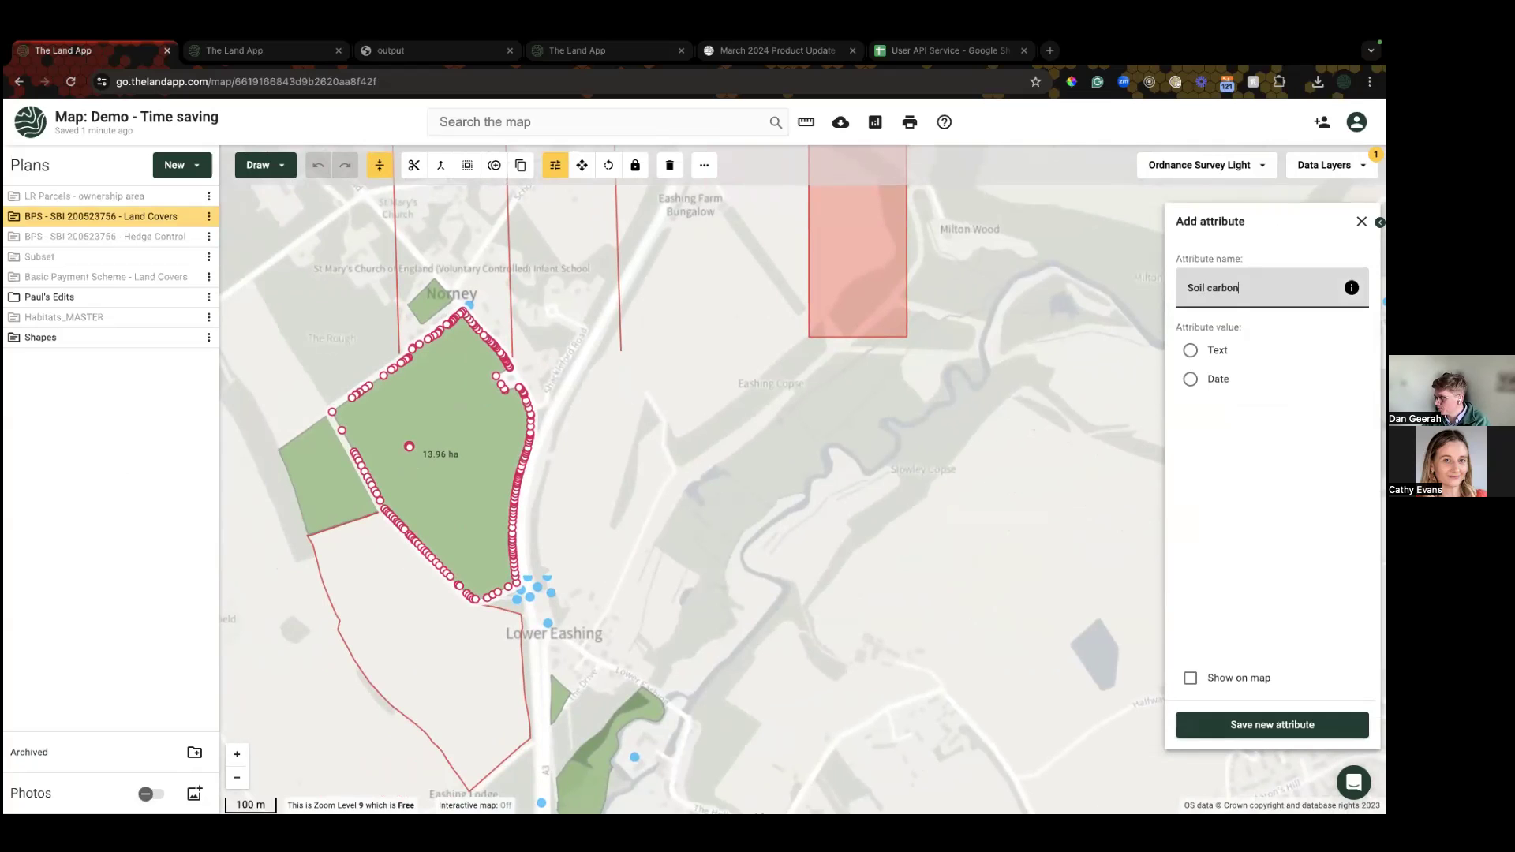
left_click(1190, 350)
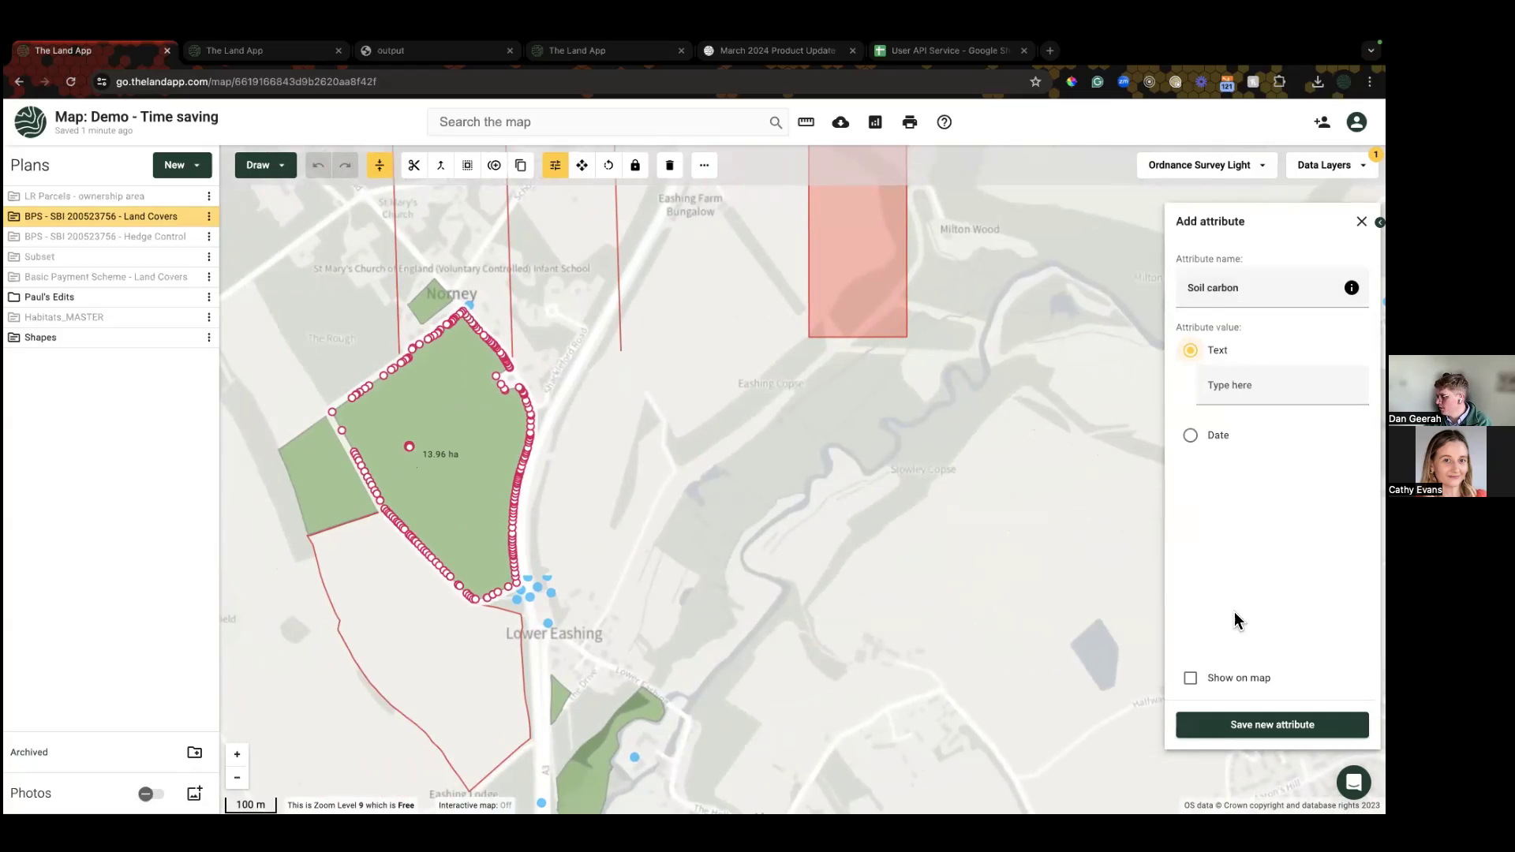
left_click(1272, 724)
scroll(1226, 663, "down", 3)
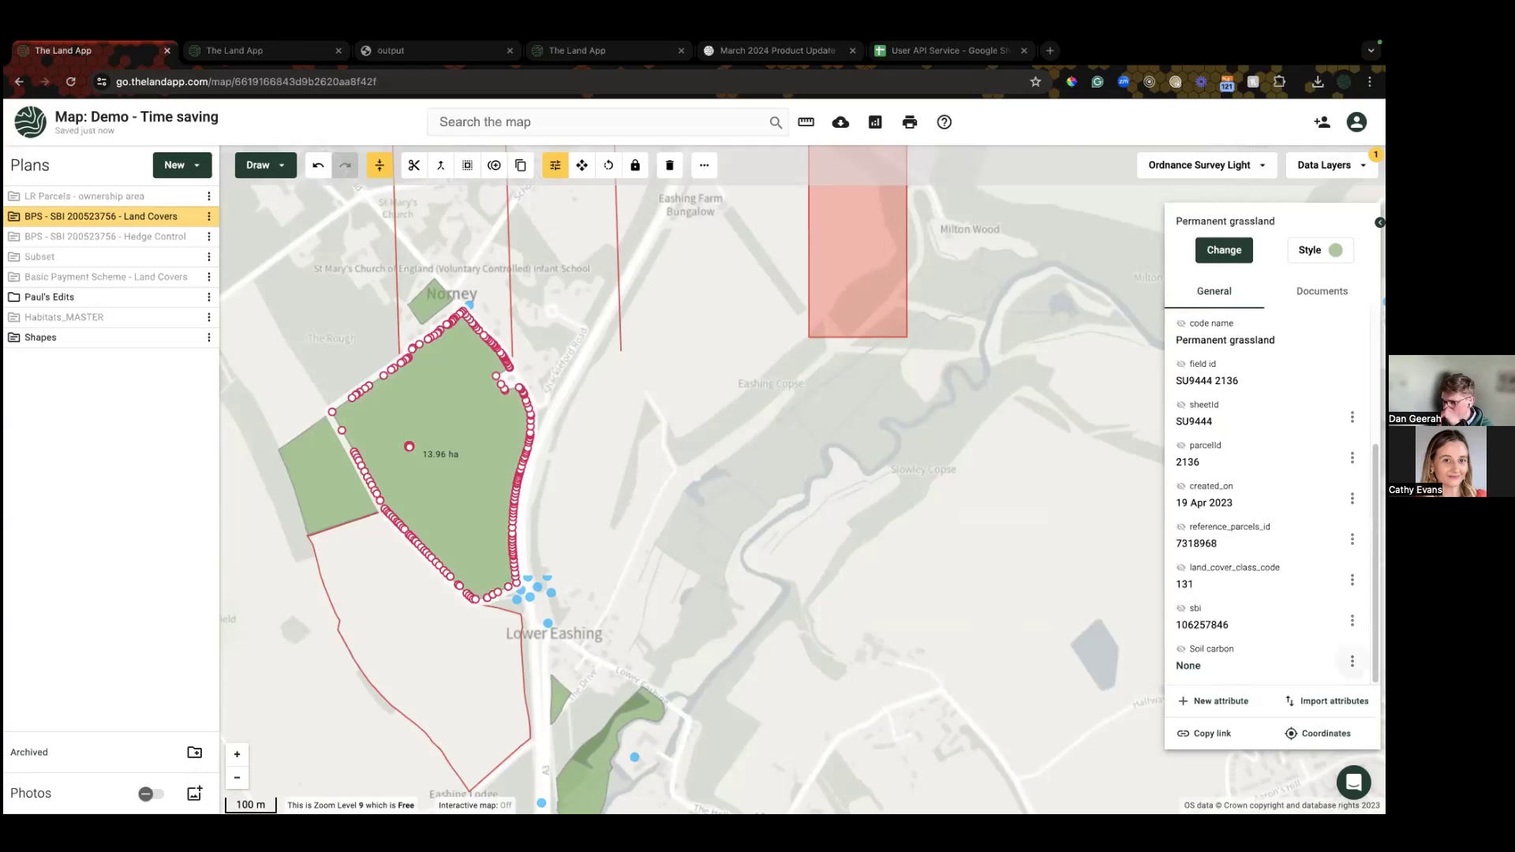
left_click(208, 217)
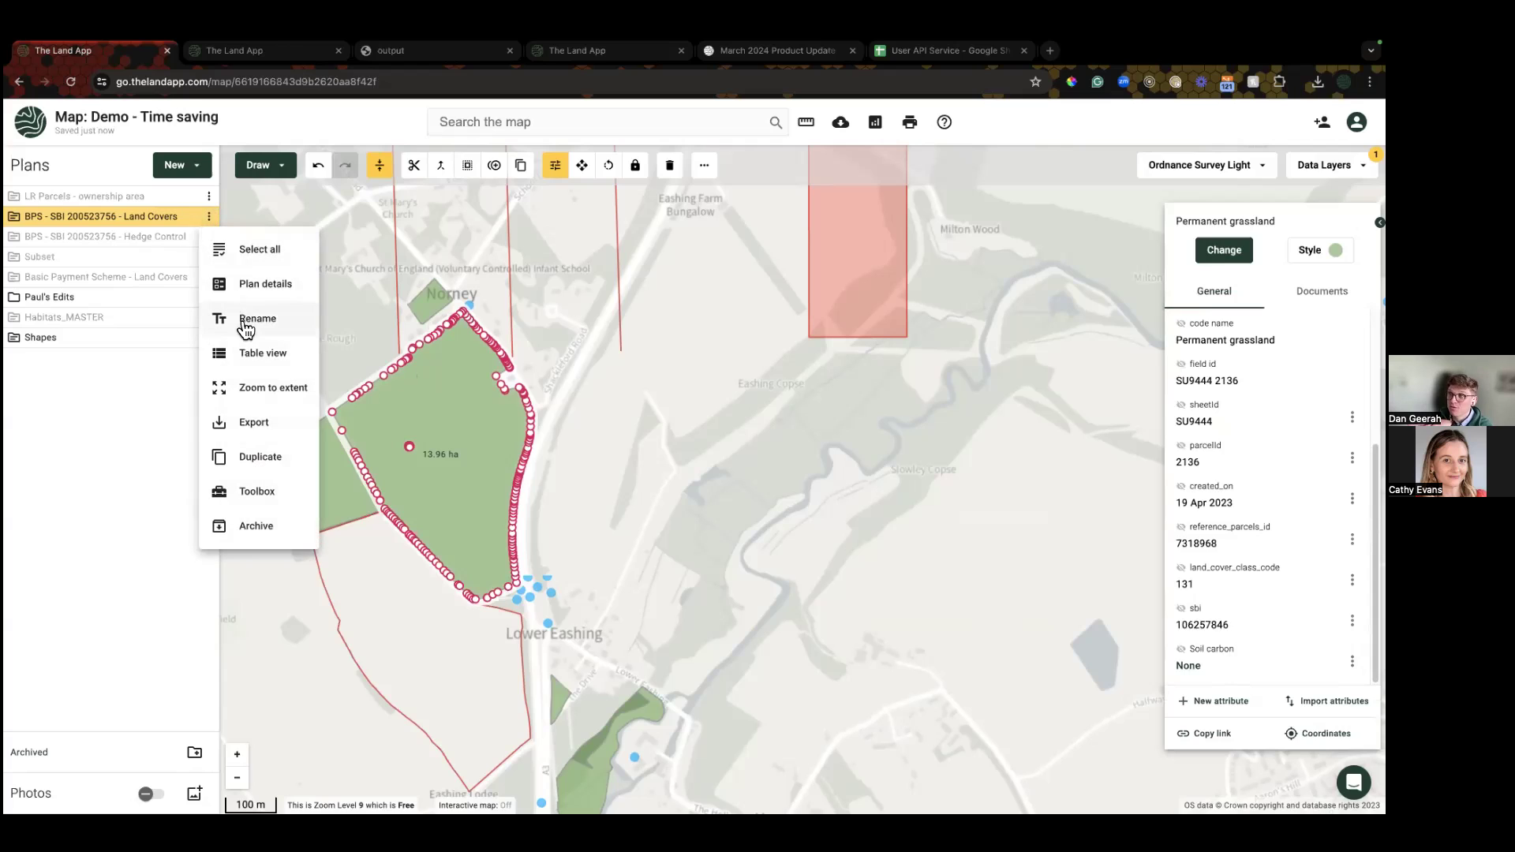
left_click(284, 250)
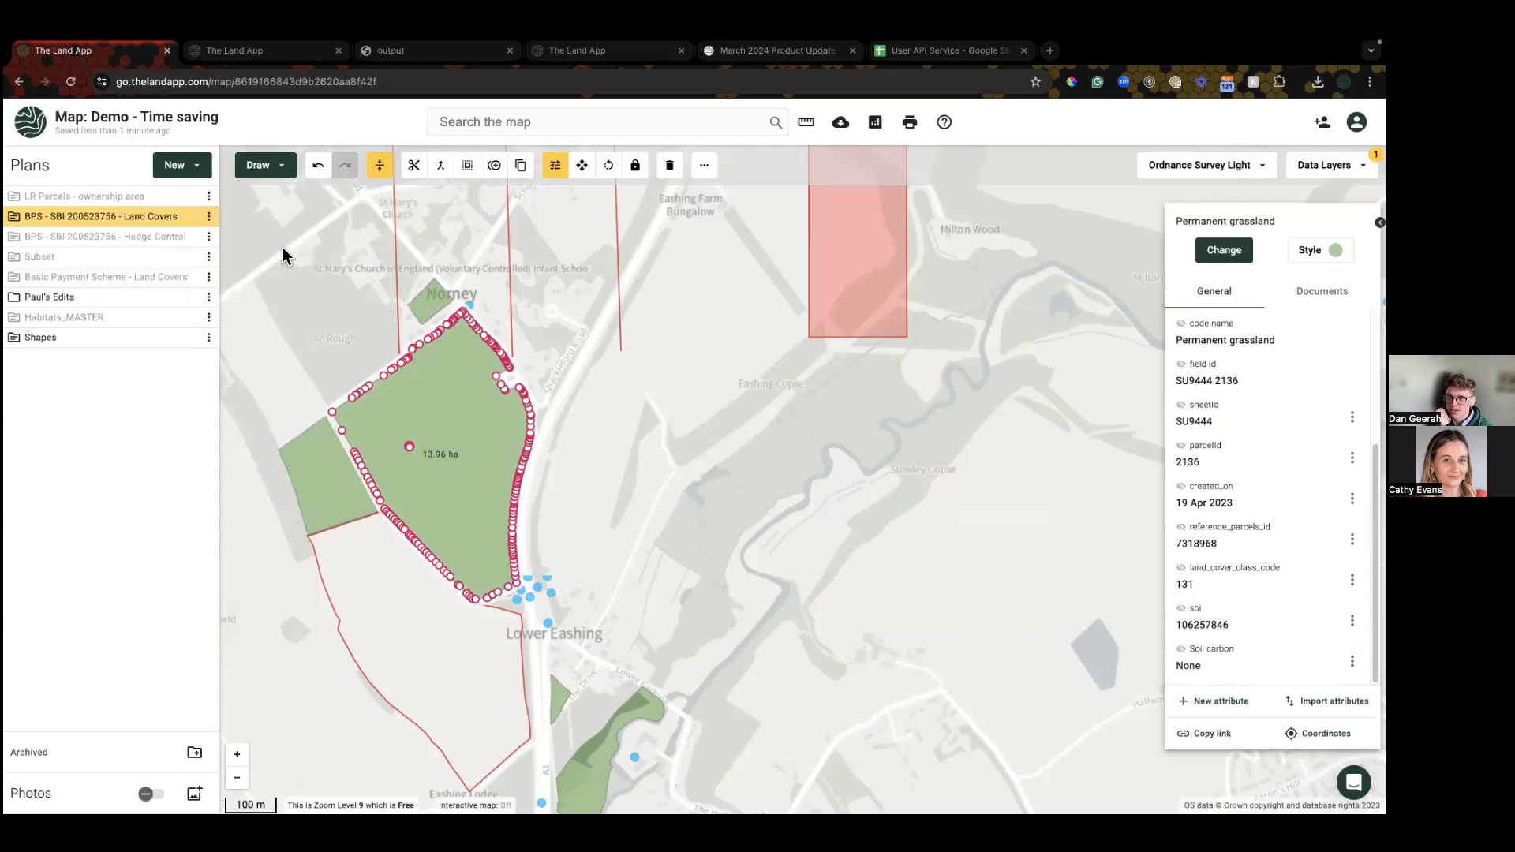
left_click_drag(284, 331, 332, 295)
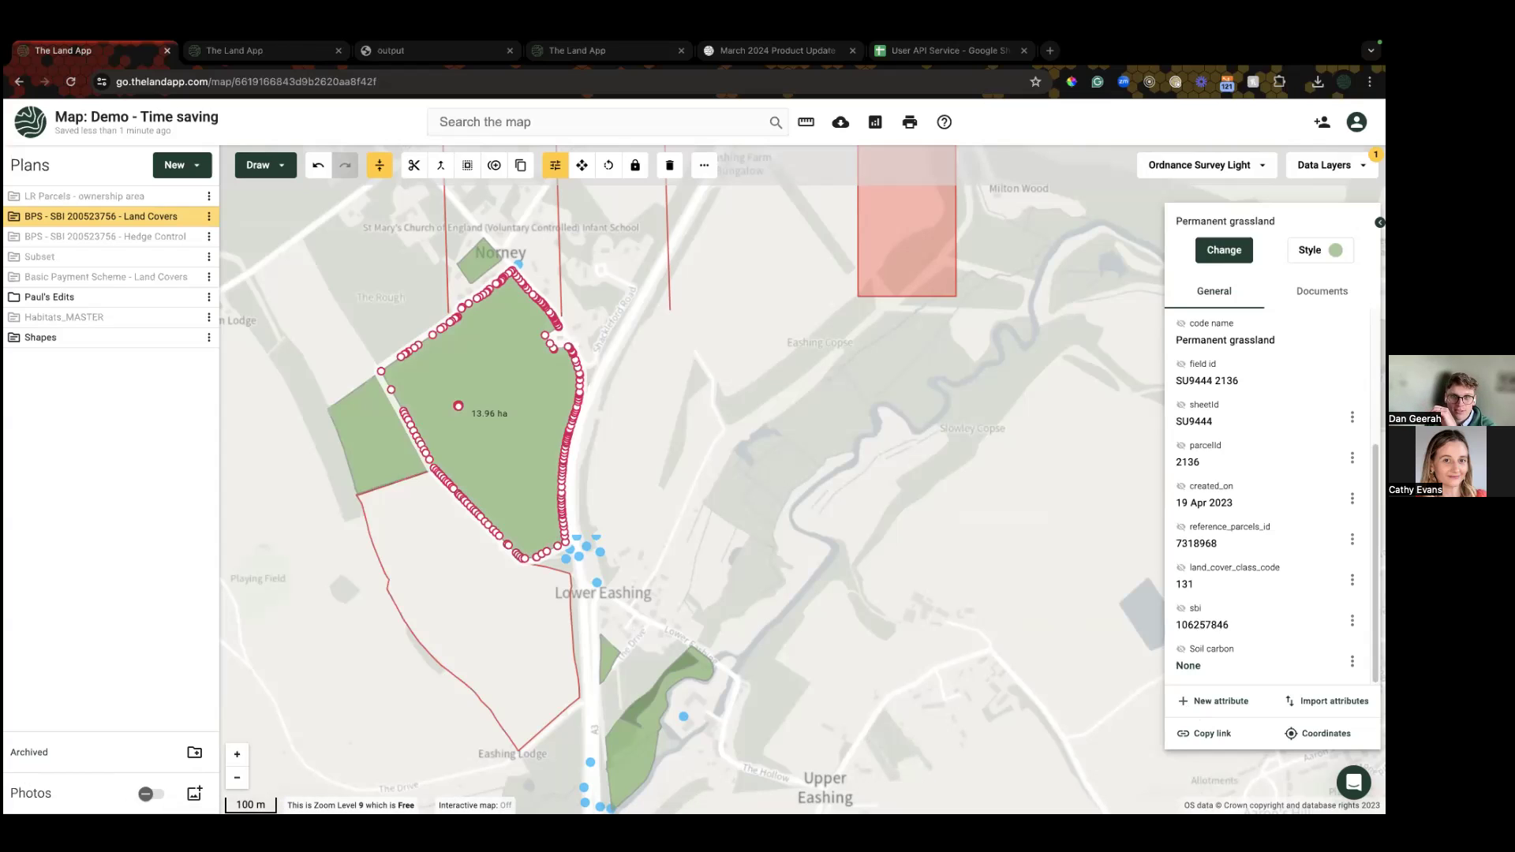
Step: Draw a small triangular area inside parcel SU9444 2136
left_click(21, 224)
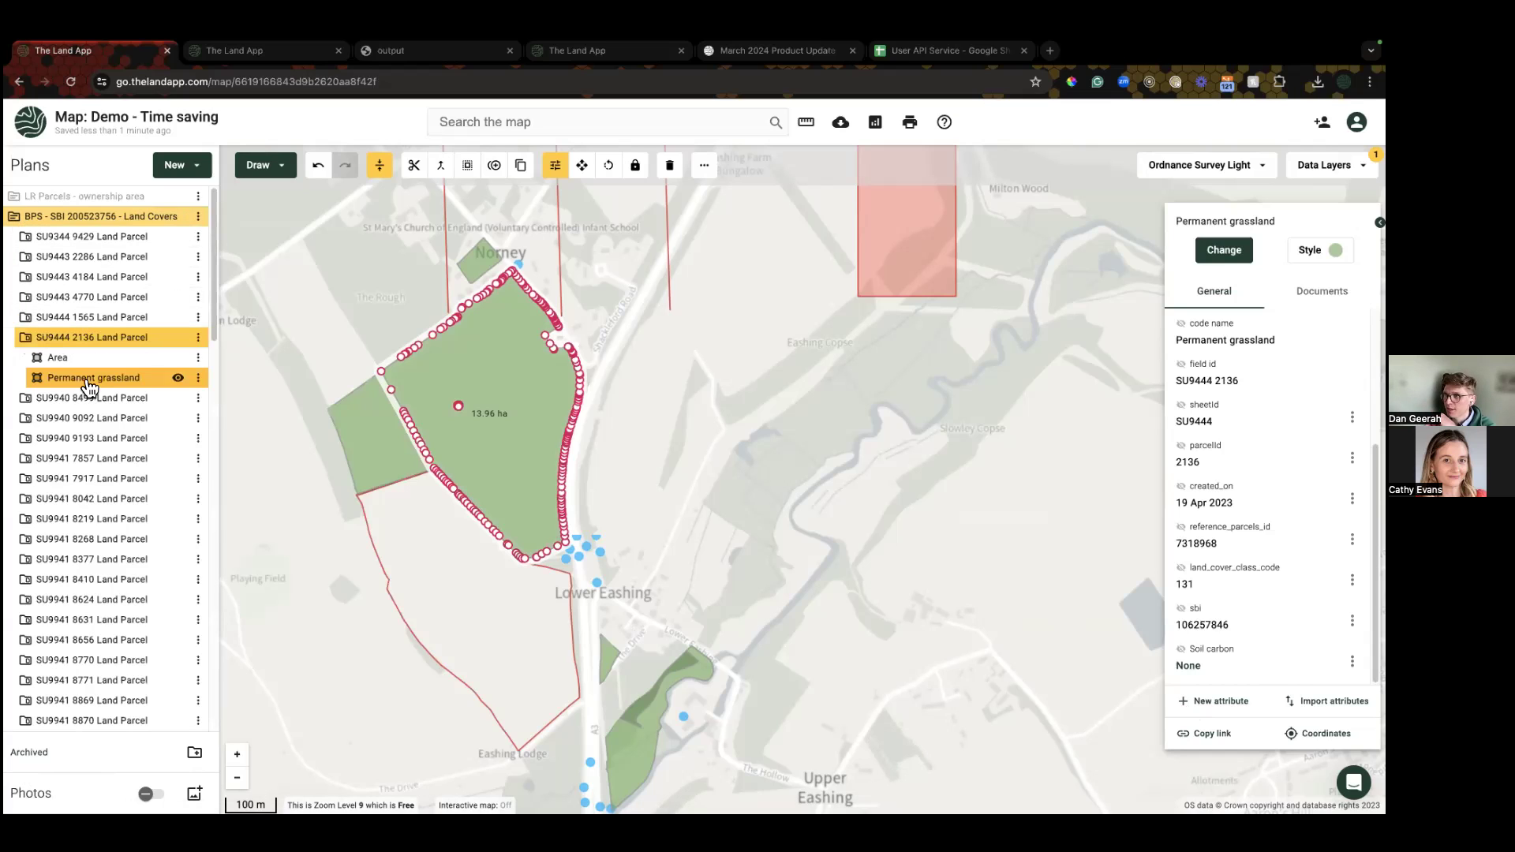
left_click(67, 363)
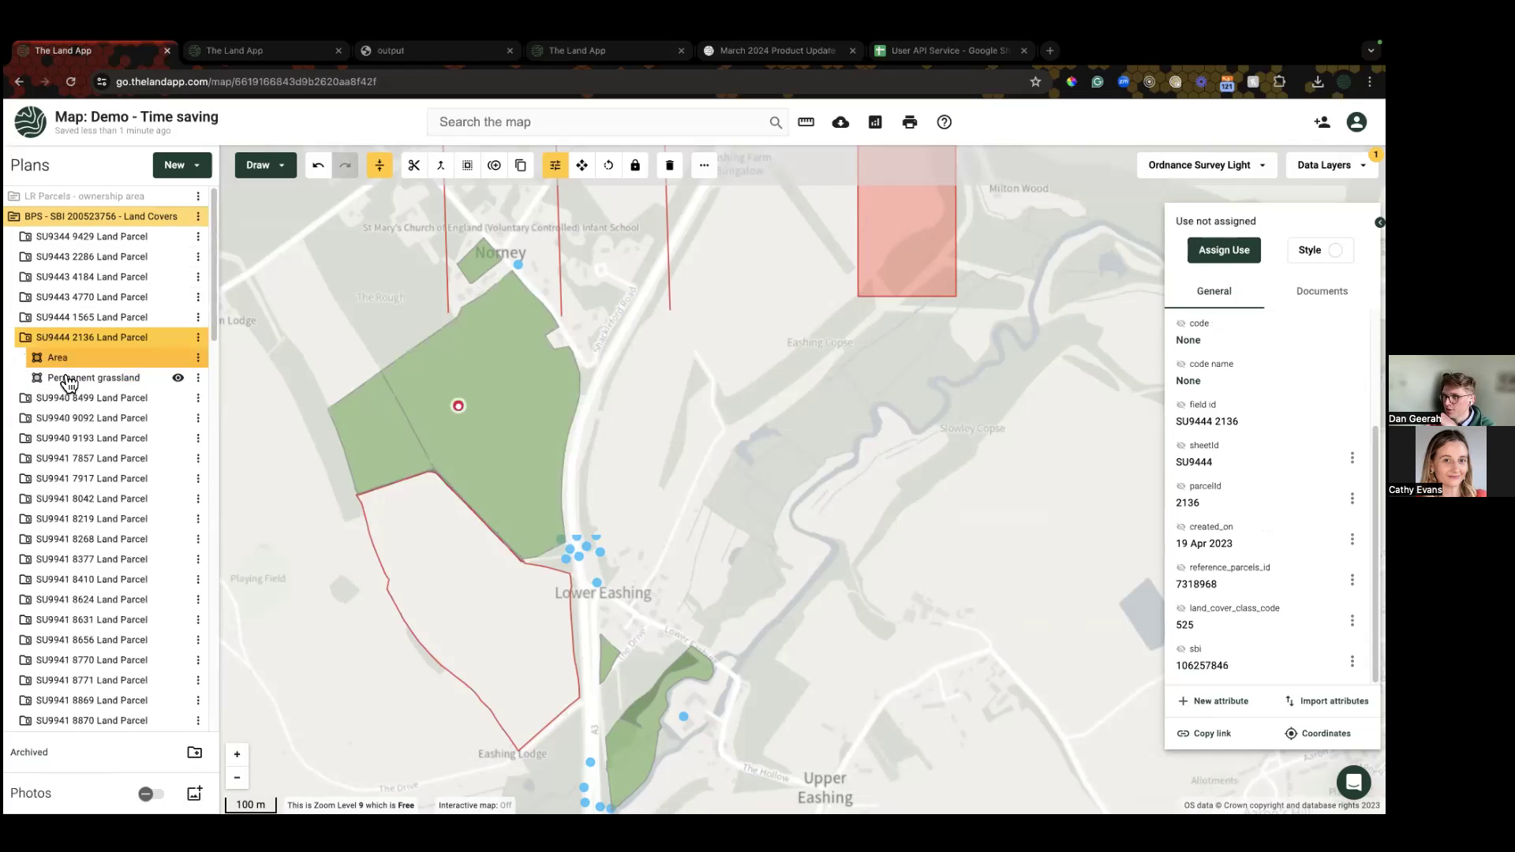
left_click(69, 379)
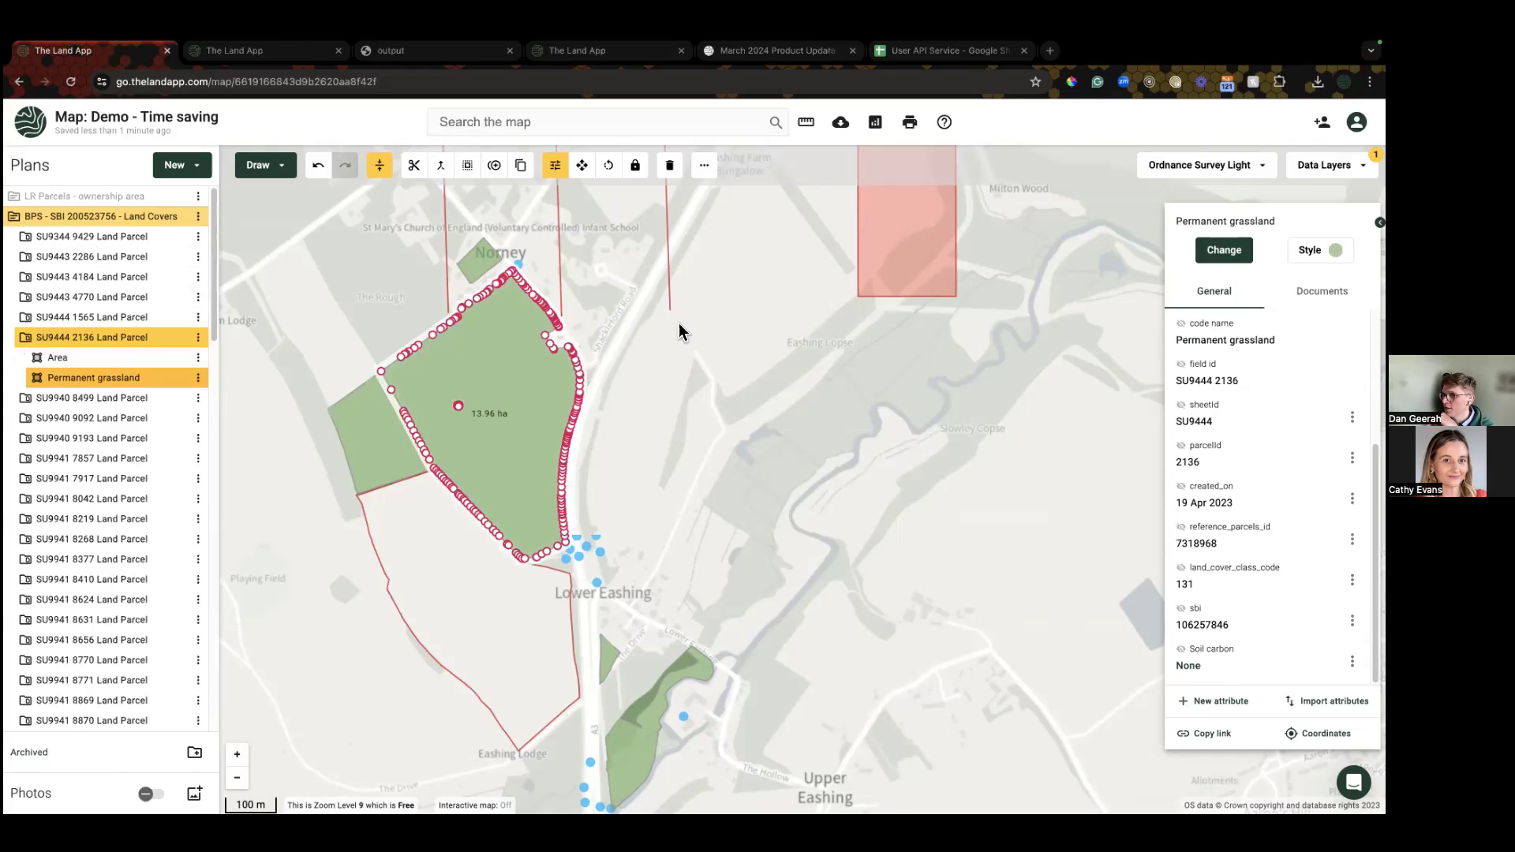
left_click(278, 168)
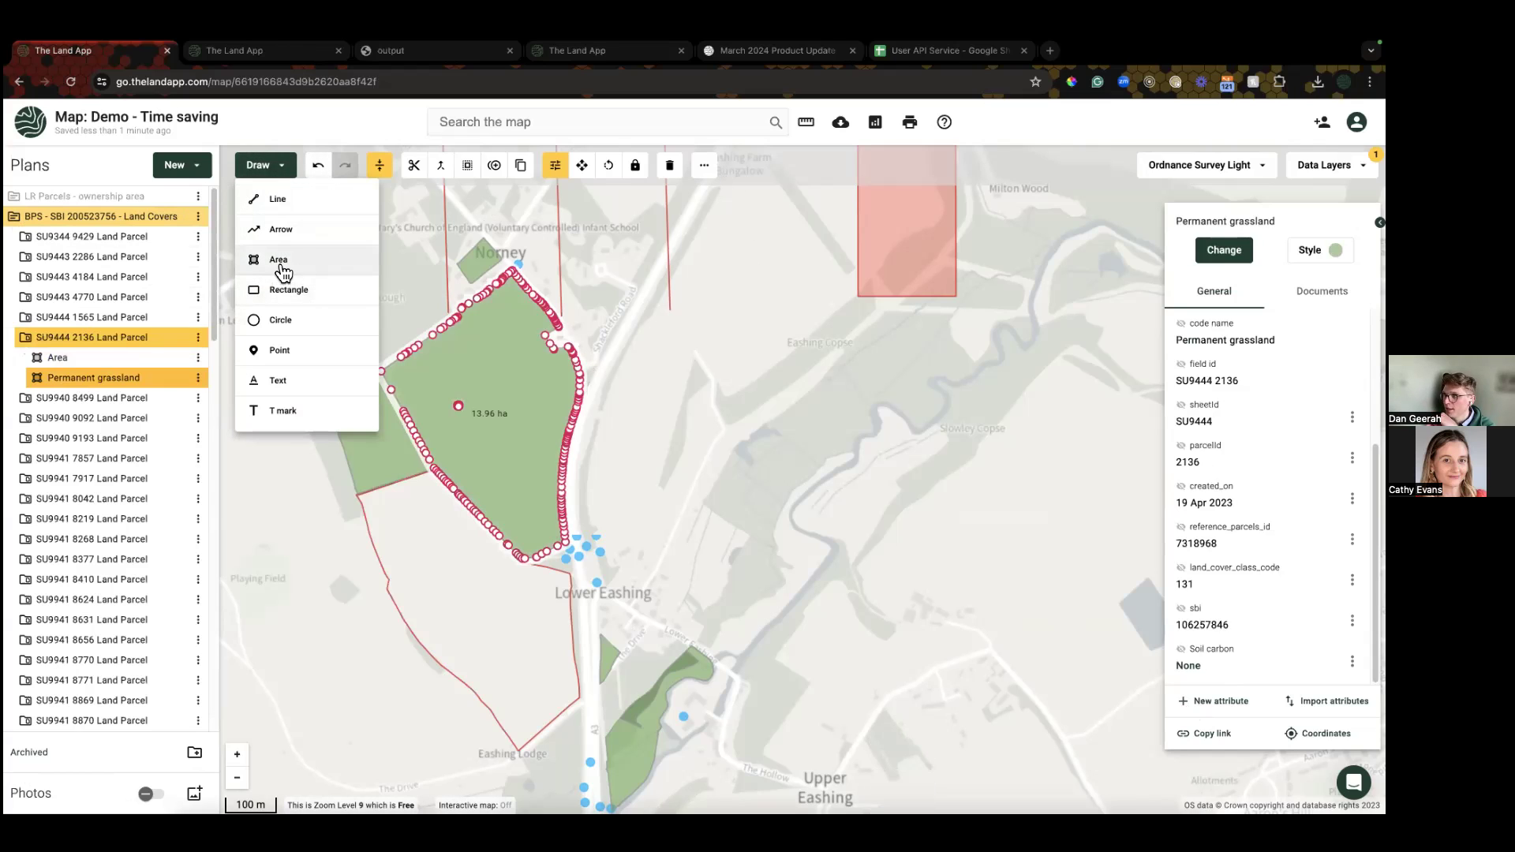
left_click(277, 262)
left_click(490, 354)
left_click(458, 405)
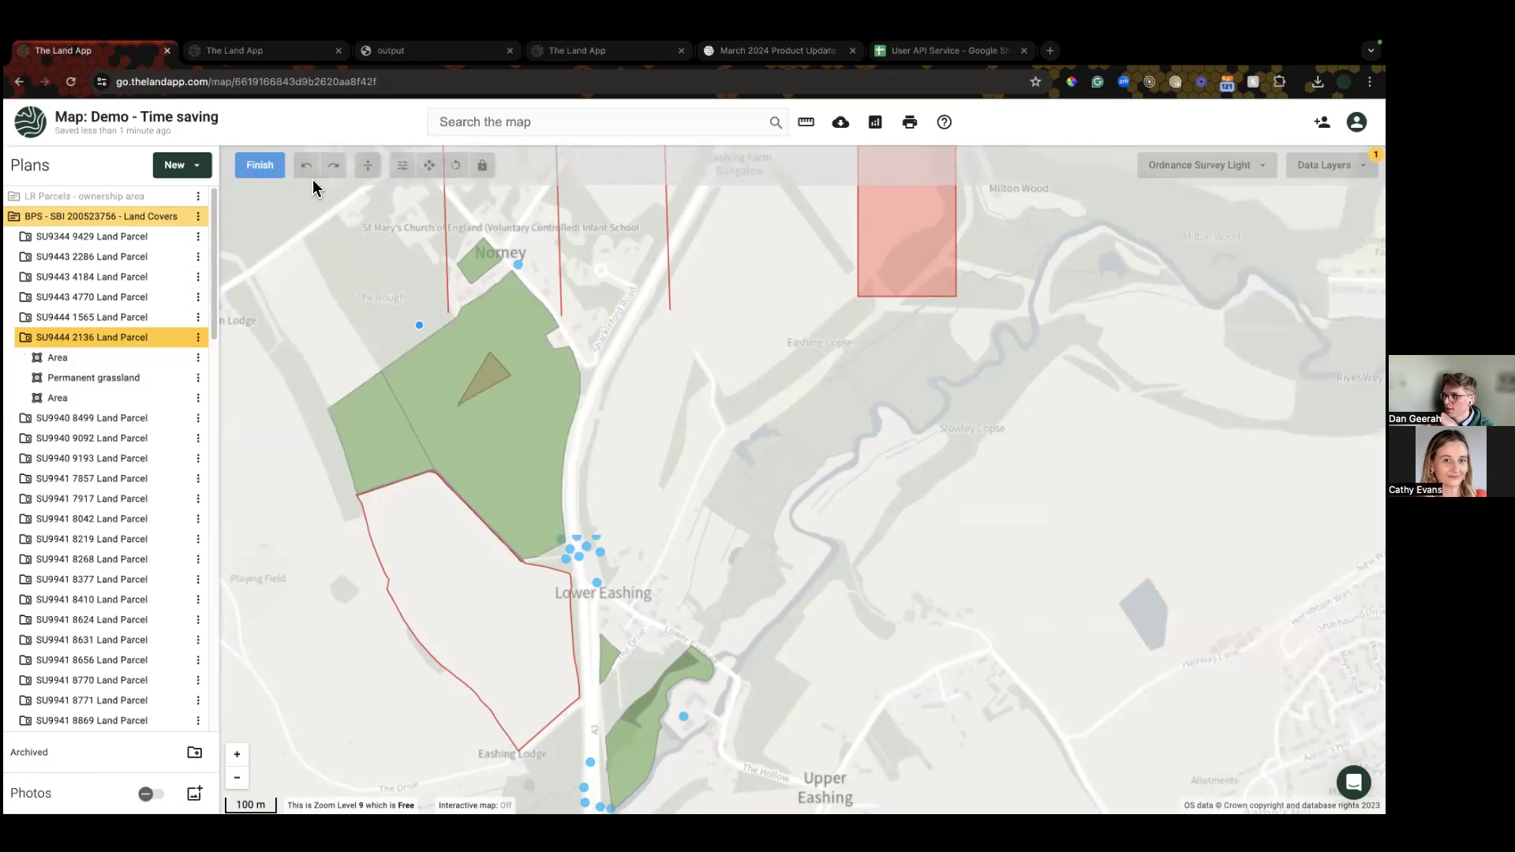
left_click(260, 165)
Step: Classify the 0.38 ha triangle as FA01: Land lying fallow
left_click(1199, 248)
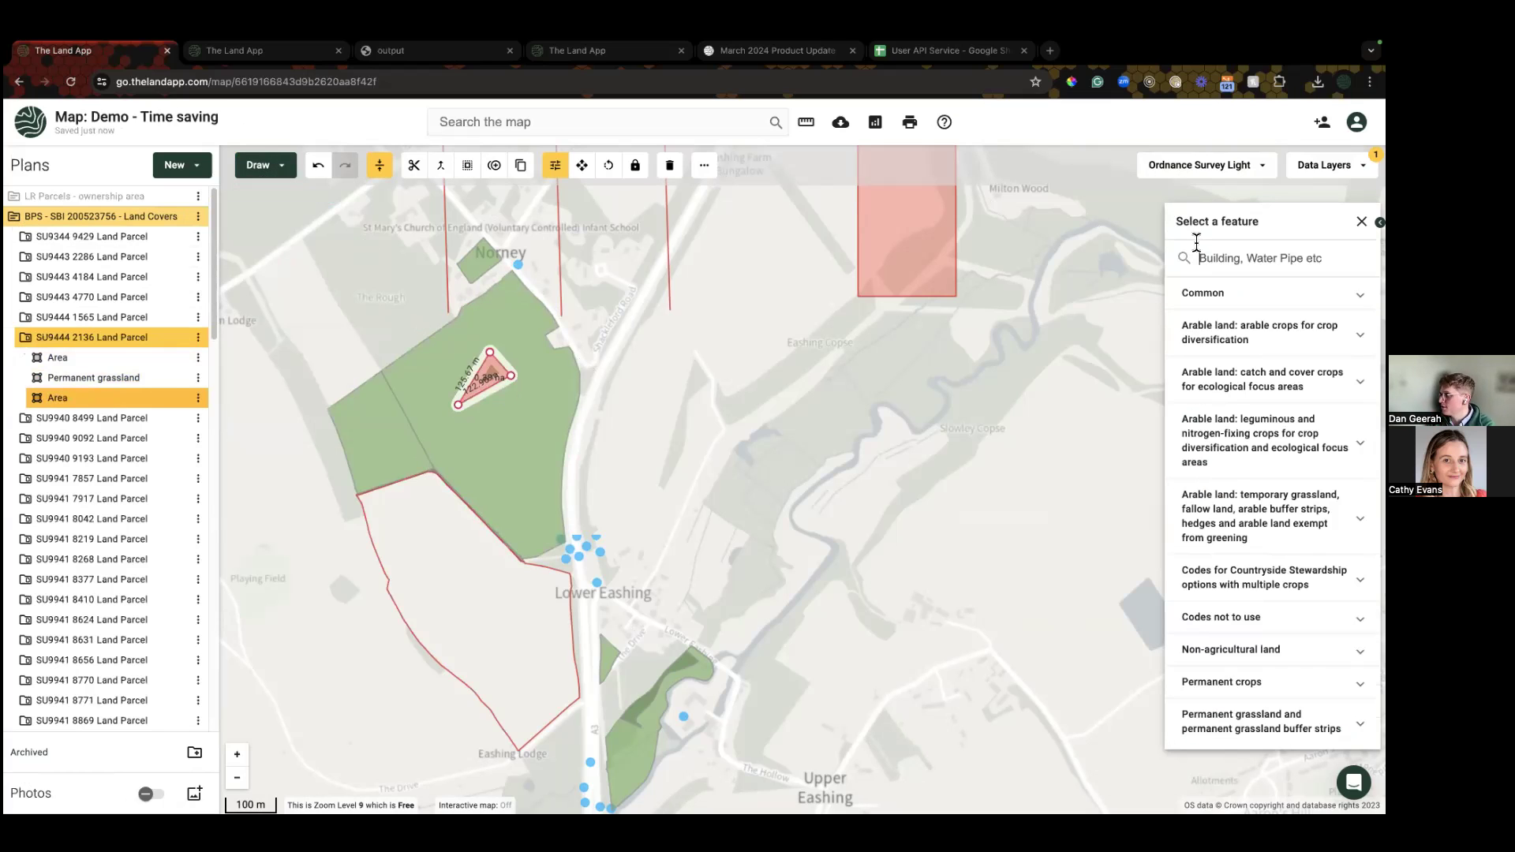
type("caa")
key("BackSpace")
key("BackSpace")
key("BackSpace")
type("fal")
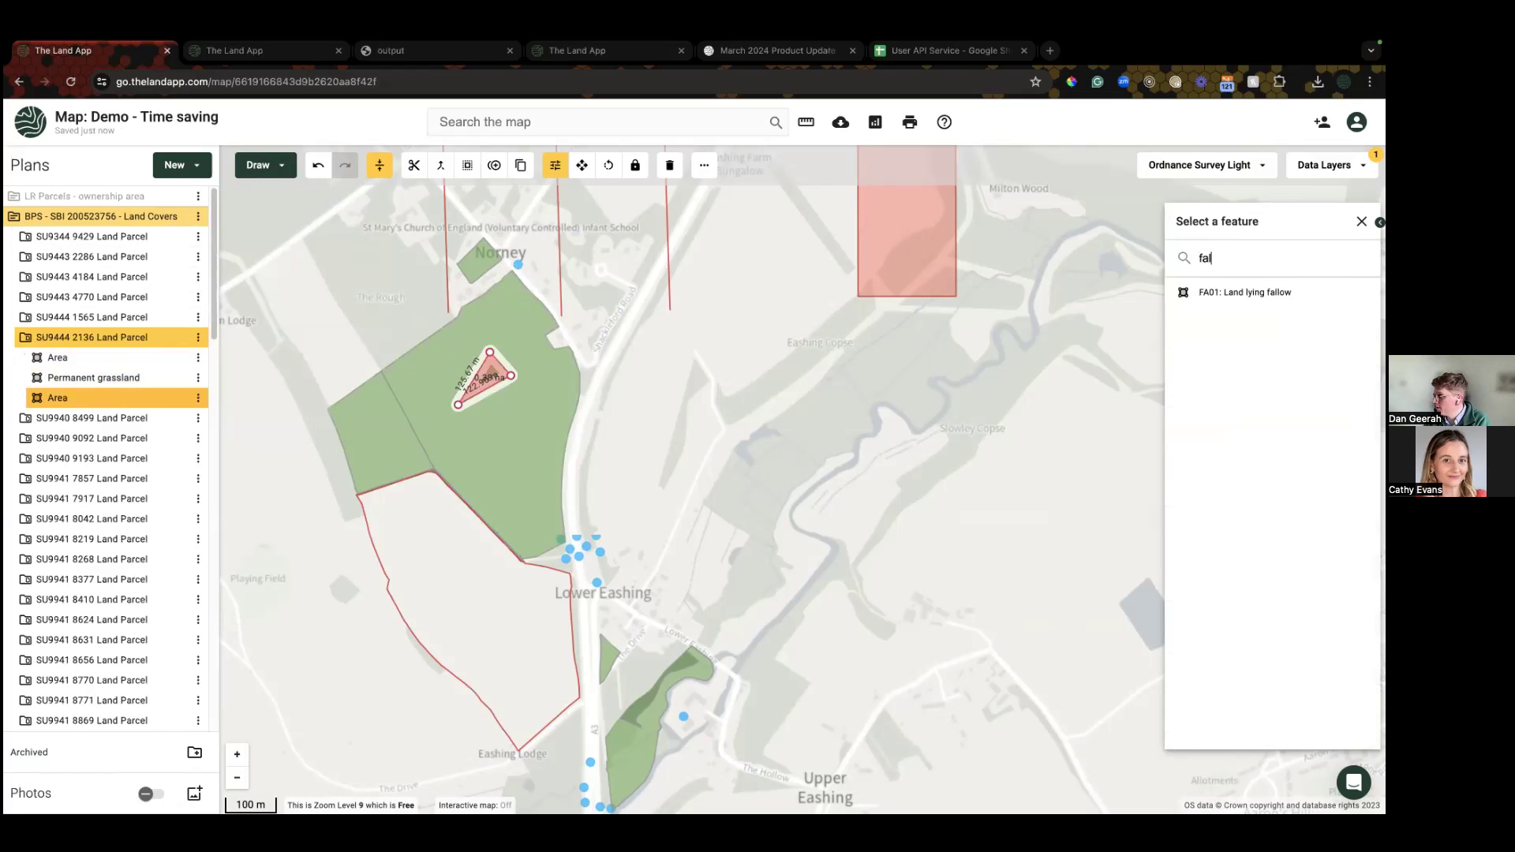
left_click(1215, 291)
left_click_drag(104, 399, 95, 399)
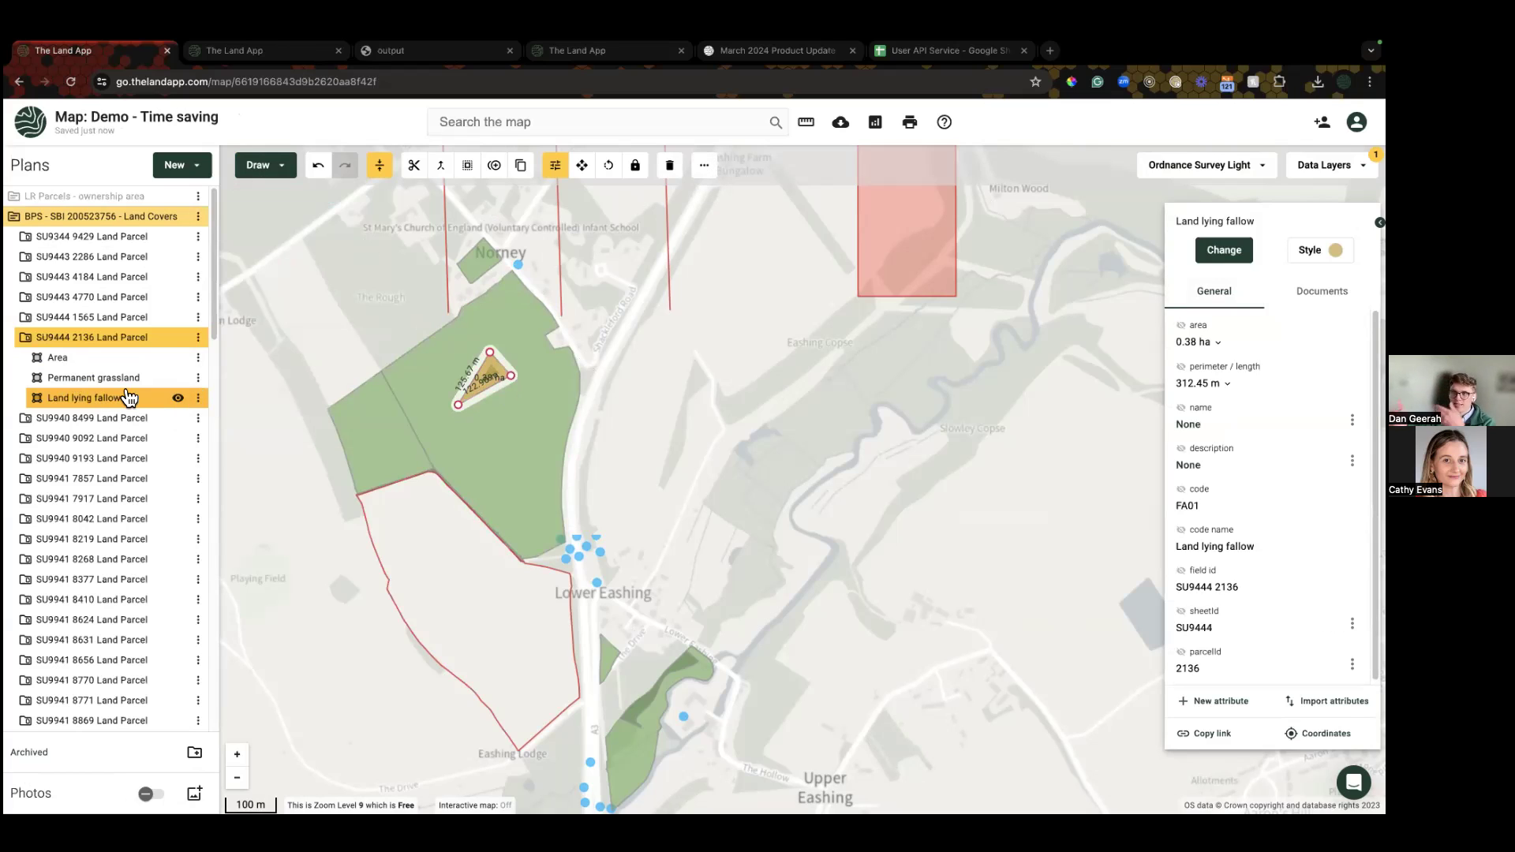
Step: Send the fallow triangle backwards behind the grassland and check both features in parcel SU9444 2136
left_click(704, 165)
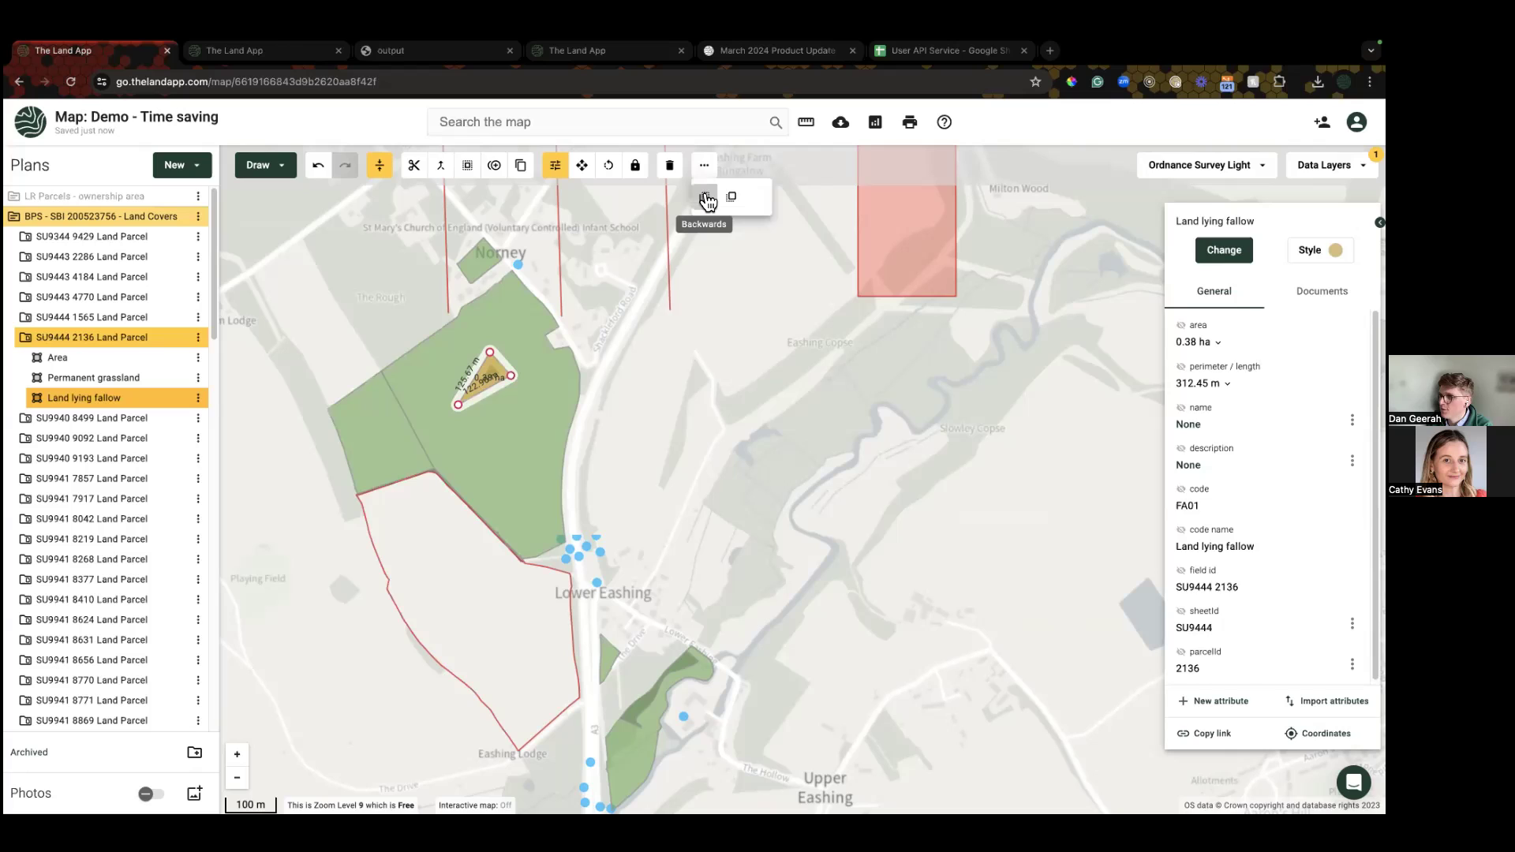
left_click(704, 168)
left_click(709, 168)
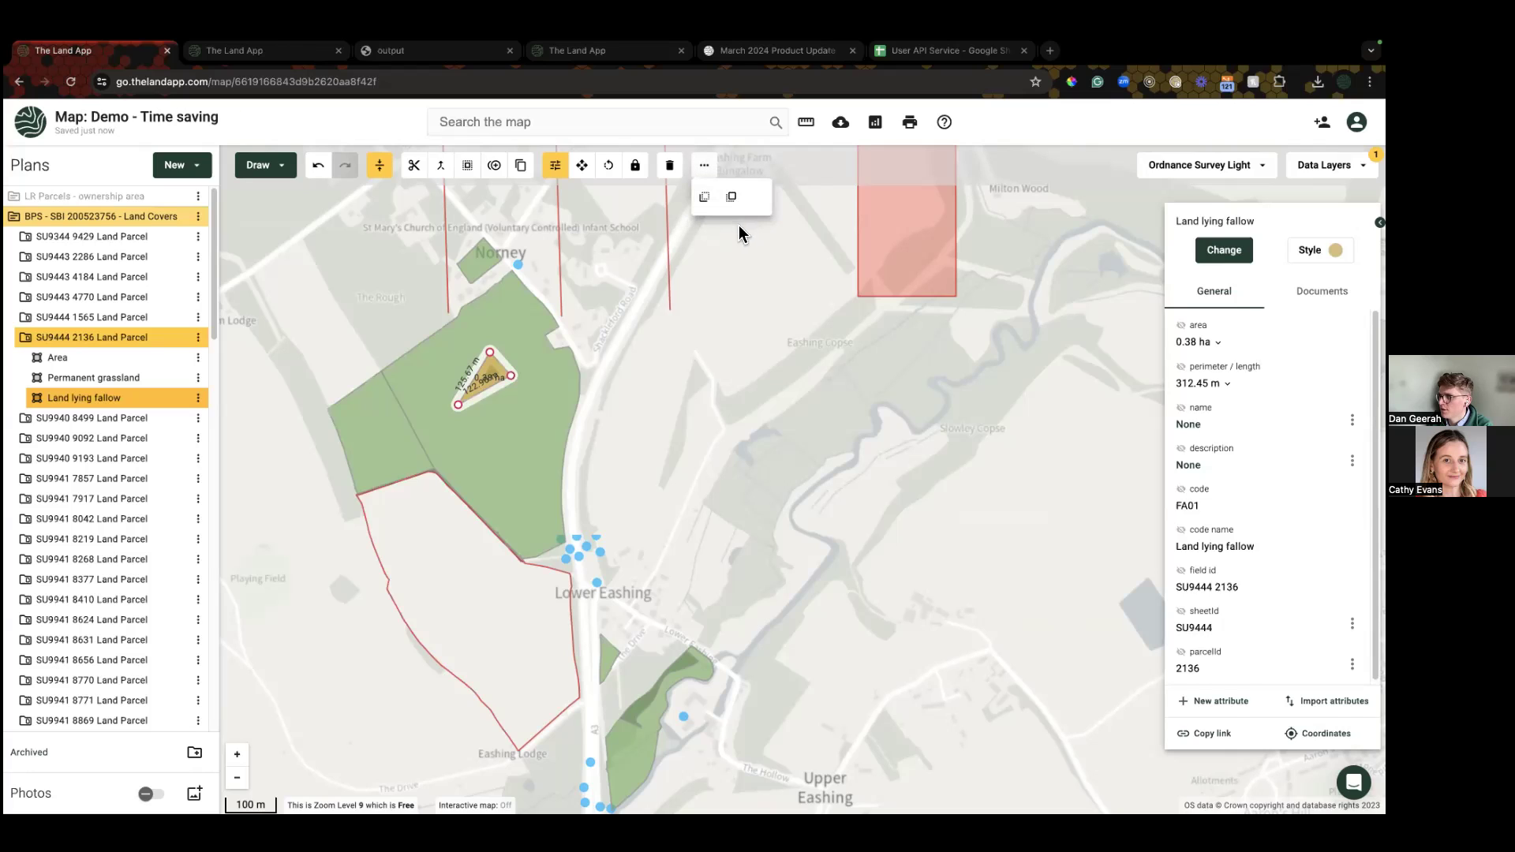
left_click(709, 202)
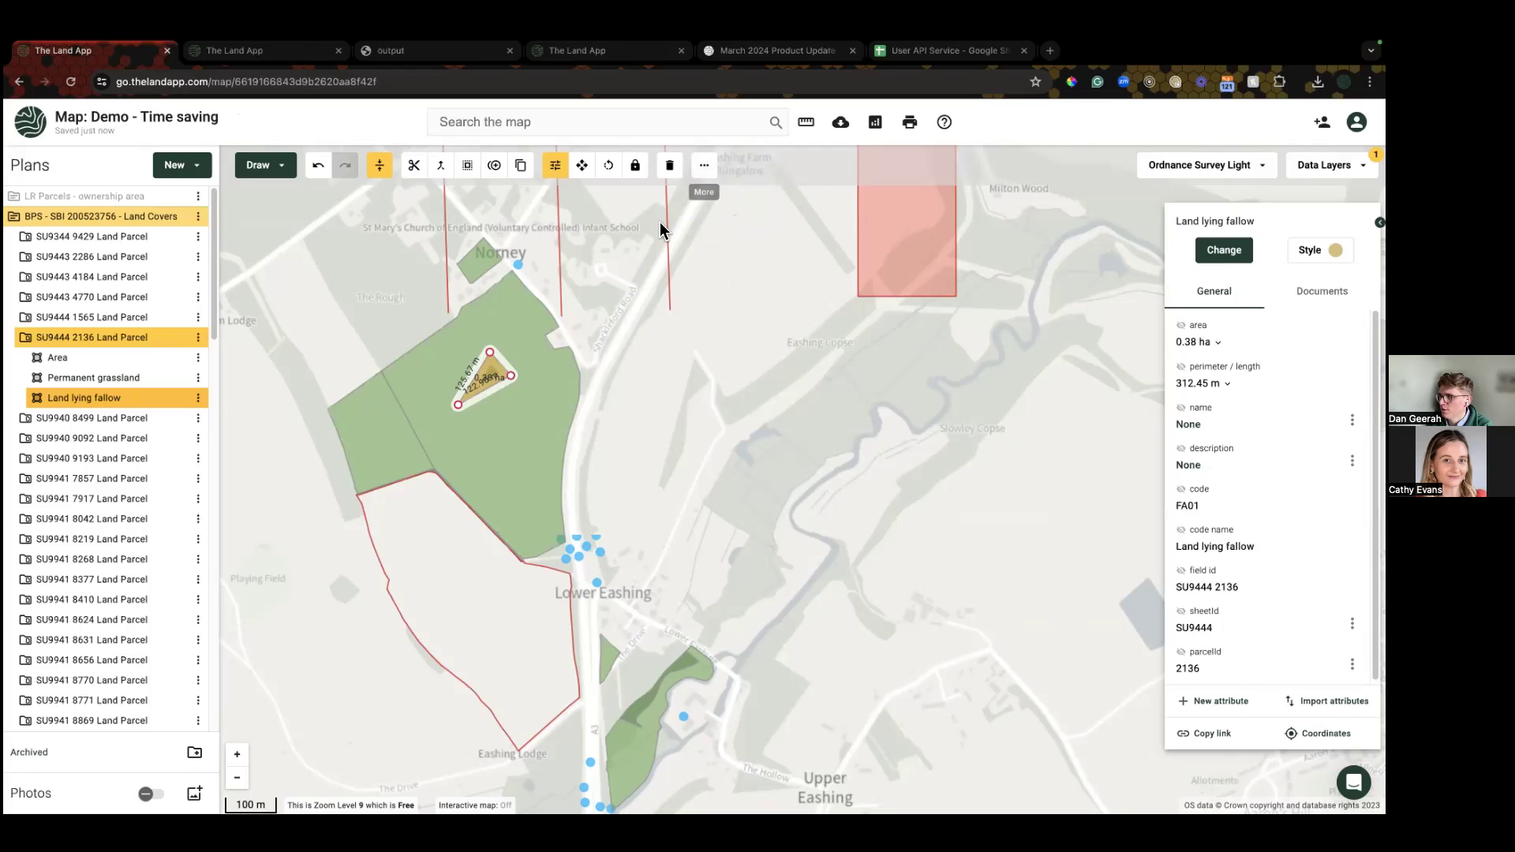
left_click(653, 433)
left_click(515, 407)
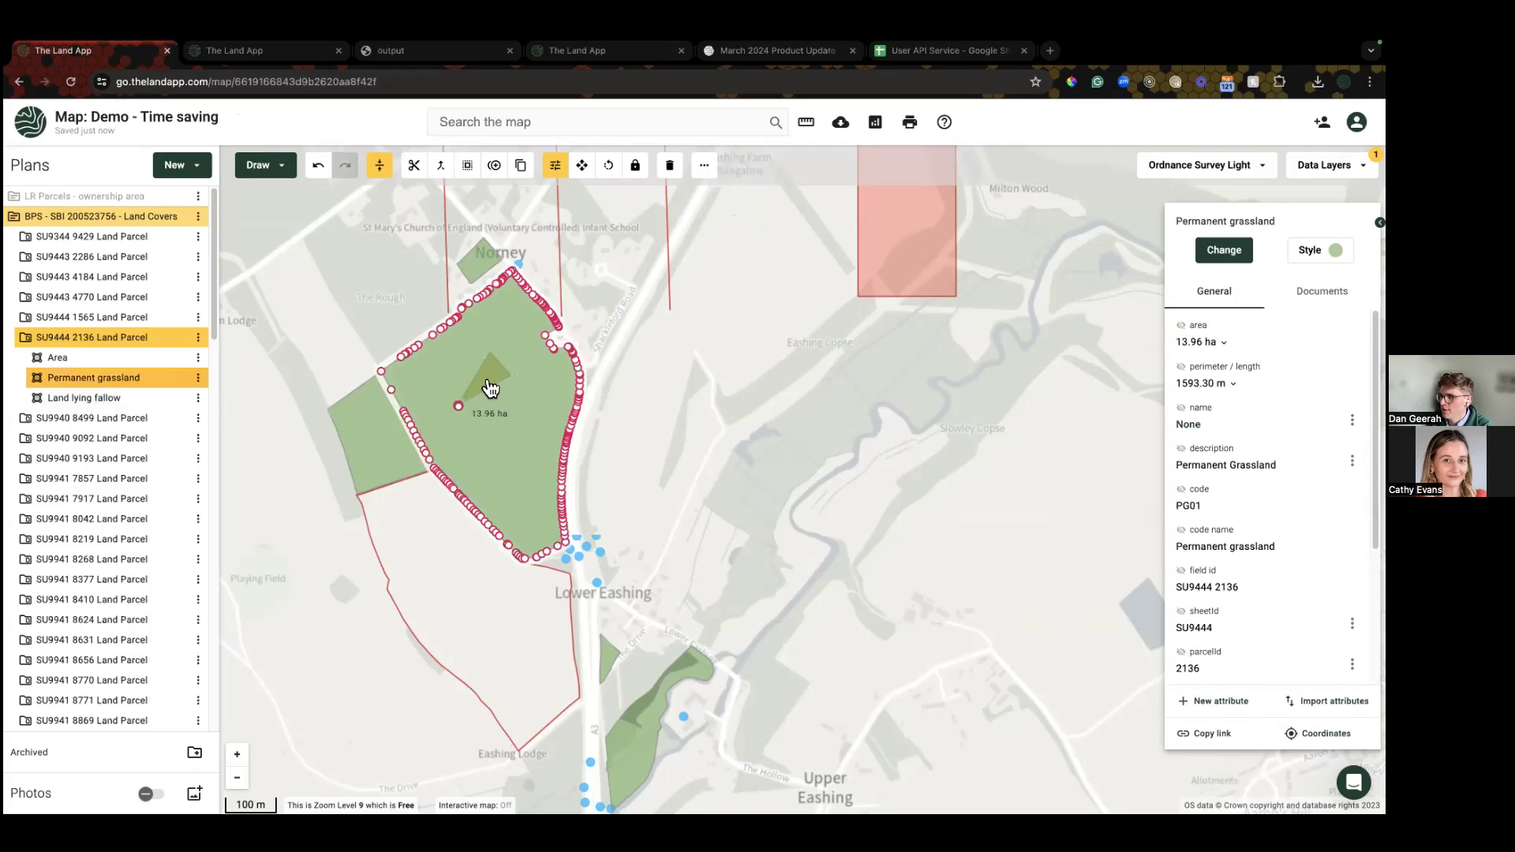
left_click(73, 404)
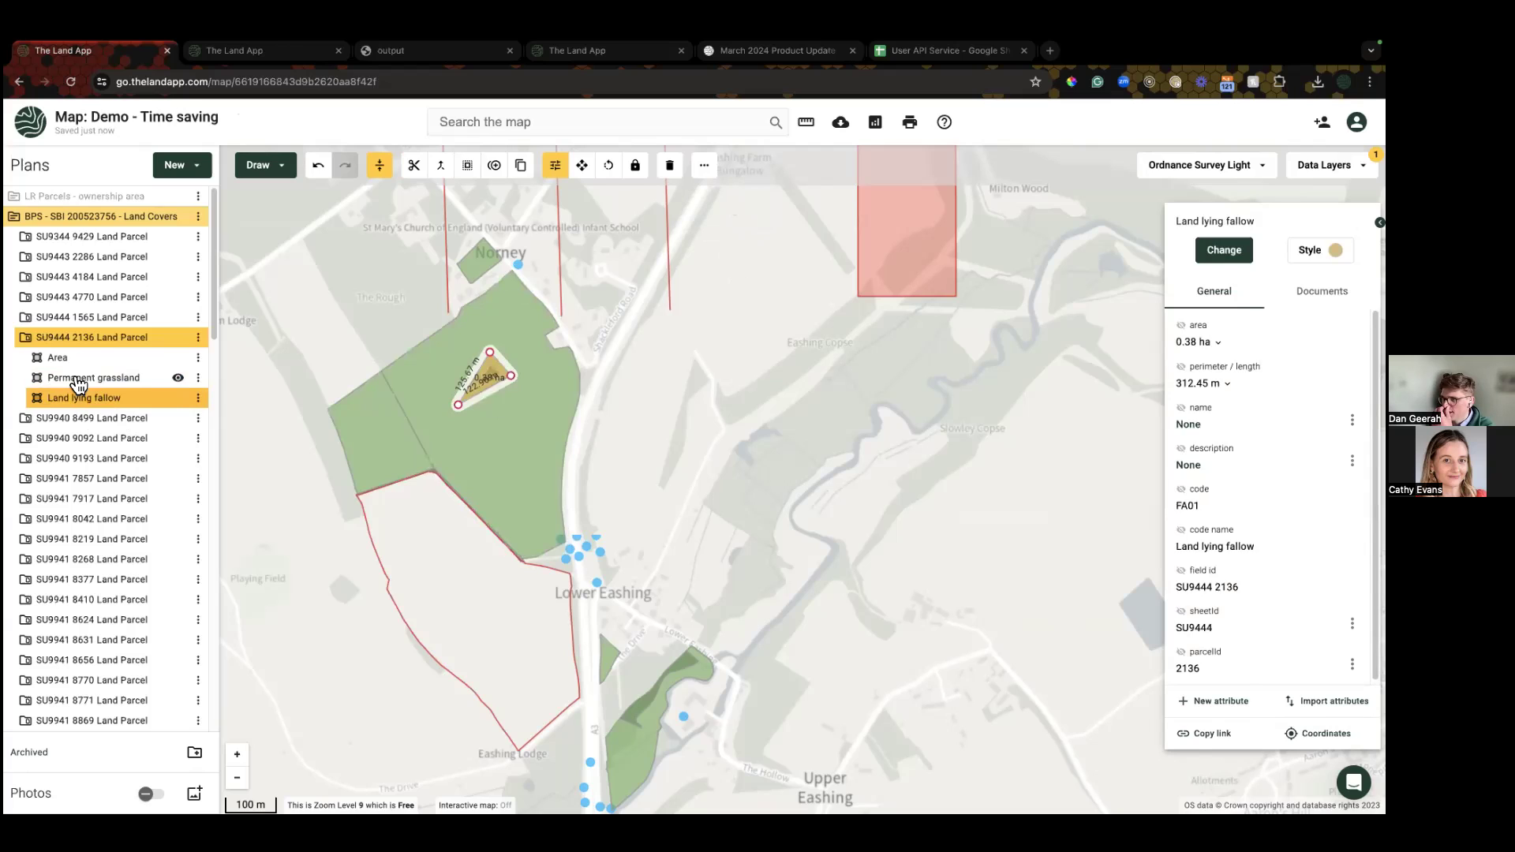
left_click(77, 382)
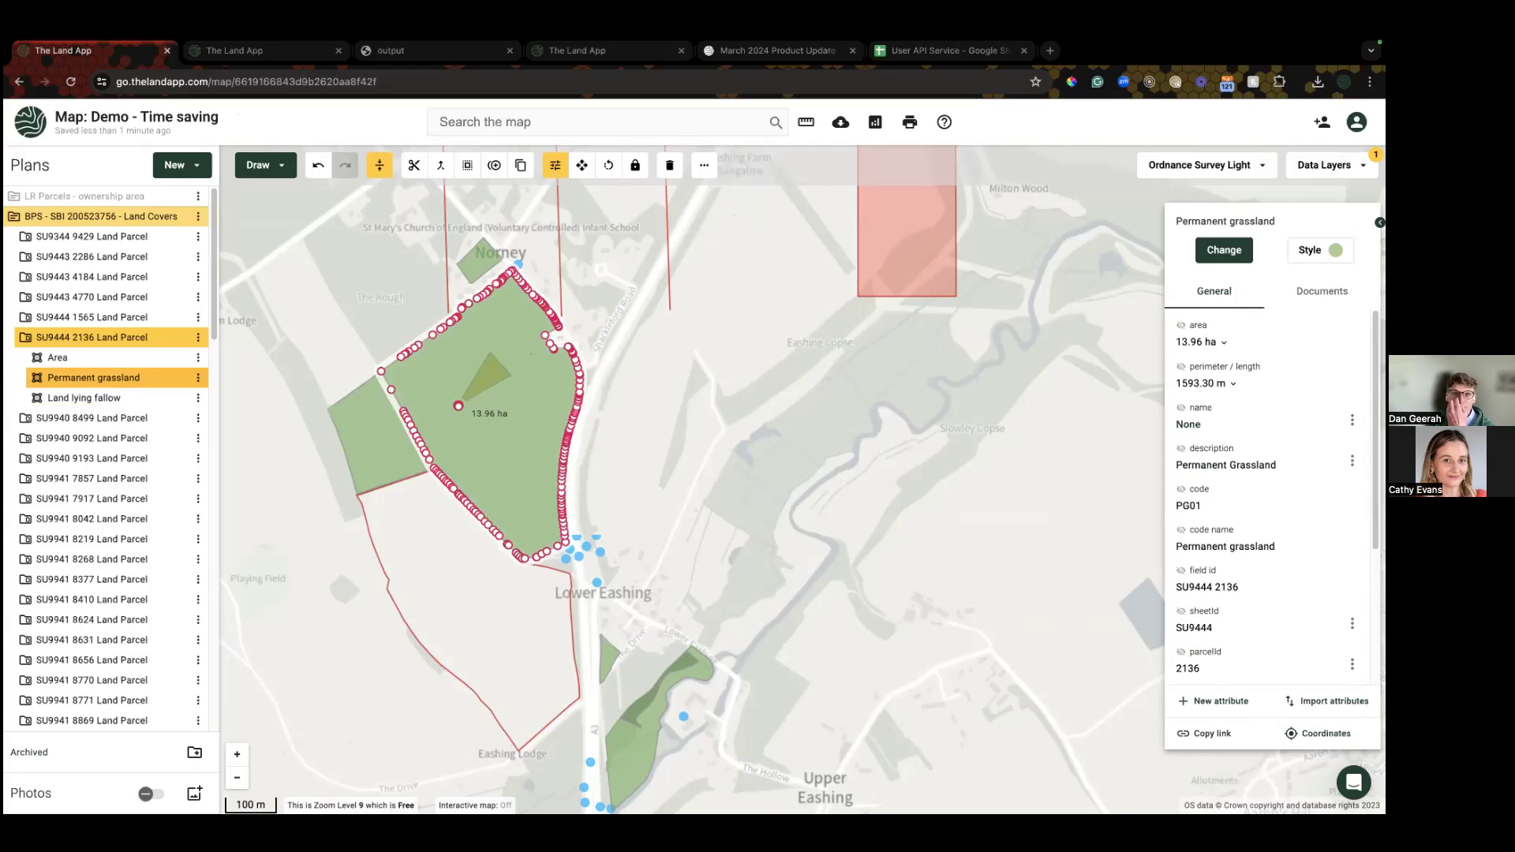
Step: View the organisation's saved Prints in a new tab, then return to the map's print setup
left_click(909, 124)
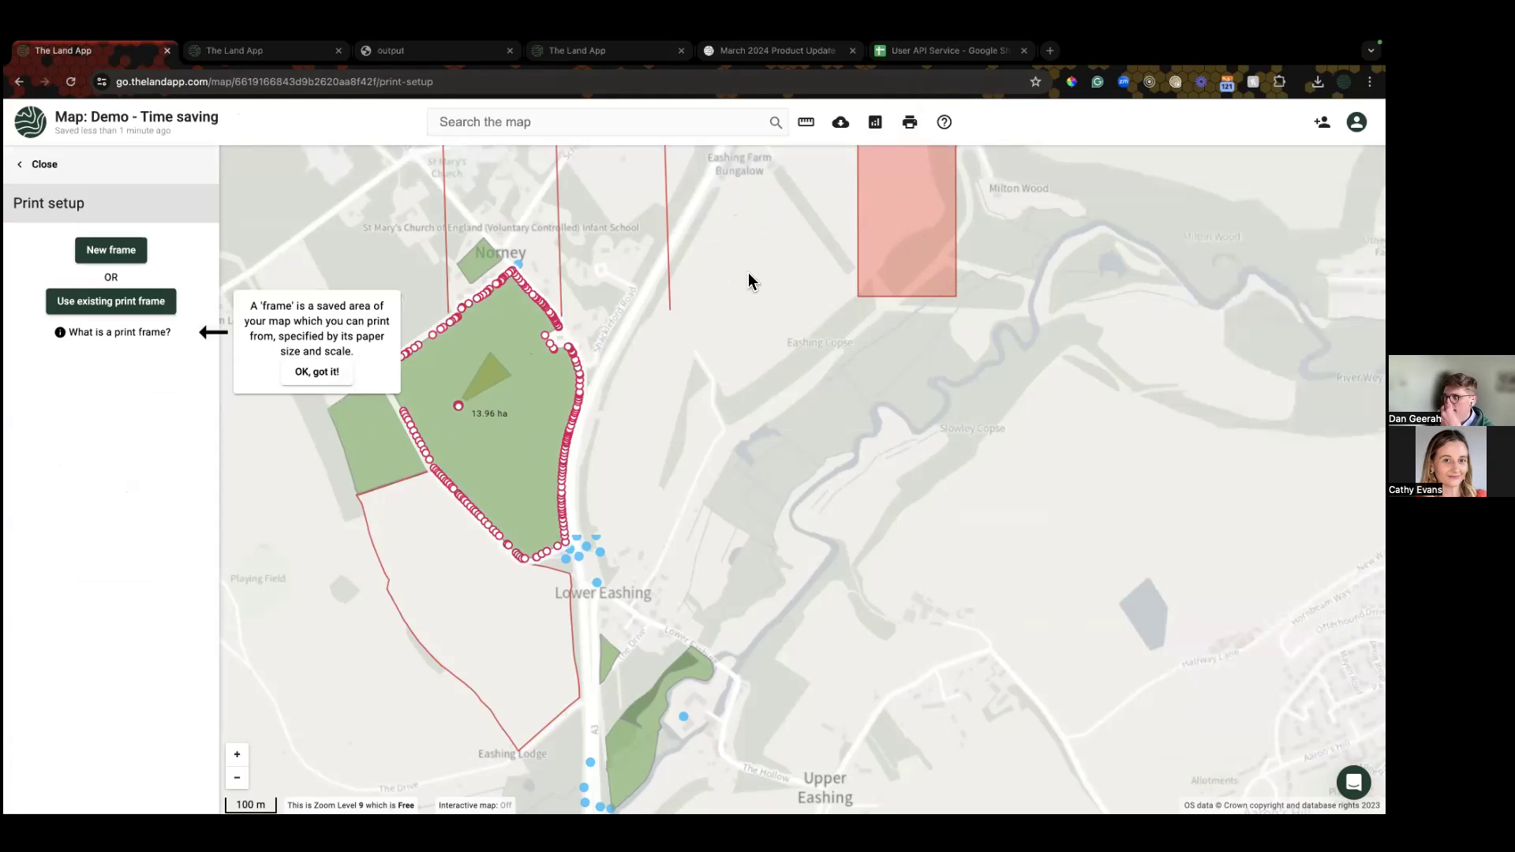
left_click(1356, 122)
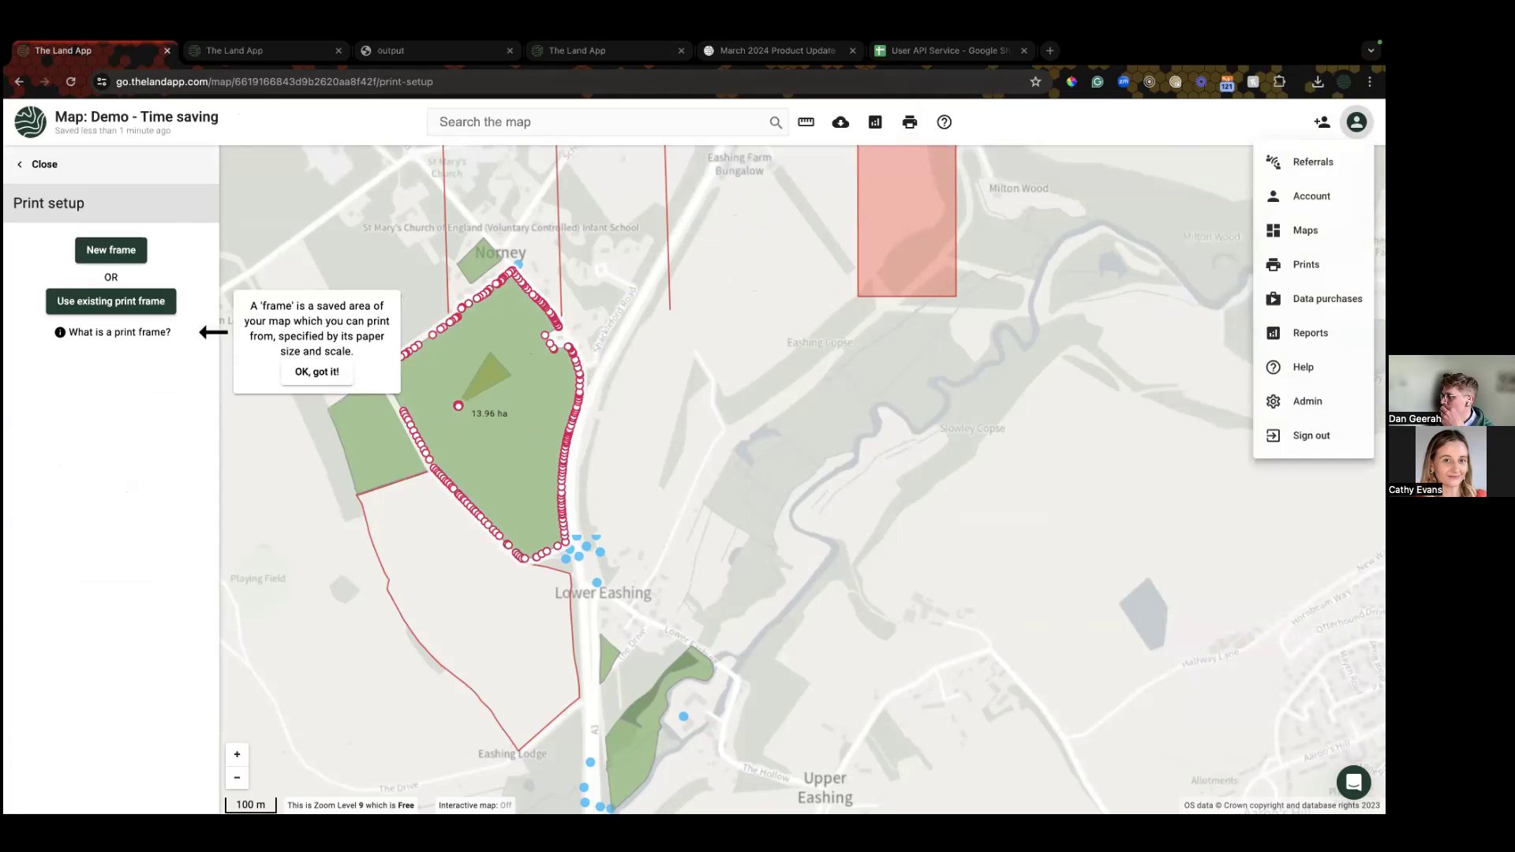
left_click(1305, 265)
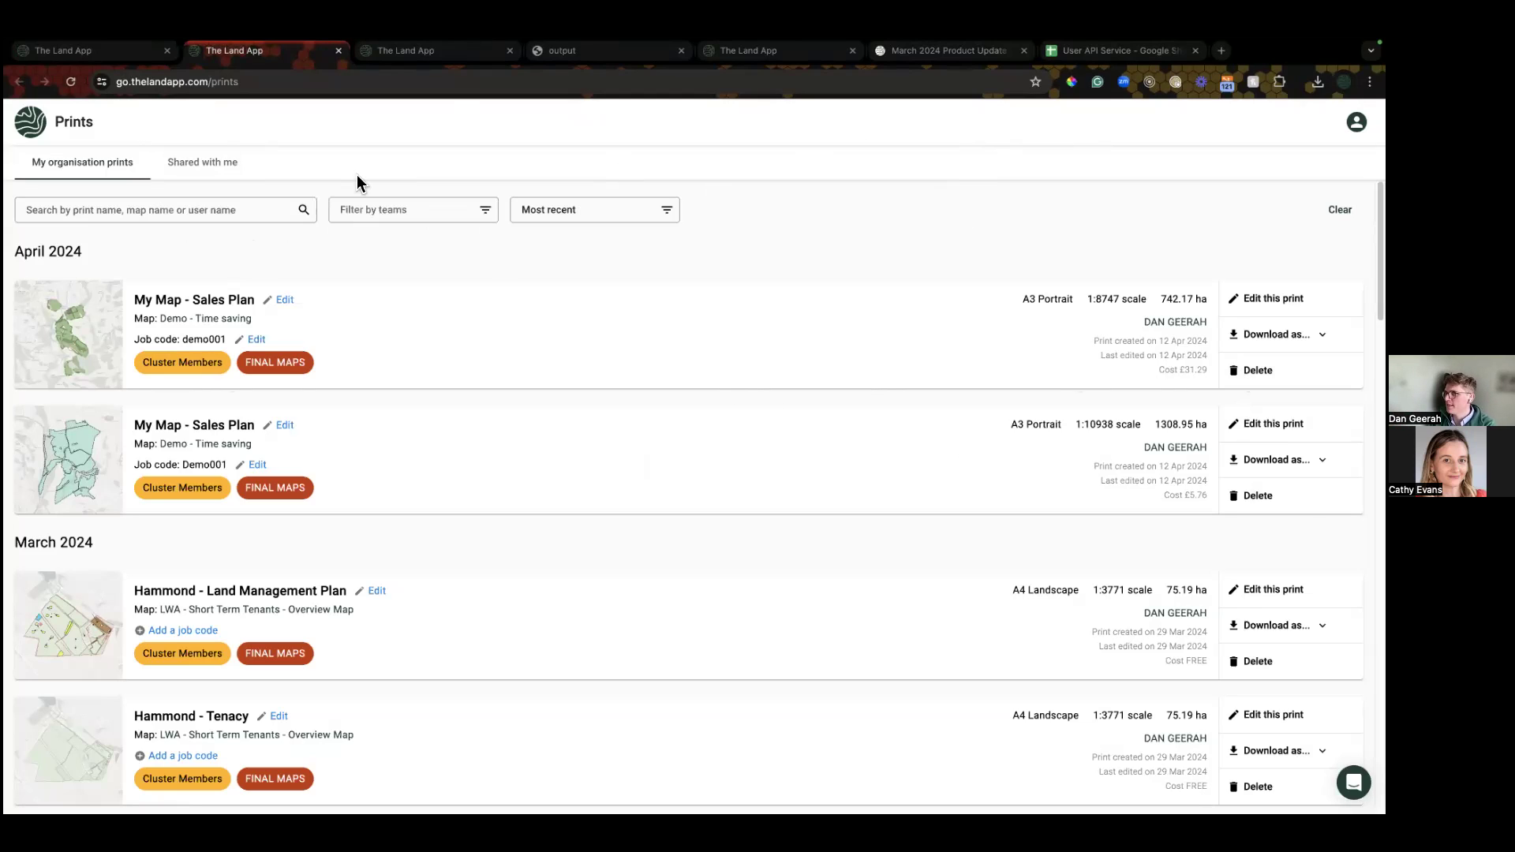
left_click(79, 51)
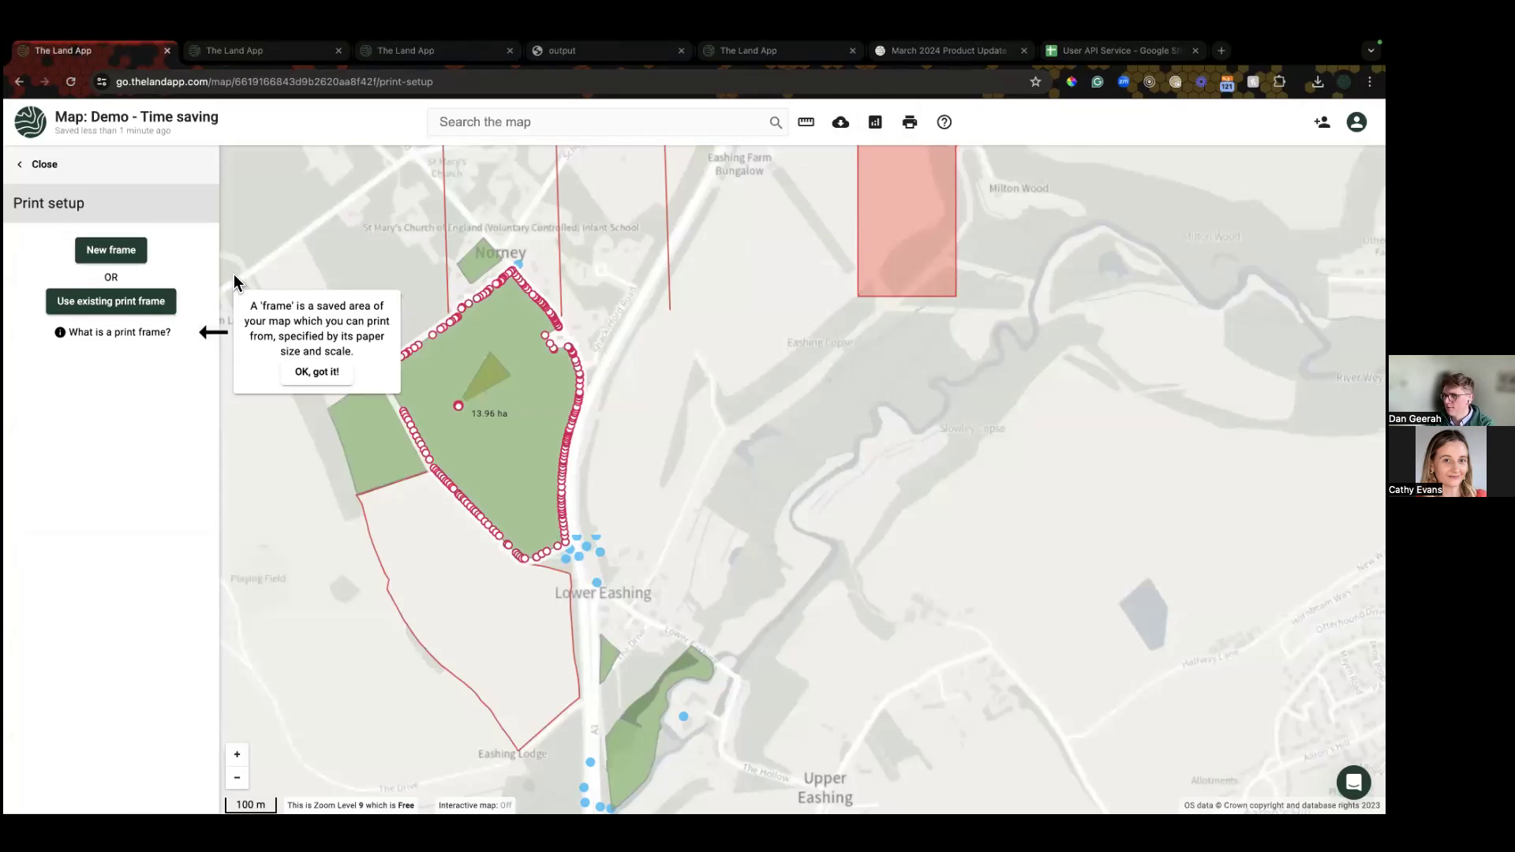
Step: Start a new print frame and browse the print templates under Customise print
left_click(100, 259)
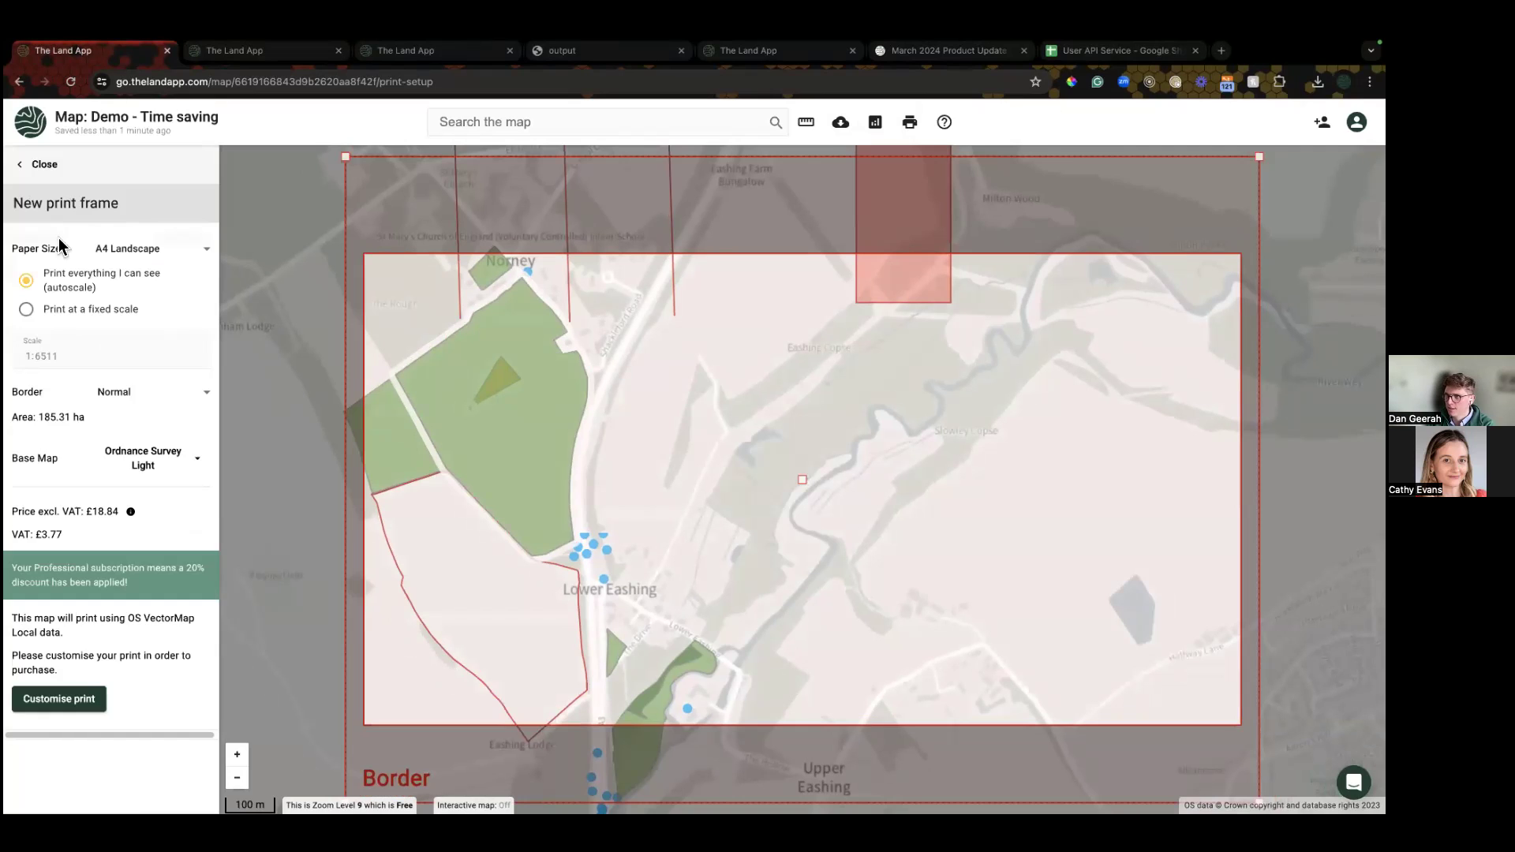
left_click(79, 700)
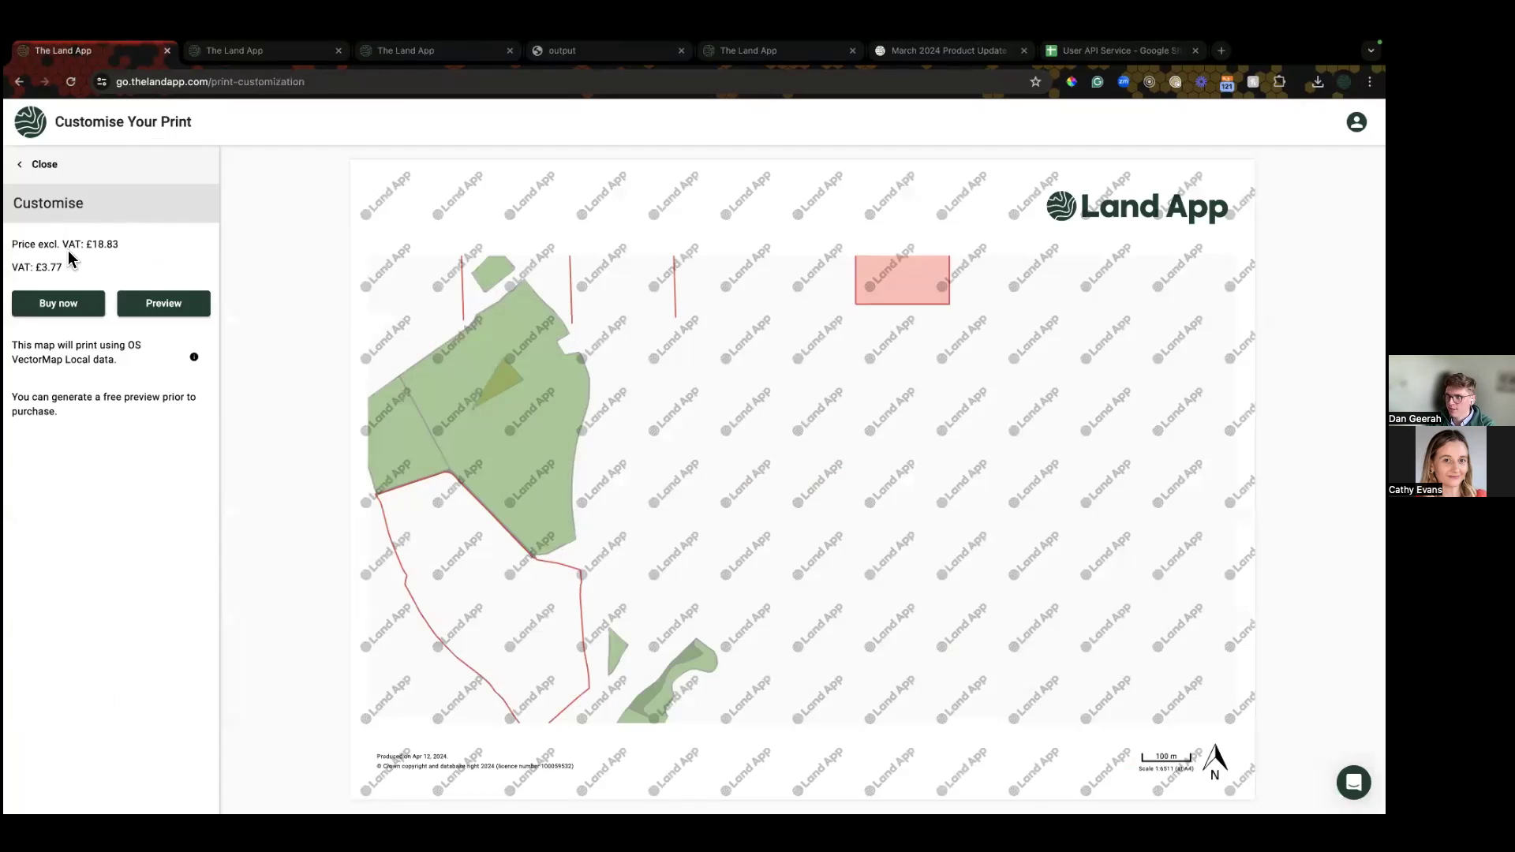
left_click(68, 241)
scroll(79, 359, "down", 5)
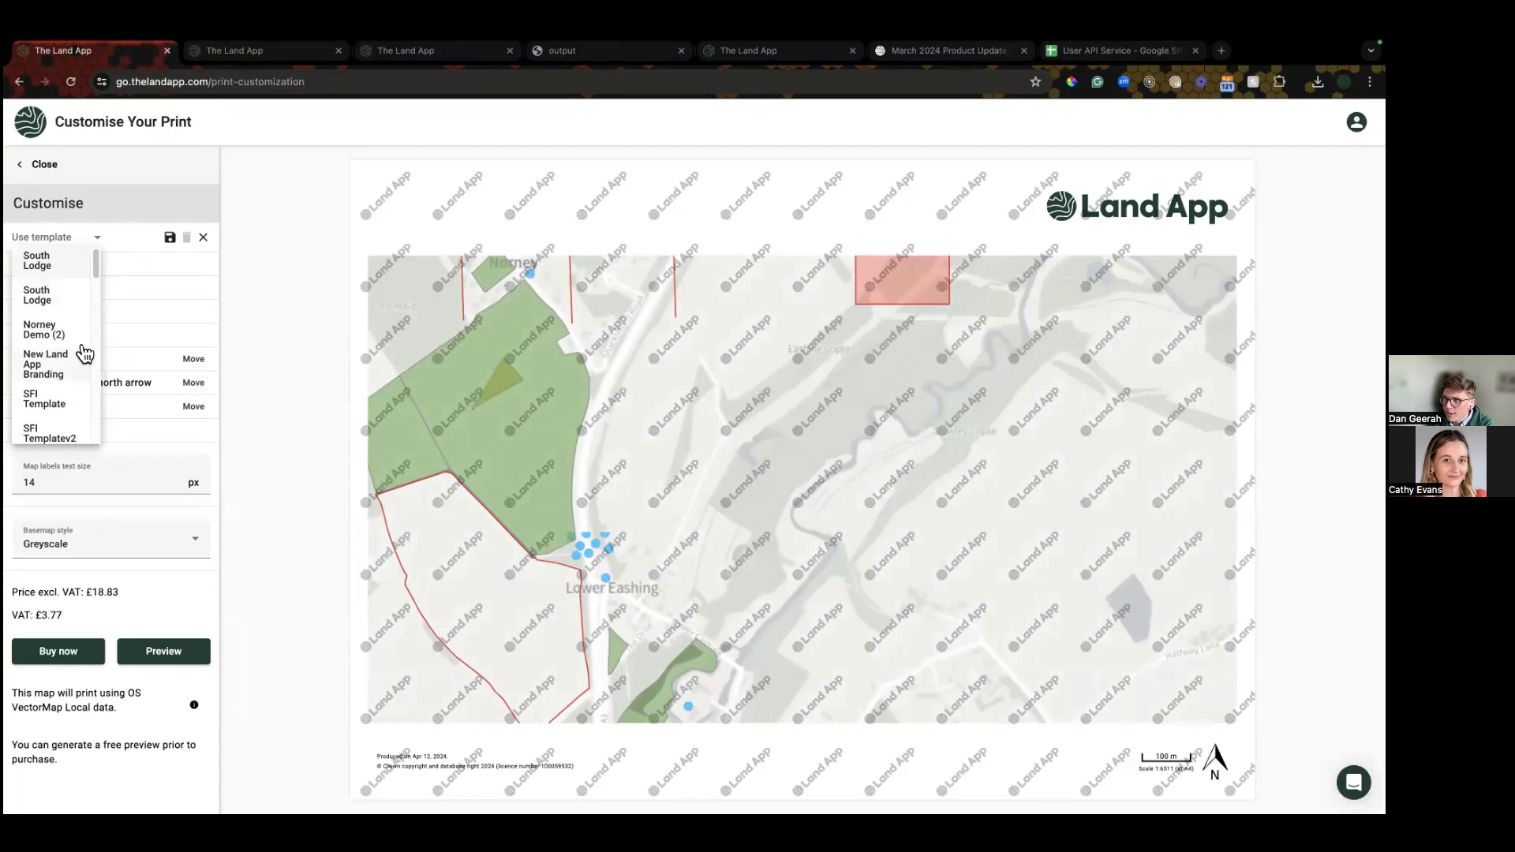
scroll(71, 366, "up", 8)
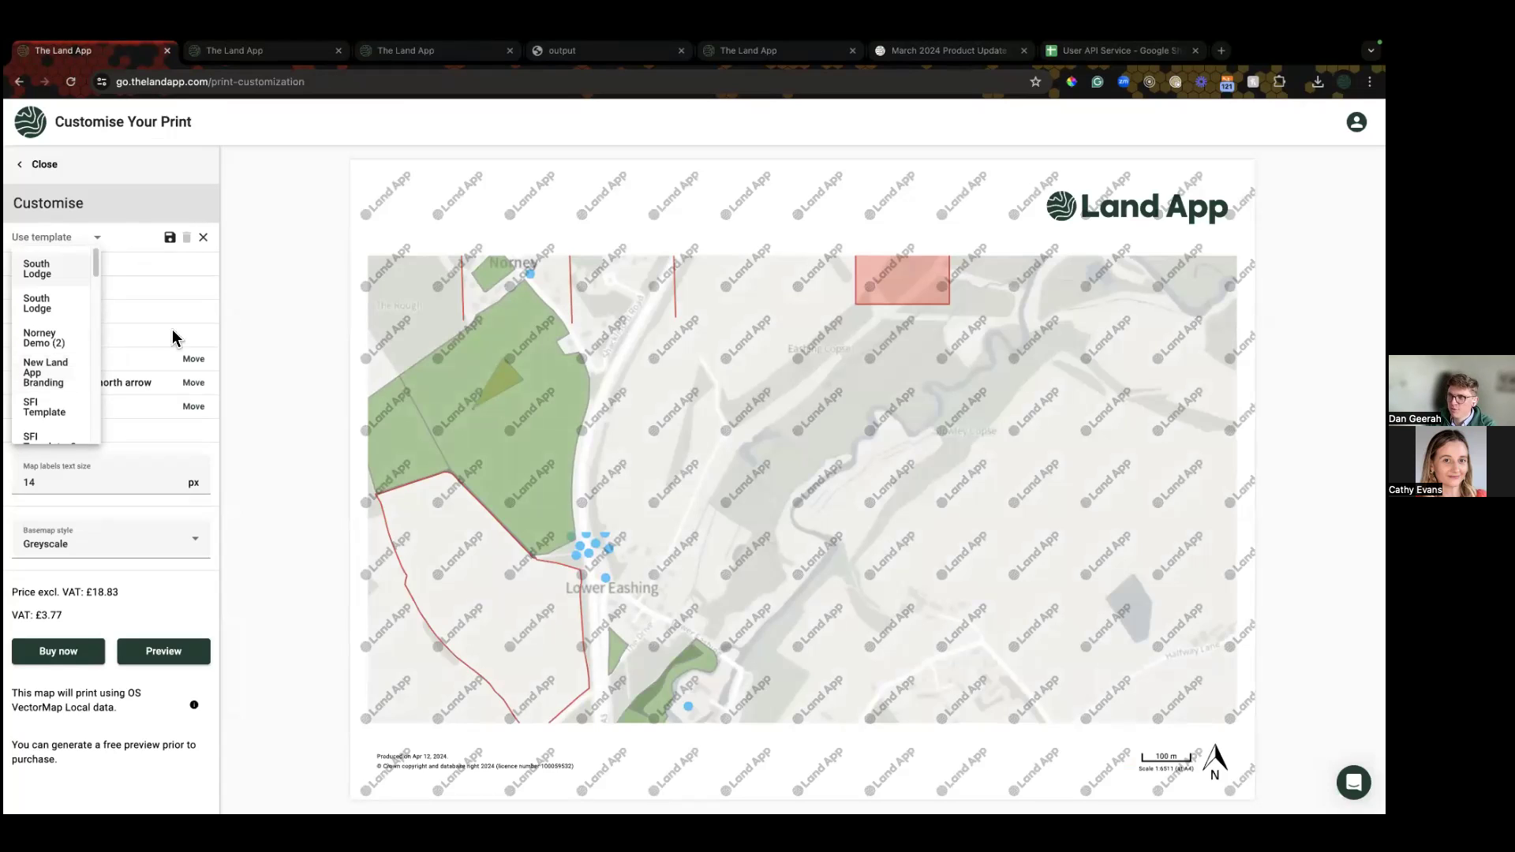
left_click(286, 278)
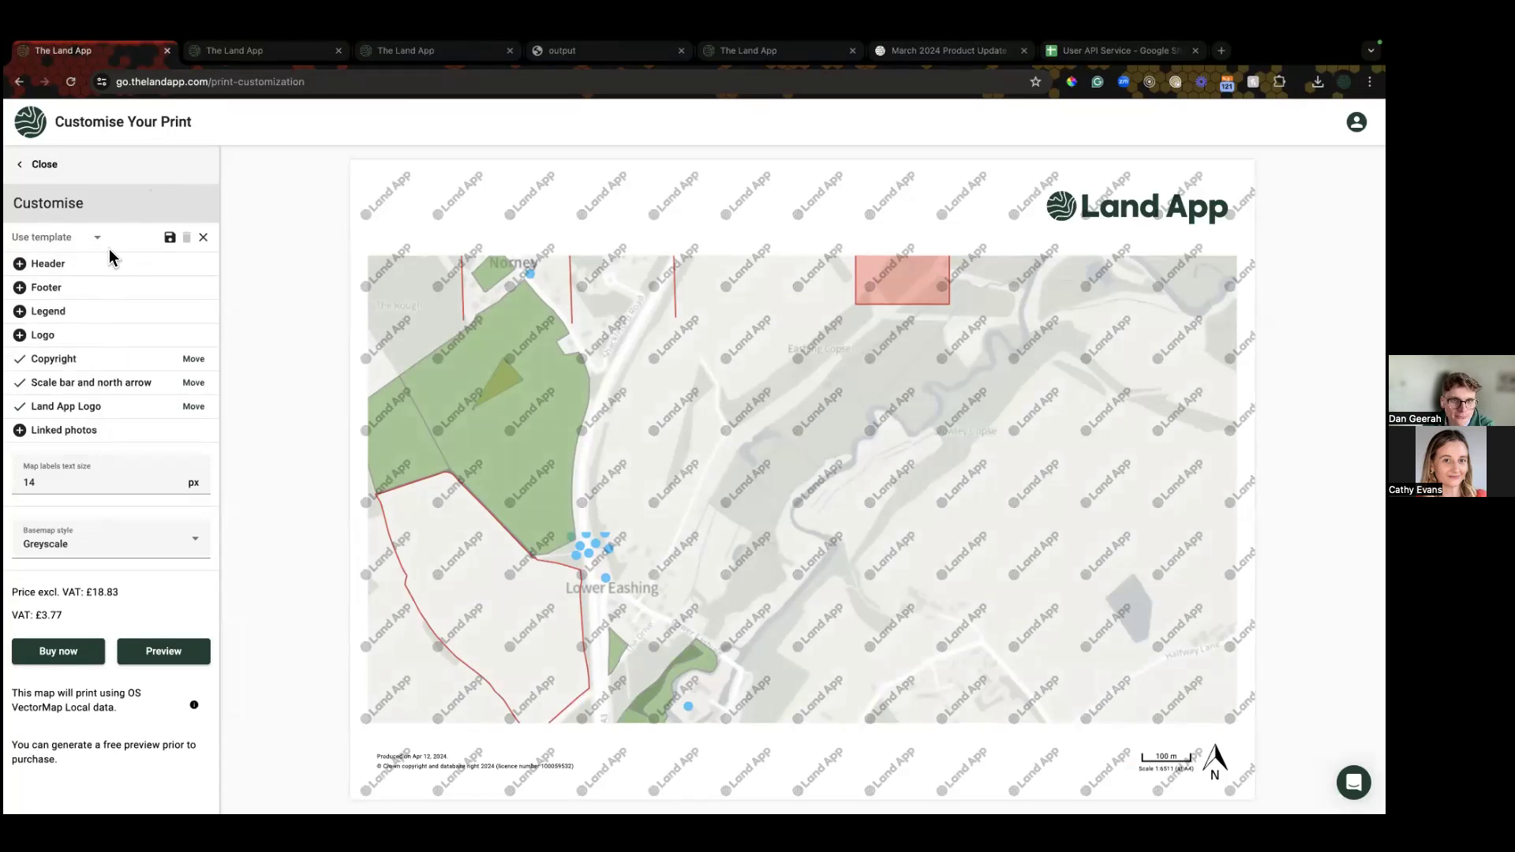
Step: Apply the South Lodge template and open the save template dialog
left_click(68, 241)
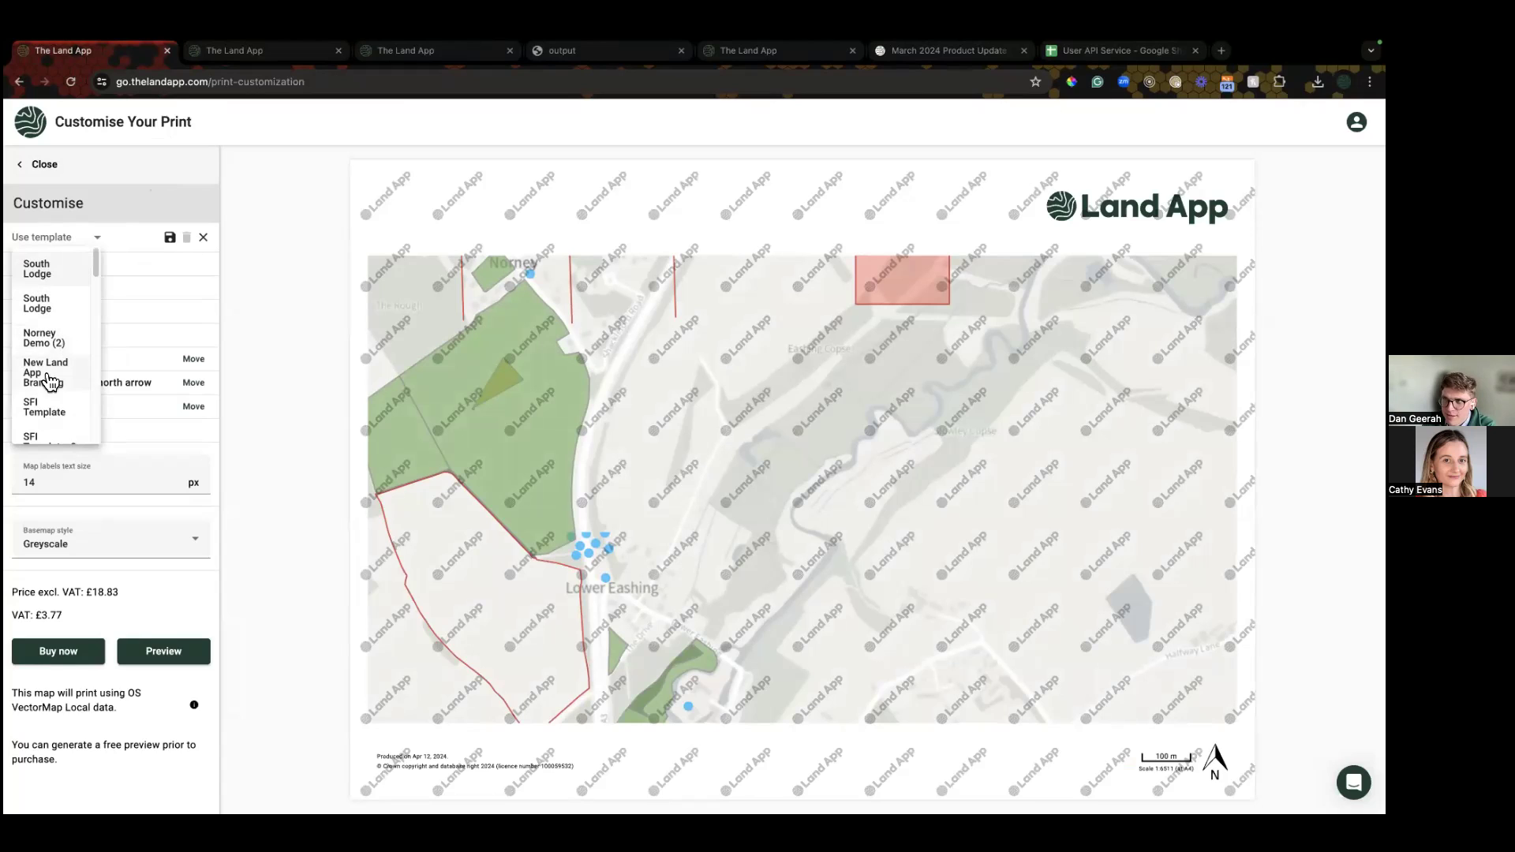
left_click(38, 272)
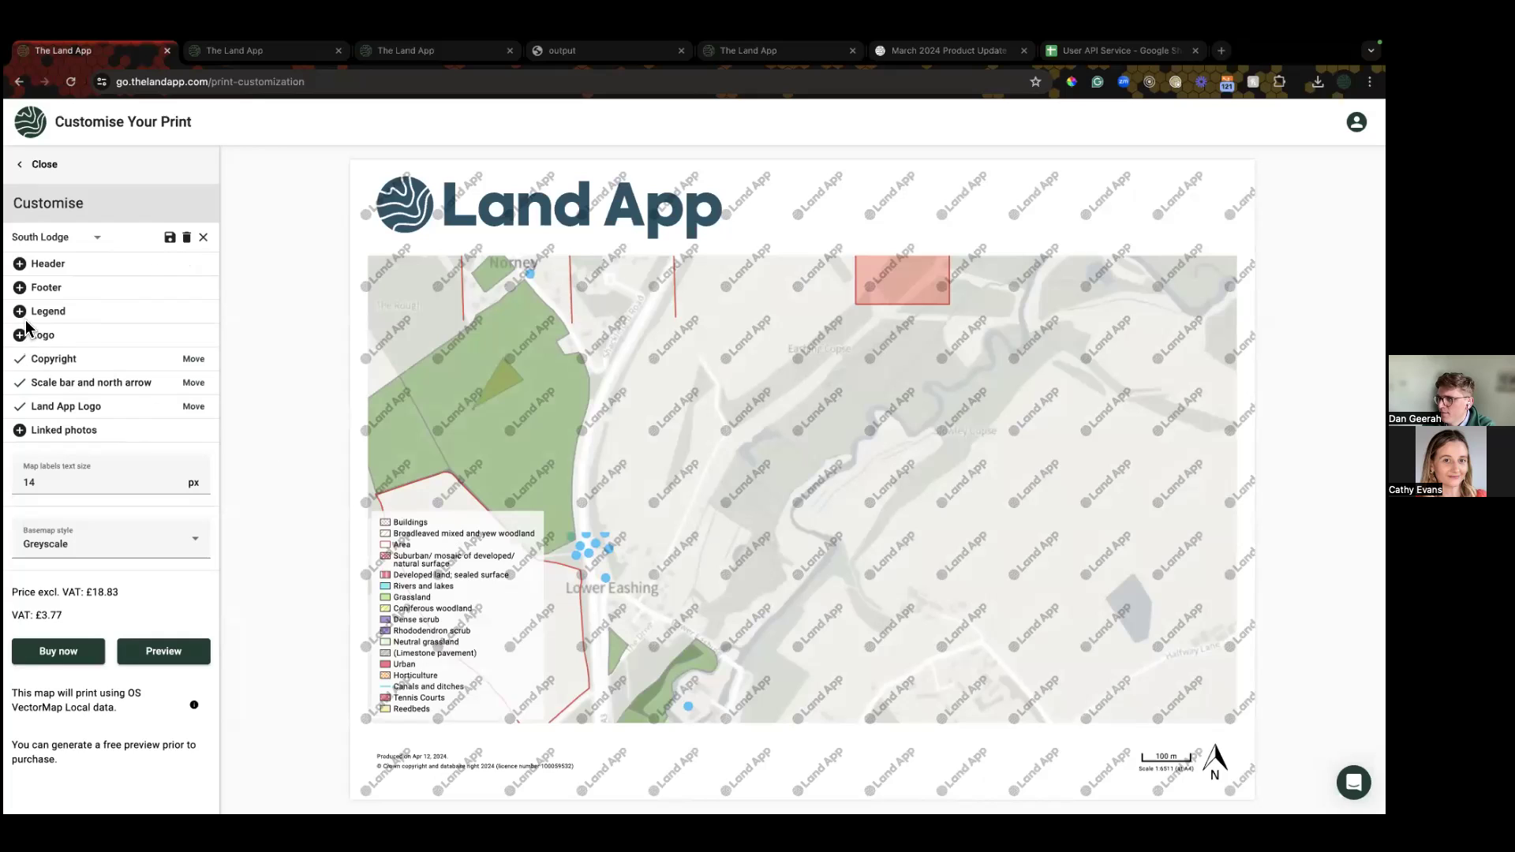
left_click(168, 243)
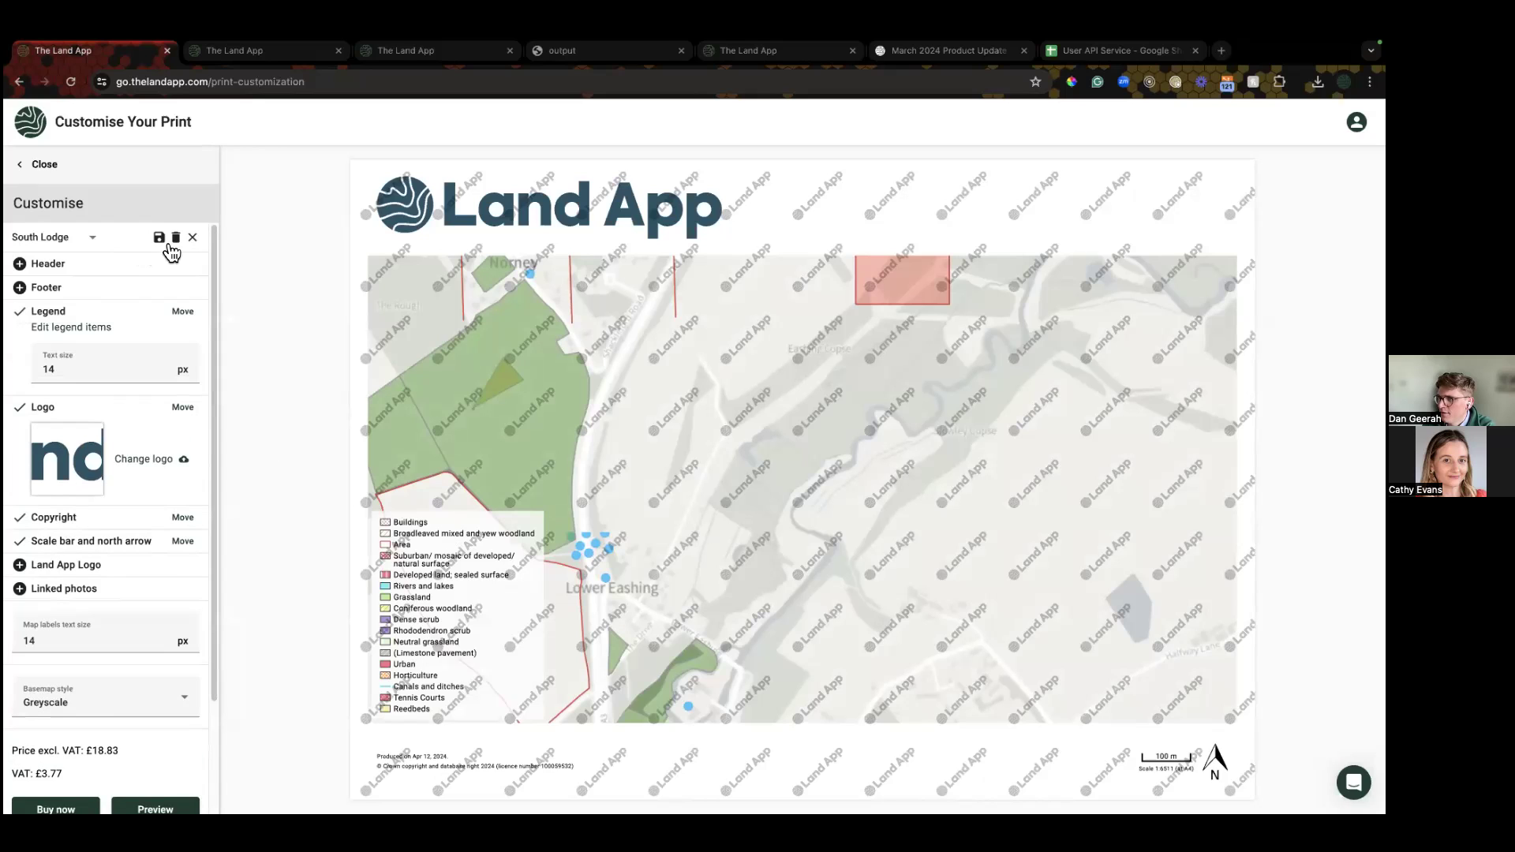
left_click(160, 240)
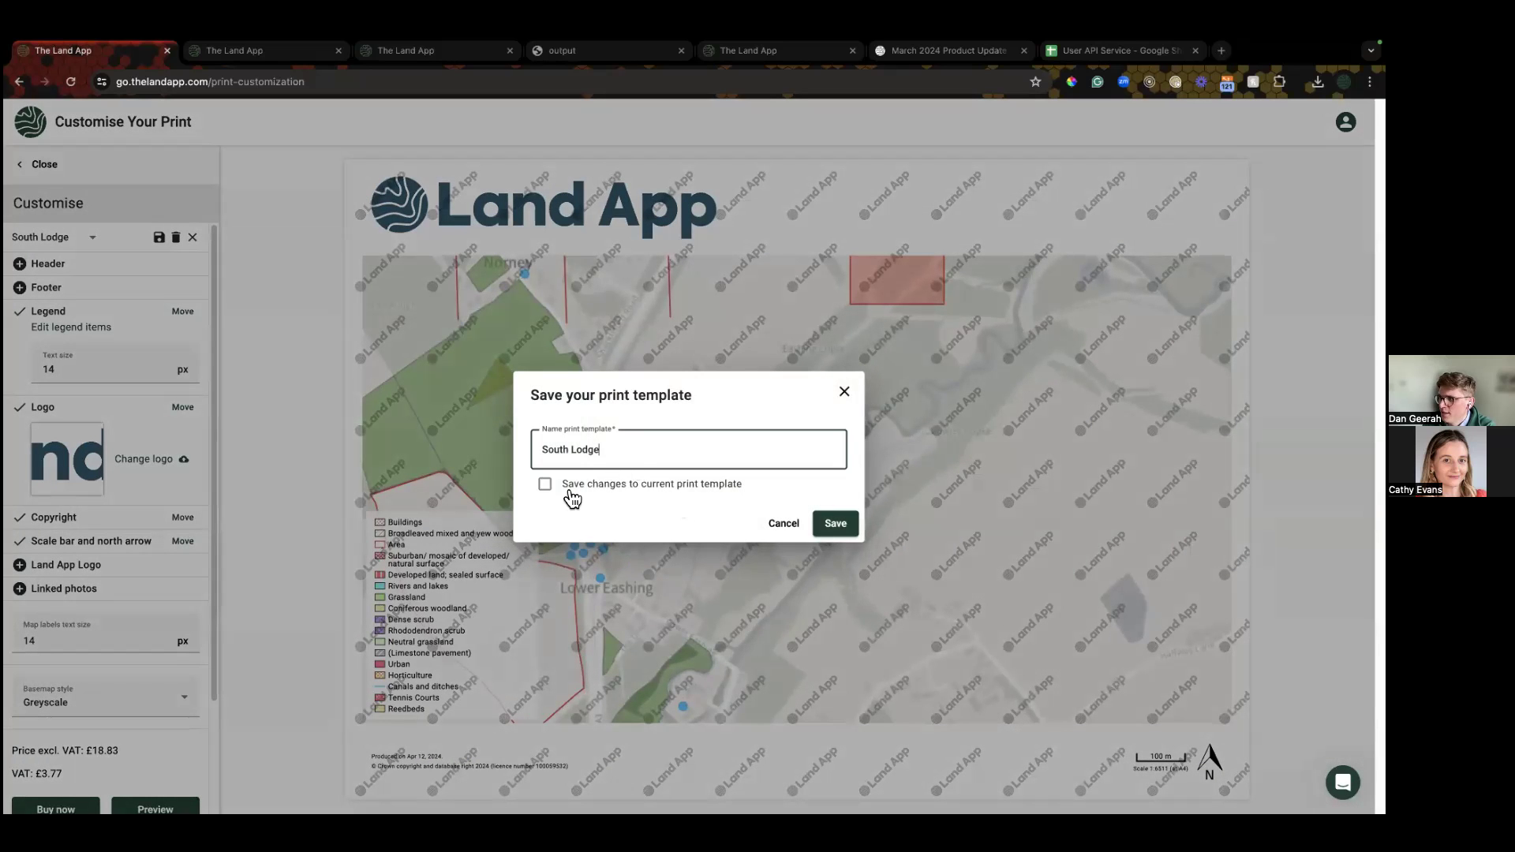
Step: Save the print template as 'New Name', also saving changes to the current template
triple_click(592, 459)
type("Ne")
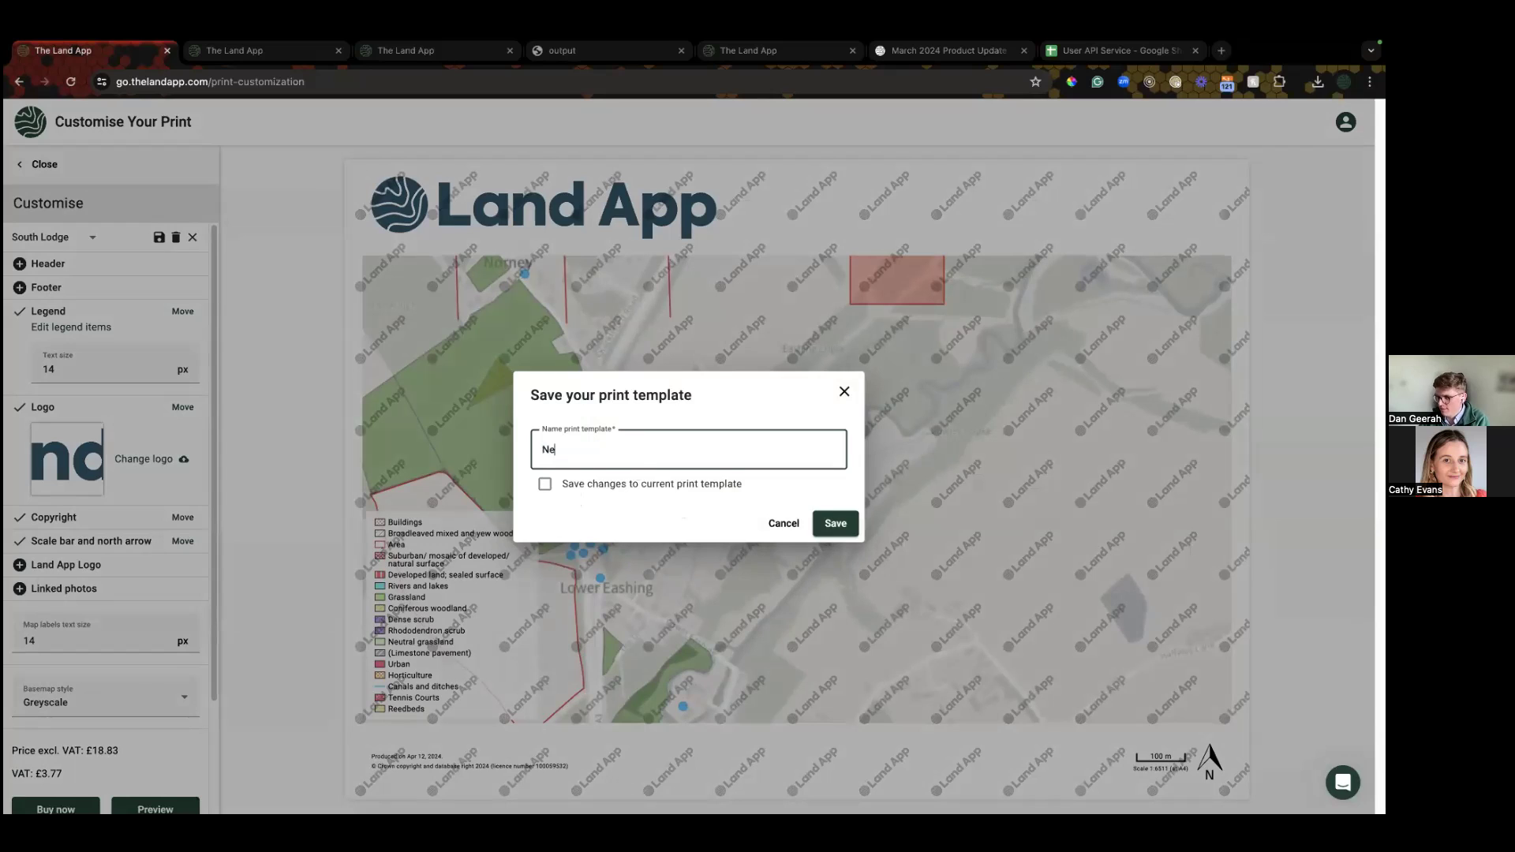
type("w Name")
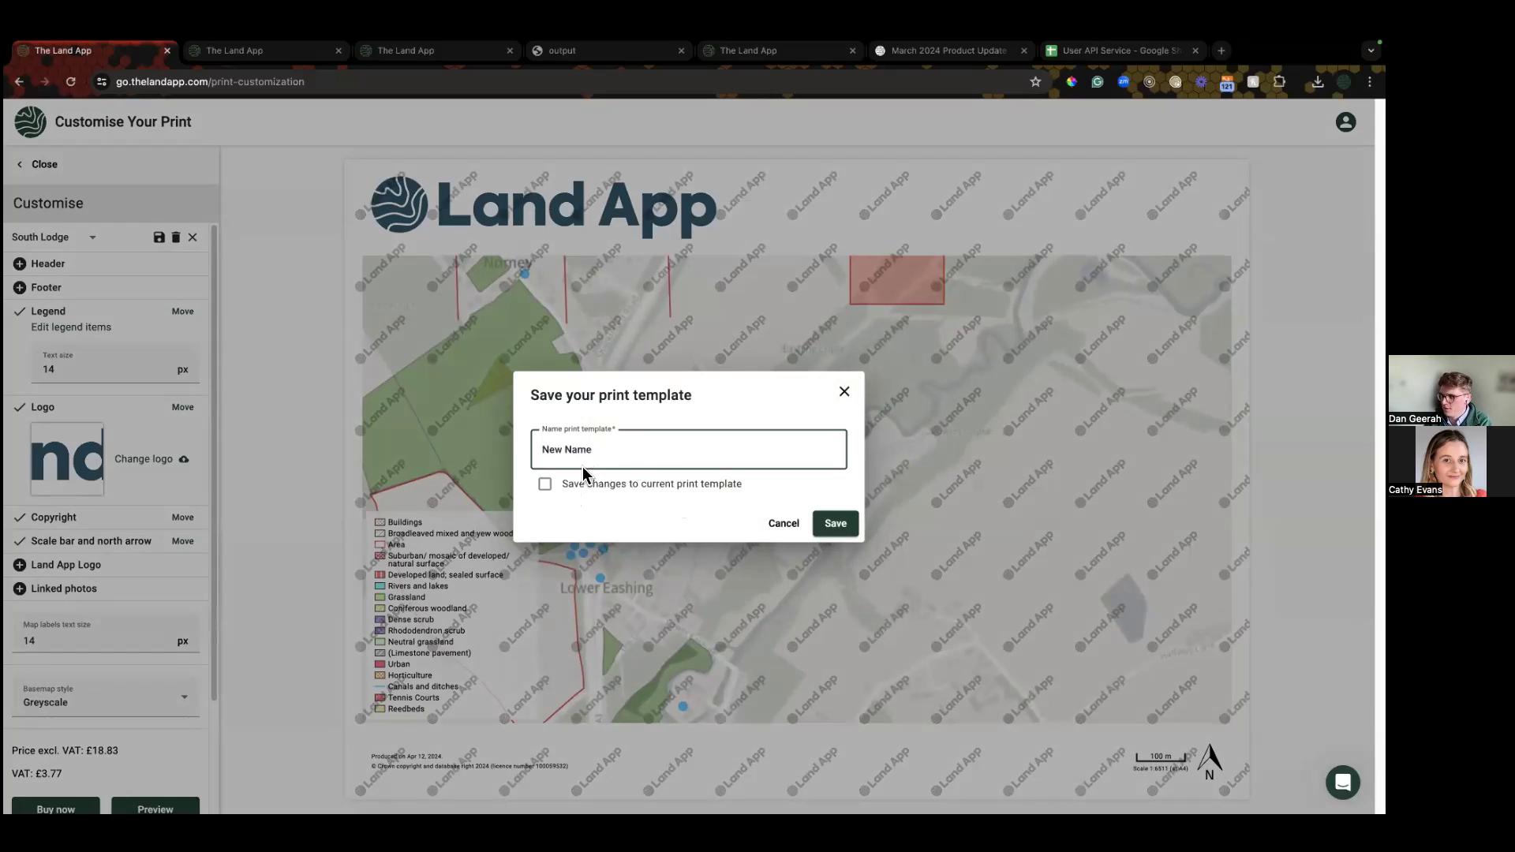
left_click(547, 486)
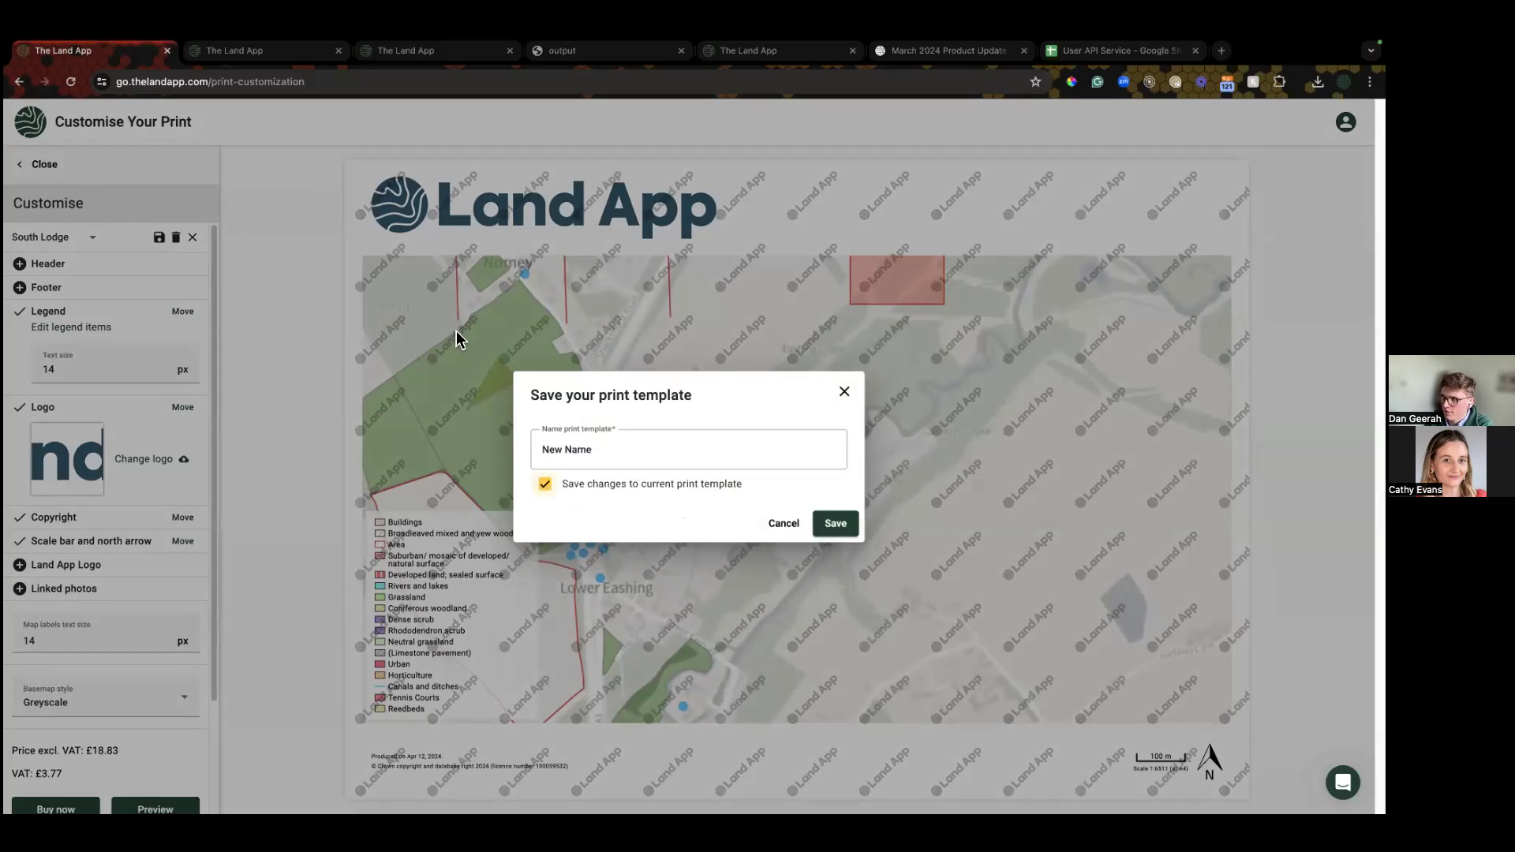
left_click(841, 524)
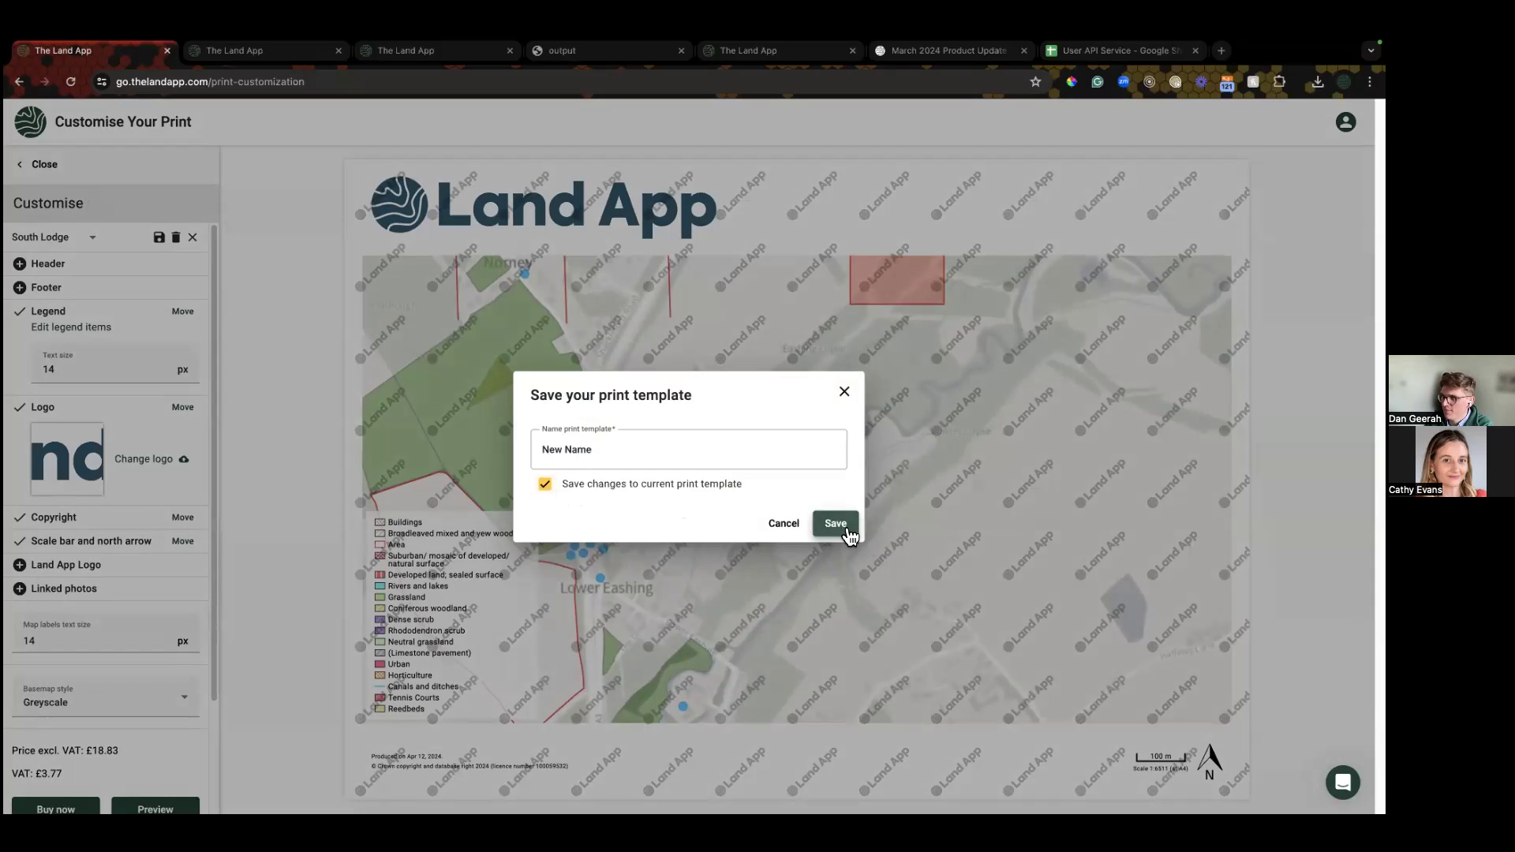
Step: Apply the My Map template, cancel its save dialog, and close the print frame panel
left_click(53, 246)
scroll(54, 384, "down", 4)
scroll(59, 385, "down", 5)
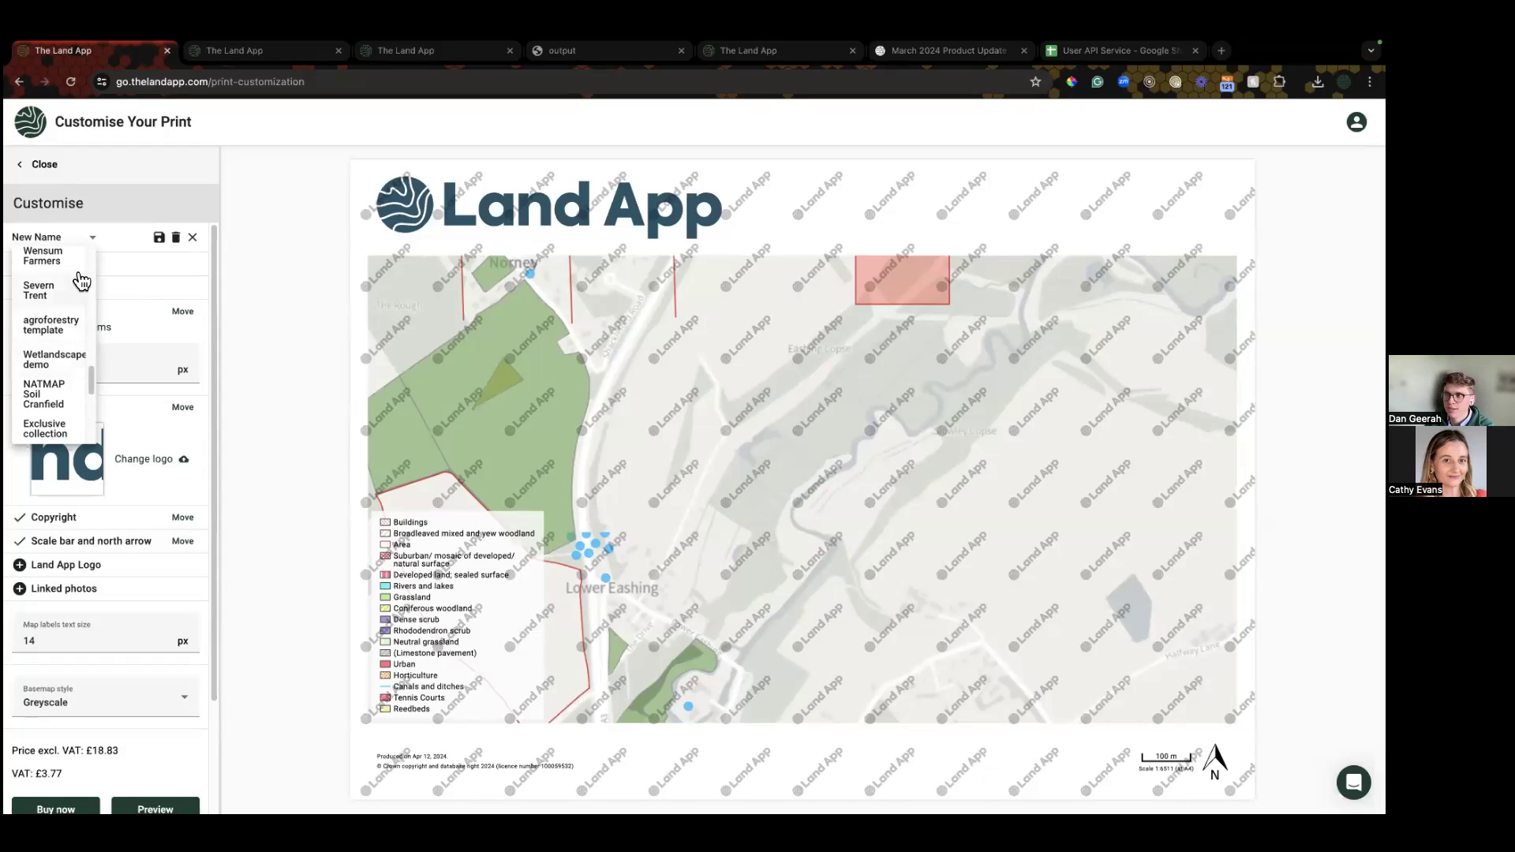
scroll(63, 291, "up", 5)
left_click(63, 292)
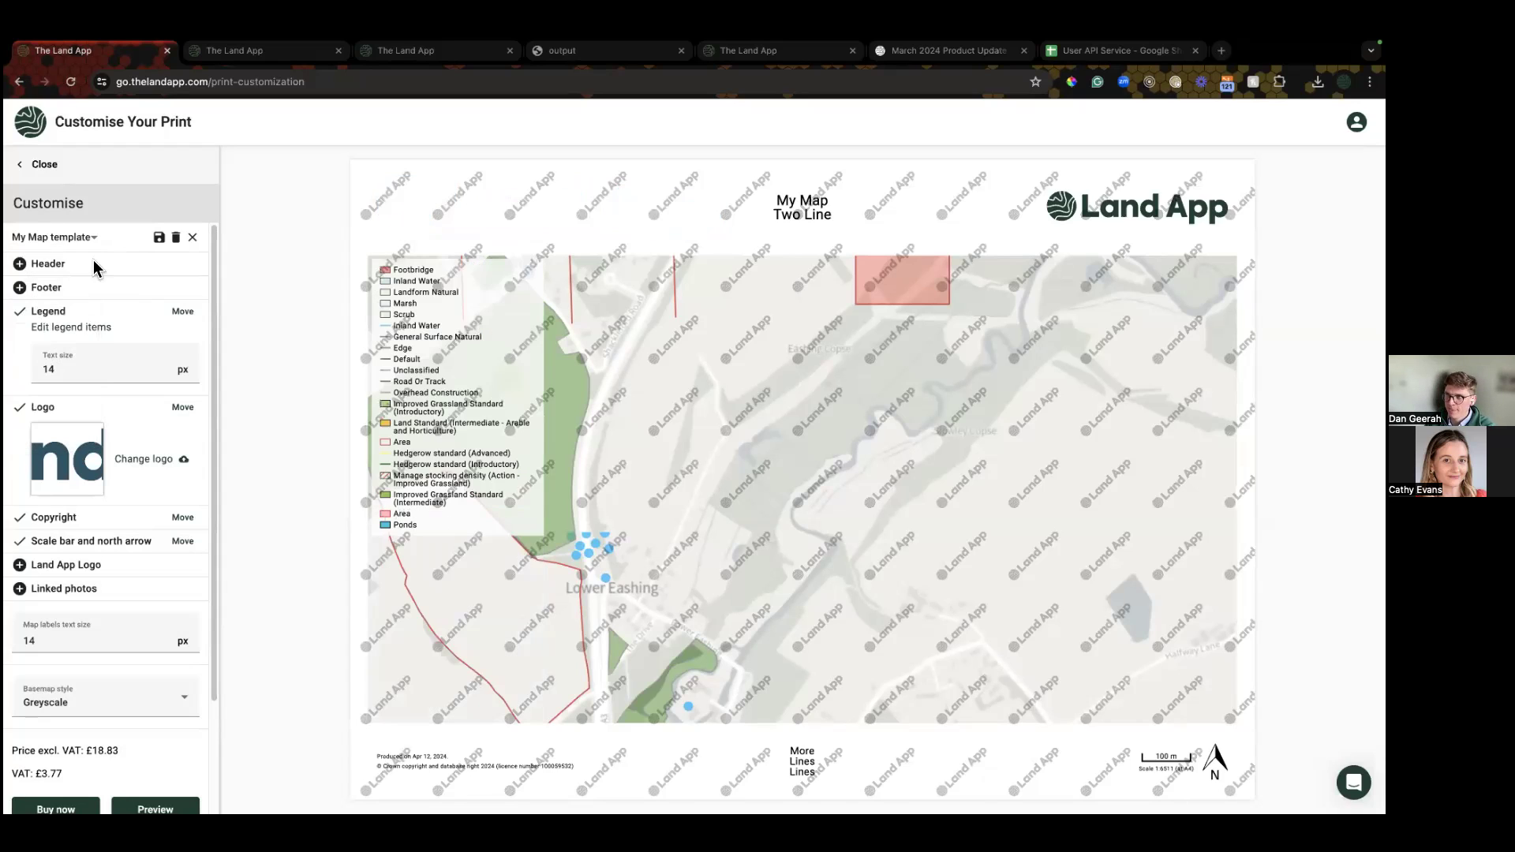
left_click(161, 238)
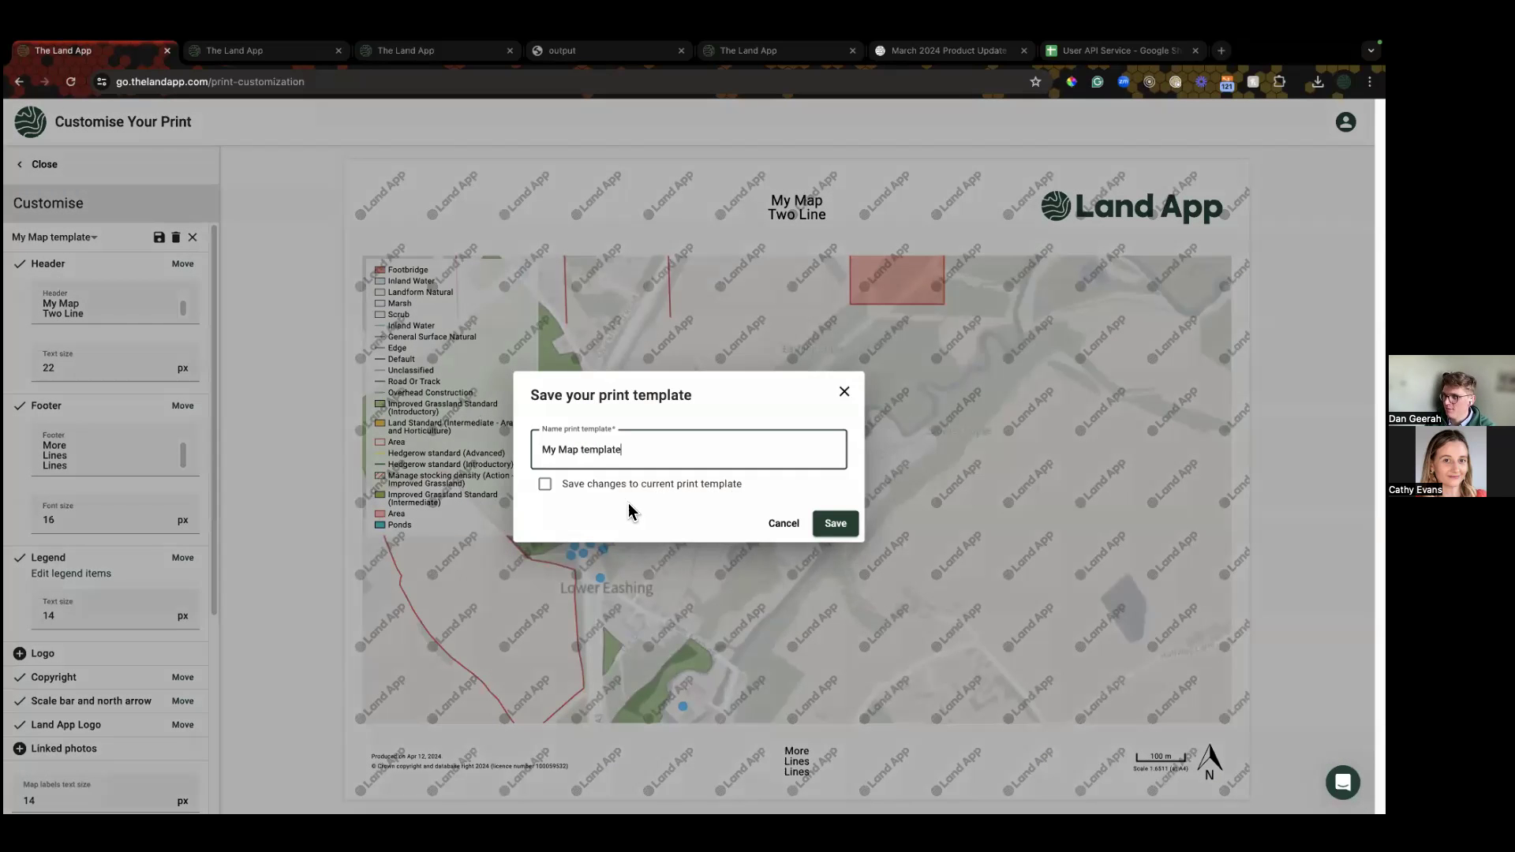
left_click(622, 495)
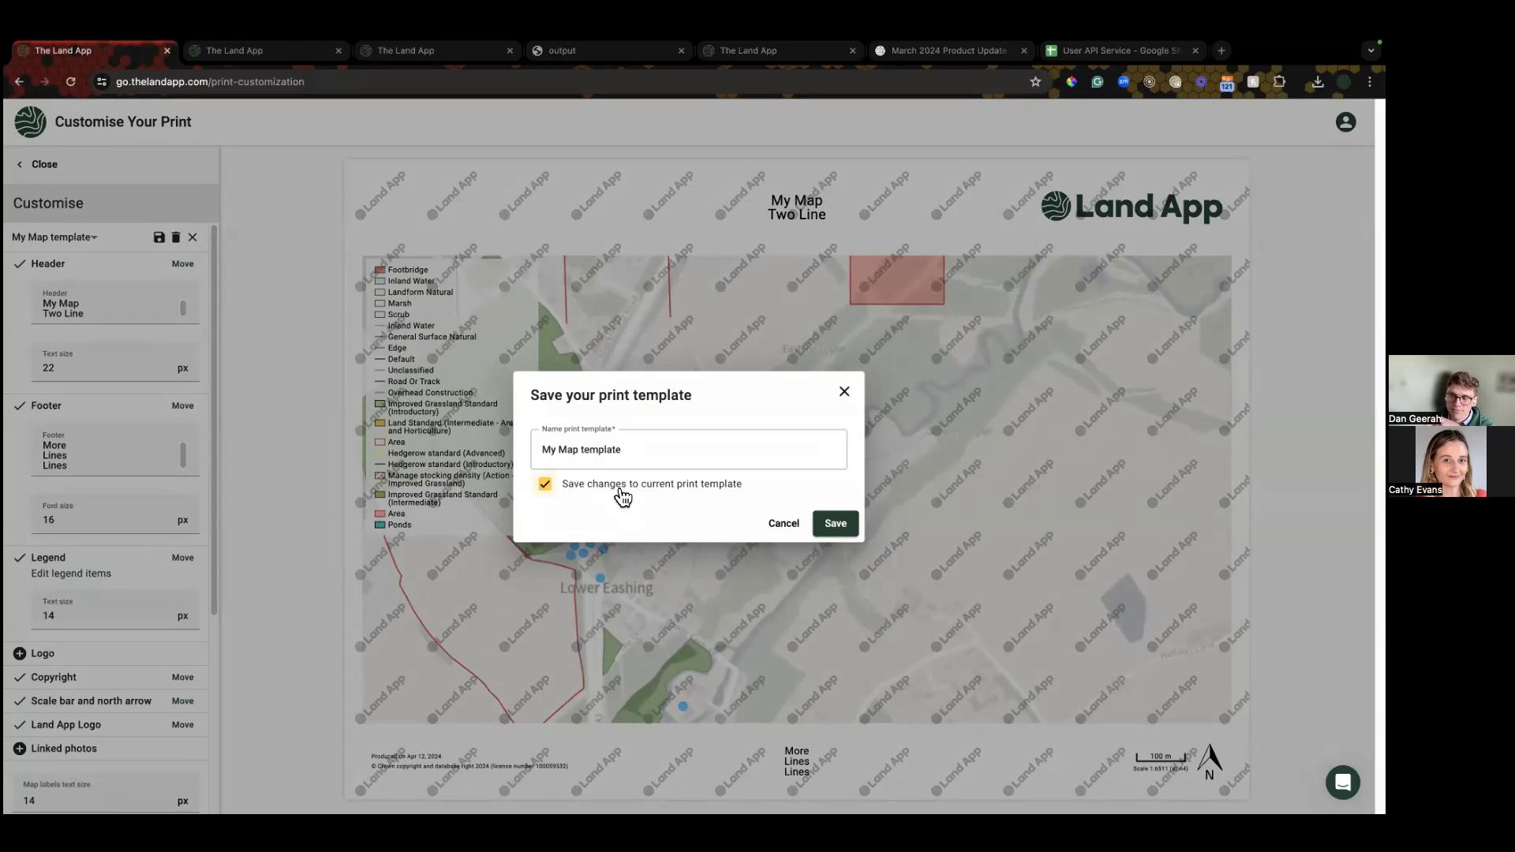
left_click(783, 523)
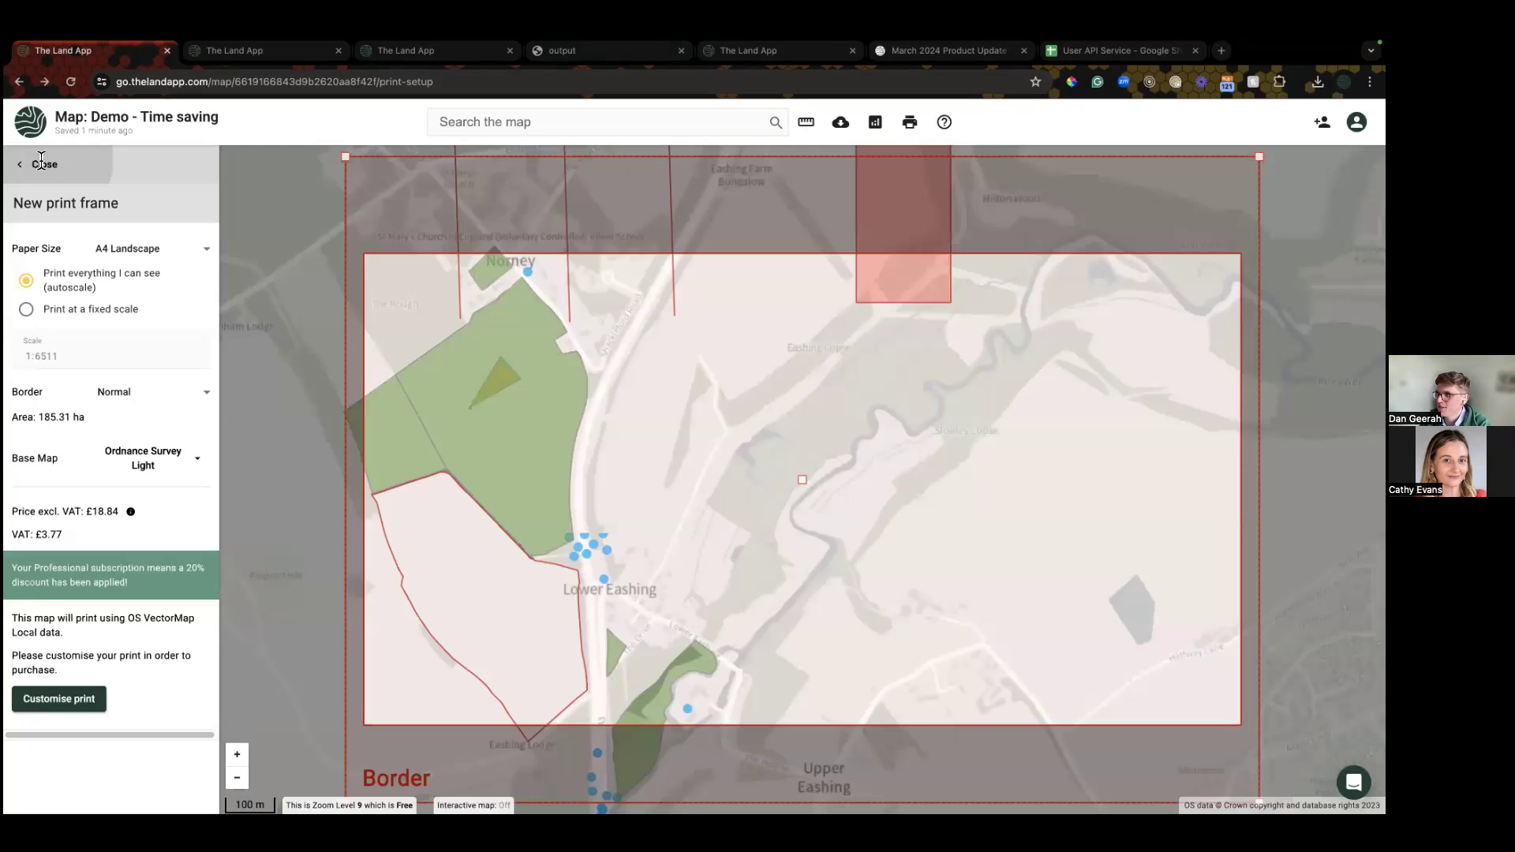
left_click(43, 163)
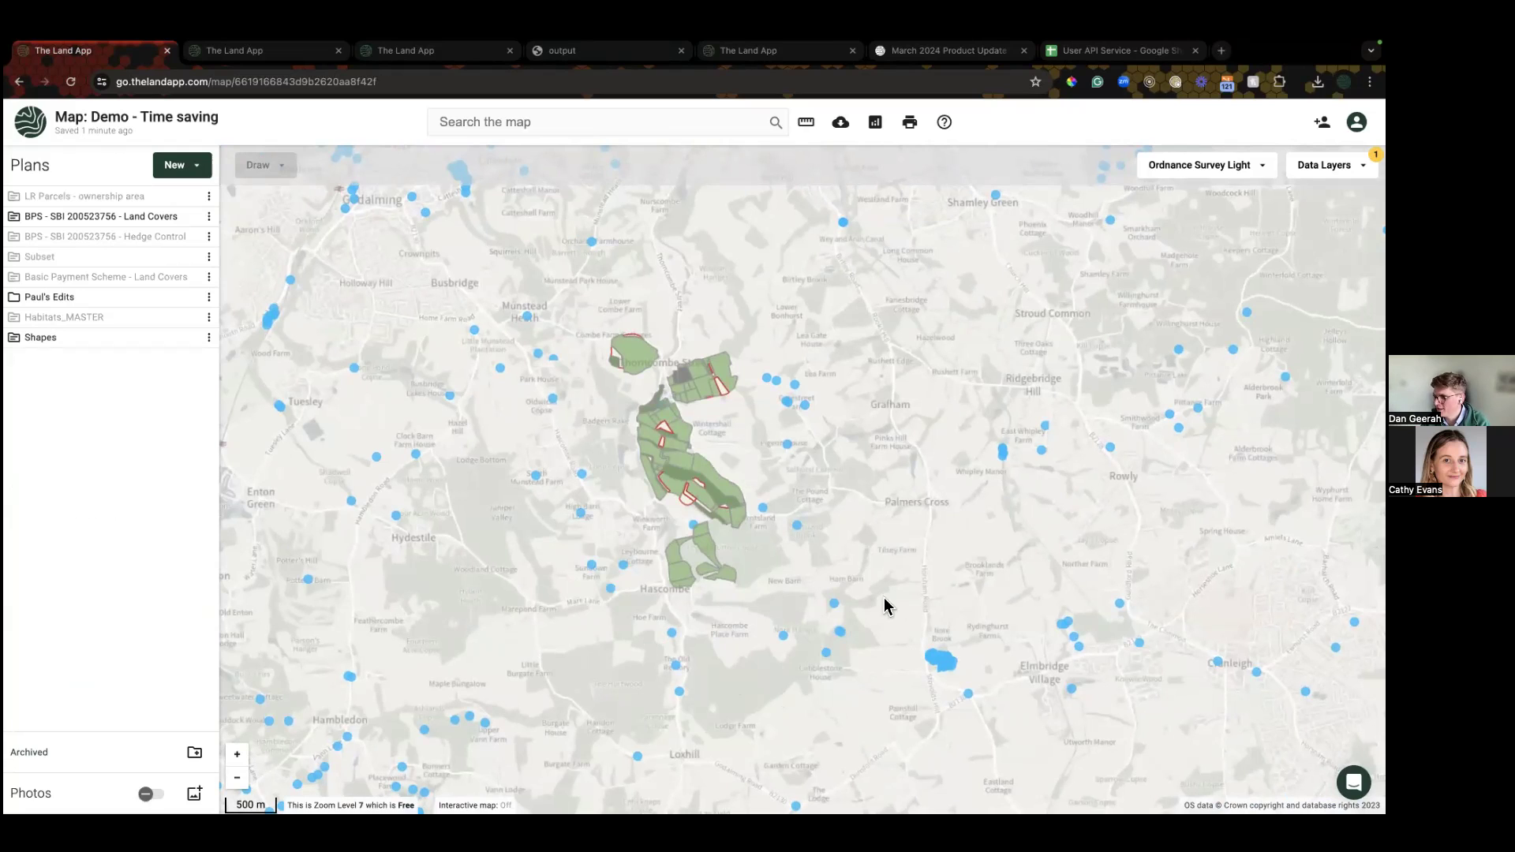
Step: Zoom in on the parcels near Hascombe and Cricket's Hill, panning toward Winkworth and Langhurst Farm
left_click_drag(746, 502, 644, 489)
left_click_drag(826, 594, 461, 348)
scroll(465, 368, "down", 4)
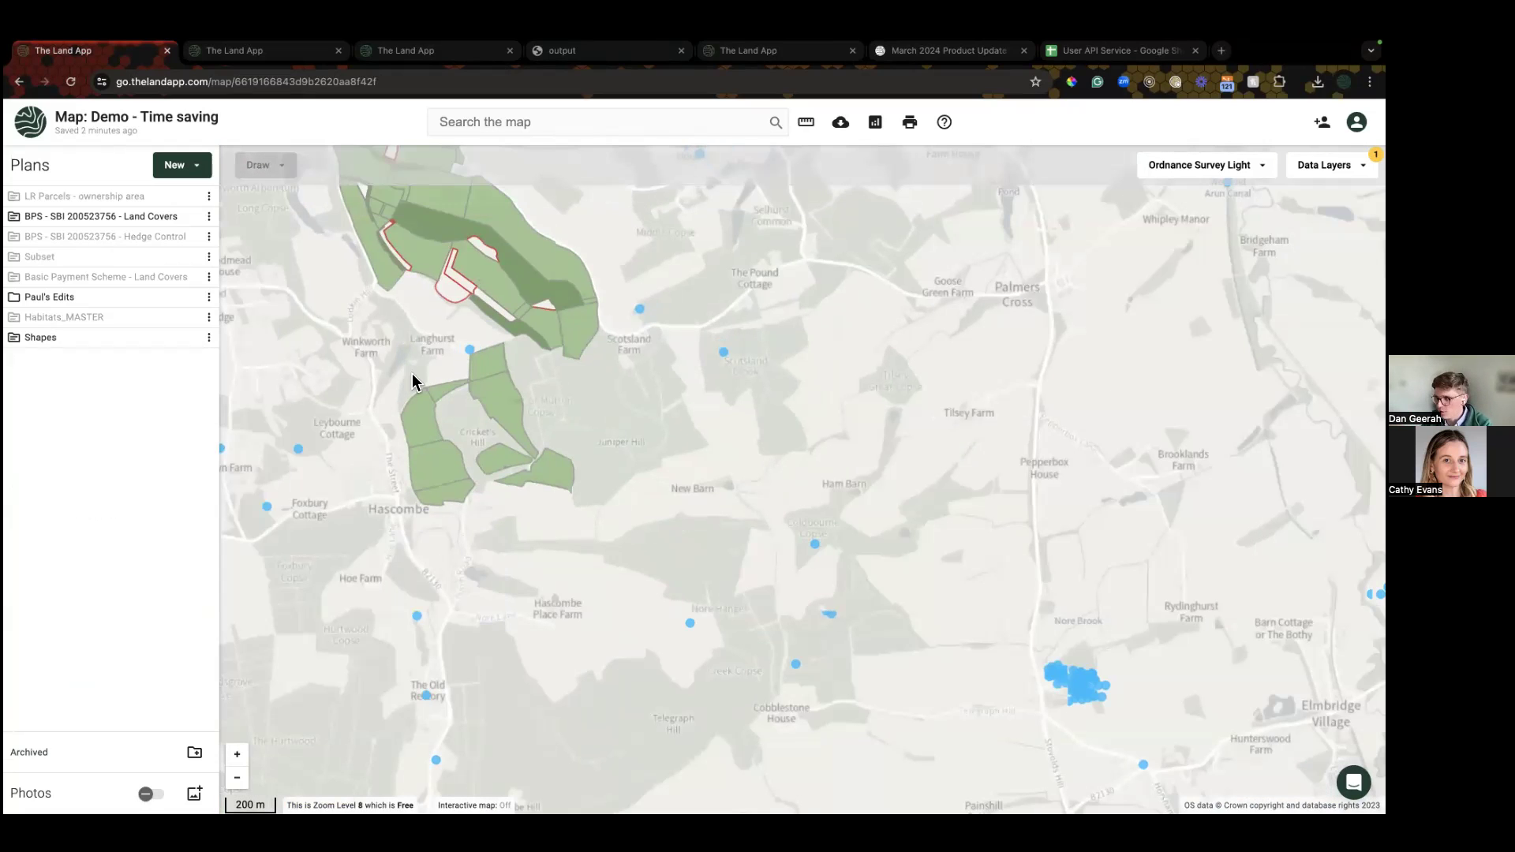
left_click_drag(362, 341, 642, 565)
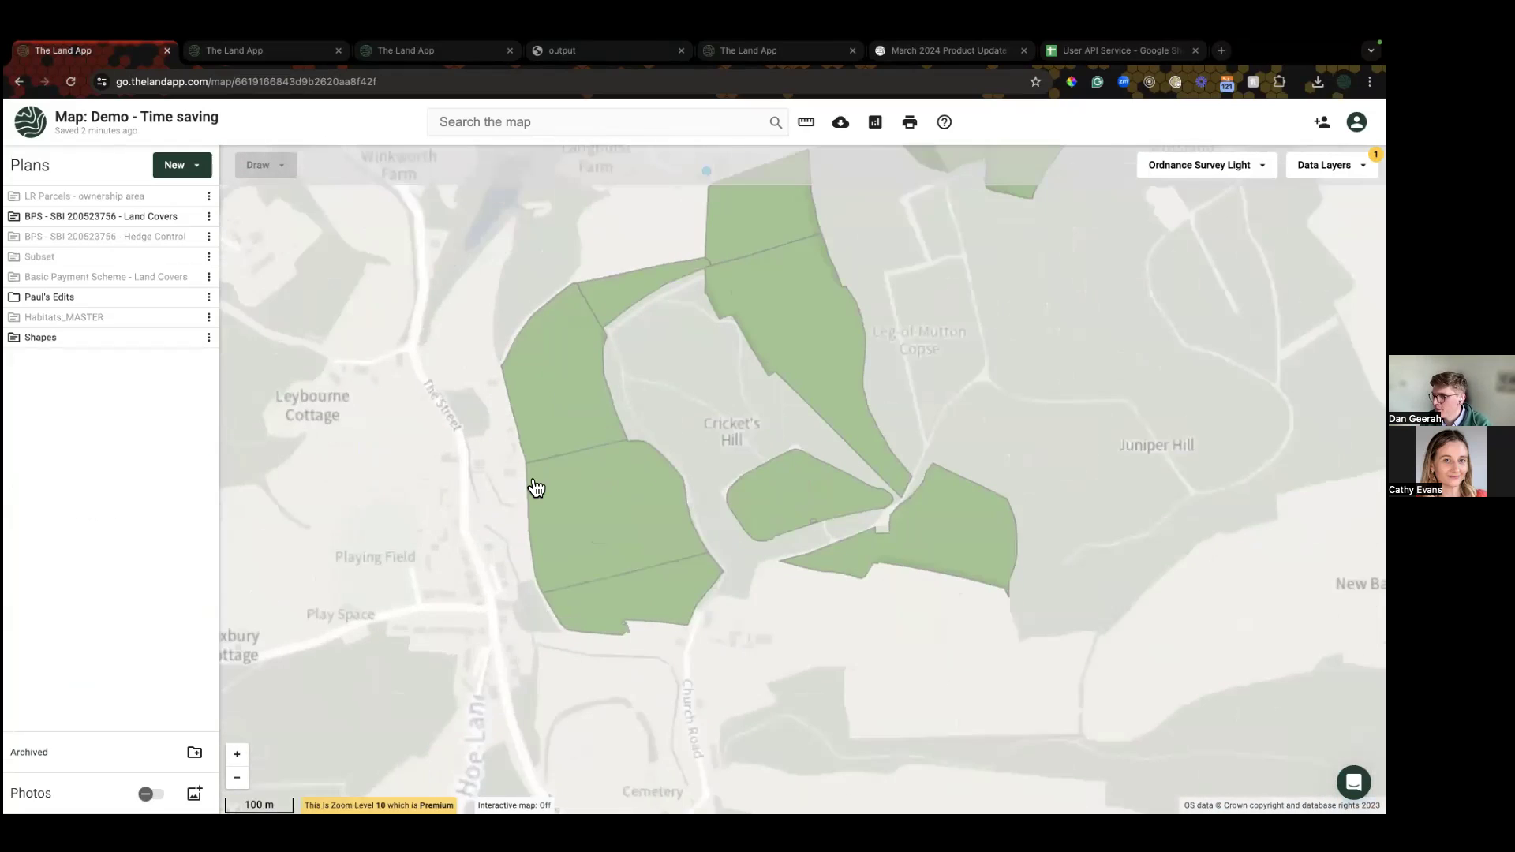
scroll(422, 359, "down", 4)
left_click_drag(394, 289, 660, 468)
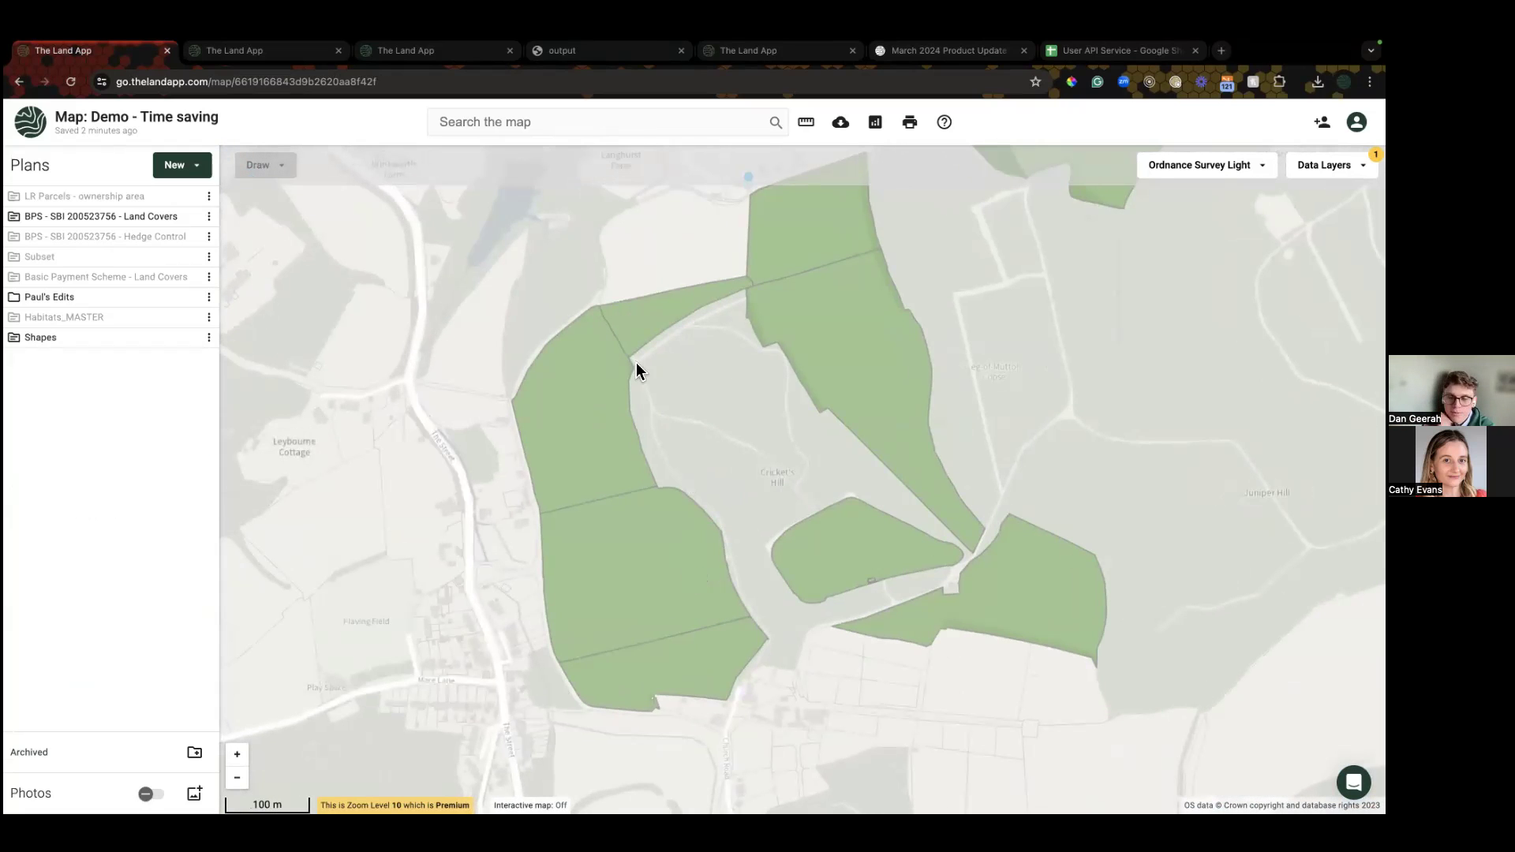
left_click_drag(362, 386, 456, 418)
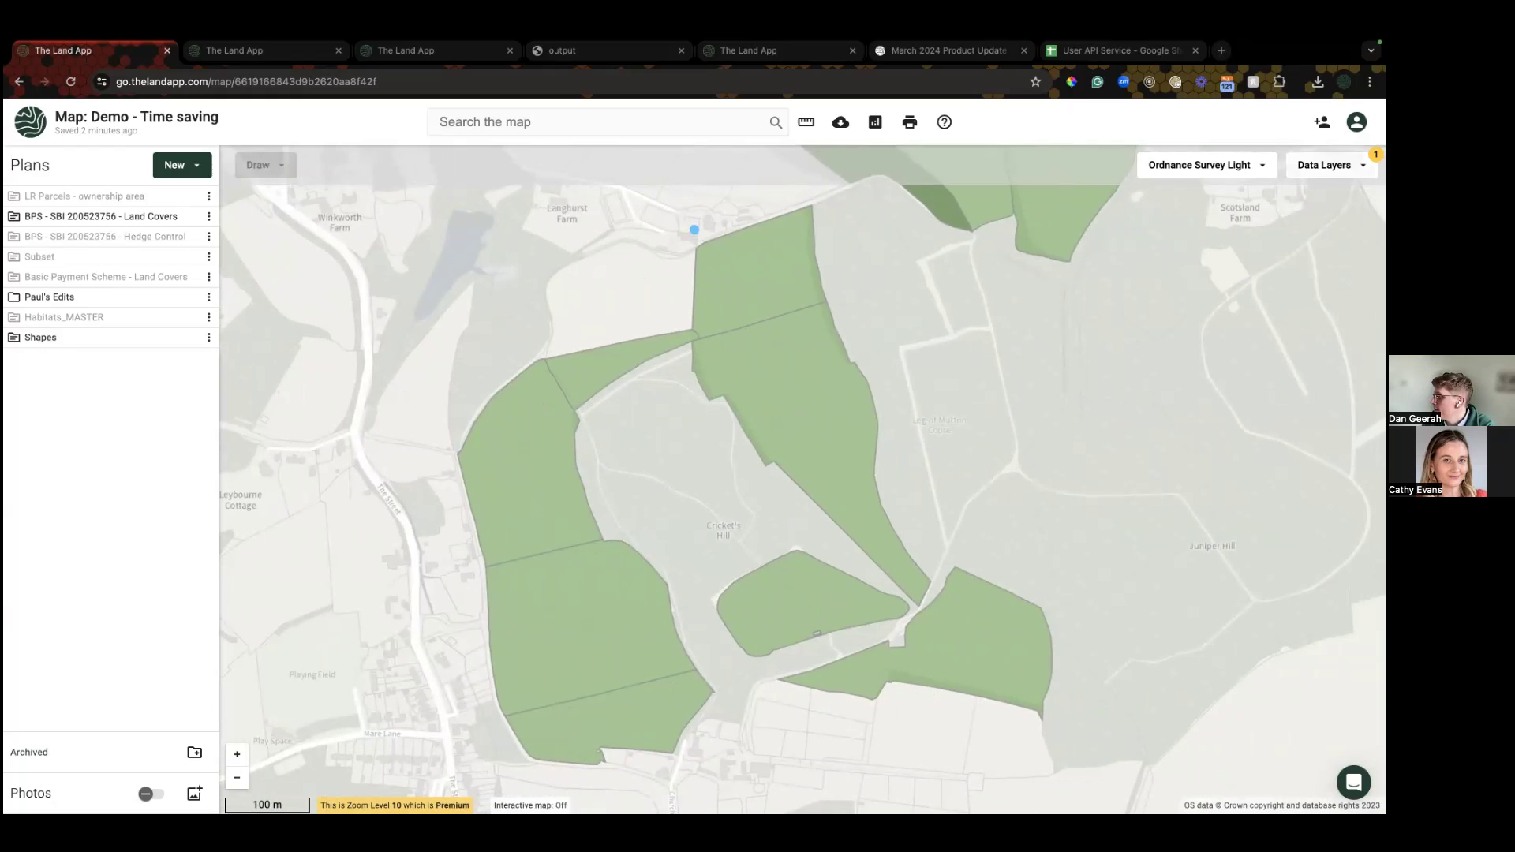
Step: Search data layers for 'comm' and turn on CRoW, Section 4 and RPA common land layers
left_click(1326, 164)
type("comm")
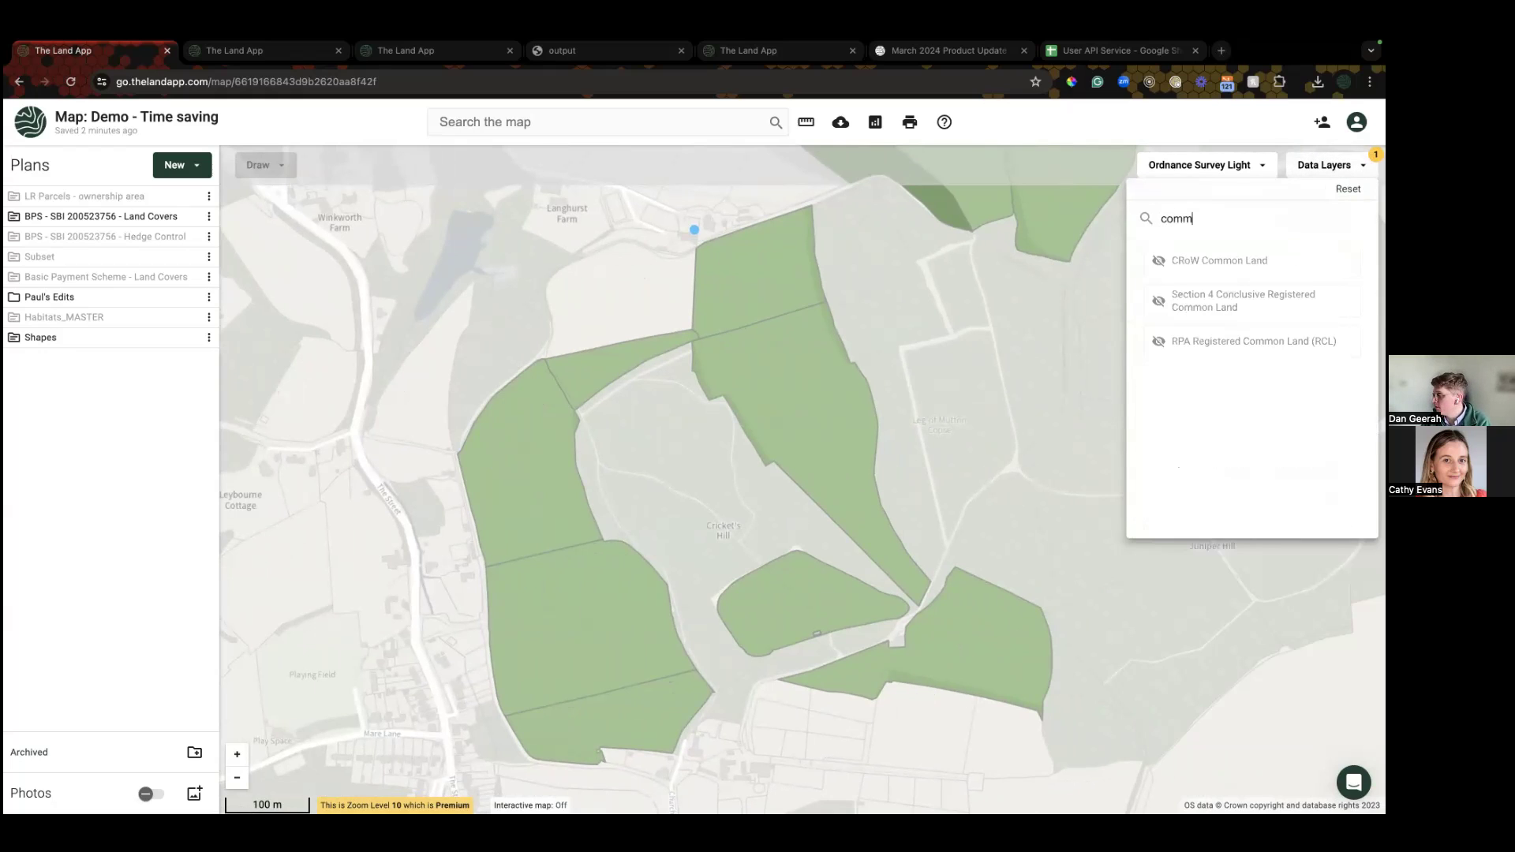
left_click(1229, 261)
left_click(1219, 300)
left_click(1219, 341)
scroll(1054, 454, "down", 3)
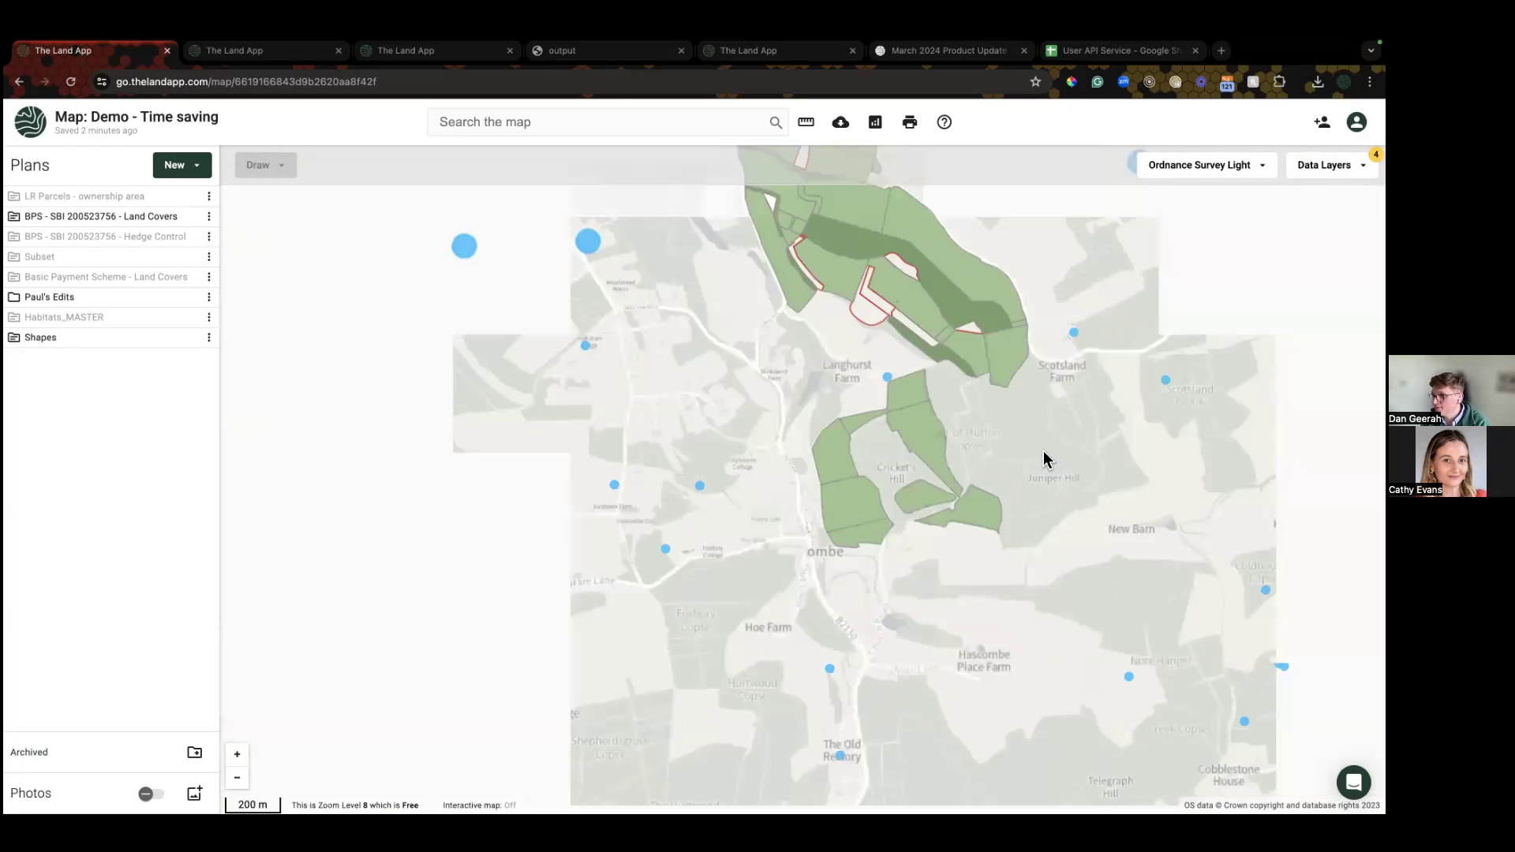
scroll(505, 342, "down", 1)
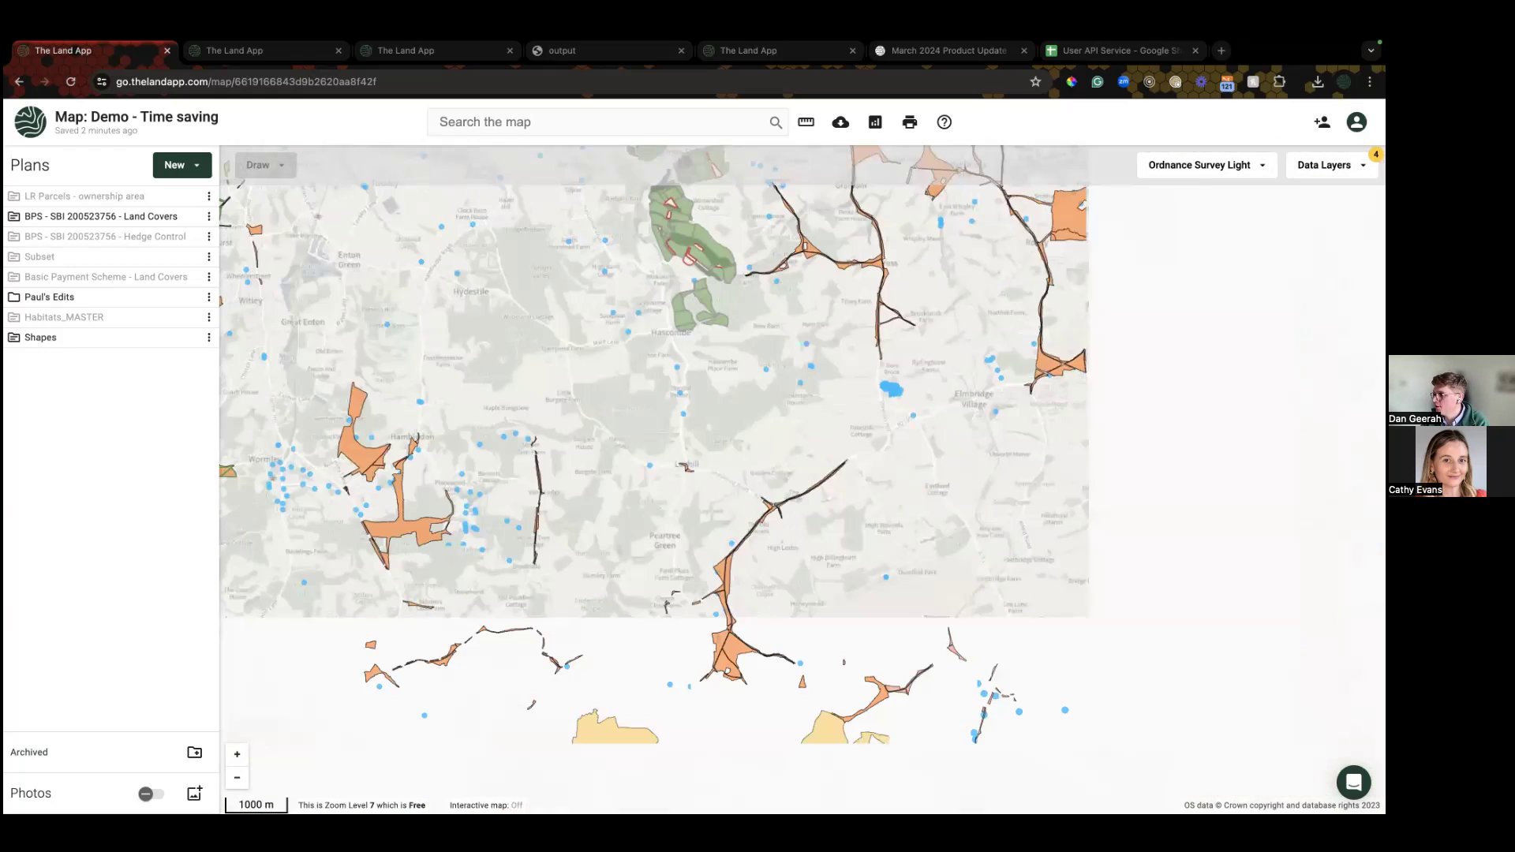
Step: Clear all data layers, re-enable the three common land layers and inspect a CRoW common shape
left_click(1330, 165)
left_click(1347, 188)
left_click(1228, 260)
left_click(1228, 300)
left_click(1227, 341)
left_click(746, 497)
left_click_drag(746, 497, 838, 657)
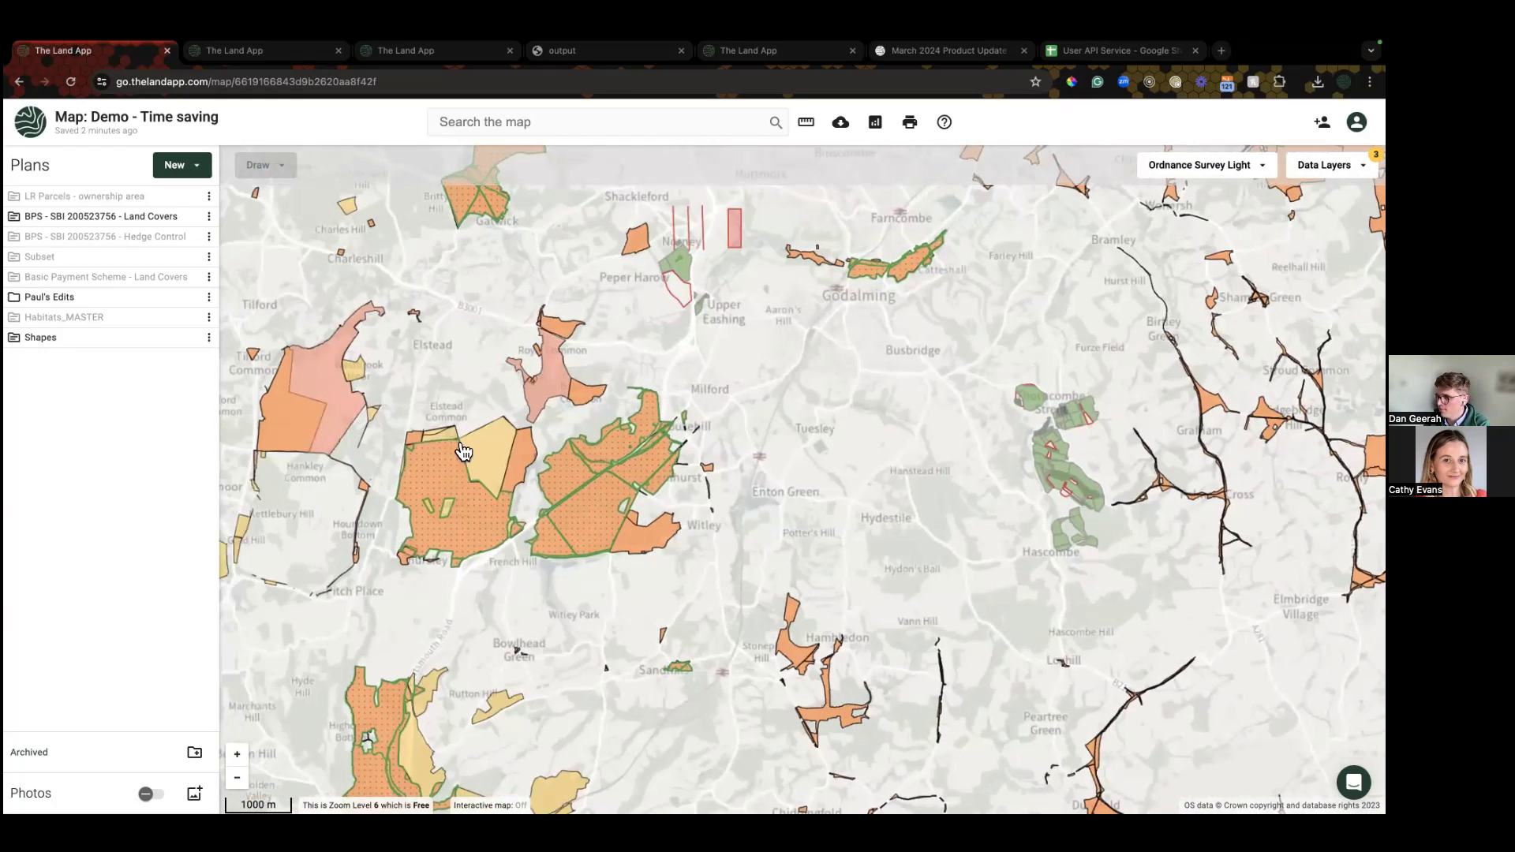
left_click(492, 452)
Step: Keep only RPA Registered Common Land visible and select Thursley Common plus the neighbouring common
left_click(1330, 165)
left_click(1227, 341)
left_click(1238, 301)
left_click(1223, 265)
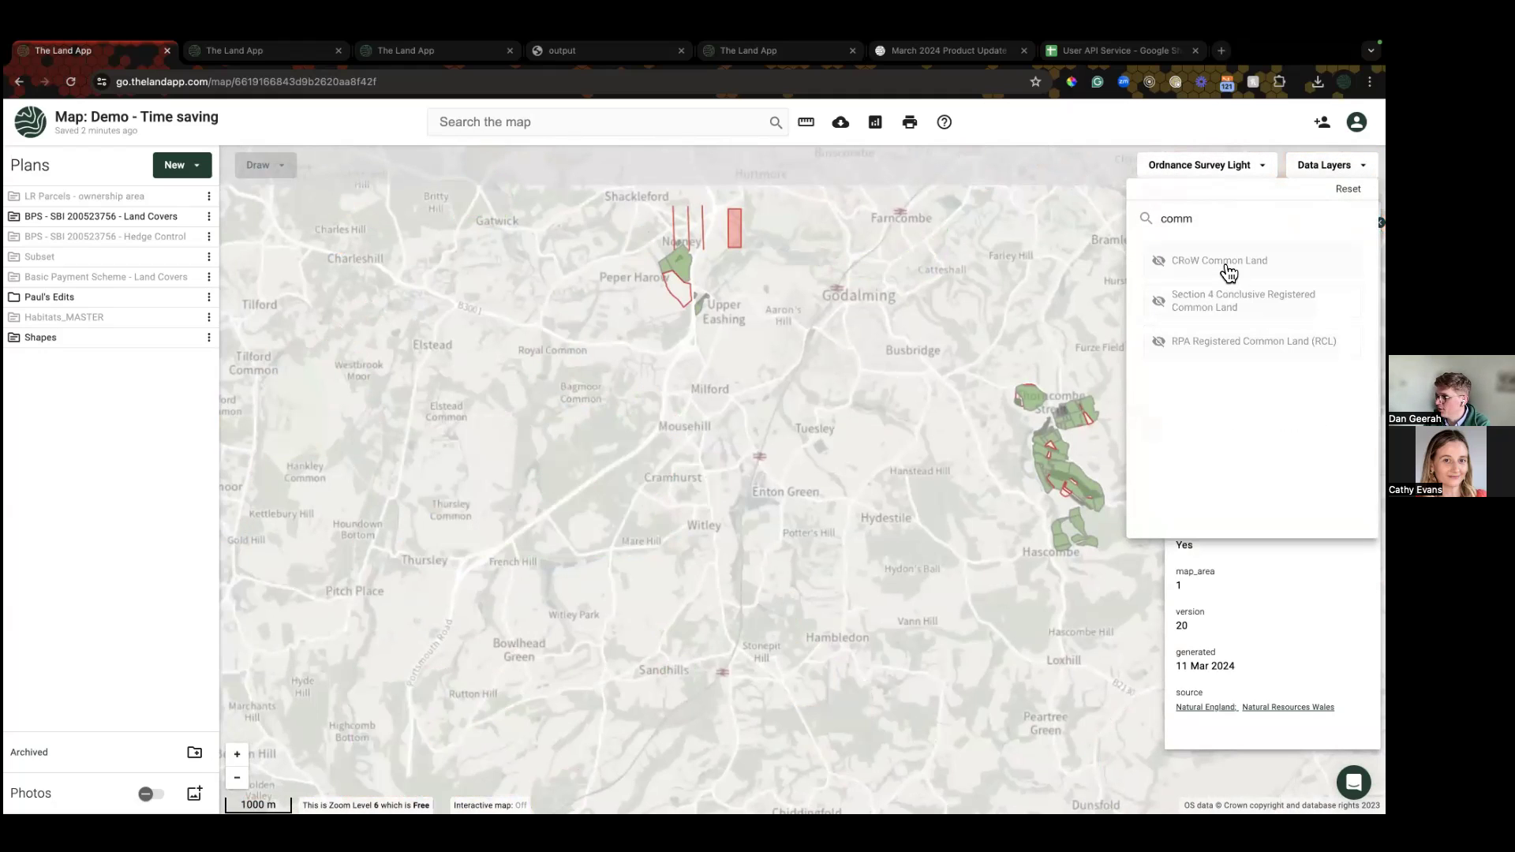
left_click(1195, 344)
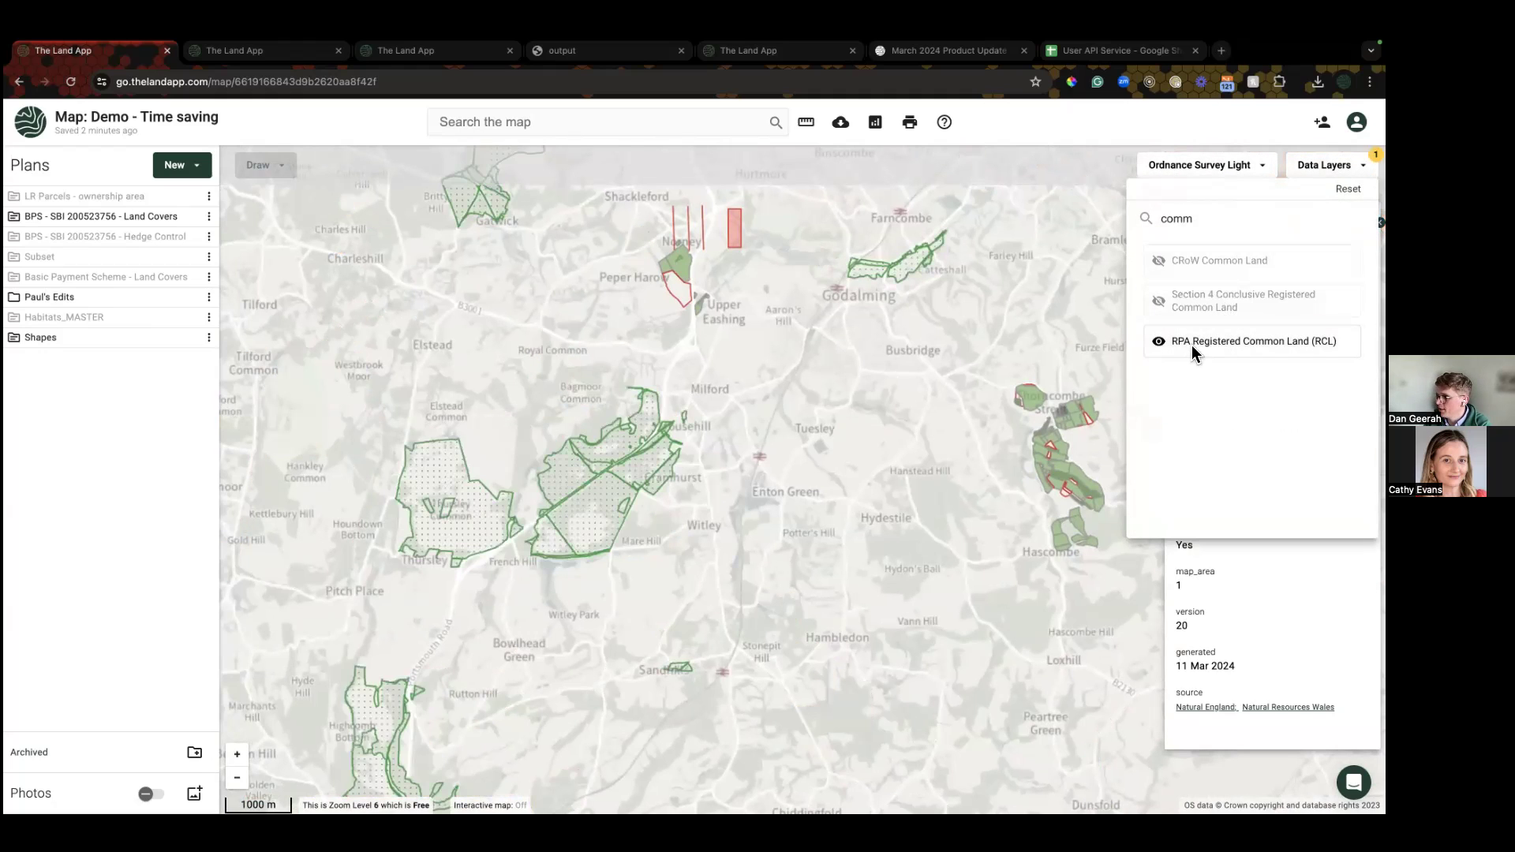
left_click(474, 527)
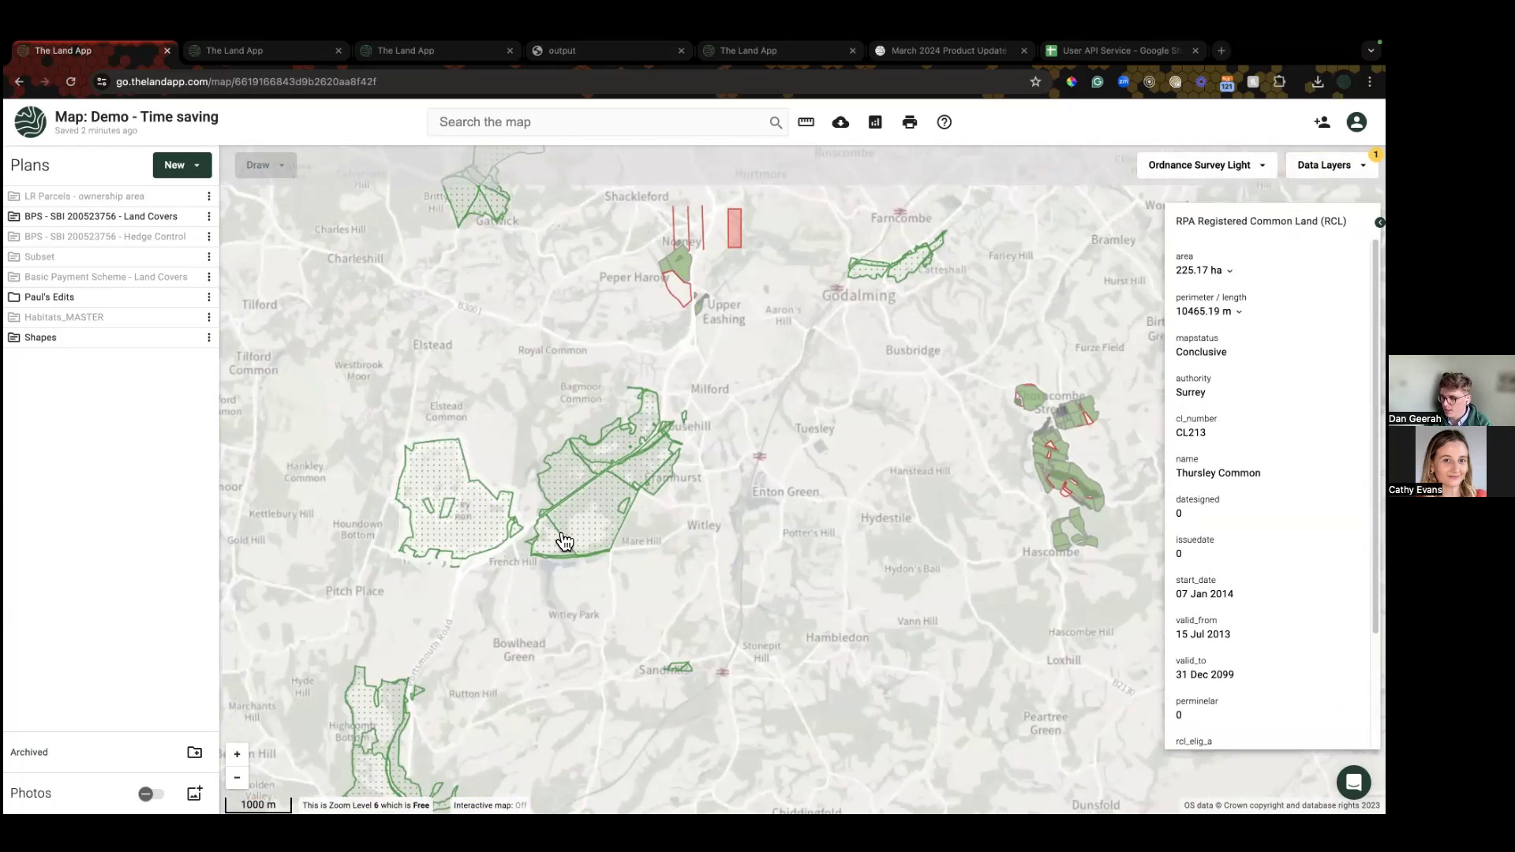
left_click(595, 521, "shift")
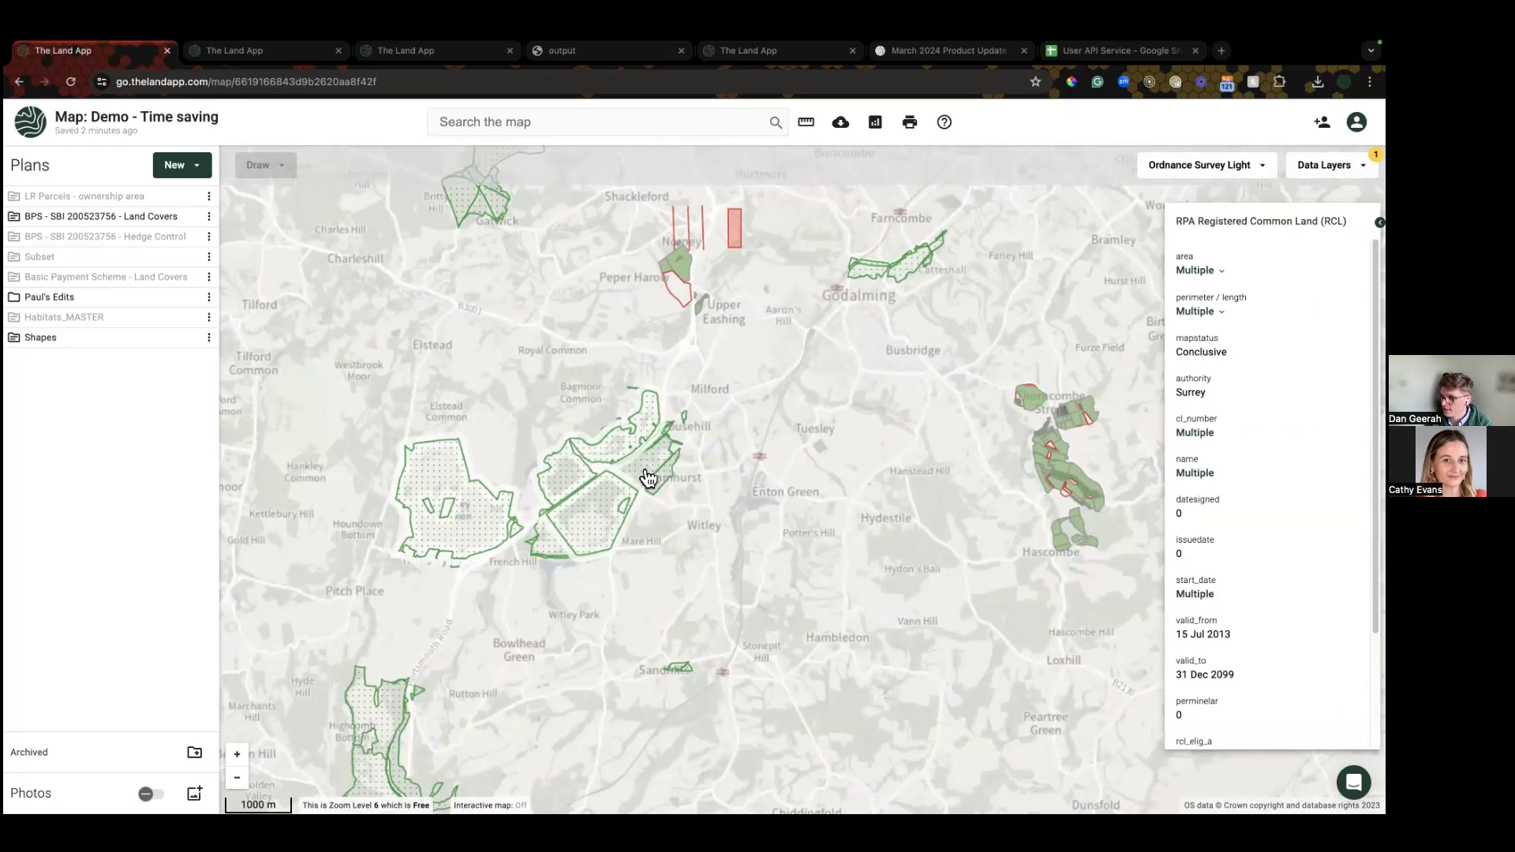
scroll(612, 475, "up", 4)
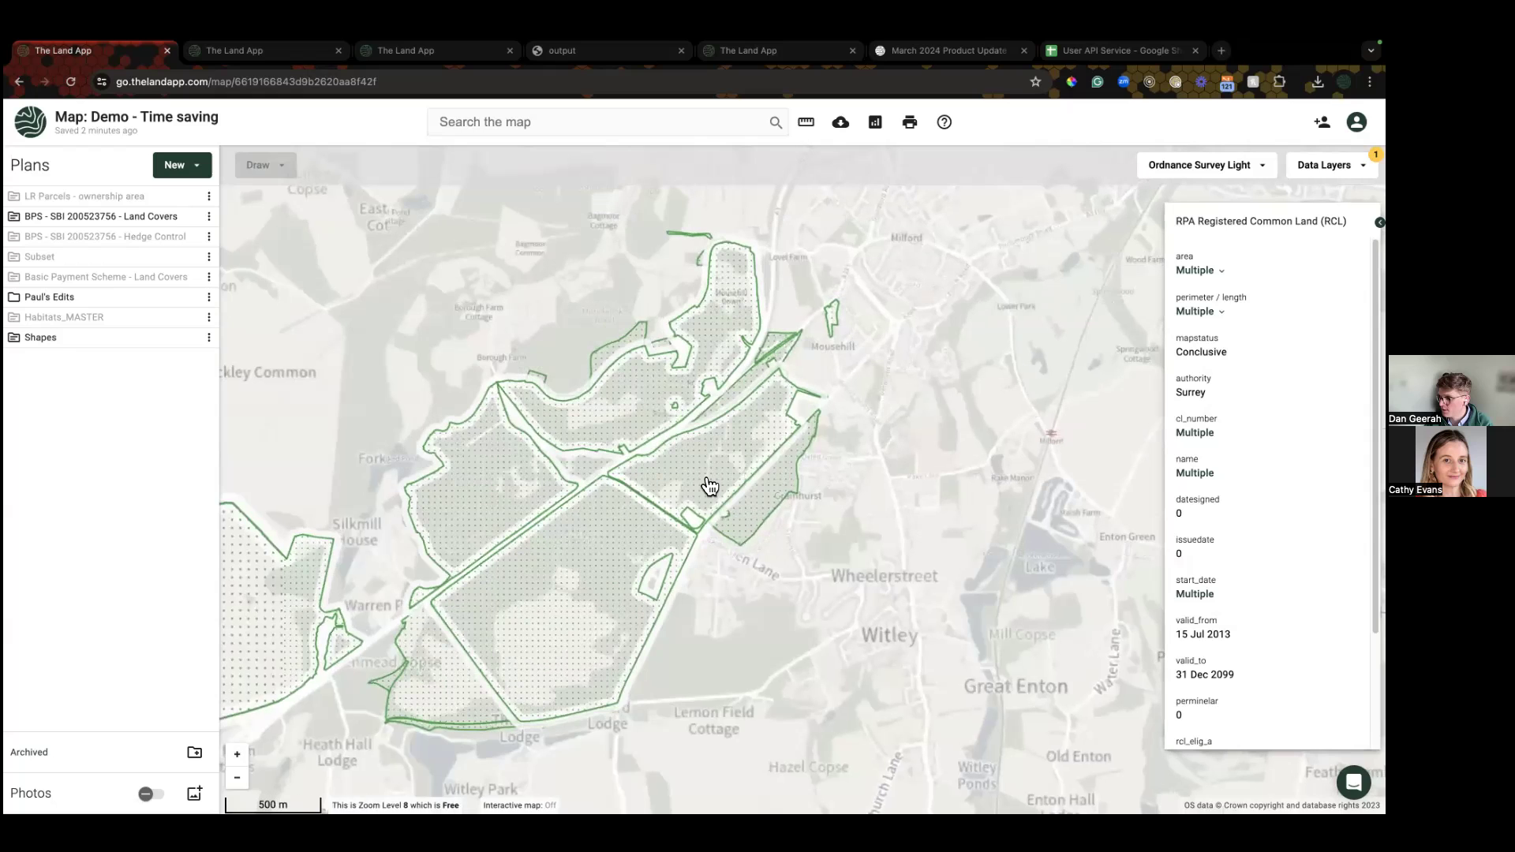
Step: Copy the selected common land shapes into a newly created plan named 'Common'
right_click(588, 606)
left_click(595, 609)
left_click(545, 587)
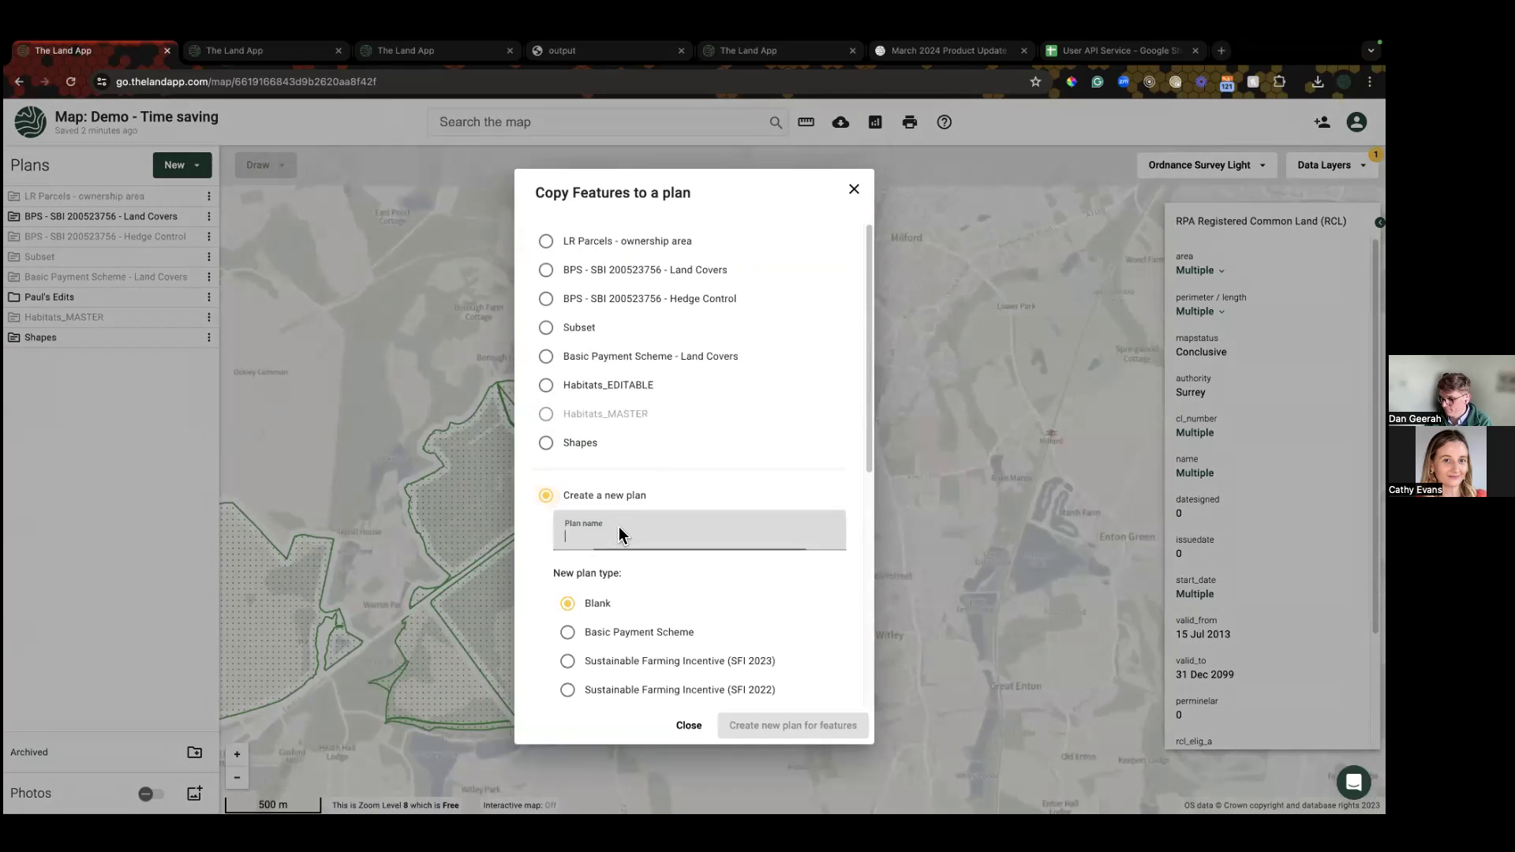
left_click(619, 527)
type("Common")
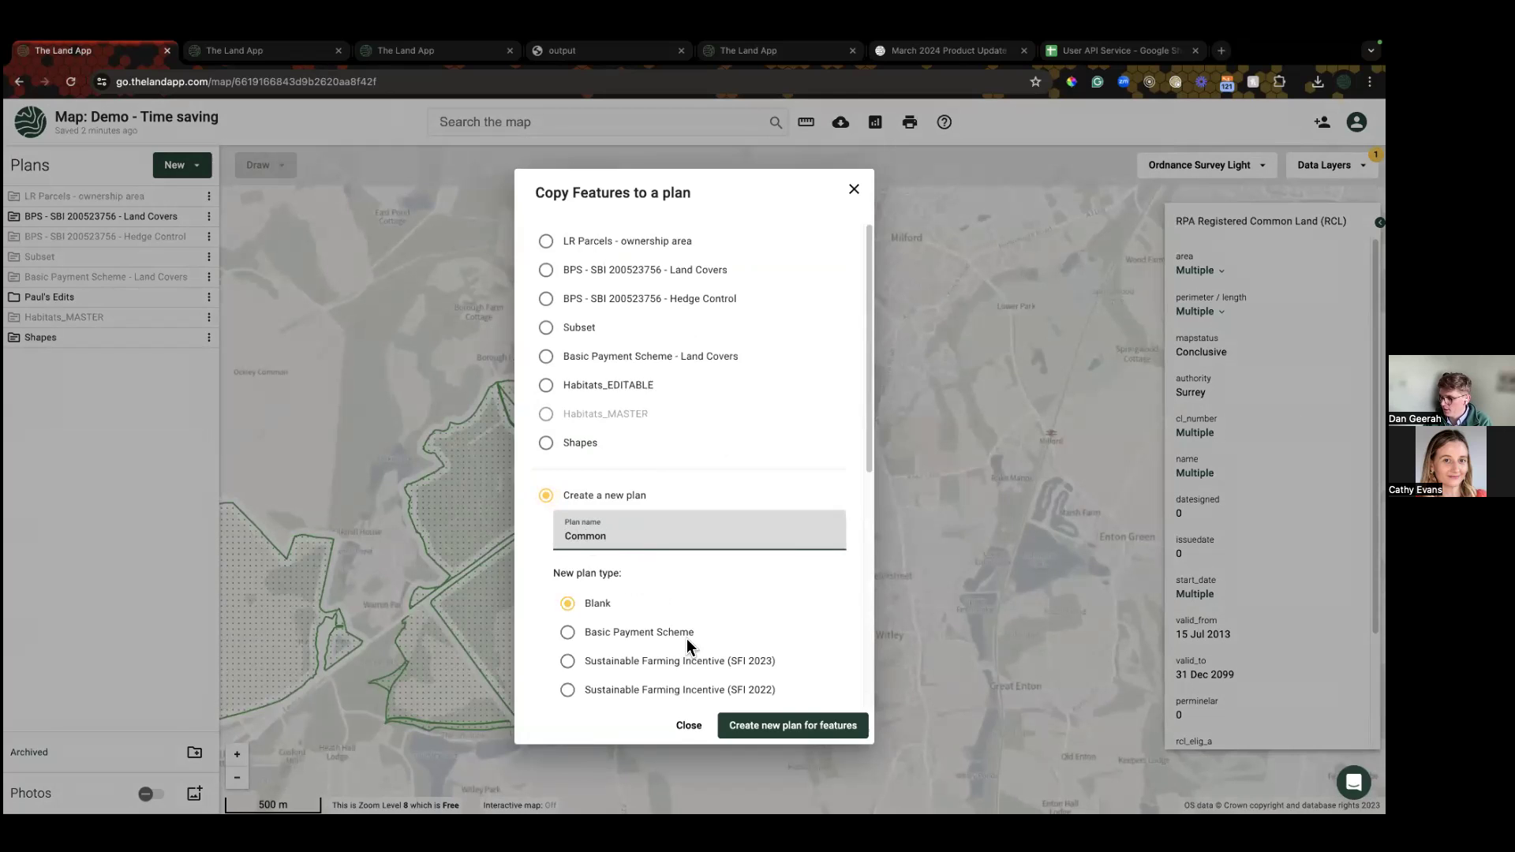
left_click(736, 725)
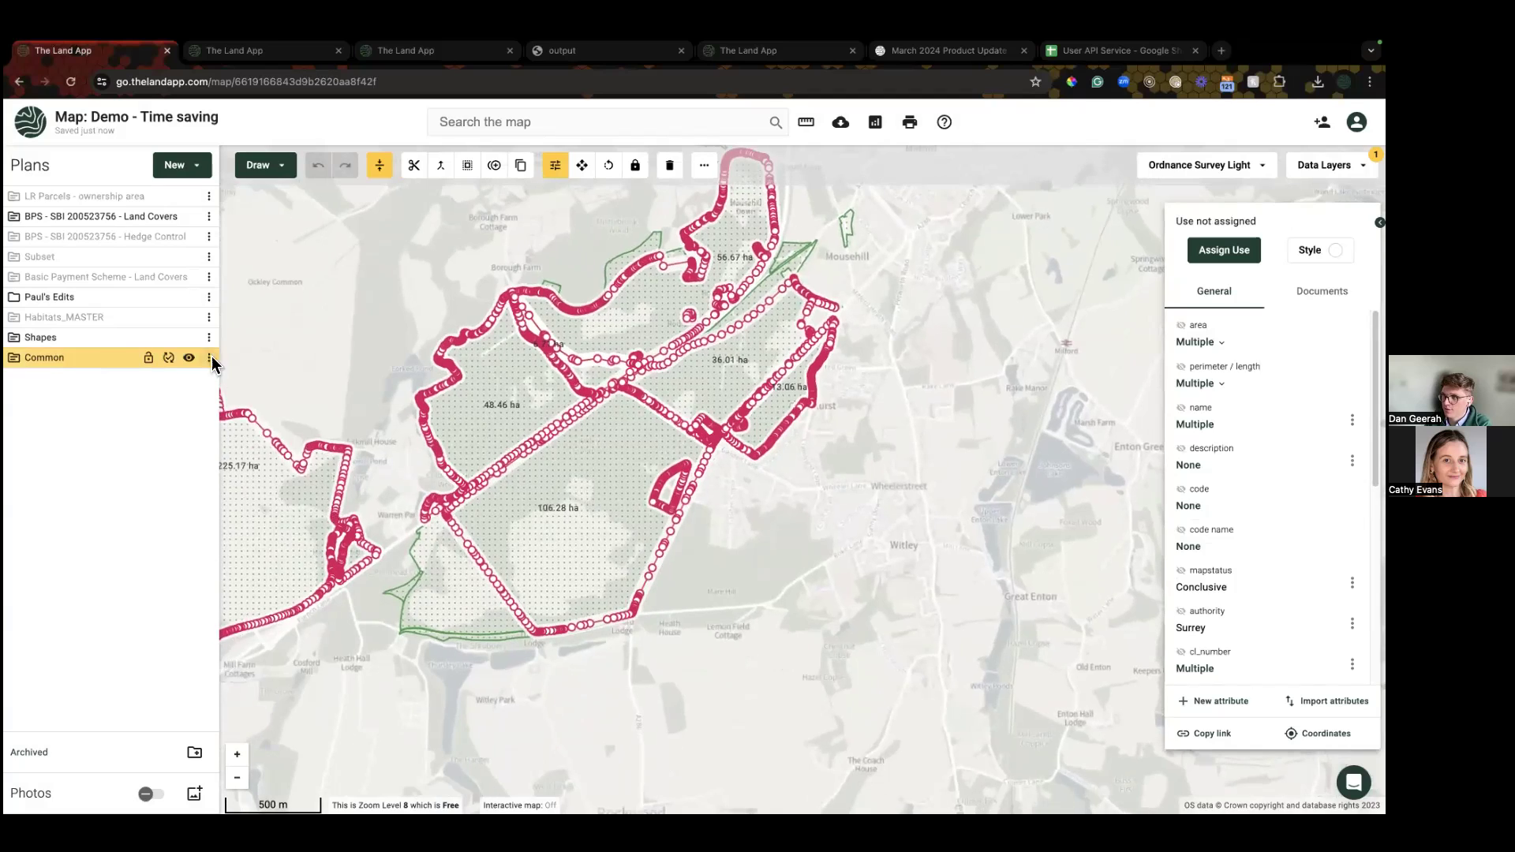
Step: Bring up the Common plan's export dialog, then dismiss it without exporting
left_click(209, 358)
left_click(254, 563)
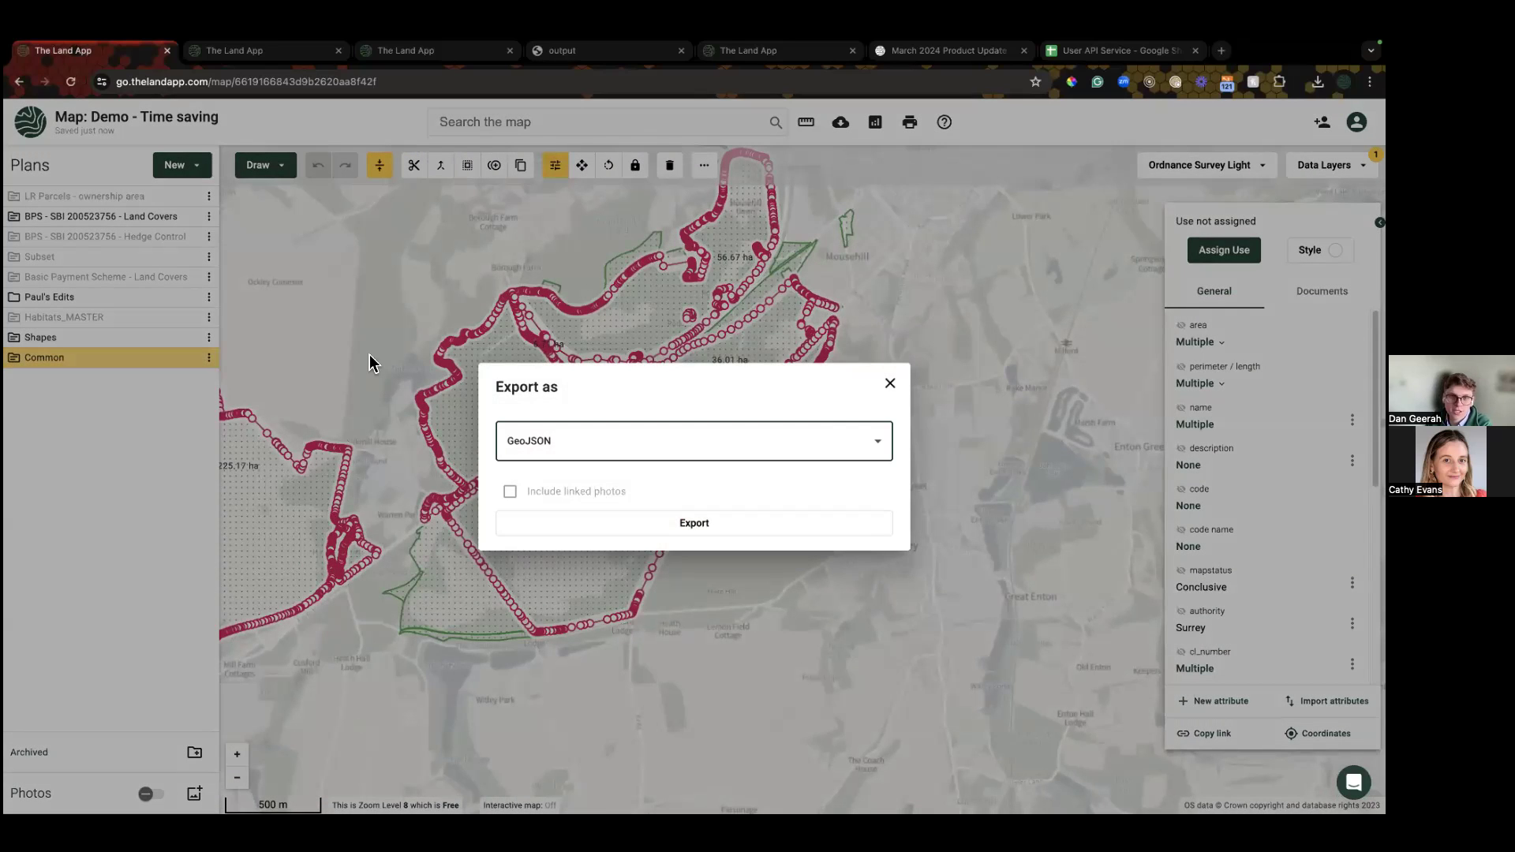
left_click(370, 329)
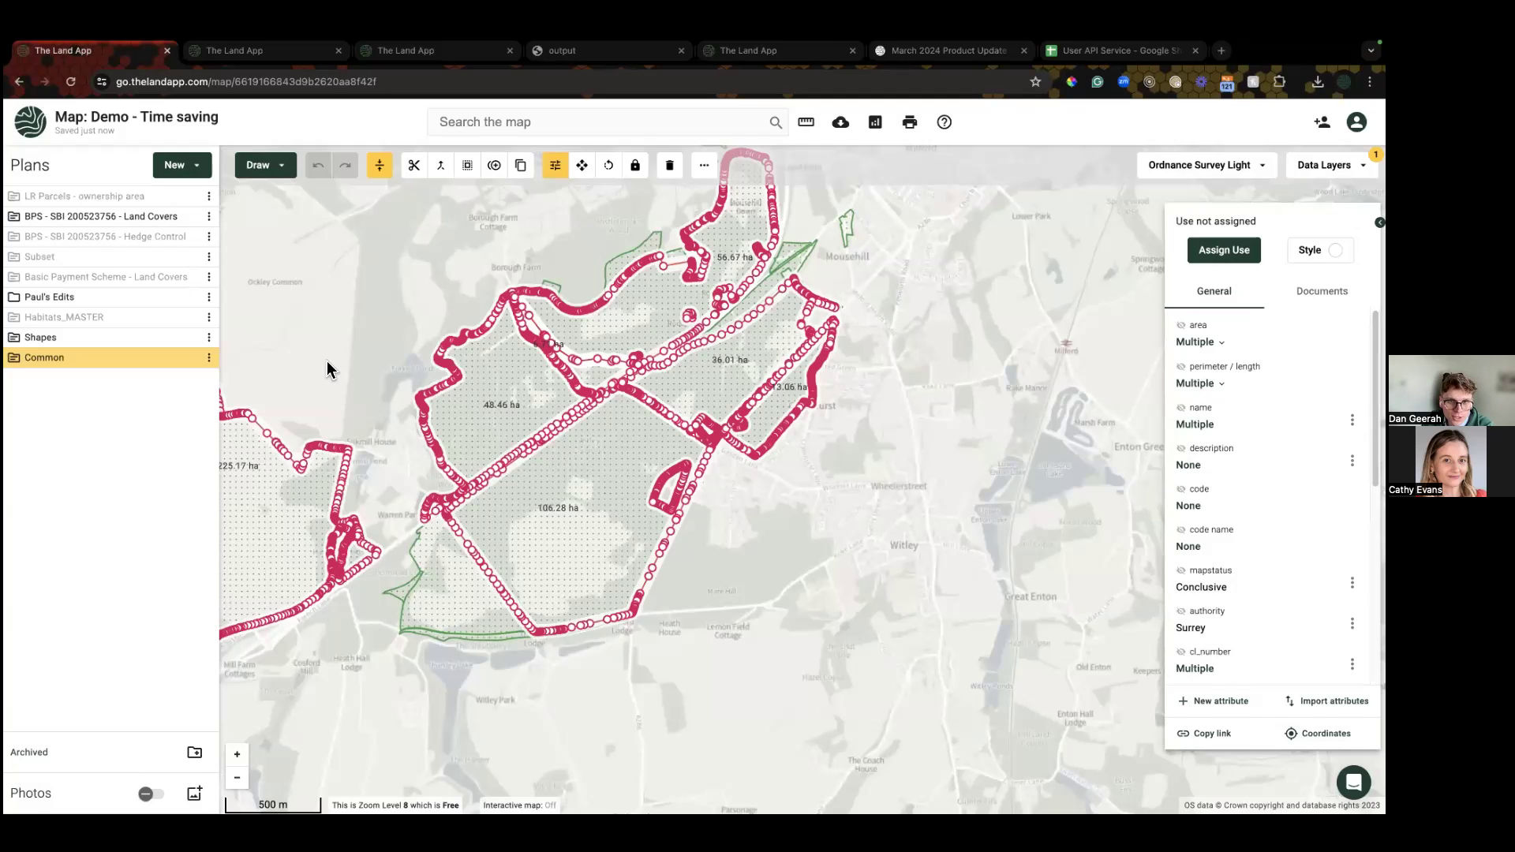
scroll(327, 361, "down", 2)
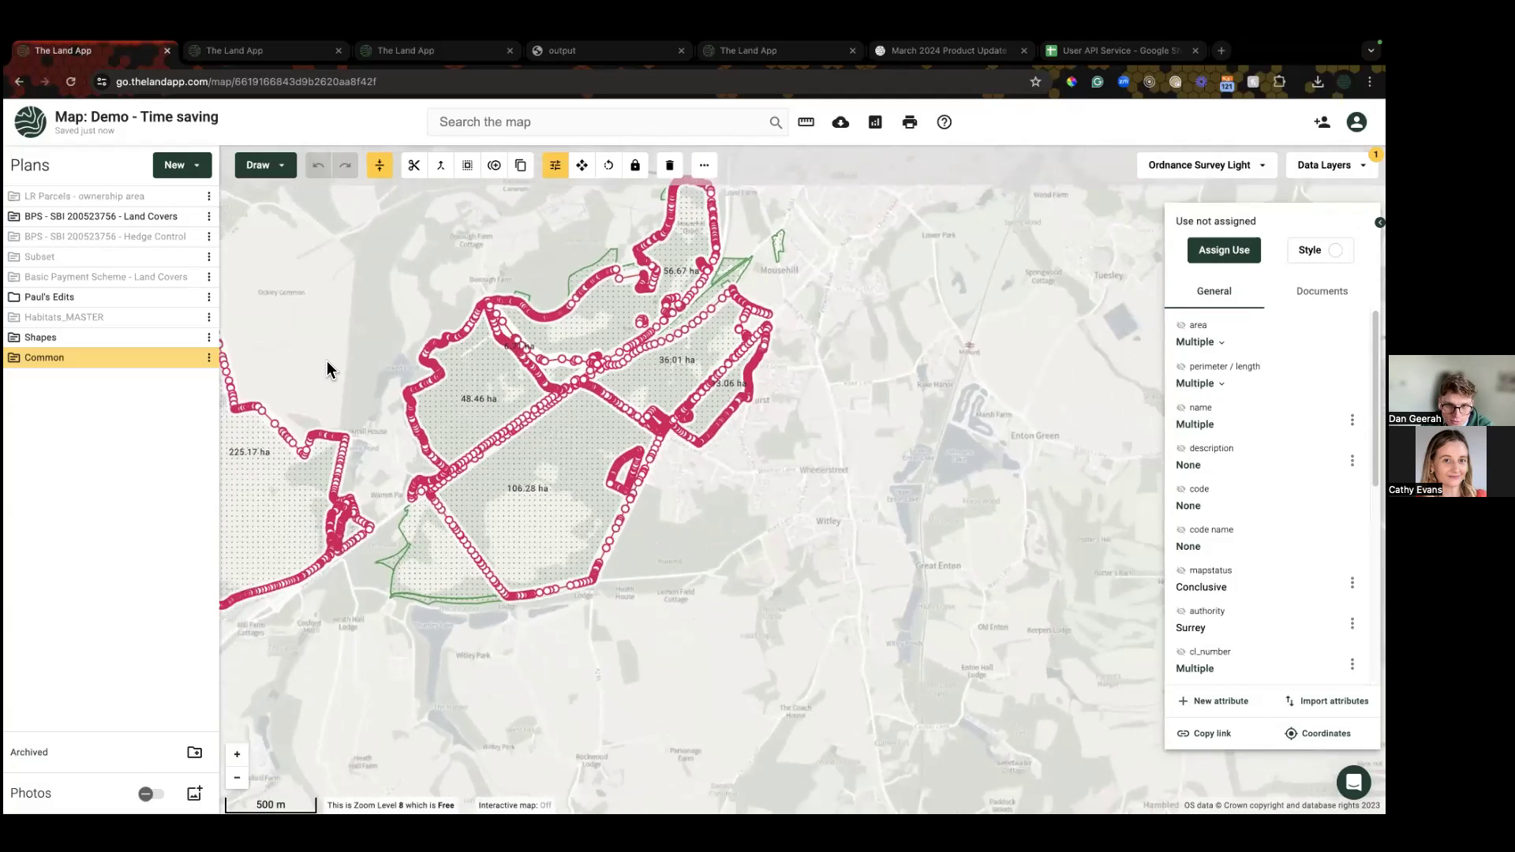
Step: Pan the map right so both copied commons are visible together
left_click_drag(352, 359, 414, 357)
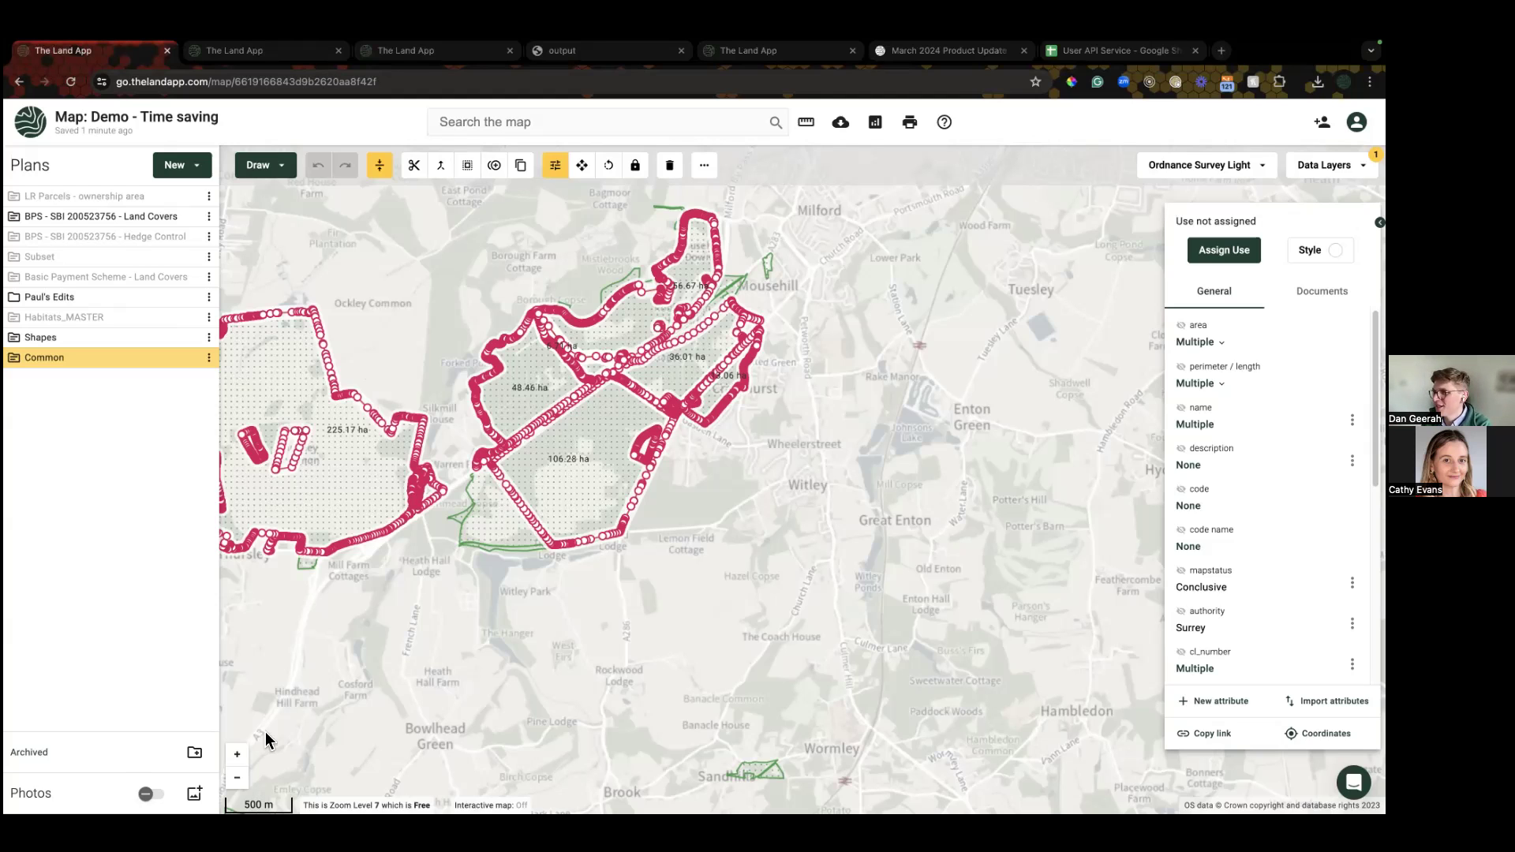
Step: Deselect the copied common land polygons across Thursley Common toward Milford
left_click(376, 716)
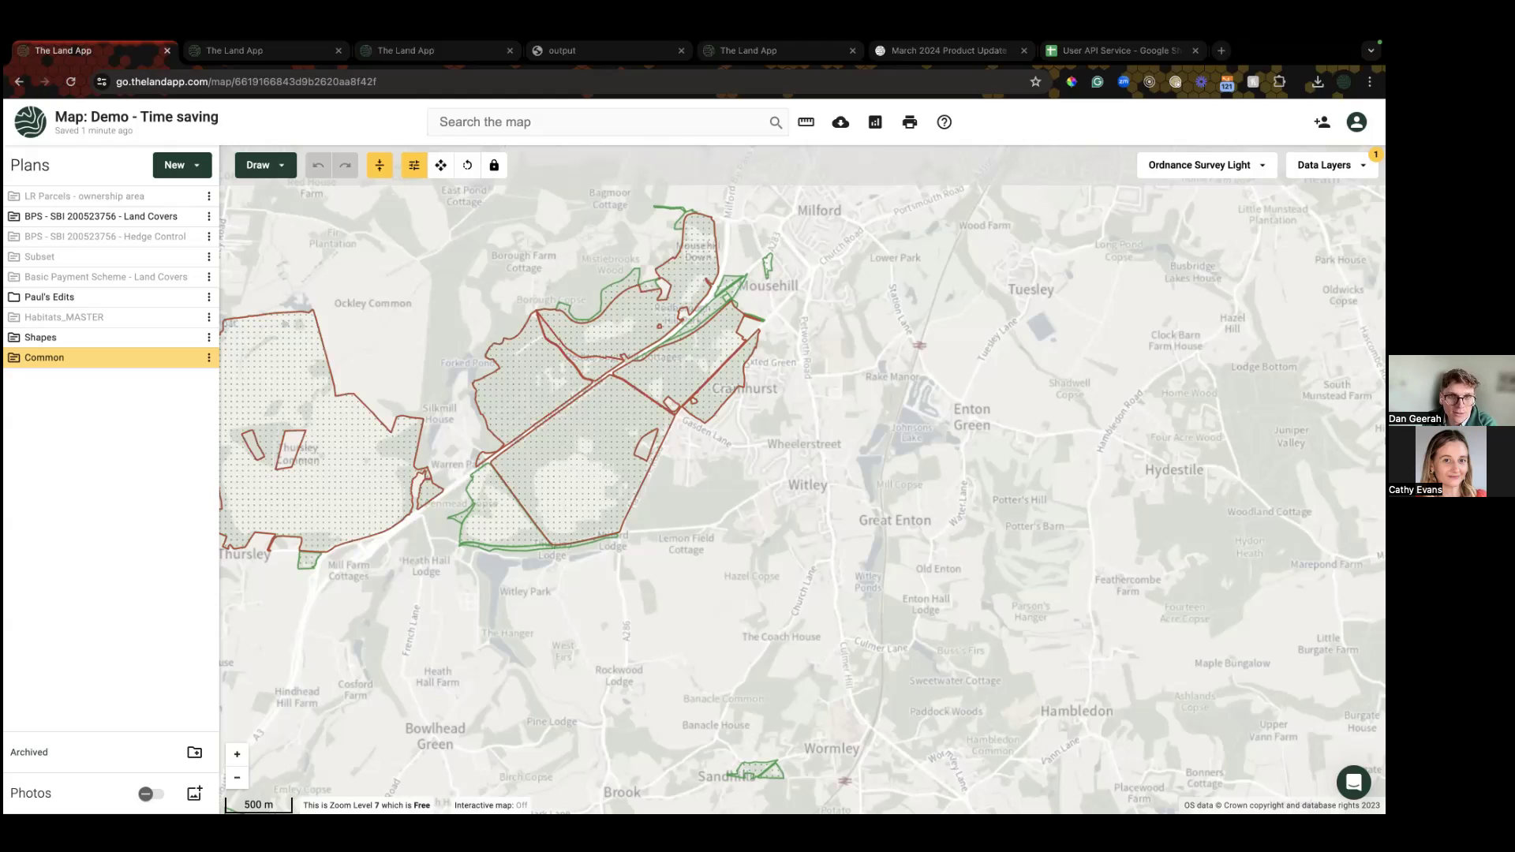
left_click(193, 168)
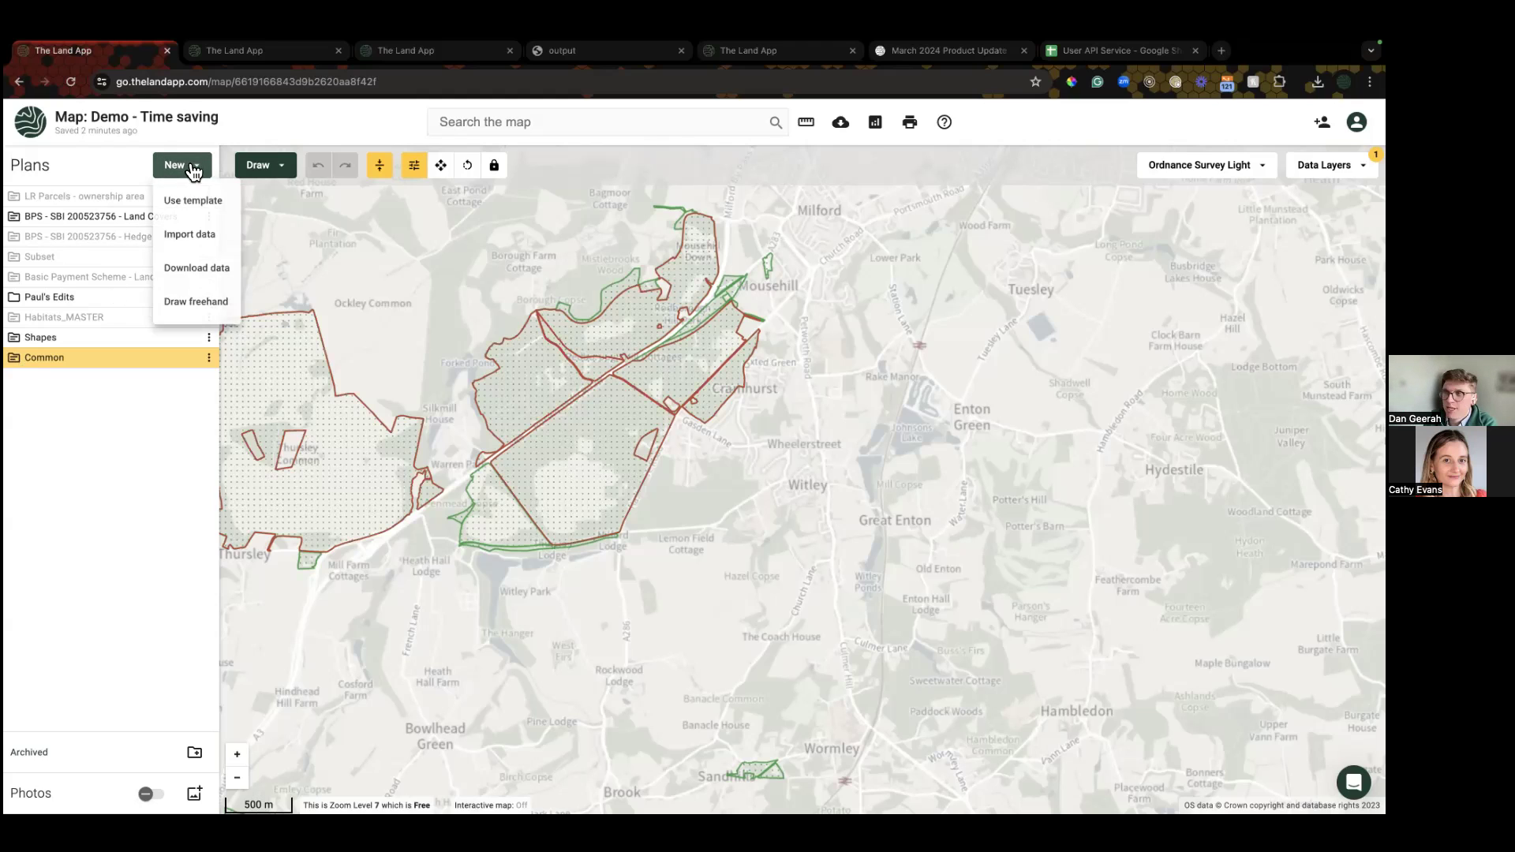
left_click(201, 268)
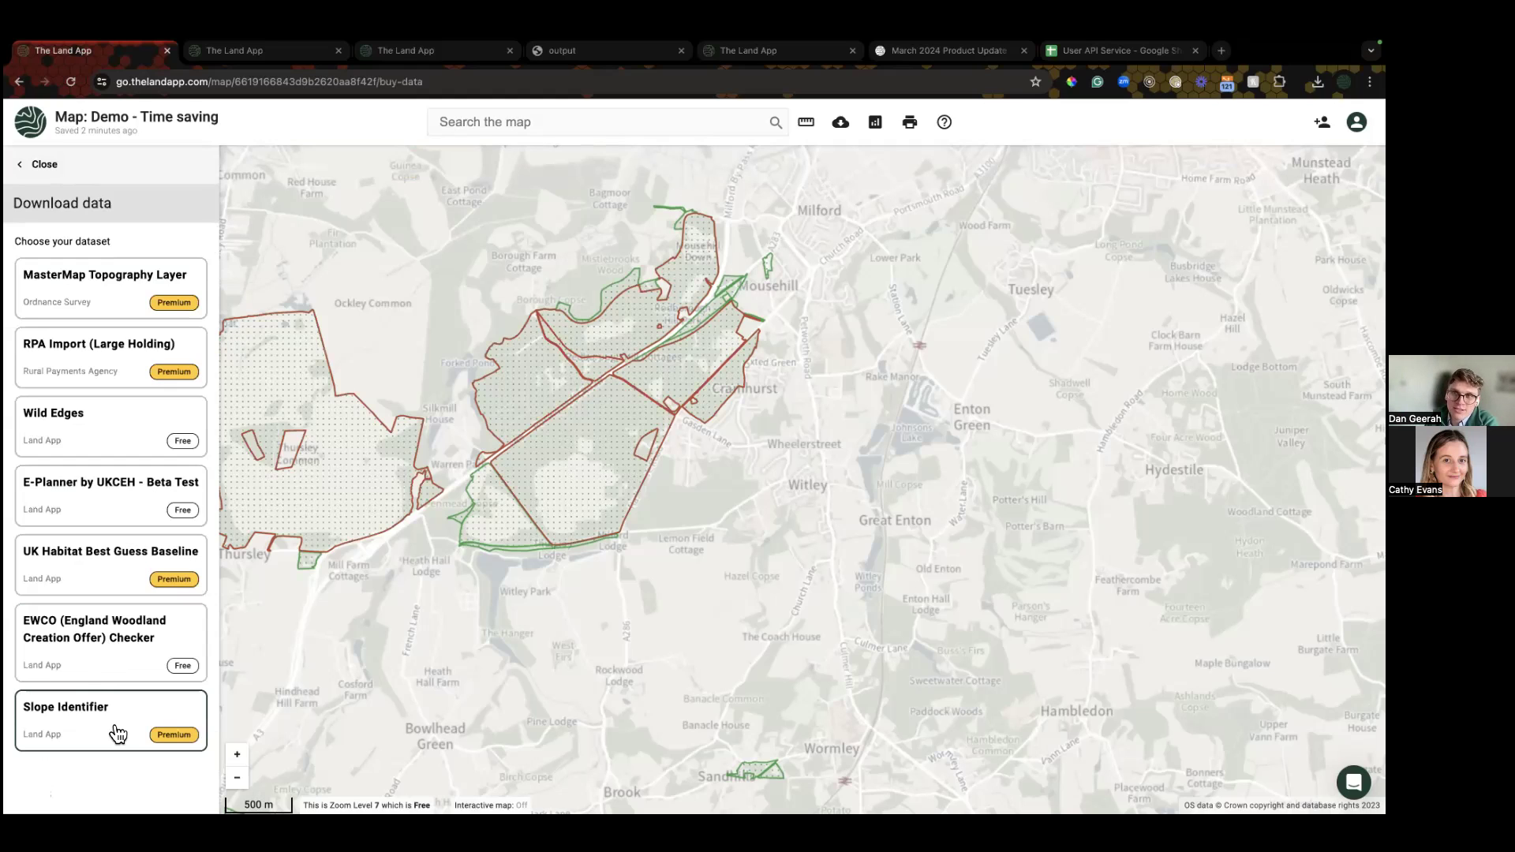
left_click(118, 729)
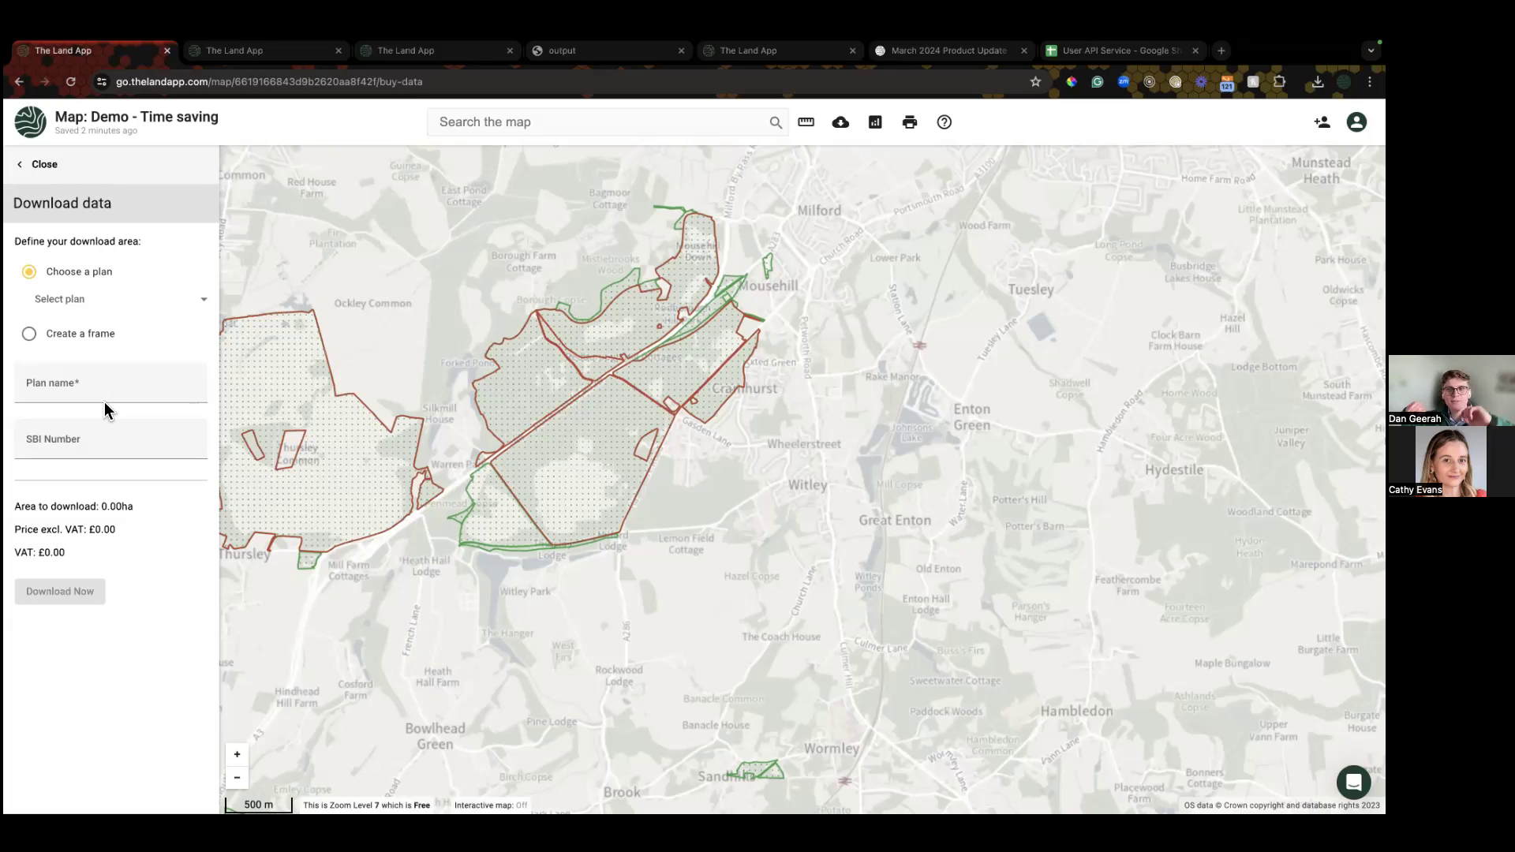
left_click(49, 169)
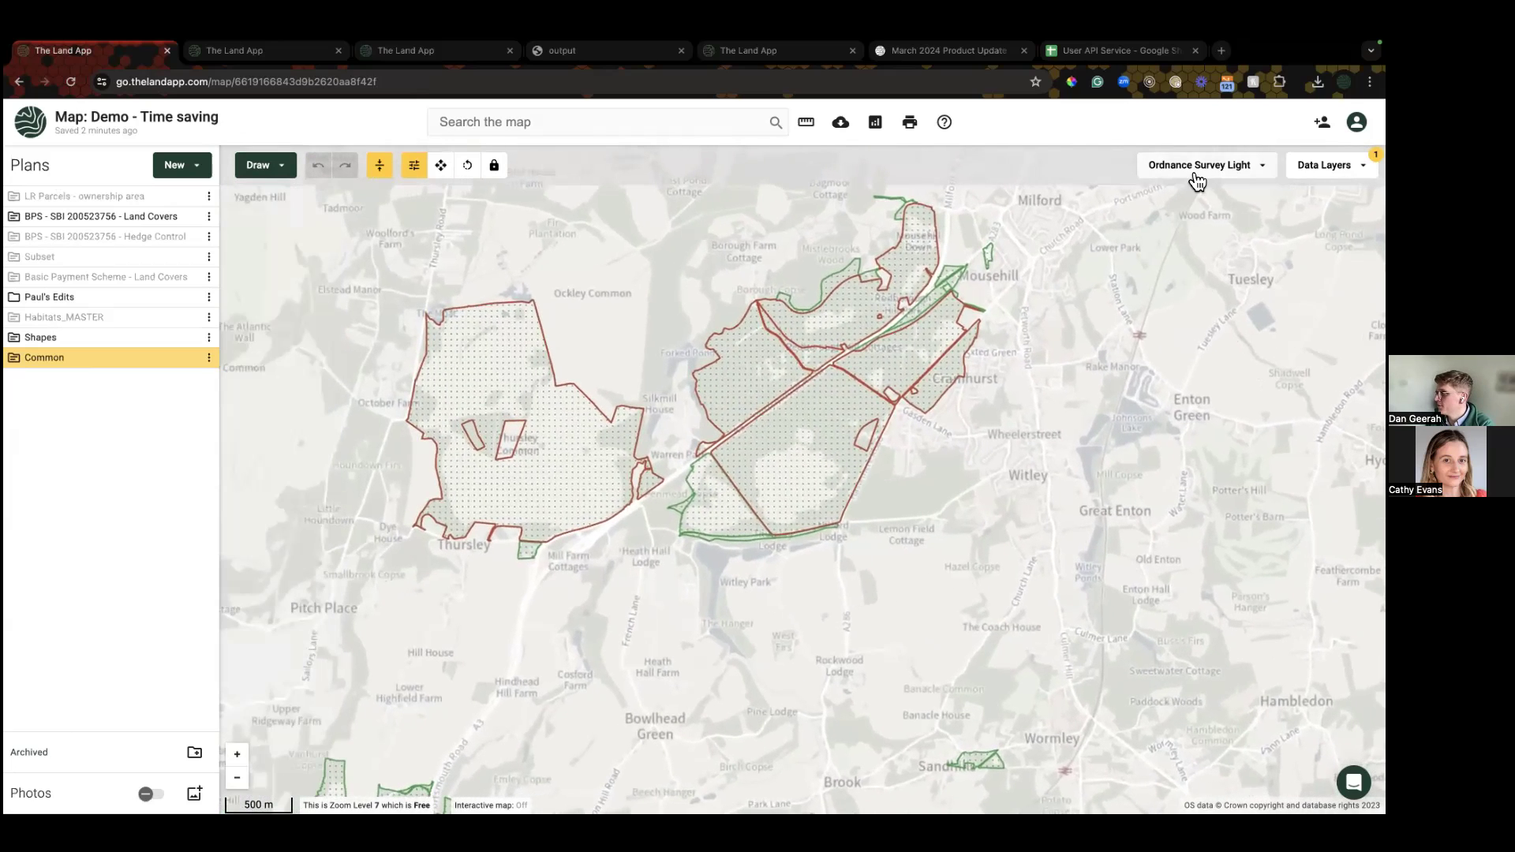
Step: Hide the Shapes and Land Covers plans on the map
left_click(1195, 172)
left_click(570, 516)
left_click(190, 338)
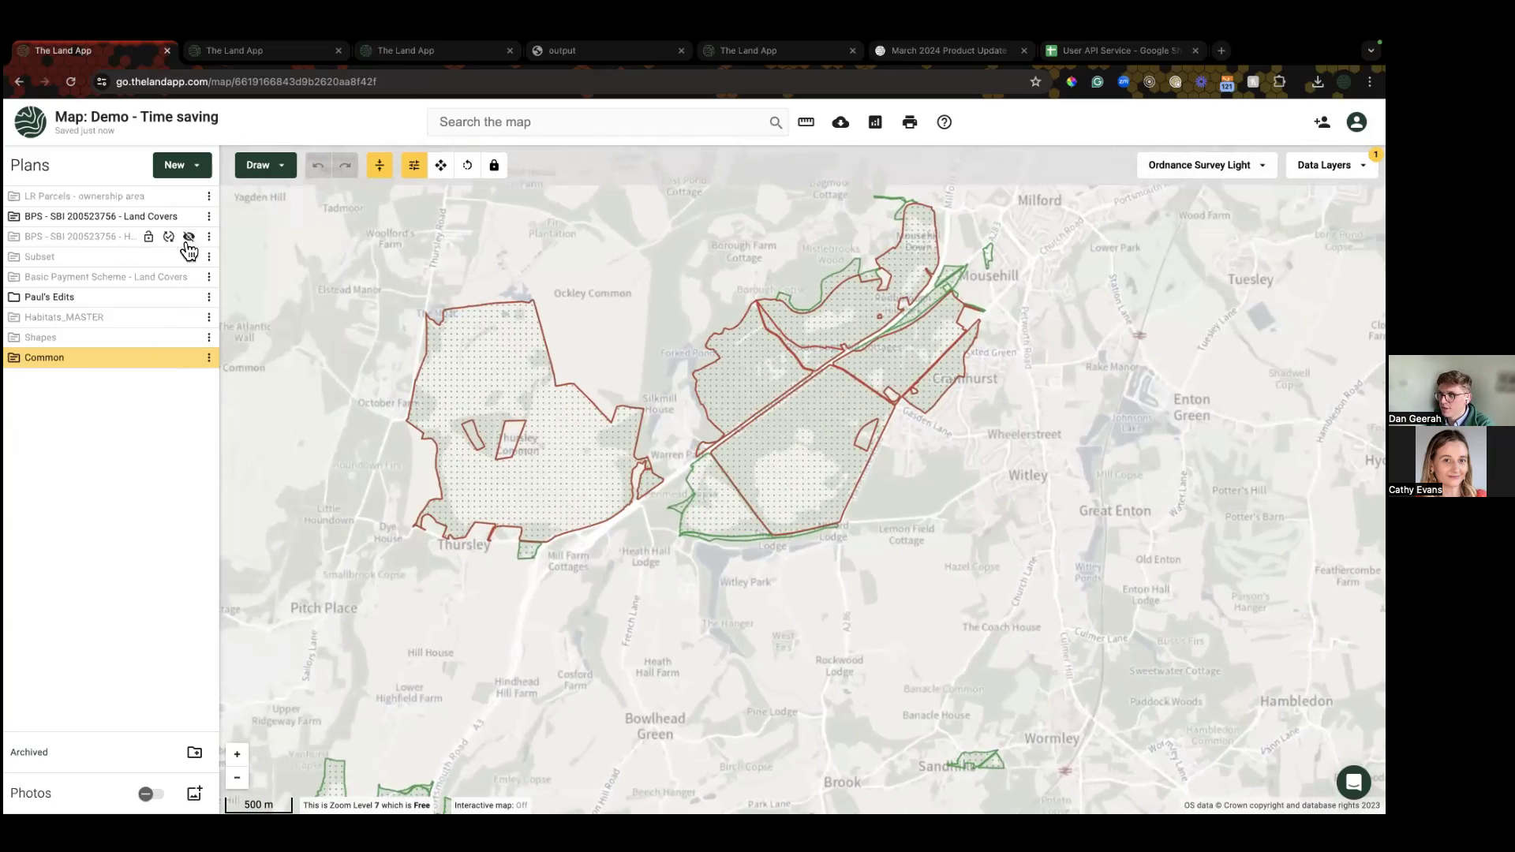
left_click(189, 216)
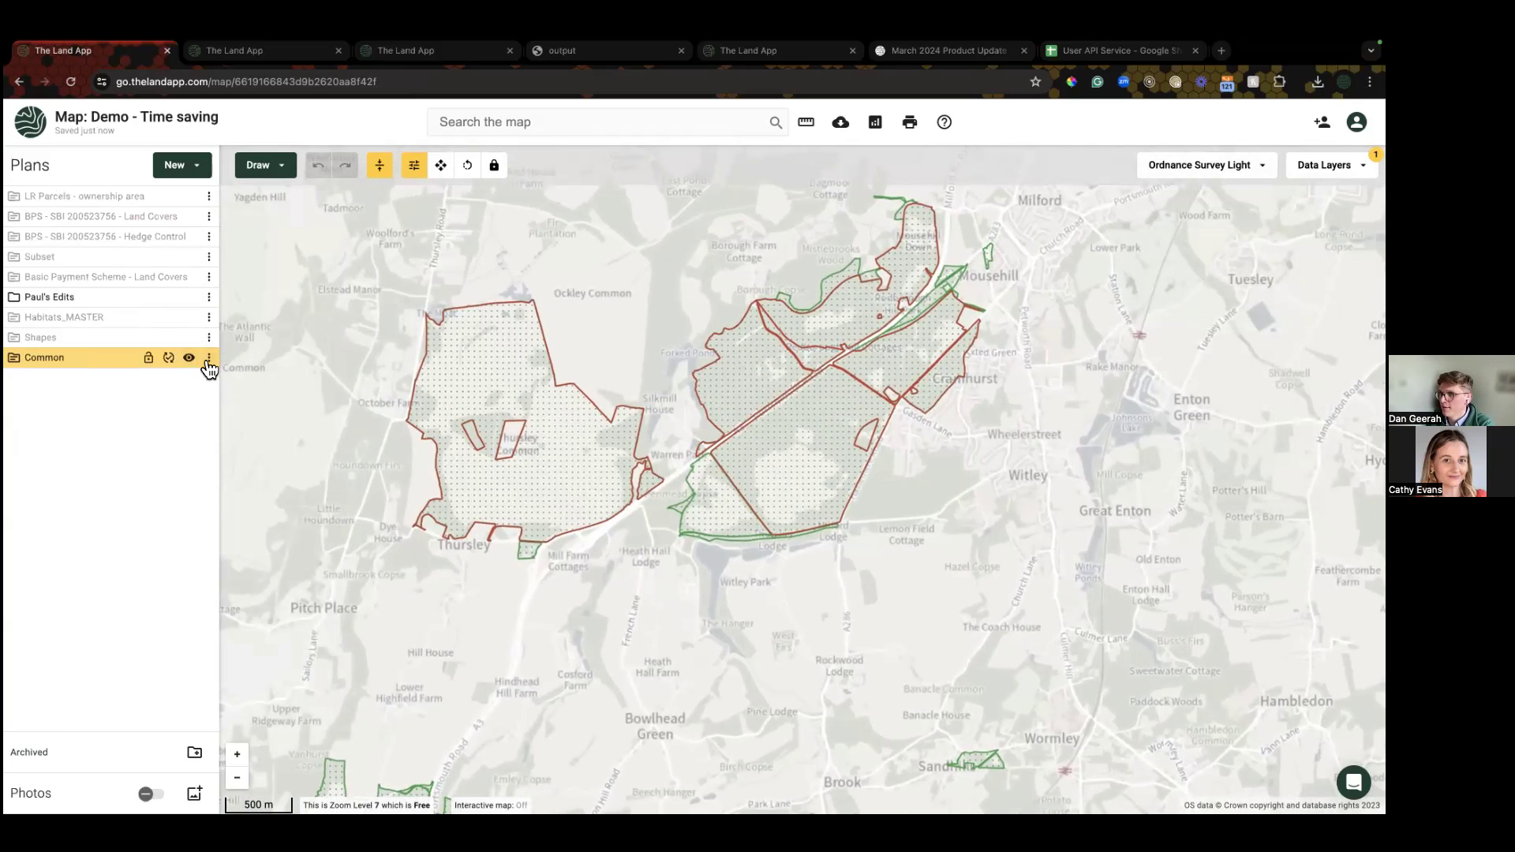
Step: Start a Slope Identifier data download using the Common plan as the area
left_click(191, 167)
left_click(210, 272)
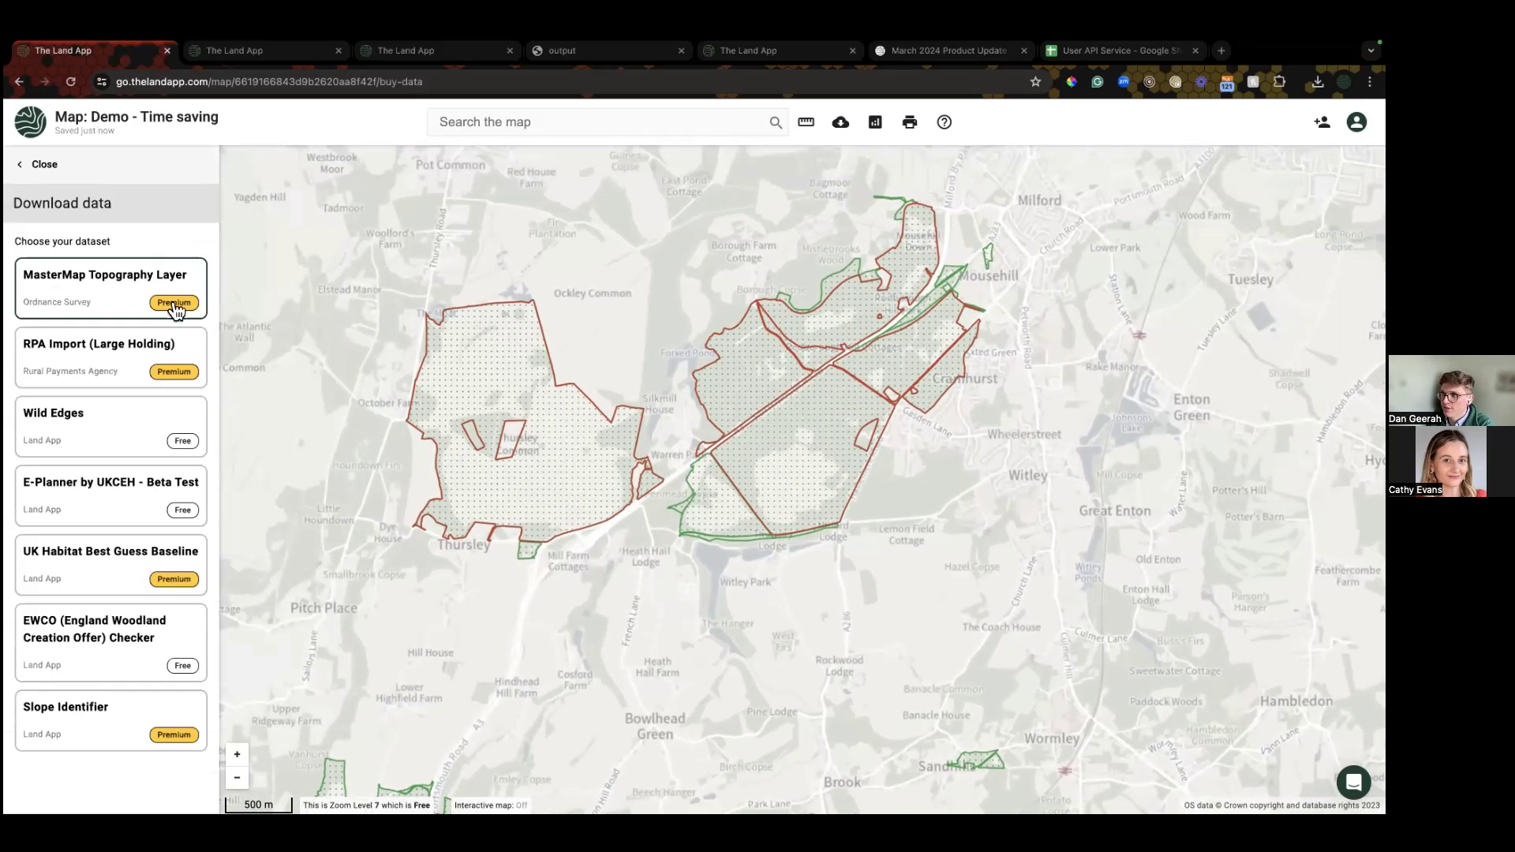
left_click(114, 714)
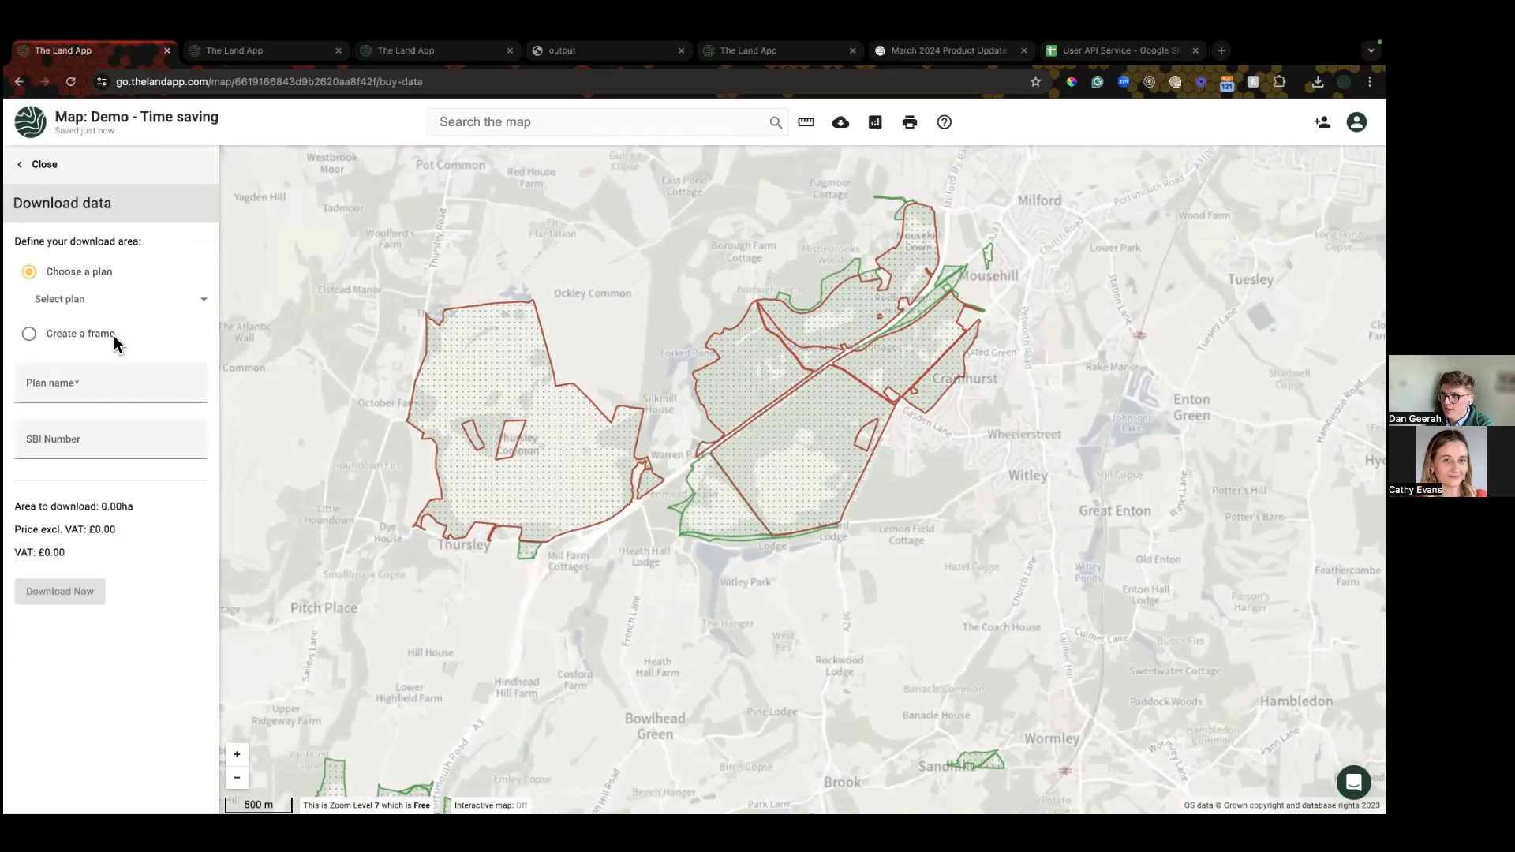
left_click(124, 304)
scroll(154, 474, "down", 3)
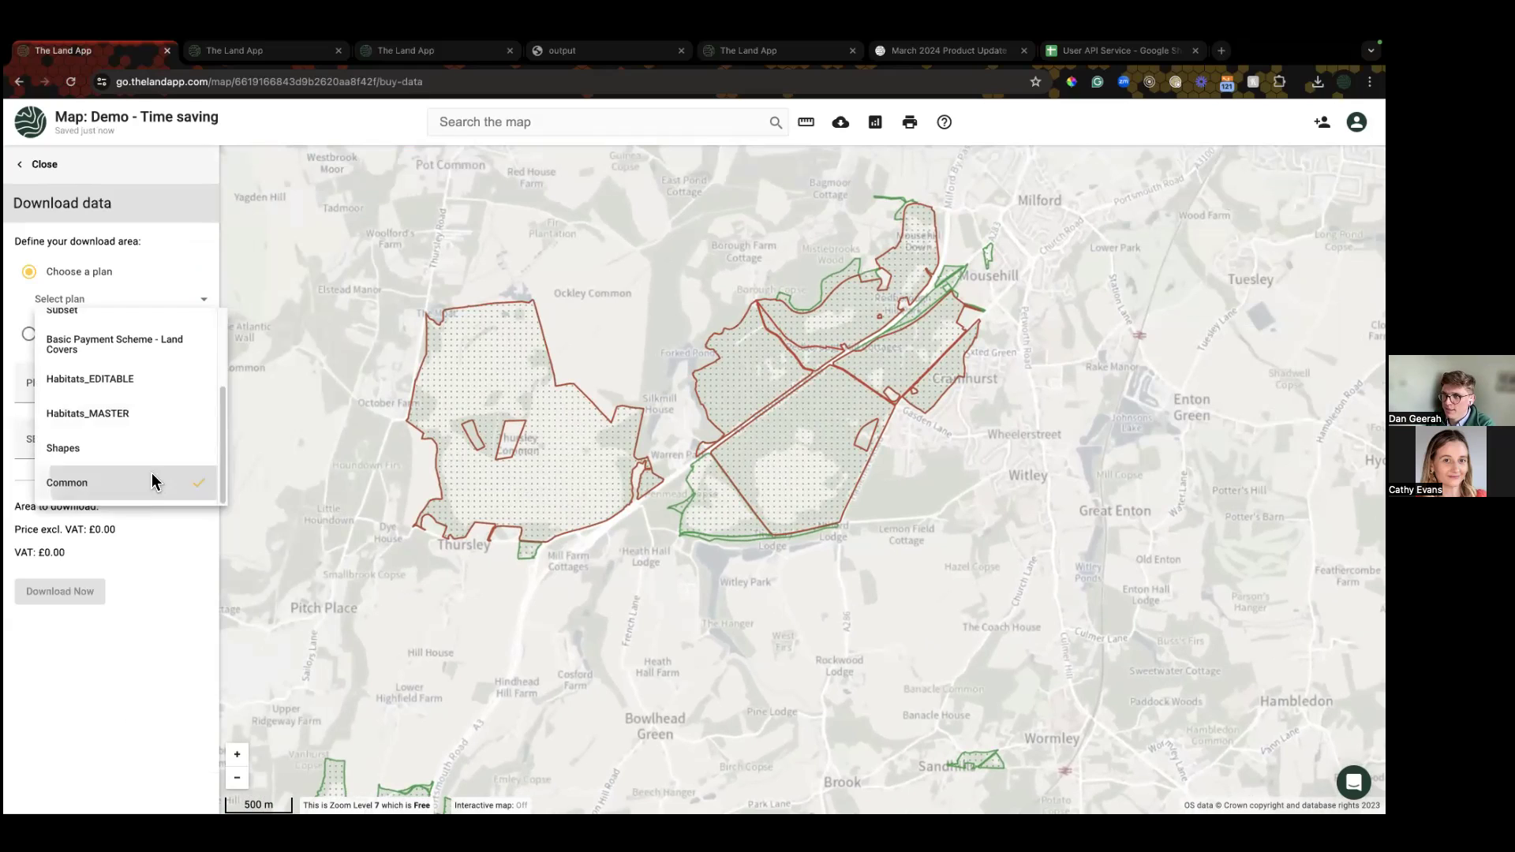
left_click(152, 481)
Step: Name the download 'Common', download it for 492.36 ha at £0.00, and return to the map
left_click(74, 392)
type("Com")
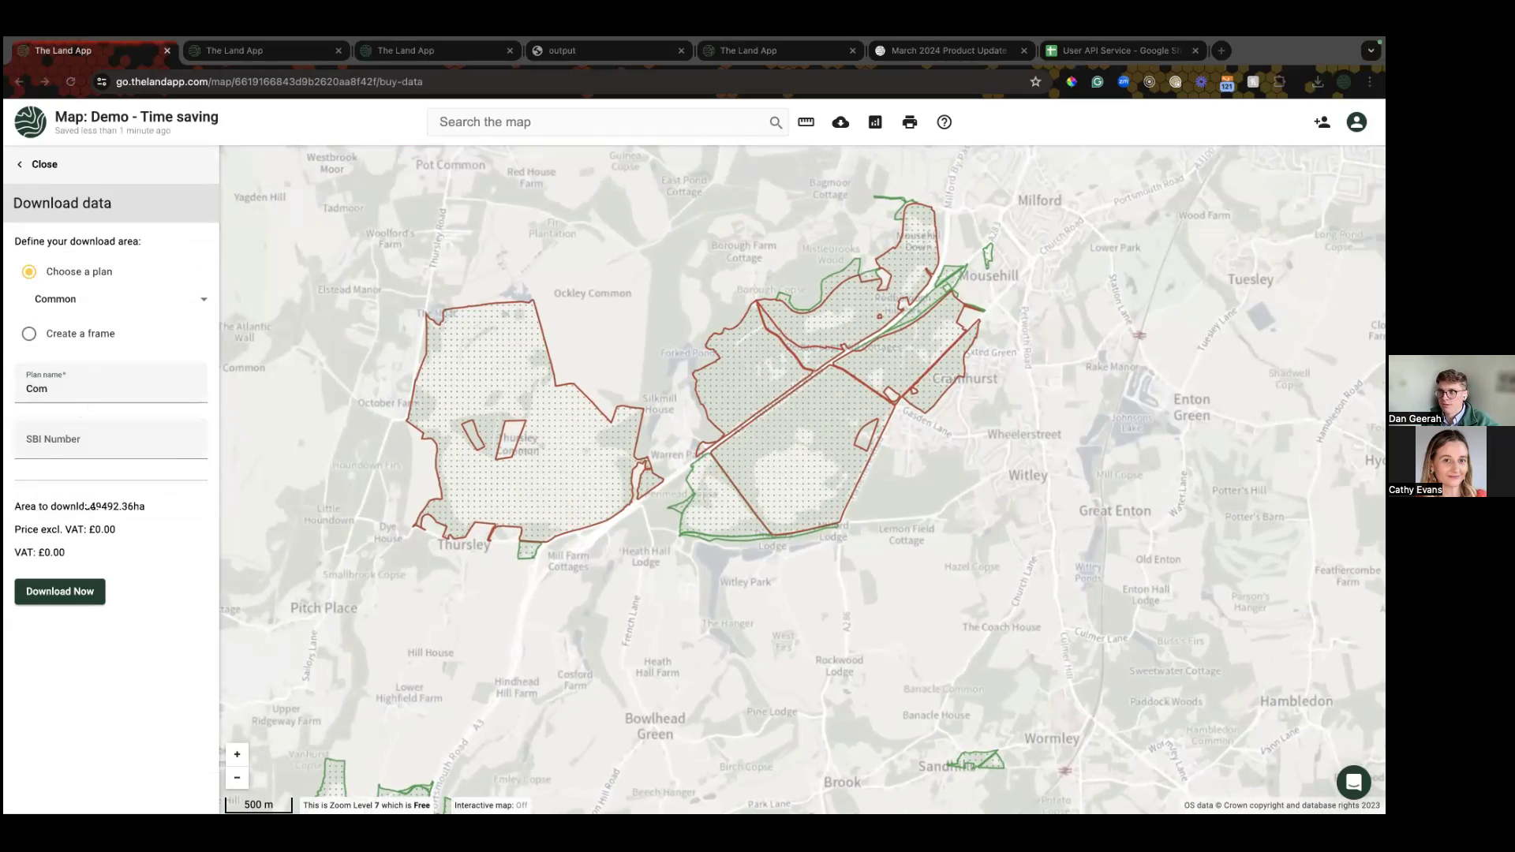
key("ctrl+Right")
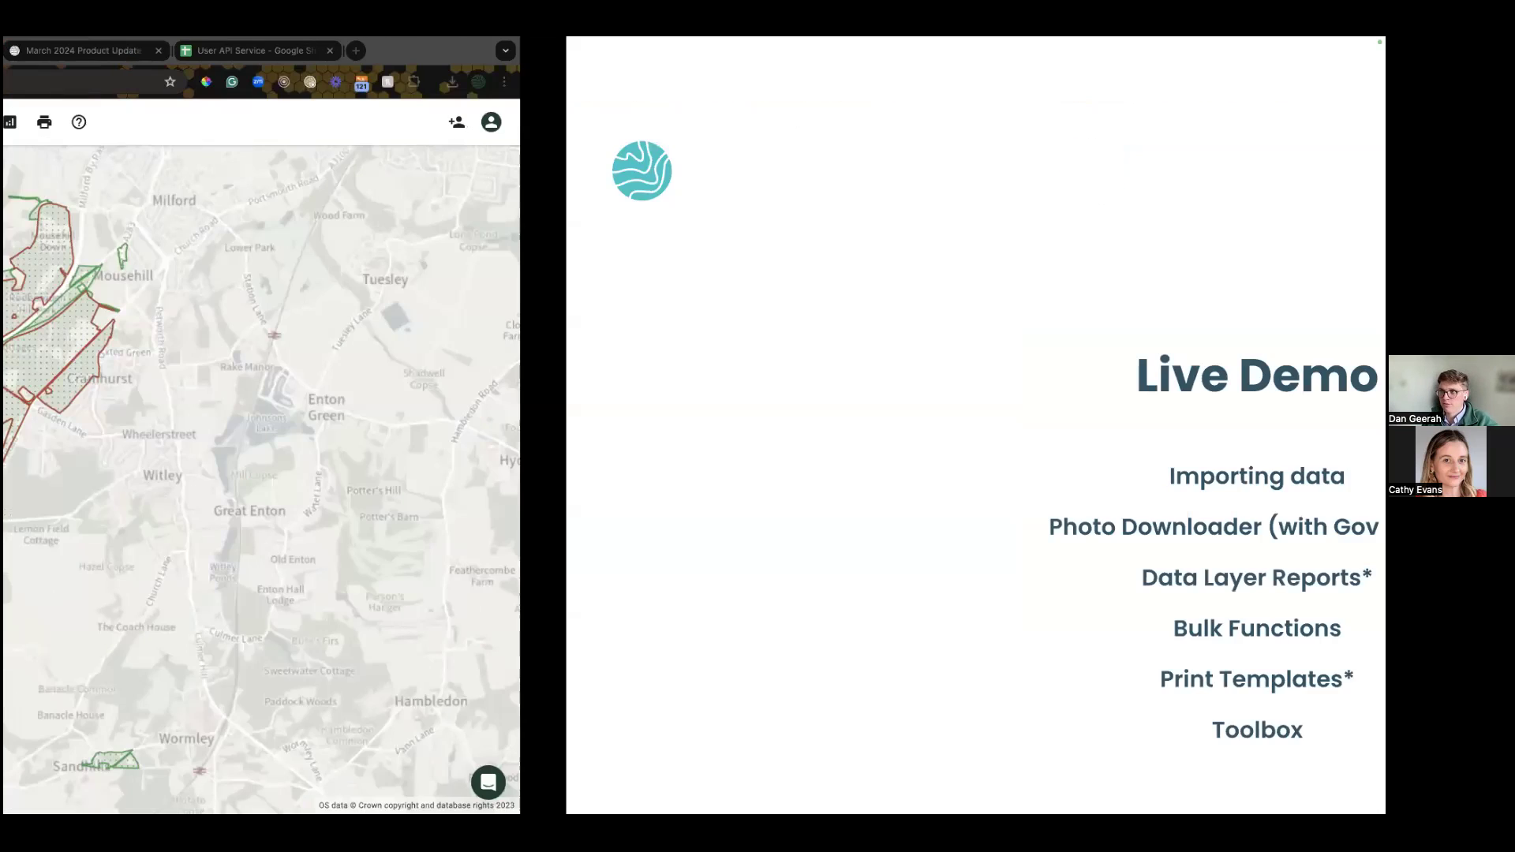
key("ctrl+Left")
type("mon")
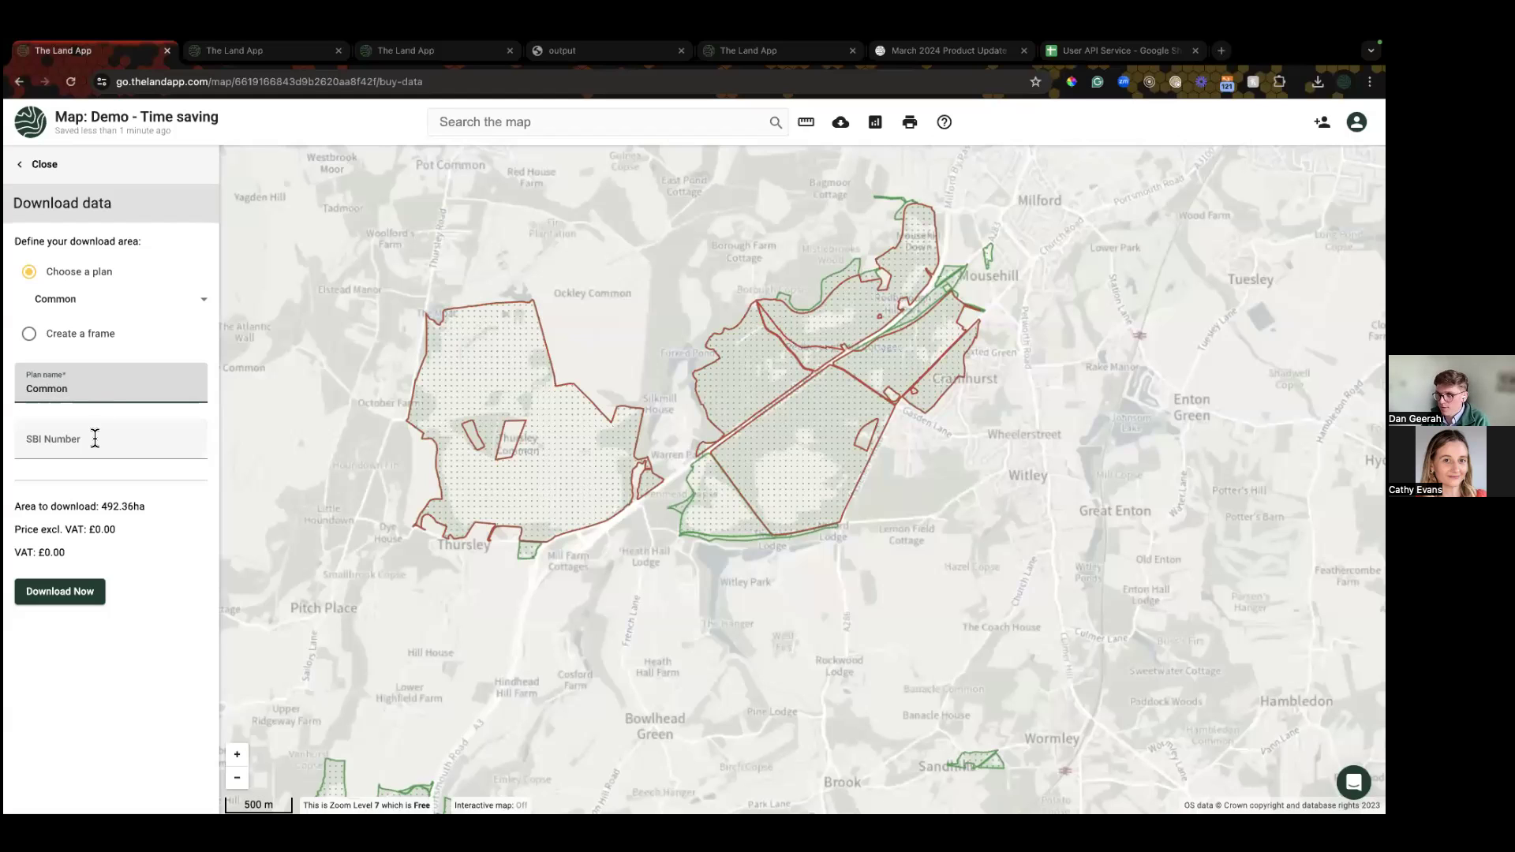
left_click(94, 591)
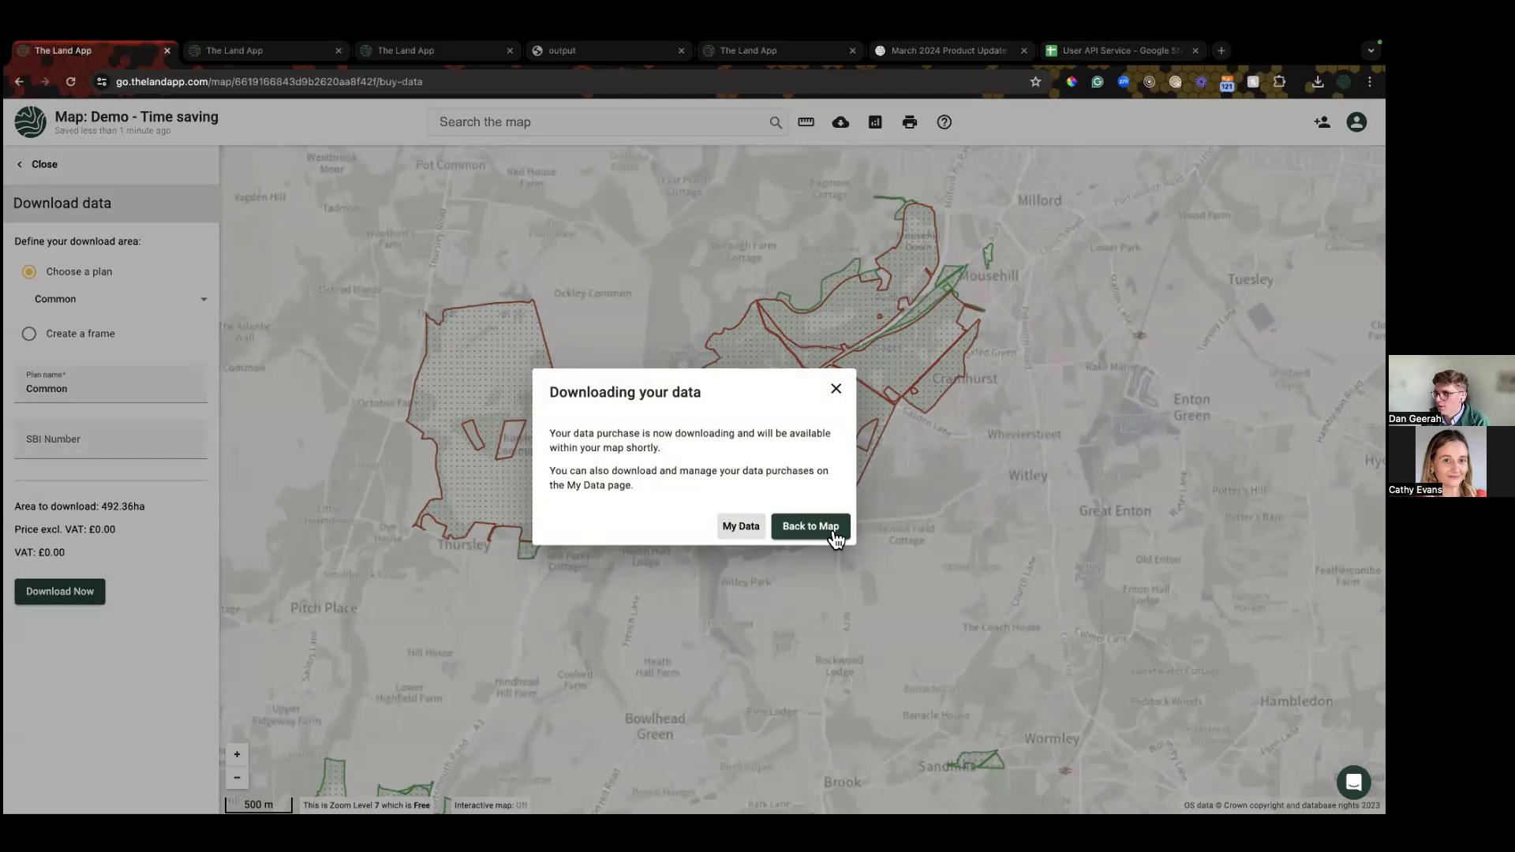
left_click(831, 532)
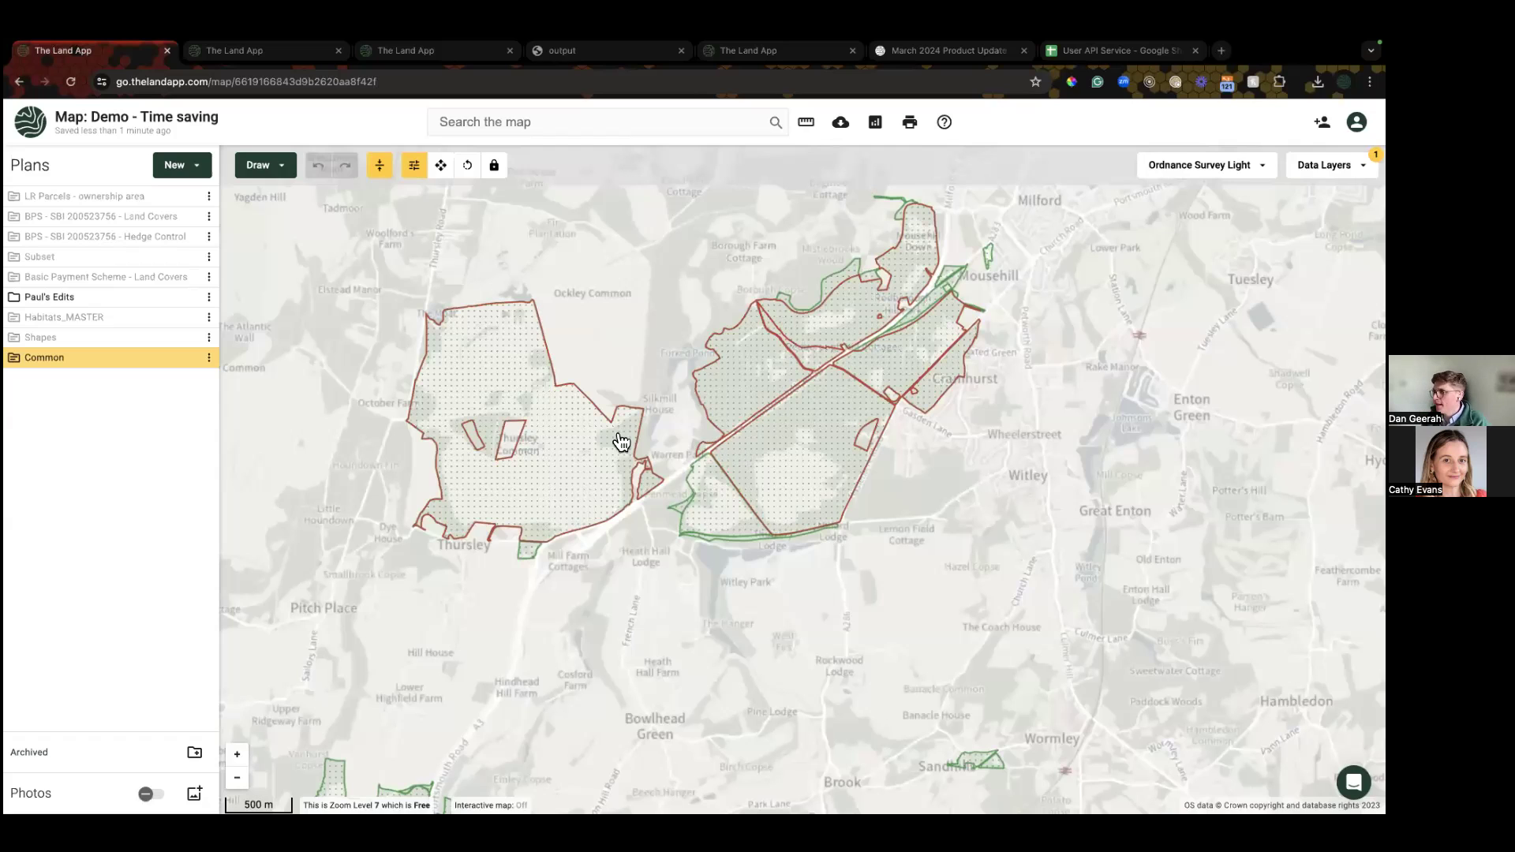
Step: Pick Environment Agency LIDAR from the basemap list to show terrain relief
left_click(1176, 163)
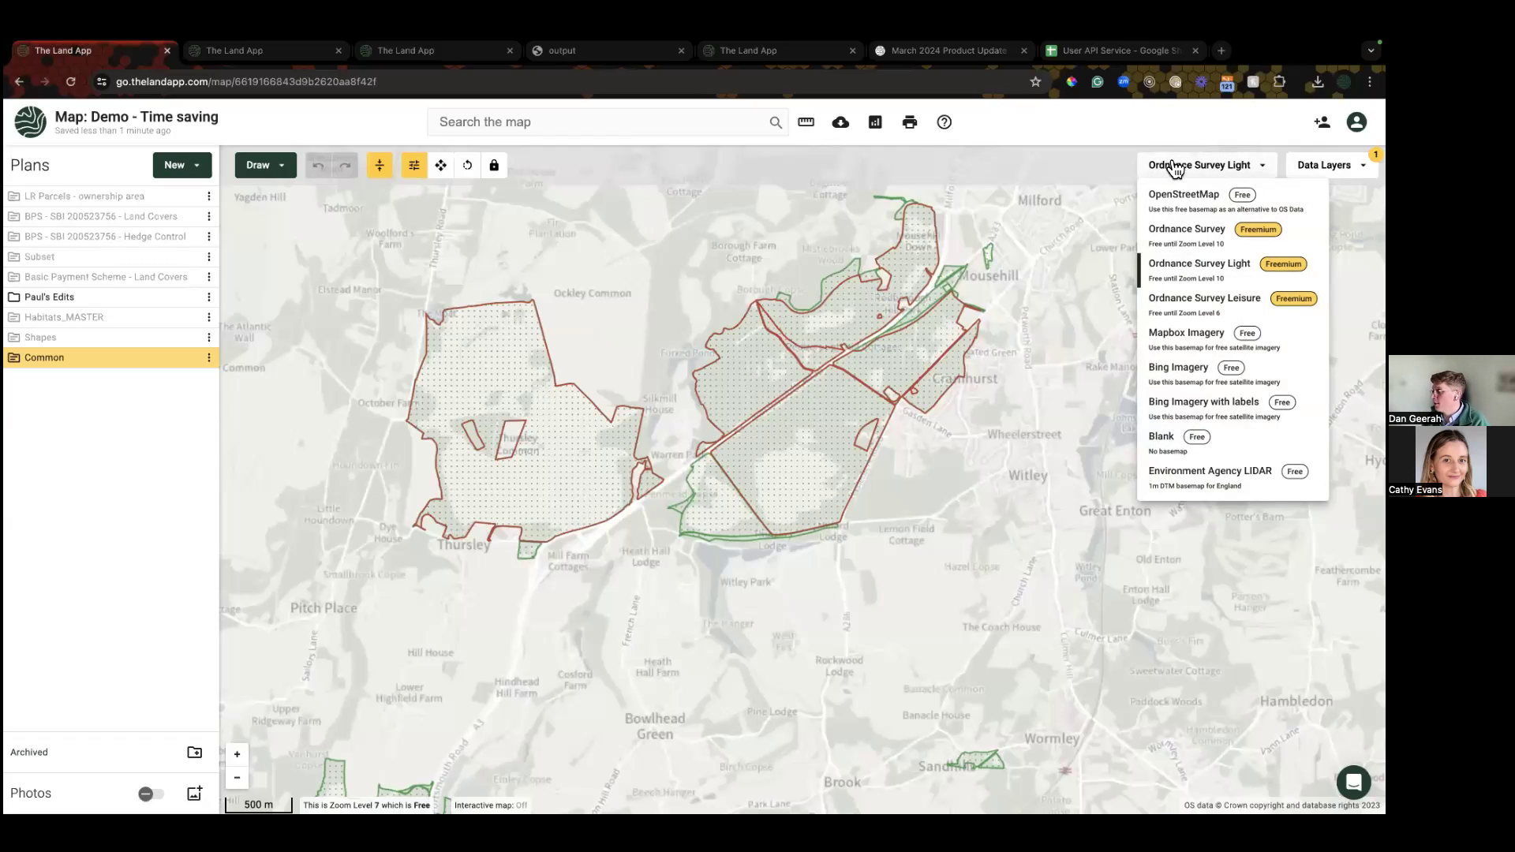
left_click(1193, 482)
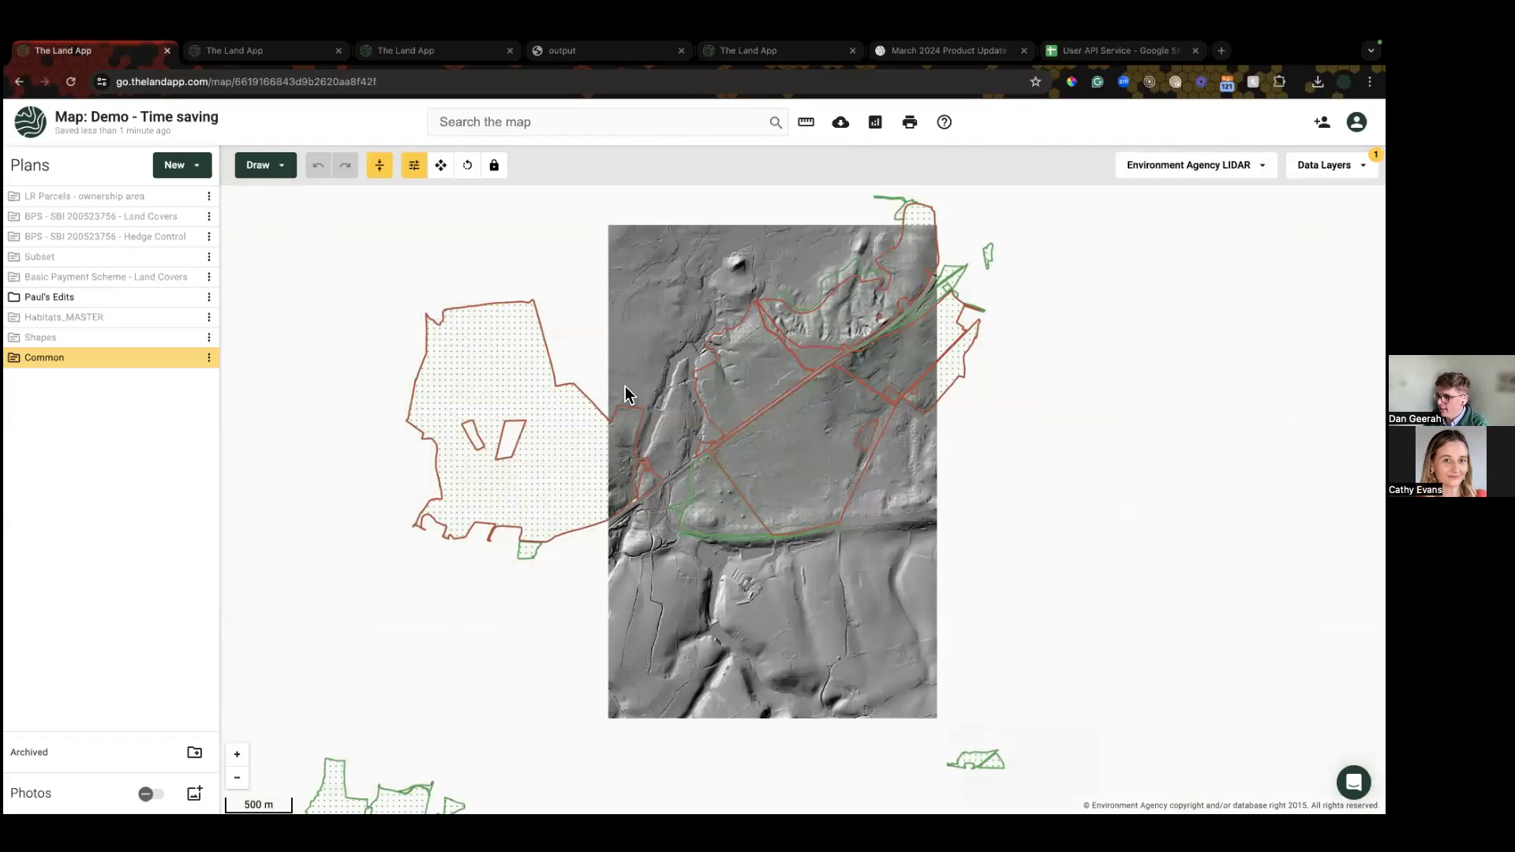
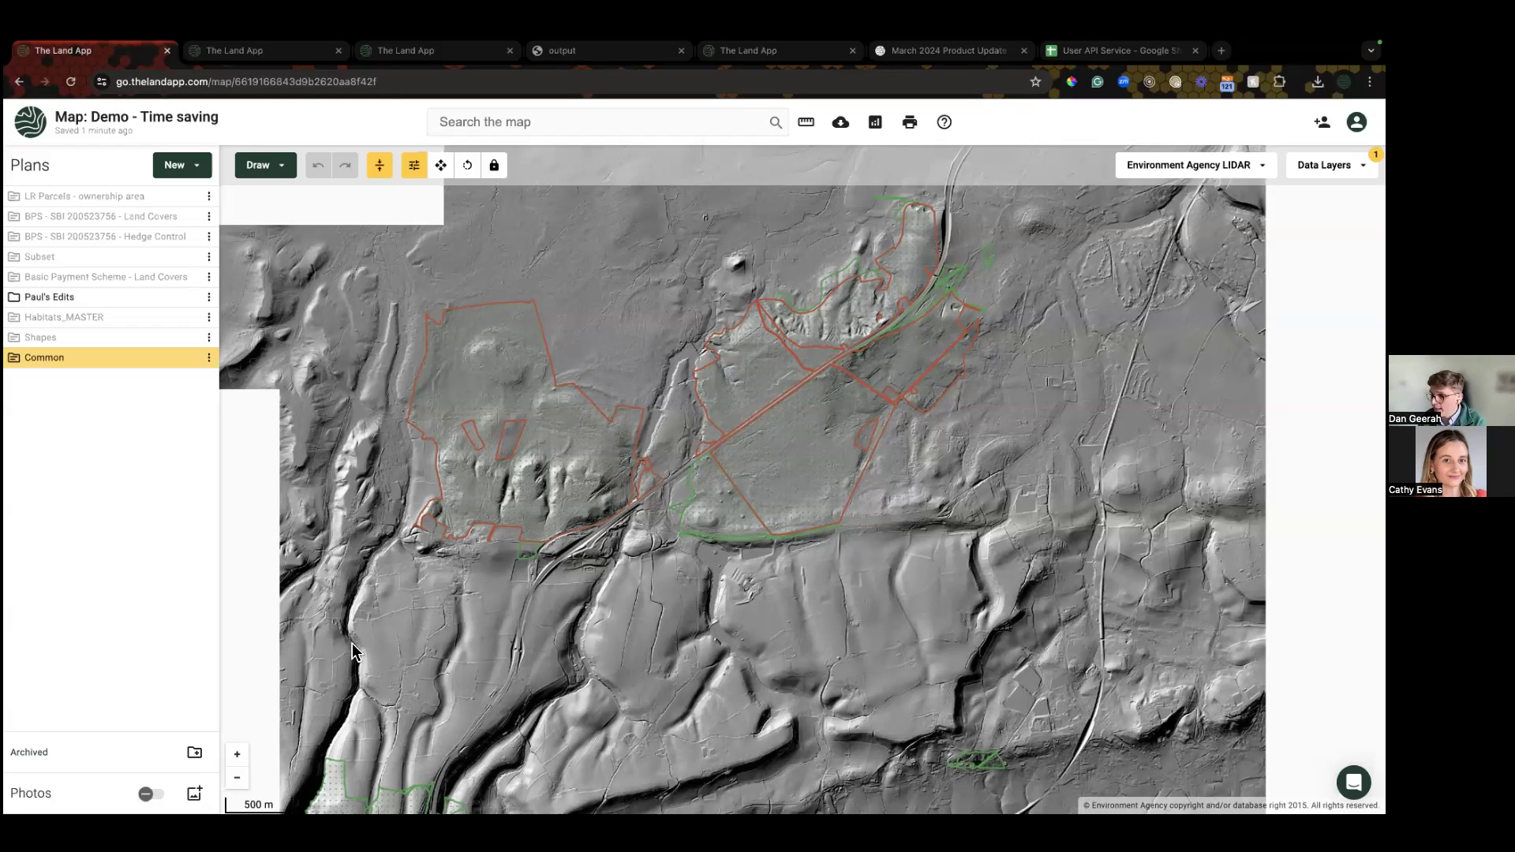
Step: Reload the 'Demo - Time saving' map page twice so the Environment Agency LIDAR basemap loads afresh
key("ctrl+r")
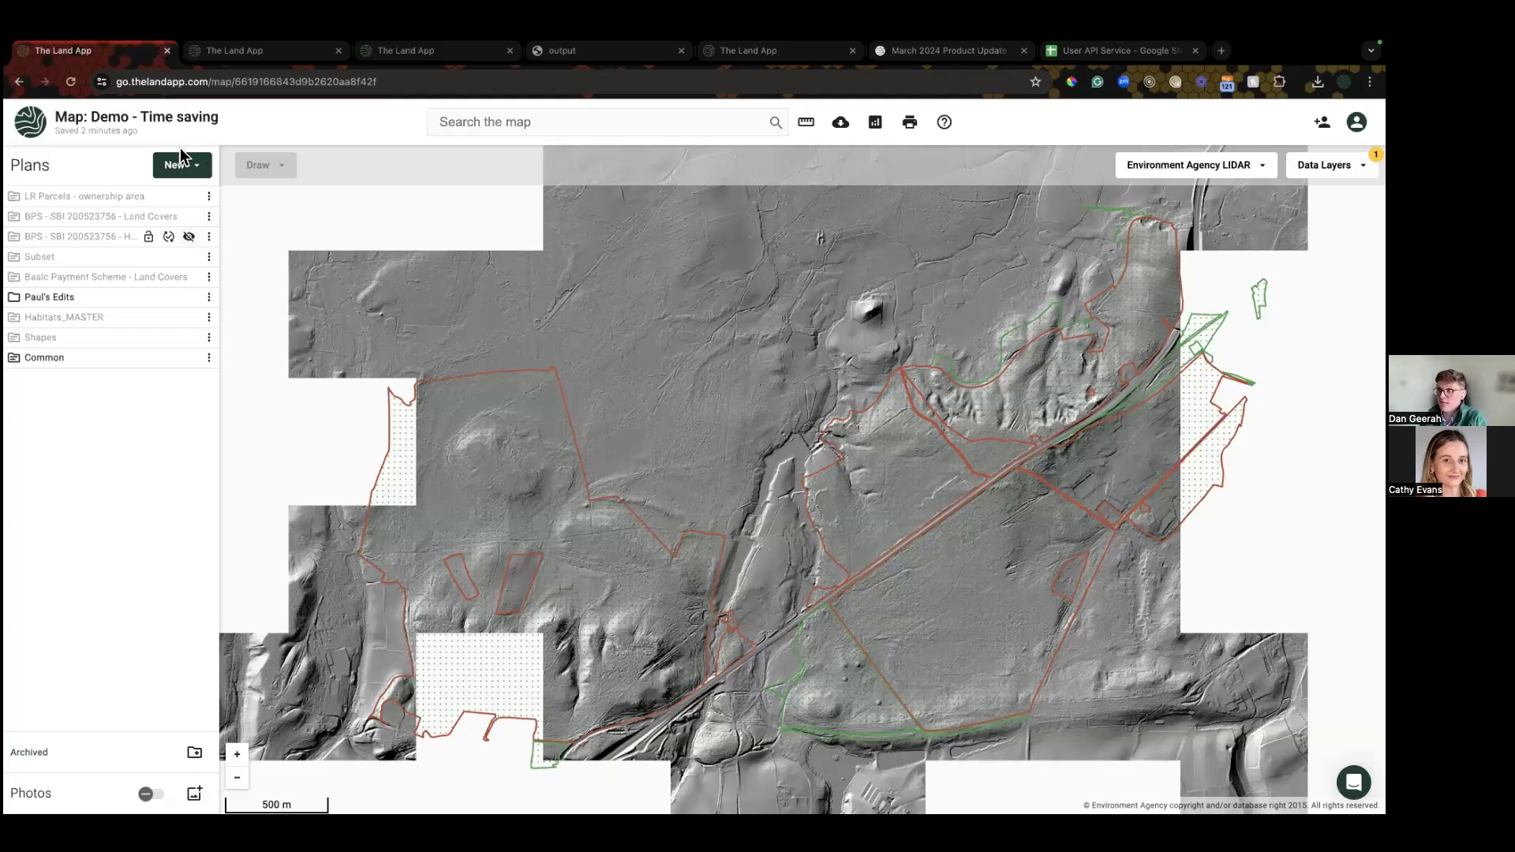
left_click(69, 82)
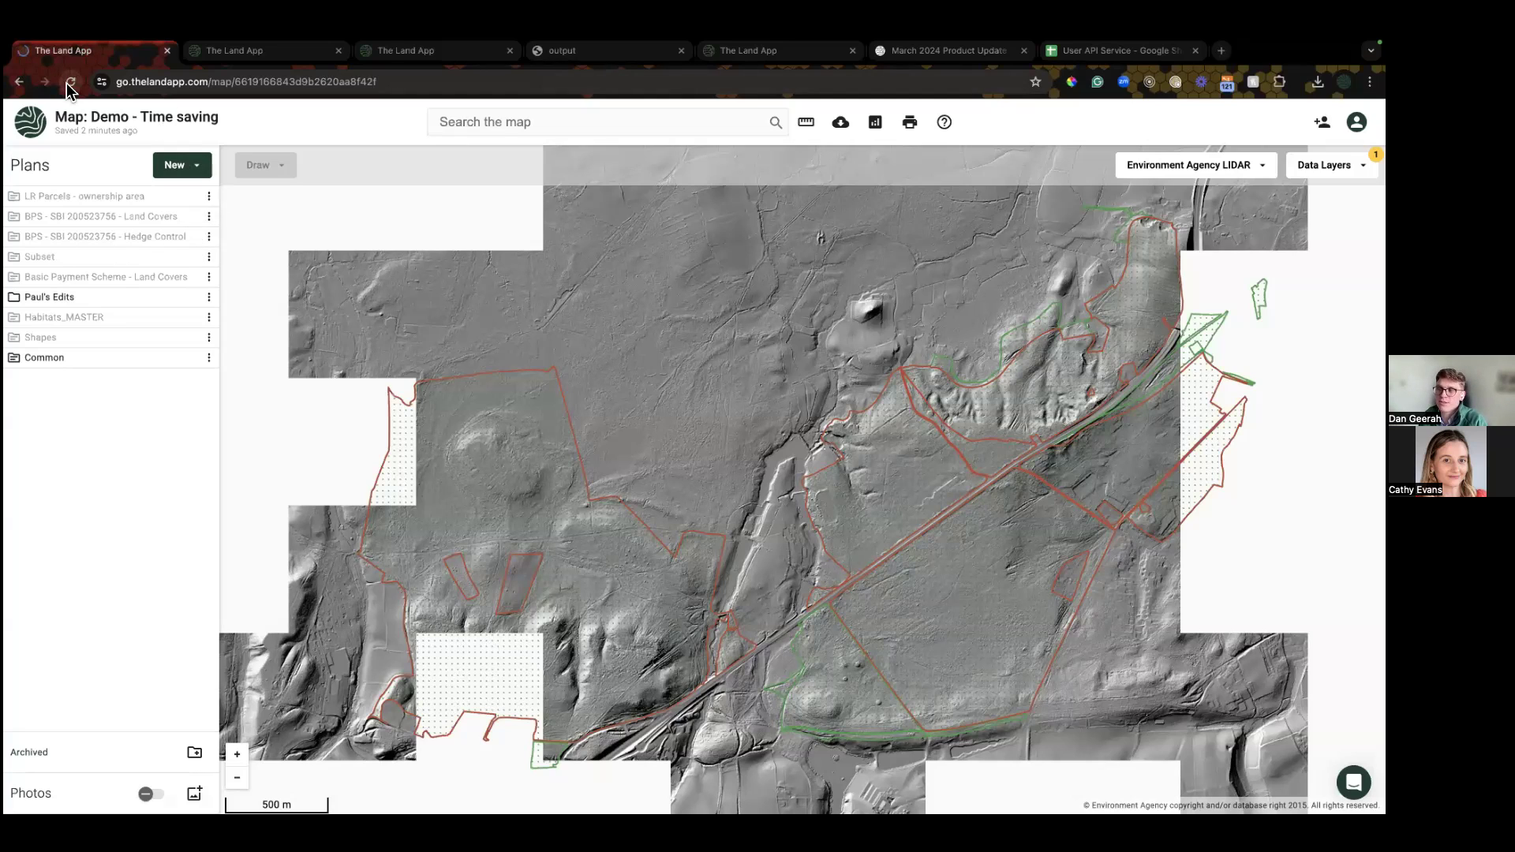